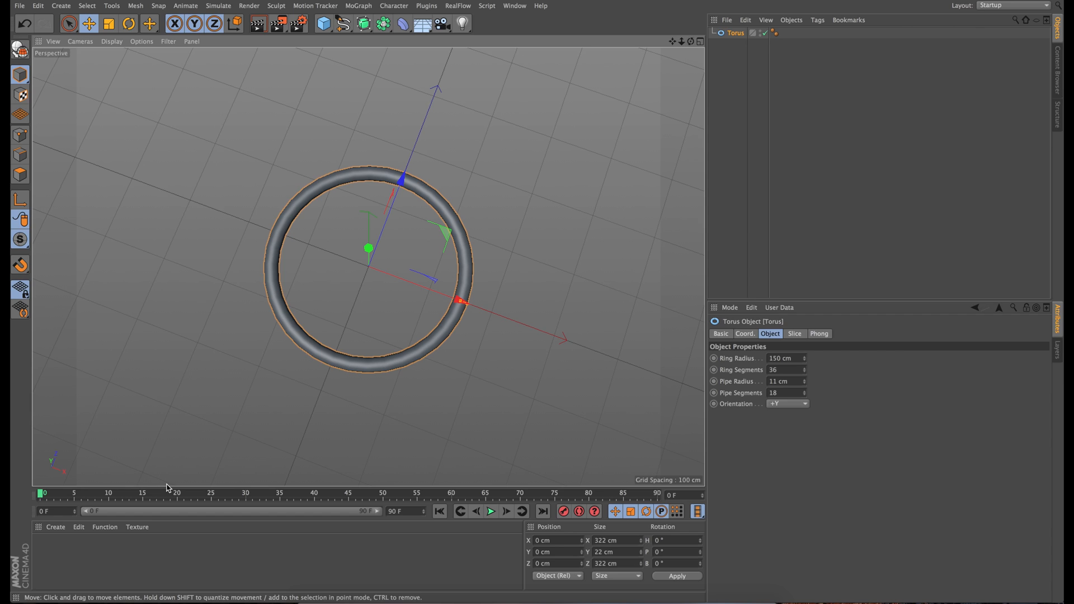
- Keyframe the torus's ring radius of 150 cm at frame 60 and its heading rotation of 0° at frame 80
{"action": "left_click_drag", "start_coordinate": [206, 495], "coordinate": [452, 495]}
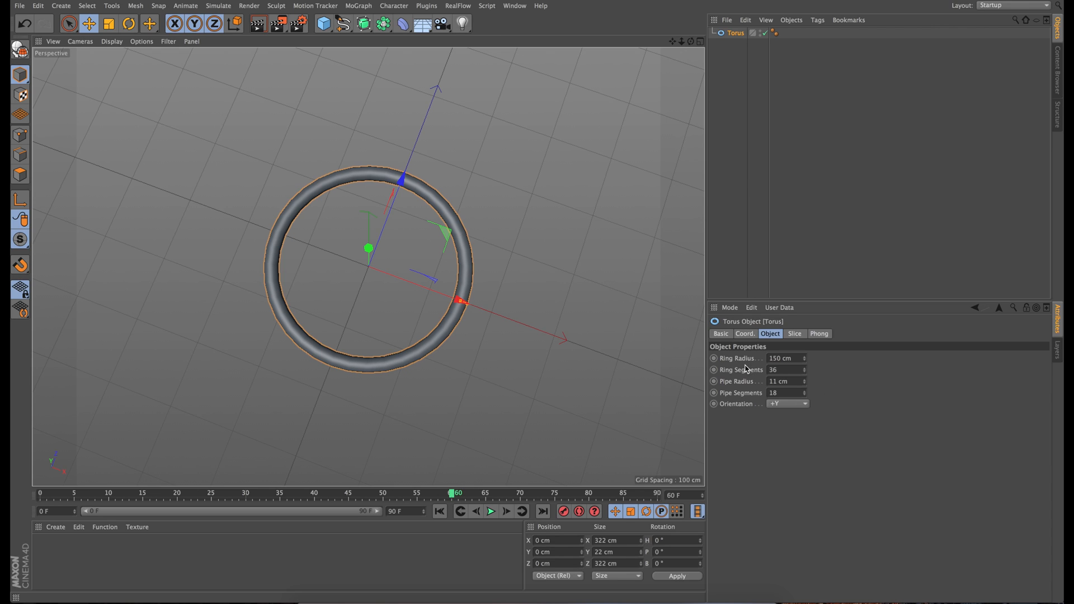
{"action": "left_click", "coordinate": [713, 359]}
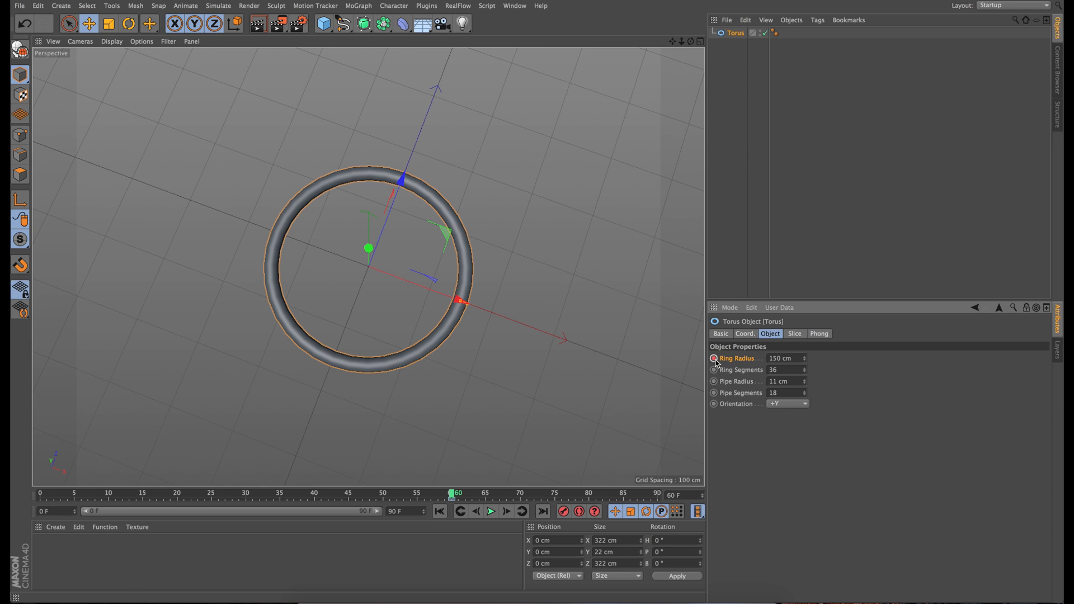
{"action": "left_click", "coordinate": [589, 494]}
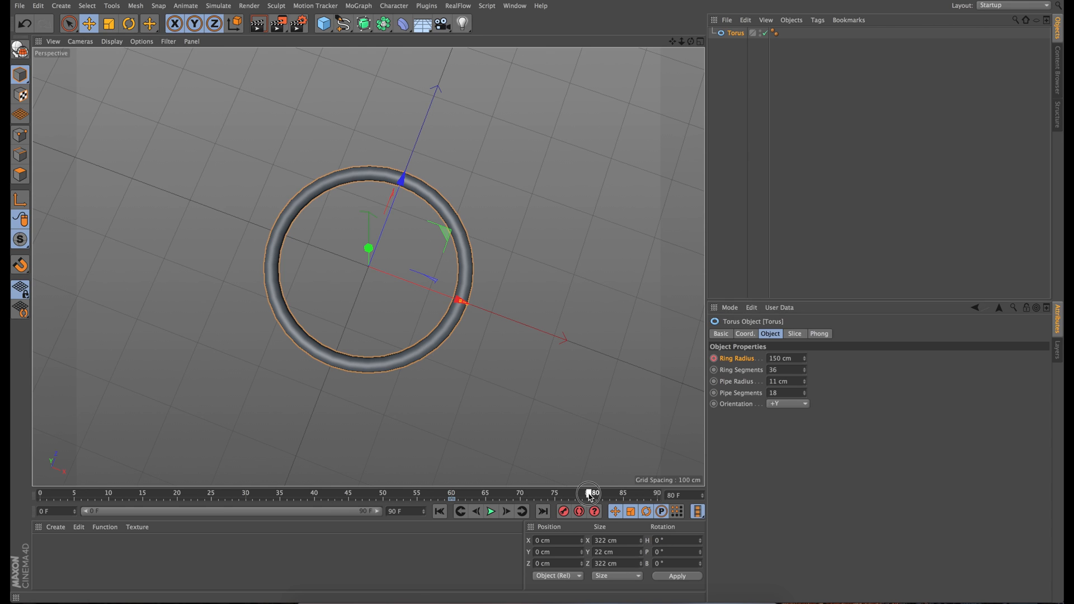
{"action": "left_click", "coordinate": [744, 335]}
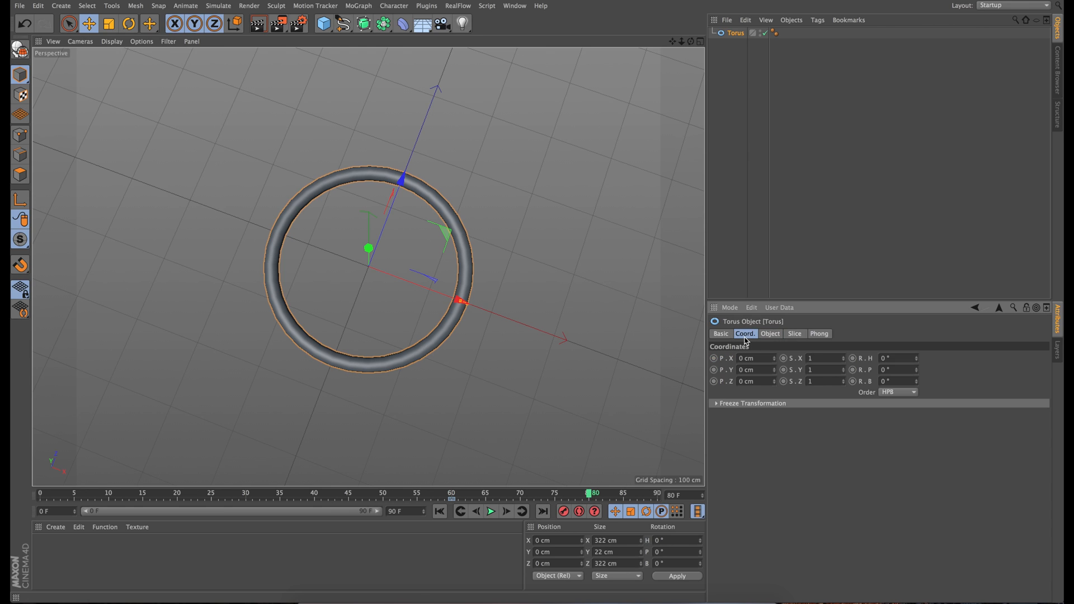
{"action": "left_click", "coordinate": [852, 359]}
- Set the torus's heading rotation to -180° at frame 0
{"action": "left_click_drag", "start_coordinate": [581, 496], "coordinate": [33, 505]}
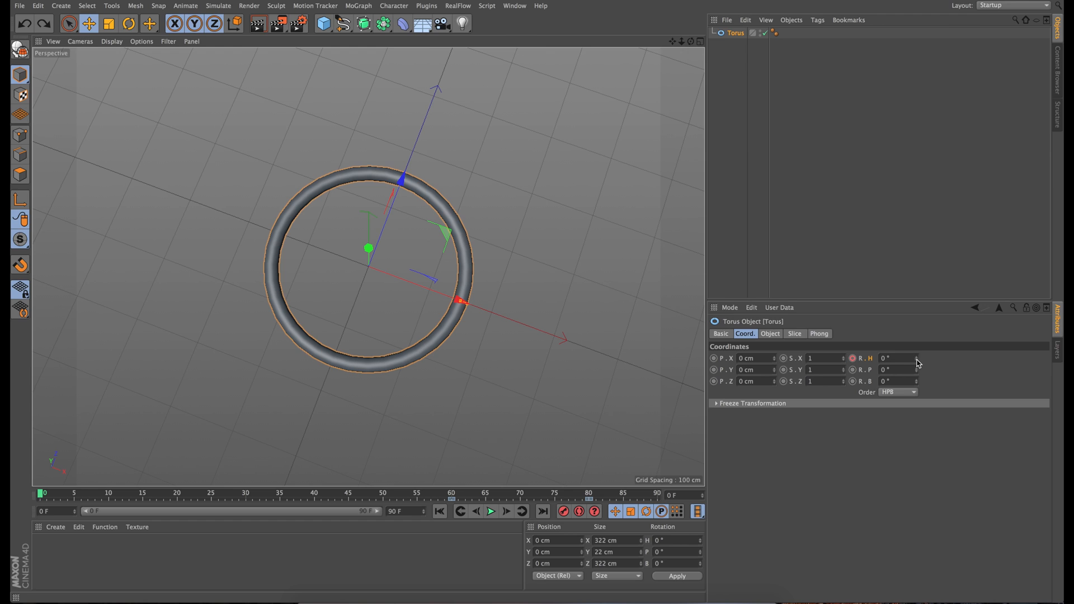
{"action": "left_click_drag", "start_coordinate": [917, 361], "coordinate": [898, 359]}
{"action": "double_click", "coordinate": [899, 358]}
{"action": "type", "text": "-"}
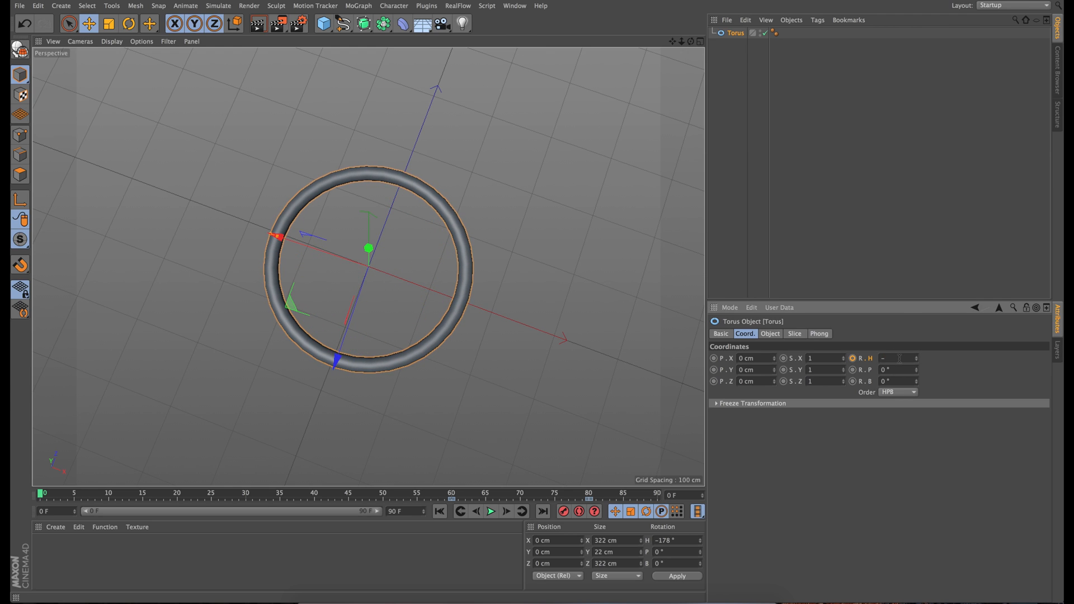
{"action": "type", "text": "180"}
{"action": "key", "text": "Return"}
- Keyframe the torus's ring radius at 20 cm on frame 0 and play back the animation
{"action": "left_click", "coordinate": [770, 334]}
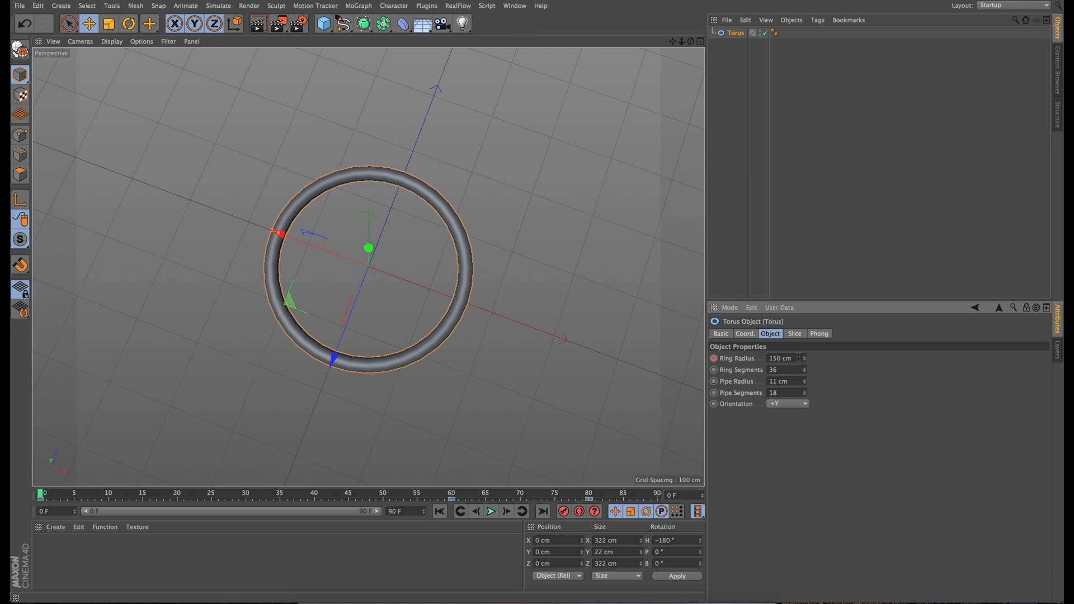
{"action": "left_click_drag", "start_coordinate": [806, 363], "coordinate": [783, 408]}
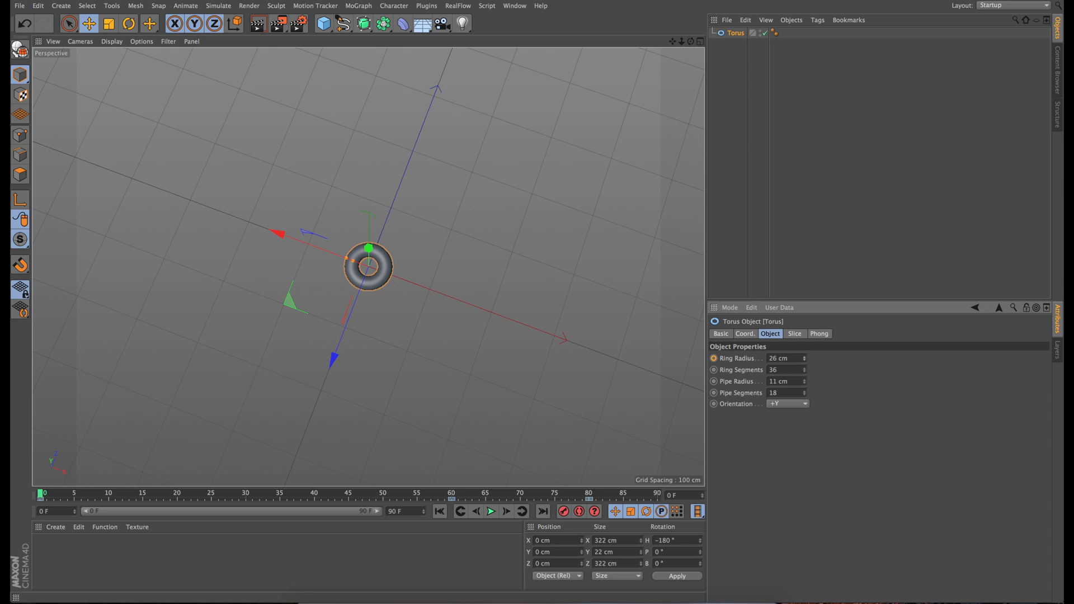
{"action": "left_click", "coordinate": [805, 361]}
{"action": "left_click", "coordinate": [804, 361]}
{"action": "left_click", "coordinate": [804, 367]}
{"action": "left_click", "coordinate": [805, 360]}
{"action": "left_click", "coordinate": [804, 359]}
{"action": "left_click", "coordinate": [805, 360]}
{"action": "left_click", "coordinate": [805, 361]}
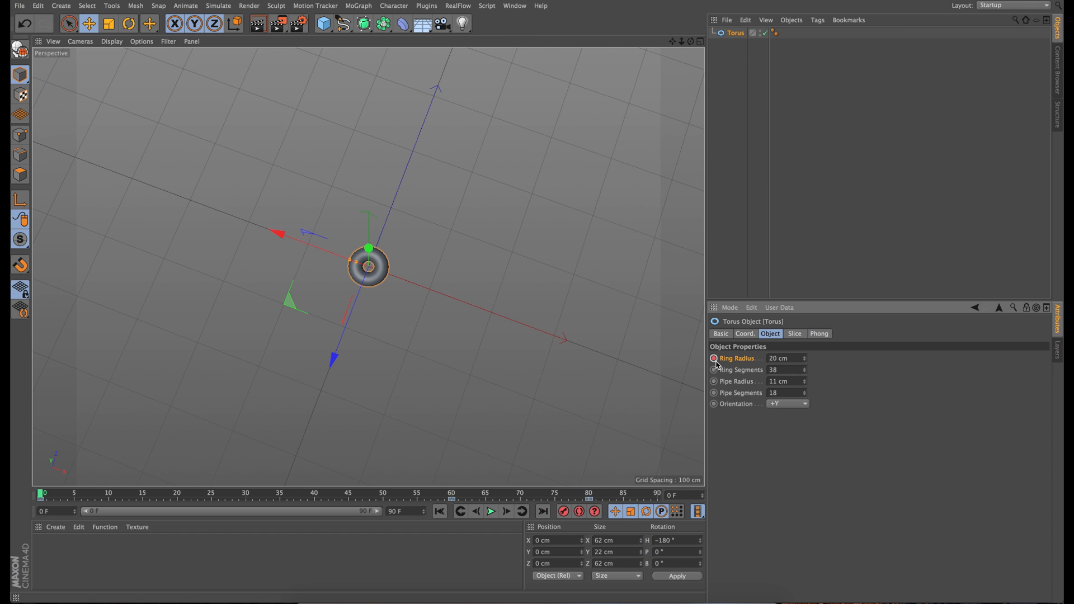
{"action": "left_click", "coordinate": [491, 511]}
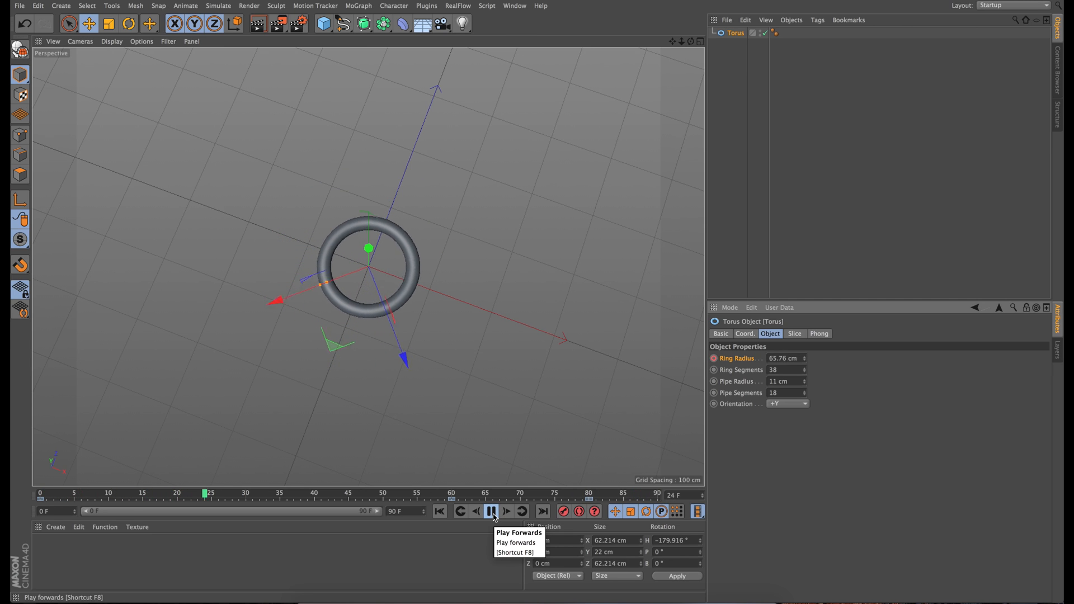
{"action": "left_click", "coordinate": [491, 511]}
- Save the scene on the SSD drive as "Ring with Fire"
{"action": "key", "text": "super+s"}
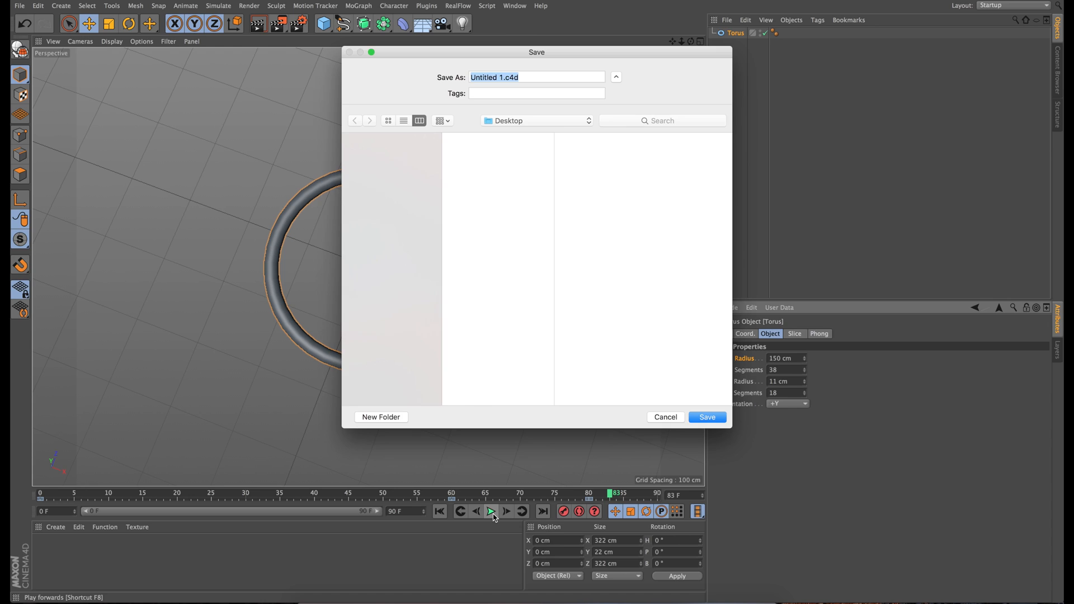
{"action": "left_click", "coordinate": [379, 342]}
{"action": "type", "text": "Ring wiht"}
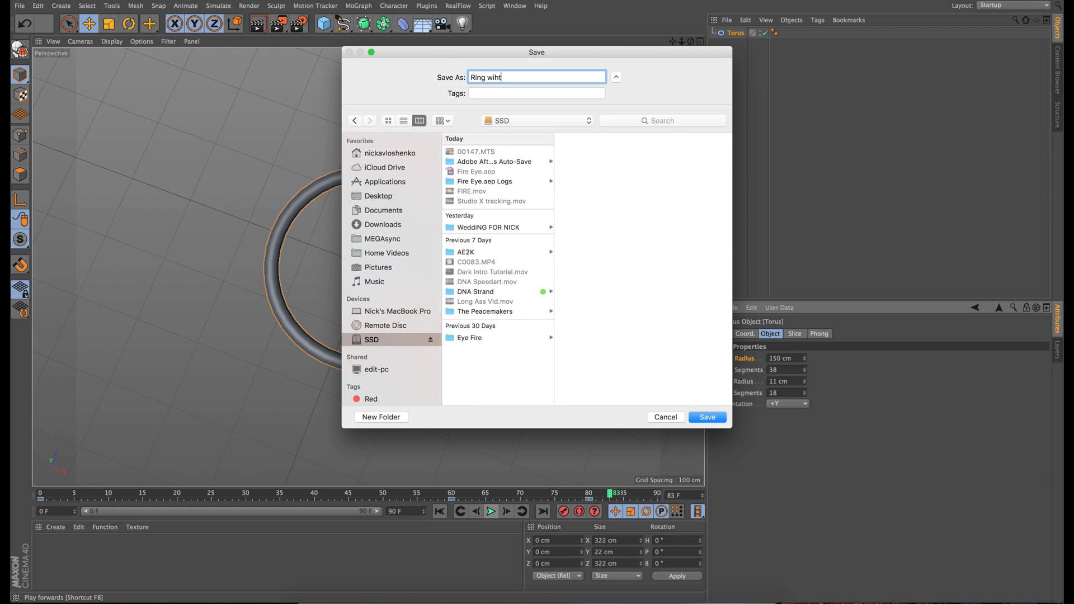
{"action": "type", "text": " with Fire"}
{"action": "key", "text": "Return"}
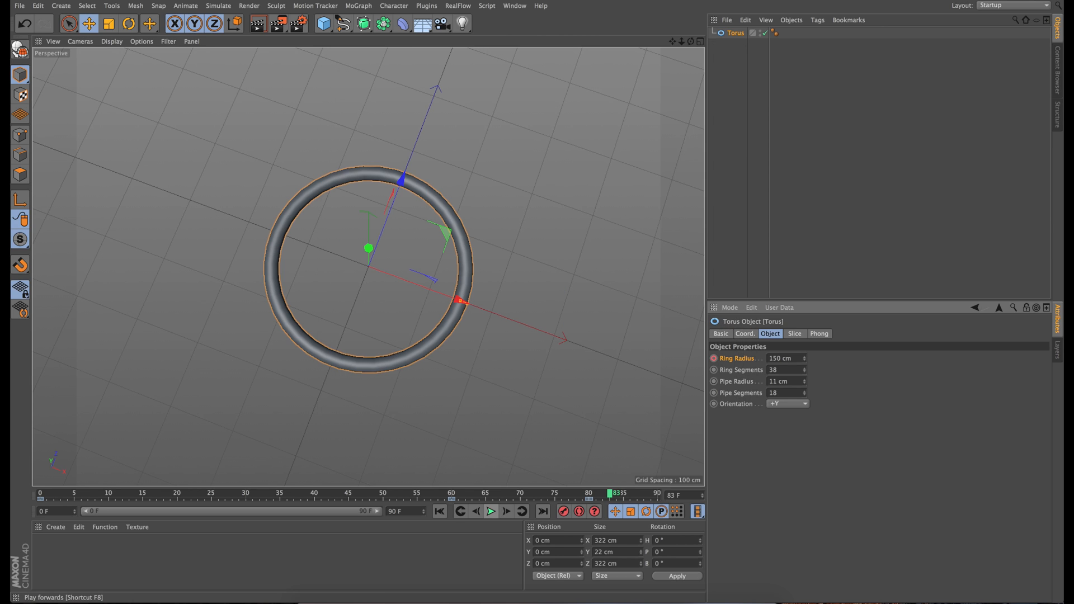
- Add a TurbulenceFD Container to the scene
{"action": "left_click", "coordinate": [426, 7]}
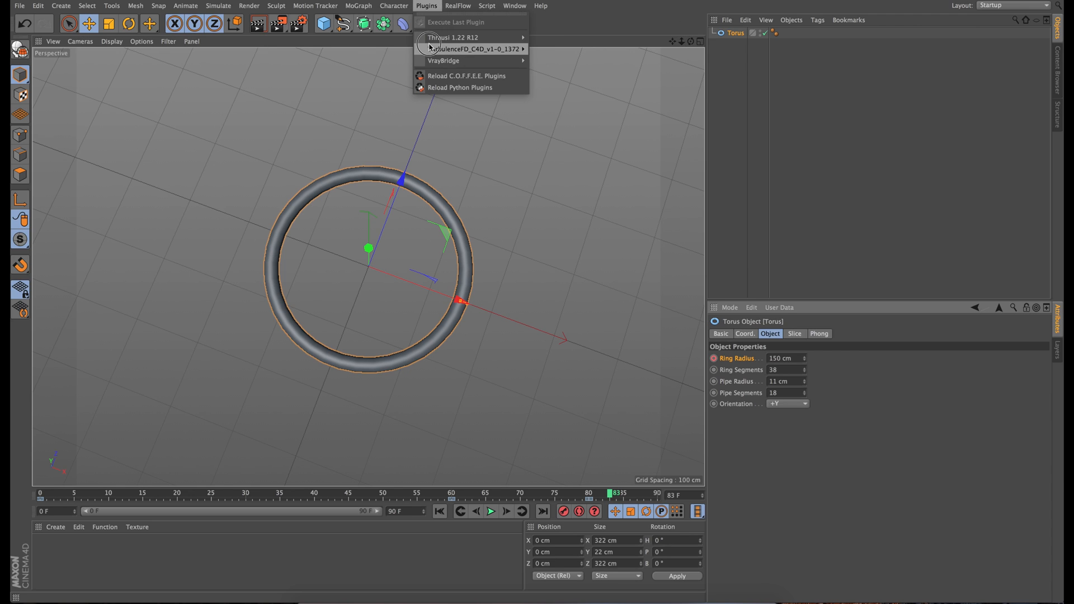
{"action": "mouse_move", "coordinate": [429, 49]}
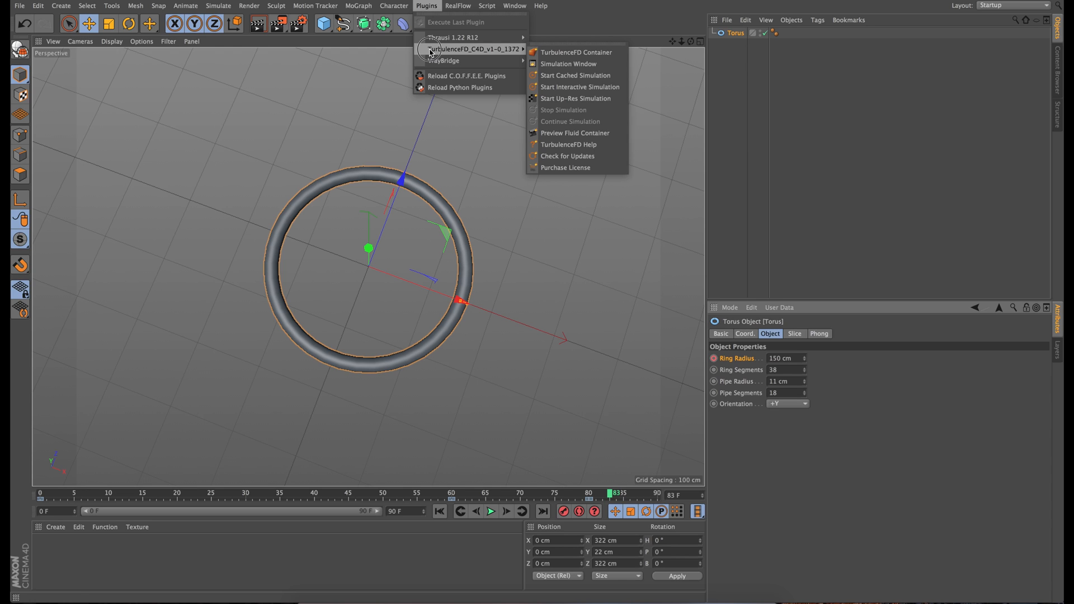
{"action": "left_click", "coordinate": [585, 54]}
{"action": "left_click", "coordinate": [600, 66]}
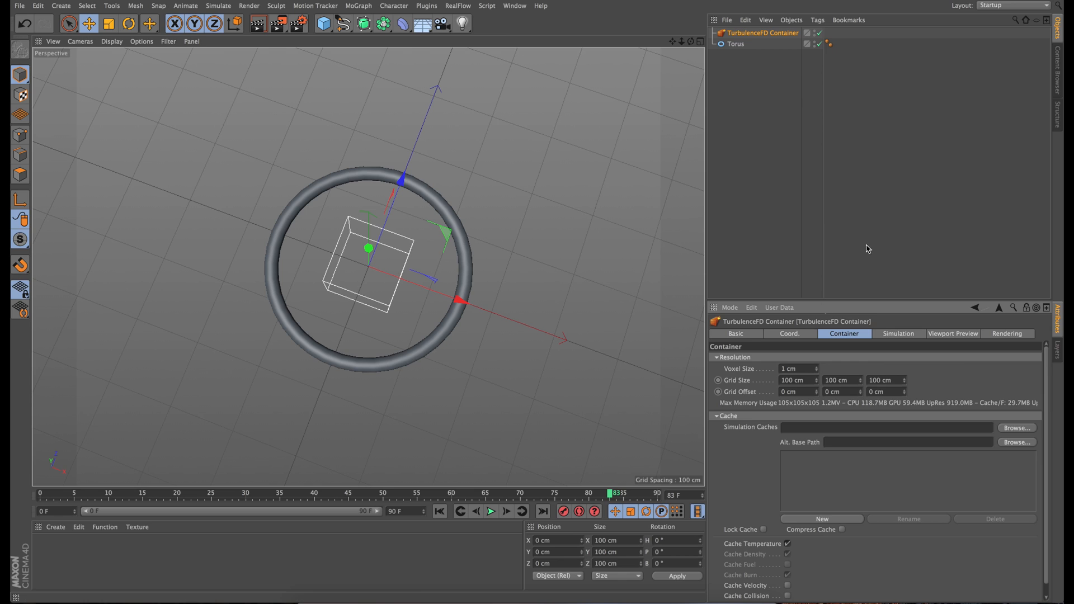
- Set the container's grid size to 600 cm on all three axes and its voxel size to 10 cm
{"action": "left_click", "coordinate": [791, 380]}
{"action": "type", "text": "600"}
{"action": "left_click", "coordinate": [835, 379]}
{"action": "type", "text": "6"}
{"action": "left_click", "coordinate": [884, 381]}
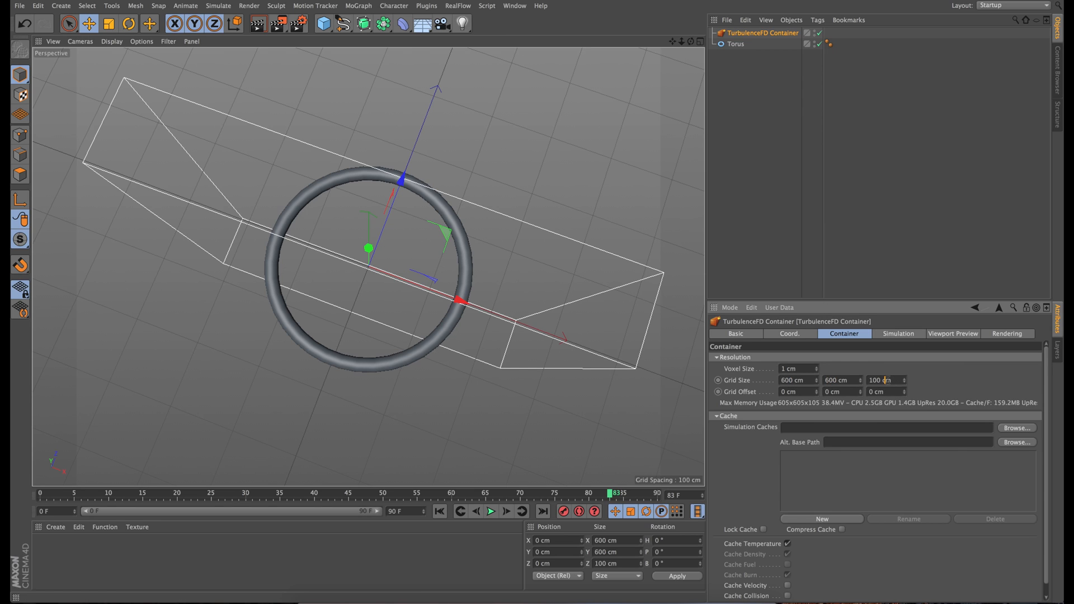
{"action": "type", "text": "600"}
{"action": "key", "text": "Return"}
{"action": "left_click", "coordinate": [802, 368]}
{"action": "type", "text": "10"}
{"action": "key", "text": "Return"}
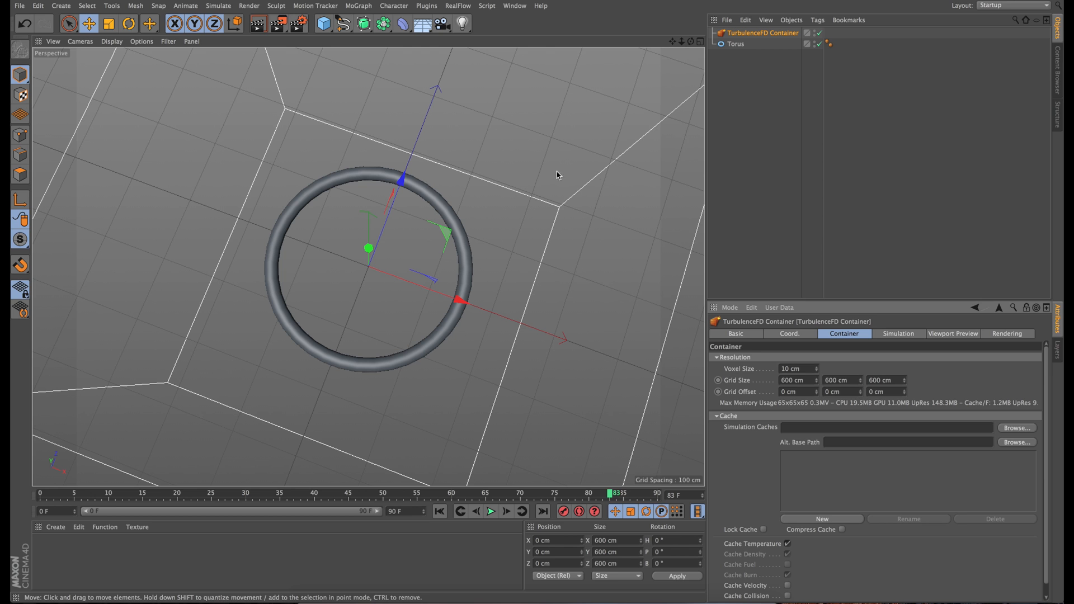
- Set the temperature buoyancy in the container's simulation settings to 2 cm
{"action": "left_click_drag", "start_coordinate": [691, 42], "coordinate": [676, 86]}
{"action": "left_click_drag", "start_coordinate": [368, 267], "coordinate": [365, 258]}
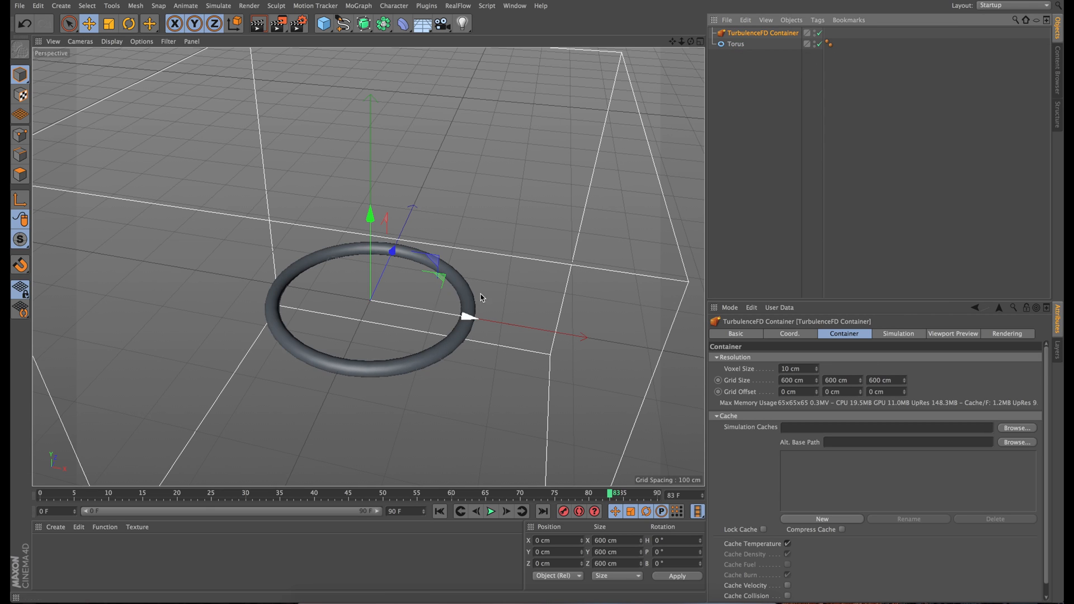
{"action": "left_click", "coordinate": [895, 335]}
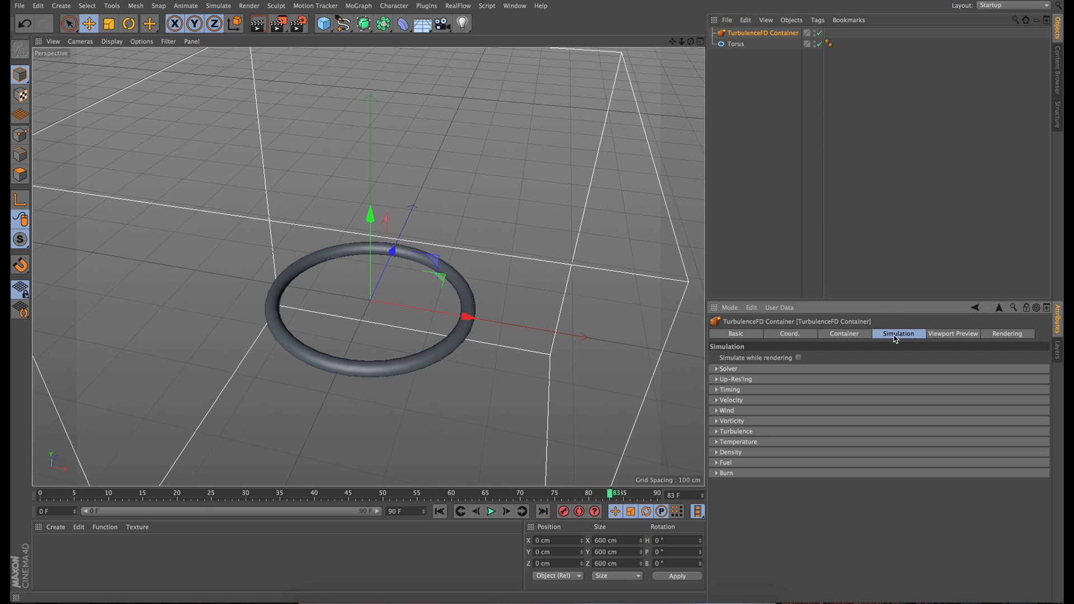
{"action": "left_click", "coordinate": [716, 441]}
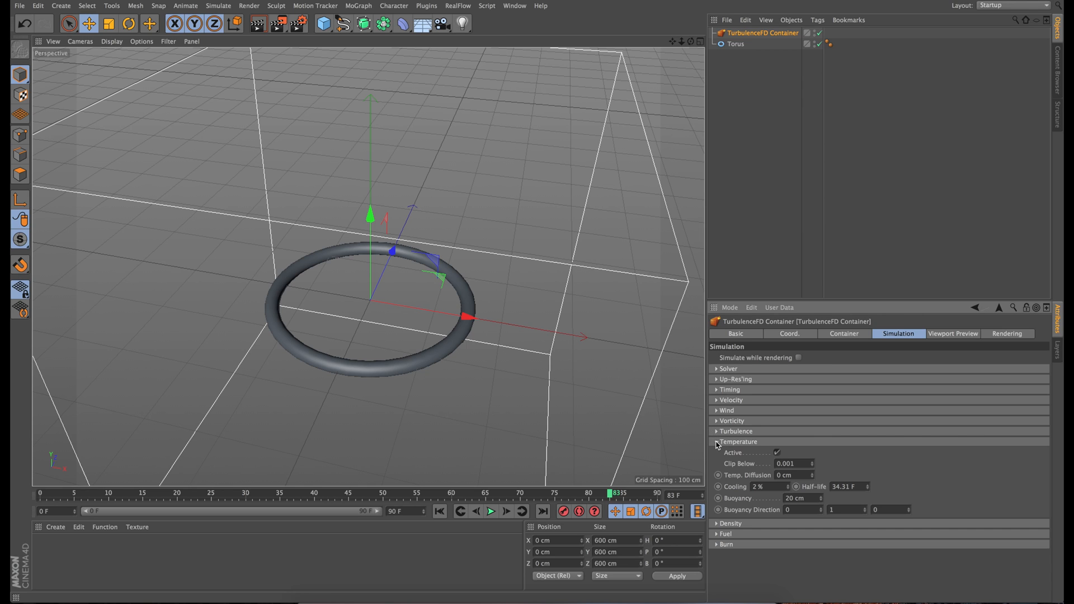
{"action": "left_click", "coordinate": [803, 498]}
{"action": "type", "text": "2"}
- Set the container's turbulence intensity to 20 cm and its largest turbulence size to 10 cm
{"action": "left_click", "coordinate": [718, 431]}
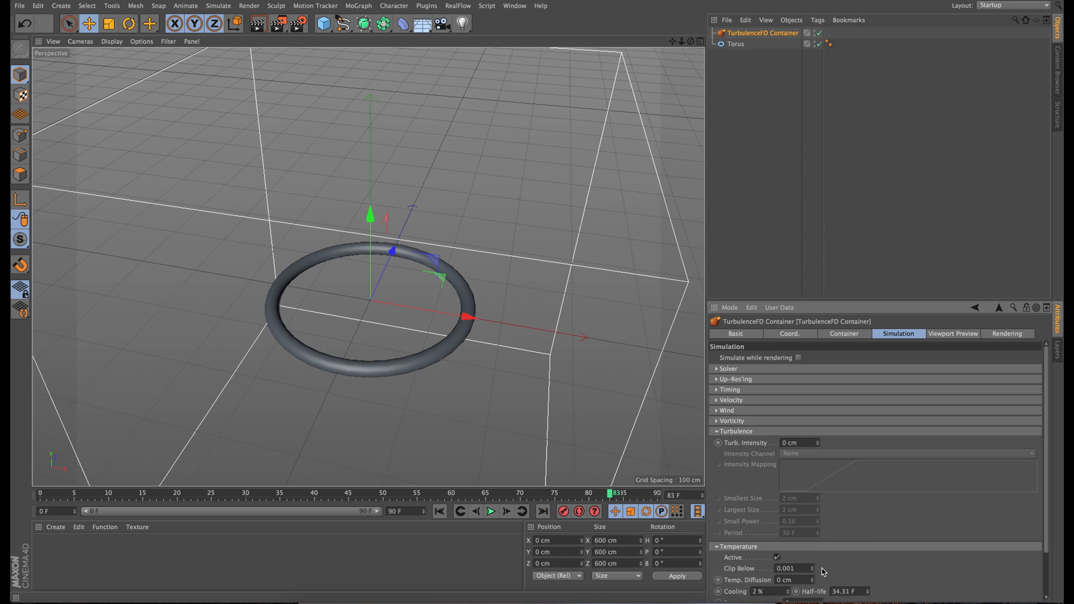
{"action": "left_click", "coordinate": [804, 443]}
{"action": "type", "text": "20"}
{"action": "key", "text": "Return"}
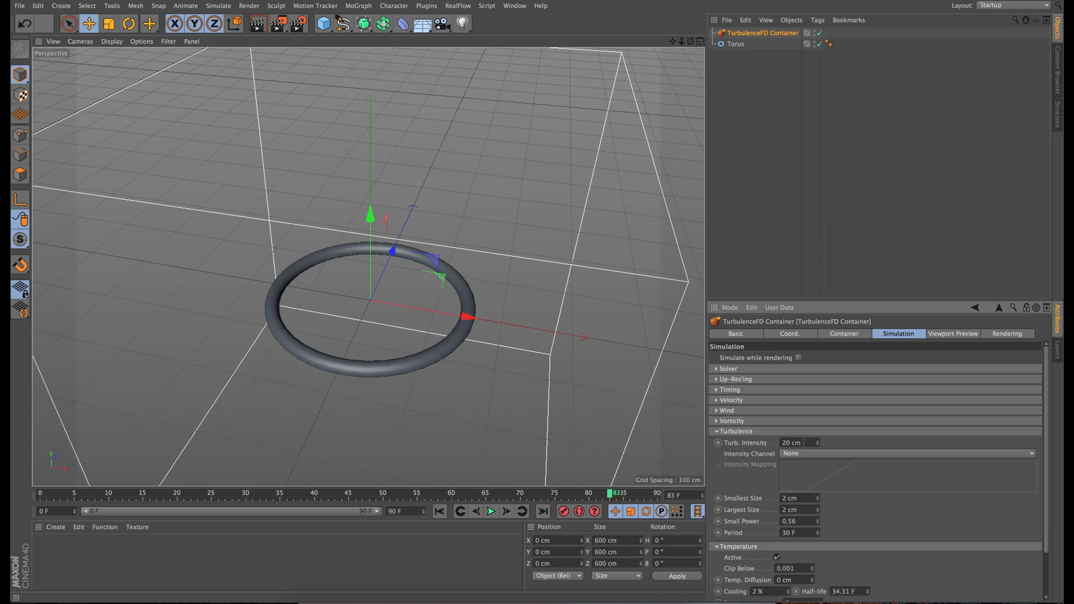
{"action": "left_click", "coordinate": [800, 510]}
{"action": "type", "text": "1"}
{"action": "scroll", "coordinate": [932, 529], "scroll_direction": "down", "scroll_amount": 2}
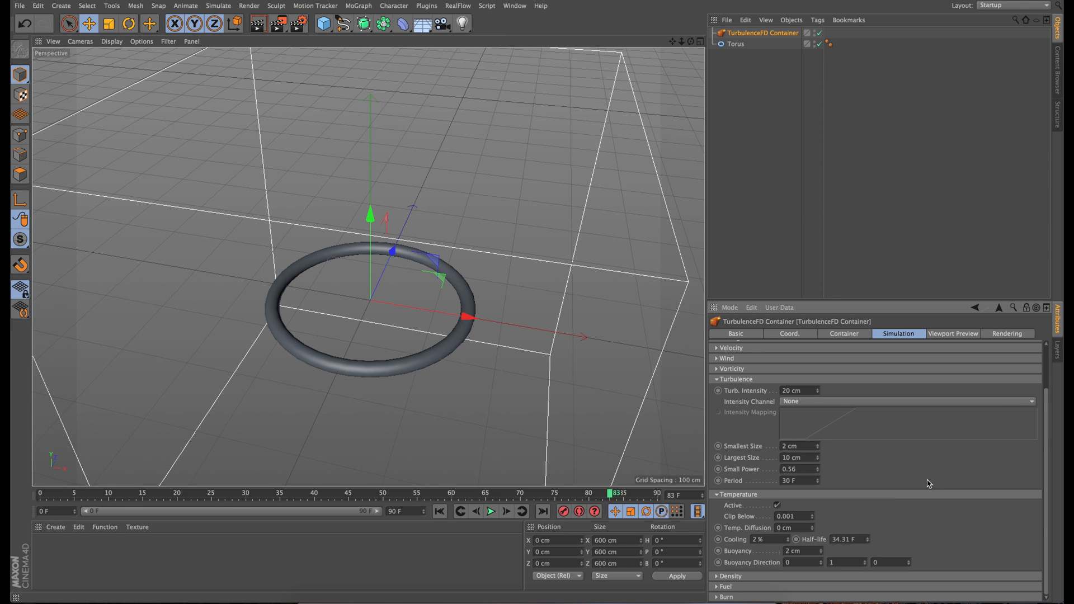
{"action": "left_click", "coordinate": [716, 380]}
{"action": "left_click", "coordinate": [719, 442]}
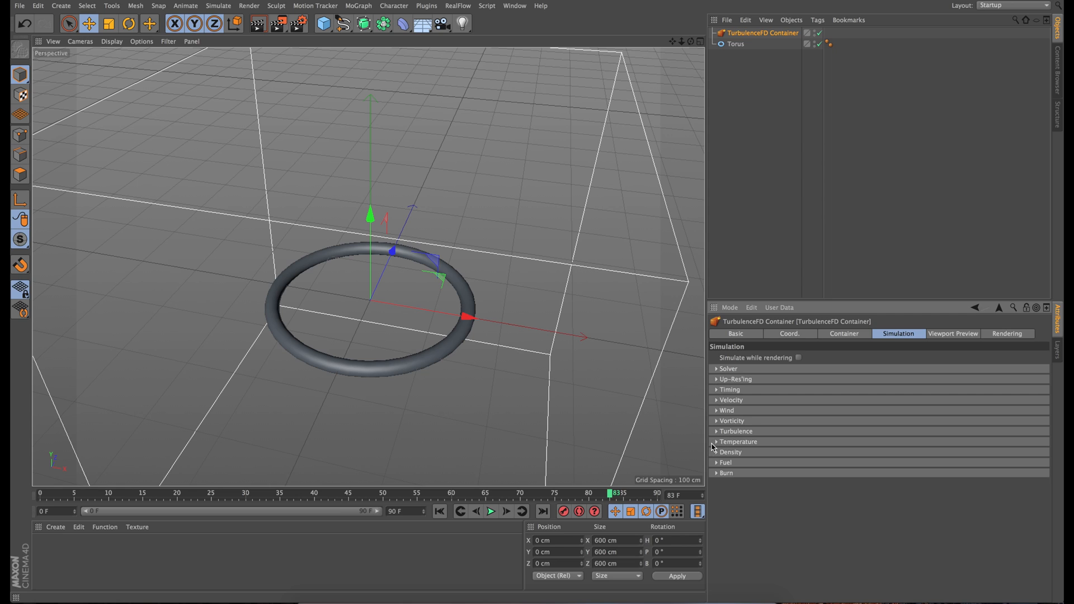
- Create a folder named "Ring Fire Cache" on the SSD drive and use it for the container's simulation caches
{"action": "left_click", "coordinate": [842, 334]}
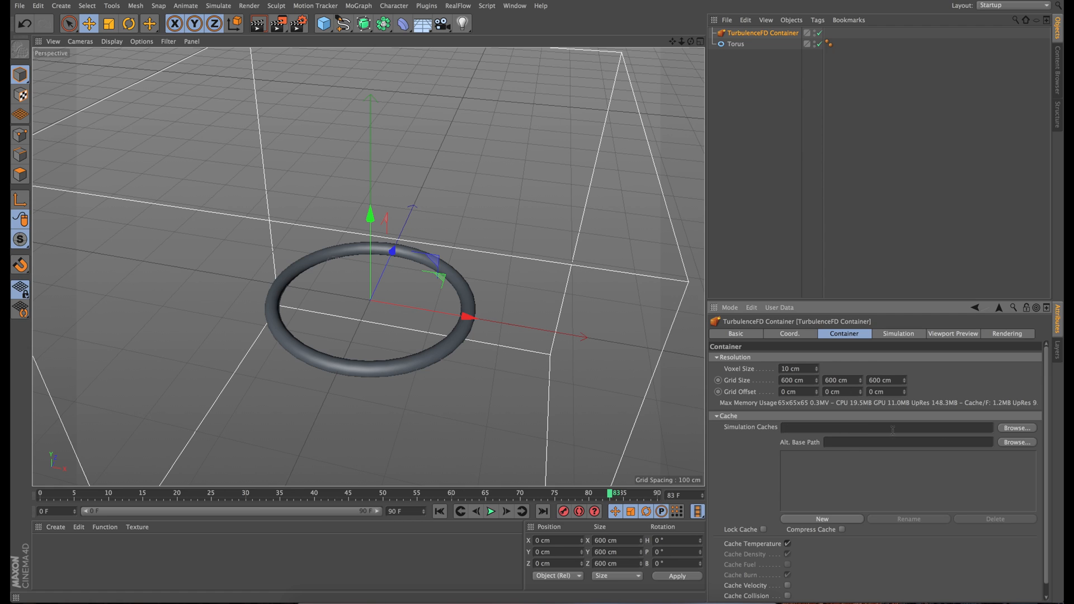
{"action": "left_click", "coordinate": [1016, 428]}
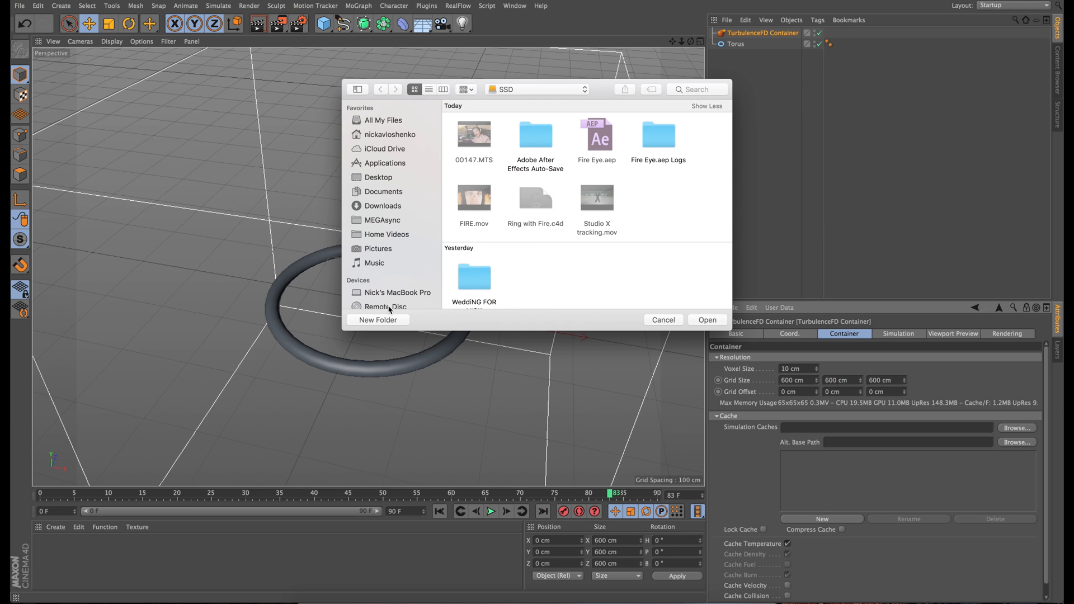
{"action": "left_click", "coordinate": [377, 320]}
{"action": "type", "text": "Fire Cache"}
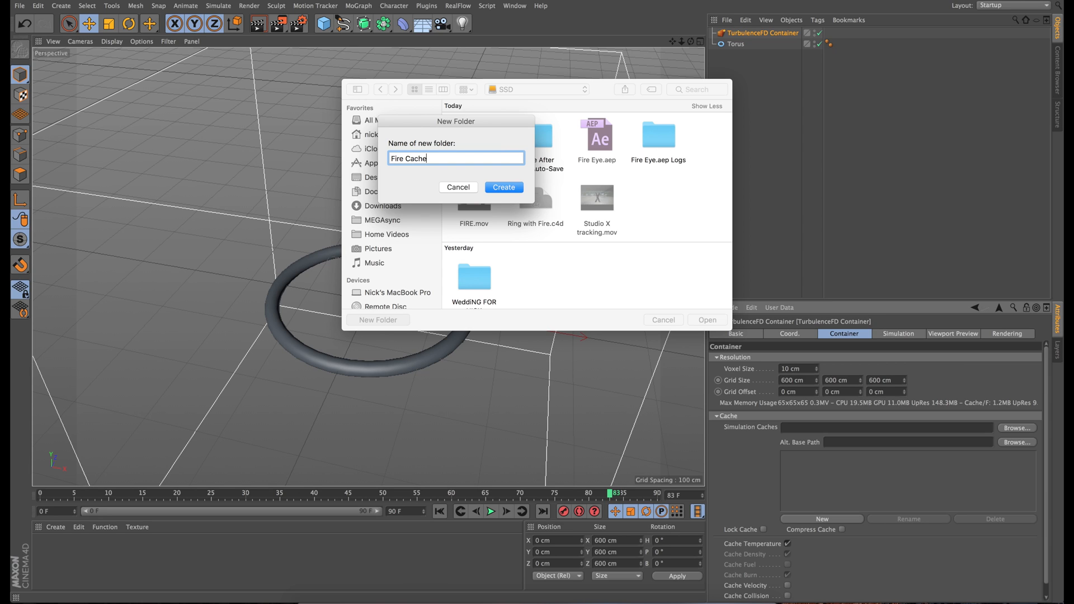
{"action": "type", "text": "Ring"}
{"action": "key", "text": "Return"}
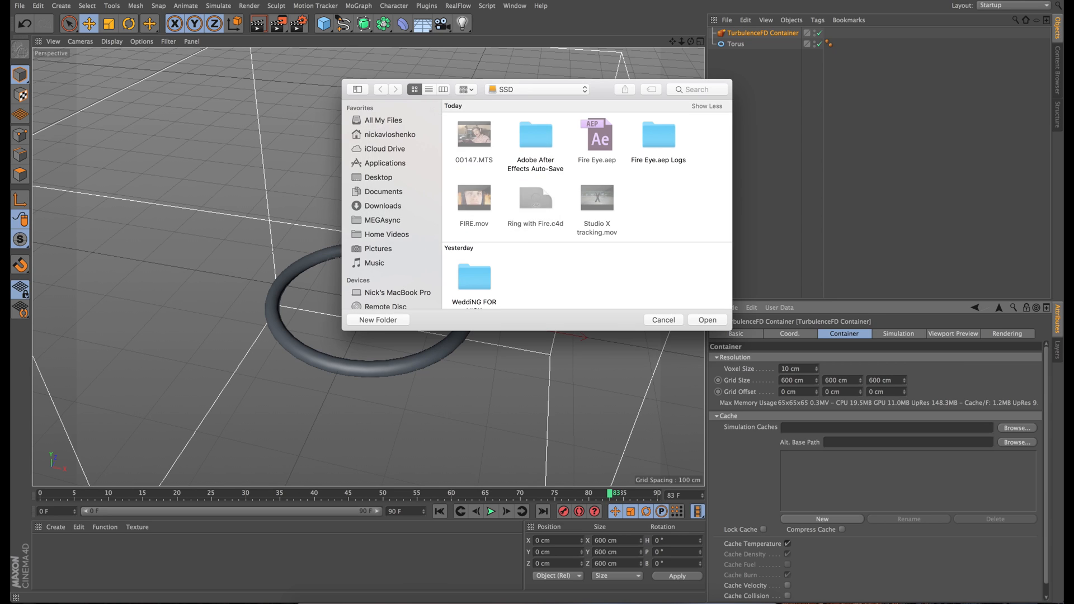
{"action": "left_click", "coordinate": [707, 320]}
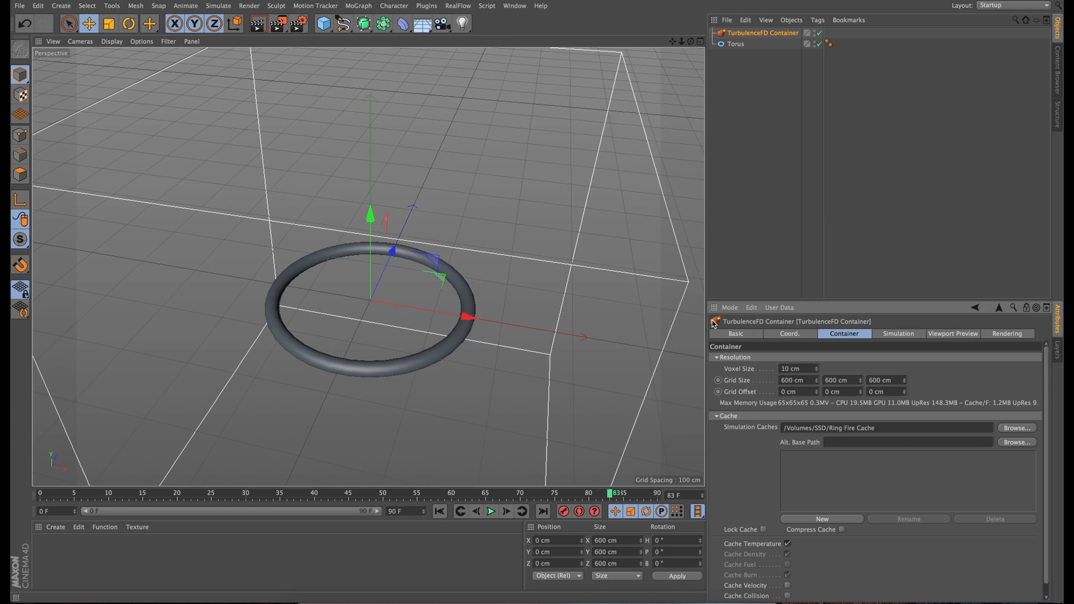
- Create a new simulation cache for the container and rename it "10cm"
{"action": "left_click", "coordinate": [824, 520]}
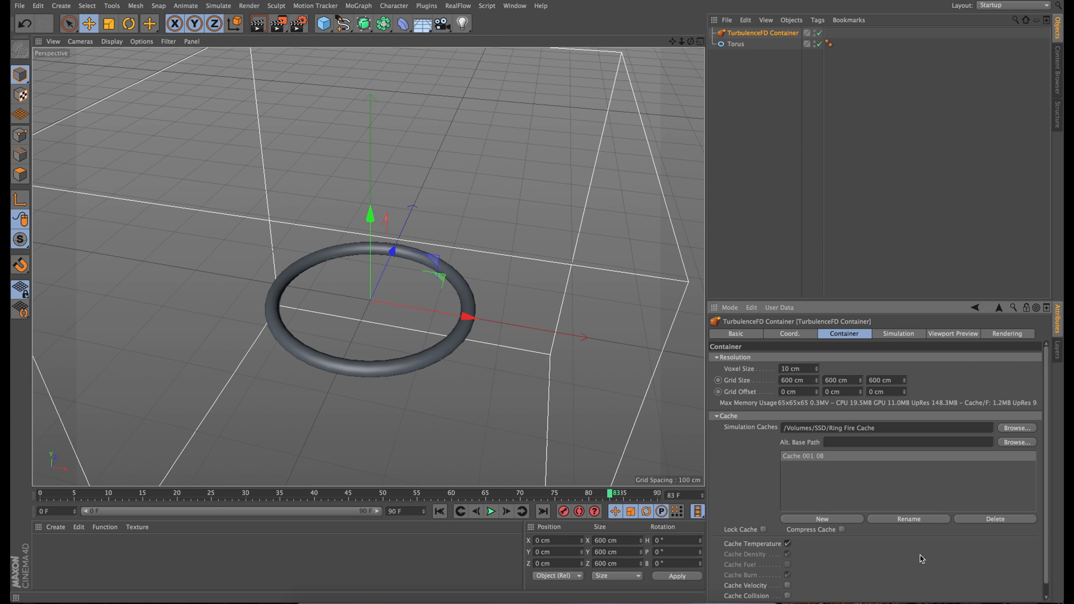
{"action": "left_click", "coordinate": [897, 520]}
{"action": "type", "text": "1"}
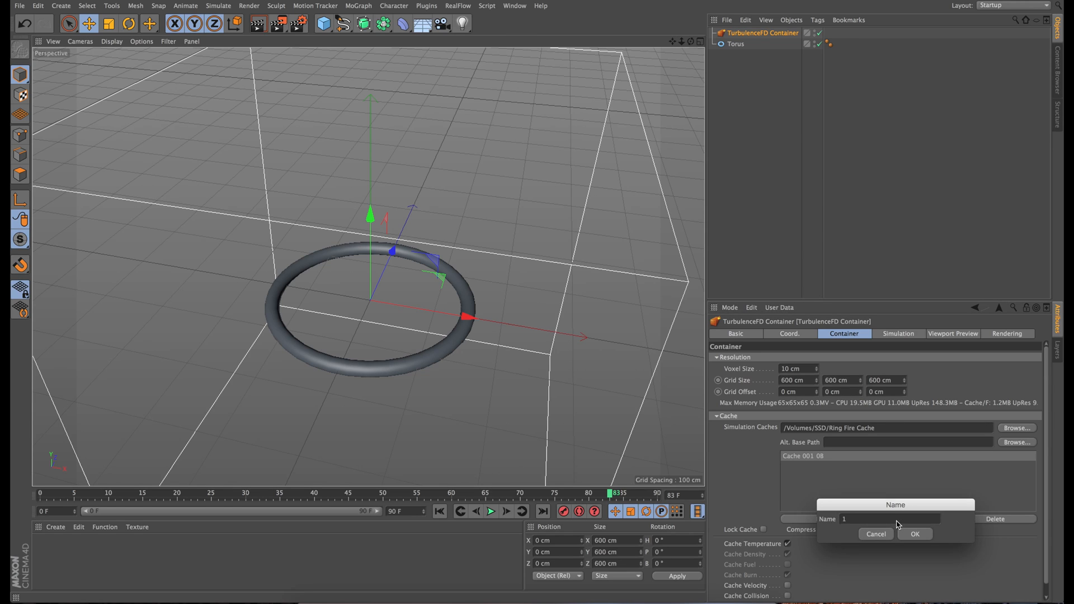
{"action": "key", "text": "Return"}
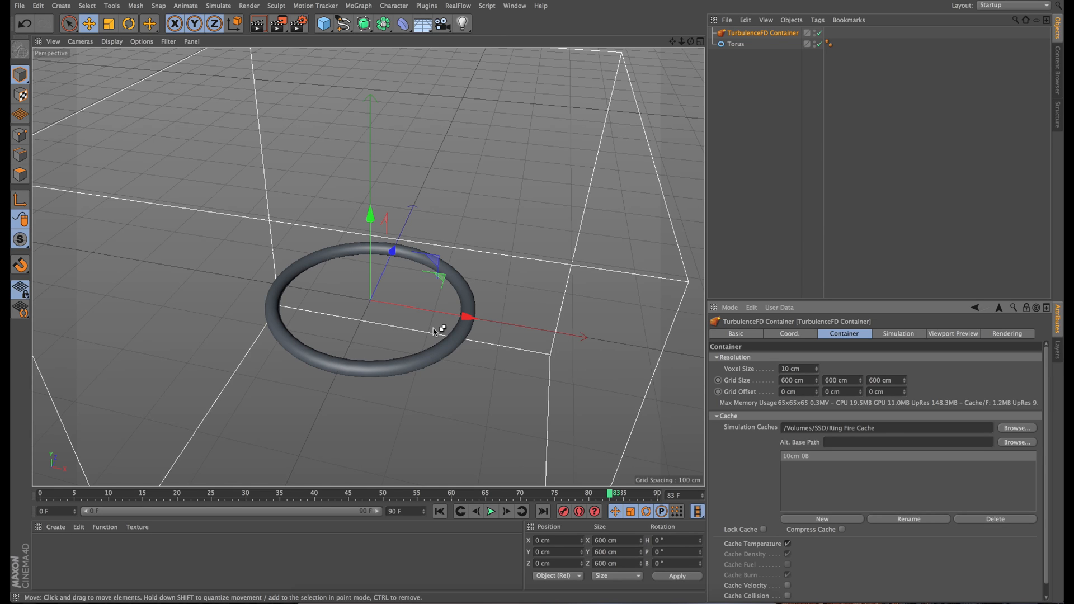
- Add a TurbulenceFD Emitter tag to the torus
{"action": "left_click", "coordinate": [736, 44]}
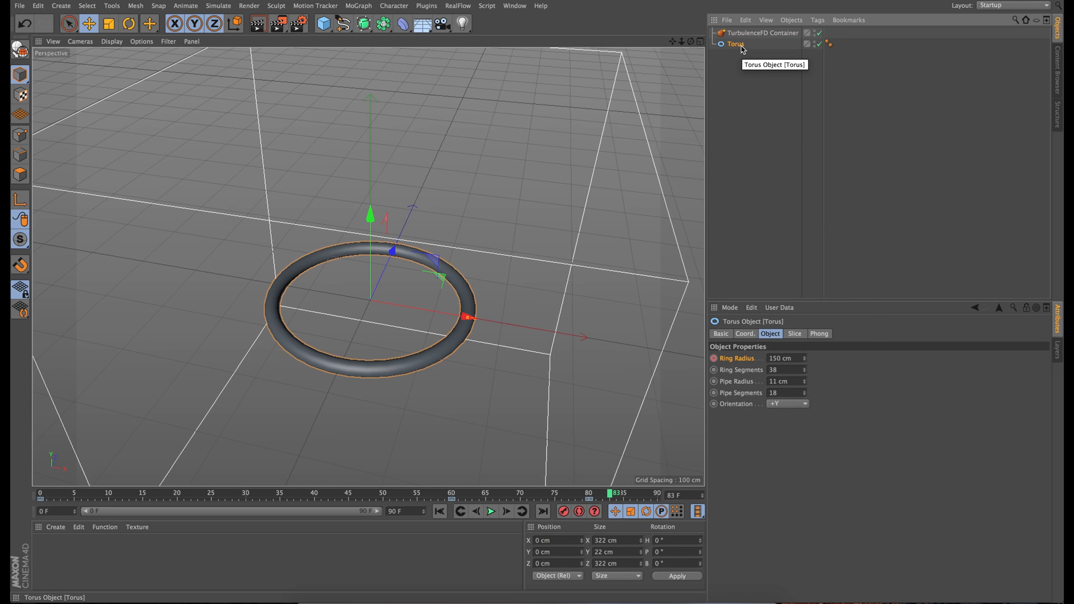
{"action": "right_click", "coordinate": [741, 49]}
{"action": "mouse_move", "coordinate": [800, 180]}
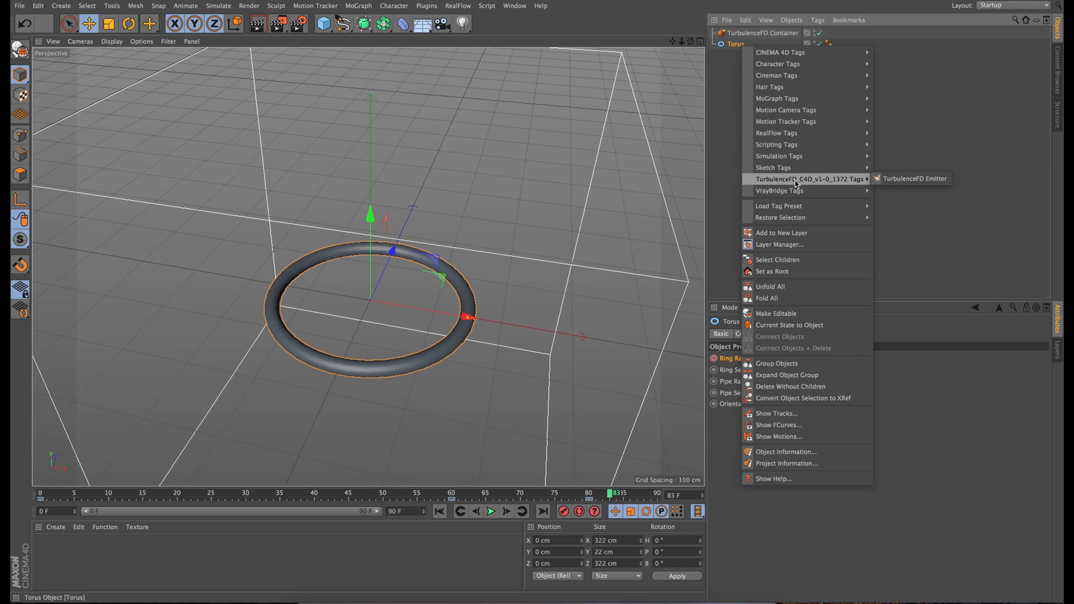
{"action": "left_click", "coordinate": [916, 179]}
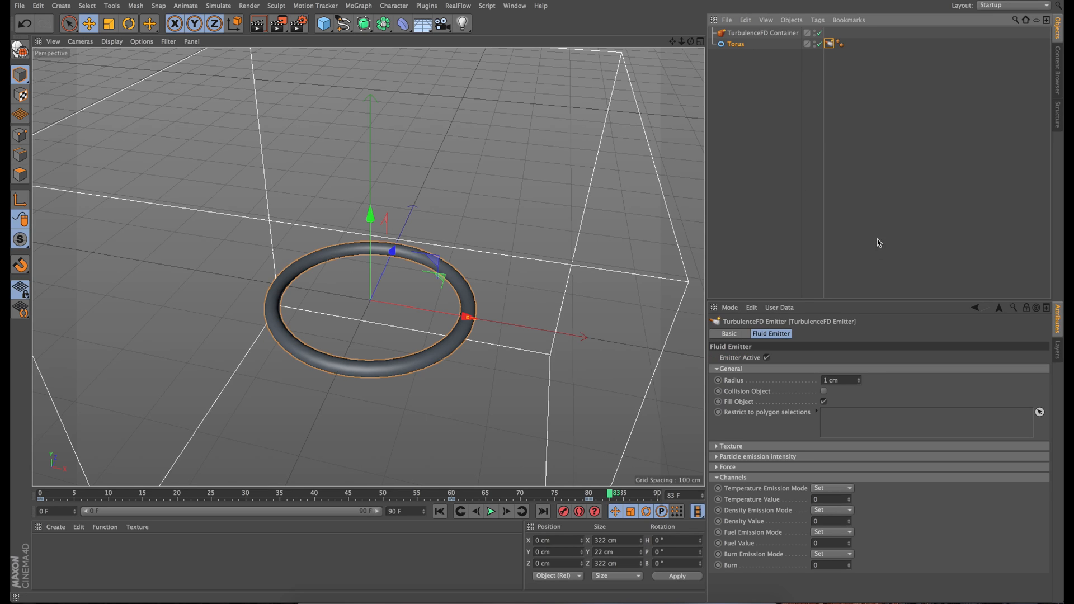
- Keyframe the emitter's temperature value at 1 on frame 45 and at 0 on frame 57
{"action": "left_click", "coordinate": [826, 498]}
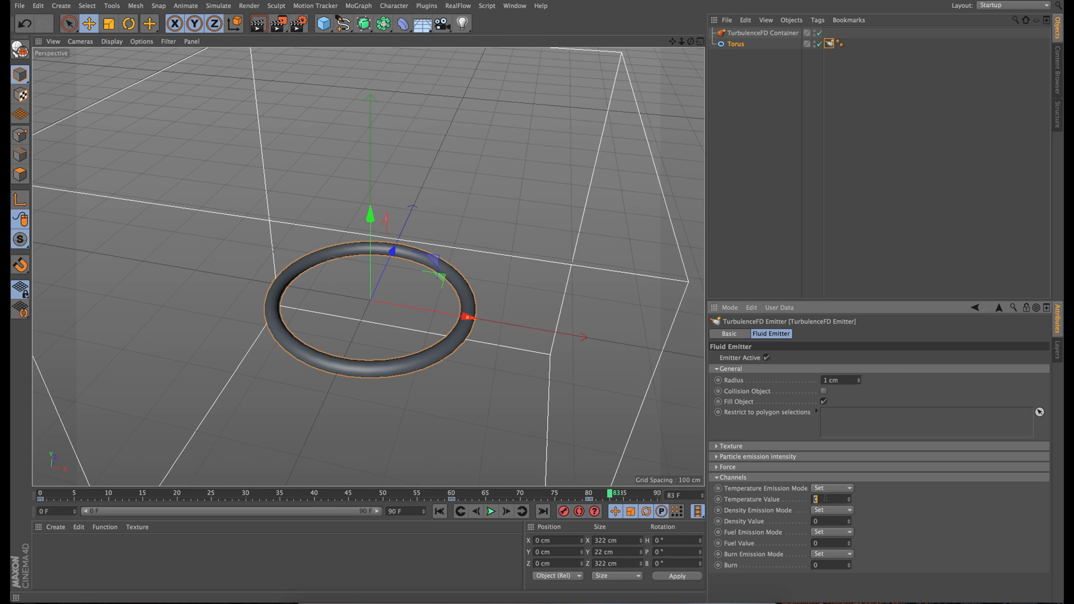
{"action": "left_click_drag", "start_coordinate": [317, 495], "coordinate": [348, 494]}
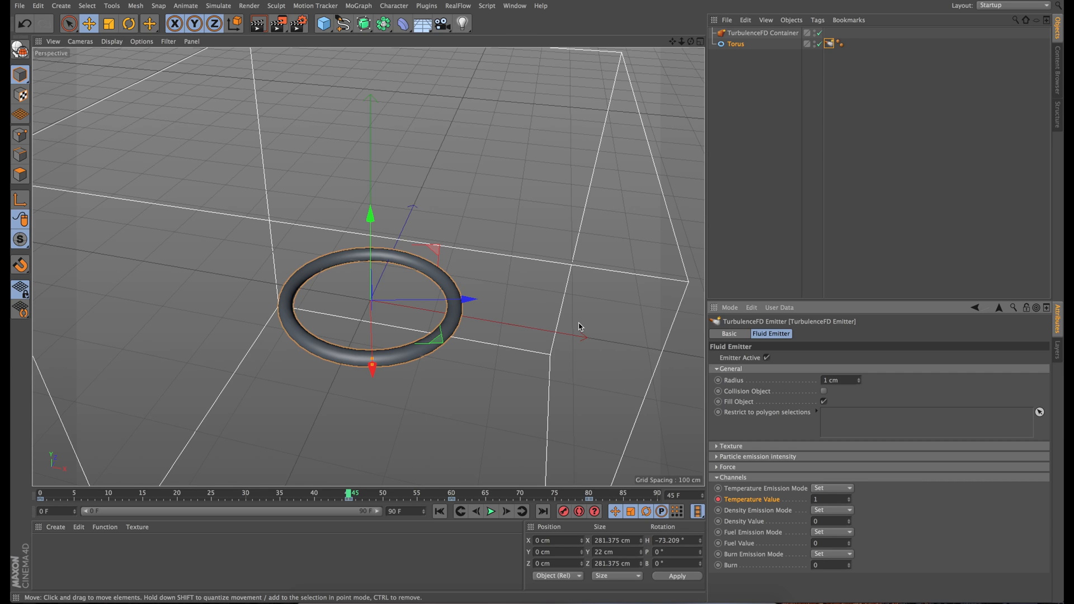
{"action": "left_click_drag", "start_coordinate": [428, 495], "coordinate": [479, 495]}
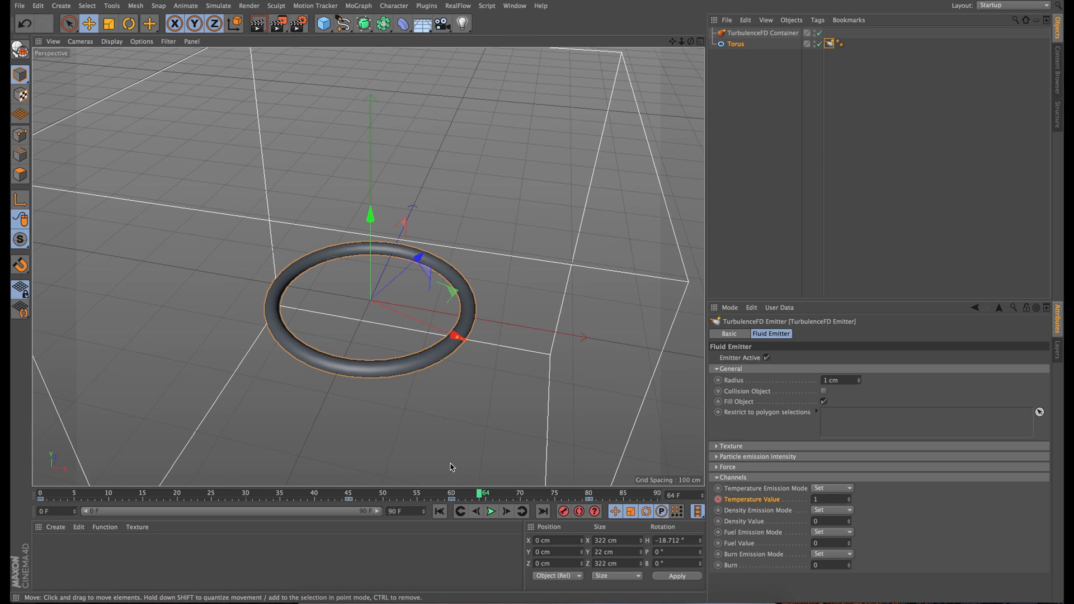
{"action": "left_click", "coordinate": [417, 495]}
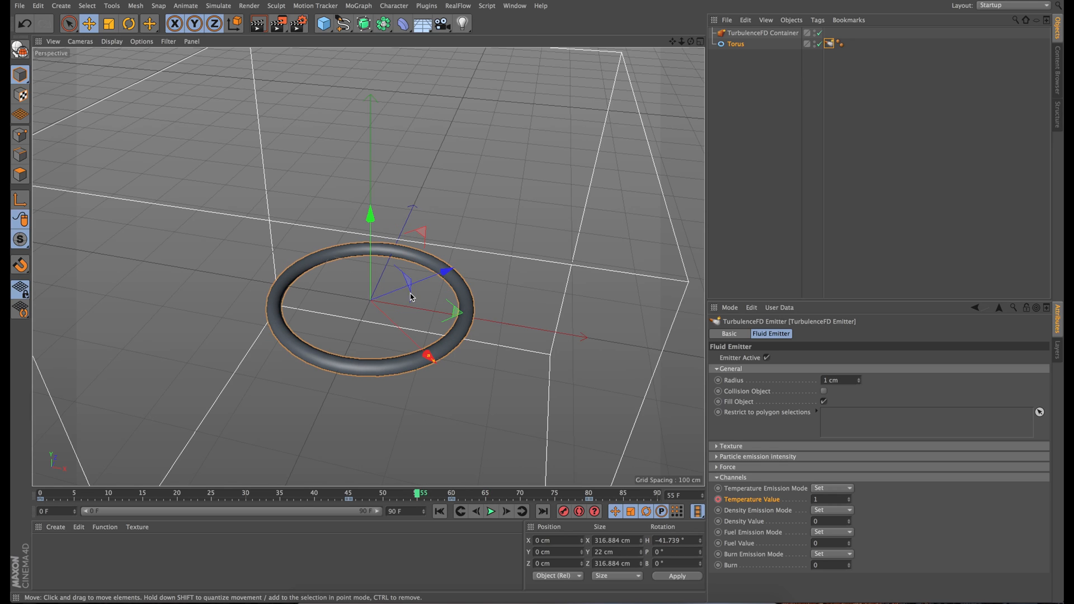
{"action": "left_click_drag", "start_coordinate": [419, 494], "coordinate": [431, 494]}
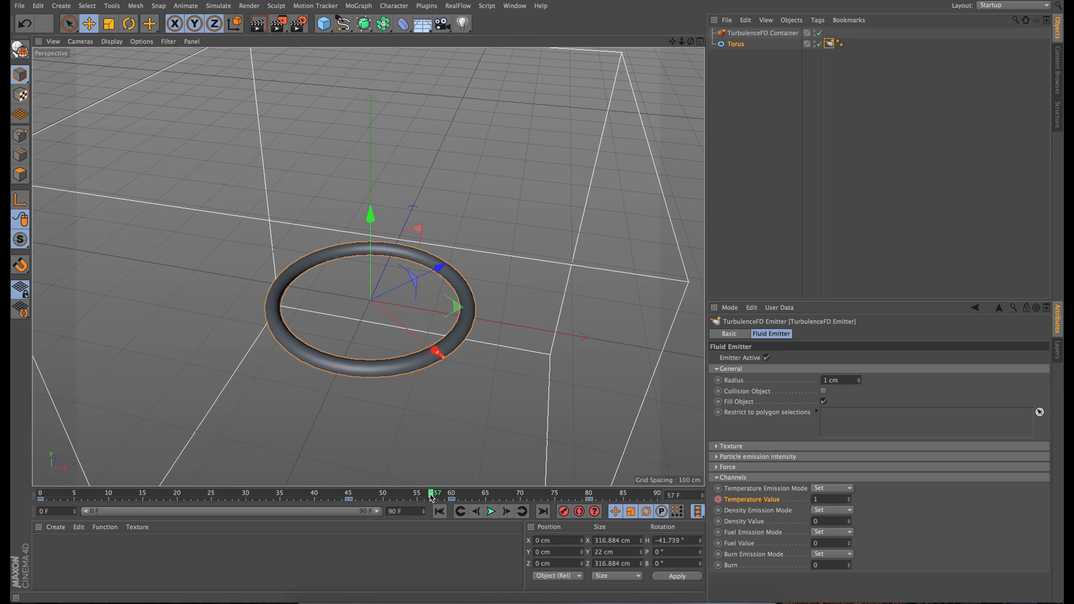
{"action": "left_click", "coordinate": [828, 499]}
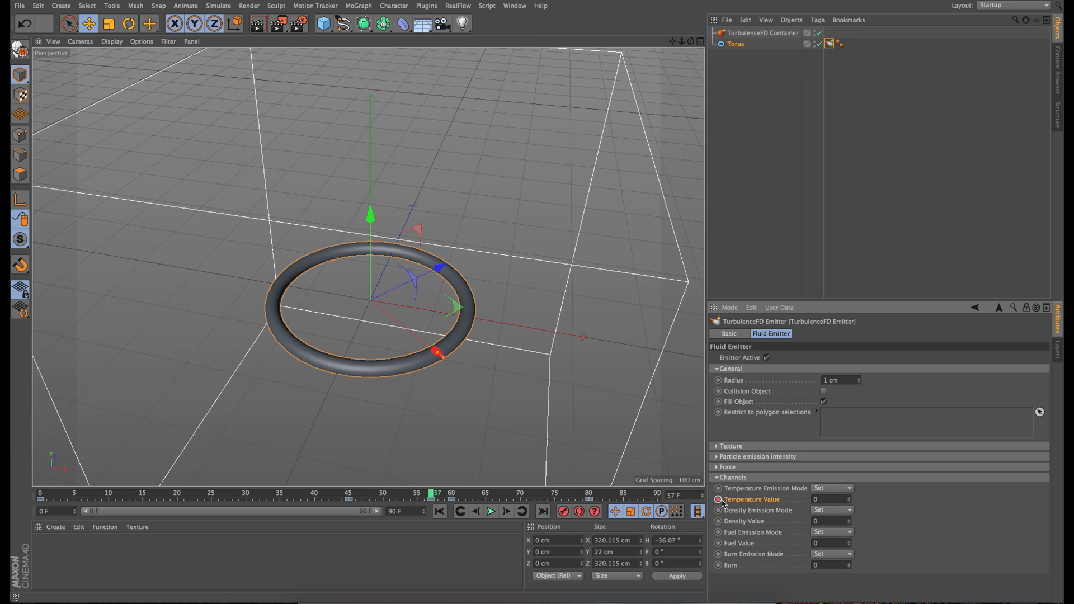
- Give the torus a Compositing tag with Seen by Camera turned off and test-render the view
{"action": "right_click", "coordinate": [738, 47]}
{"action": "mouse_move", "coordinate": [776, 55]}
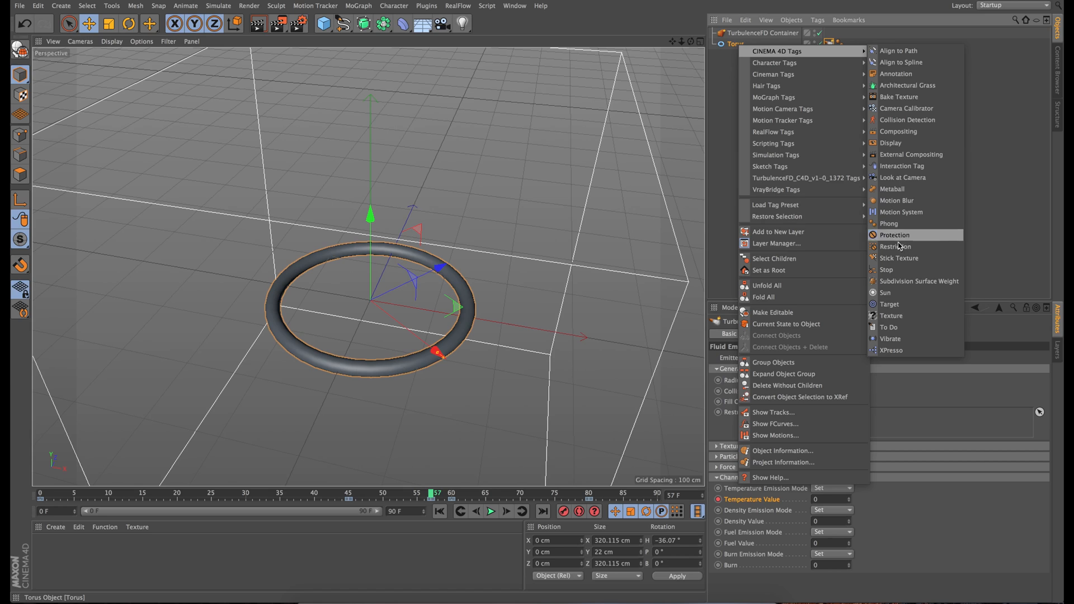
{"action": "left_click", "coordinate": [898, 132]}
{"action": "left_click", "coordinate": [775, 393]}
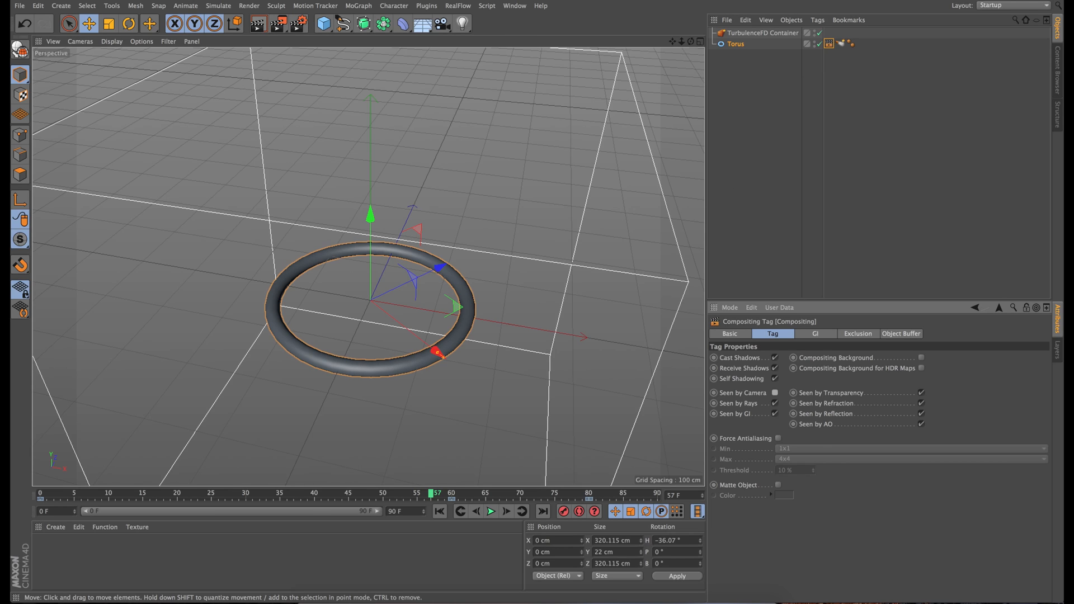
{"action": "left_click", "coordinate": [258, 25]}
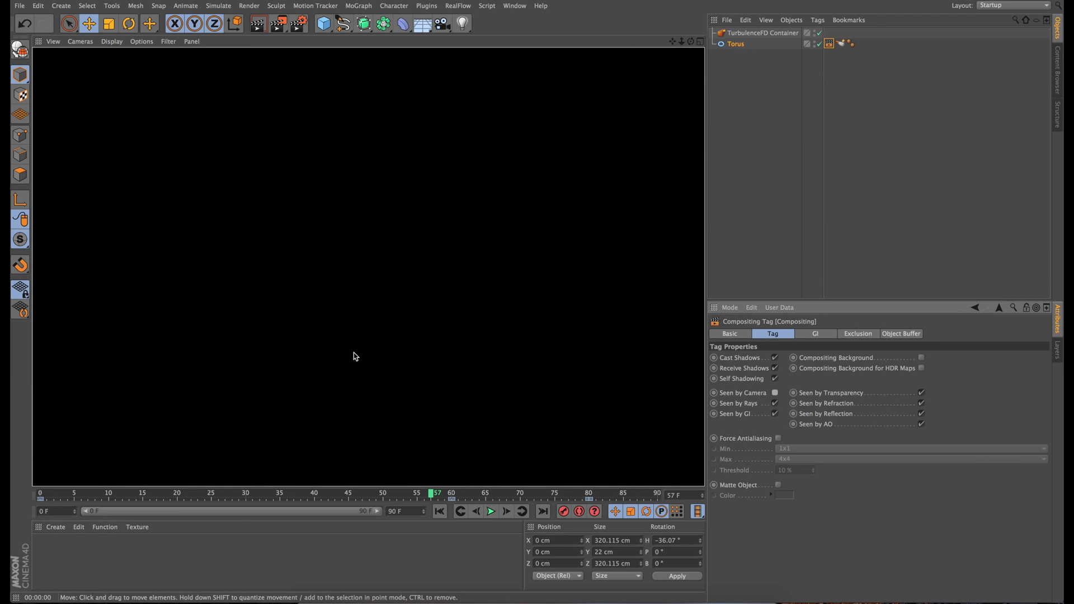
{"action": "left_click", "coordinate": [750, 198]}
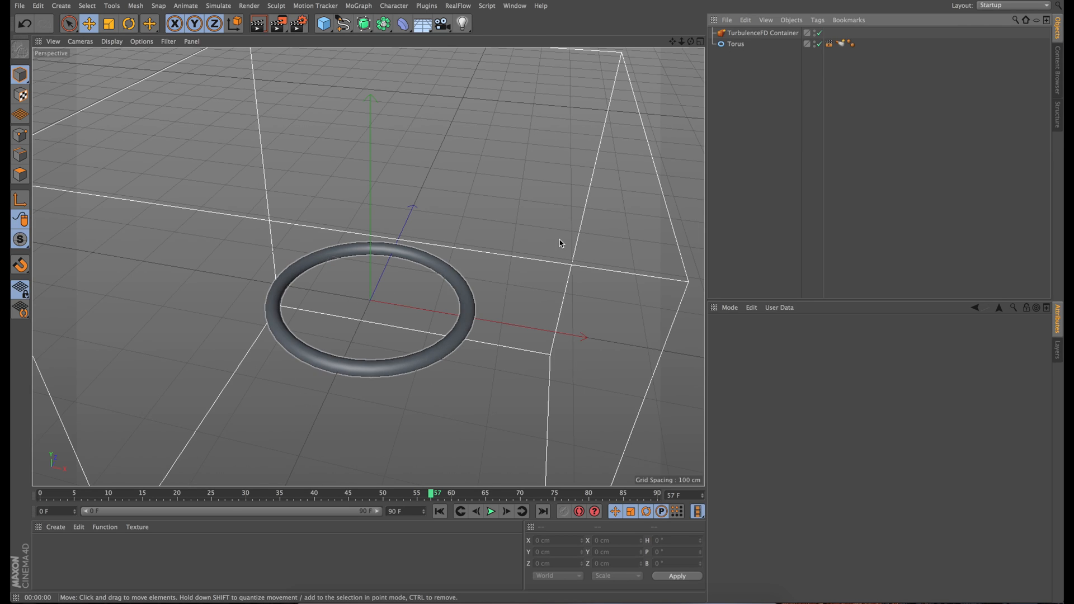
- Extend the animation's end to frame 300 and widen the preview range to cover all 300 frames
{"action": "mouse_move", "coordinate": [691, 41]}
{"action": "left_mouse_down"}
{"action": "mouse_move", "coordinate": [702, 73]}
{"action": "mouse_move", "coordinate": [692, 44]}
{"action": "left_mouse_up"}
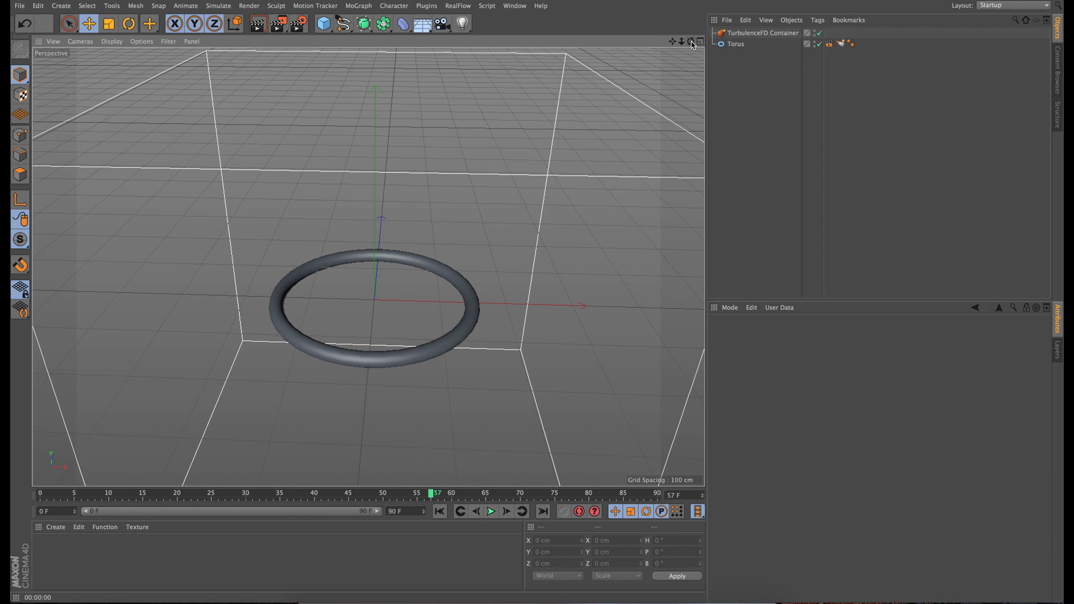
{"action": "left_click", "coordinate": [407, 511]}
{"action": "key", "text": "Return"}
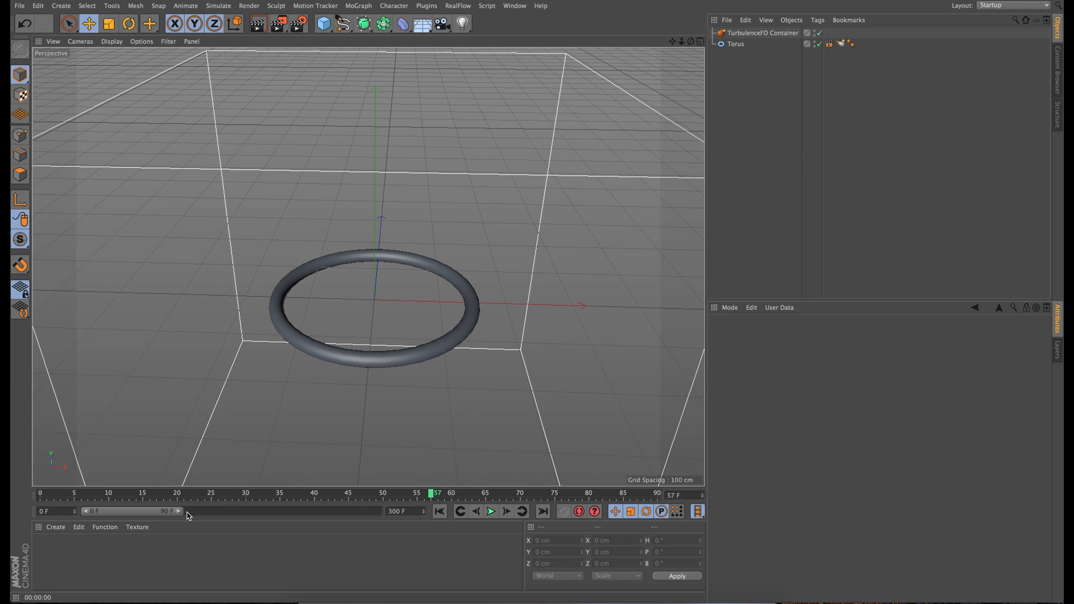
{"action": "left_click_drag", "start_coordinate": [179, 515], "coordinate": [380, 512]}
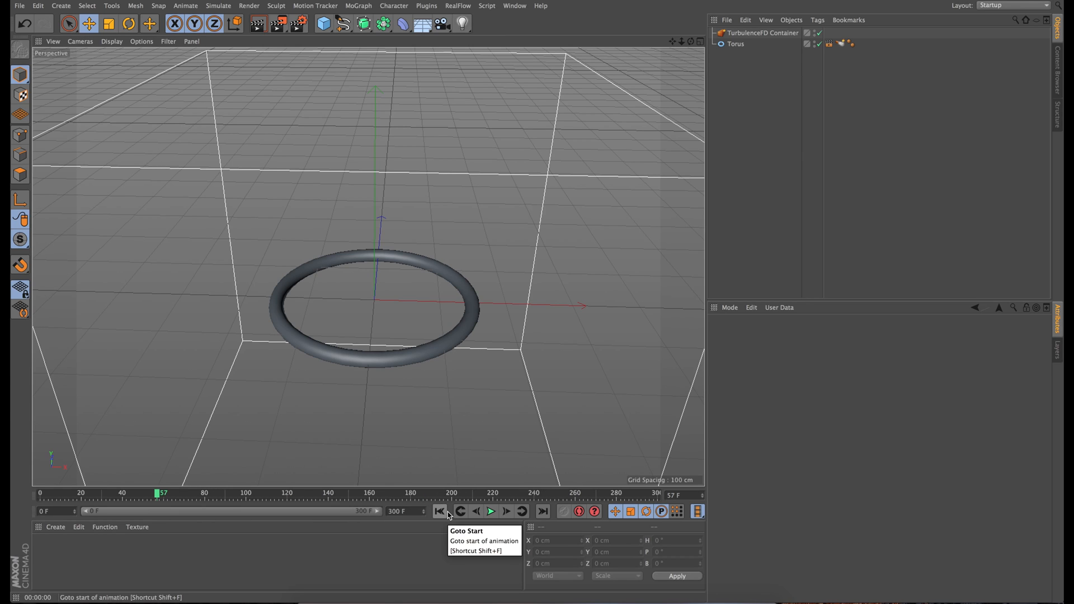
- Open the TurbulenceFD Simulation Window and dock it between the object list and the attributes
{"action": "mouse_move", "coordinate": [691, 42]}
{"action": "left_mouse_down"}
{"action": "mouse_move", "coordinate": [690, 83]}
{"action": "mouse_move", "coordinate": [691, 62]}
{"action": "mouse_move", "coordinate": [672, 40]}
{"action": "mouse_move", "coordinate": [688, 24]}
{"action": "left_mouse_up"}
{"action": "left_click", "coordinate": [520, 8]}
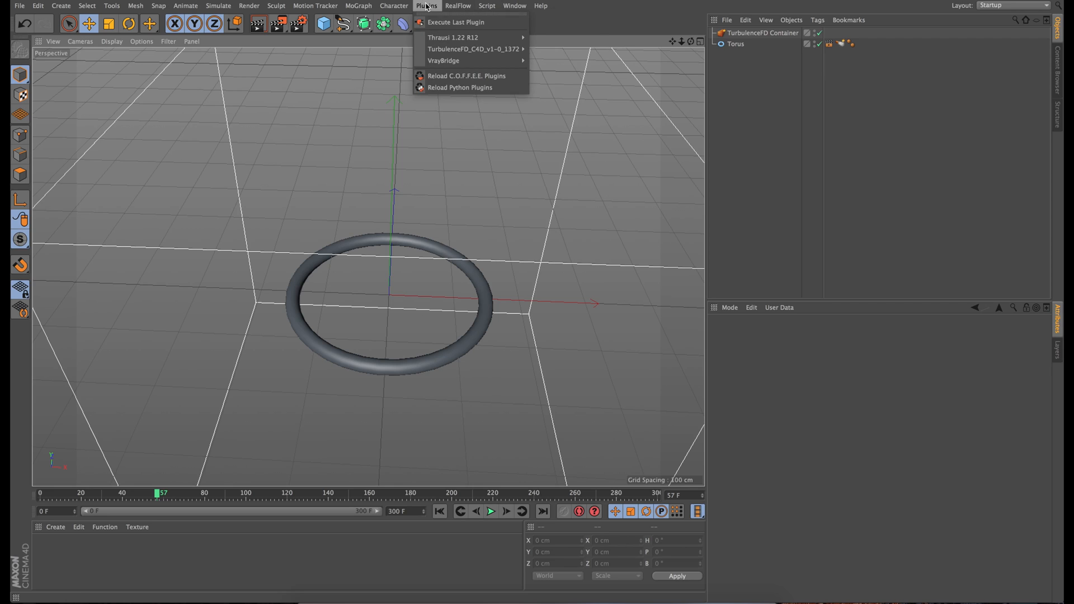
{"action": "mouse_move", "coordinate": [442, 52]}
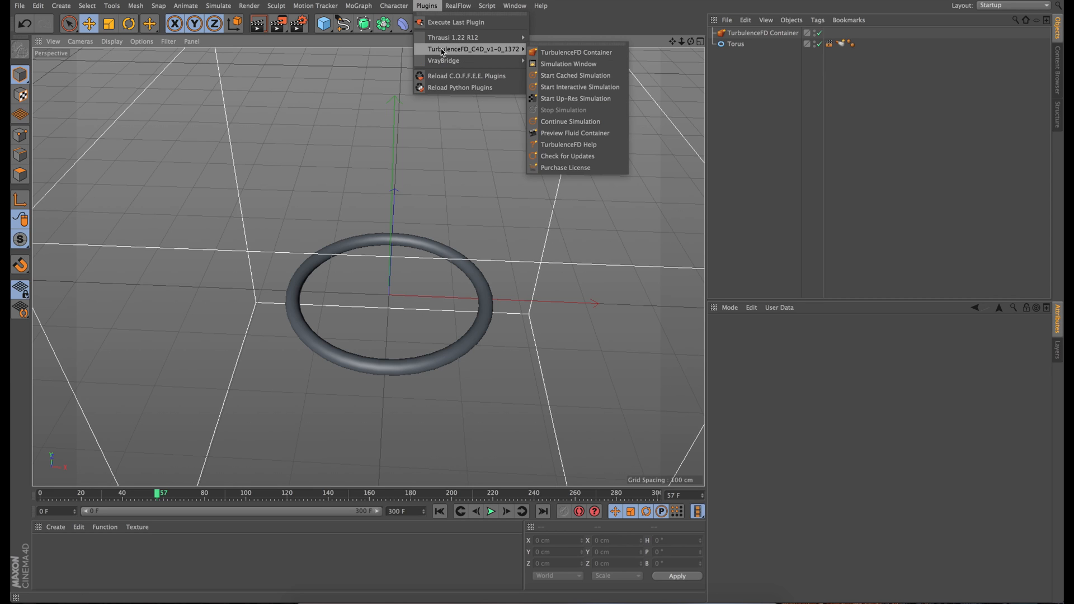
{"action": "left_click", "coordinate": [571, 66]}
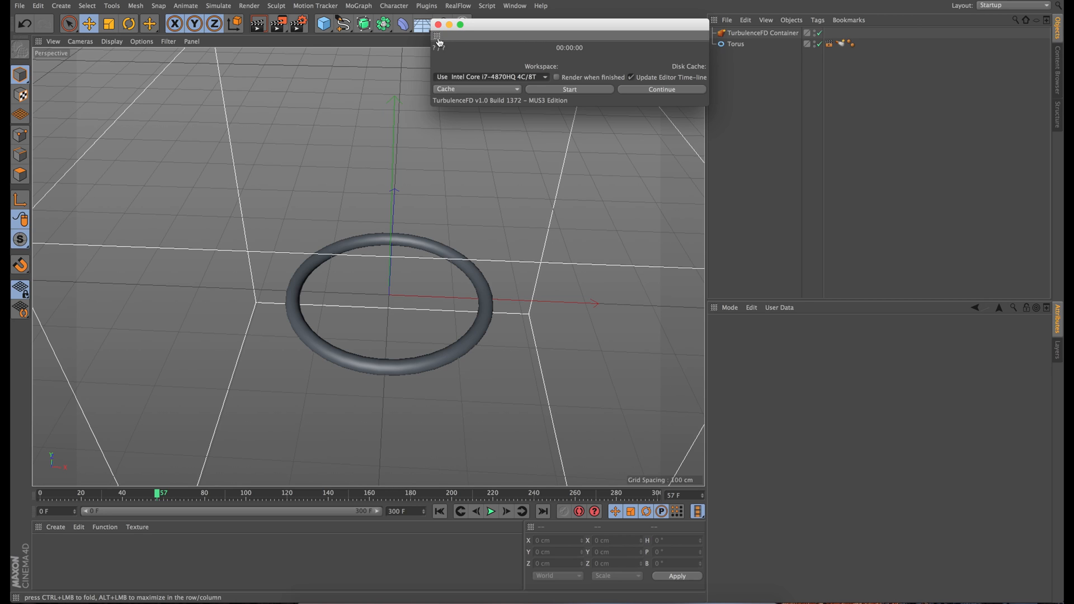
{"action": "left_click", "coordinate": [742, 237]}
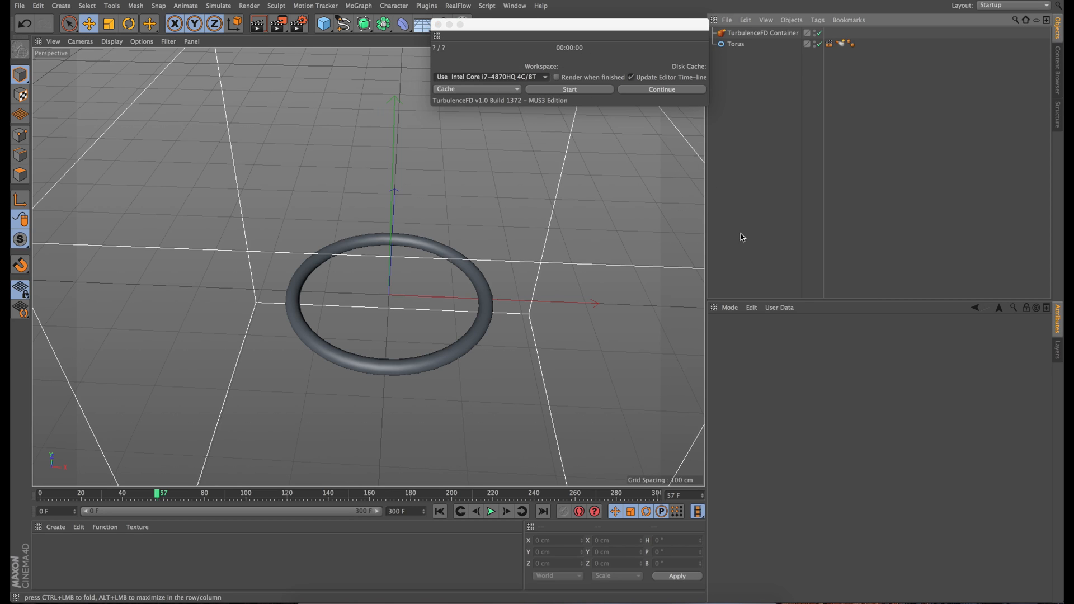
{"action": "left_click_drag", "start_coordinate": [436, 35], "coordinate": [784, 299]}
{"action": "left_click_drag", "start_coordinate": [811, 406], "coordinate": [810, 297]}
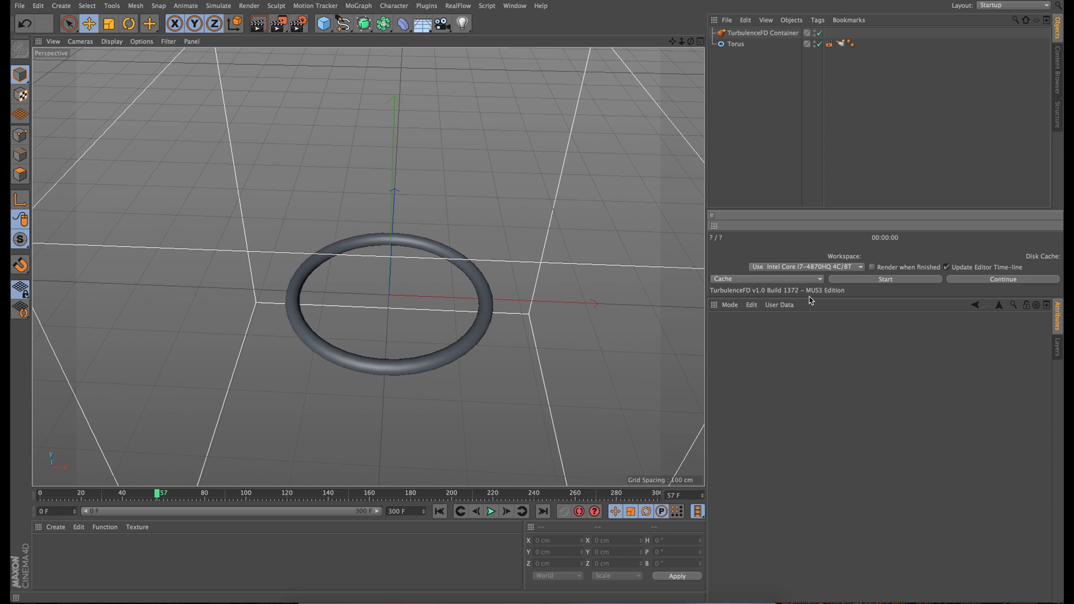
- Simulate the container into its cache and play the result back in the viewport
{"action": "left_click", "coordinate": [877, 280]}
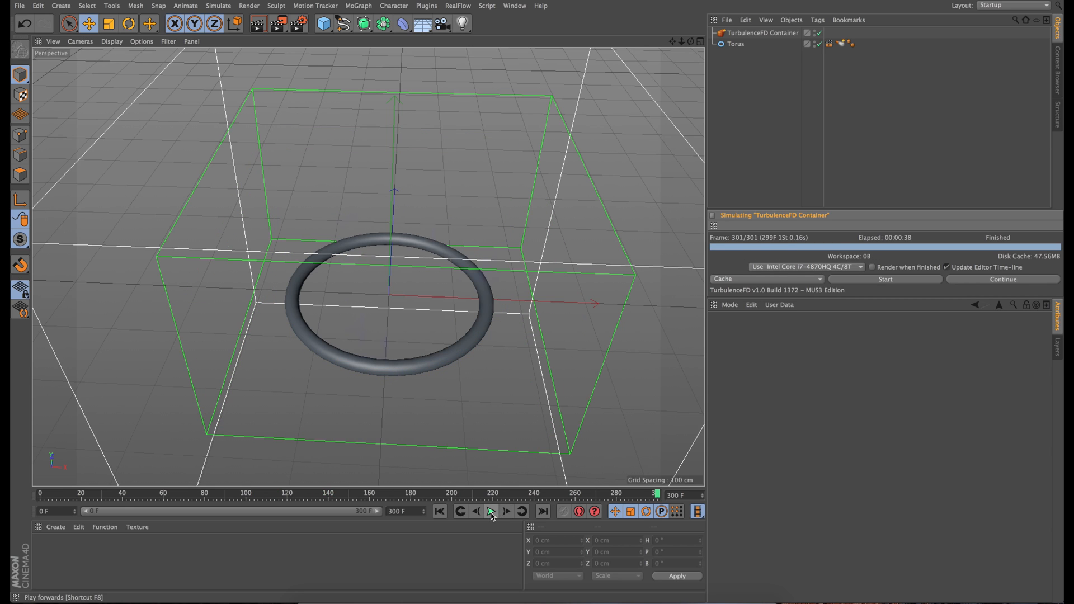
{"action": "left_click", "coordinate": [491, 512]}
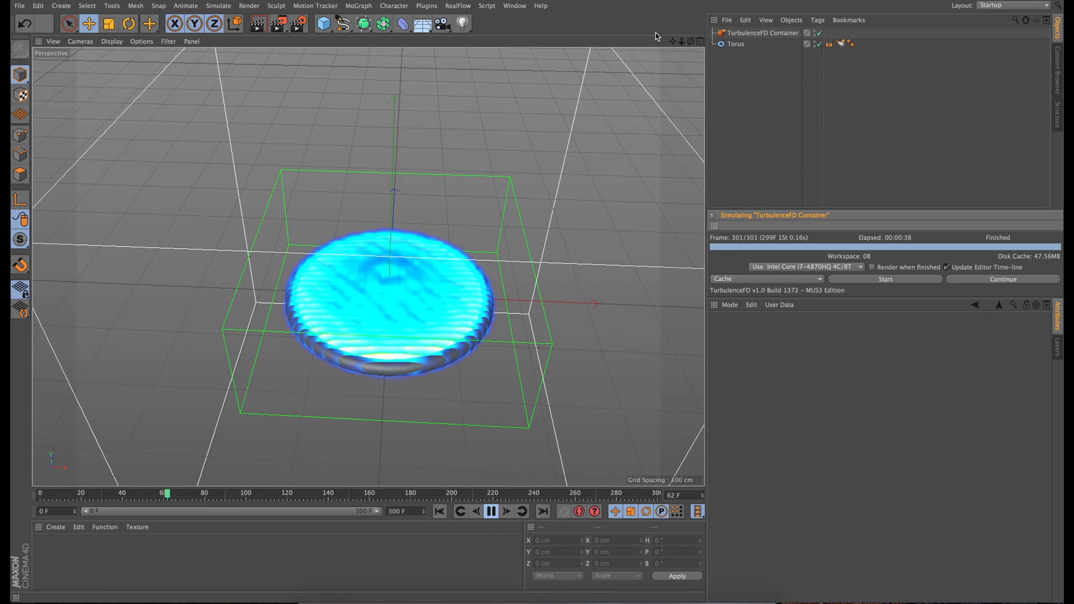
{"action": "left_click_drag", "start_coordinate": [690, 43], "coordinate": [368, 267]}
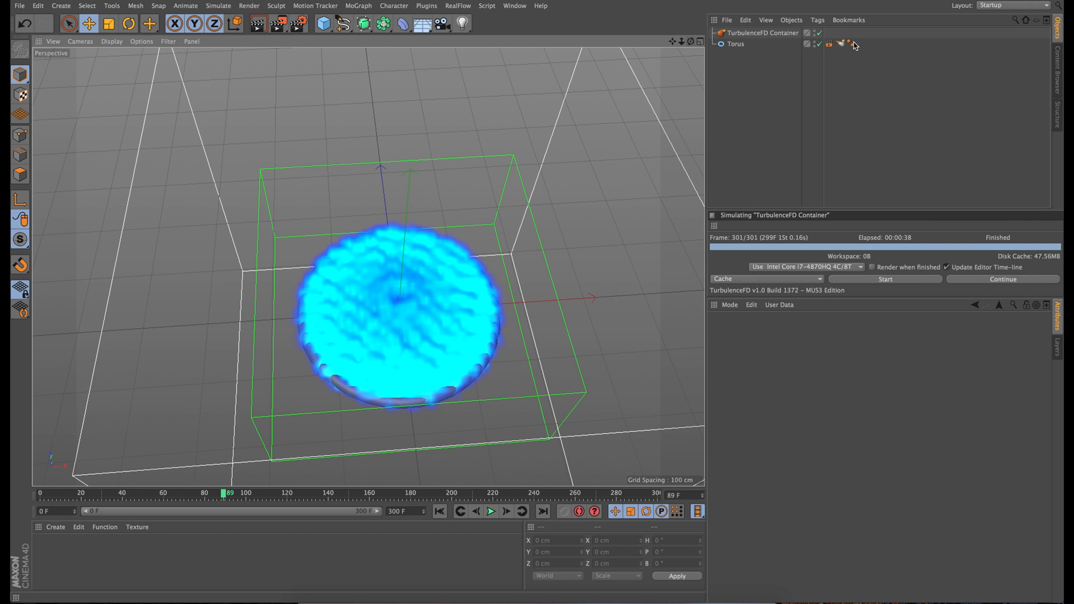
- Hide the torus in the viewport and add a camera to the scene
{"action": "left_click", "coordinate": [815, 43]}
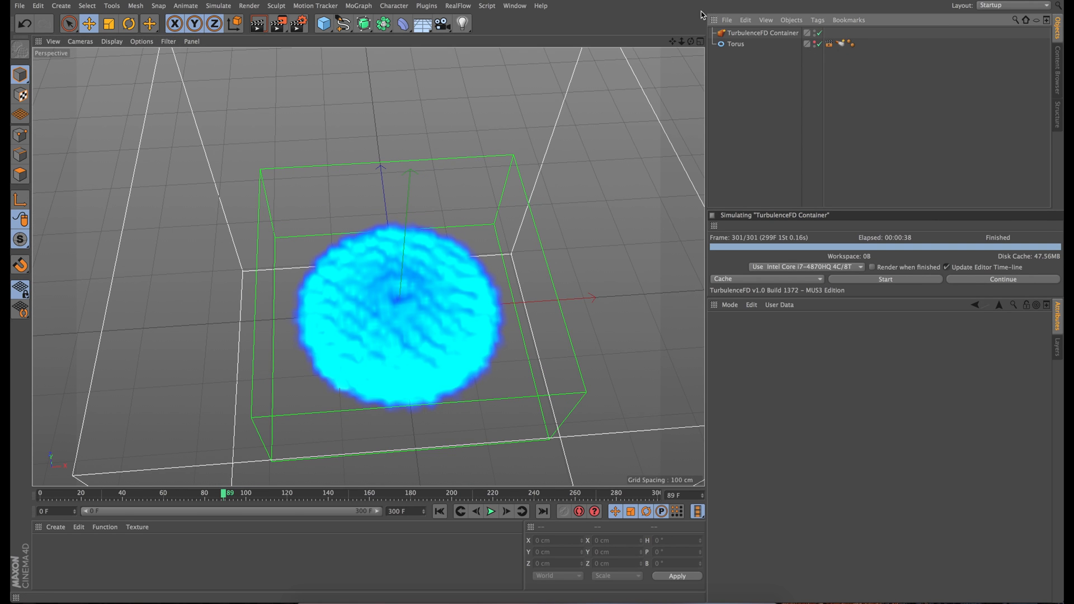
{"action": "left_click_drag", "start_coordinate": [690, 43], "coordinate": [368, 267]}
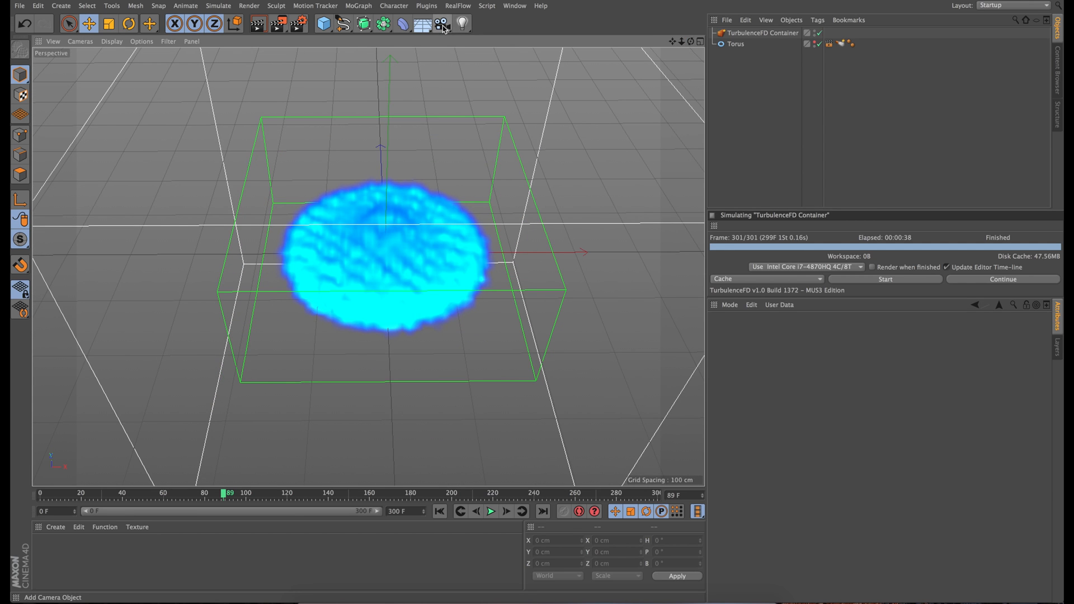
{"action": "left_click", "coordinate": [442, 26]}
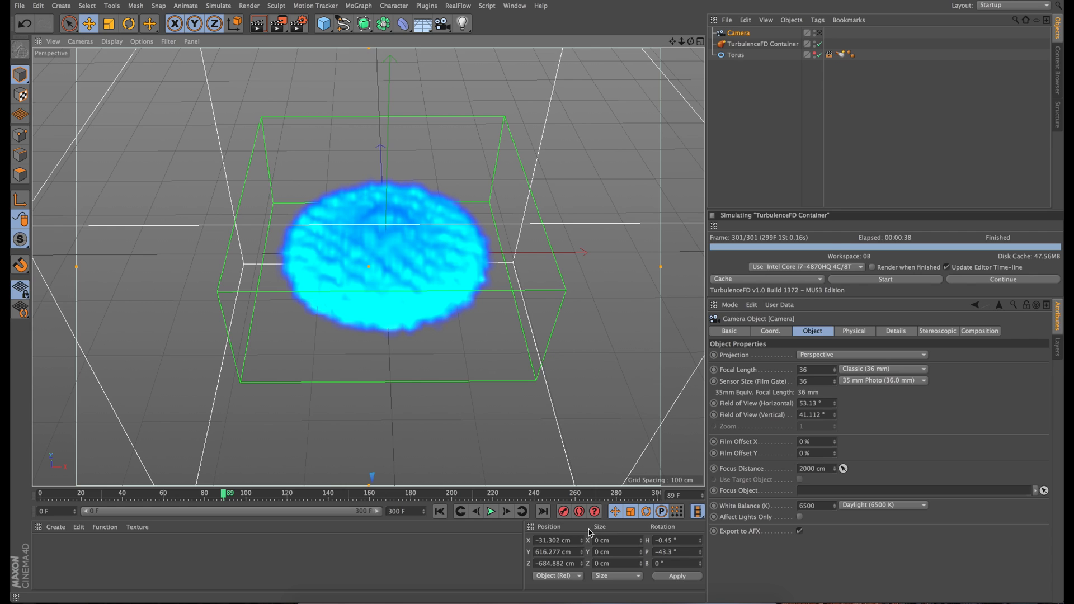
- Set the camera's X and Z positions to 0 cm
{"action": "double_click", "coordinate": [553, 540]}
{"action": "type", "text": "0"}
{"action": "key", "text": "Return"}
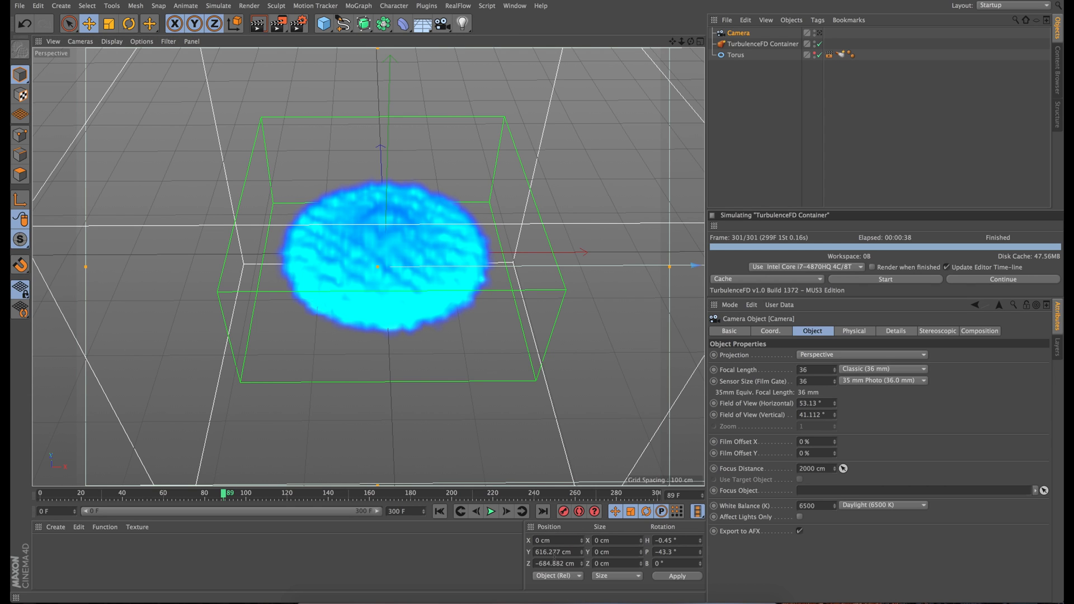
{"action": "double_click", "coordinate": [554, 563]}
{"action": "type", "text": "0"}
{"action": "key", "text": "Return"}
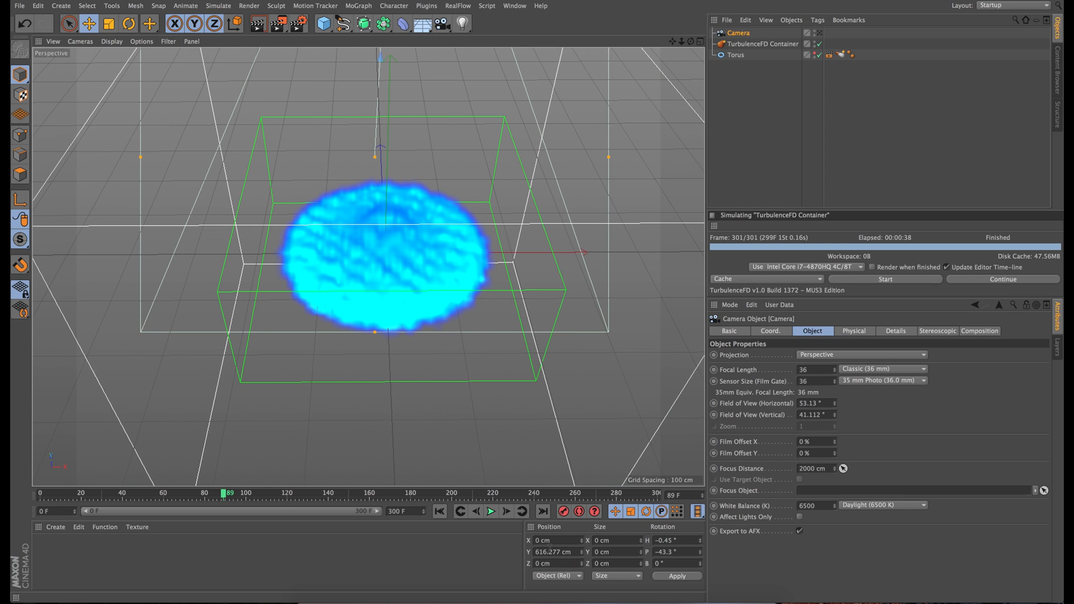
- Look through the camera and aim it straight down with heading 0° and pitch -90°
{"action": "double_click", "coordinate": [671, 541]}
{"action": "type", "text": "0"}
{"action": "key", "text": "Return"}
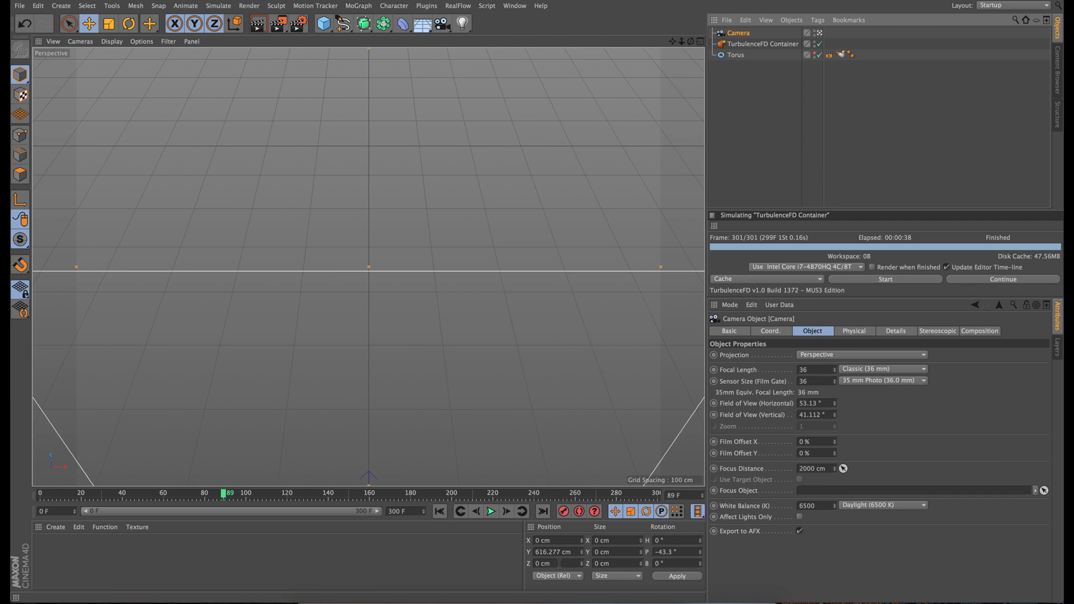
{"action": "double_click", "coordinate": [669, 552]}
{"action": "type", "text": "-90"}
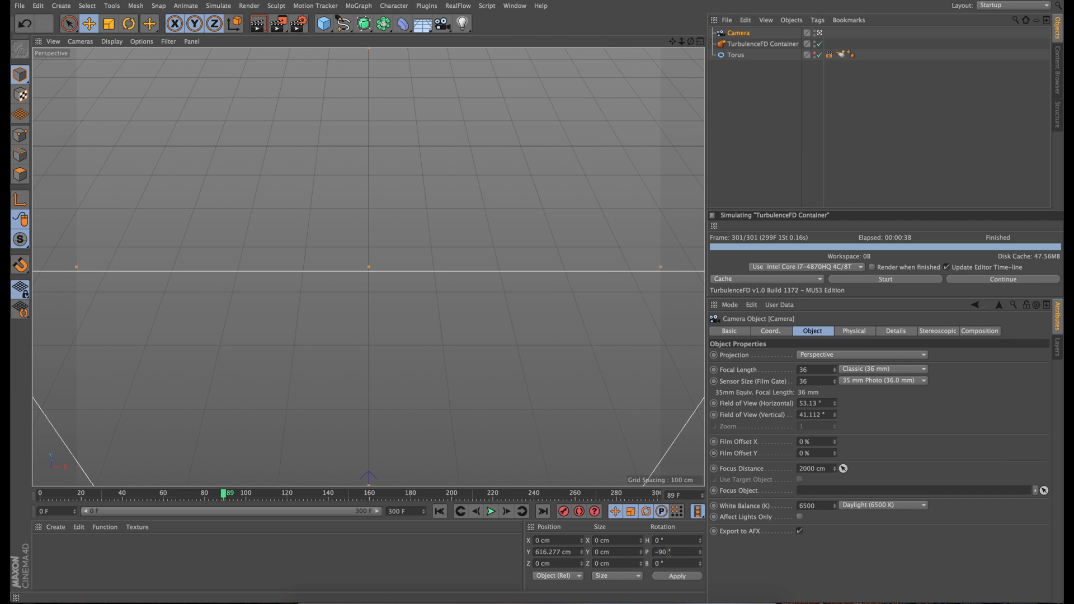
{"action": "key", "text": "Return"}
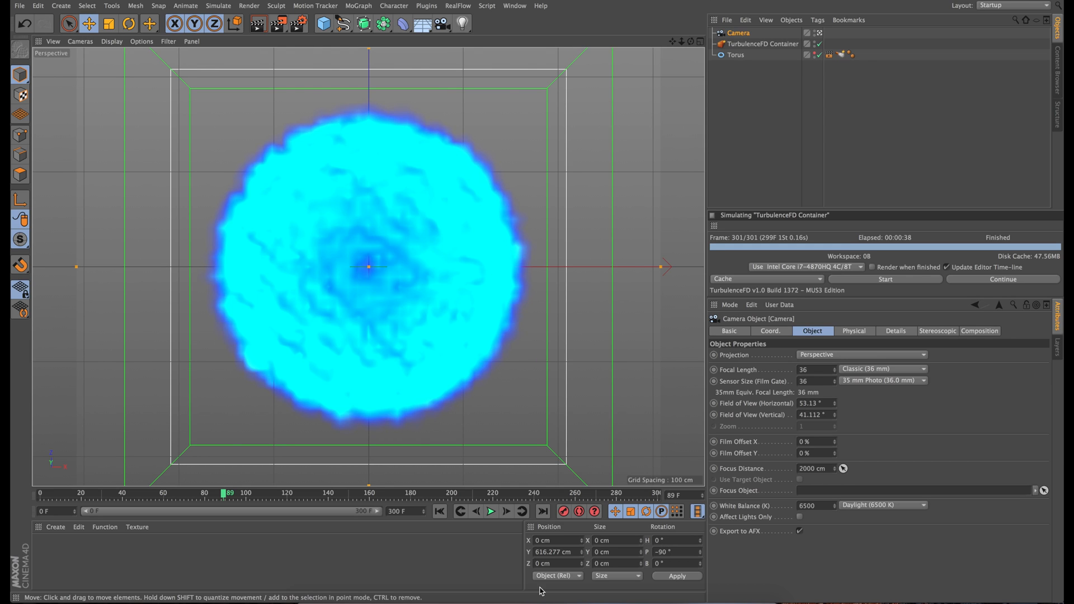
- Set the camera's Y position to 600 cm
{"action": "left_click", "coordinate": [553, 552]}
{"action": "type", "text": "600"}
{"action": "key", "text": "Return"}
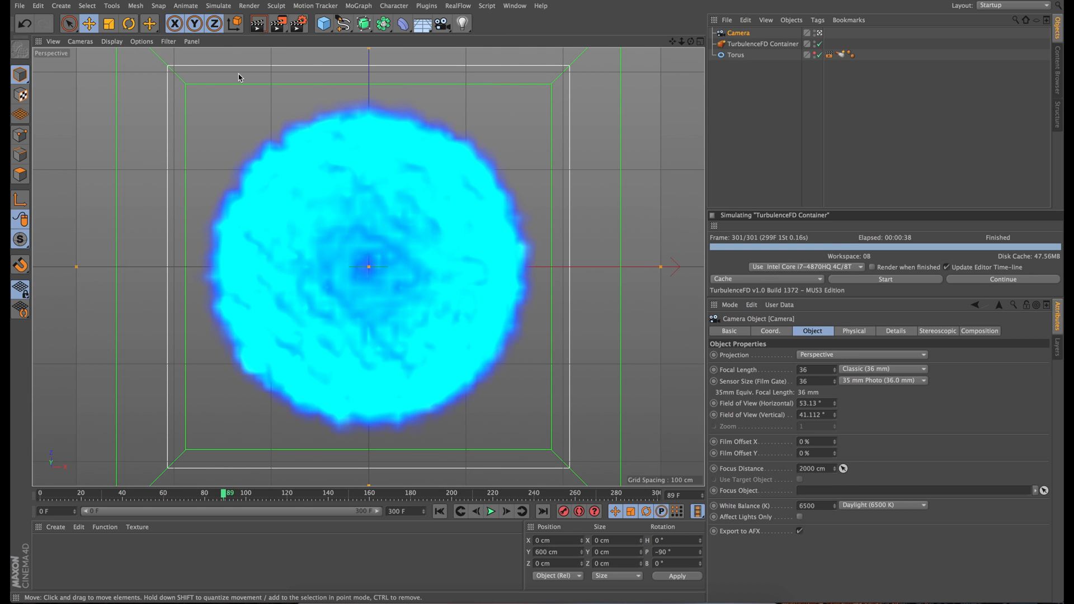
- Set the render output resolution to 1920 x 1920 pixels and close the render settings
{"action": "left_click", "coordinate": [298, 23]}
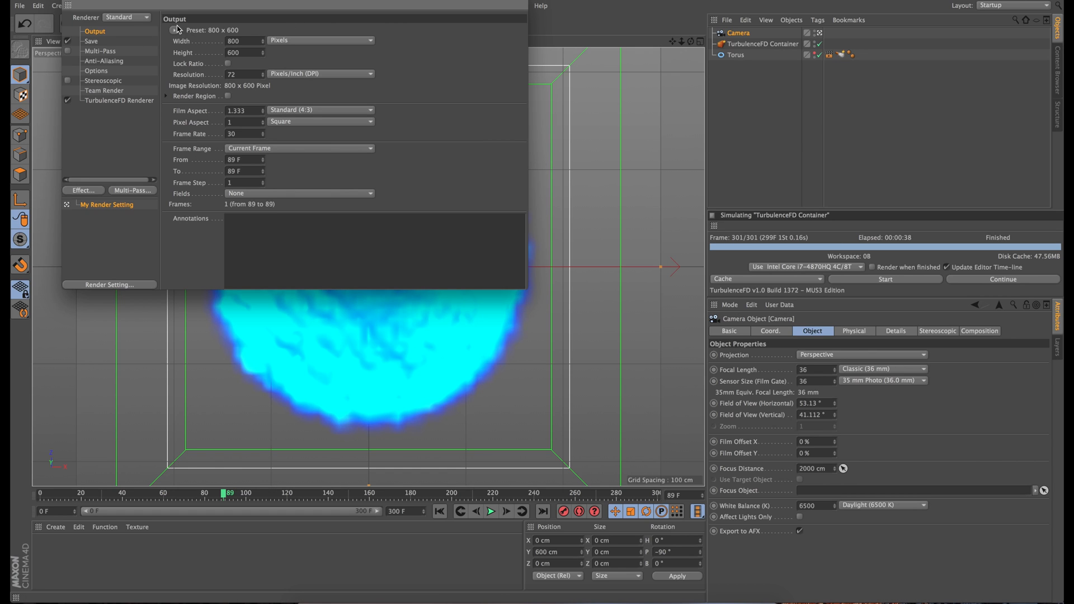
{"action": "left_click", "coordinate": [245, 52]}
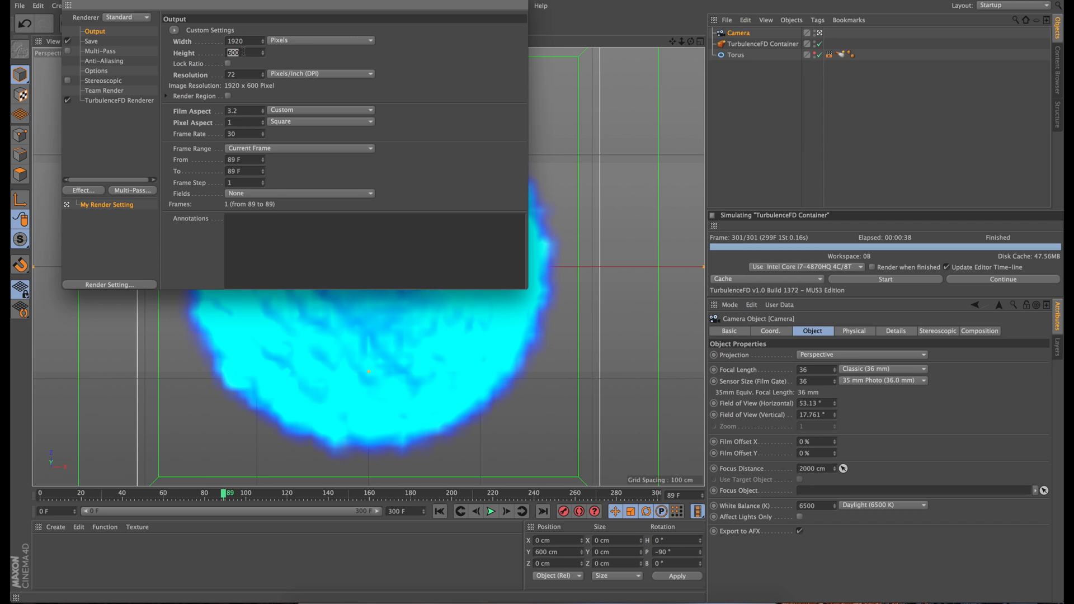
{"action": "key", "text": "Return"}
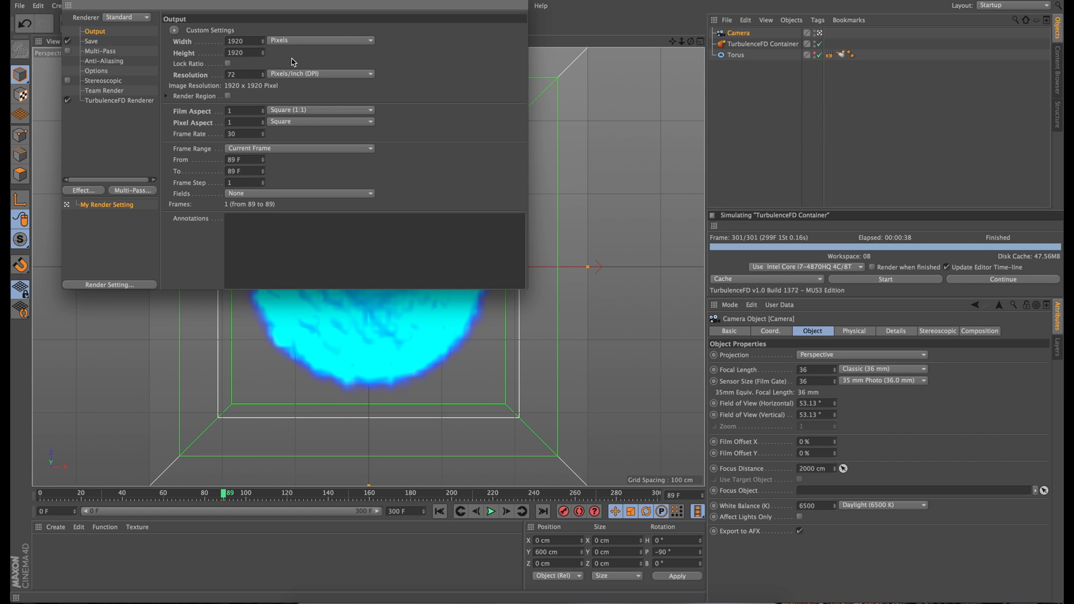
{"action": "left_click", "coordinate": [68, 3]}
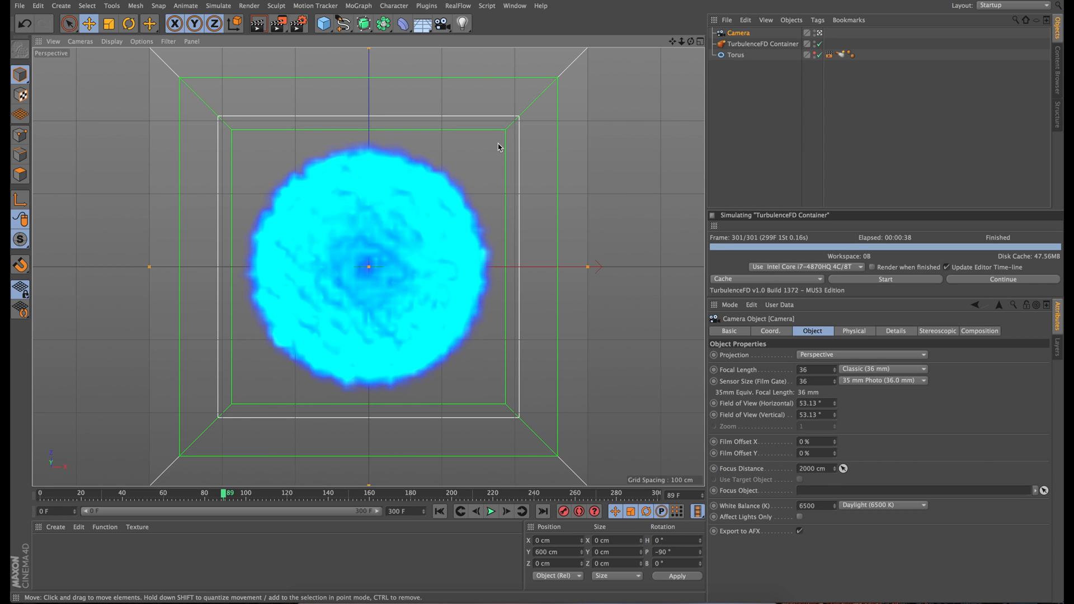
- Play back the cached fire simulation through the camera and scrub onward along the timeline
{"action": "left_click", "coordinate": [492, 511]}
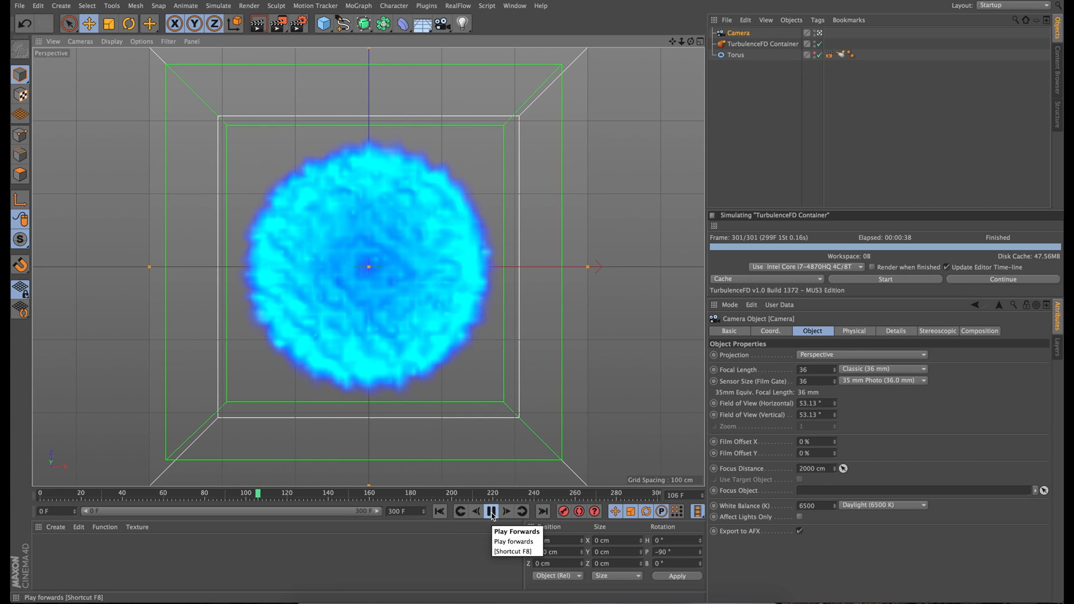
{"action": "left_click", "coordinate": [491, 511]}
{"action": "left_click_drag", "start_coordinate": [271, 493], "coordinate": [334, 493]}
- Create a new TurbulenceFD simulation cache named 5cm and set the container's voxel size to 5 cm
{"action": "left_click", "coordinate": [763, 44]}
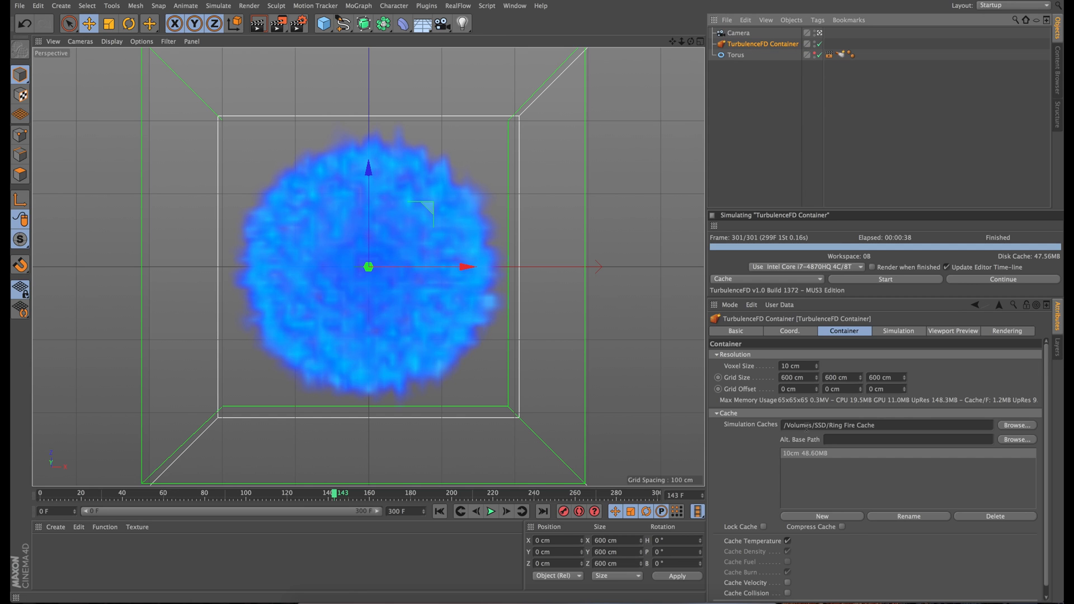
{"action": "left_click", "coordinate": [831, 516]}
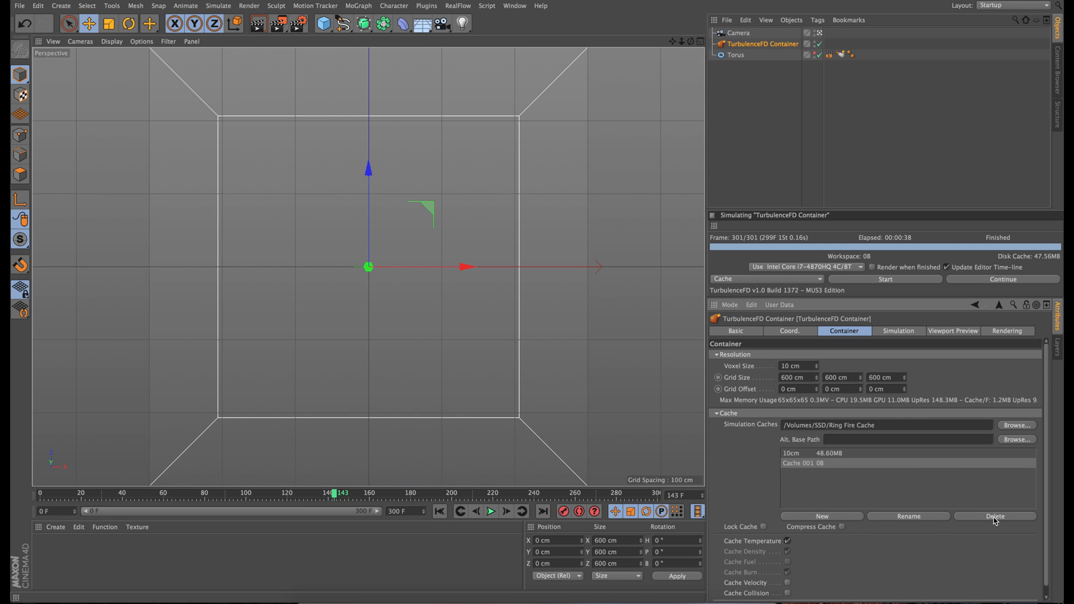
{"action": "left_click", "coordinate": [937, 519]}
{"action": "type", "text": "5cm"}
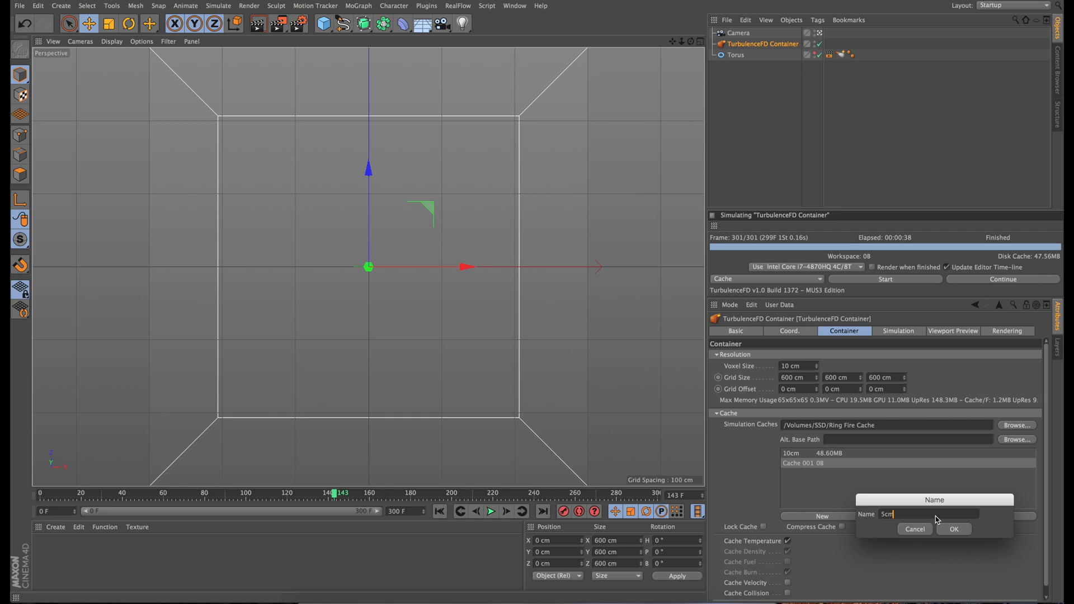
{"action": "key", "text": "Return"}
{"action": "double_click", "coordinate": [805, 366]}
{"action": "type", "text": "5"}
{"action": "key", "text": "Return"}
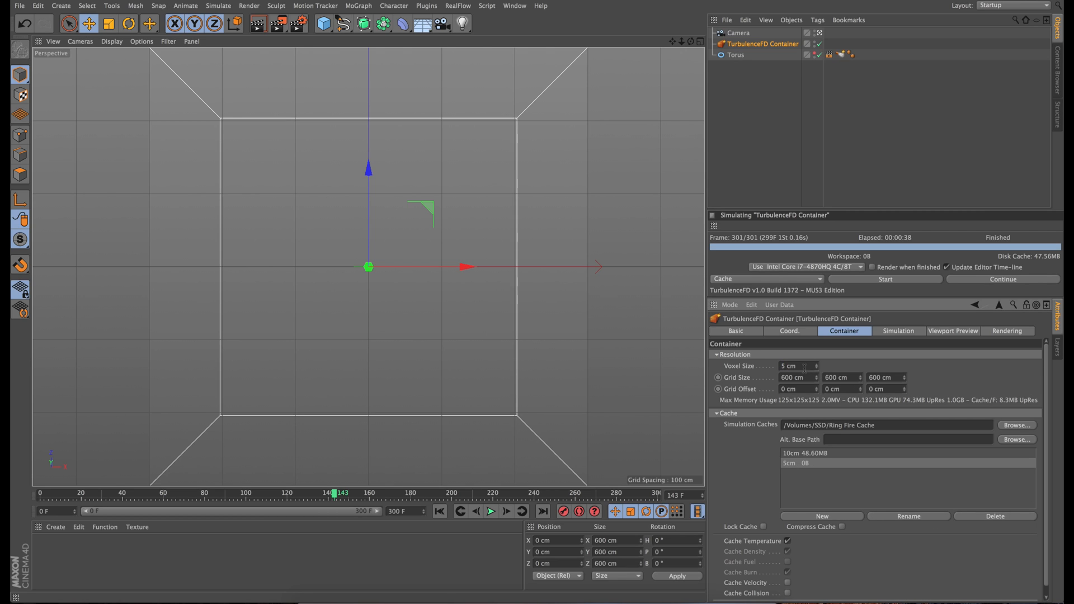
- Run the 5 cm simulation, stop it at frame 166, and scrub through the cached frames
{"action": "left_click", "coordinate": [869, 279]}
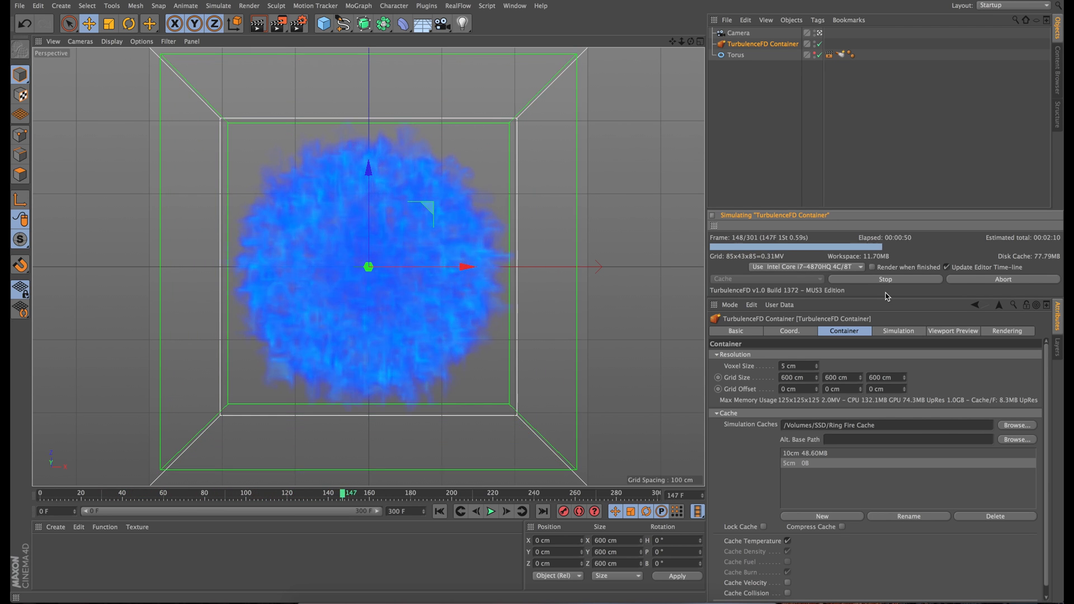
{"action": "left_click", "coordinate": [886, 280]}
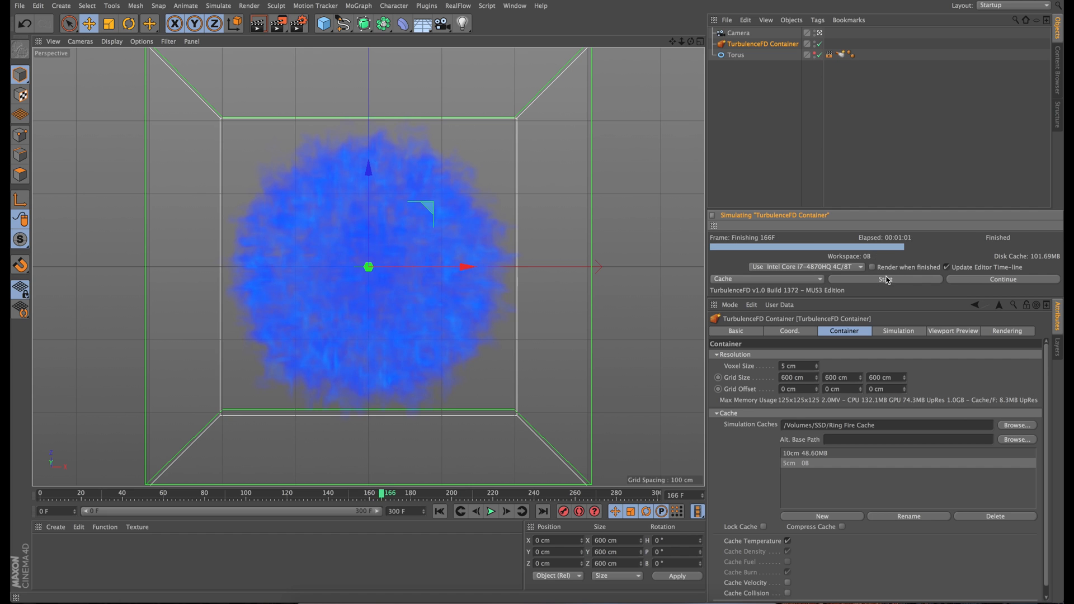
{"action": "left_click_drag", "start_coordinate": [377, 497], "coordinate": [180, 497]}
{"action": "left_click_drag", "start_coordinate": [117, 497], "coordinate": [254, 496]}
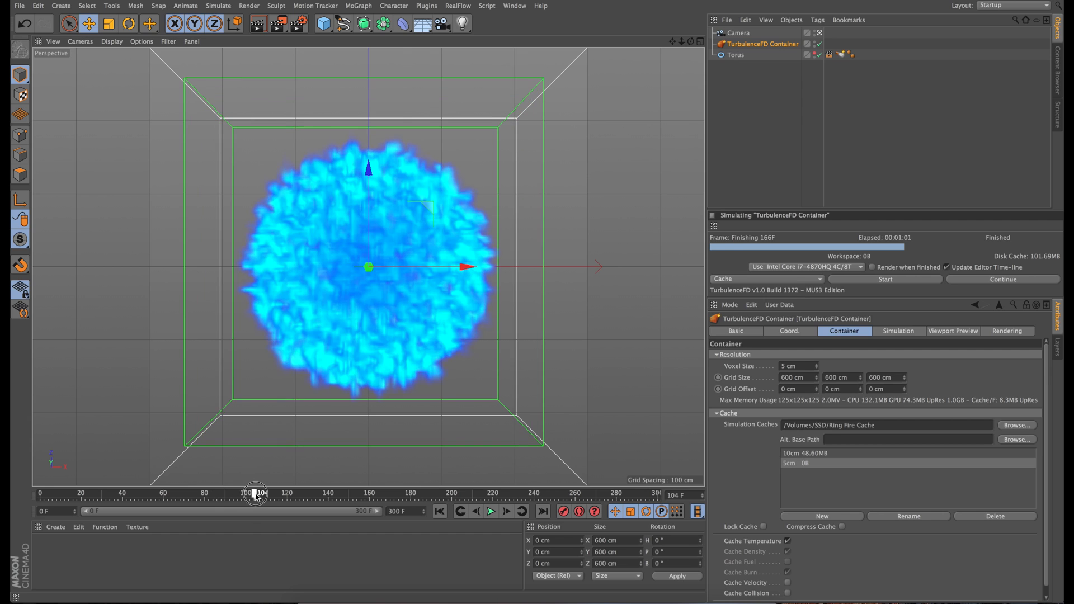
- Create another simulation cache for the TurbulenceFD container and name it 1cm
{"action": "left_click", "coordinate": [821, 517]}
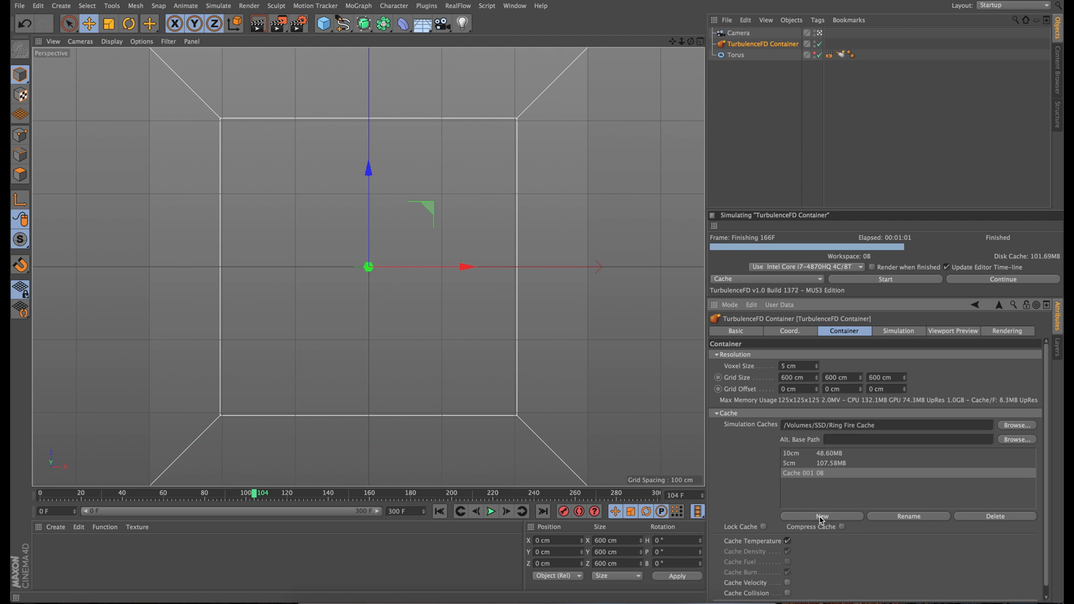
{"action": "left_click", "coordinate": [905, 517]}
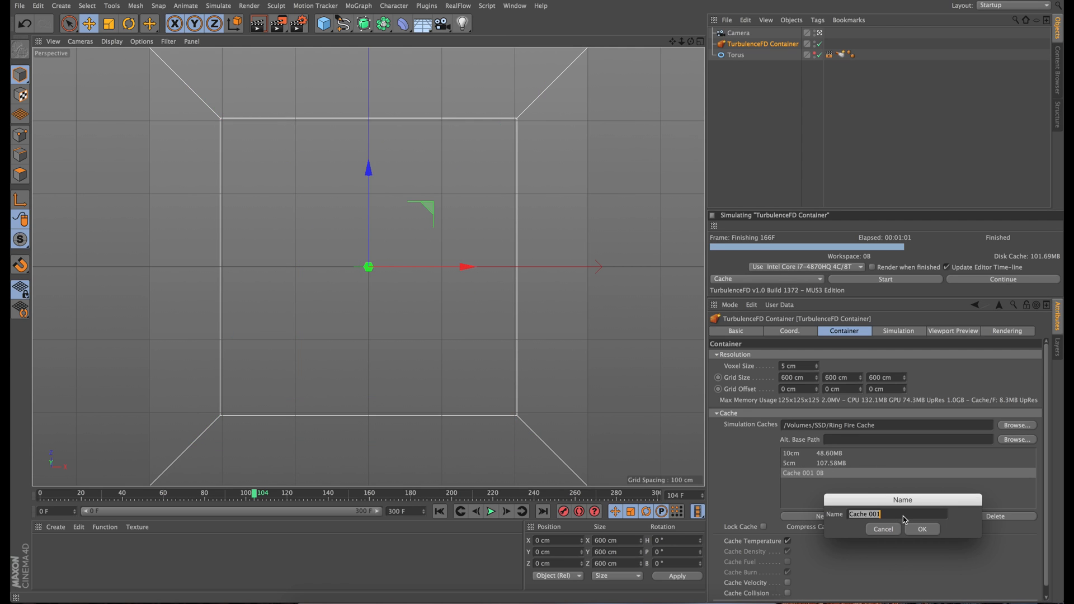
{"action": "type", "text": "1C"}
{"action": "key", "text": "Return"}
- Set the container's voxel size to 1 cm and run the simulation, stopping it at frame 36
{"action": "double_click", "coordinate": [797, 367]}
{"action": "type", "text": "1"}
{"action": "key", "text": "Return"}
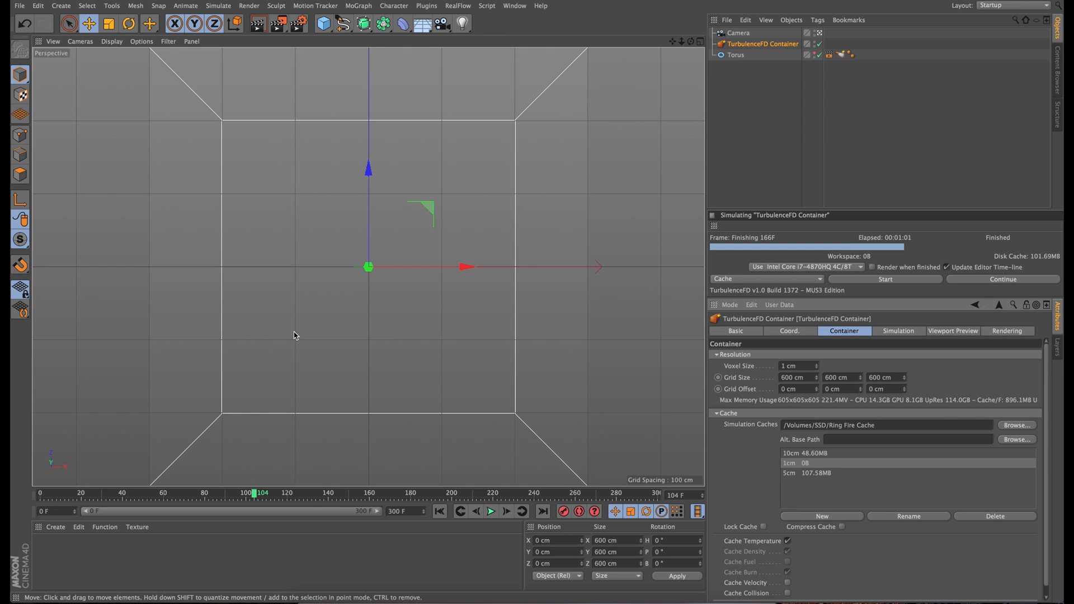
{"action": "left_click", "coordinate": [886, 279]}
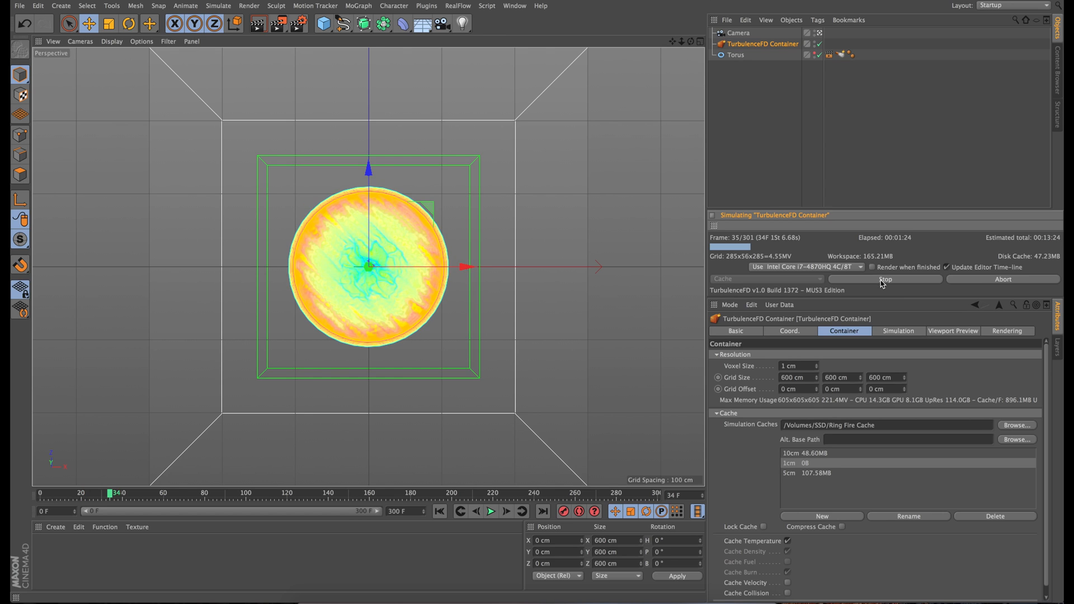
{"action": "left_click", "coordinate": [882, 279]}
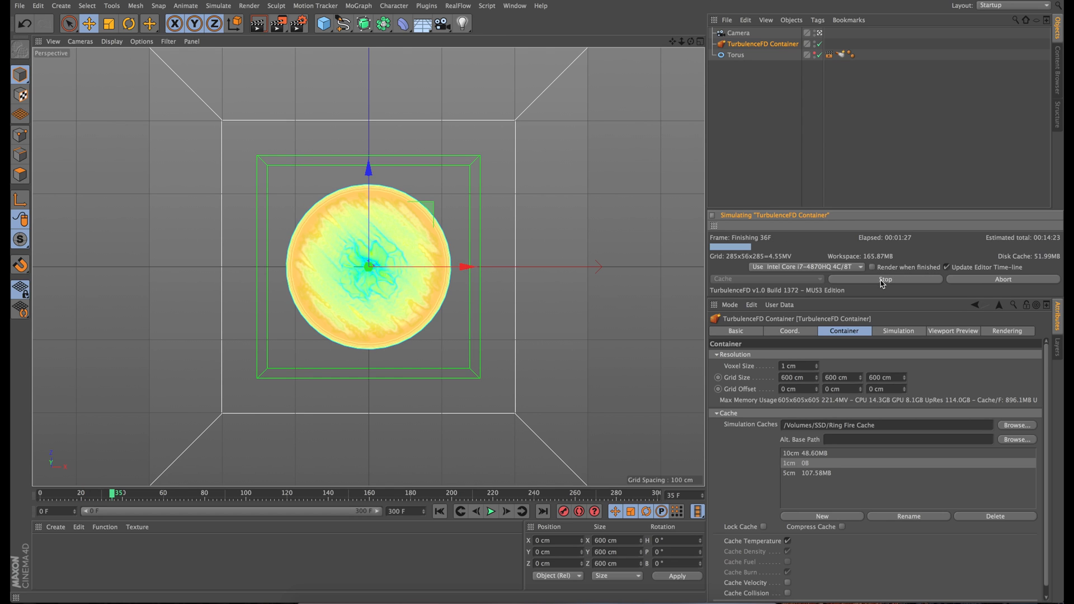
- Set the low temperature of the container's fire shader color to 750
{"action": "left_click", "coordinate": [1008, 334]}
{"action": "left_click", "coordinate": [726, 376]}
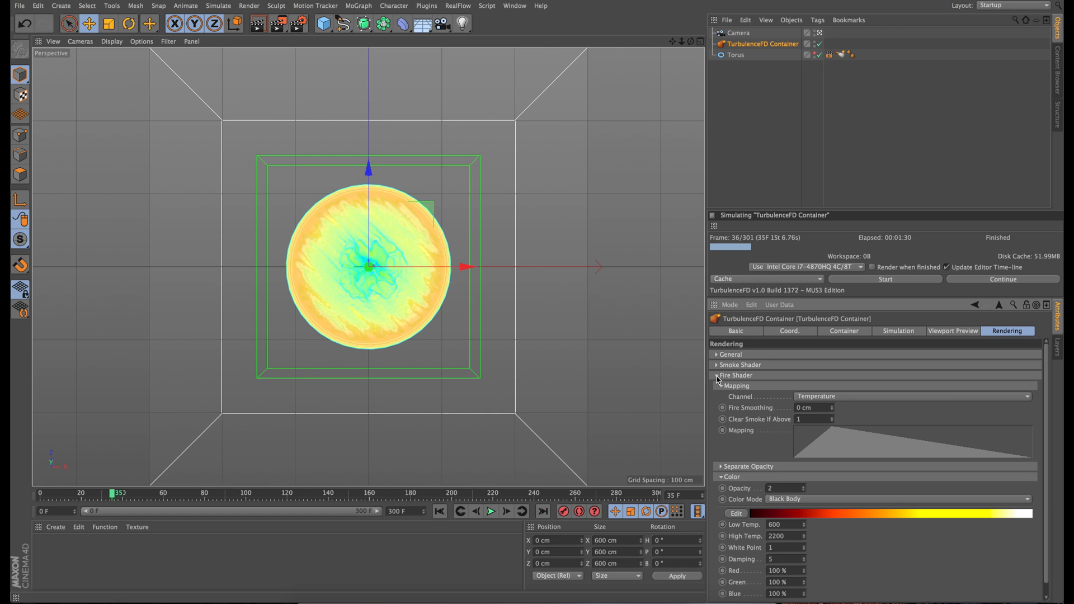
{"action": "scroll", "coordinate": [1050, 538], "scroll_direction": "down", "scroll_amount": 1}
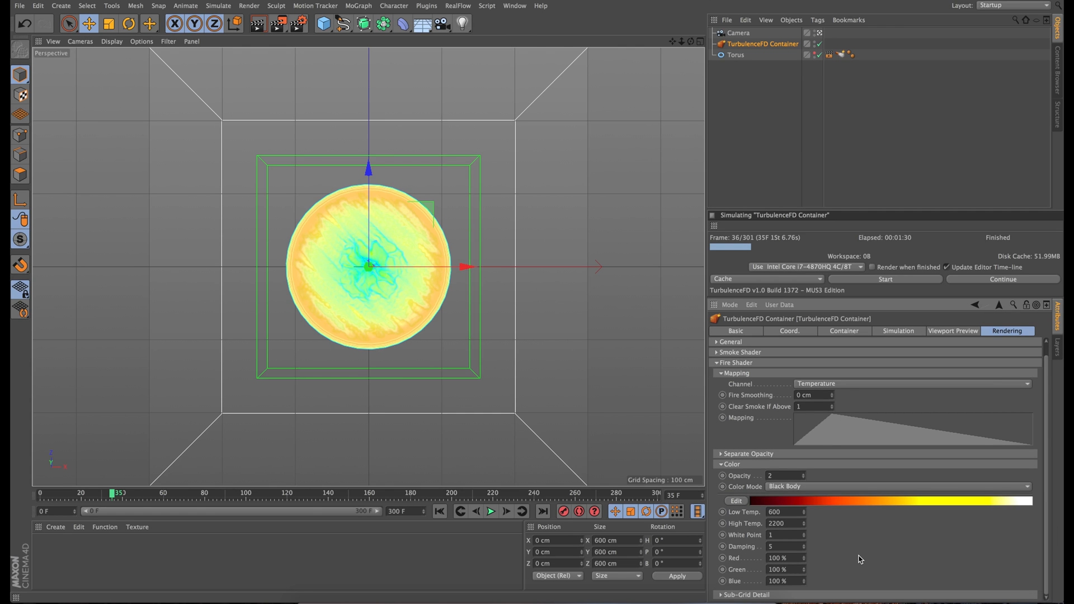
{"action": "left_click", "coordinate": [788, 512]}
{"action": "type", "text": "750"}
{"action": "key", "text": "Return"}
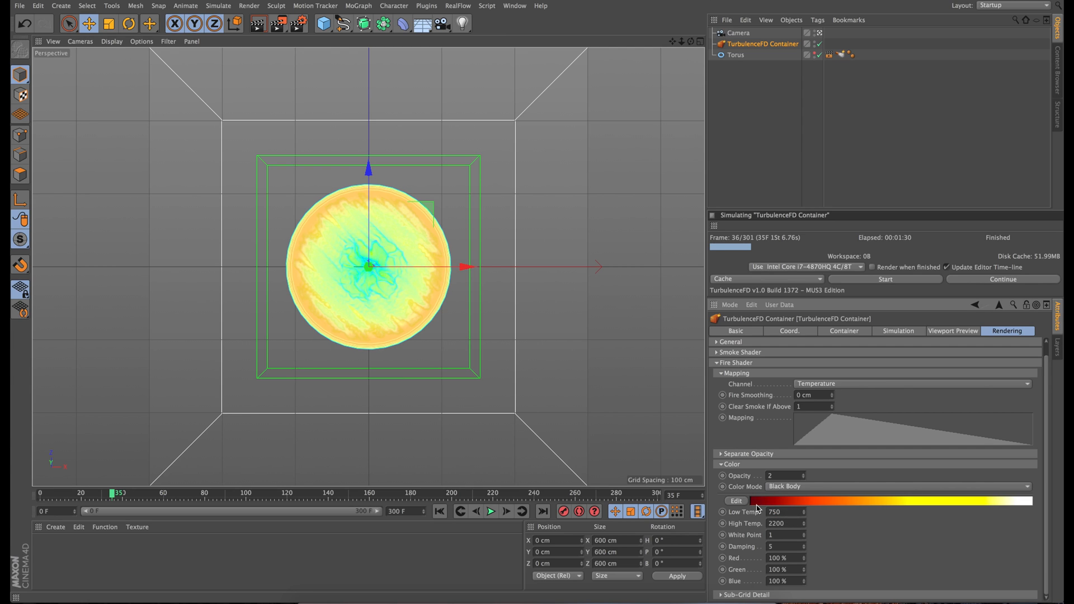
- Set the high temperature of the fire shader's black body color to 2100
{"action": "double_click", "coordinate": [791, 524]}
{"action": "type", "text": "2"}
{"action": "key", "text": "Return"}
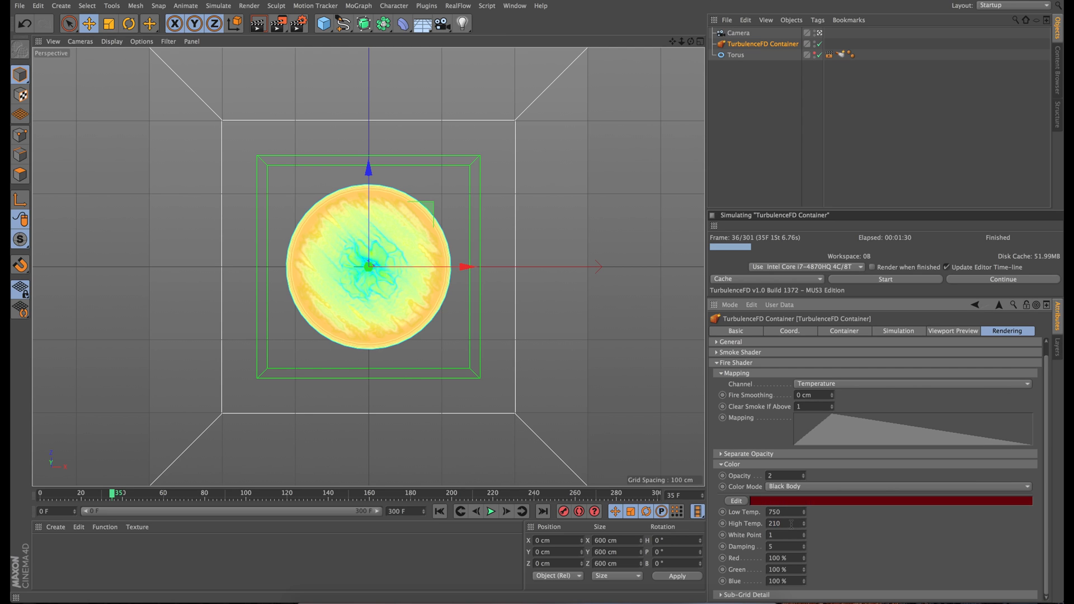
{"action": "type", "text": "2"}
{"action": "key", "text": "Return"}
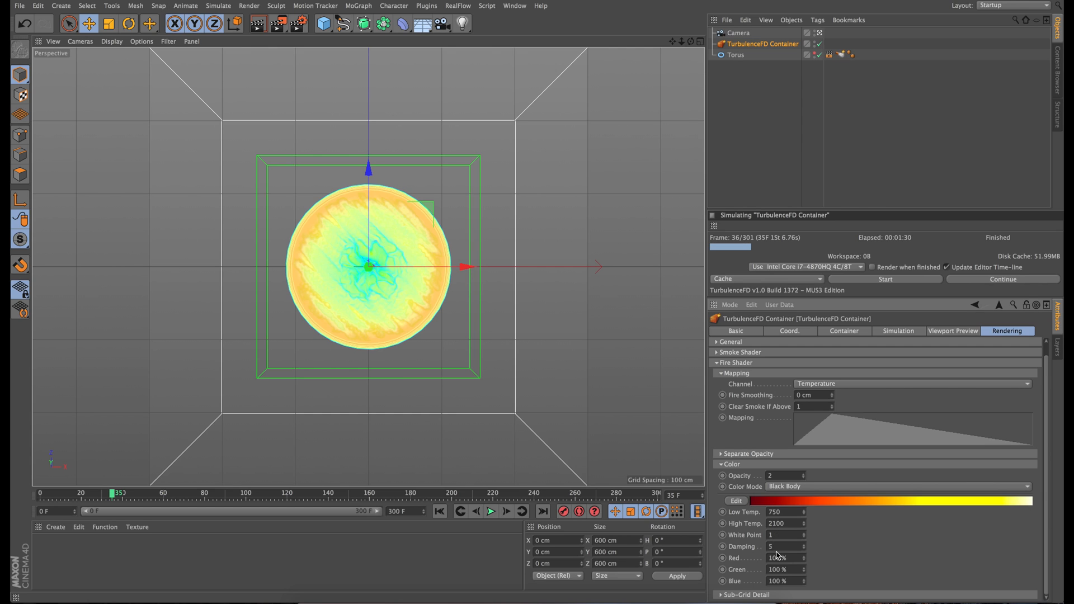
- Review the TurbulenceFD Renderer and output settings, plus the container's simulation timing options
{"action": "left_click", "coordinate": [297, 26]}
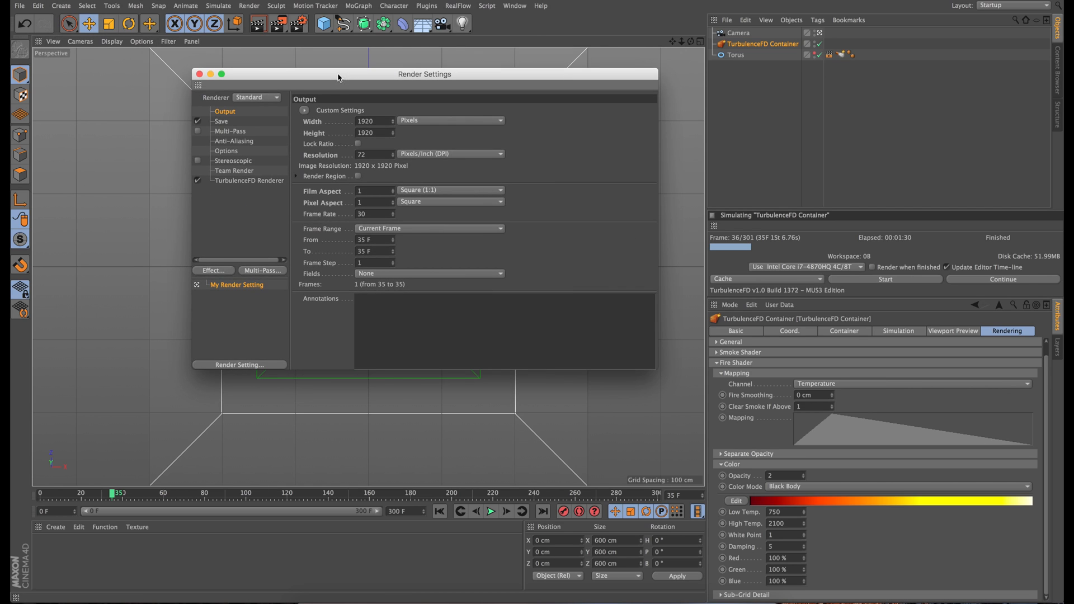
{"action": "left_click", "coordinate": [240, 181]}
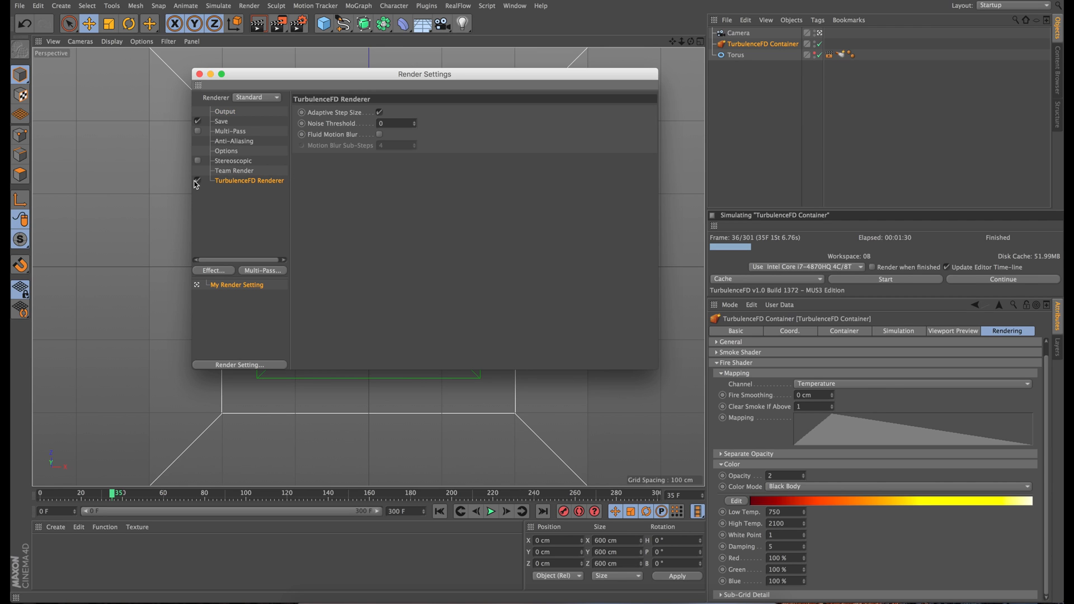
{"action": "left_click", "coordinate": [223, 112]}
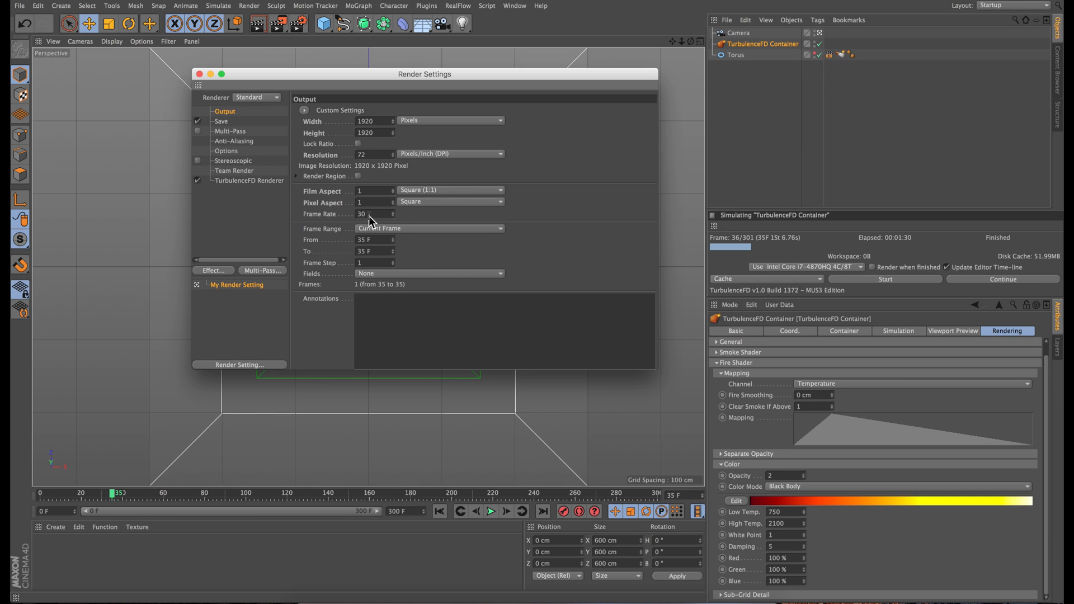
{"action": "left_click", "coordinate": [756, 46]}
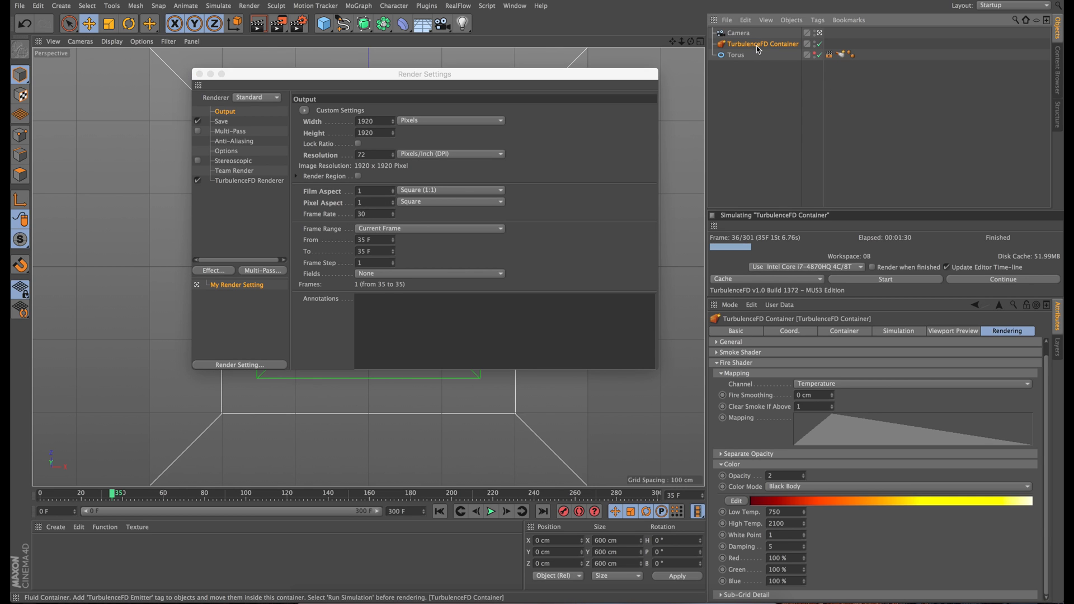
{"action": "left_click", "coordinate": [902, 332]}
{"action": "left_click", "coordinate": [767, 387]}
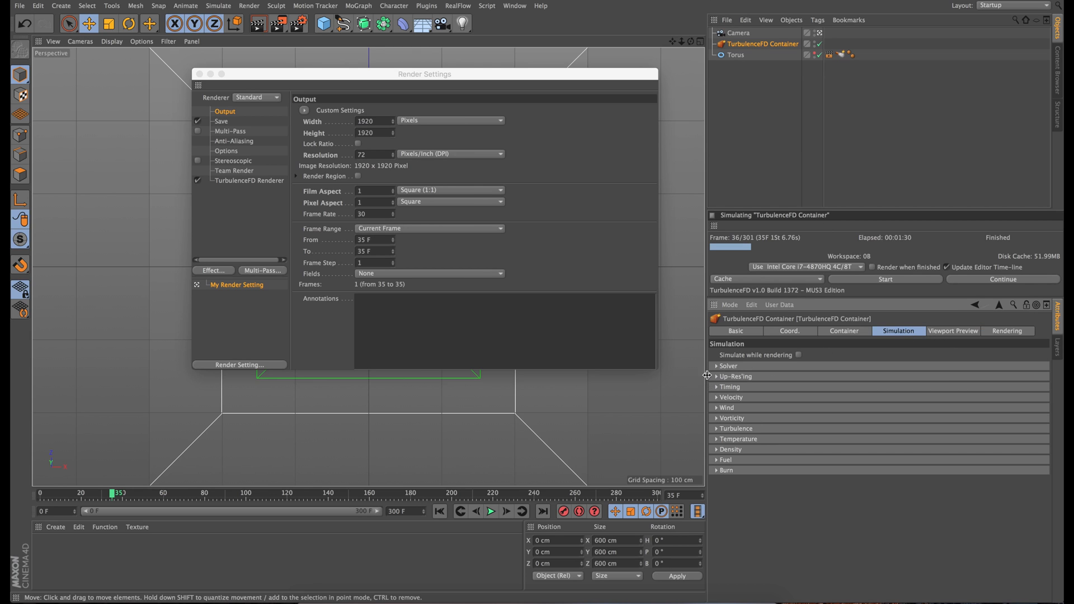
- Set the render's save format to OpenEXR and enable the alpha channel
{"action": "left_click", "coordinate": [222, 122]}
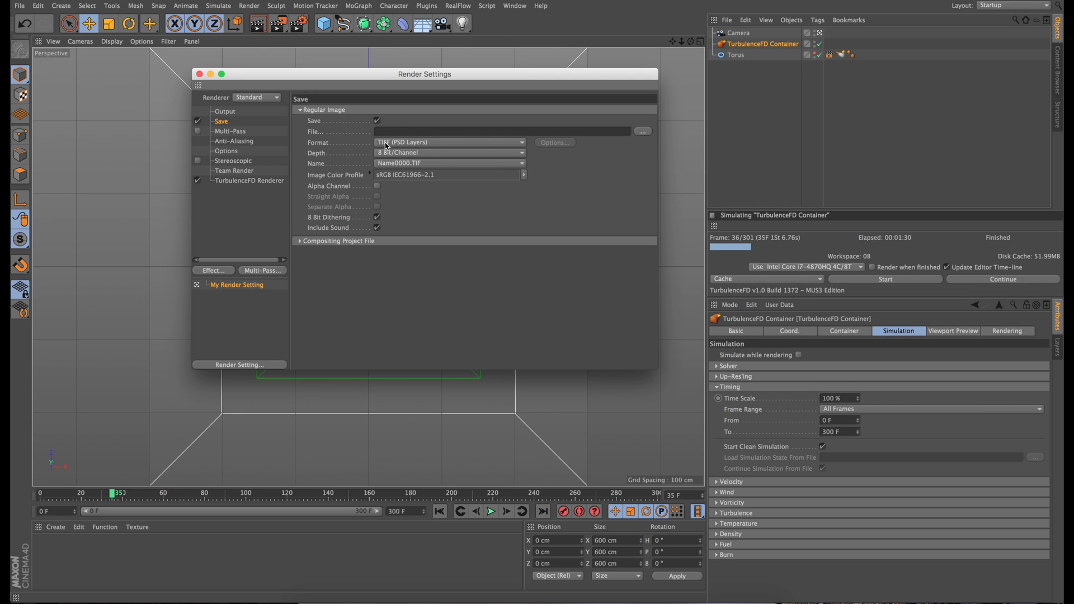
{"action": "left_click", "coordinate": [423, 144]}
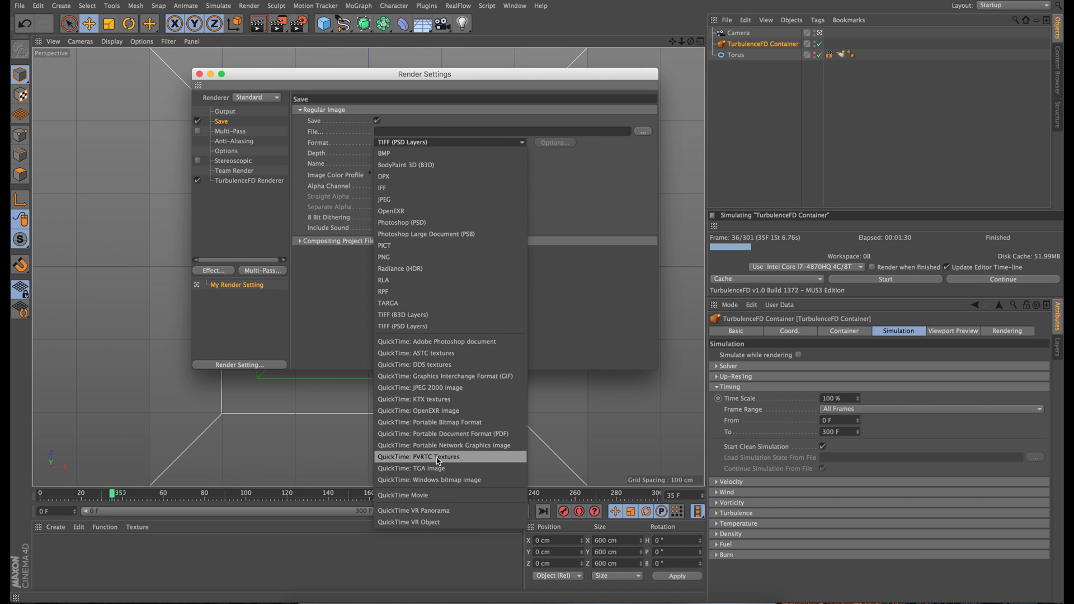
{"action": "left_click", "coordinate": [410, 211]}
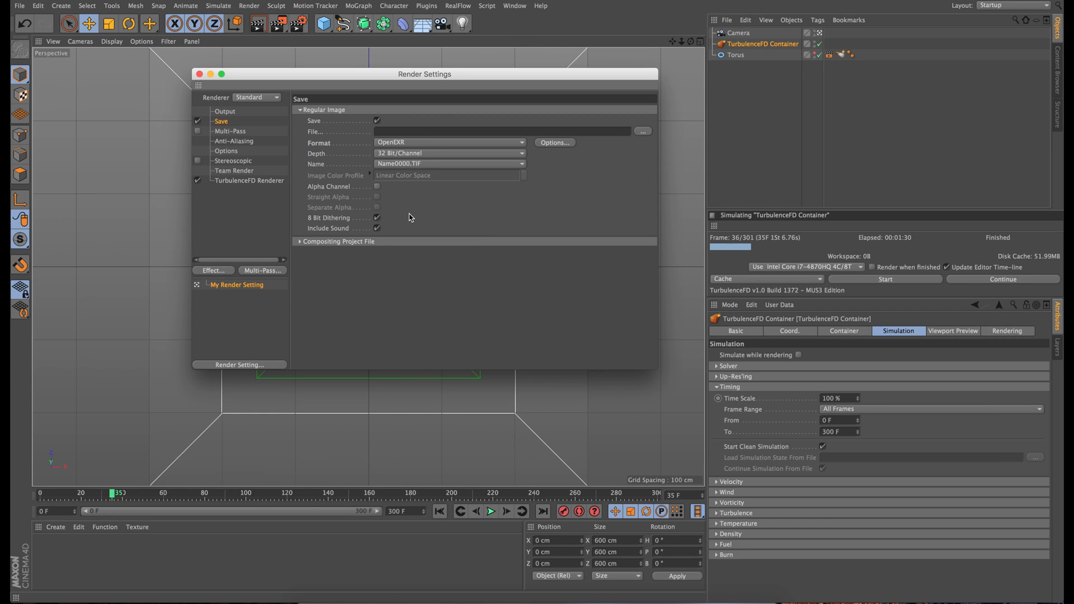
{"action": "left_click", "coordinate": [377, 187]}
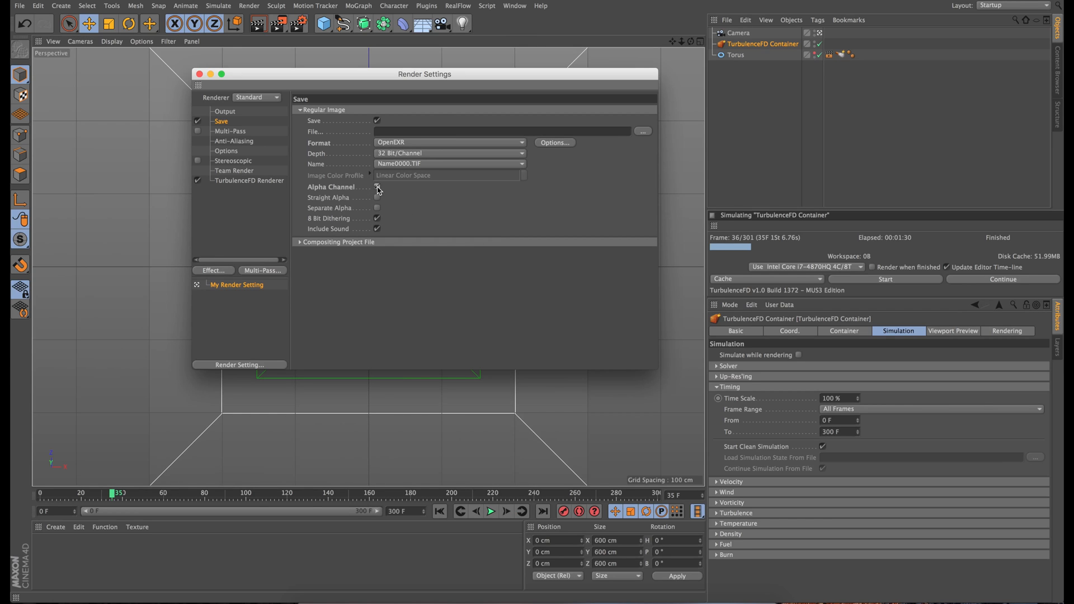
- Set the render save path to a file named RingFire inside a new Ring Fire folder on the SSD drive
{"action": "left_click", "coordinate": [642, 131]}
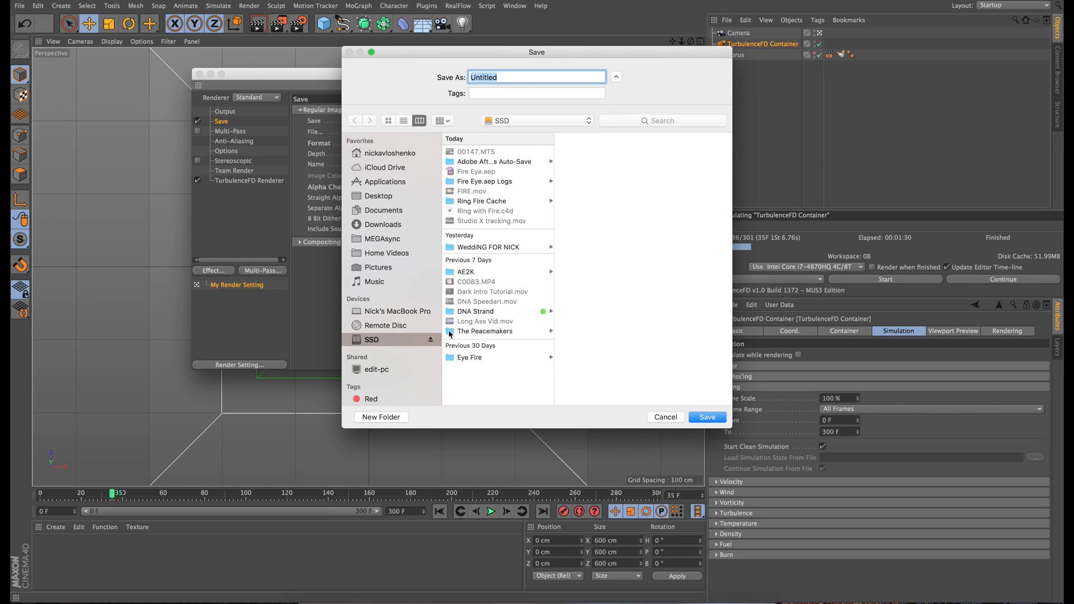
{"action": "left_click", "coordinate": [392, 417]}
{"action": "type", "text": "Ring Fire"}
{"action": "key", "text": "Return"}
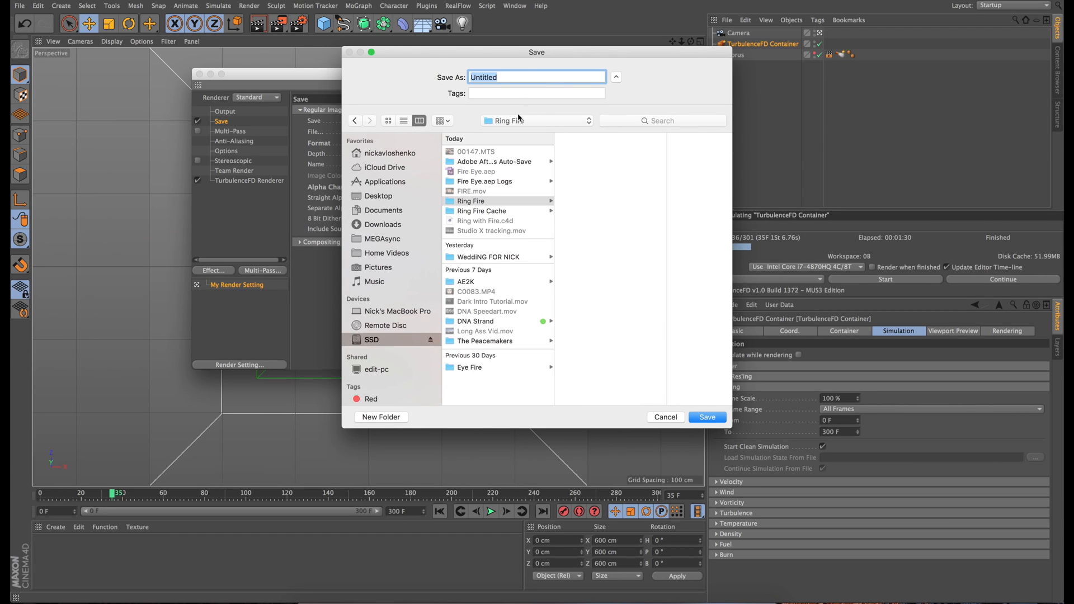
{"action": "type", "text": "Fi"}
{"action": "type", "text": "Ring"}
{"action": "key", "text": "Return"}
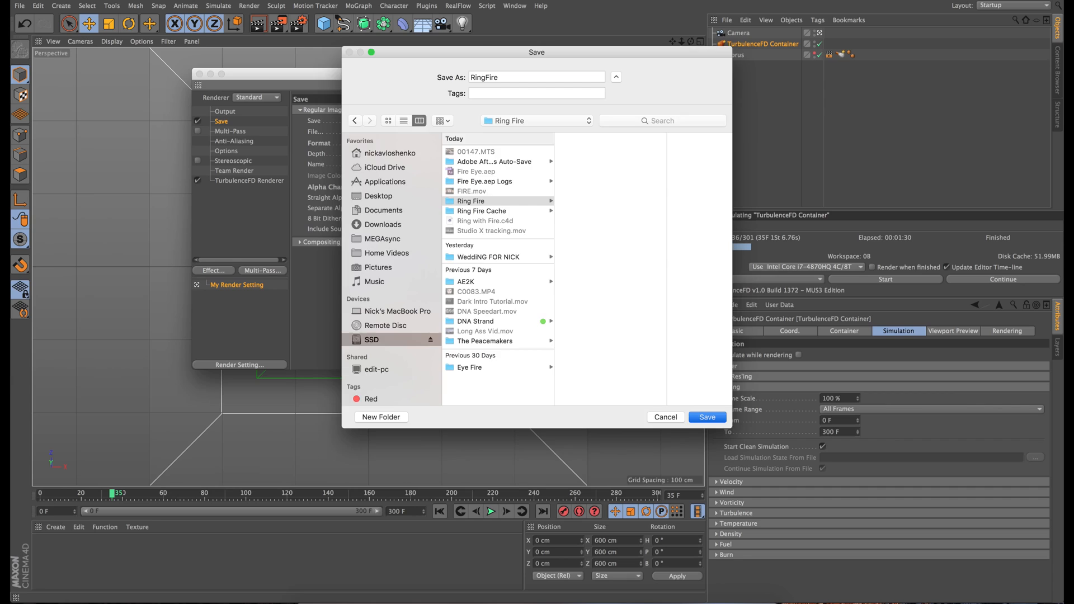
- Set the render output's frame range to All Frames and close the render settings
{"action": "left_click", "coordinate": [226, 113]}
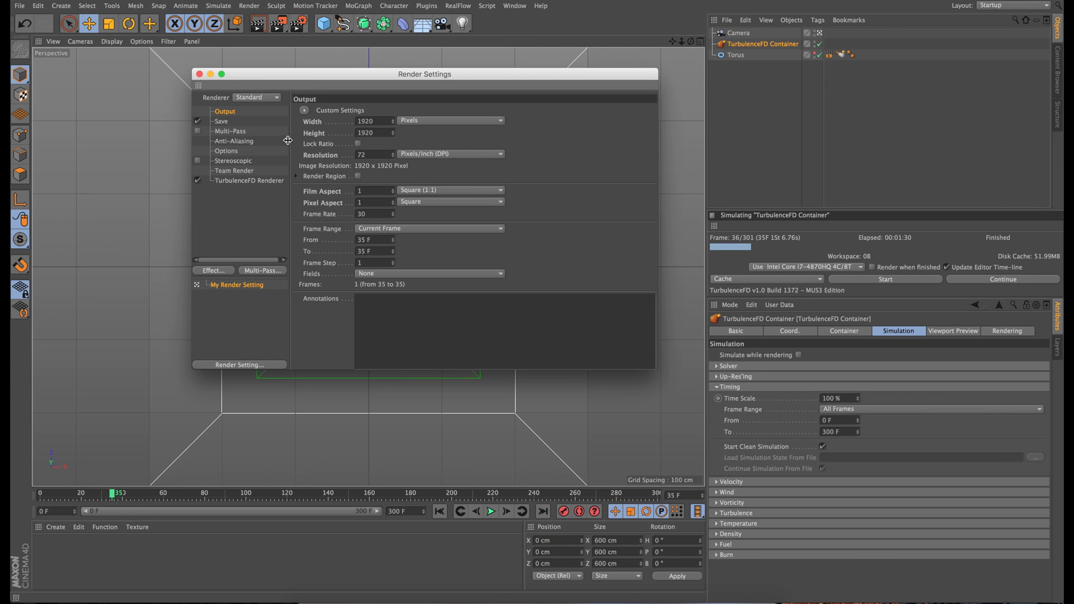
{"action": "left_click", "coordinate": [396, 235]}
{"action": "left_click", "coordinate": [388, 261]}
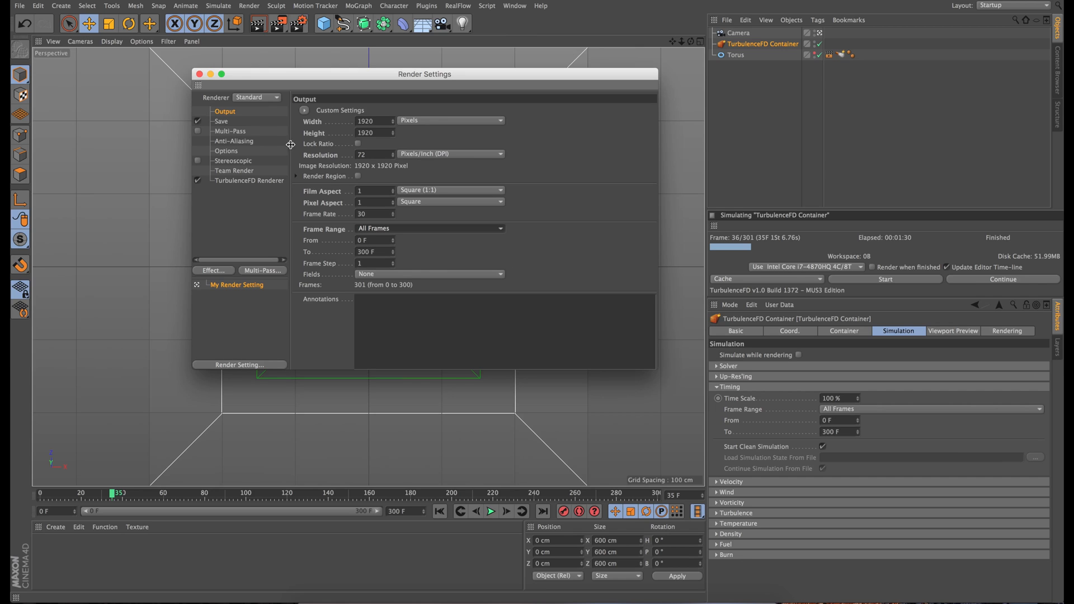
{"action": "left_click", "coordinate": [223, 122]}
{"action": "left_click", "coordinate": [226, 112]}
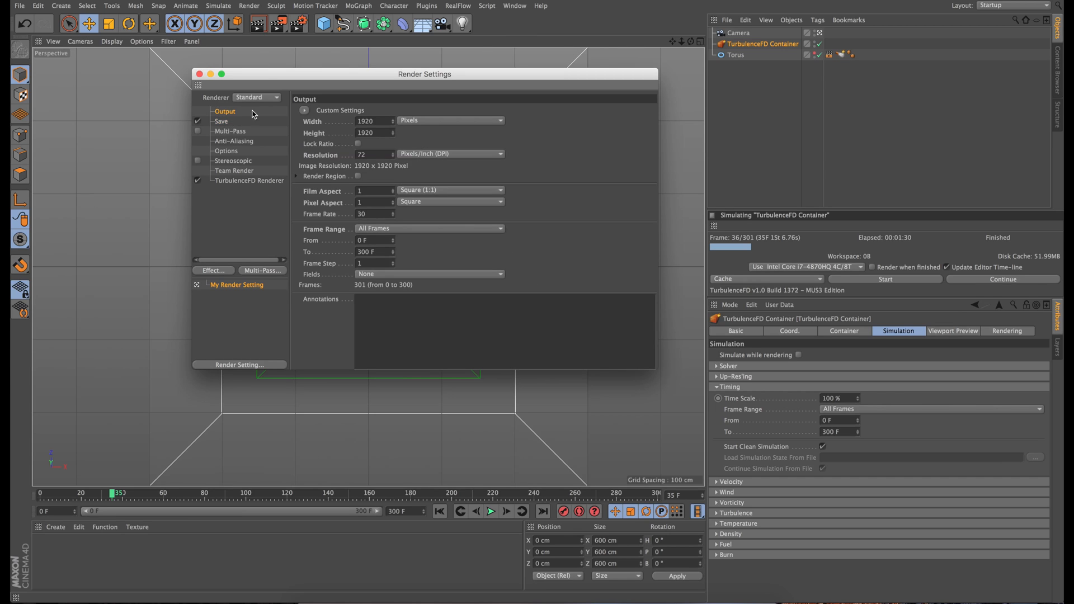
{"action": "left_click", "coordinate": [199, 74]}
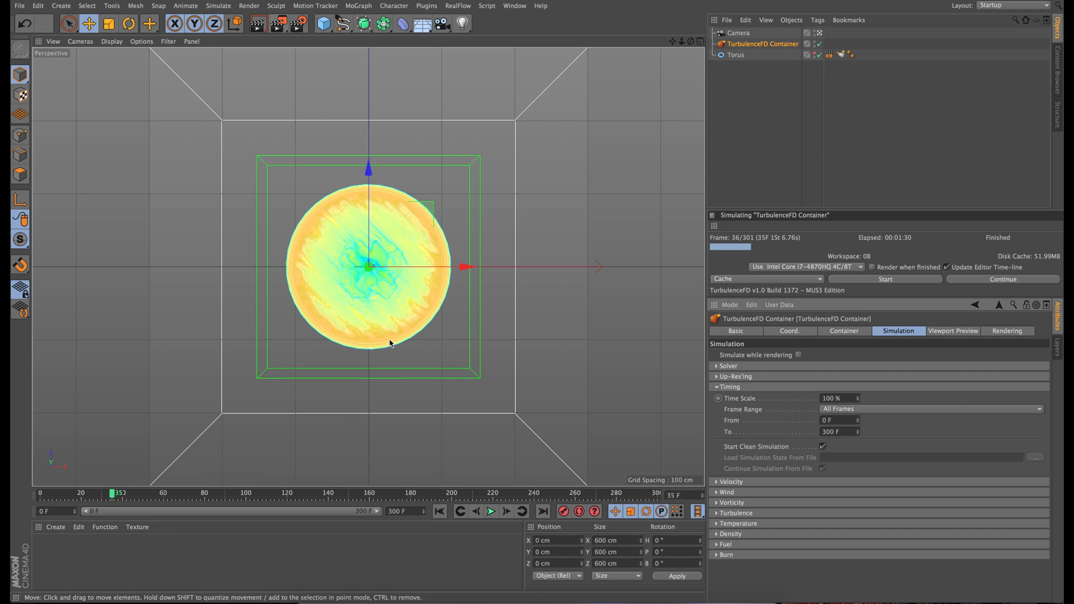
{"action": "left_click", "coordinate": [298, 25]}
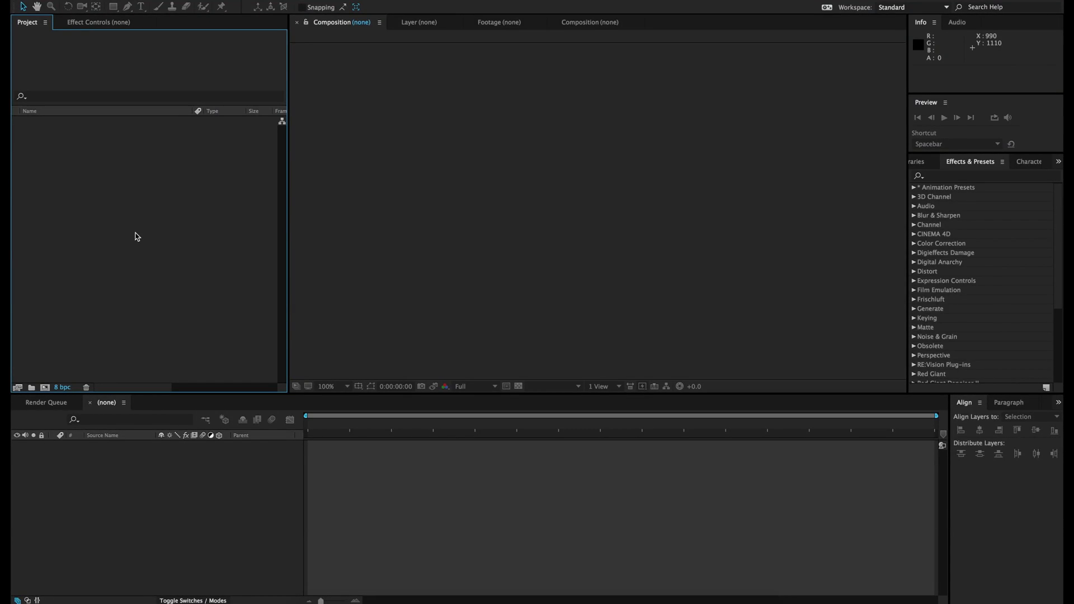
- Switch to After Effects and import the C0083.MP4 clip from the SSD drive into the project
{"action": "left_click", "coordinate": [320, 600]}
{"action": "scroll", "coordinate": [540, 285], "scroll_direction": "down", "scroll_amount": 5}
{"action": "left_click", "coordinate": [538, 237]}
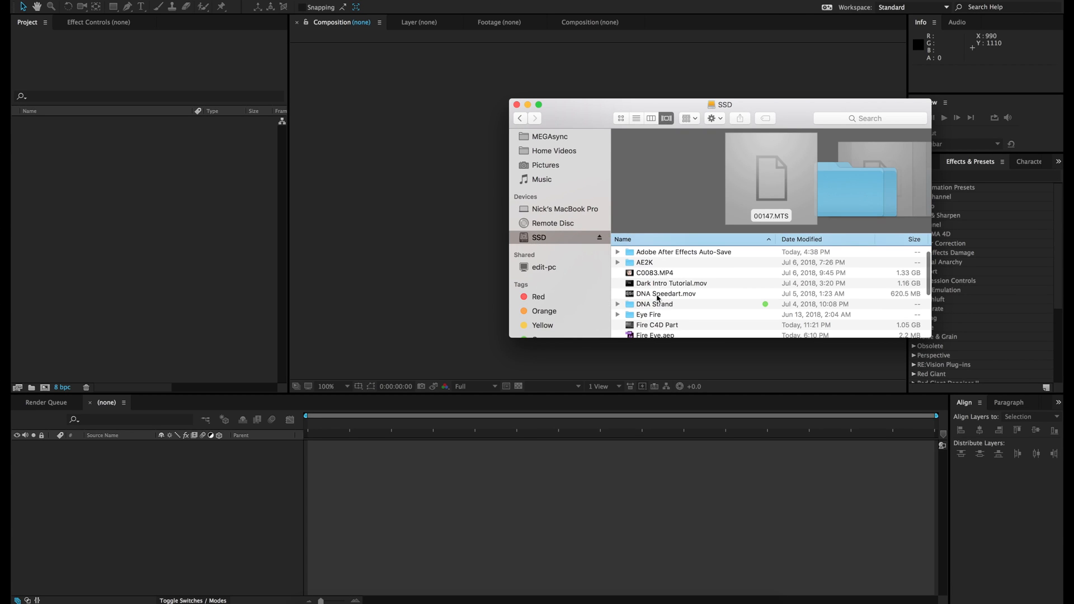
{"action": "scroll", "coordinate": [659, 301], "scroll_direction": "down", "scroll_amount": 5}
{"action": "scroll", "coordinate": [663, 304], "scroll_direction": "up", "scroll_amount": 3}
{"action": "scroll", "coordinate": [663, 303], "scroll_direction": "up", "scroll_amount": 5}
{"action": "left_click", "coordinate": [644, 281]}
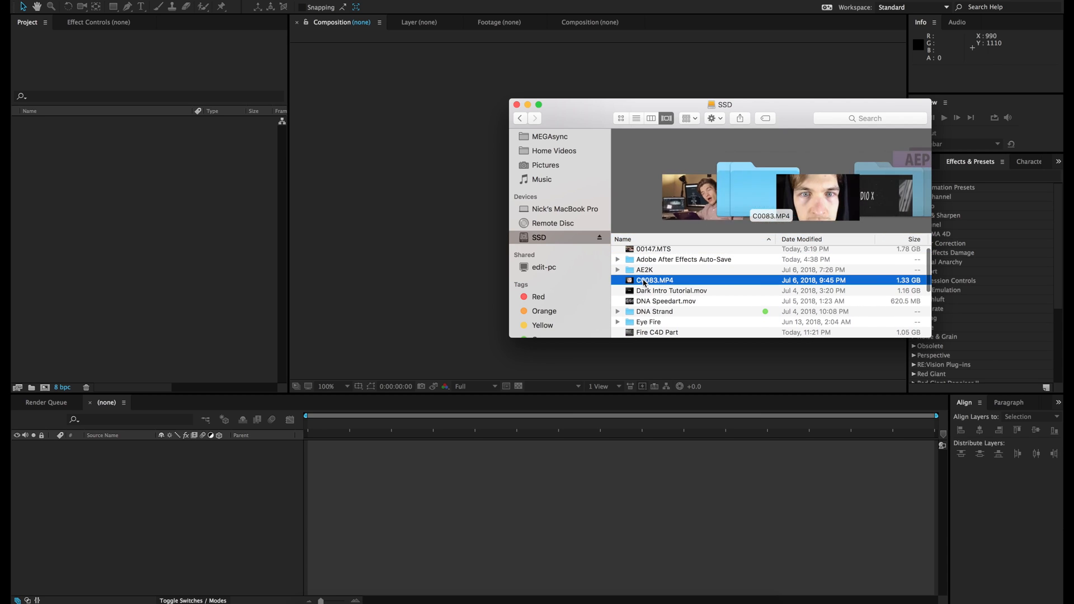
{"action": "left_click_drag", "start_coordinate": [658, 280], "coordinate": [99, 236]}
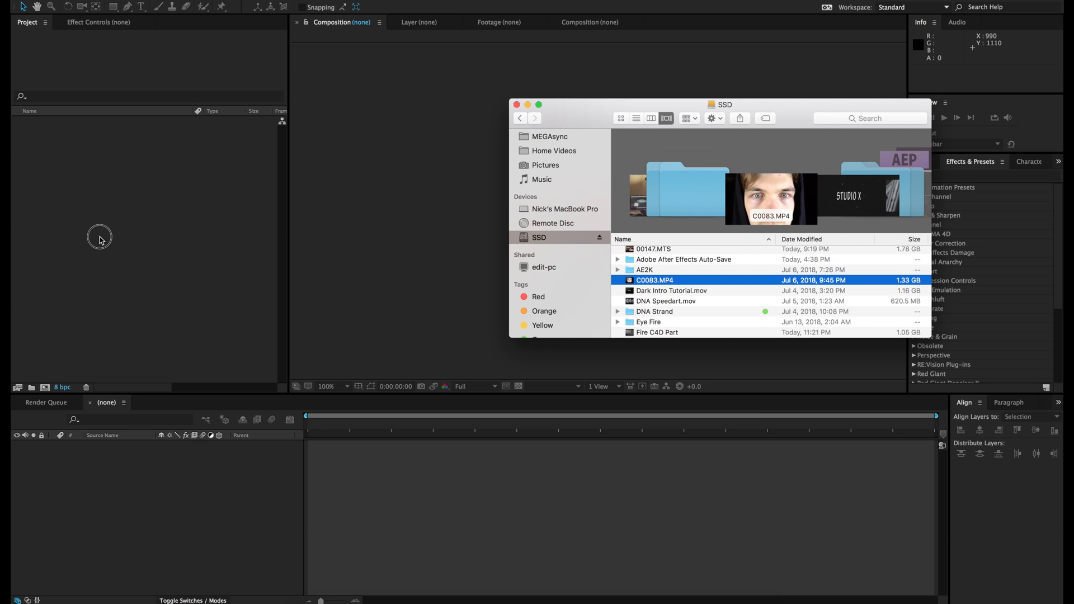
{"action": "left_click_drag", "start_coordinate": [643, 278], "coordinate": [147, 246]}
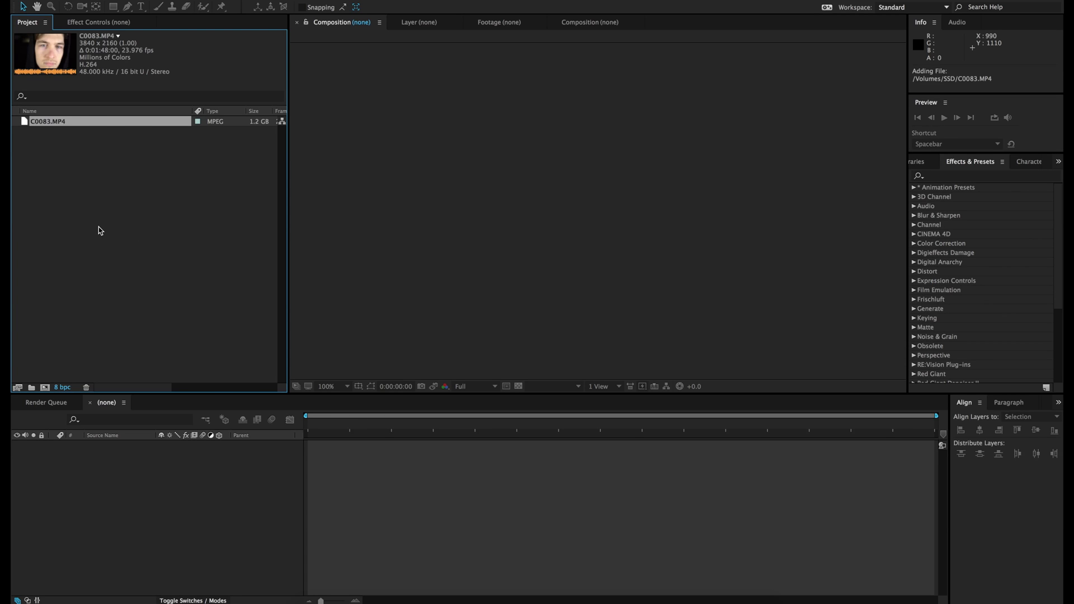
- Import the Fire0000.exr frames from the Eye Fire folder as an OpenEXR sequence
{"action": "left_click", "coordinate": [87, 189]}
{"action": "double_click", "coordinate": [86, 190]}
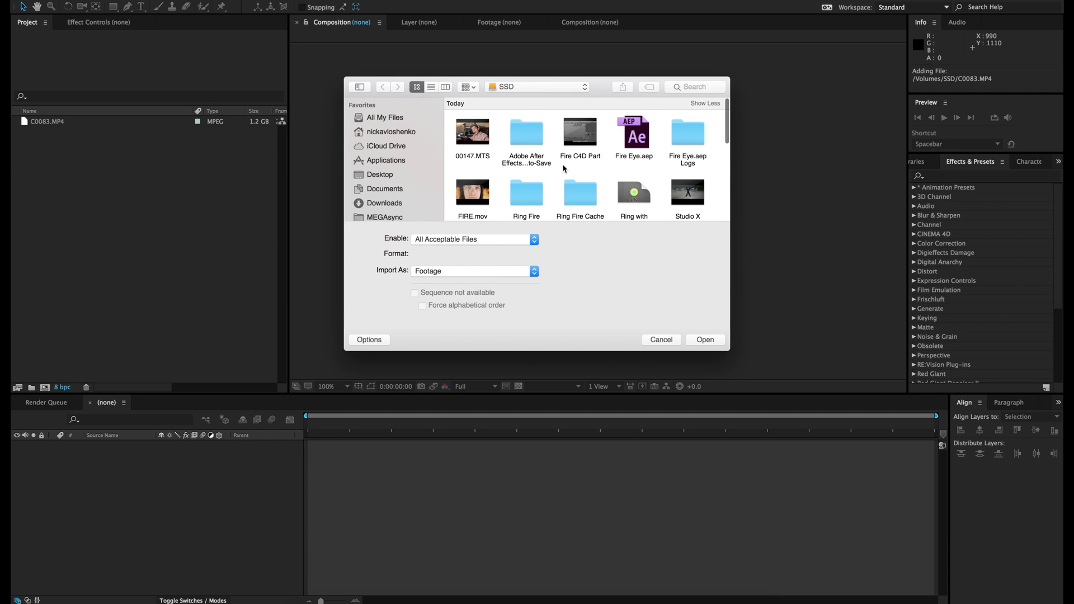
{"action": "scroll", "coordinate": [564, 168], "scroll_direction": "down", "scroll_amount": 2}
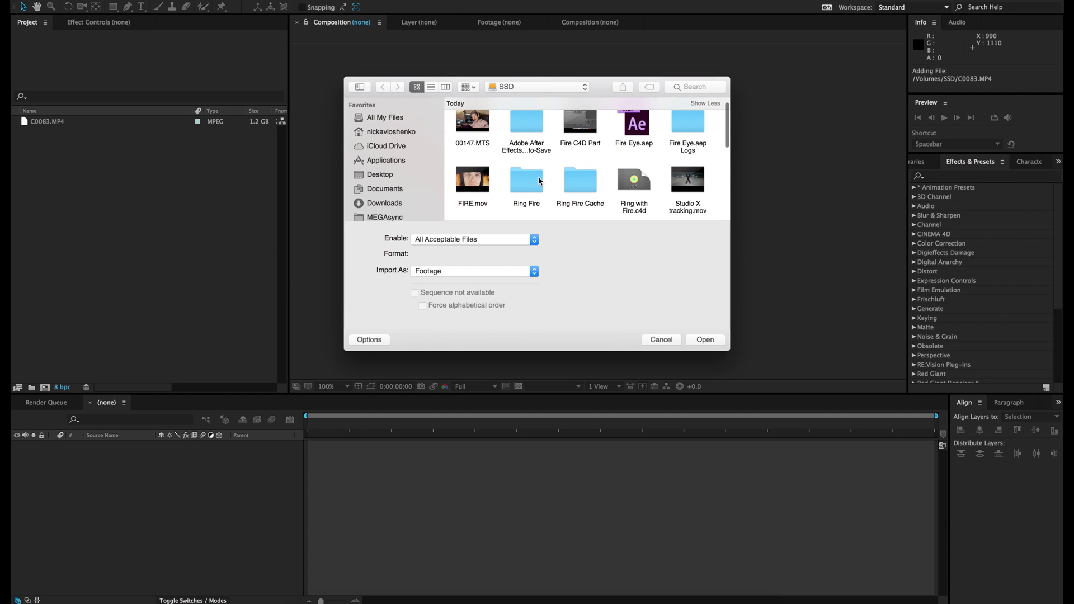
{"action": "scroll", "coordinate": [587, 178], "scroll_direction": "down", "scroll_amount": 5}
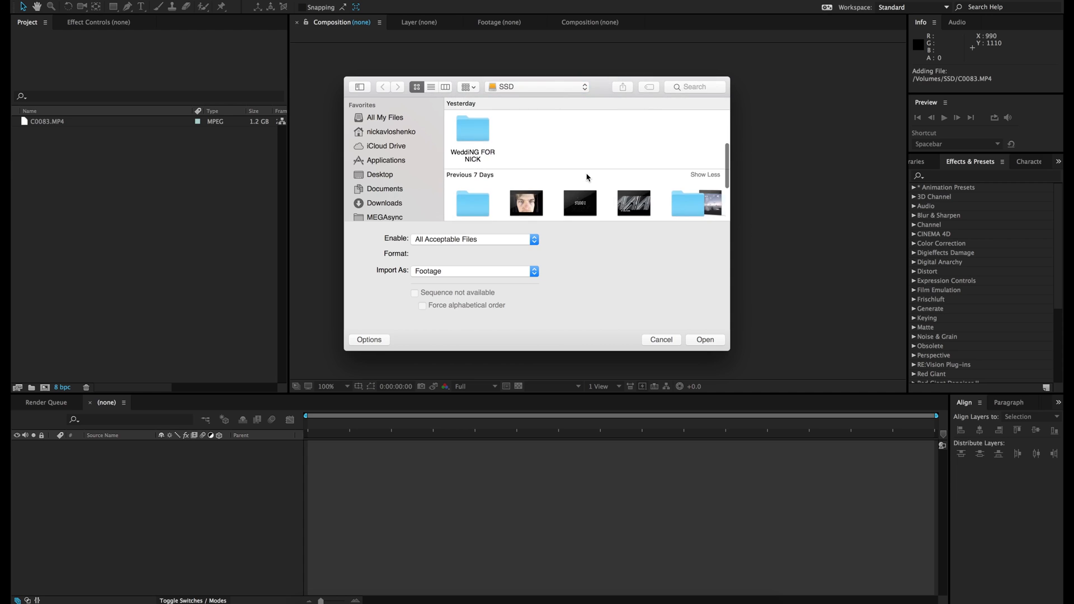
{"action": "scroll", "coordinate": [586, 178], "scroll_direction": "down", "scroll_amount": 3}
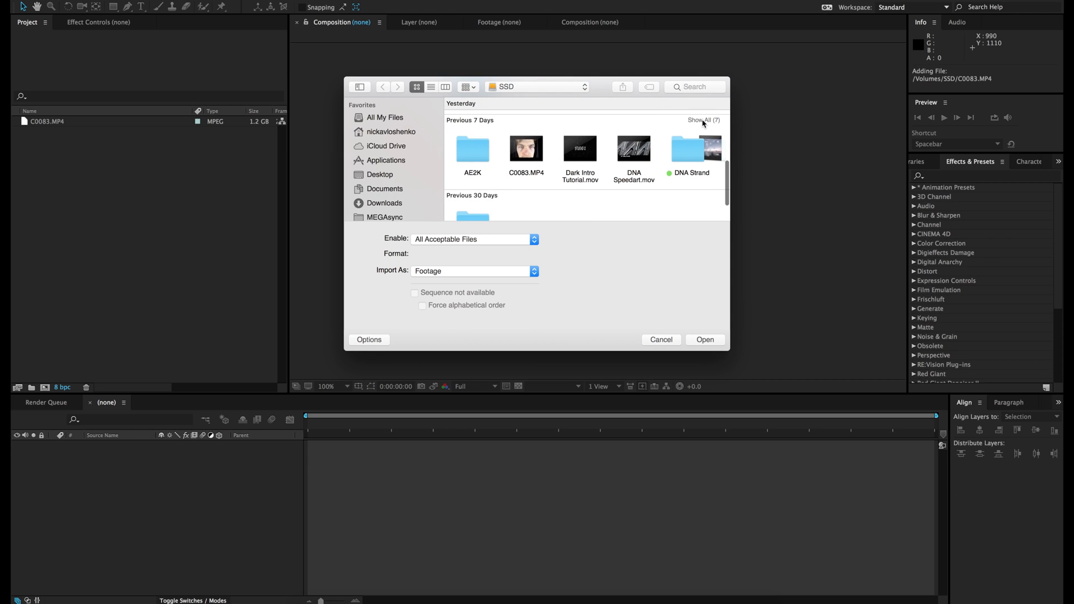
{"action": "scroll", "coordinate": [637, 169], "scroll_direction": "down", "scroll_amount": 4}
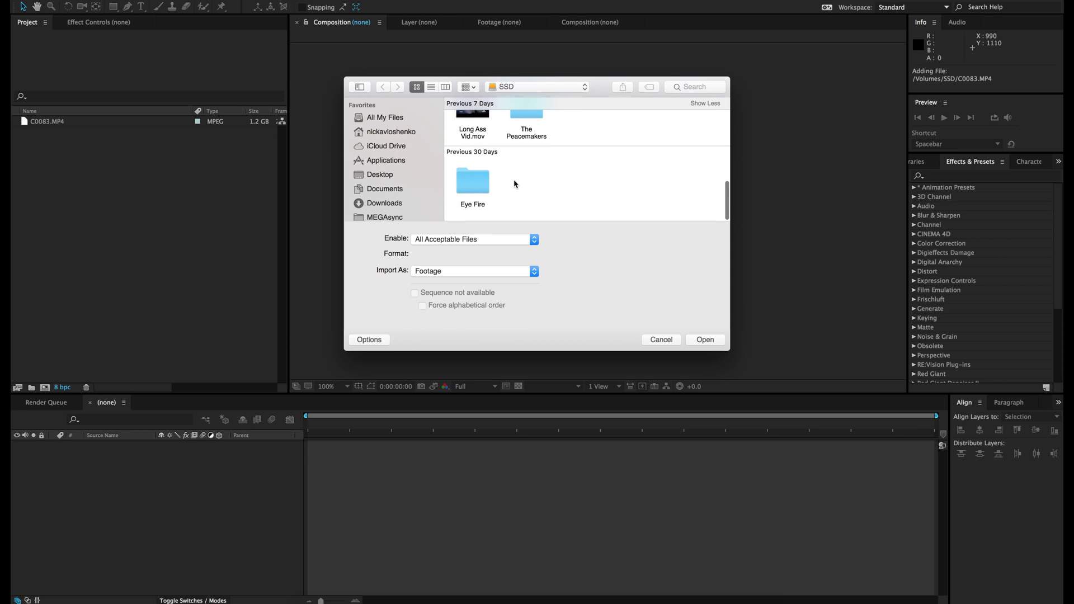
{"action": "double_click", "coordinate": [476, 182]}
{"action": "left_click", "coordinate": [474, 134]}
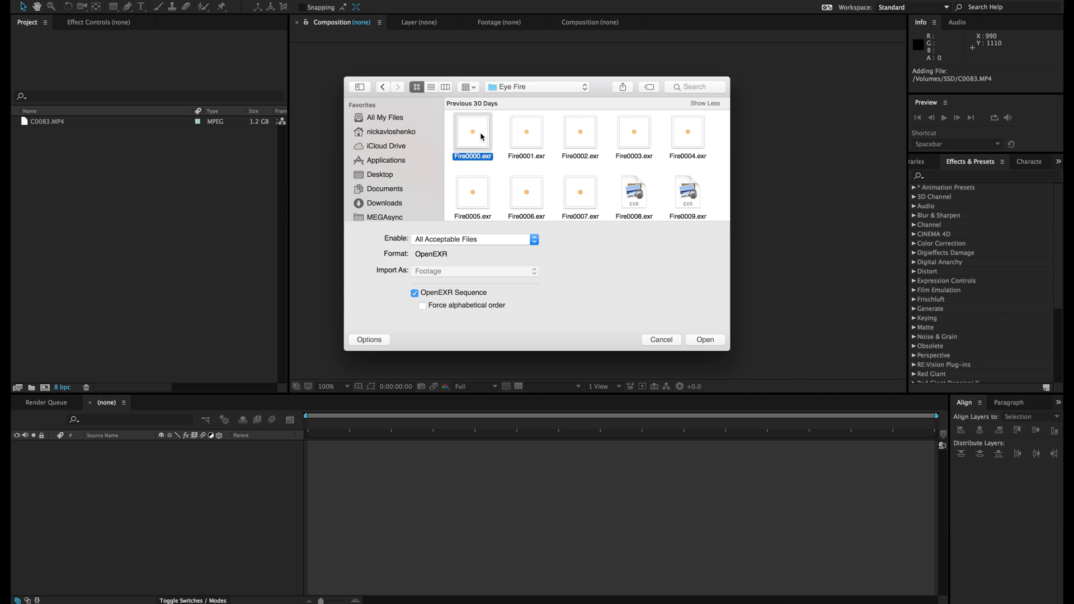
{"action": "scroll", "coordinate": [486, 168], "scroll_direction": "up", "scroll_amount": 3}
{"action": "scroll", "coordinate": [648, 210], "scroll_direction": "down", "scroll_amount": 5}
{"action": "scroll", "coordinate": [653, 120], "scroll_direction": "up", "scroll_amount": 5}
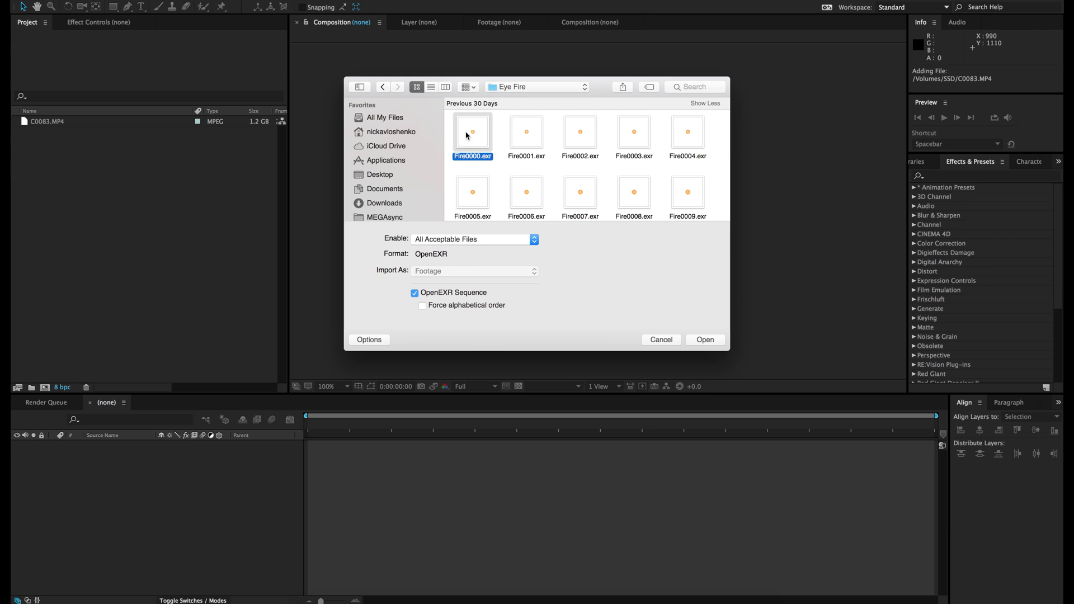
{"action": "left_click", "coordinate": [708, 339]}
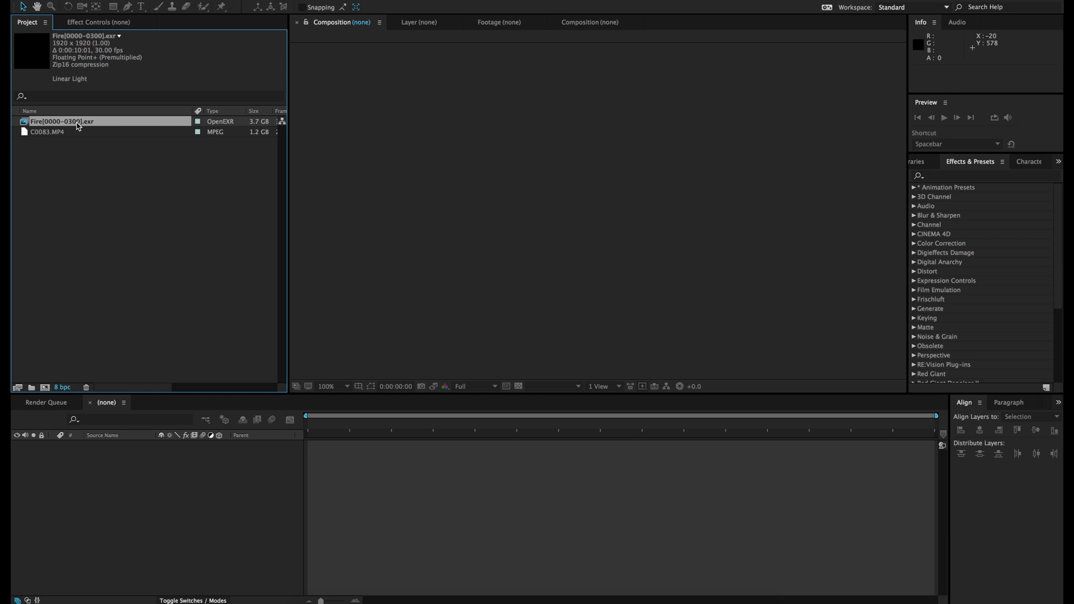
- Create a composition from C0083.MP4 and set its preview resolution to Quarter
{"action": "left_click", "coordinate": [52, 135]}
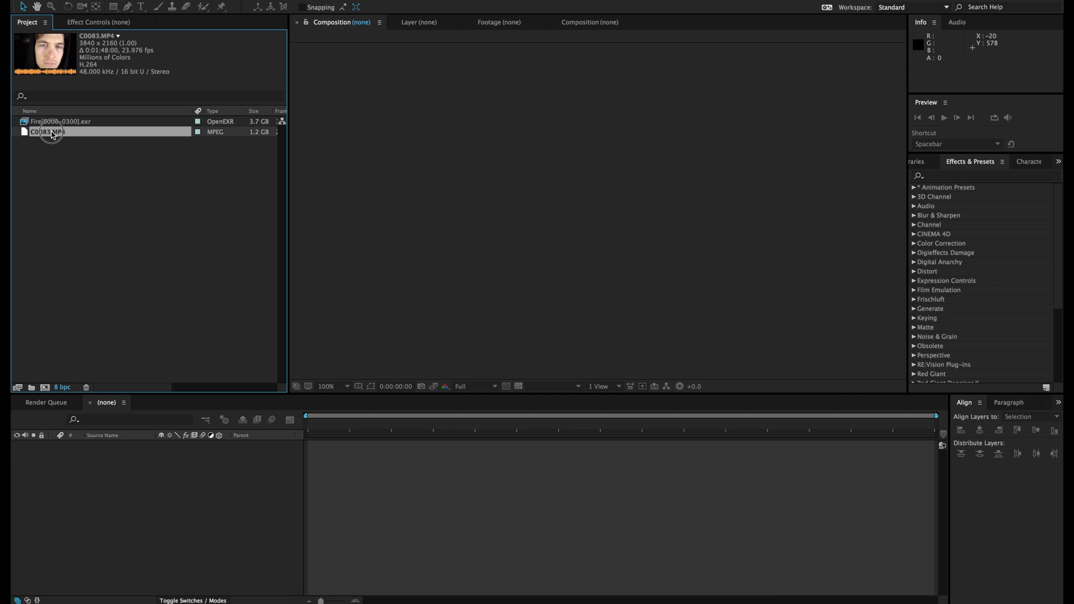
{"action": "left_click_drag", "start_coordinate": [46, 137], "coordinate": [47, 389]}
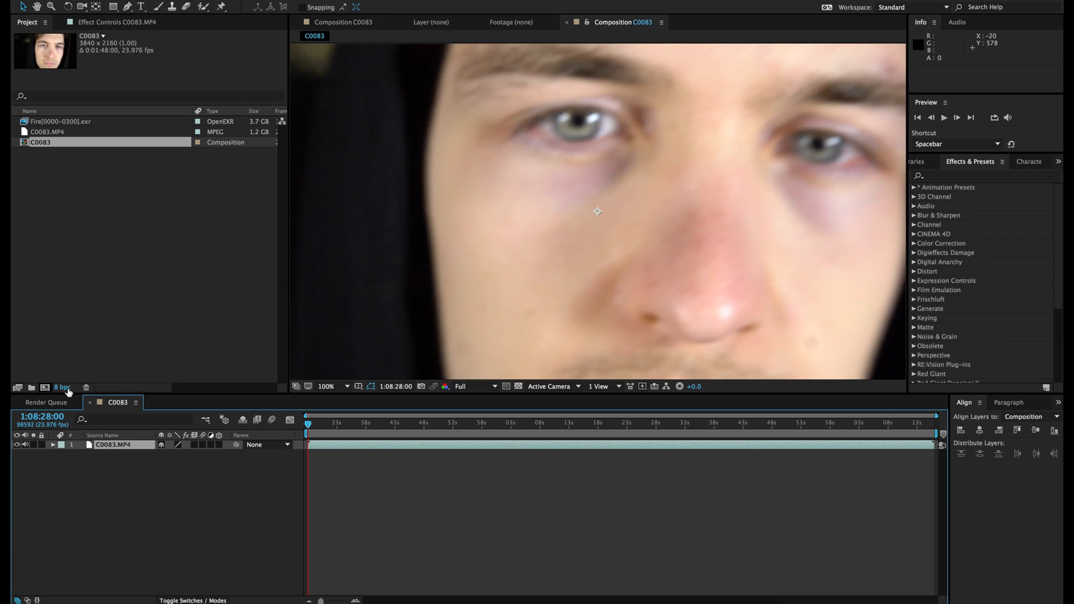
{"action": "scroll", "coordinate": [418, 299], "scroll_direction": "down", "scroll_amount": 2}
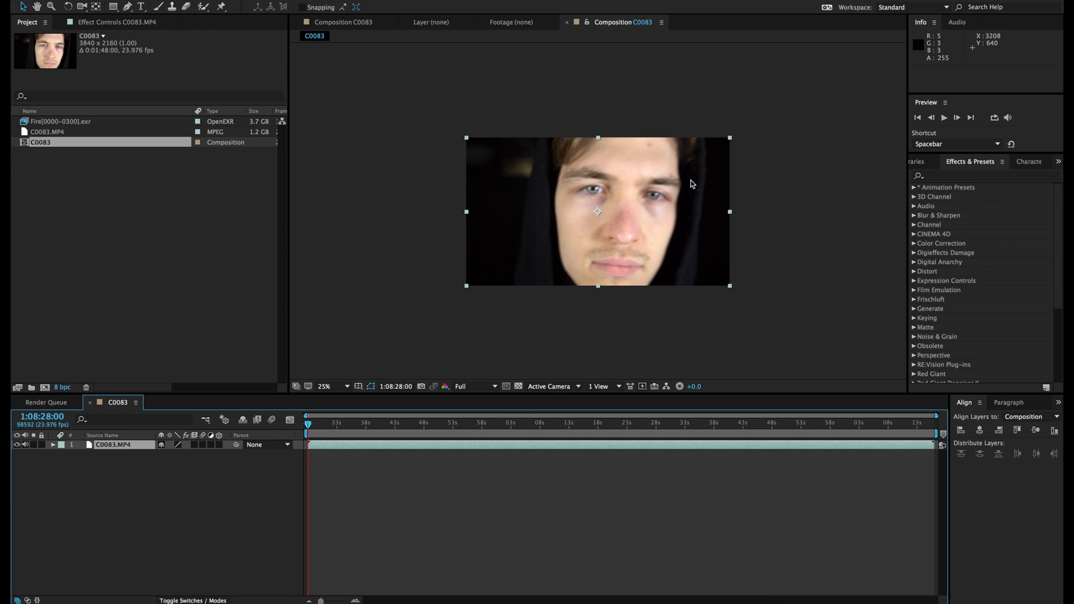
{"action": "left_click", "coordinate": [773, 426]}
{"action": "left_click_drag", "start_coordinate": [774, 427], "coordinate": [847, 424]}
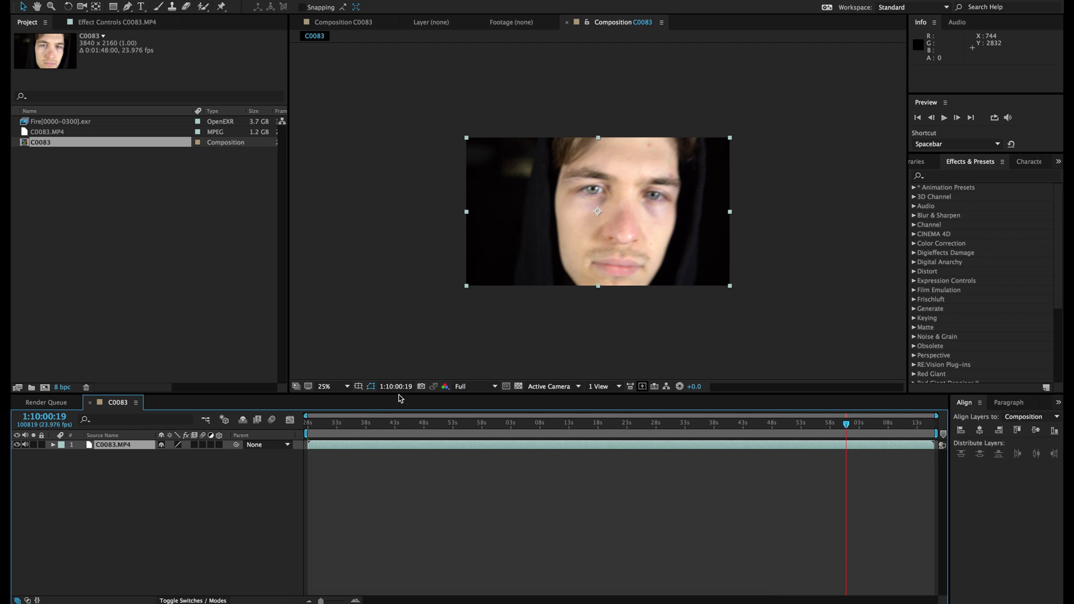
{"action": "left_click", "coordinate": [472, 386]}
{"action": "left_click", "coordinate": [476, 445]}
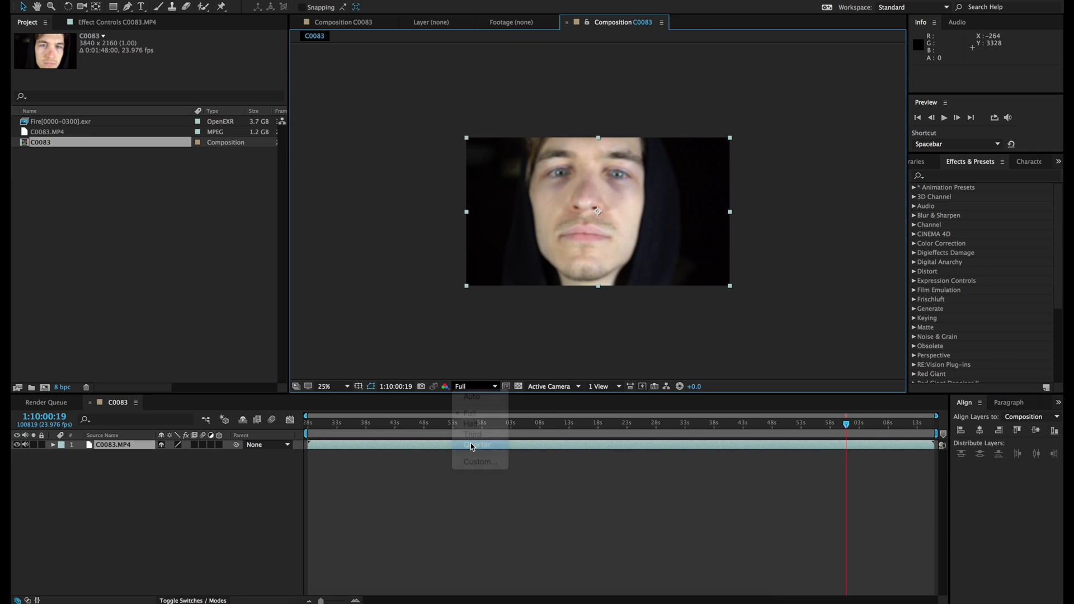
- Trim the C0083.MP4 layer to start at 1:10:03:09 and end at 1:10:10:16
{"action": "double_click", "coordinate": [355, 599]}
{"action": "scroll", "coordinate": [711, 509], "scroll_direction": "right", "scroll_amount": 5}
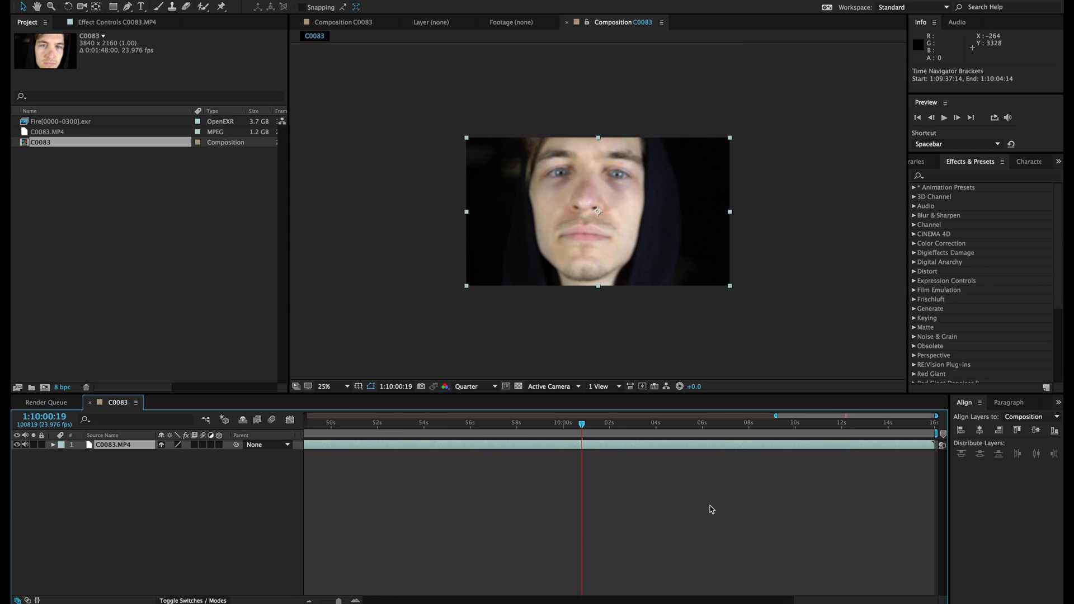
{"action": "left_click", "coordinate": [615, 430]}
{"action": "left_click_drag", "start_coordinate": [615, 430], "coordinate": [676, 430]}
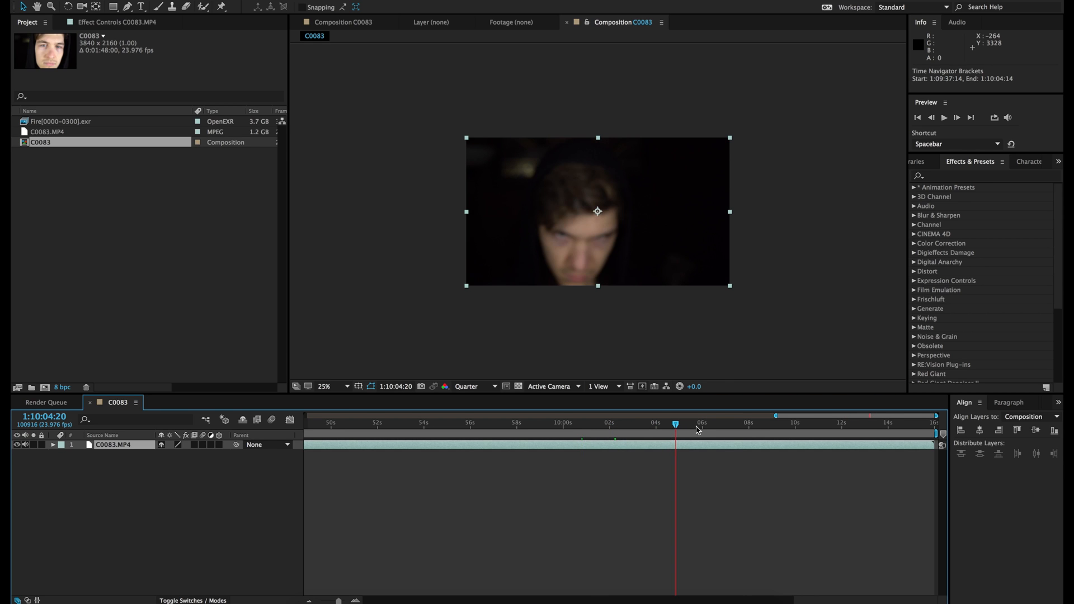
{"action": "left_click", "coordinate": [655, 428]}
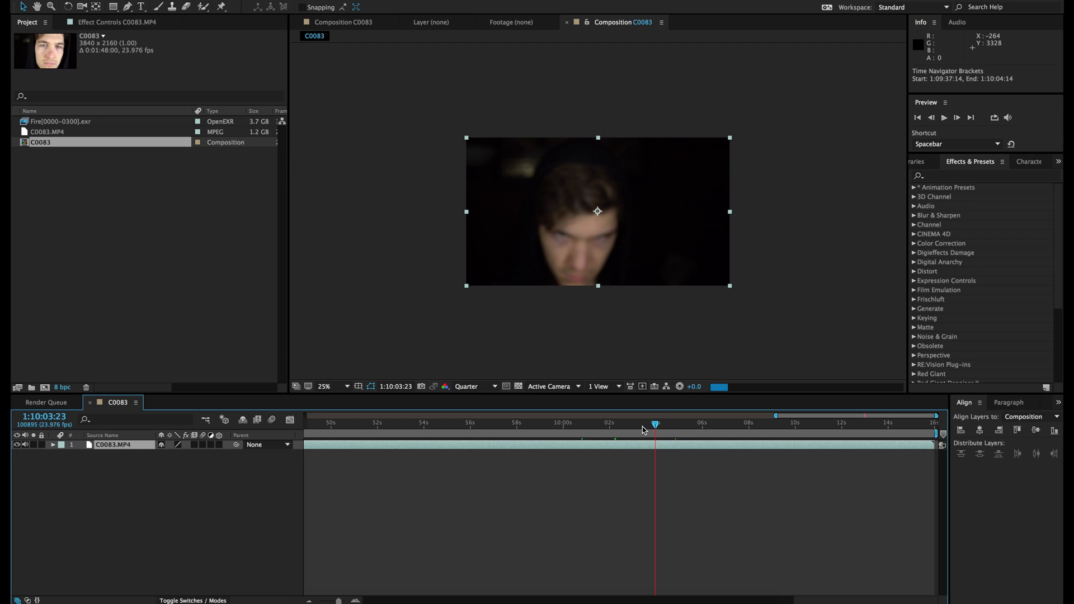
{"action": "left_click", "coordinate": [643, 429]}
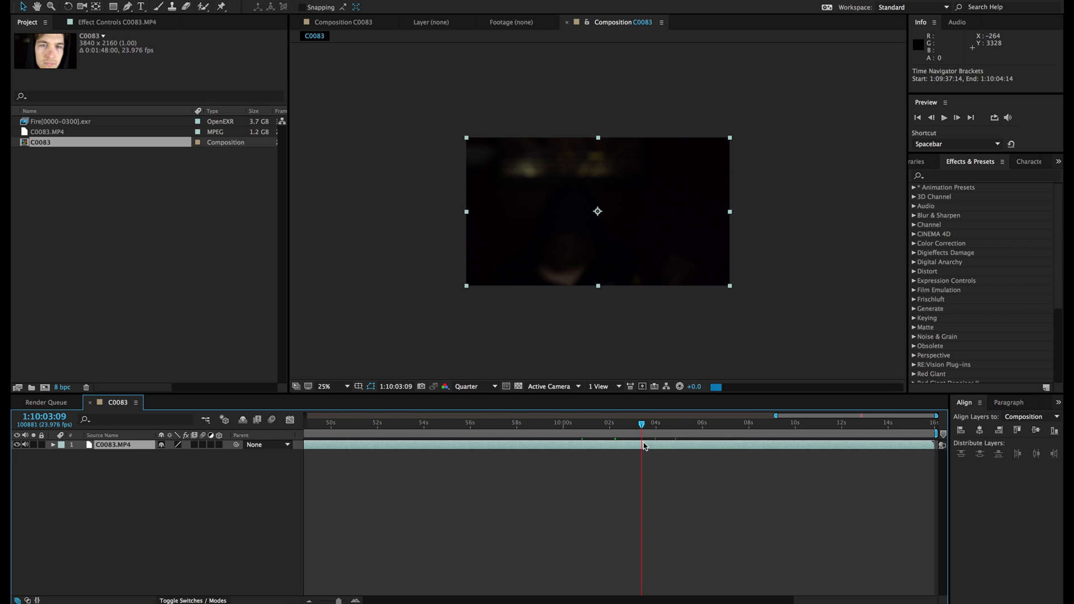
{"action": "key", "text": "alt+bracketleft"}
{"action": "left_click", "coordinate": [798, 432]}
{"action": "left_click", "coordinate": [810, 431]}
{"action": "key", "text": "alt+bracketright"}
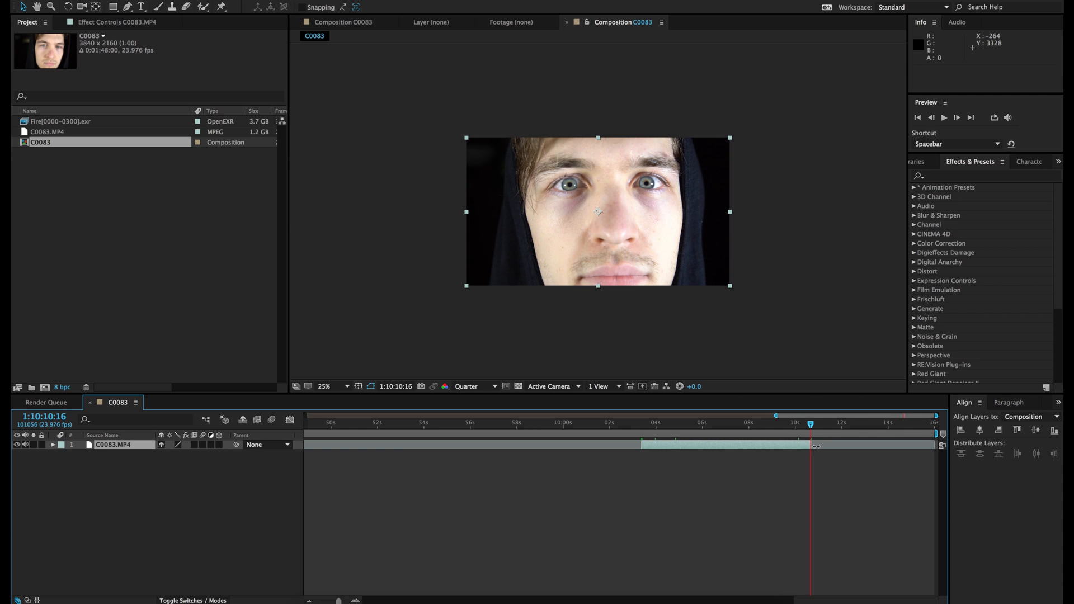
- Fit the work area to the trimmed layer, 1:10:03:09 to 1:10:10:16, and trim the composition to the work area
{"action": "left_click_drag", "start_coordinate": [932, 434], "coordinate": [813, 434]}
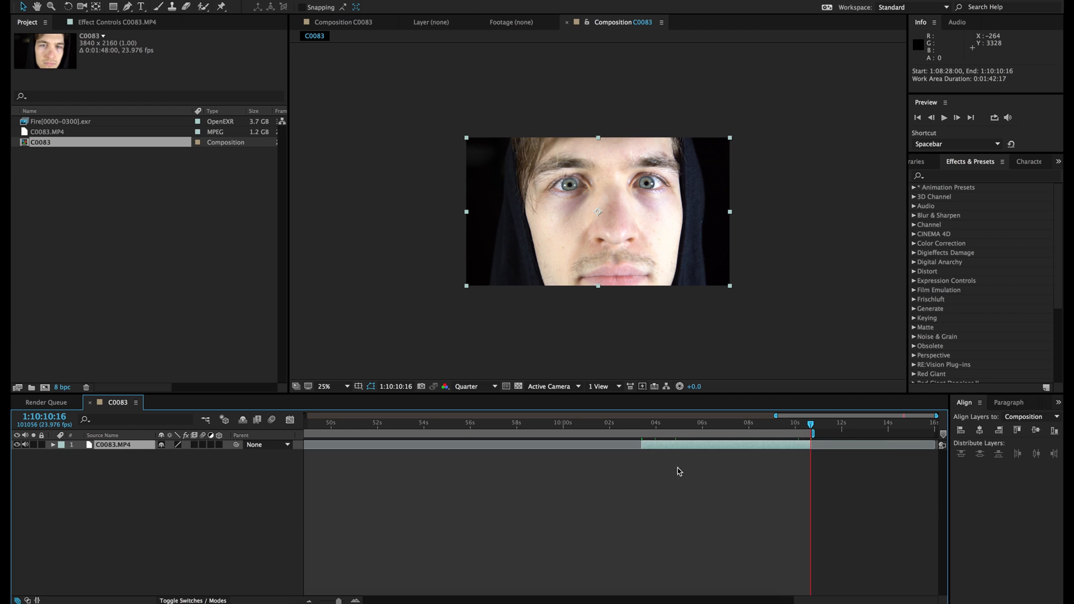
{"action": "left_click", "coordinate": [309, 600]}
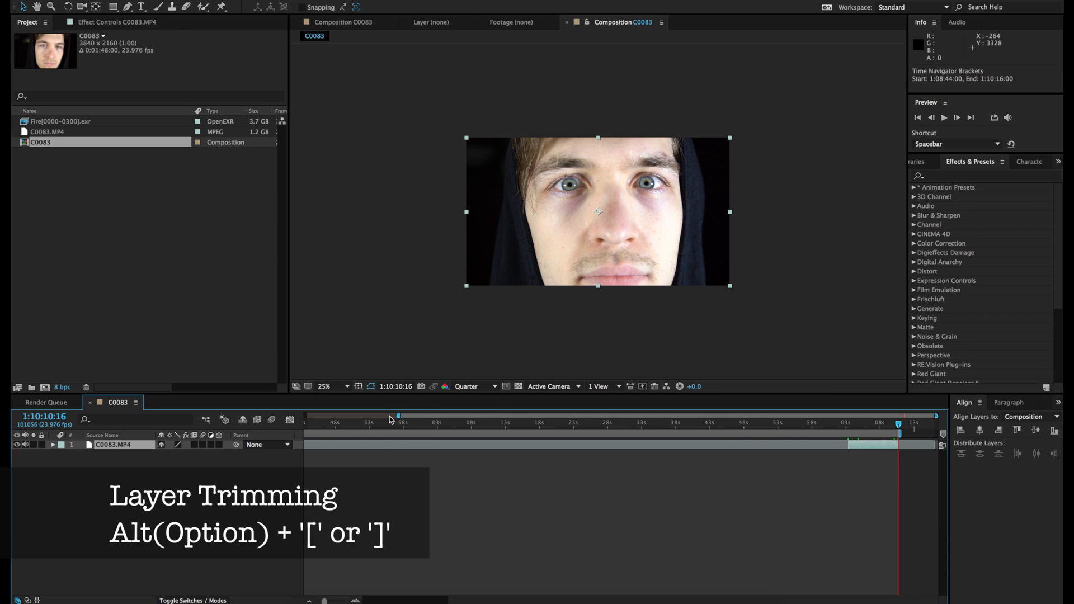
{"action": "scroll", "coordinate": [376, 478], "scroll_direction": "left", "scroll_amount": 5}
{"action": "left_click", "coordinate": [308, 434]}
{"action": "left_click_drag", "start_coordinate": [309, 433], "coordinate": [735, 433]}
{"action": "scroll", "coordinate": [790, 455], "scroll_direction": "right", "scroll_amount": 3}
{"action": "left_click_drag", "start_coordinate": [624, 434], "coordinate": [845, 433]}
{"action": "right_click", "coordinate": [872, 432]}
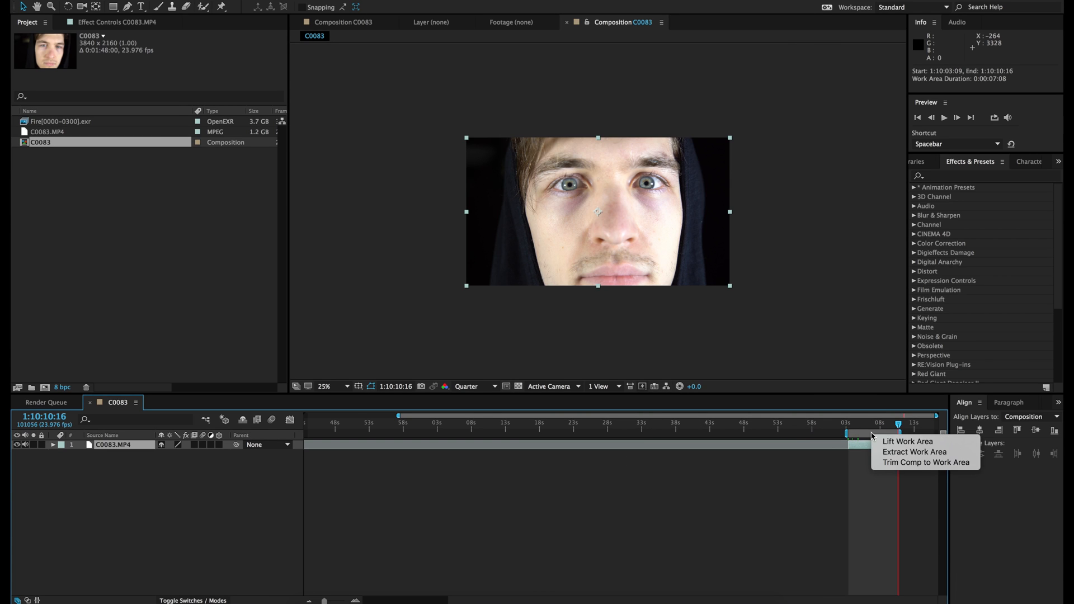
{"action": "left_click", "coordinate": [892, 464]}
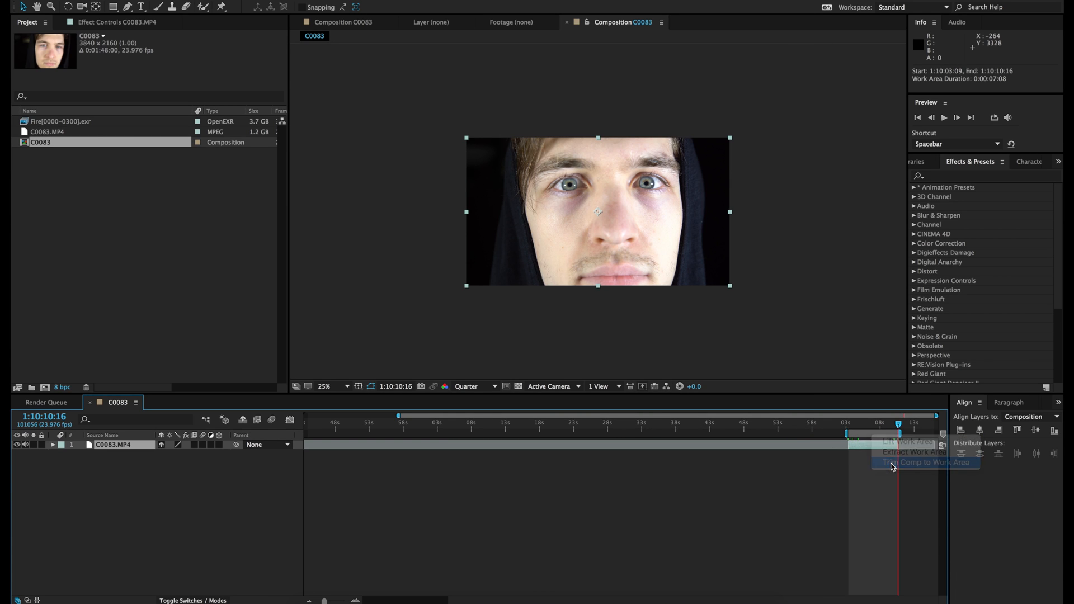
- Preview the trimmed composition up to 1:10:07:20 and examine the eyes in the face footage
{"action": "left_click_drag", "start_coordinate": [359, 430], "coordinate": [486, 430]}
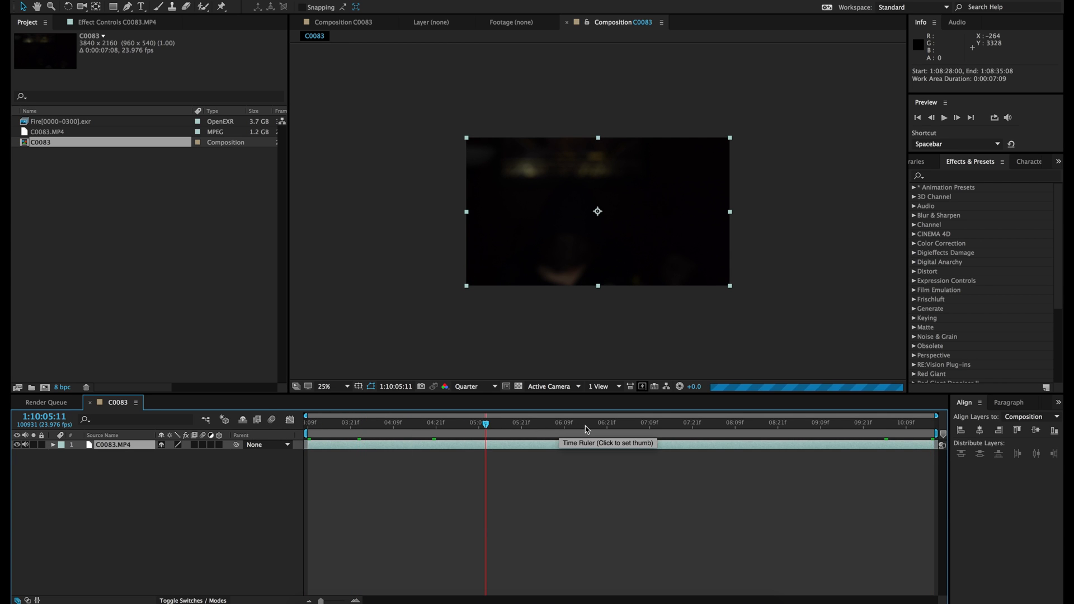
{"action": "left_click", "coordinate": [688, 424]}
{"action": "scroll", "coordinate": [583, 205], "scroll_direction": "up", "scroll_amount": 1}
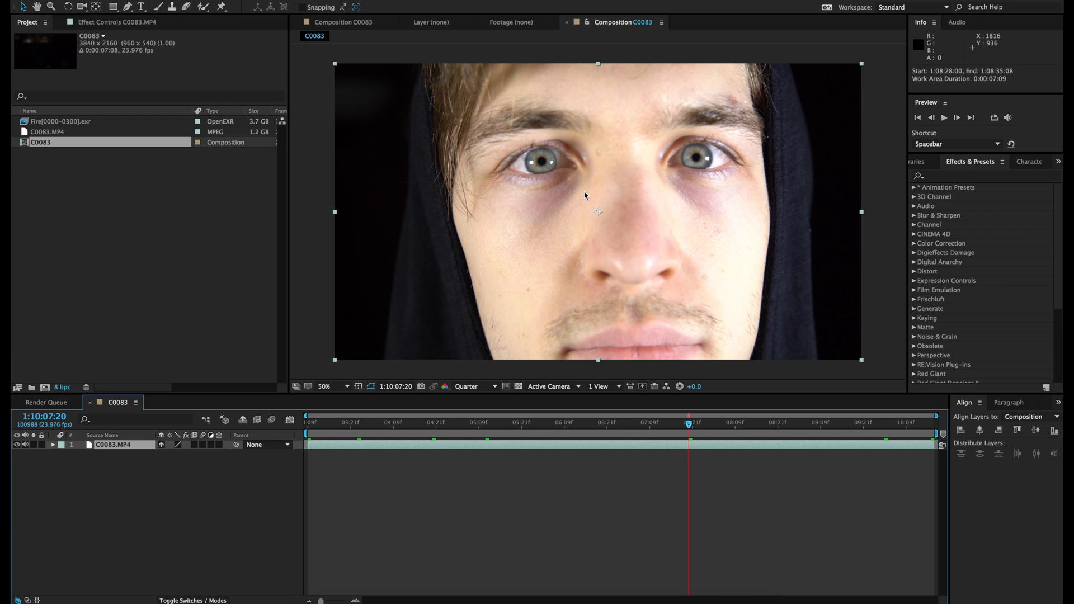
- Create a composition from the Fire OpenEXR sequence and go to 0:00:03:08
{"action": "left_click", "coordinate": [51, 123]}
{"action": "left_click_drag", "start_coordinate": [58, 123], "coordinate": [47, 390]}
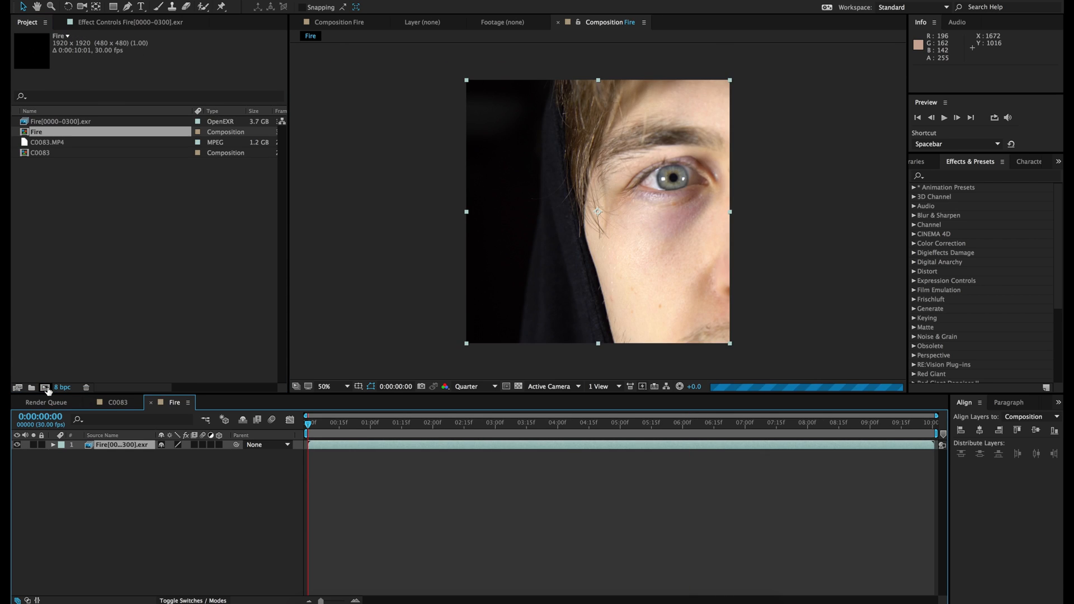
{"action": "left_click_drag", "start_coordinate": [364, 423], "coordinate": [514, 428]}
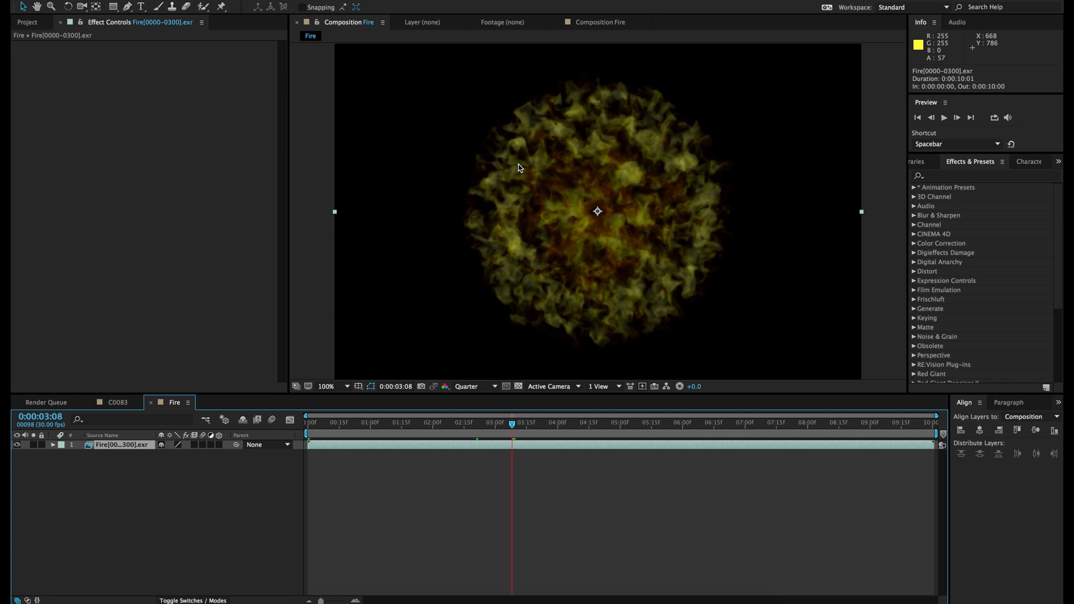
- Apply the EXtractoR effect to the Fire OpenEXR layer and set its White Point to 5.00
{"action": "left_click", "coordinate": [941, 176]}
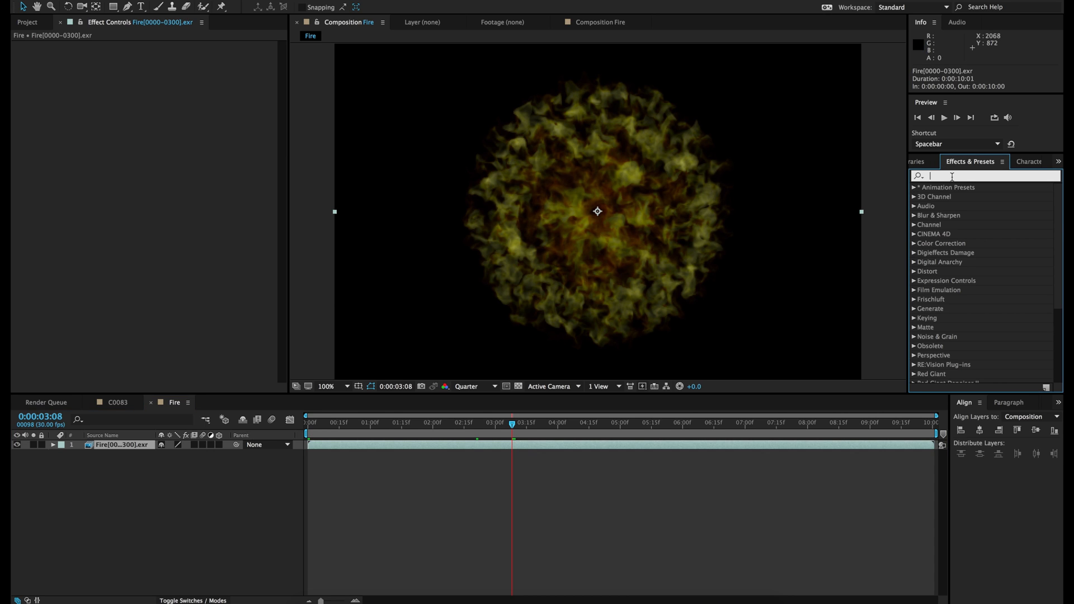
{"action": "type", "text": "ex"}
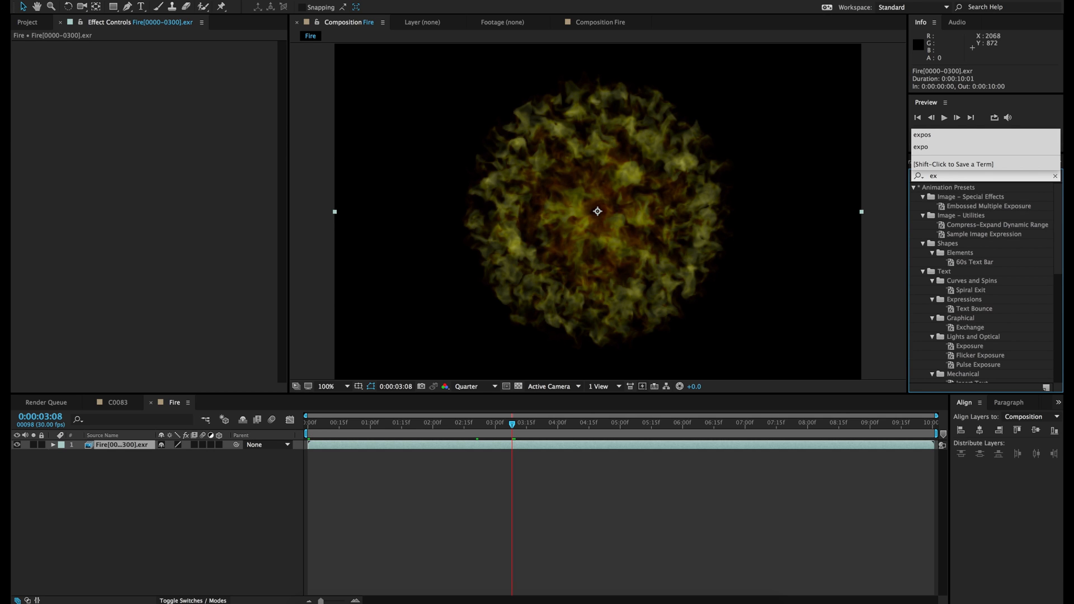
{"action": "type", "text": "tr"}
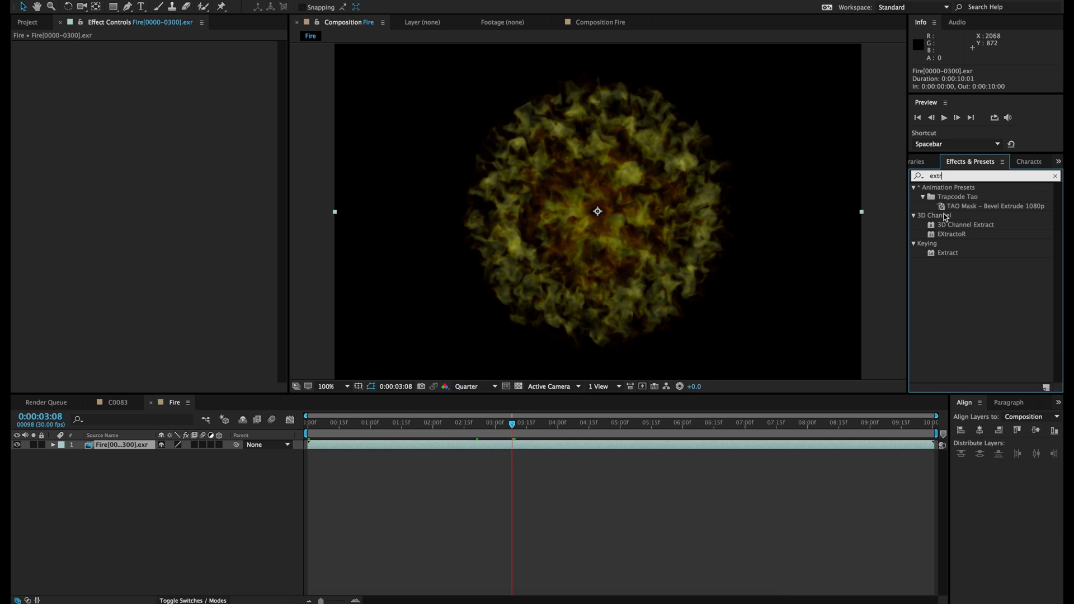
{"action": "left_click_drag", "start_coordinate": [965, 235], "coordinate": [437, 451]}
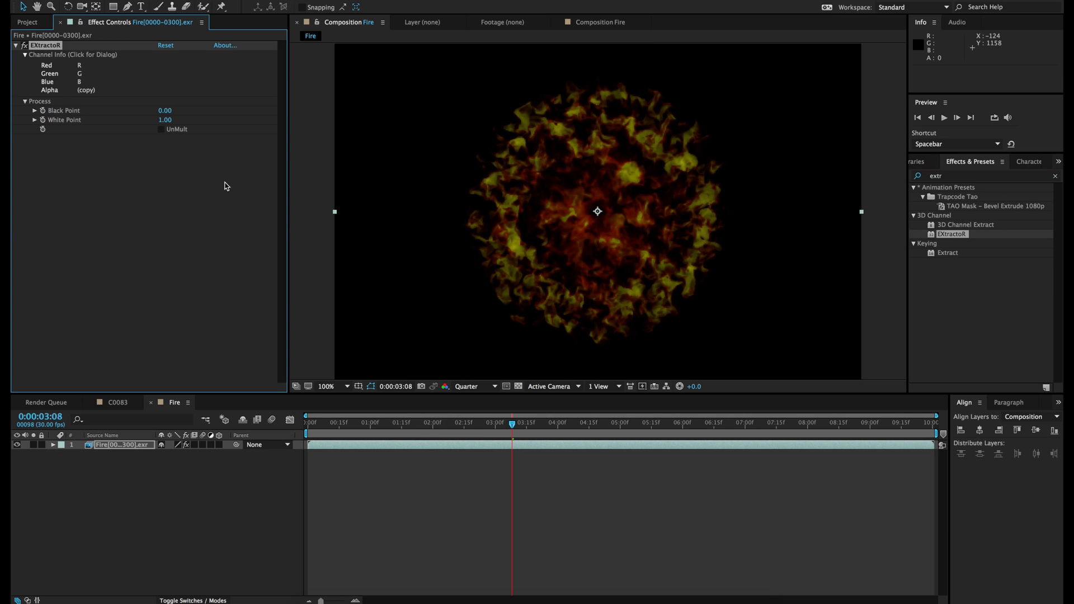
{"action": "left_click", "coordinate": [164, 120]}
{"action": "key", "text": "Return"}
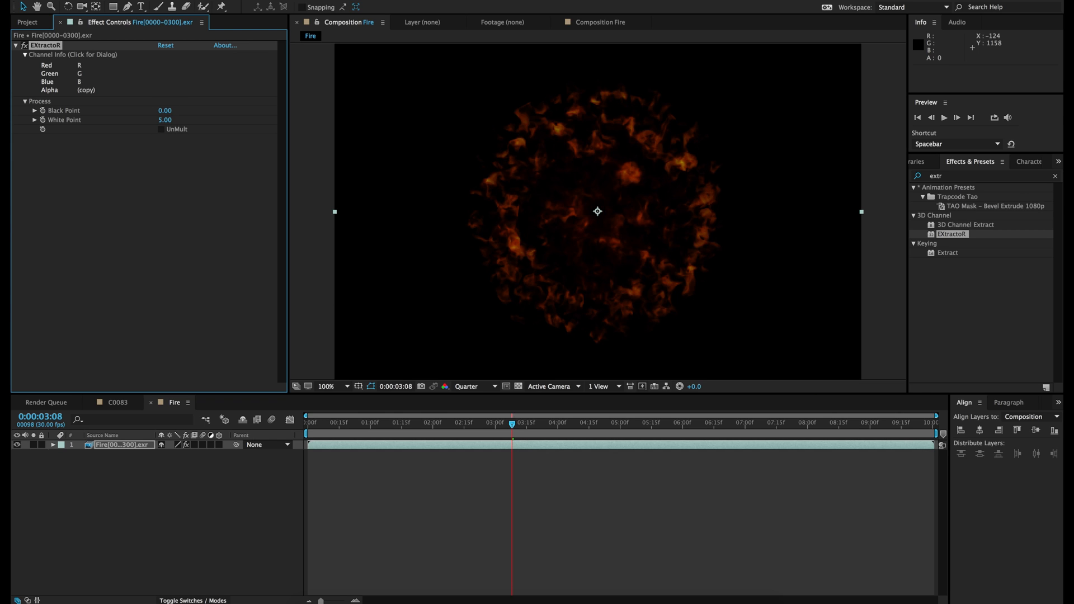
- Set the EXtractoR Alpha channel to R so the red channel drives the fire's transparency
{"action": "left_click", "coordinate": [81, 81]}
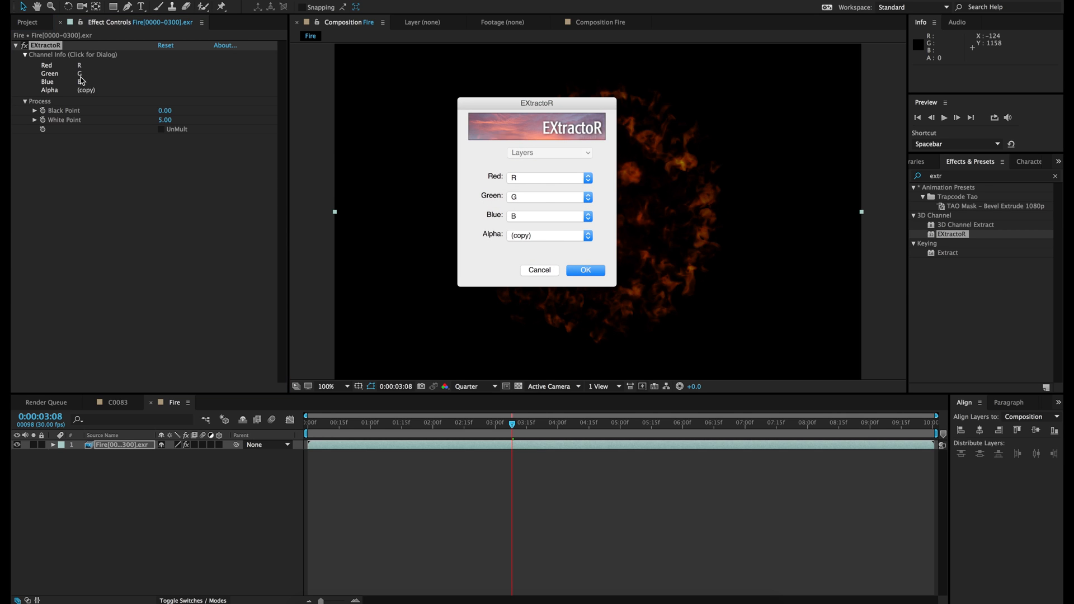
{"action": "left_click", "coordinate": [524, 237]}
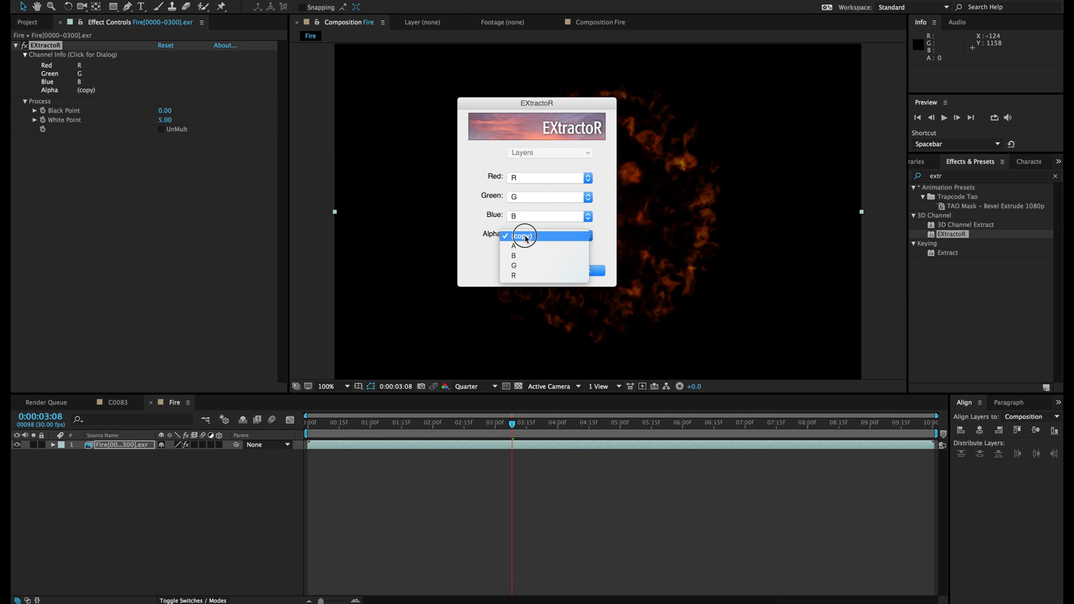
{"action": "left_click", "coordinate": [513, 275]}
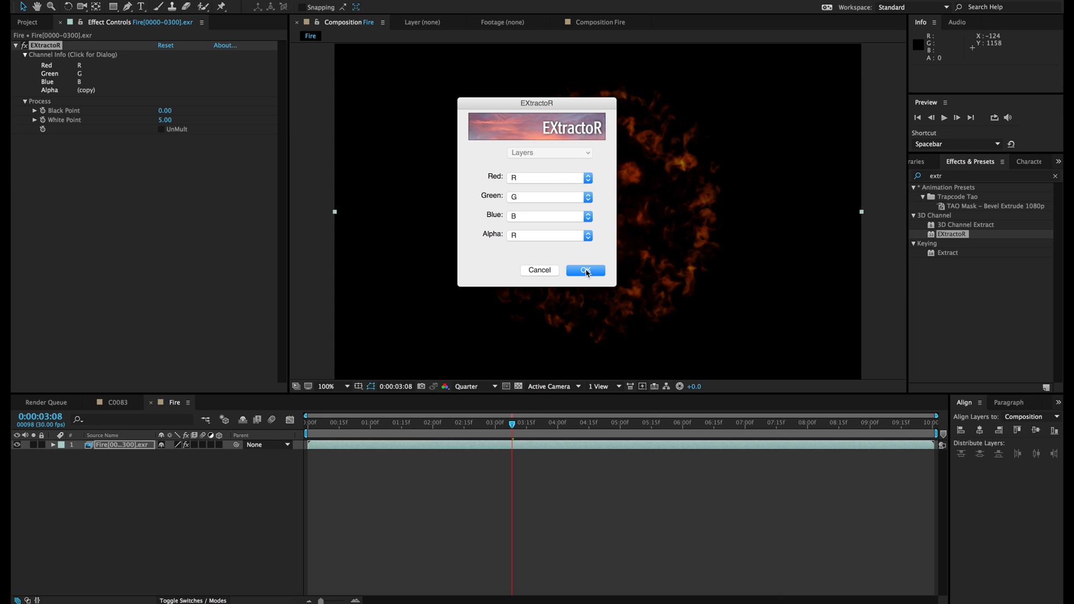
{"action": "left_click", "coordinate": [586, 271]}
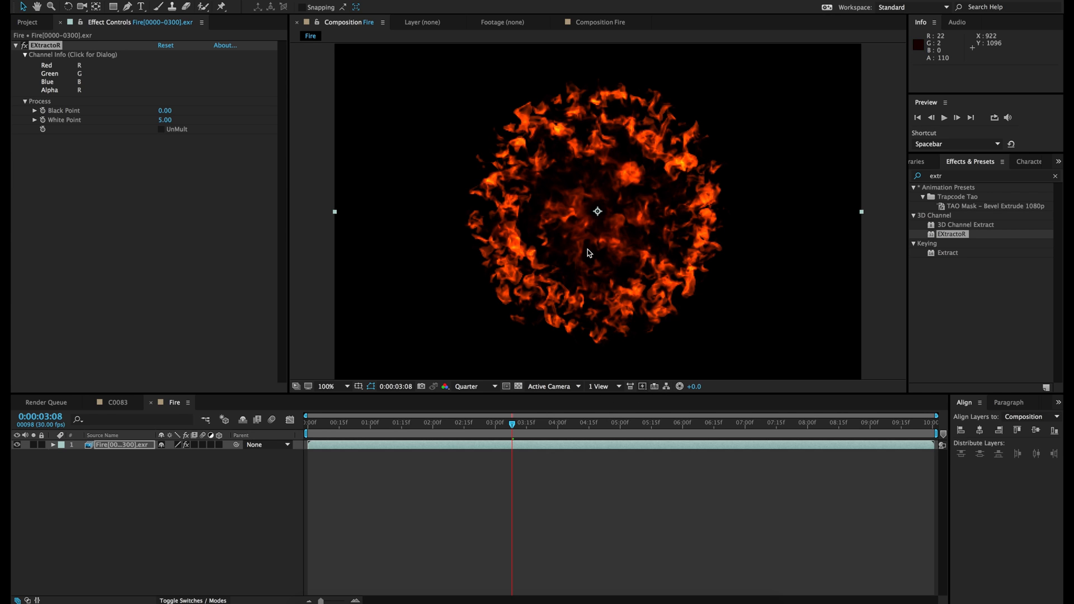
- Add the Fire composition to C0083, centred on the eye in the image's left half, and shift the layer to start at 1:10:05:05
{"action": "left_click", "coordinate": [118, 402]}
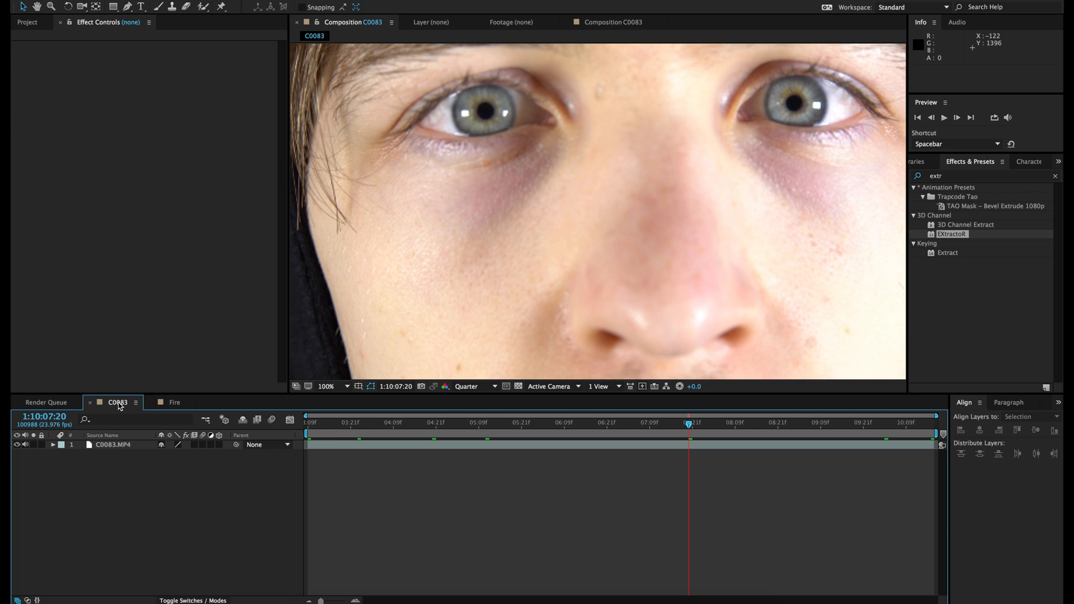
{"action": "left_click", "coordinate": [26, 23]}
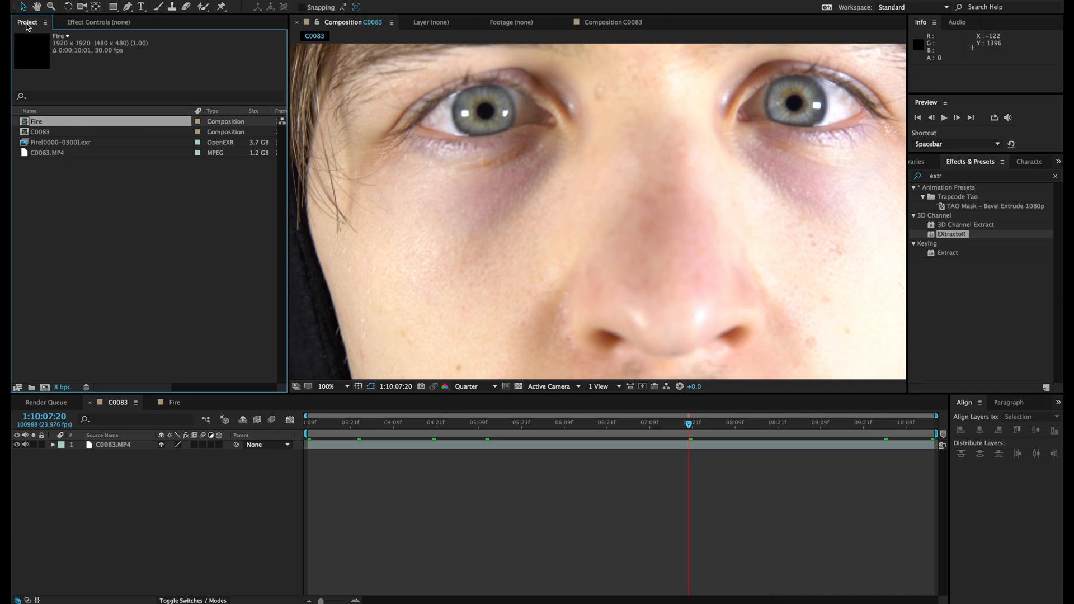
{"action": "left_click", "coordinate": [47, 152]}
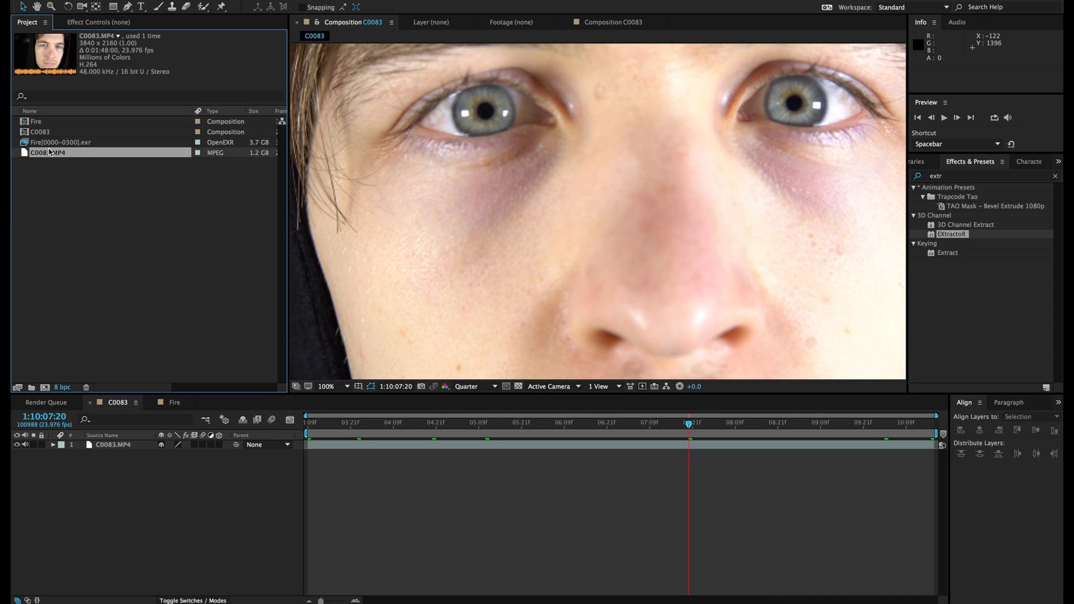
{"action": "left_click", "coordinate": [50, 145]}
{"action": "left_click", "coordinate": [39, 132]}
{"action": "left_click", "coordinate": [36, 122]}
{"action": "left_click", "coordinate": [39, 132]}
{"action": "left_click", "coordinate": [39, 122]}
{"action": "left_click_drag", "start_coordinate": [42, 123], "coordinate": [486, 114]}
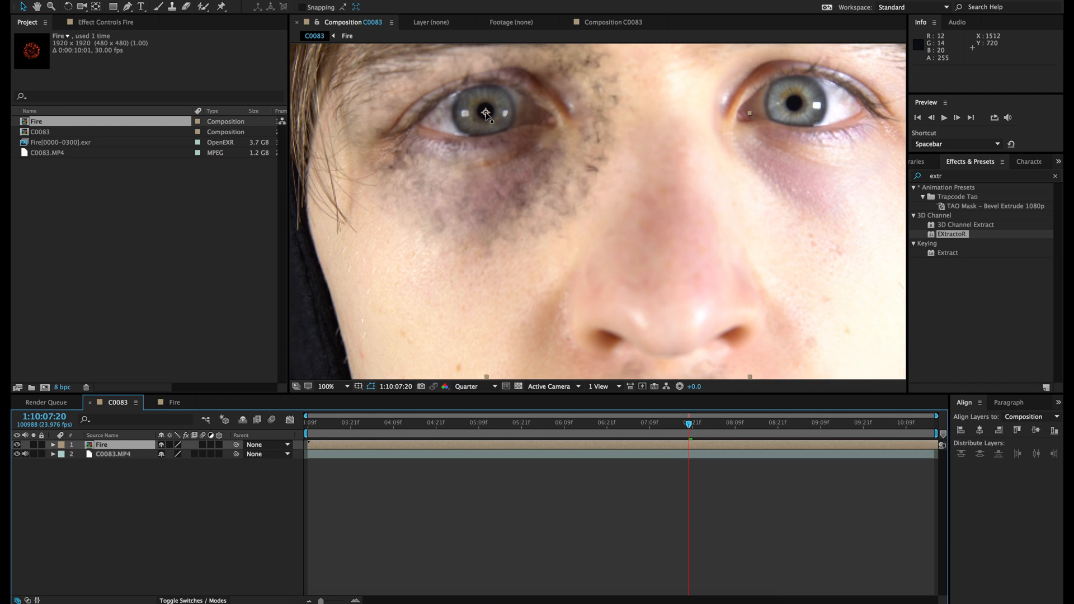
{"action": "left_click_drag", "start_coordinate": [458, 445], "coordinate": [611, 445]}
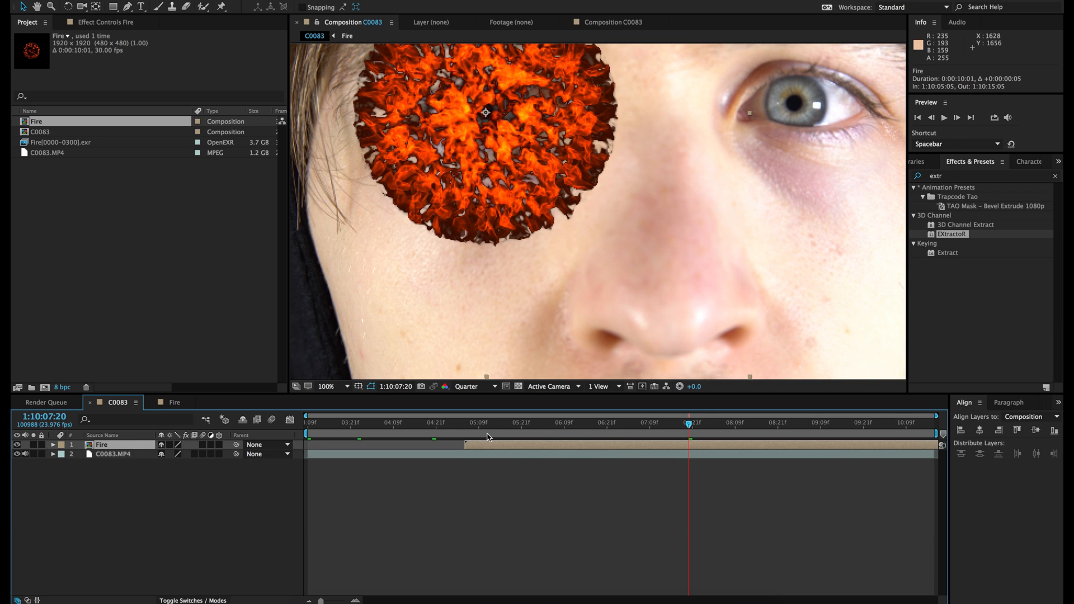
- Reduce the Fire layer's opacity to 50% and its scale to 28%
{"action": "key", "text": "t"}
{"action": "left_click", "coordinate": [161, 454]}
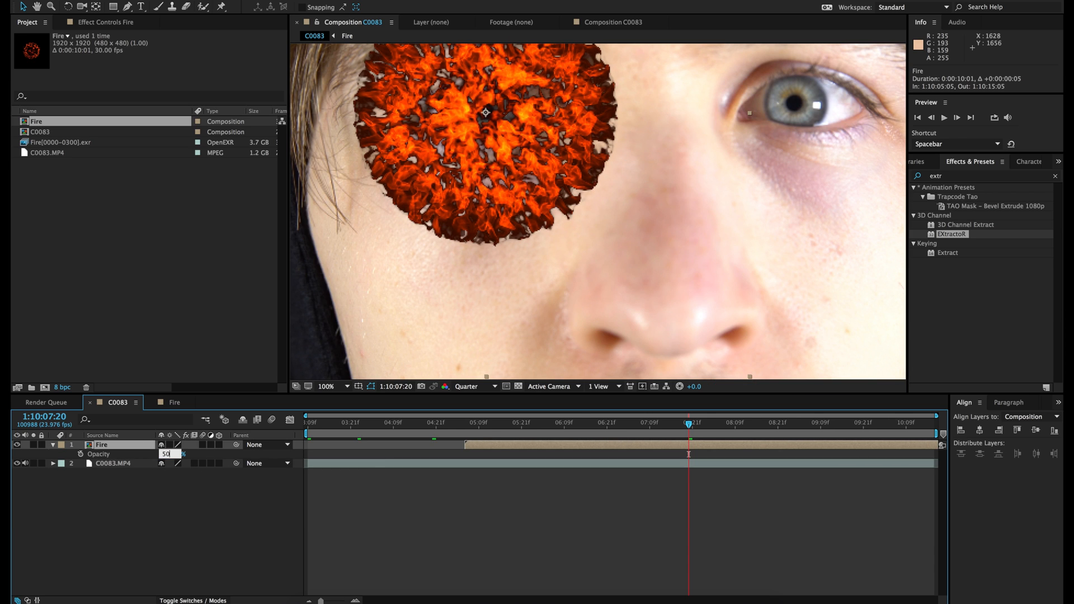
{"action": "key", "text": "Return"}
{"action": "key", "text": "s"}
{"action": "left_click_drag", "start_coordinate": [191, 454], "coordinate": [156, 455]}
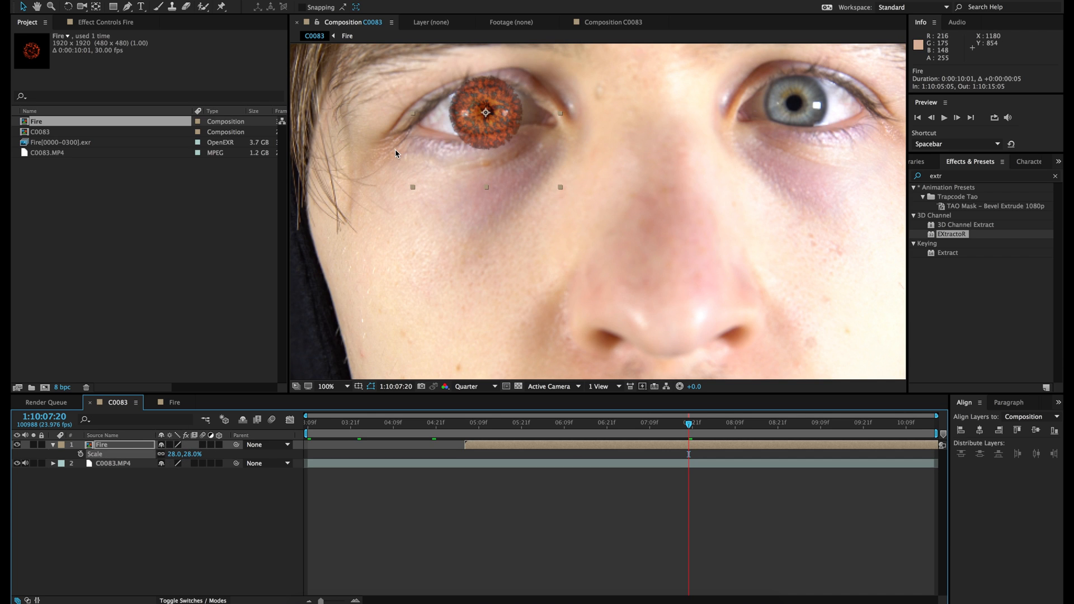
- Fit the Fire layer to the iris by setting its scale to 27% and moving it to position 1506, 714
{"action": "key", "text": "period"}
{"action": "key", "text": "space"}
{"action": "left_click_drag", "start_coordinate": [550, 174], "coordinate": [637, 258]}
{"action": "left_click_drag", "start_coordinate": [576, 211], "coordinate": [576, 207]}
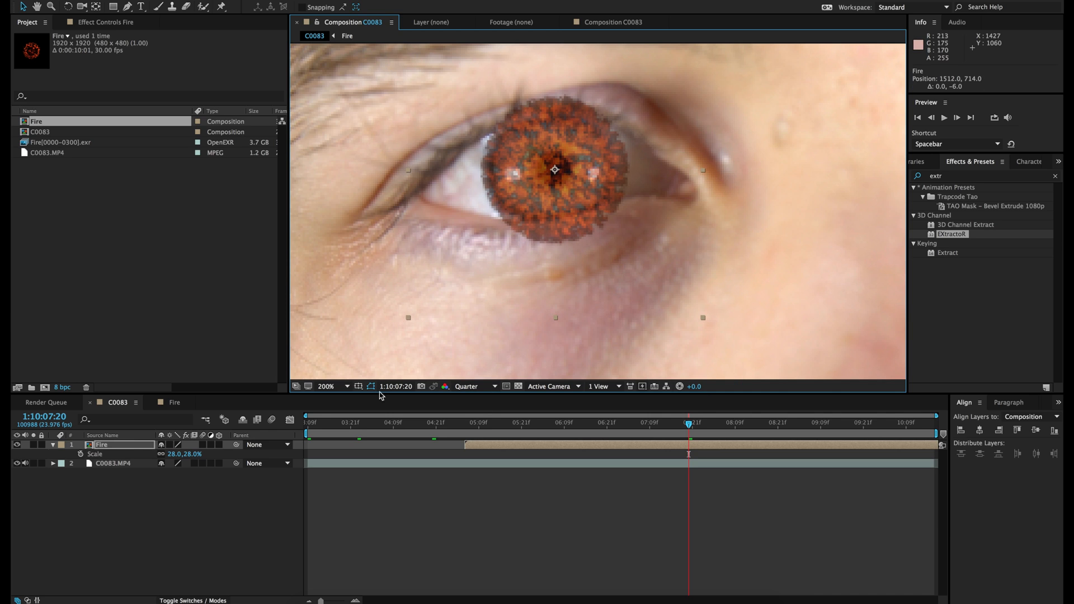
{"action": "left_click_drag", "start_coordinate": [199, 454], "coordinate": [192, 456]}
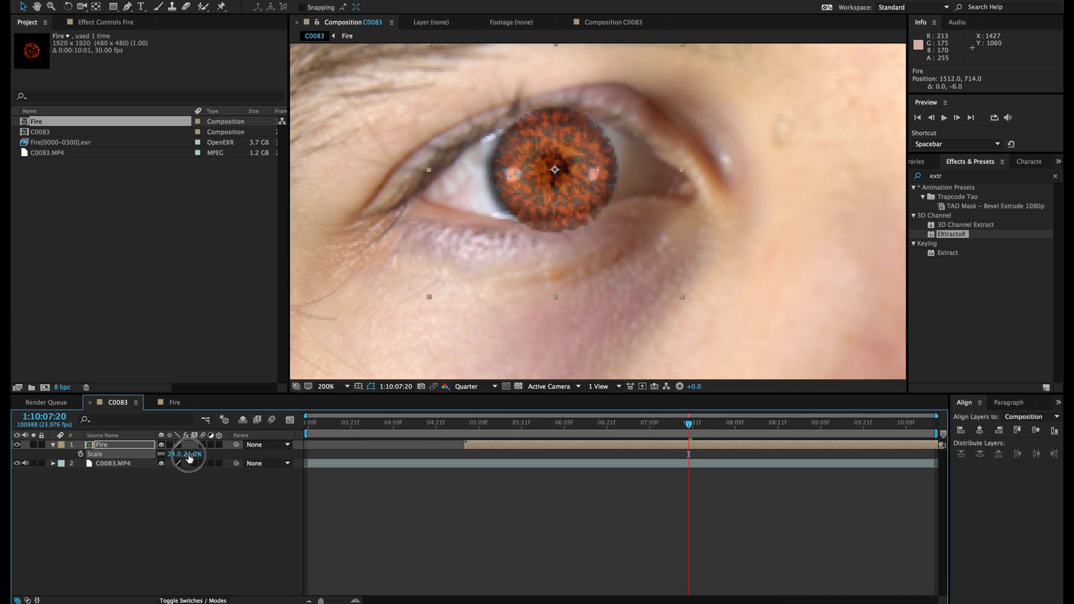
{"action": "mouse_move", "coordinate": [576, 196]}
{"action": "left_mouse_down"}
{"action": "mouse_move", "coordinate": [594, 194]}
{"action": "mouse_move", "coordinate": [581, 196]}
{"action": "left_mouse_up"}
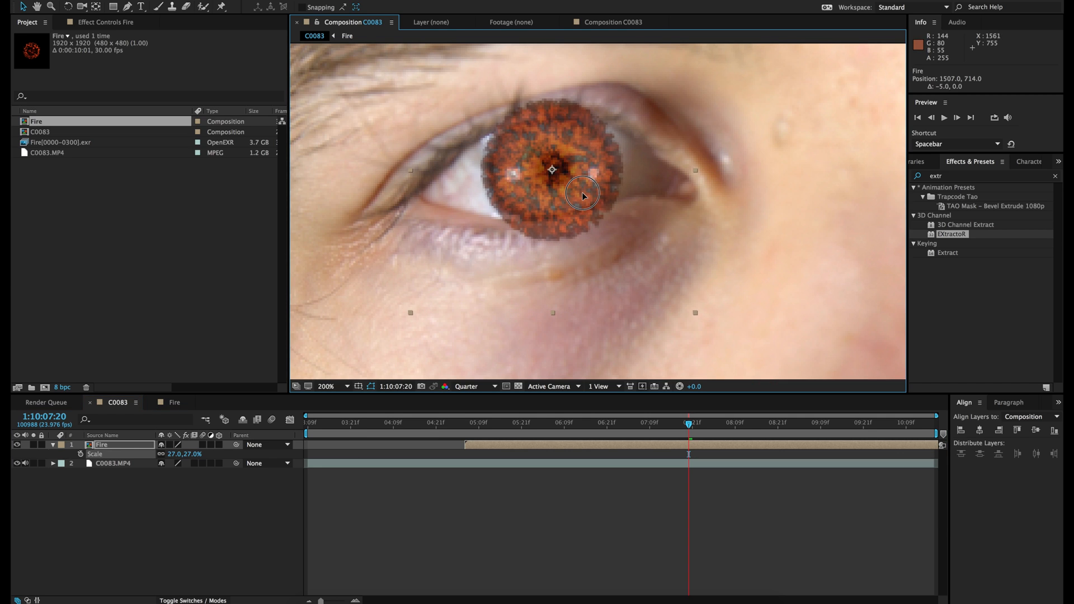
{"action": "left_click_drag", "start_coordinate": [582, 195], "coordinate": [582, 195]}
{"action": "left_click", "coordinate": [111, 541]}
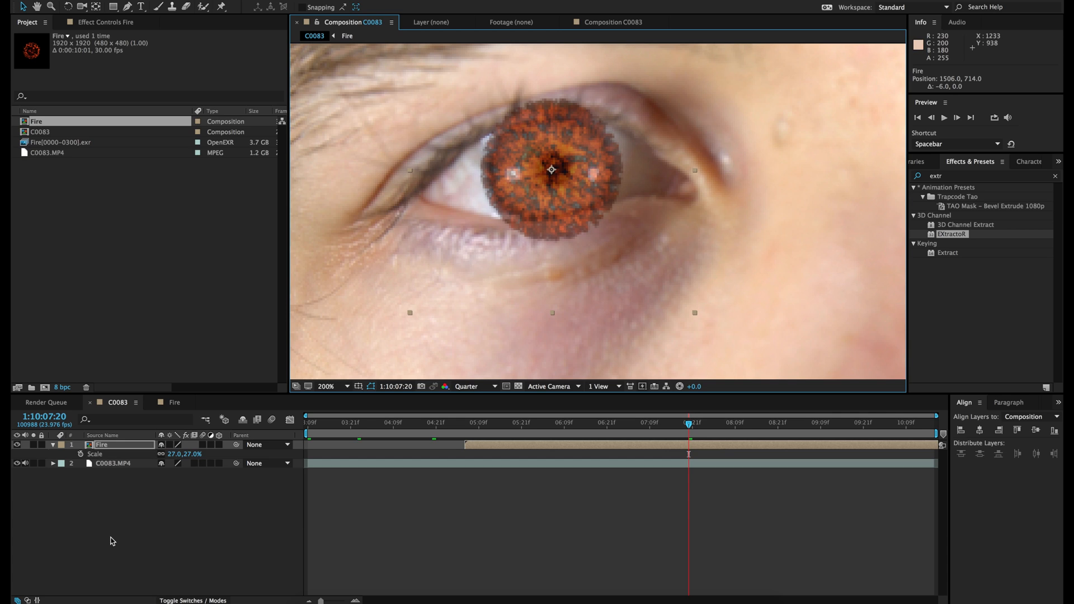
- Set the Fire layer's opacity to 100% and its blending mode to Screen
{"action": "key", "text": "t"}
{"action": "left_click_drag", "start_coordinate": [164, 454], "coordinate": [431, 454]}
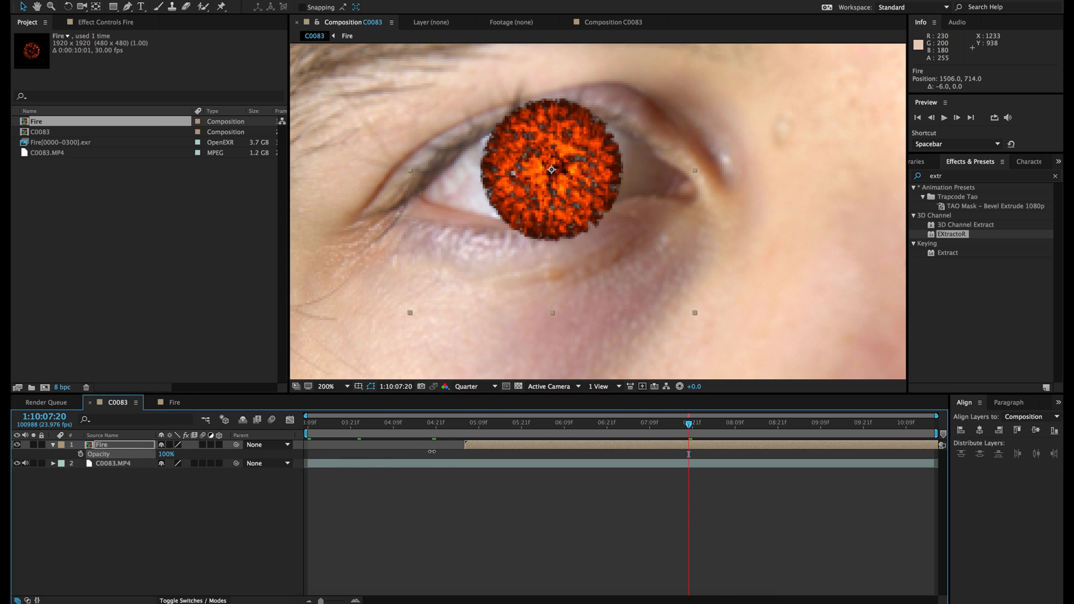
{"action": "left_click", "coordinate": [193, 600]}
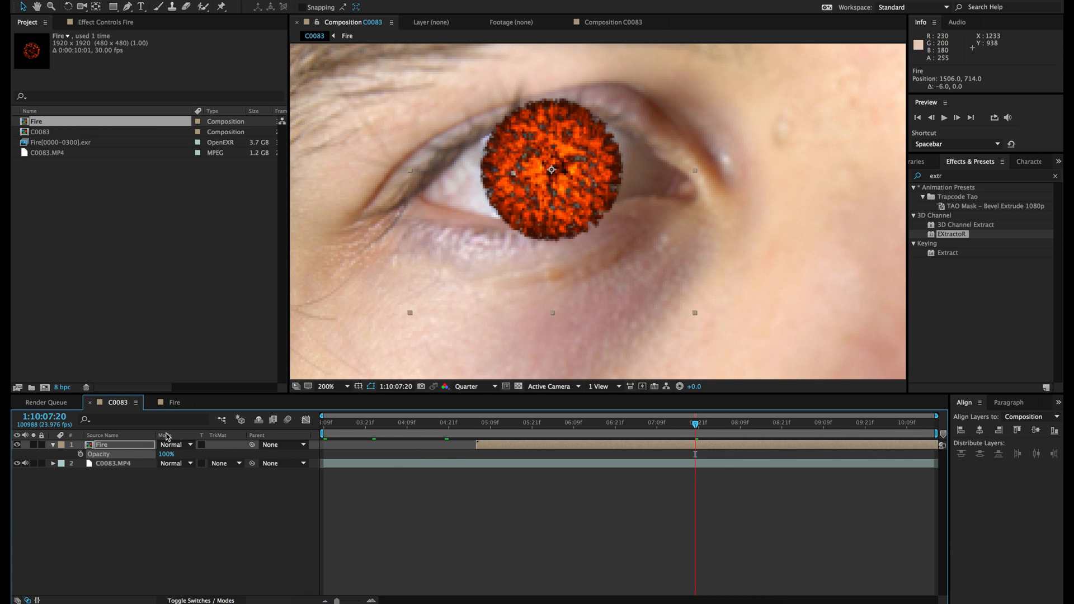
{"action": "left_click", "coordinate": [174, 445]}
{"action": "left_click", "coordinate": [190, 291]}
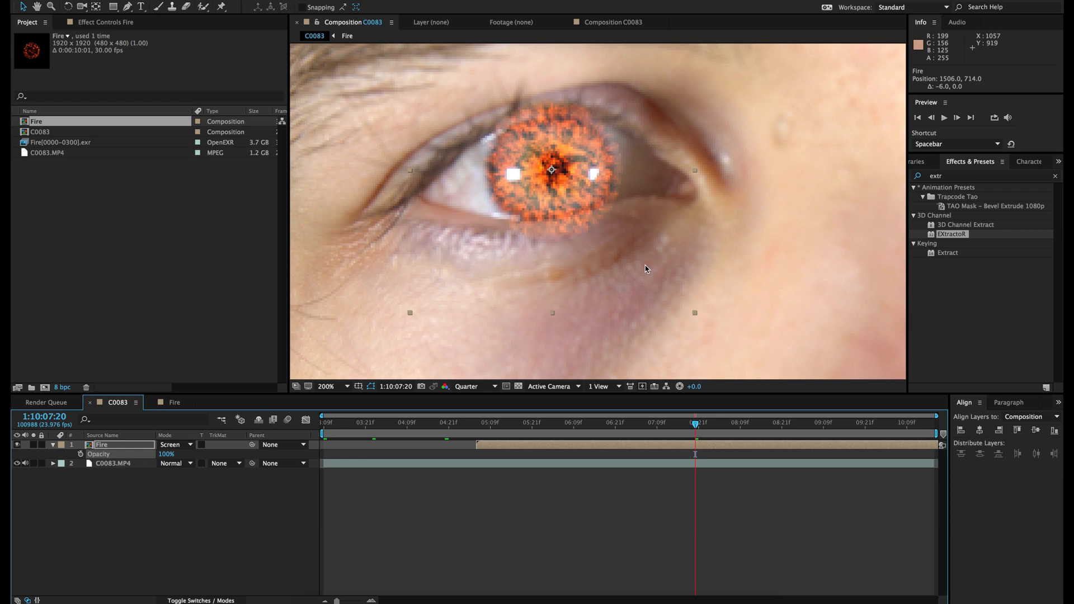
- Set the preview resolution to Full and check the fire eye against the whole face
{"action": "left_click", "coordinate": [472, 388]}
{"action": "left_click", "coordinate": [473, 420]}
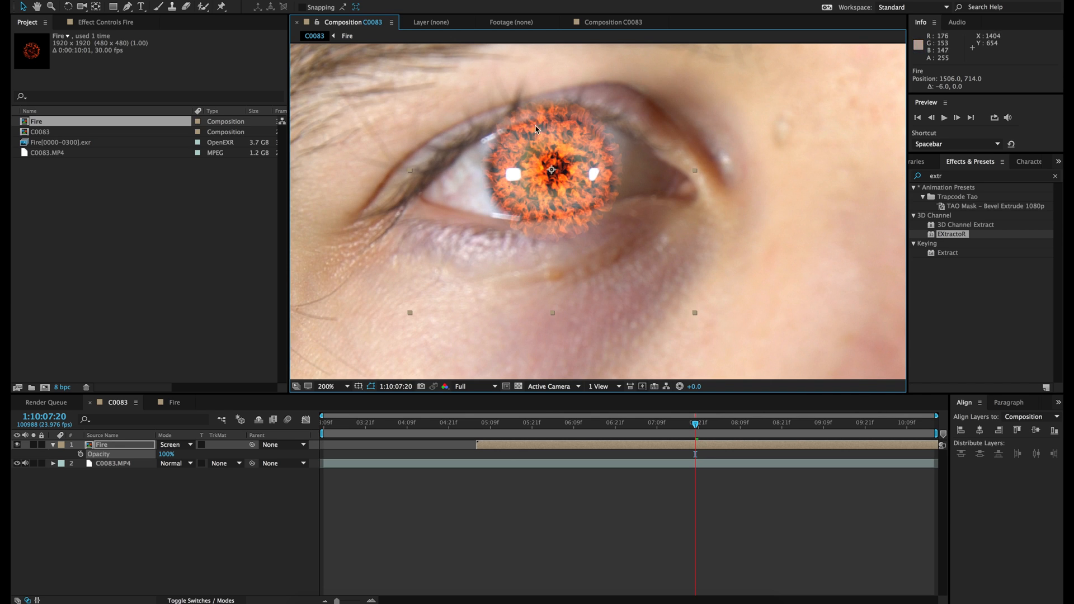
{"action": "key", "text": "period"}
{"action": "key", "text": "comma"}
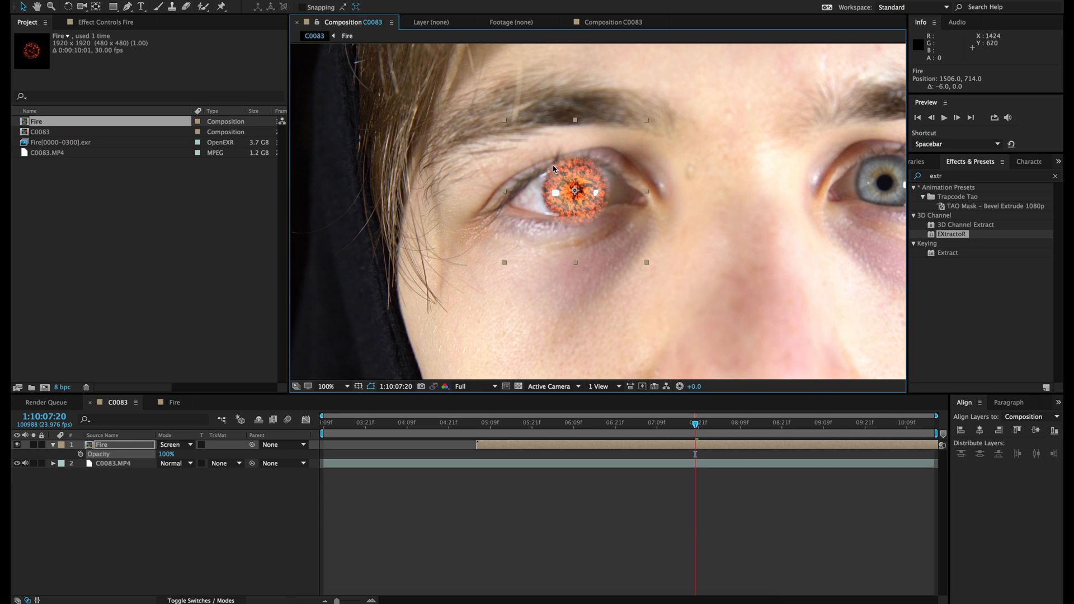
{"action": "key", "text": "comma"}
{"action": "key", "text": "space"}
{"action": "left_click_drag", "start_coordinate": [626, 257], "coordinate": [589, 200]}
{"action": "left_click", "coordinate": [539, 491]}
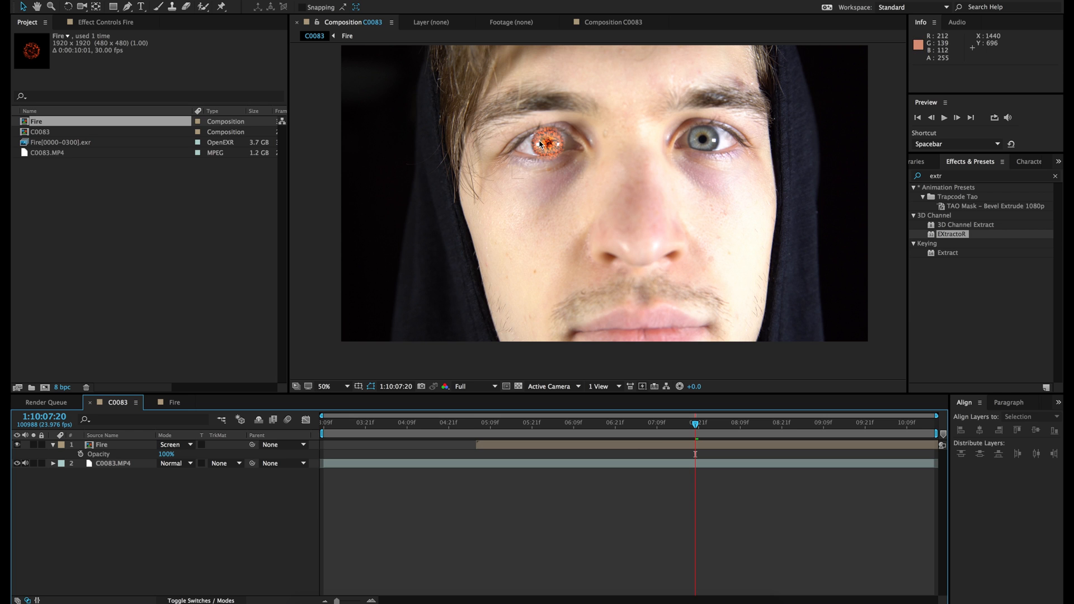
- Examine up close how the flames overlap the iris edge and the lower eyelid
{"action": "key", "text": "period"}
{"action": "key", "text": "period"}
{"action": "key", "text": "space"}
{"action": "left_click_drag", "start_coordinate": [456, 94], "coordinate": [571, 298]}
{"action": "left_click_drag", "start_coordinate": [481, 152], "coordinate": [548, 193]}
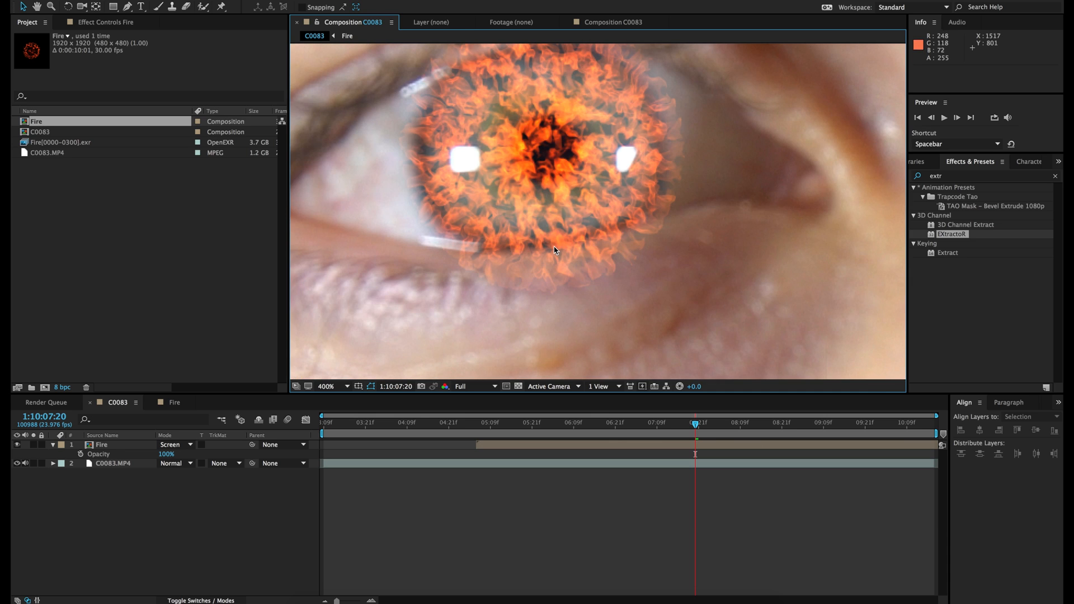
{"action": "key", "text": "comma"}
{"action": "key", "text": "period"}
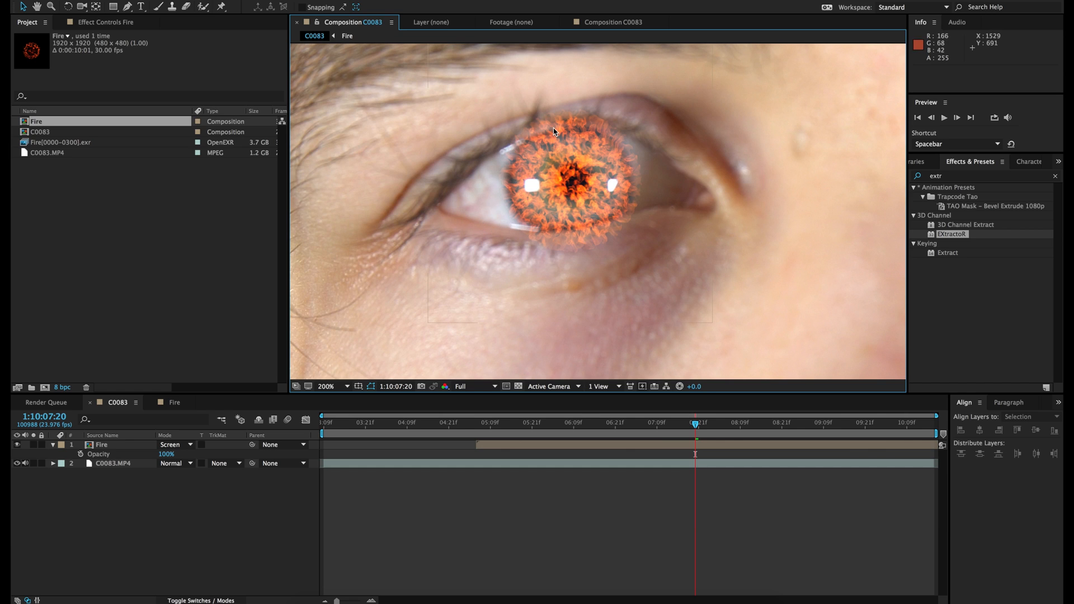
- Draw a closed seven-point Pen mask on the Fire layer, following the lower eyelid and enclosing the skin beneath it
{"action": "left_click", "coordinate": [102, 446]}
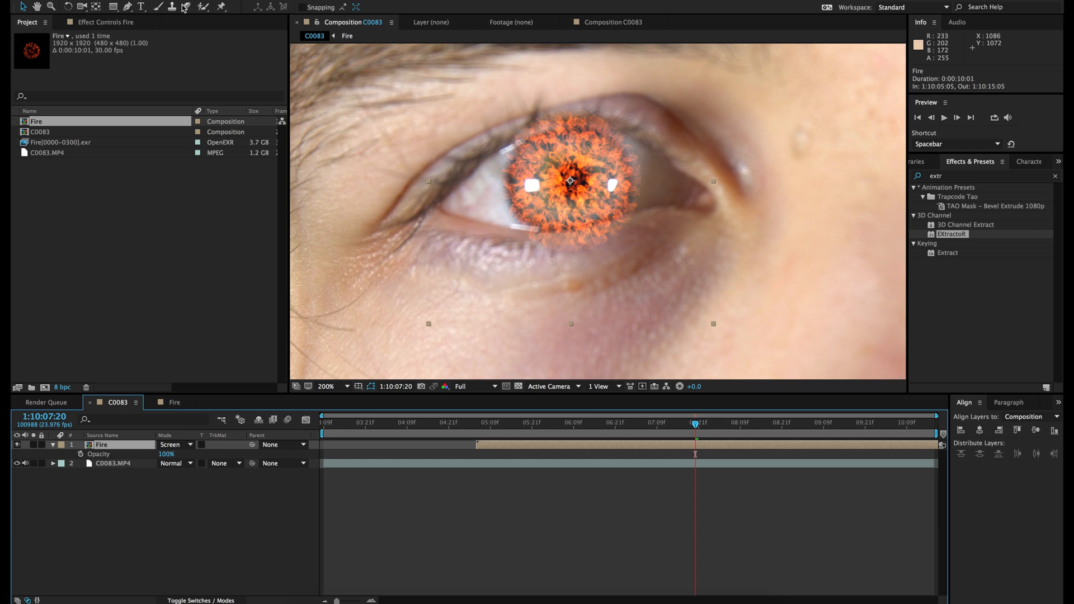
{"action": "left_click", "coordinate": [127, 7]}
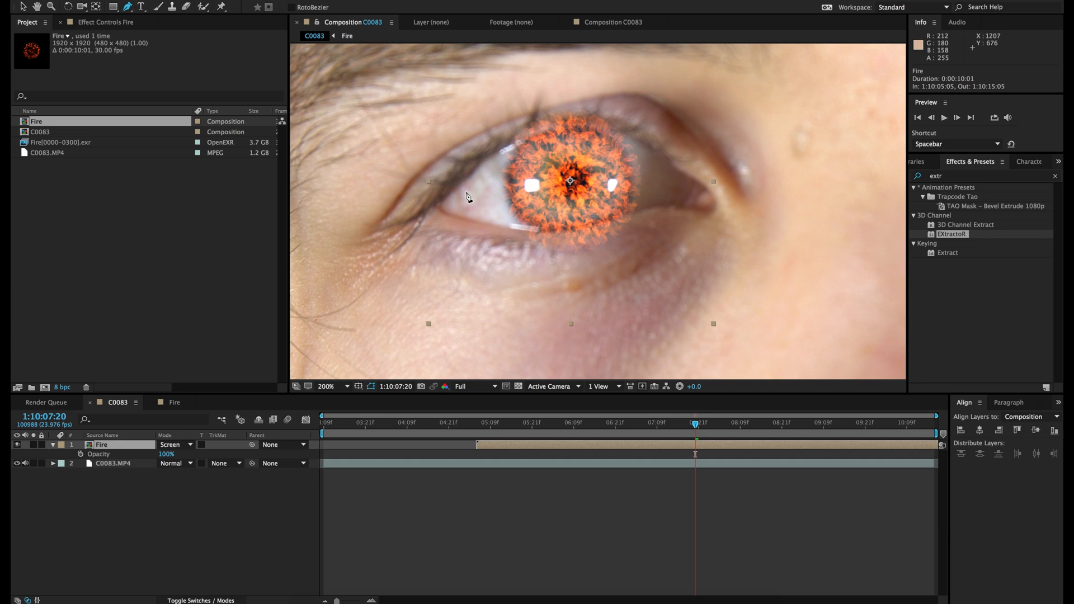
{"action": "left_click", "coordinate": [442, 212]}
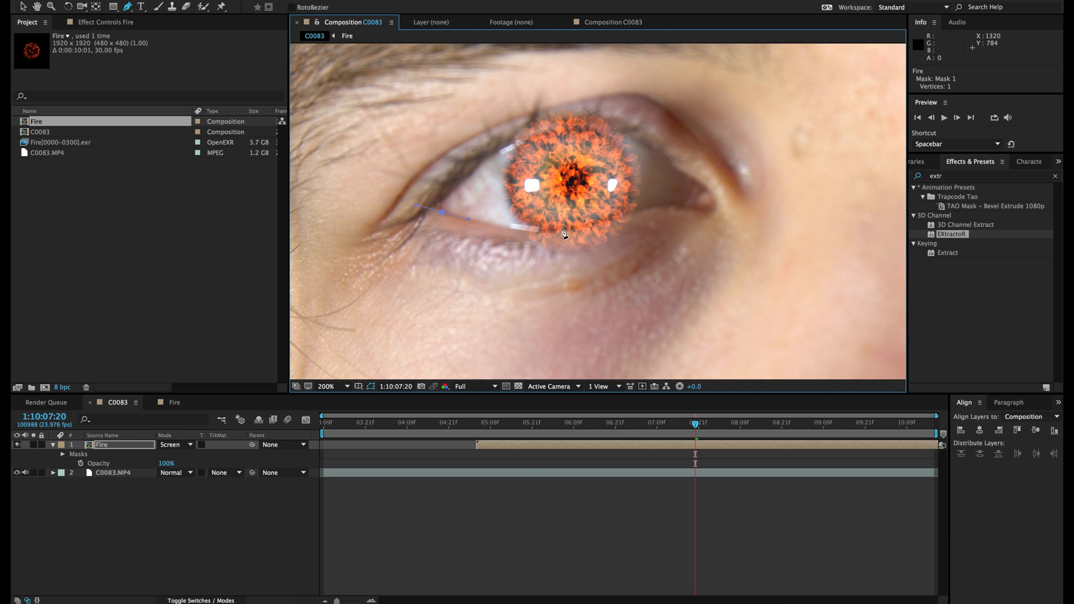
{"action": "left_click_drag", "start_coordinate": [570, 230], "coordinate": [609, 224]}
{"action": "left_click_drag", "start_coordinate": [680, 204], "coordinate": [700, 212]}
{"action": "left_click", "coordinate": [745, 253]}
{"action": "left_click", "coordinate": [556, 313]}
{"action": "left_click", "coordinate": [458, 279]}
{"action": "left_click", "coordinate": [380, 246]}
{"action": "left_click", "coordinate": [440, 212]}
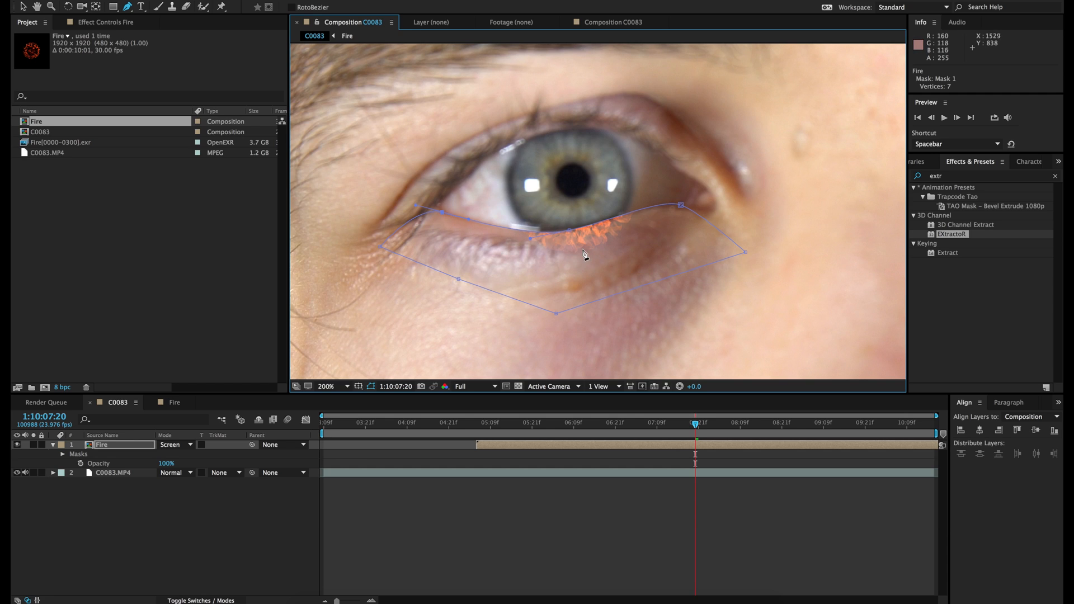
- Set the Fire layer's eyelid mask to Subtract and expand the mask's properties
{"action": "left_click", "coordinate": [62, 454]}
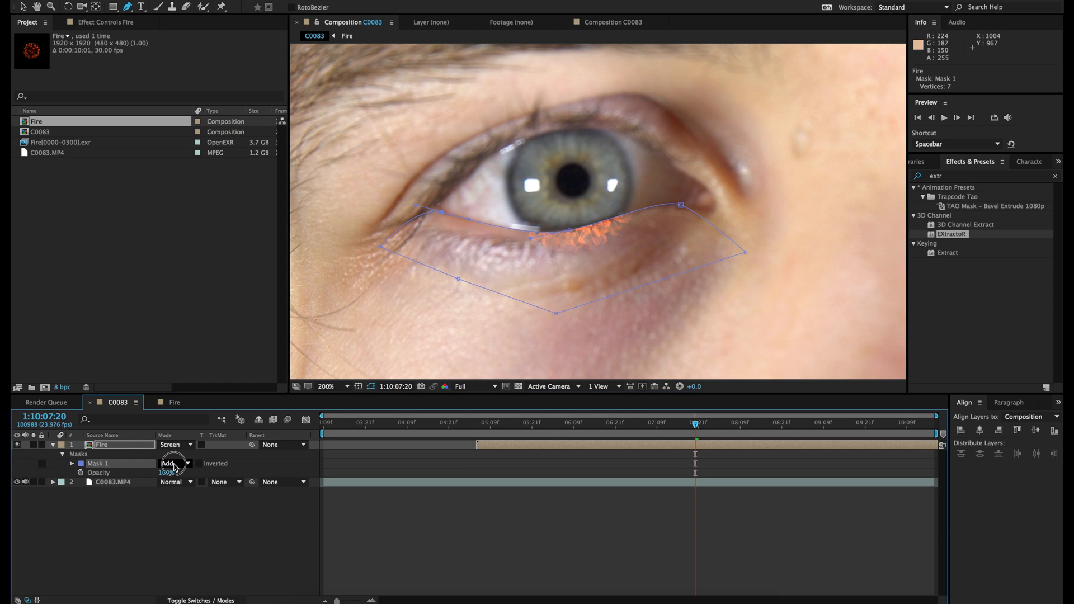
{"action": "left_click", "coordinate": [174, 463]}
{"action": "left_click", "coordinate": [182, 496]}
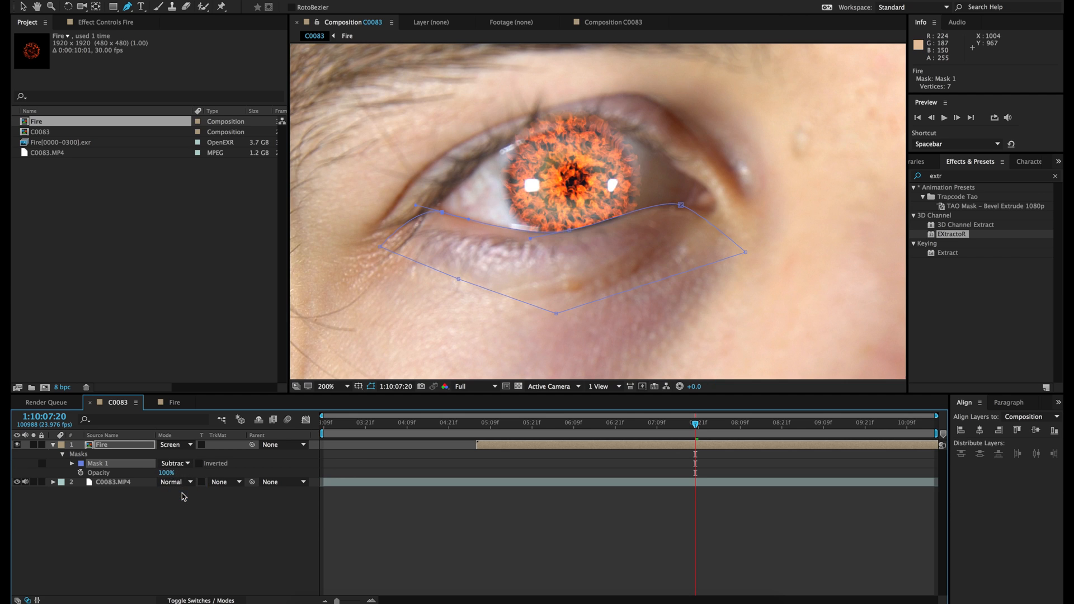
{"action": "left_click", "coordinate": [71, 465]}
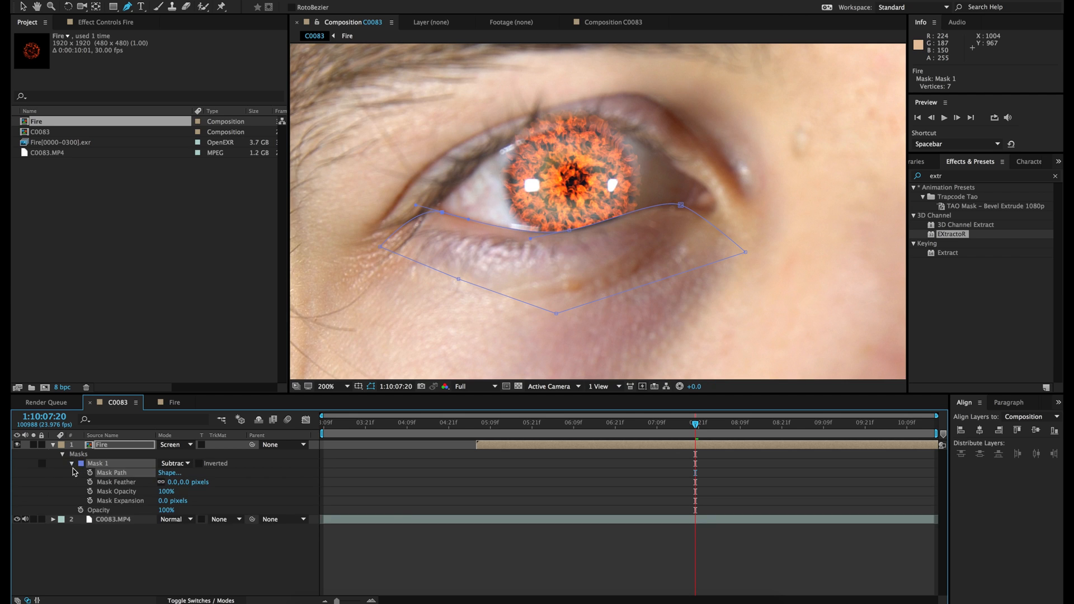
- Hide the mask outlines and set the lower eyelid mask's feather to 8 pixels
{"action": "left_click", "coordinate": [370, 386]}
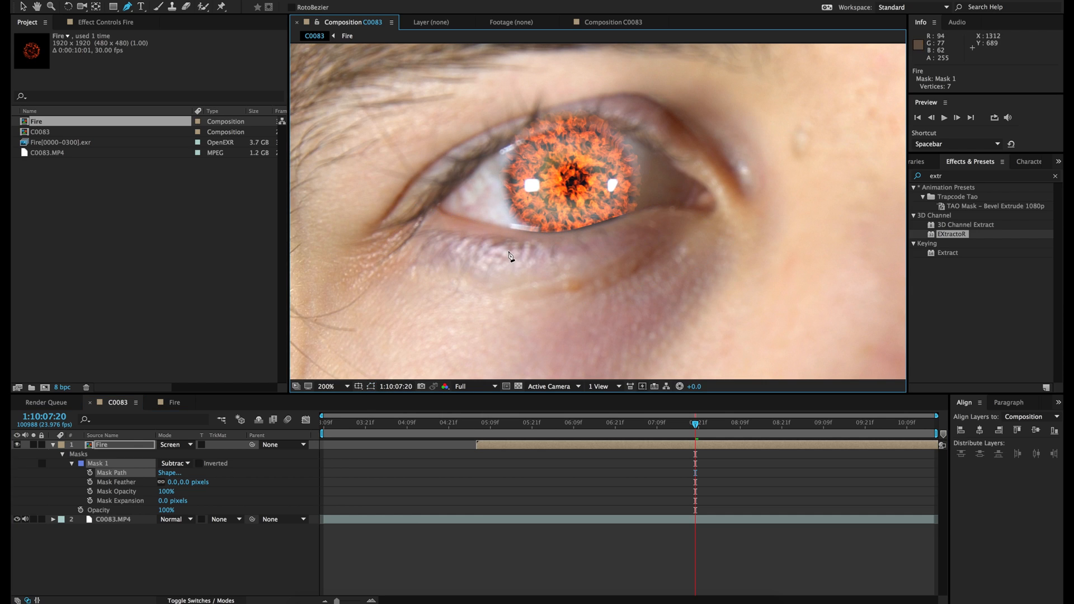
{"action": "scroll", "coordinate": [596, 231], "scroll_direction": "up", "scroll_amount": 2}
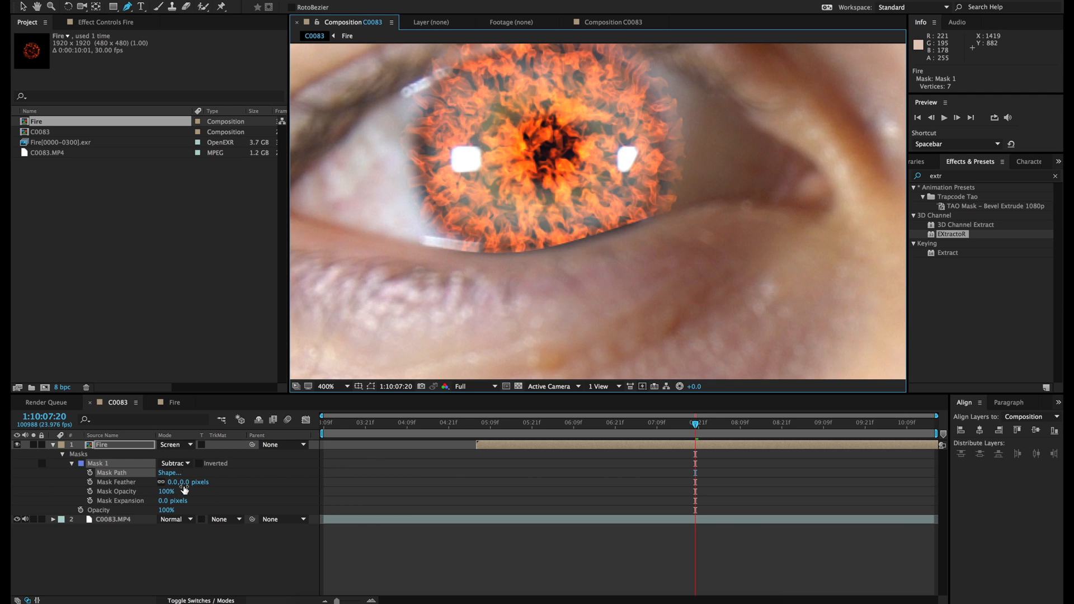
{"action": "left_click", "coordinate": [186, 482]}
{"action": "type", "text": "8"}
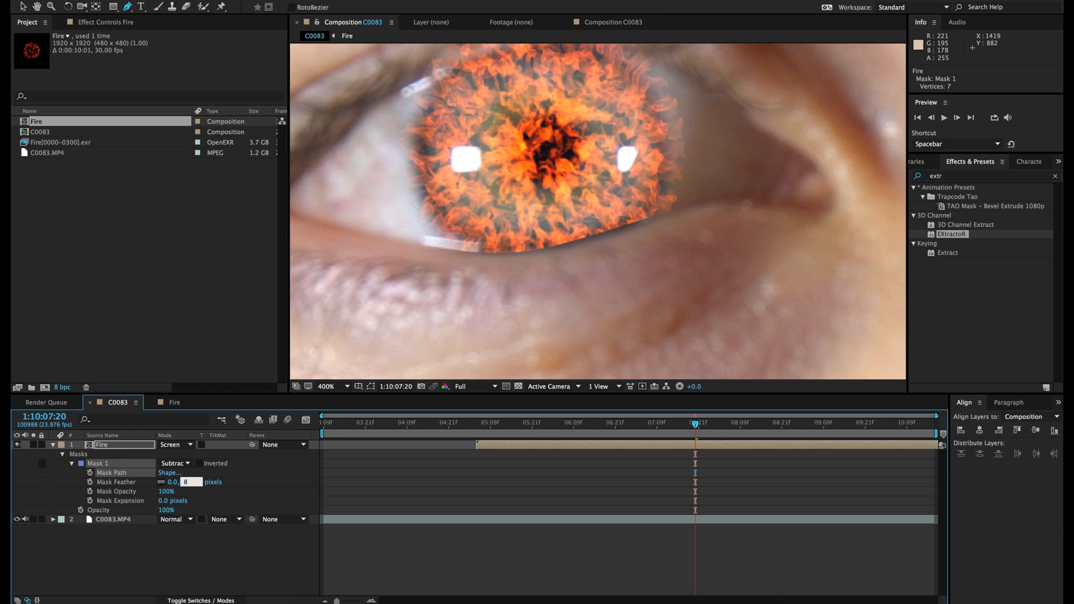
{"action": "key", "text": "Return"}
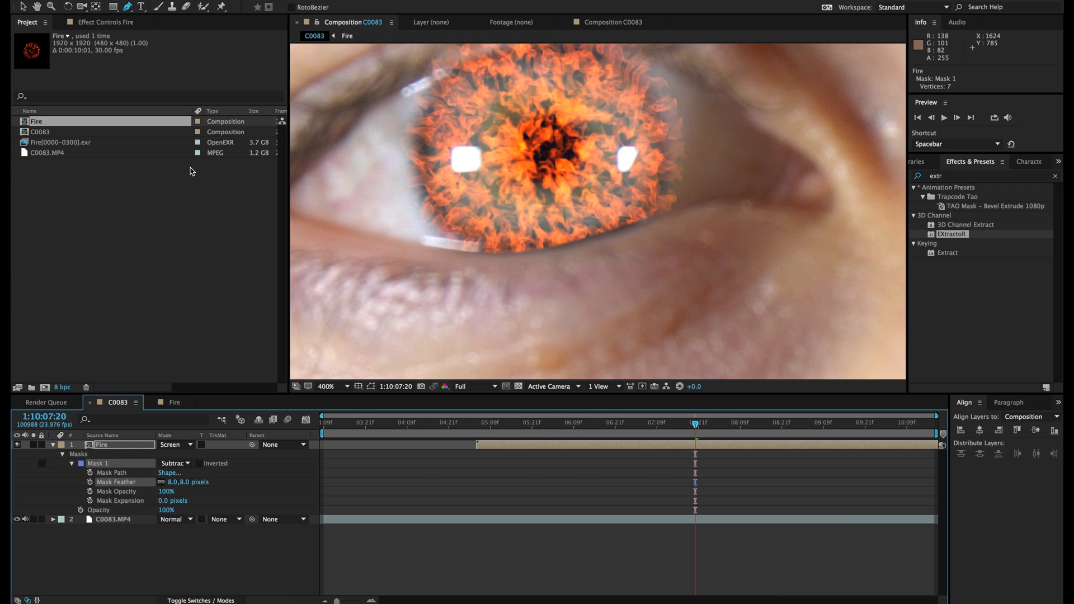
- Fine-tune the lower eyelid mask by adjusting its points below the iris and at the inner eye corner
{"action": "key", "text": "v"}
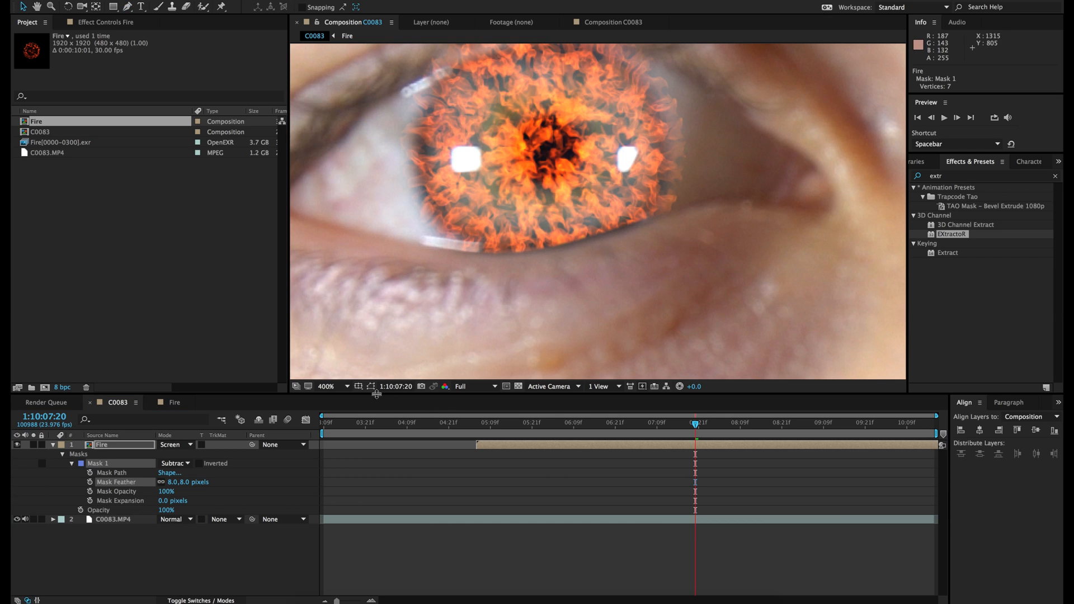
{"action": "left_click", "coordinate": [371, 386]}
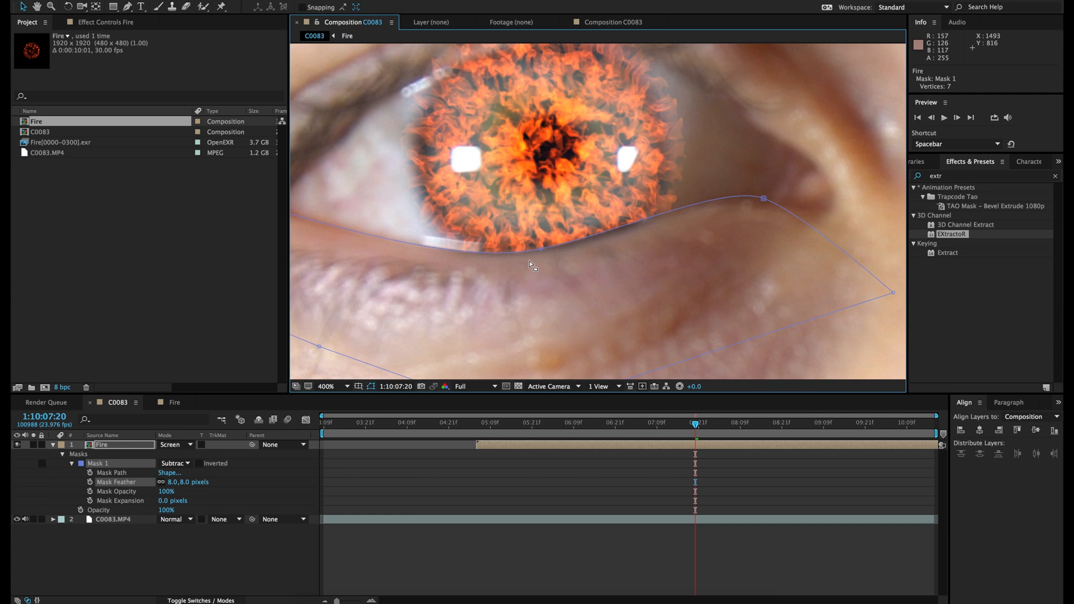
{"action": "left_click", "coordinate": [542, 253]}
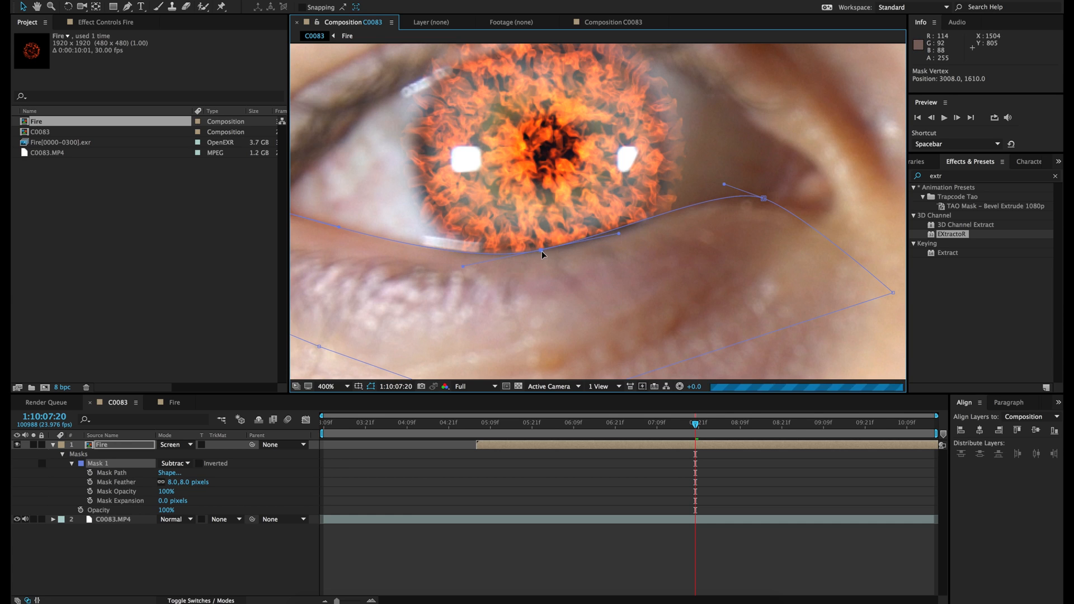
{"action": "left_click", "coordinate": [764, 199]}
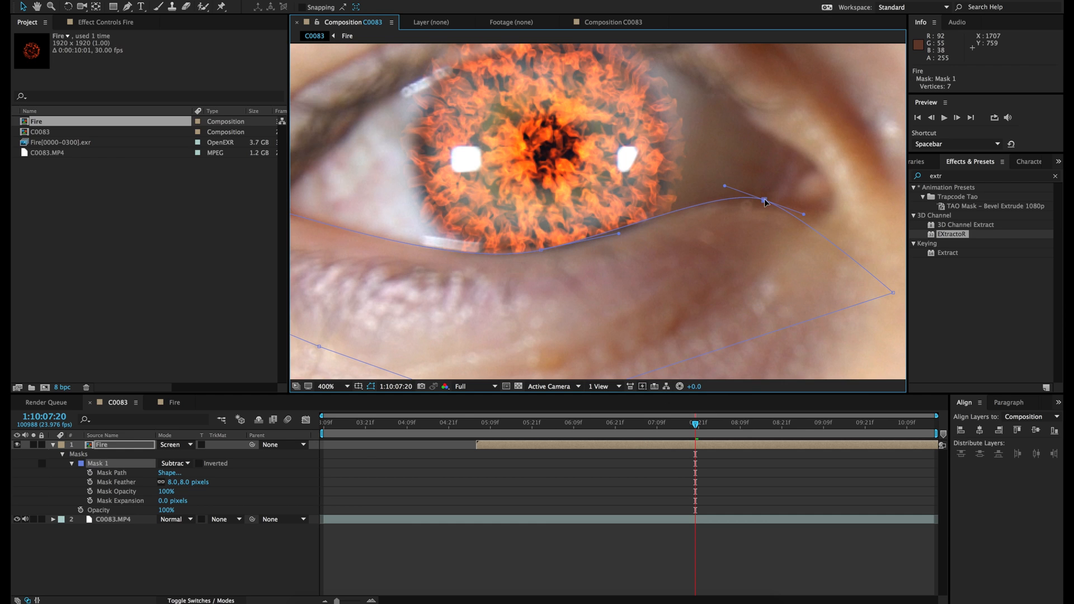
{"action": "left_click", "coordinate": [604, 478]}
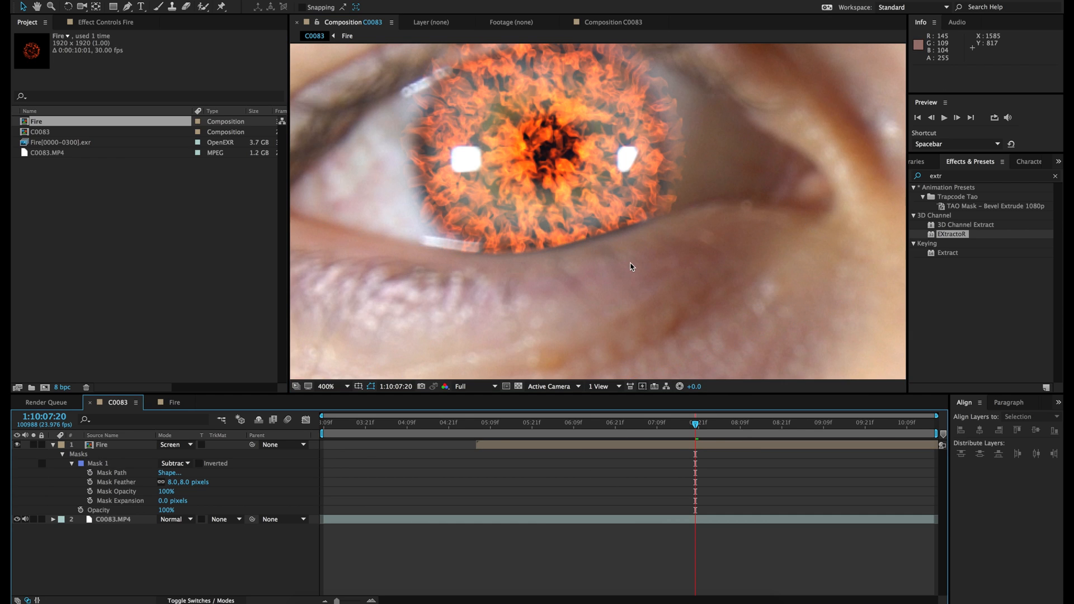
- Set the lower eyelid mask's feather to 14 pixels and deselect the Fire layer
{"action": "key", "text": "comma"}
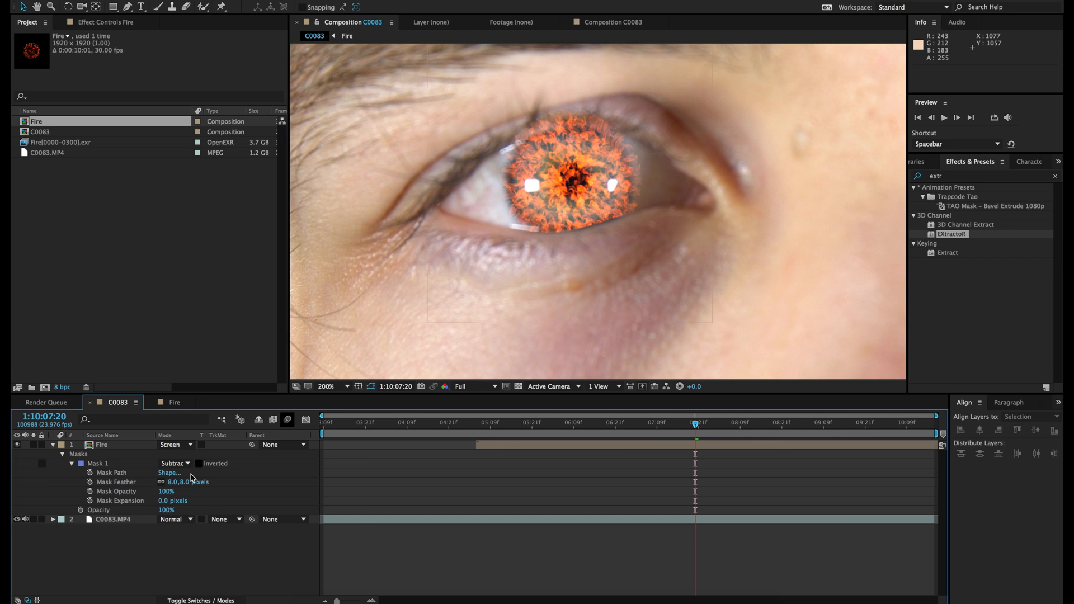
{"action": "left_click", "coordinate": [186, 481]}
{"action": "type", "text": "14"}
{"action": "key", "text": "Return"}
{"action": "left_click", "coordinate": [534, 470]}
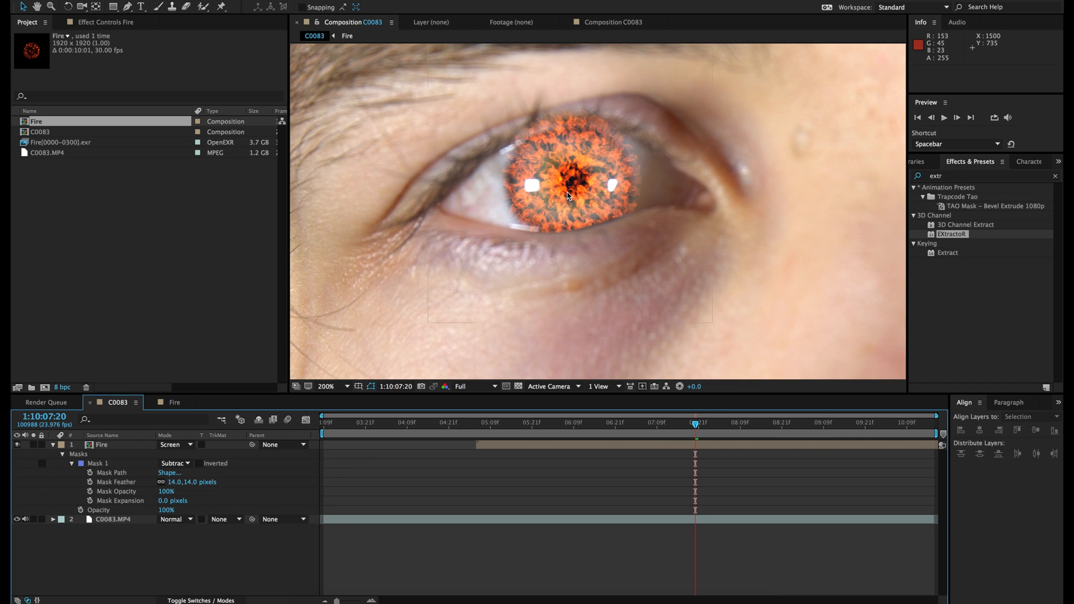
- Draw a closed eight-point Pen mask on the Fire layer, following the upper eyelid's edge and enclosing the lid above it
{"action": "scroll", "coordinate": [567, 196], "scroll_direction": "up", "scroll_amount": 1}
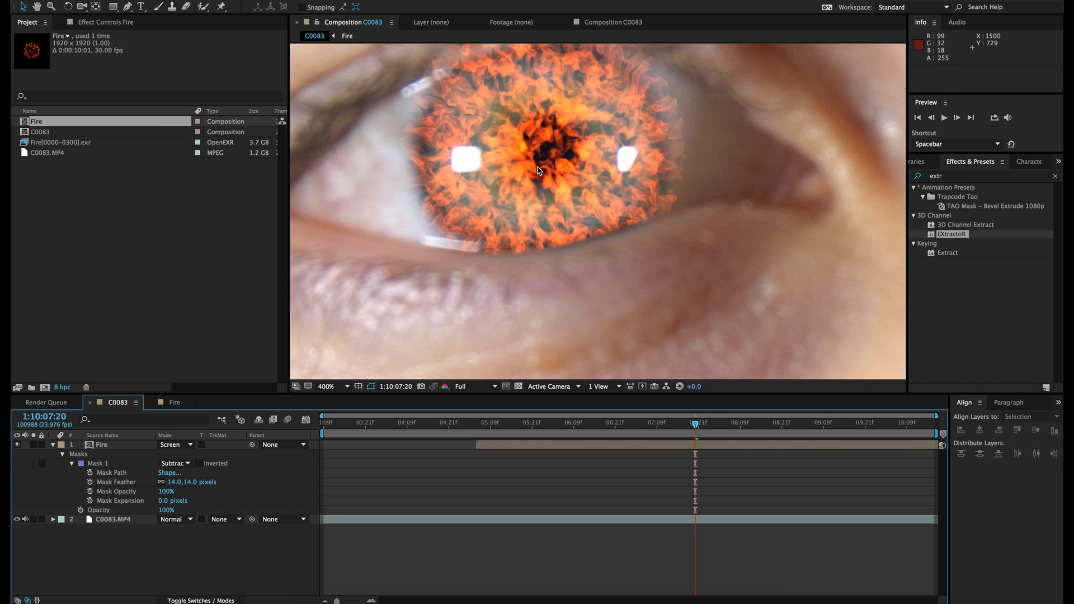
{"action": "key", "text": "space"}
{"action": "left_click_drag", "start_coordinate": [496, 130], "coordinate": [535, 208]}
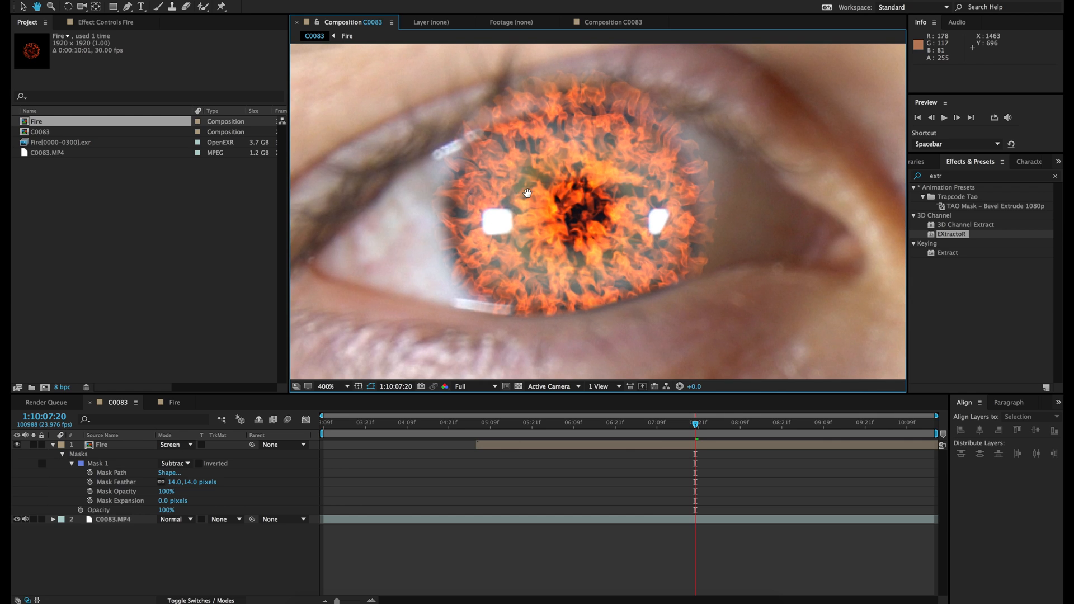
{"action": "left_click", "coordinate": [102, 446]}
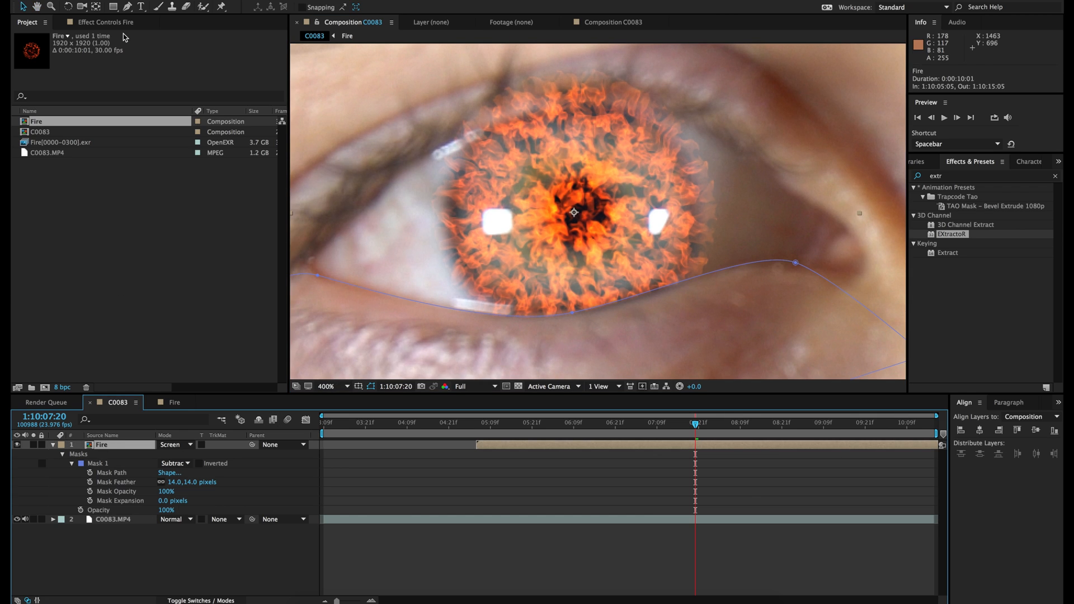
{"action": "left_click", "coordinate": [128, 7]}
{"action": "left_click_drag", "start_coordinate": [350, 199], "coordinate": [405, 163]}
{"action": "left_click_drag", "start_coordinate": [492, 124], "coordinate": [525, 119]}
{"action": "left_click_drag", "start_coordinate": [641, 104], "coordinate": [692, 117]}
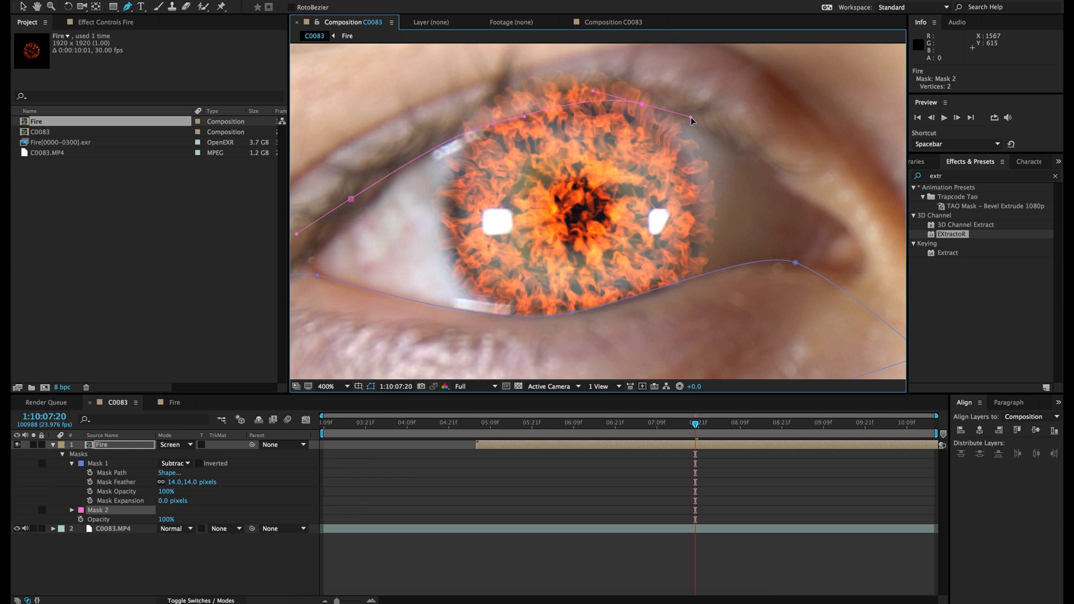
{"action": "left_click_drag", "start_coordinate": [774, 176], "coordinate": [799, 193]}
{"action": "key", "text": "comma"}
{"action": "left_click", "coordinate": [721, 147]}
{"action": "left_click", "coordinate": [652, 84]}
{"action": "left_click", "coordinate": [546, 103]}
{"action": "left_click", "coordinate": [455, 136]}
{"action": "left_click", "coordinate": [475, 206]}
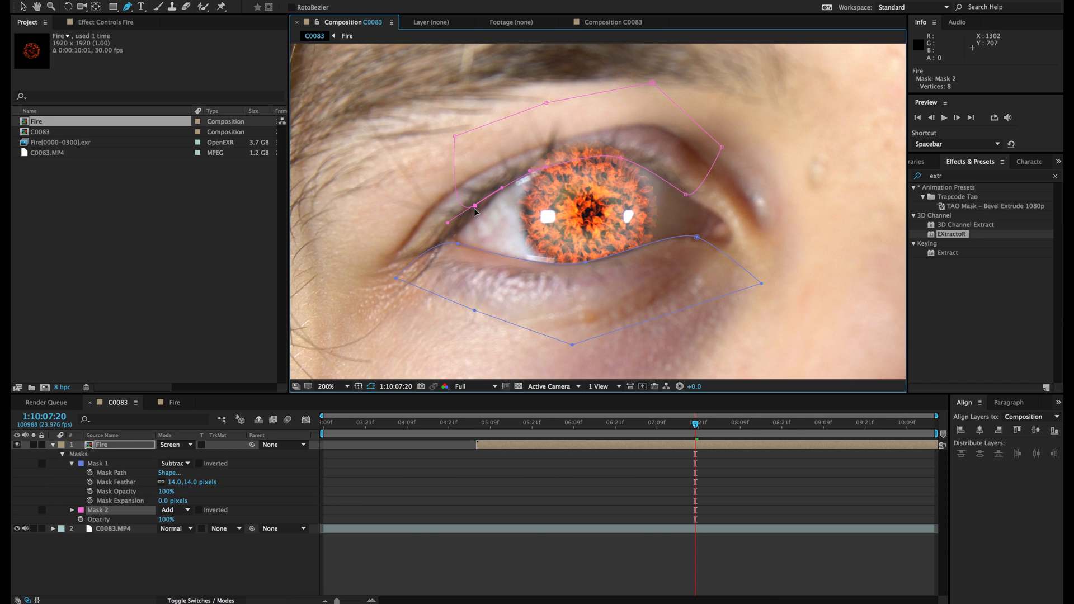
- Set the upper eyelid mask to Subtract with a 16-pixel feather, and check it with the mask outlines hidden
{"action": "left_click", "coordinate": [171, 510]}
{"action": "left_click", "coordinate": [185, 542]}
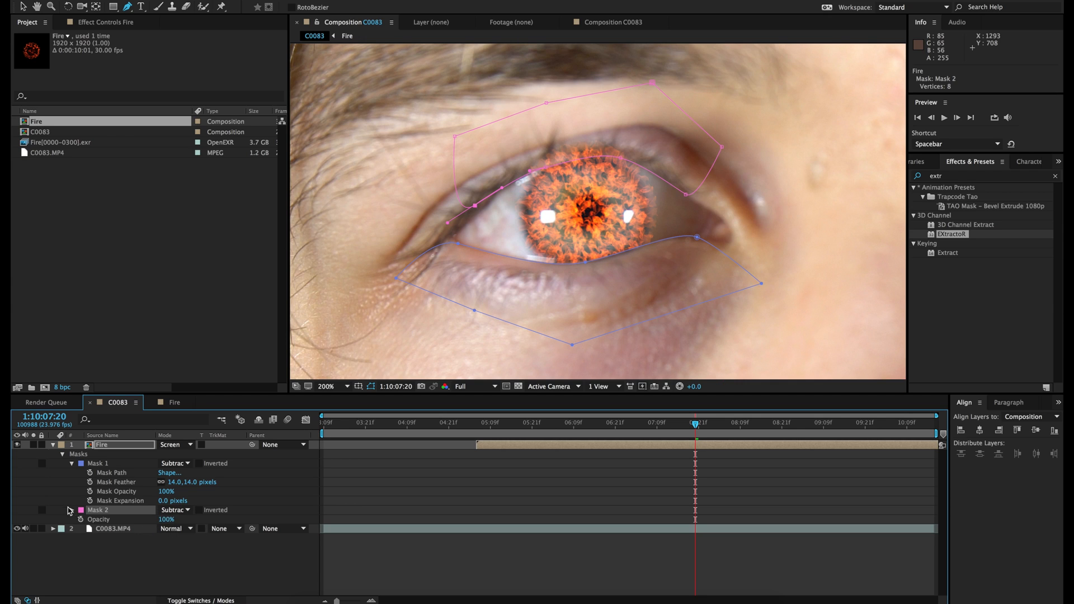
{"action": "left_click", "coordinate": [71, 510]}
{"action": "left_click", "coordinate": [188, 531]}
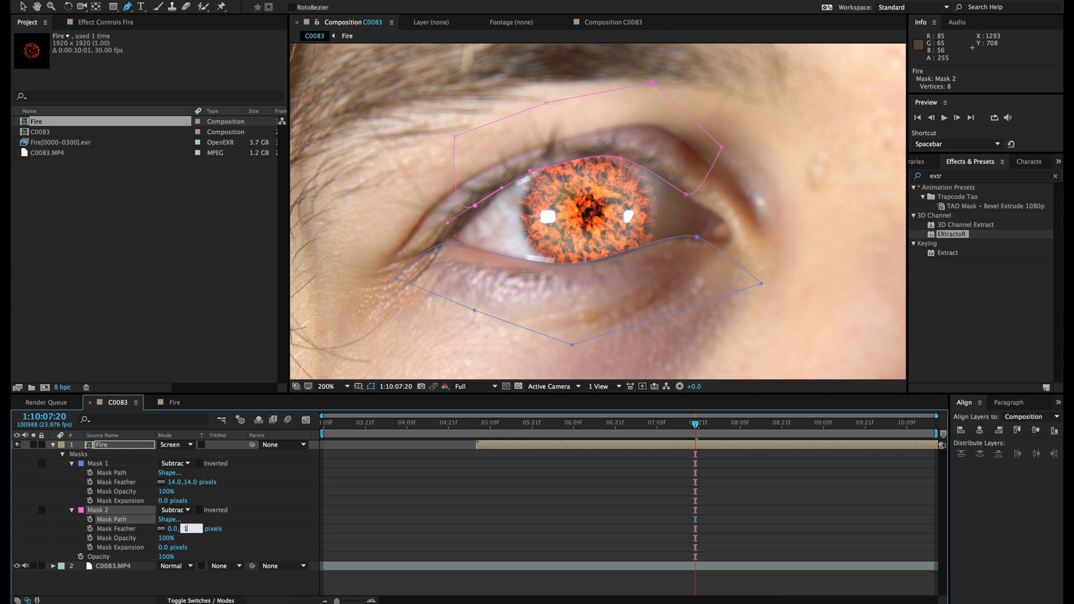
{"action": "type", "text": "16"}
{"action": "key", "text": "Return"}
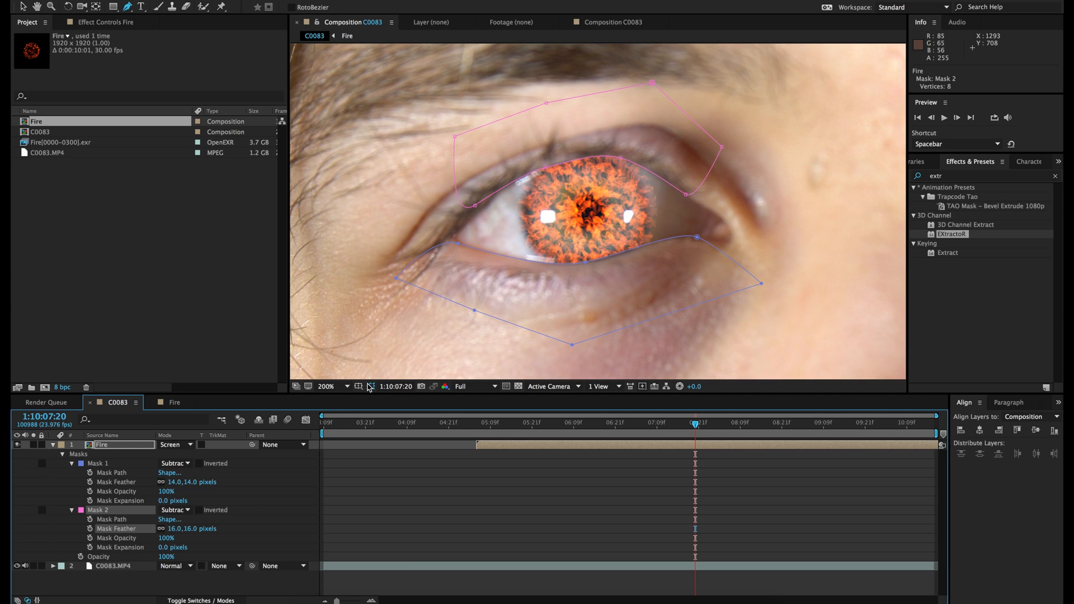
{"action": "left_click", "coordinate": [371, 386]}
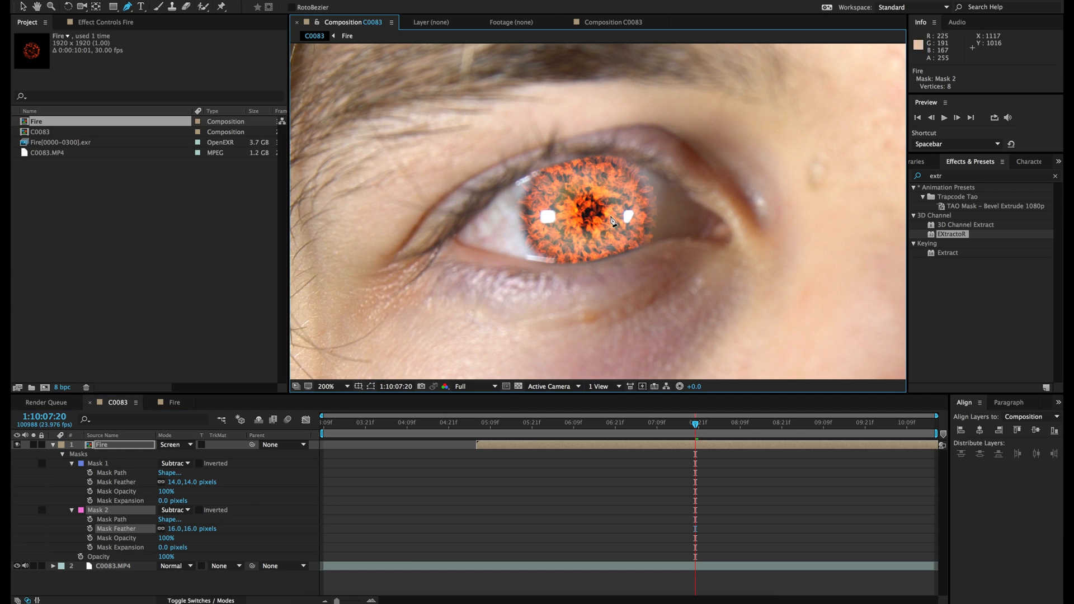
{"action": "scroll", "coordinate": [608, 269], "scroll_direction": "down", "scroll_amount": 4}
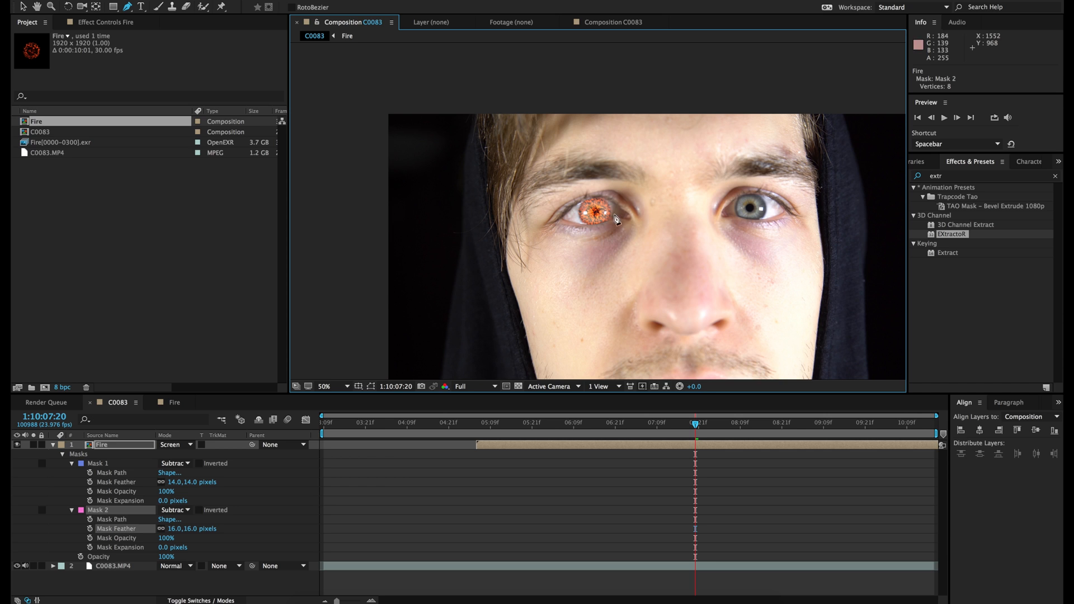
{"action": "scroll", "coordinate": [600, 223], "scroll_direction": "up", "scroll_amount": 4}
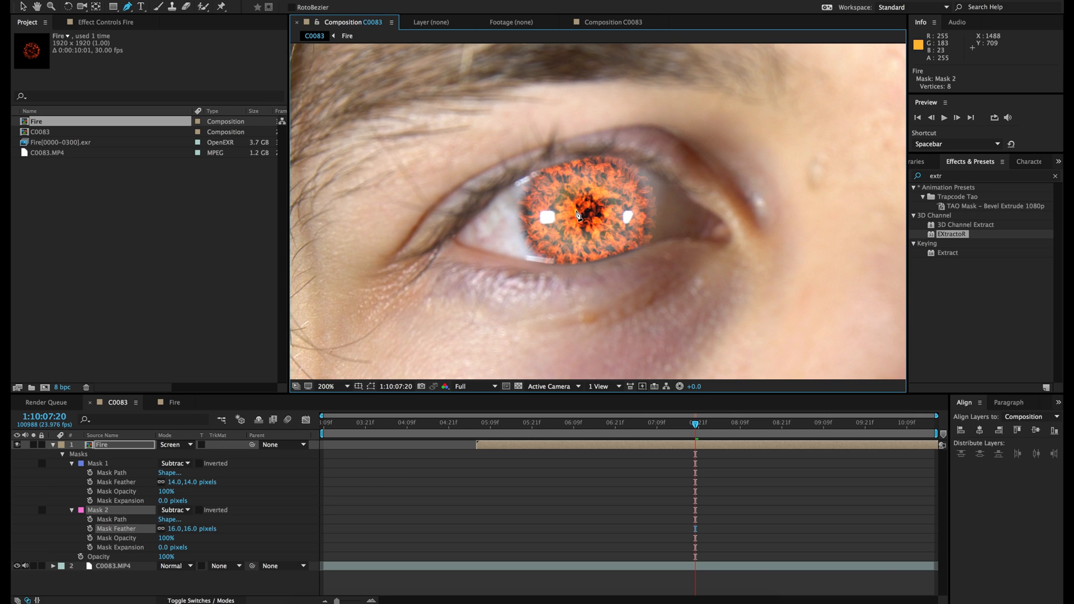
- Draw a circular Ellipse mask around the pupil on the Fire layer, with the layer temporarily hidden while drawing
{"action": "left_click", "coordinate": [17, 446]}
{"action": "left_click_drag", "start_coordinate": [116, 11], "coordinate": [165, 34]}
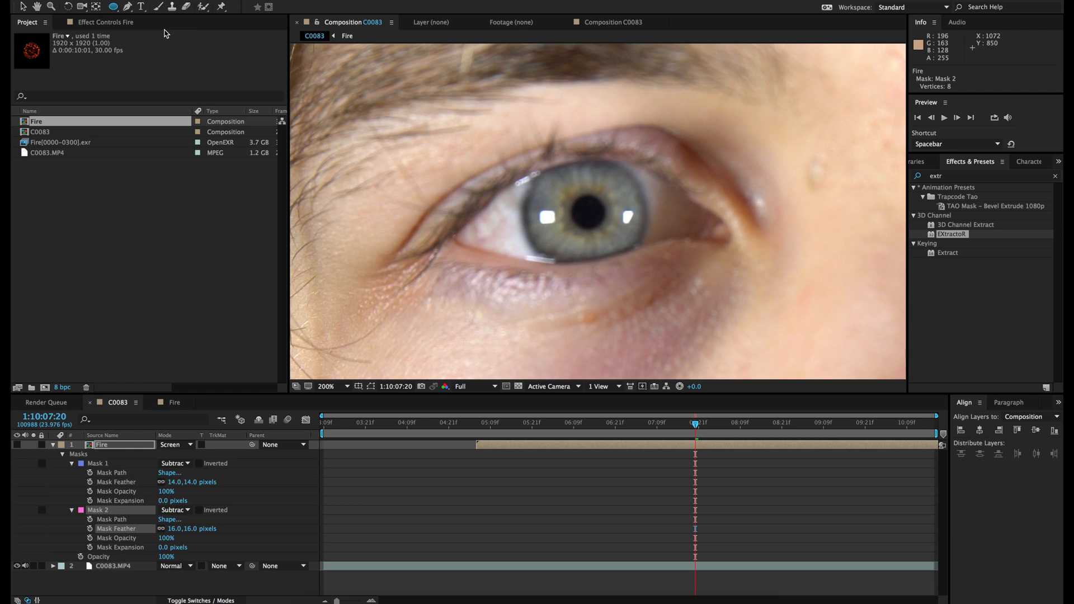
{"action": "left_click", "coordinate": [110, 447]}
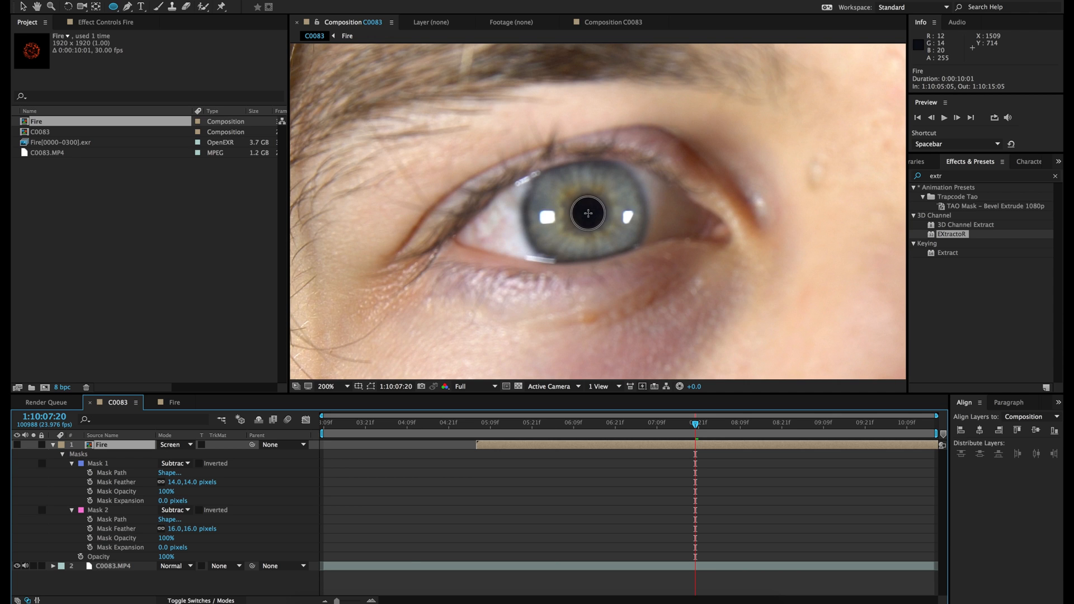
{"action": "left_click_drag", "start_coordinate": [598, 219], "coordinate": [608, 226]}
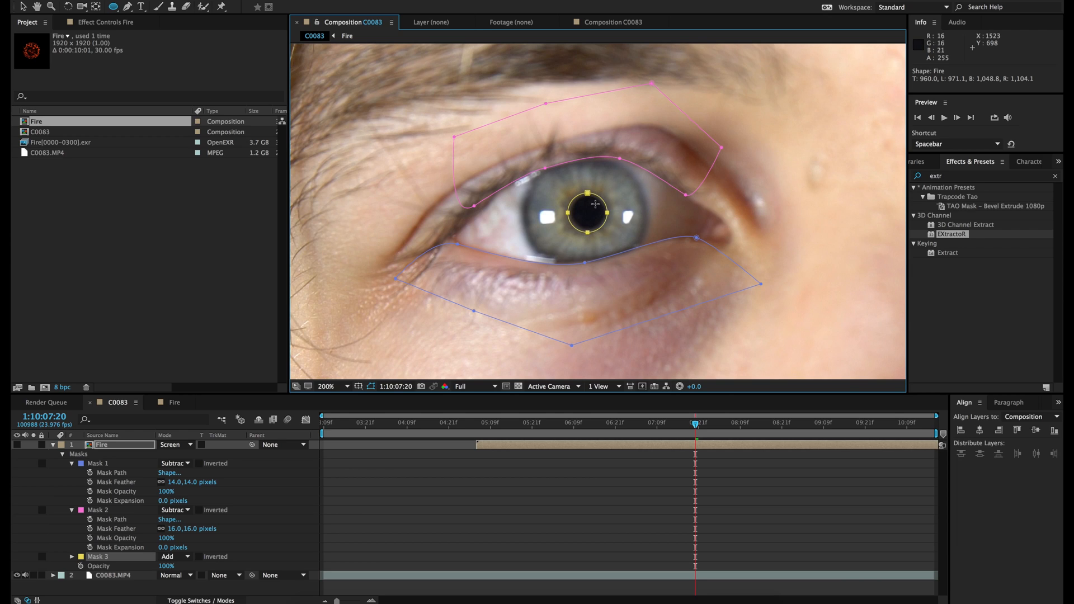
{"action": "left_click", "coordinate": [17, 445]}
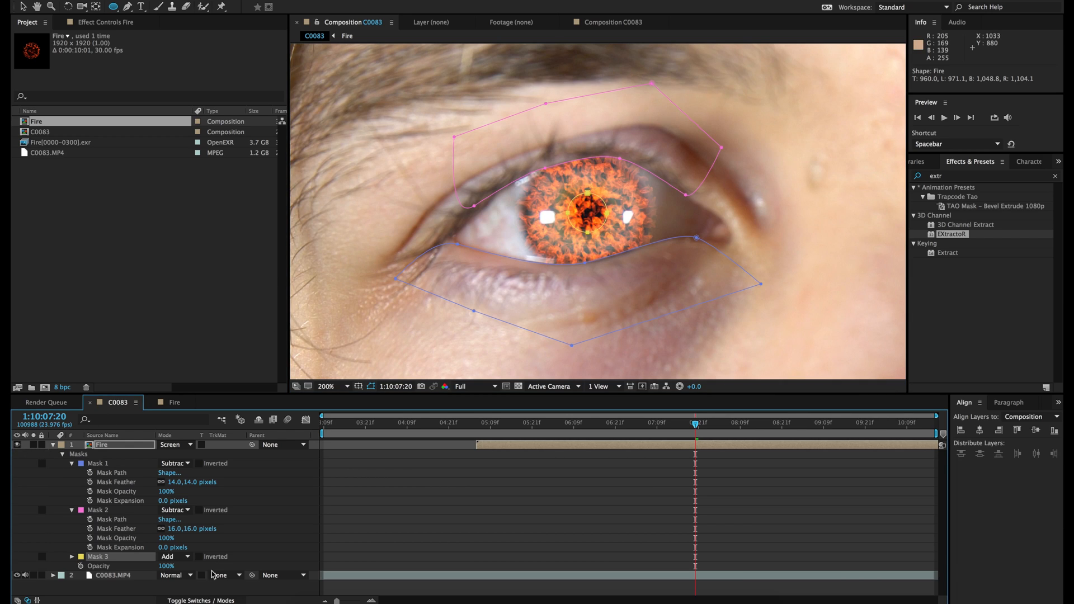
- Set the pupil mask to Subtract and hide the mask outlines
{"action": "left_click", "coordinate": [169, 556]}
{"action": "left_click", "coordinate": [180, 558]}
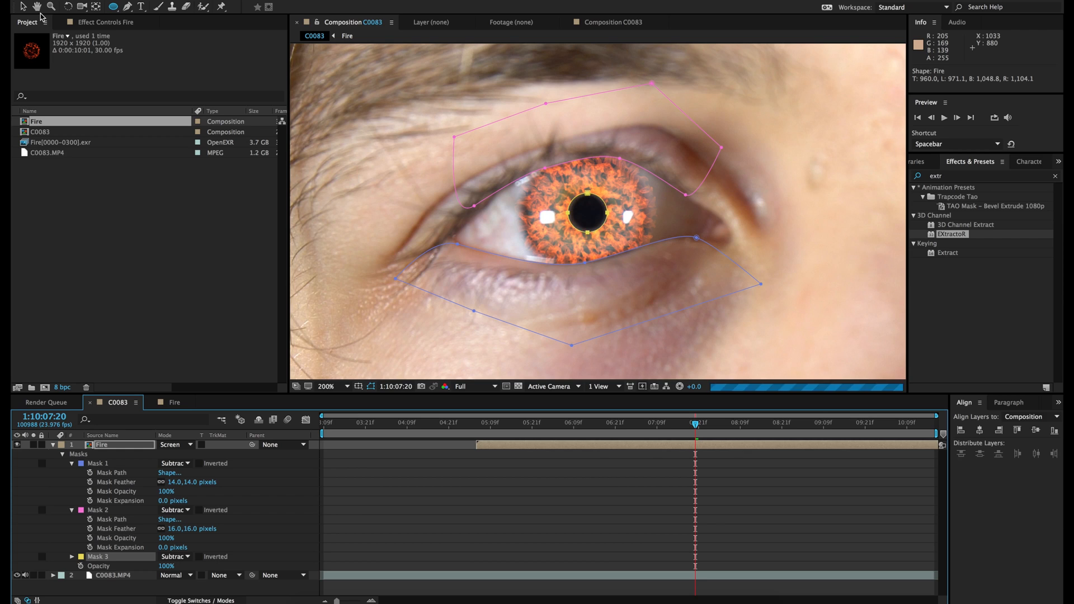
{"action": "left_click", "coordinate": [23, 7]}
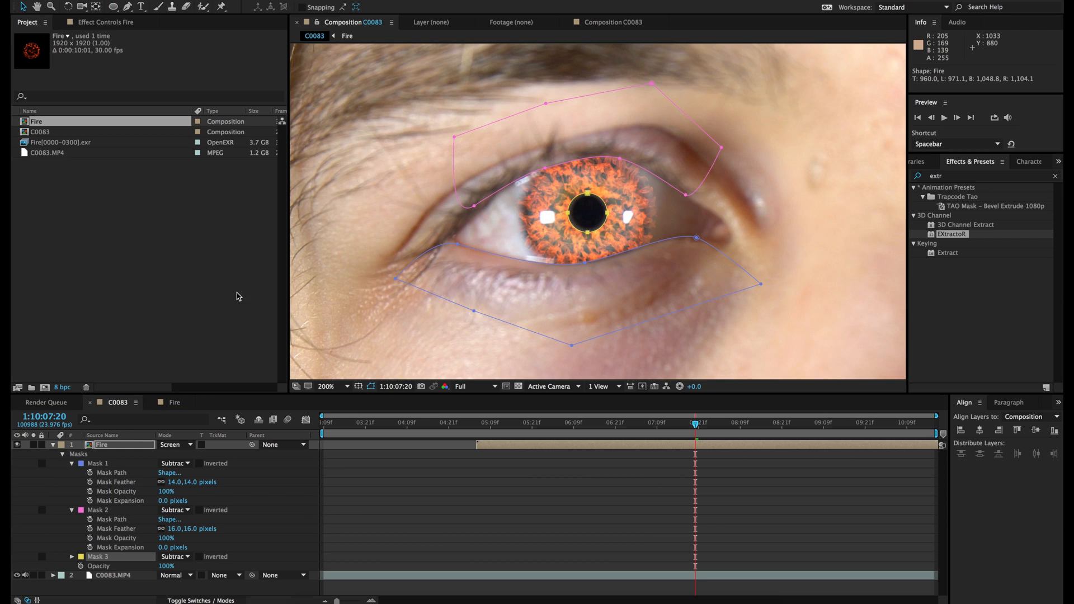
{"action": "left_click", "coordinate": [371, 387]}
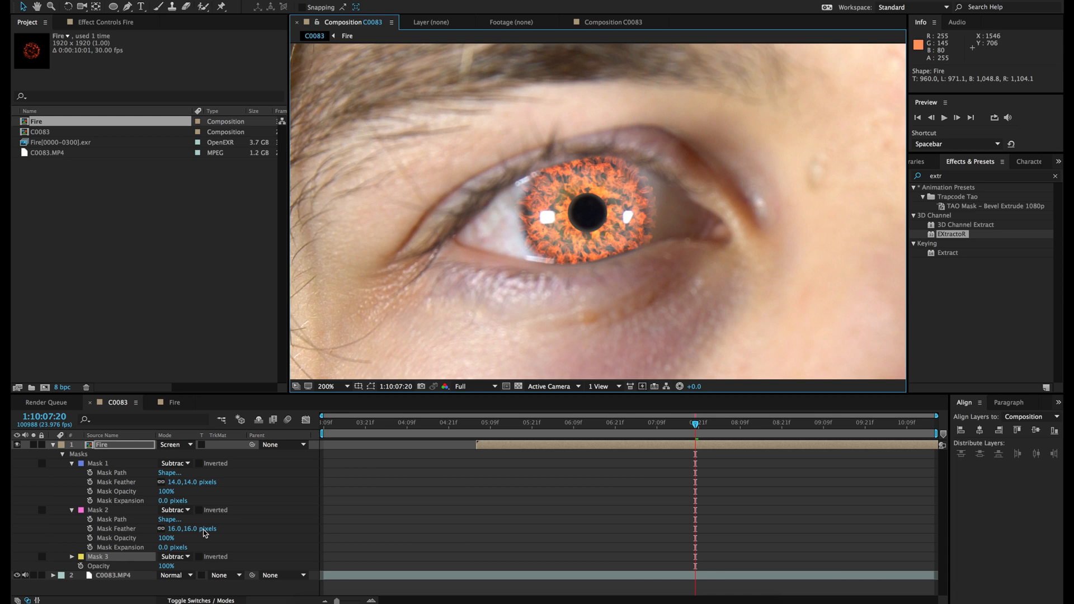
- Set the pupil mask's feather to 83 pixels and its expansion to 20 pixels, and check the eye against the whole face
{"action": "left_click", "coordinate": [72, 557]}
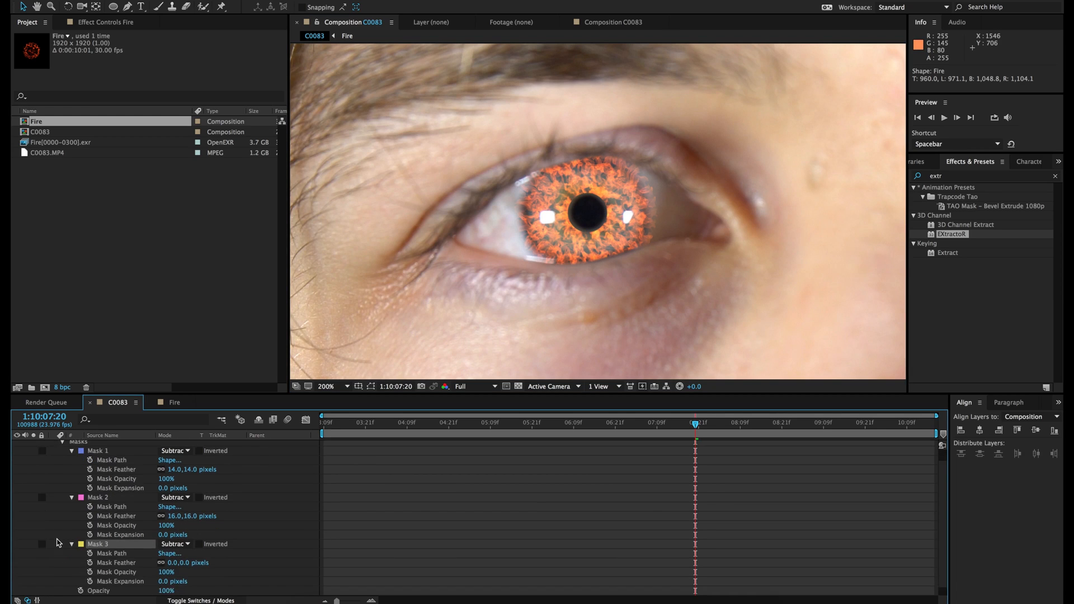
{"action": "left_click_drag", "start_coordinate": [185, 560], "coordinate": [230, 558]}
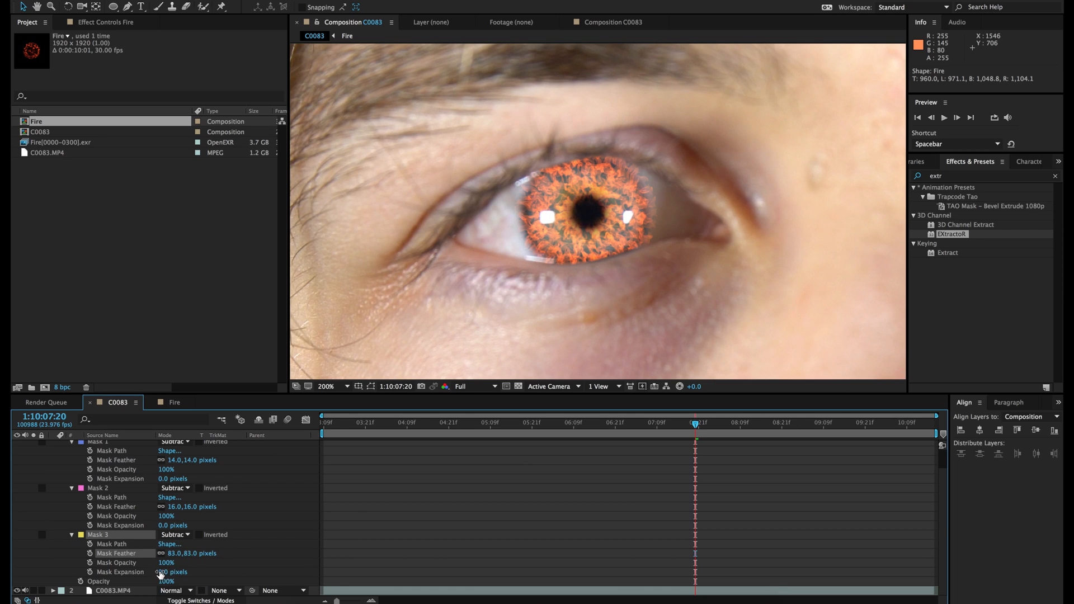
{"action": "left_click_drag", "start_coordinate": [161, 577], "coordinate": [173, 577]}
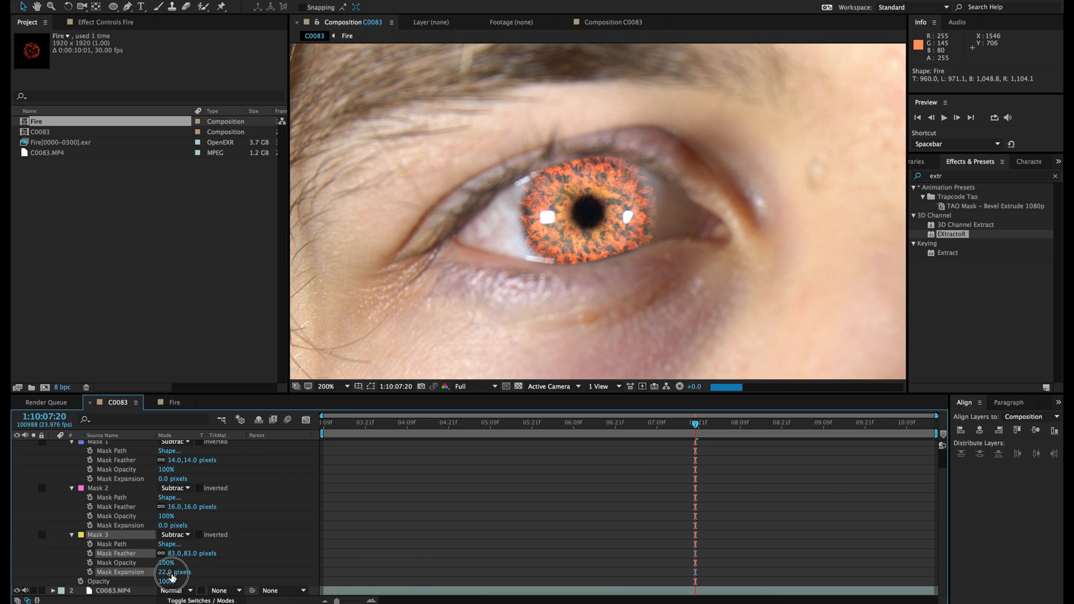
{"action": "left_click_drag", "start_coordinate": [172, 577], "coordinate": [170, 577]}
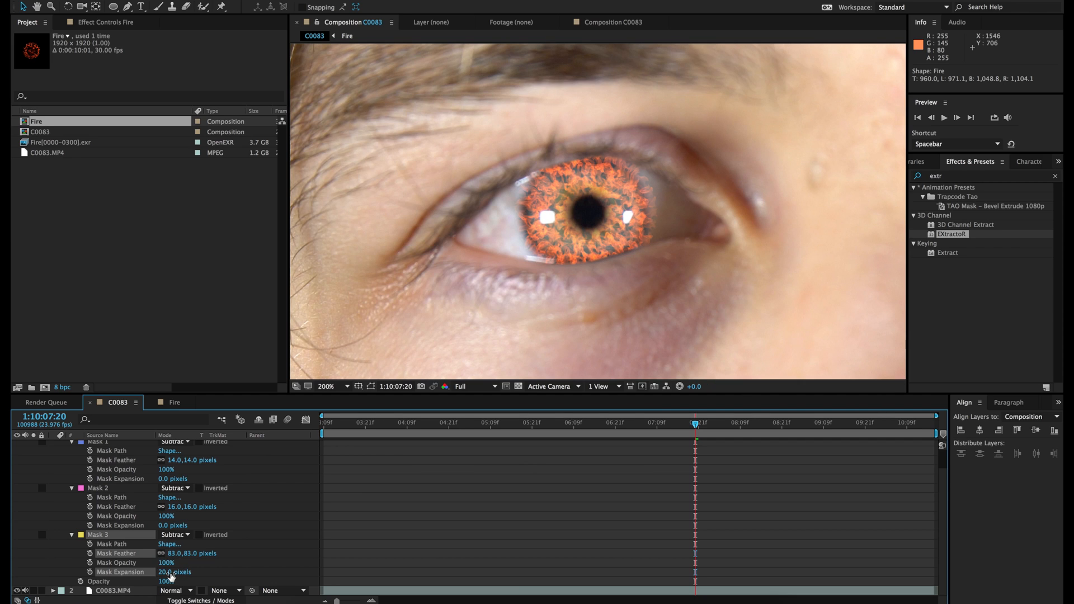
{"action": "scroll", "coordinate": [513, 277], "scroll_direction": "down", "scroll_amount": 2}
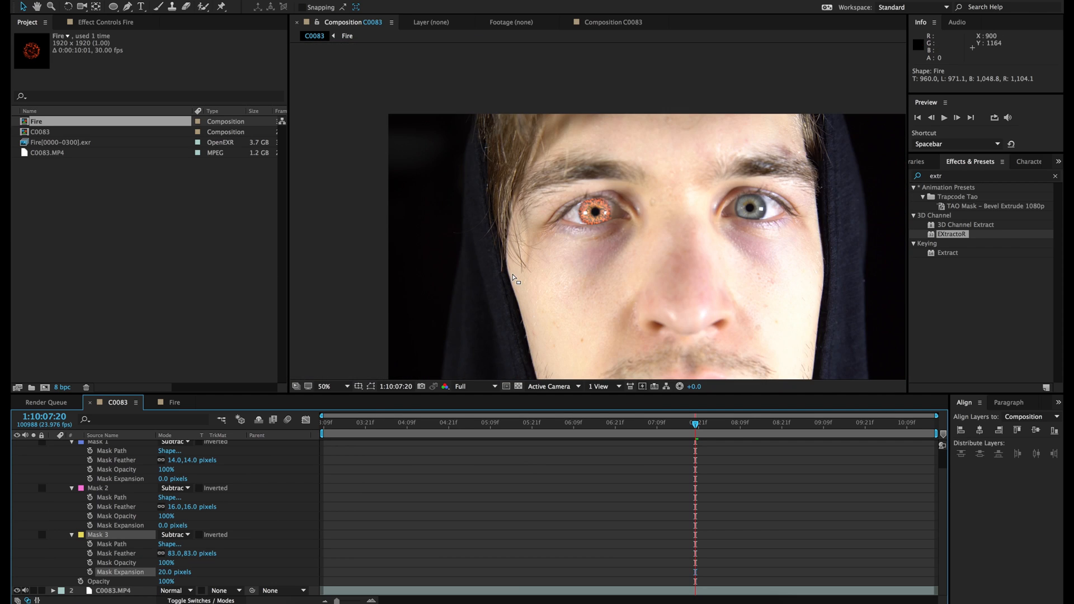
{"action": "scroll", "coordinate": [596, 212], "scroll_direction": "up", "scroll_amount": 4}
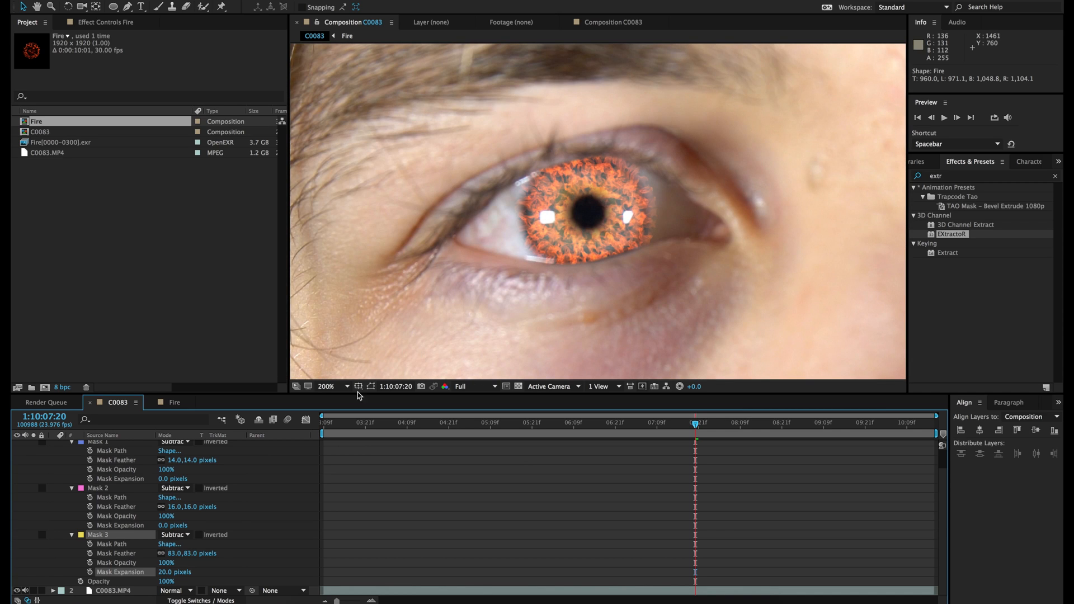
- Set the pupil mask's feather to 113 pixels and its expansion to 38 pixels, and check the eye against the whole face
{"action": "mouse_move", "coordinate": [191, 554]}
{"action": "left_mouse_down"}
{"action": "mouse_move", "coordinate": [216, 557]}
{"action": "mouse_move", "coordinate": [173, 576]}
{"action": "mouse_move", "coordinate": [186, 556]}
{"action": "left_mouse_up"}
{"action": "scroll", "coordinate": [524, 342], "scroll_direction": "down", "scroll_amount": 4}
{"action": "scroll", "coordinate": [570, 224], "scroll_direction": "up", "scroll_amount": 2}
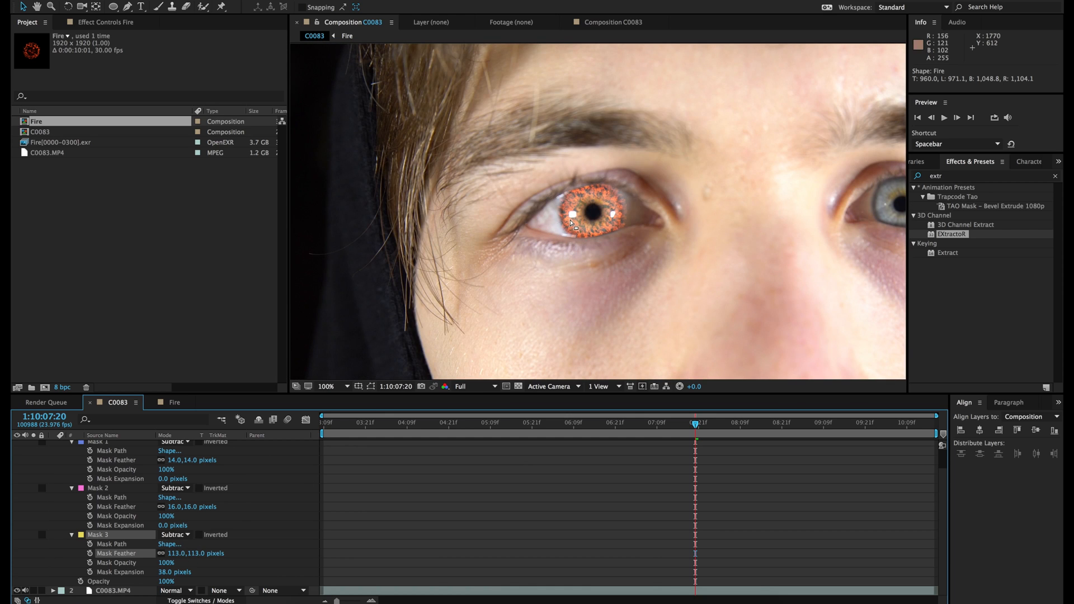
{"action": "scroll", "coordinate": [566, 221], "scroll_direction": "up", "scroll_amount": 1}
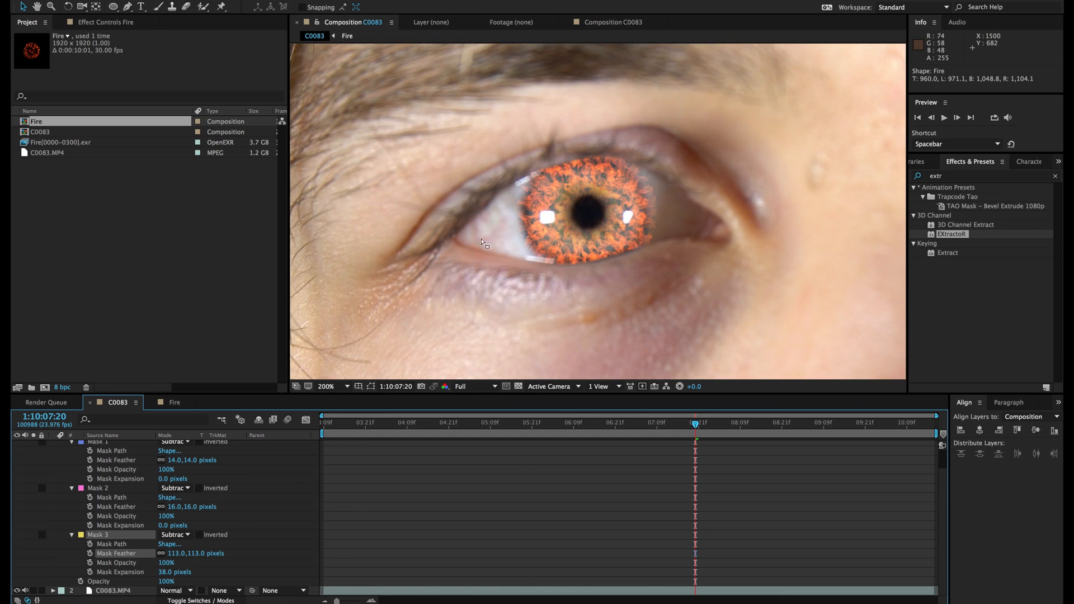
- Add a full-size Ellipse mask to the Fire layer, show the mask outlines, and set the new mask to Intersect
{"action": "scroll", "coordinate": [109, 462], "scroll_direction": "up", "scroll_amount": 2}
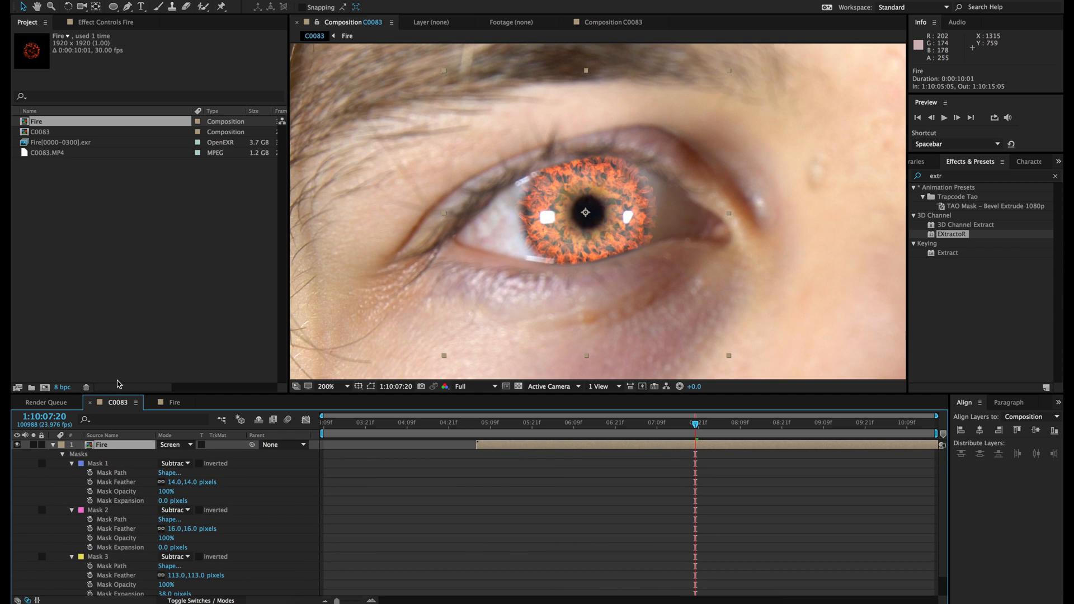
{"action": "double_click", "coordinate": [114, 8]}
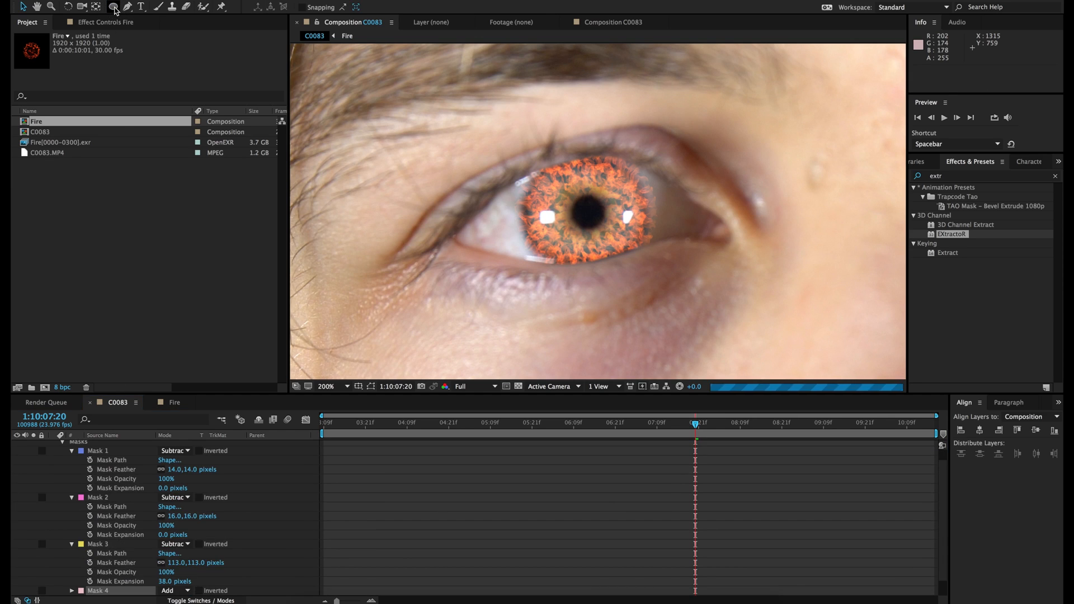
{"action": "left_click", "coordinate": [370, 387]}
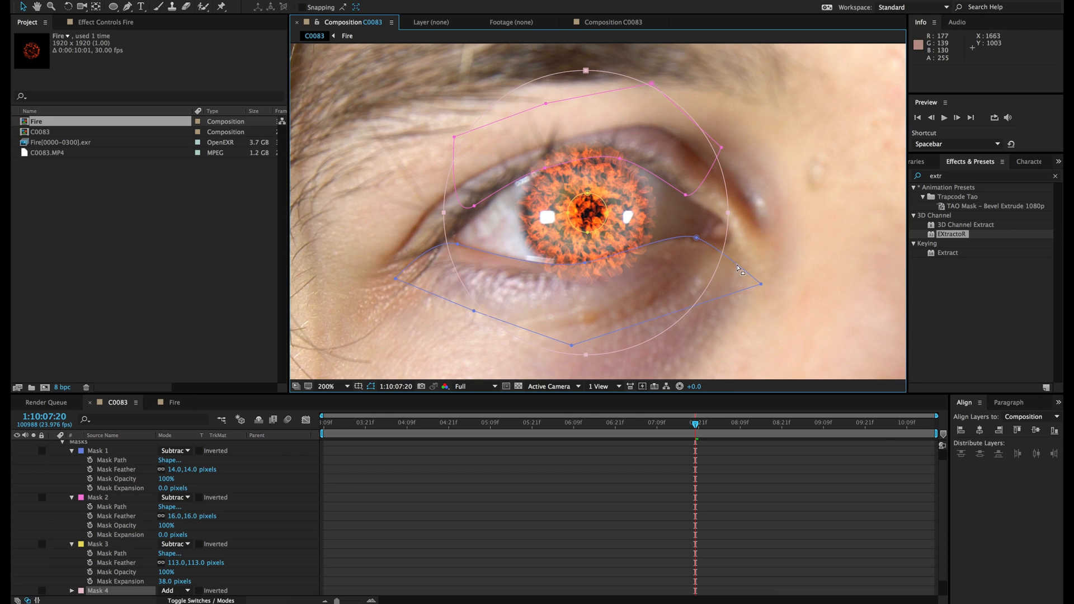
{"action": "scroll", "coordinate": [134, 566], "scroll_direction": "down", "scroll_amount": 1}
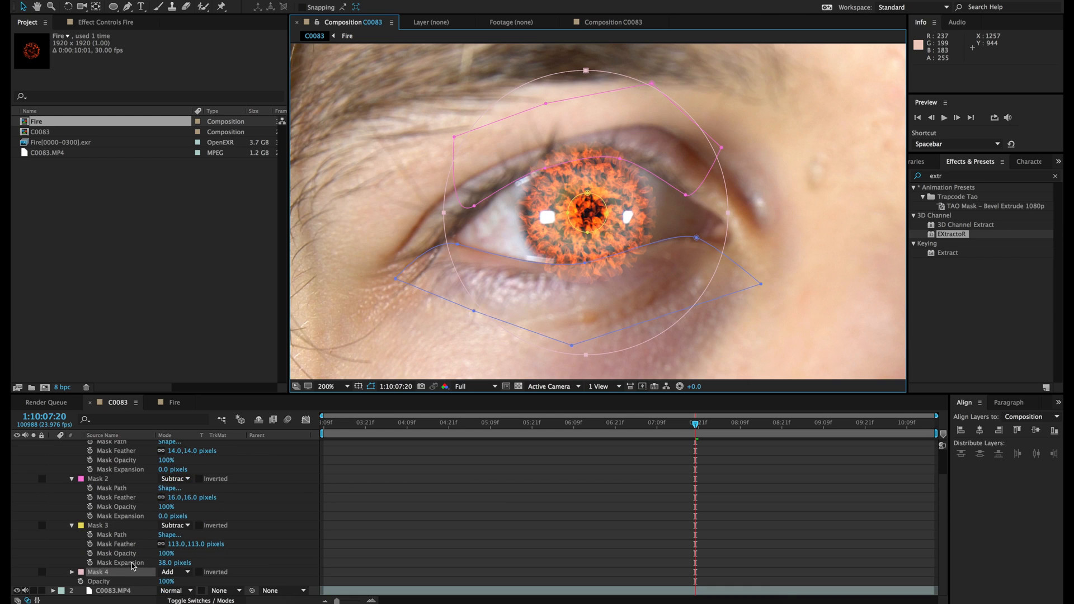
{"action": "left_click", "coordinate": [179, 572]}
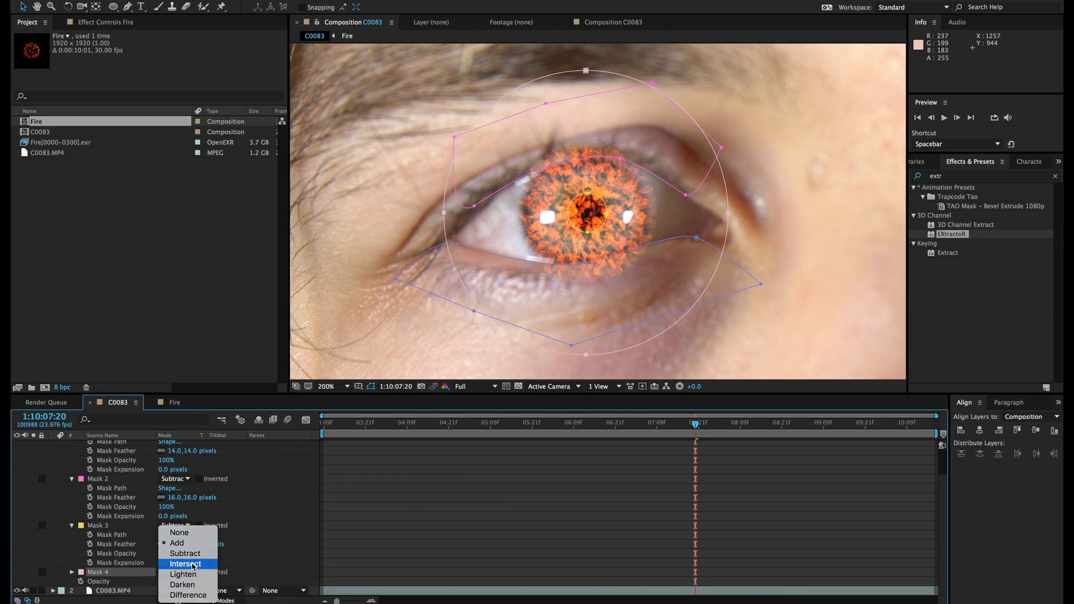
{"action": "left_click", "coordinate": [192, 565]}
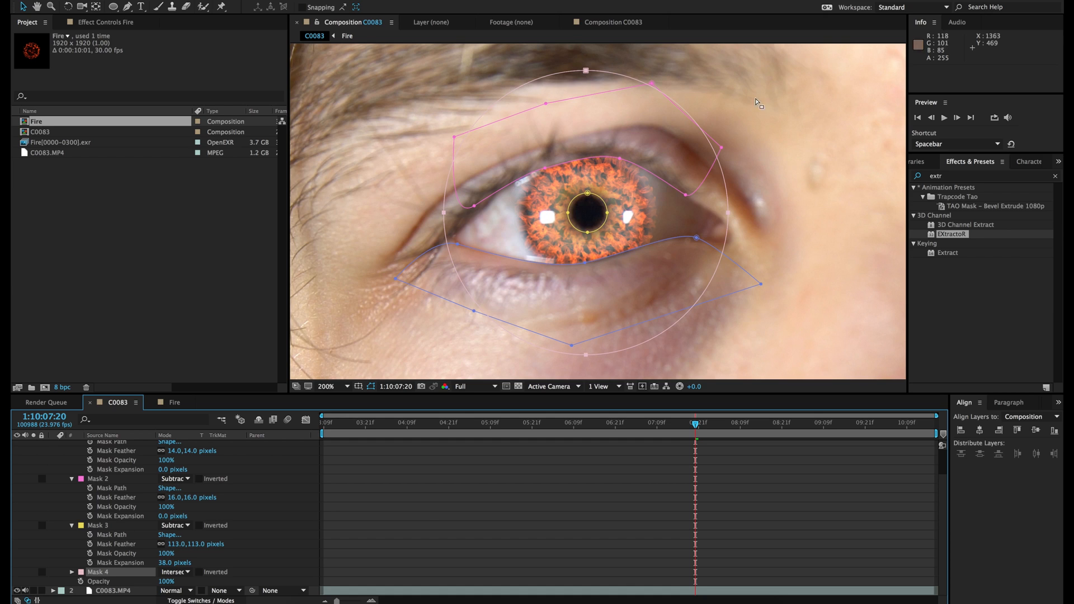
- Set the Intersect mask's feather to 80 pixels and its expansion to -546 pixels, and inspect the iris edge with nothing selected
{"action": "left_click", "coordinate": [72, 572]}
{"action": "left_click_drag", "start_coordinate": [162, 576], "coordinate": [43, 579]}
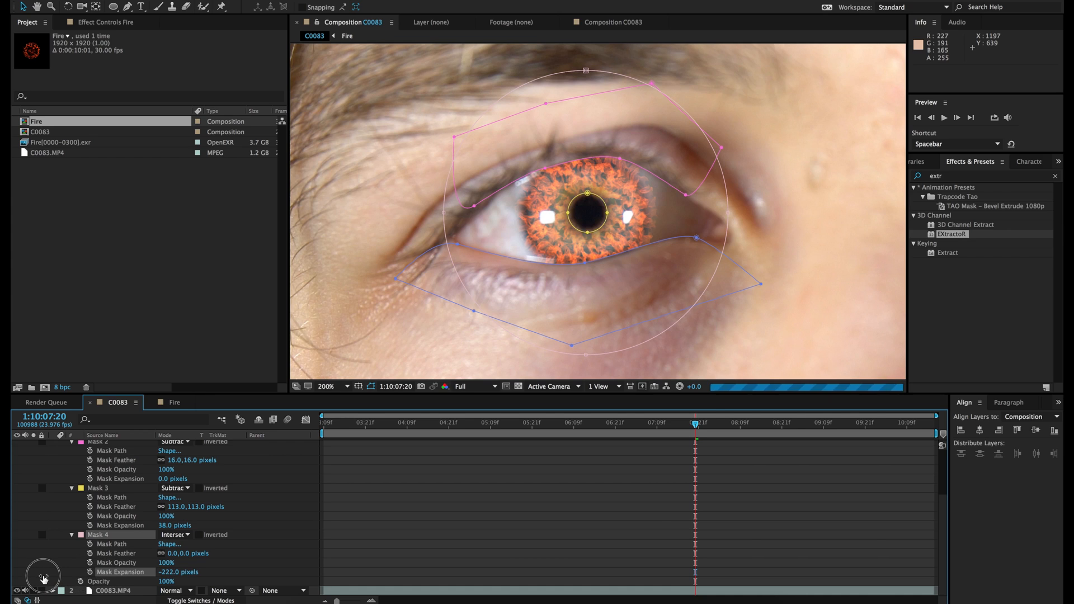
{"action": "left_click_drag", "start_coordinate": [173, 571], "coordinate": [29, 590]}
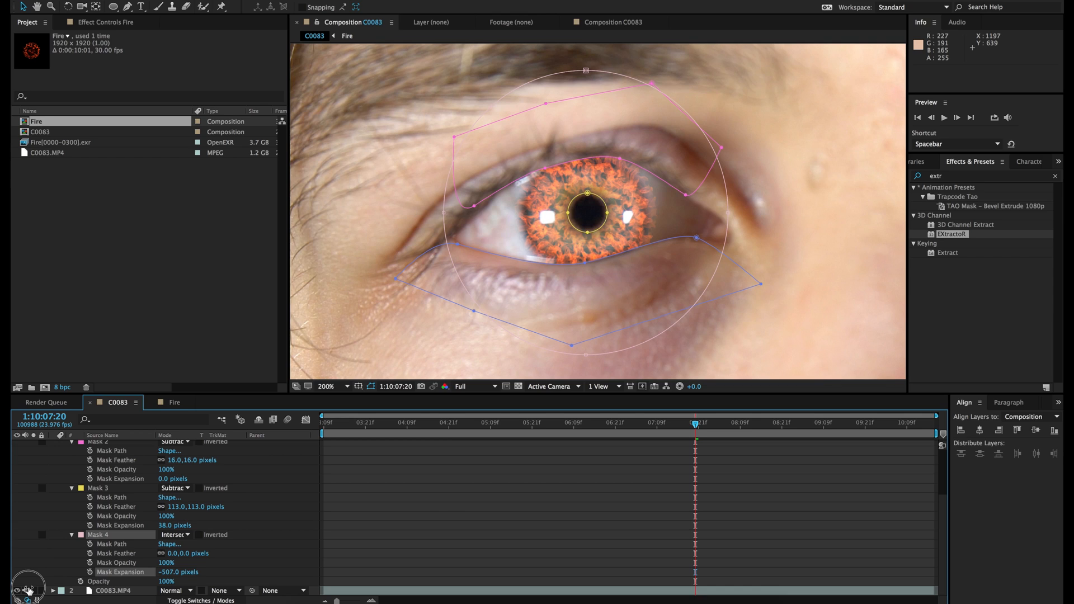
{"action": "mouse_move", "coordinate": [161, 580]}
{"action": "left_mouse_down"}
{"action": "mouse_move", "coordinate": [168, 573]}
{"action": "mouse_move", "coordinate": [144, 581]}
{"action": "mouse_move", "coordinate": [188, 556]}
{"action": "mouse_move", "coordinate": [225, 553]}
{"action": "mouse_move", "coordinate": [192, 554]}
{"action": "mouse_move", "coordinate": [163, 578]}
{"action": "mouse_move", "coordinate": [175, 577]}
{"action": "left_mouse_up"}
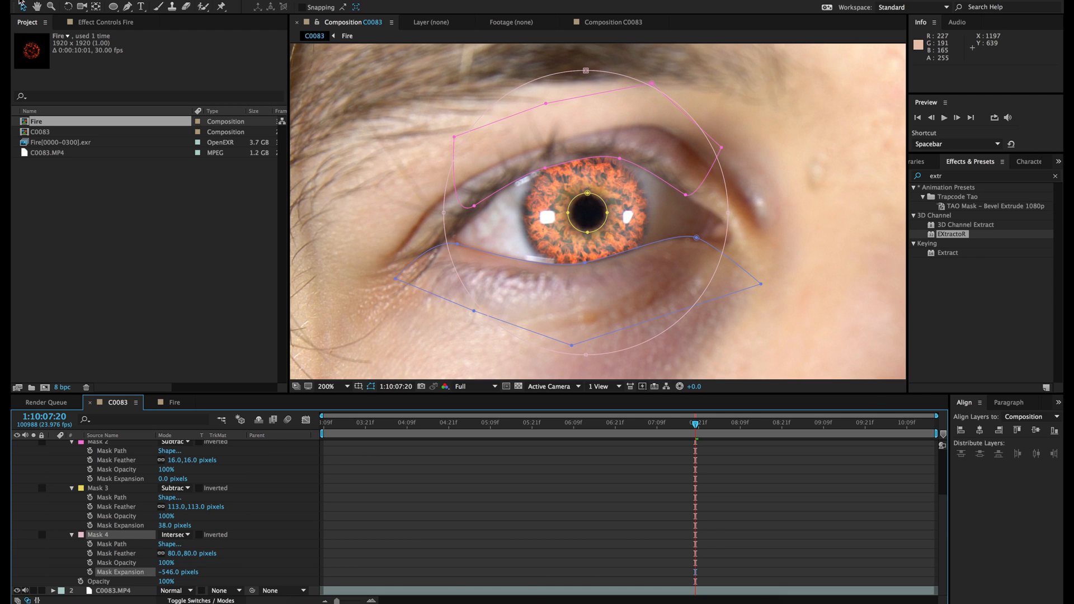
{"action": "left_click", "coordinate": [455, 484]}
{"action": "scroll", "coordinate": [601, 252], "scroll_direction": "down", "scroll_amount": 4}
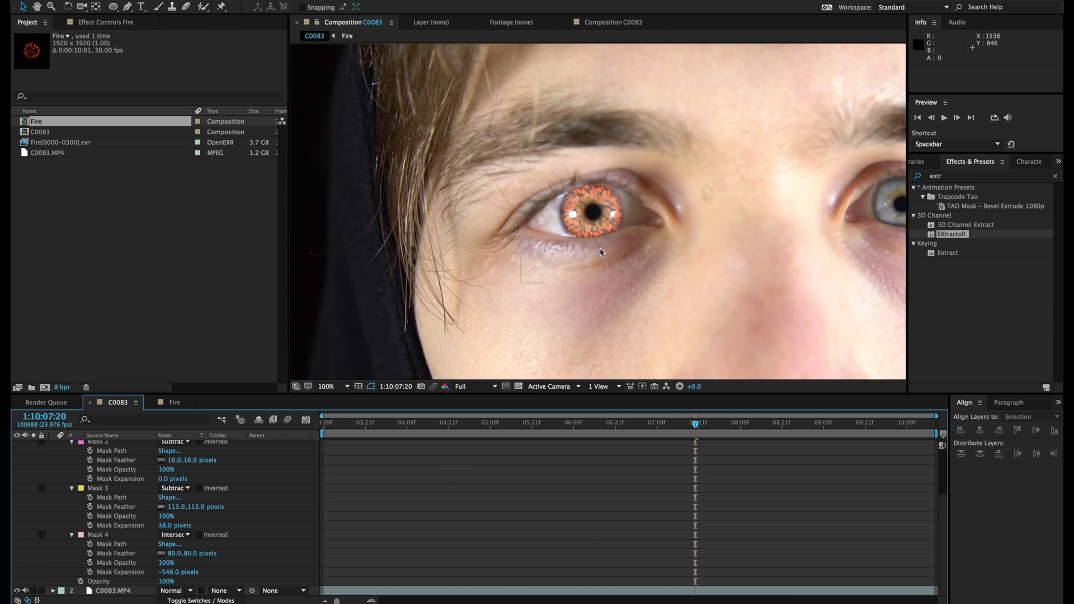
{"action": "scroll", "coordinate": [601, 253], "scroll_direction": "up", "scroll_amount": 2}
{"action": "scroll", "coordinate": [599, 212], "scroll_direction": "up", "scroll_amount": 2}
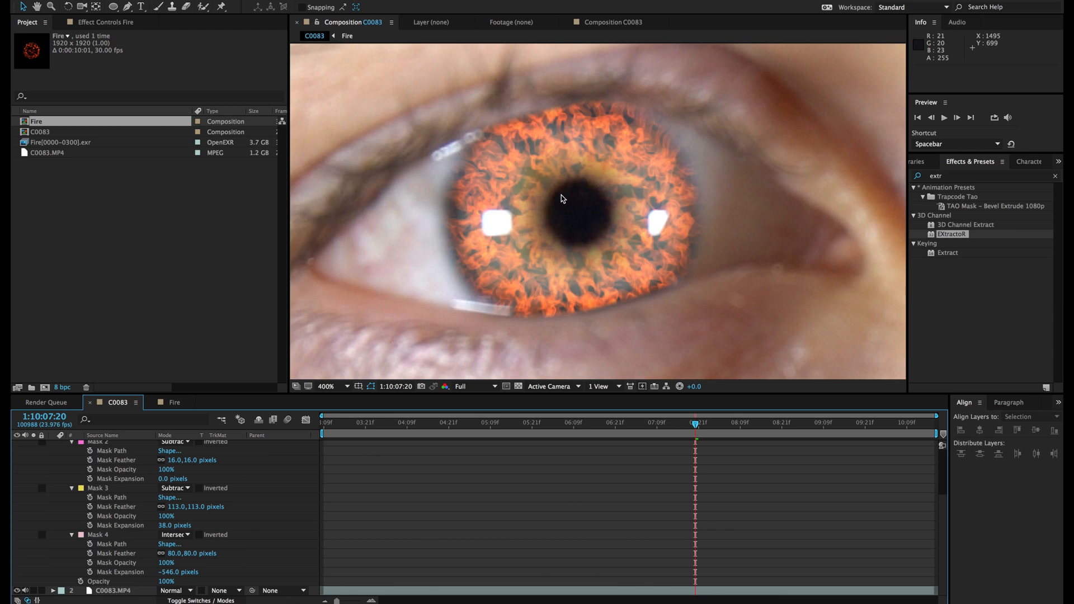
- Enable Mask Path keyframing at 1:10:07:20 for Mask 1 and Mask 2 on the Fire layer
{"action": "scroll", "coordinate": [585, 531], "scroll_direction": "up", "scroll_amount": 3}
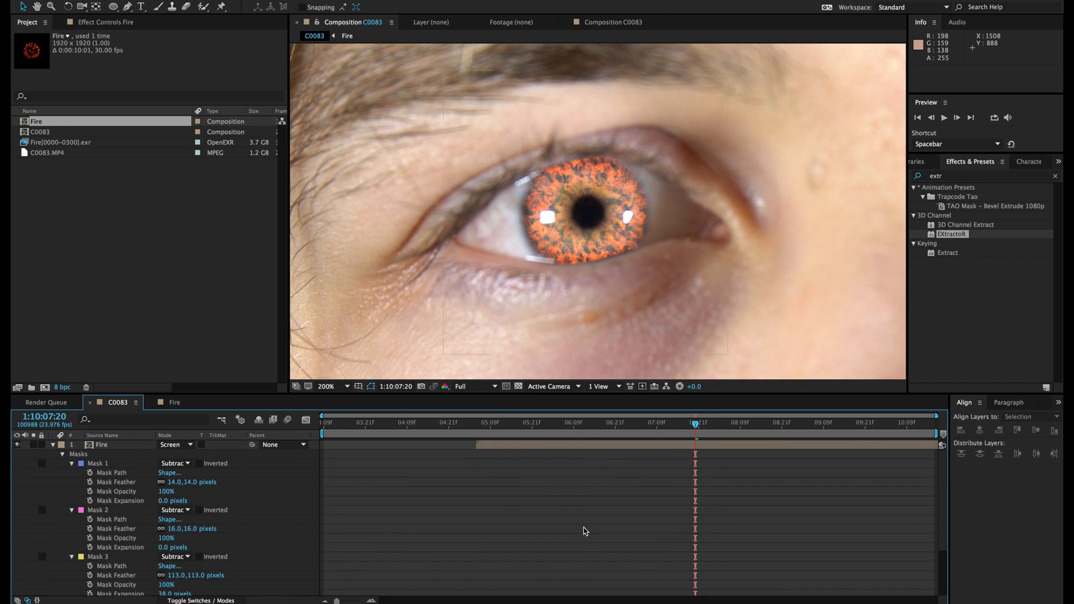
{"action": "left_click", "coordinate": [71, 464]}
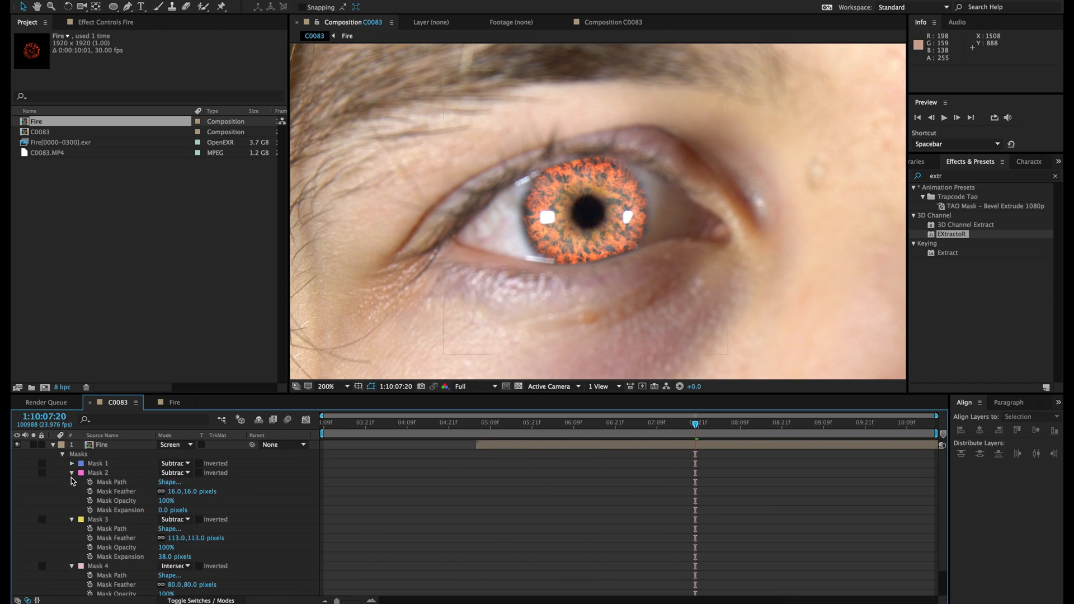
{"action": "left_click", "coordinate": [72, 464]}
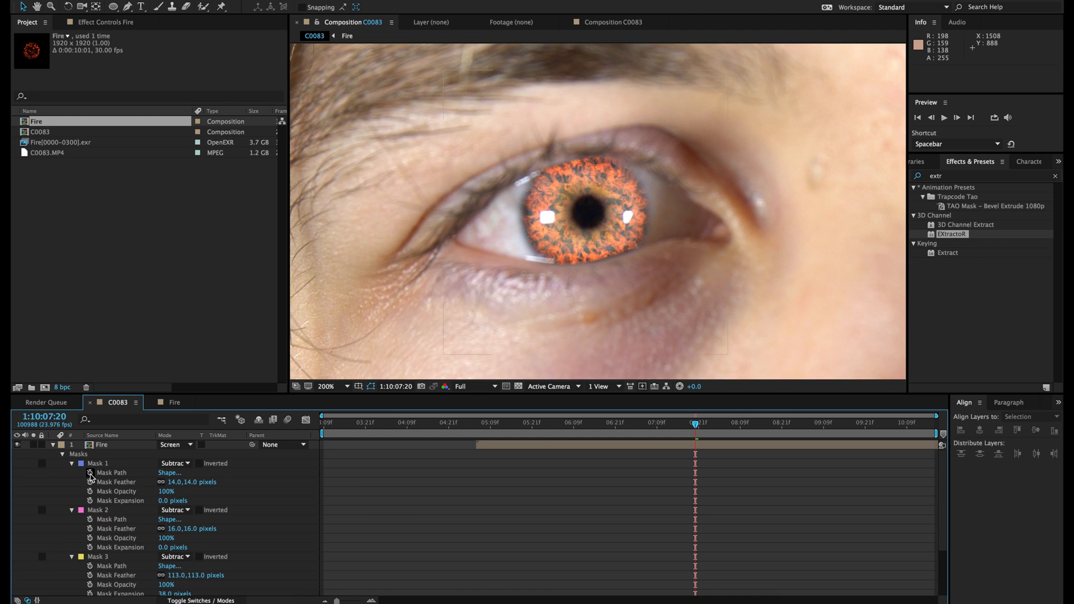
{"action": "left_click", "coordinate": [90, 473]}
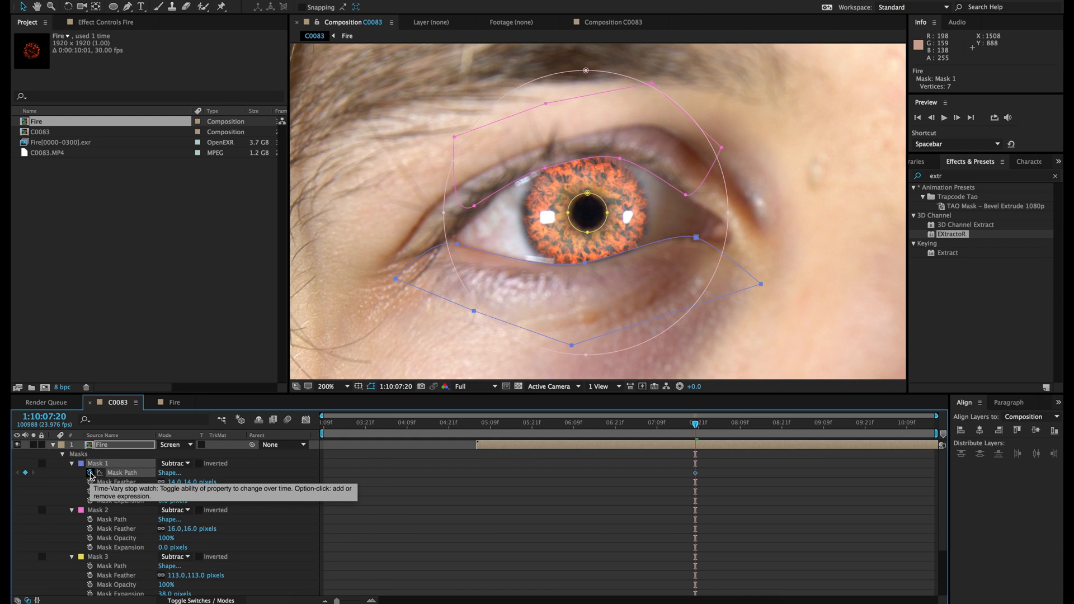
{"action": "left_click", "coordinate": [90, 520]}
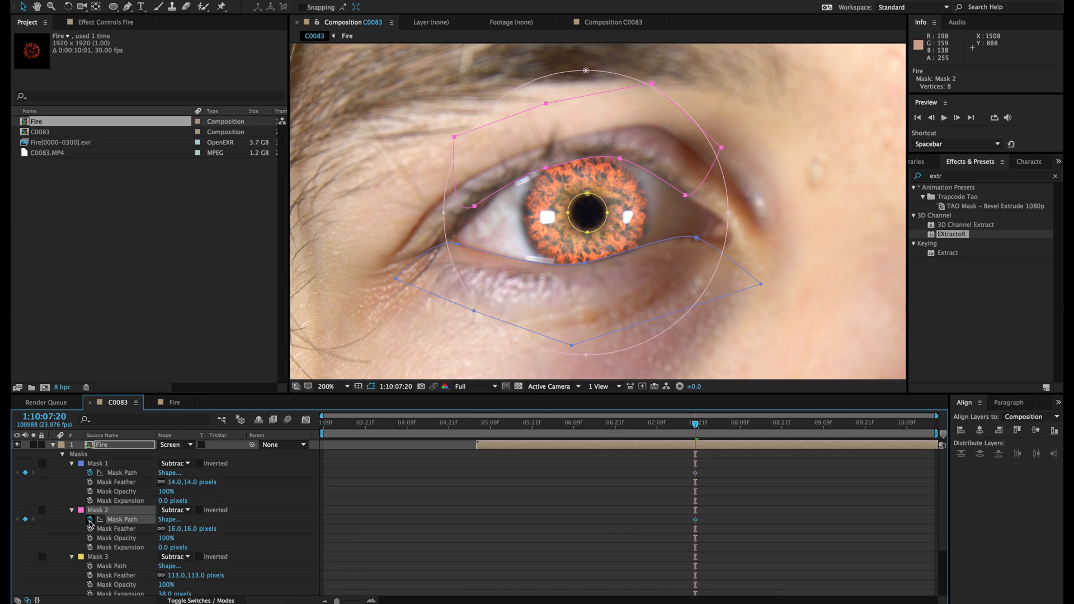
- Rename Mask 1 as Bottom and Mask 2 as Top, and save the project
{"action": "left_click", "coordinate": [100, 465]}
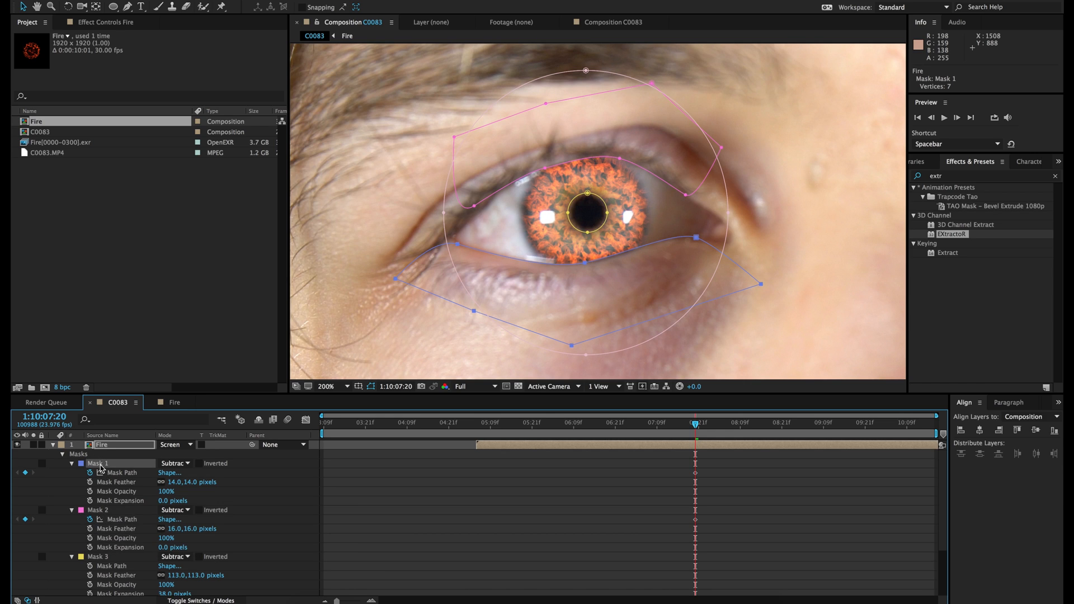
{"action": "key", "text": "Return"}
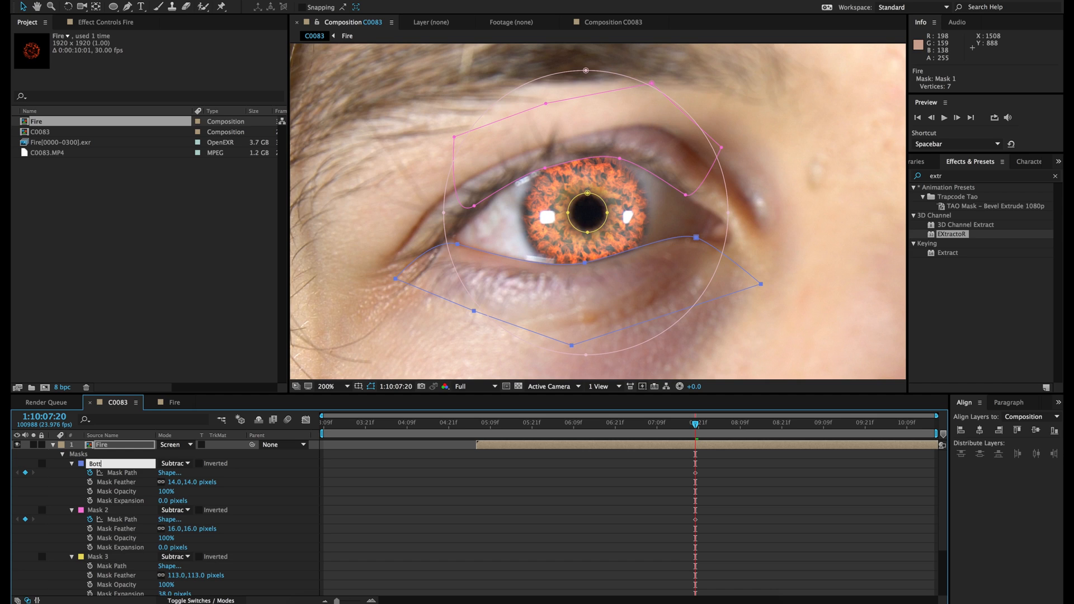
{"action": "key", "text": "Return"}
{"action": "left_click", "coordinate": [100, 511]}
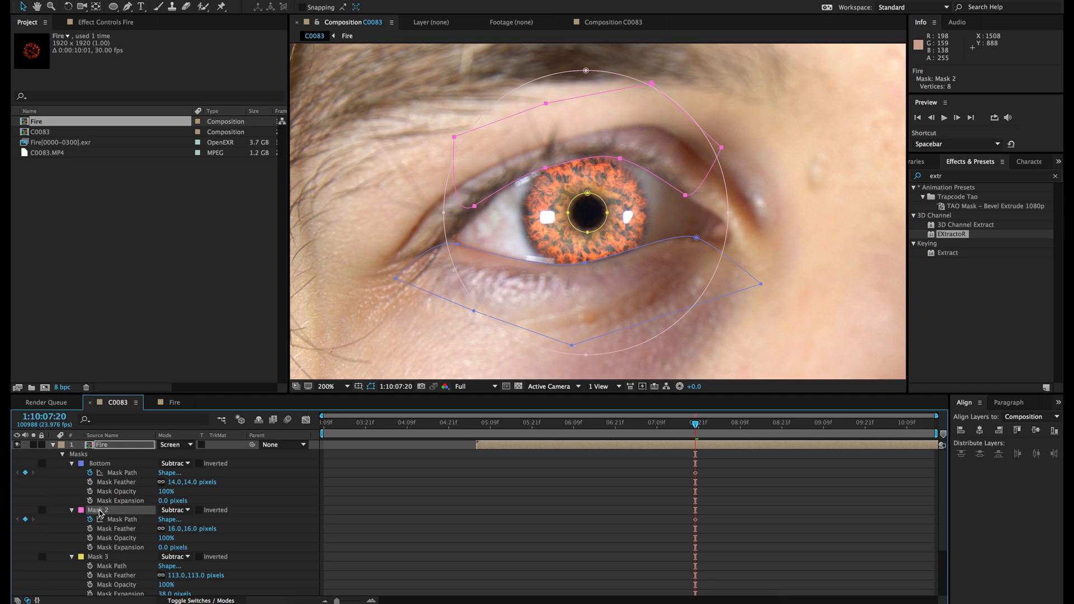
{"action": "key", "text": "Return"}
{"action": "key", "text": "Return"}
{"action": "key", "text": "ctrl+s"}
- Collapse the Fire layer, reveal only its keyframed mask paths, and deselect everything
{"action": "left_click", "coordinate": [53, 445]}
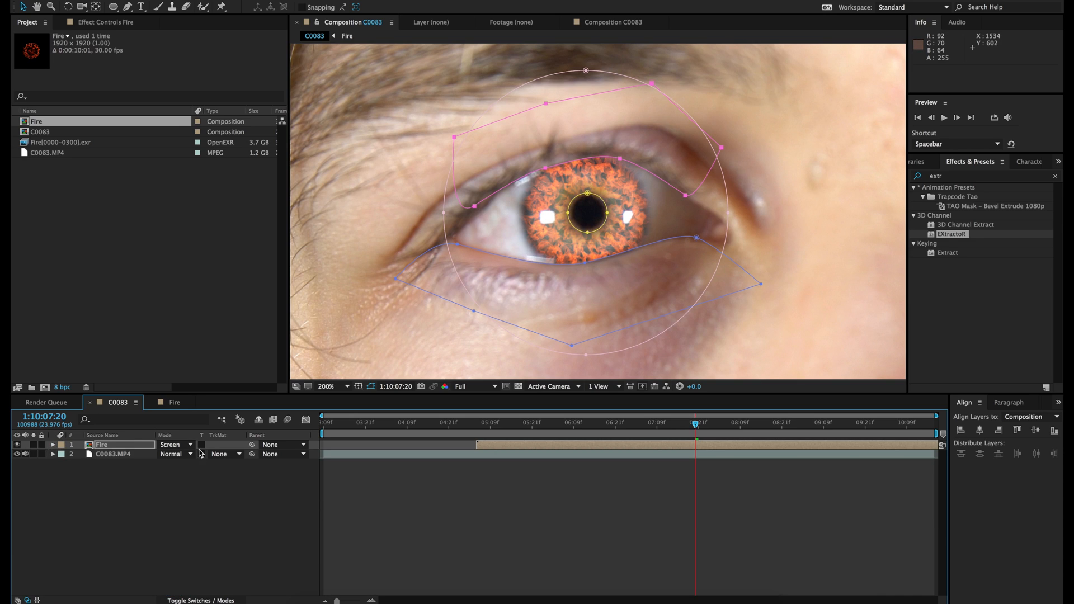
{"action": "key", "text": "m"}
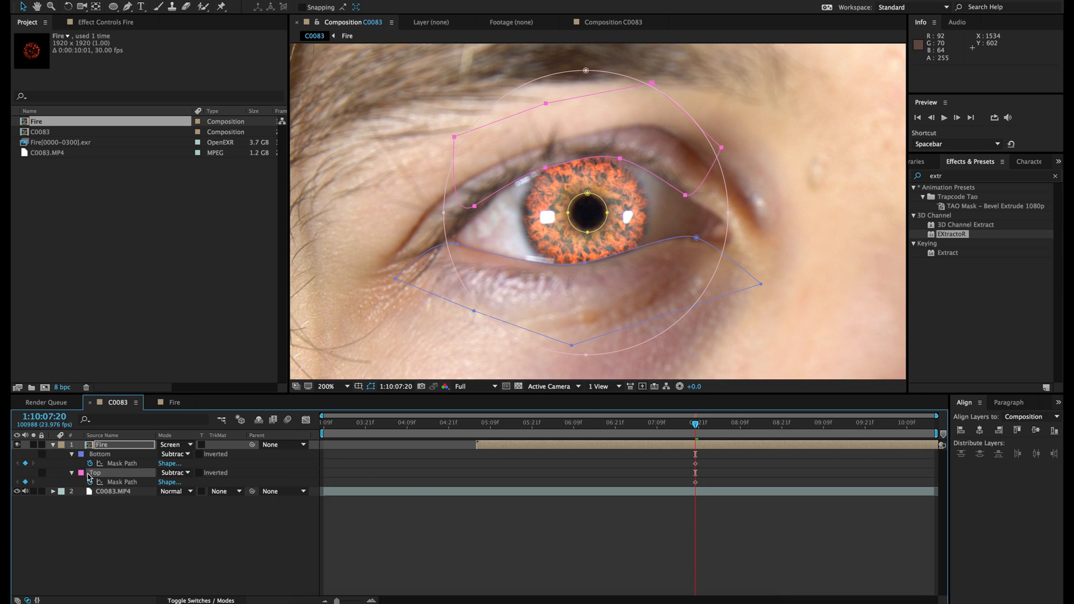
{"action": "left_click", "coordinate": [658, 531]}
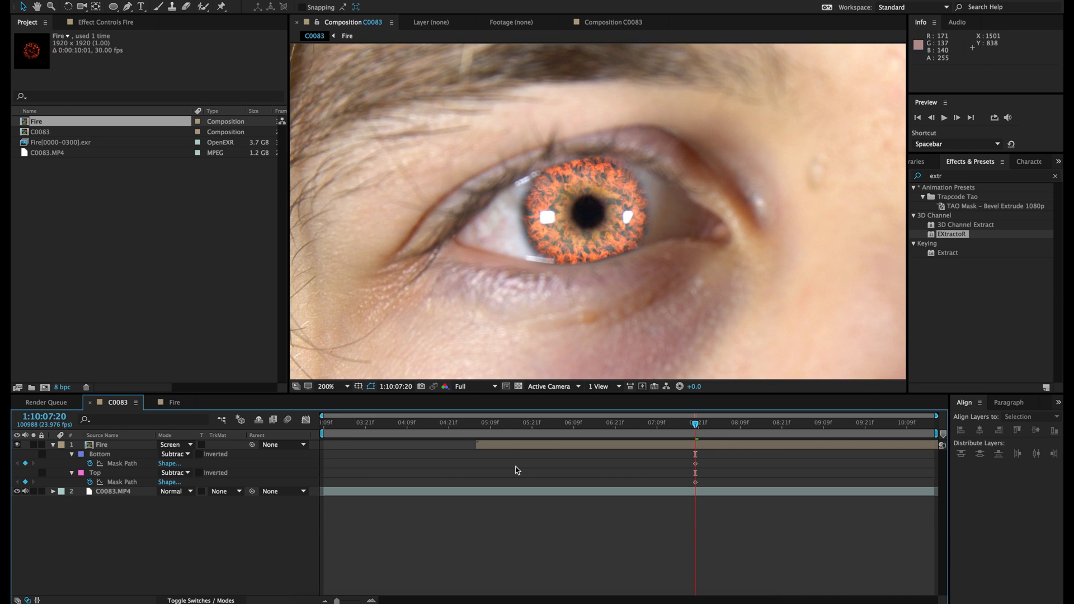
{"action": "scroll", "coordinate": [551, 170], "scroll_direction": "down", "scroll_amount": 1}
{"action": "scroll", "coordinate": [552, 170], "scroll_direction": "up", "scroll_amount": 1}
- Show the Tracker and start Track Motion on the C0083.MP4 layer
{"action": "left_click", "coordinate": [108, 492]}
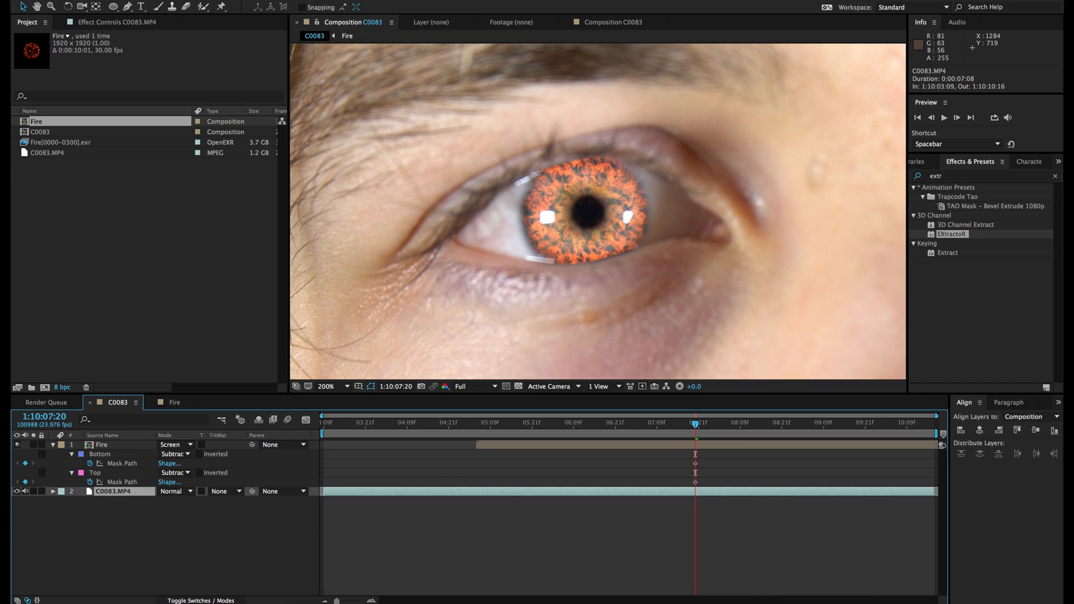
{"action": "left_click", "coordinate": [352, 1]}
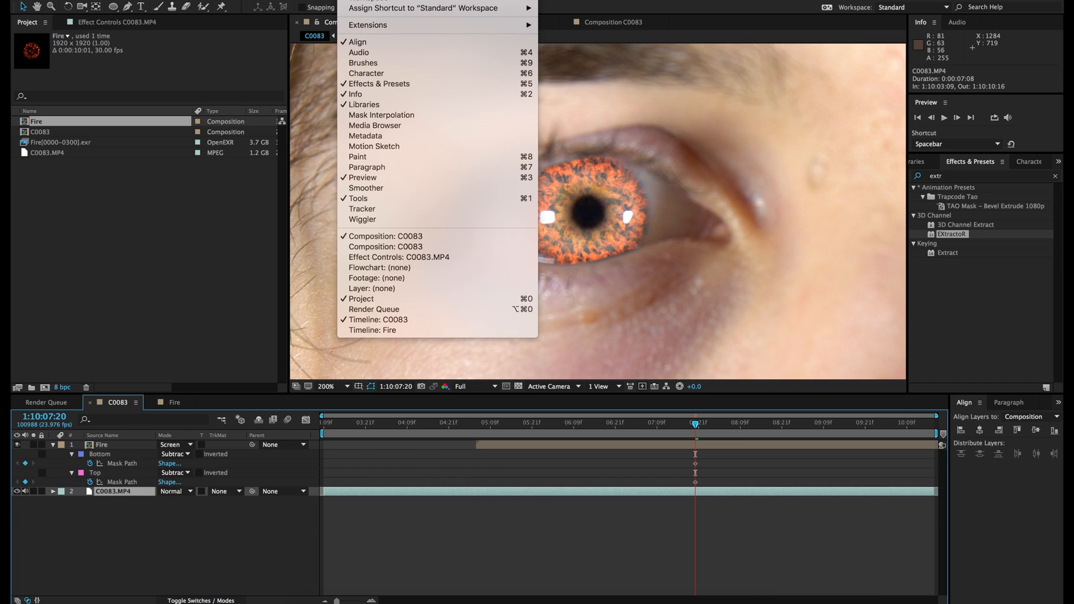
{"action": "left_click", "coordinate": [365, 209]}
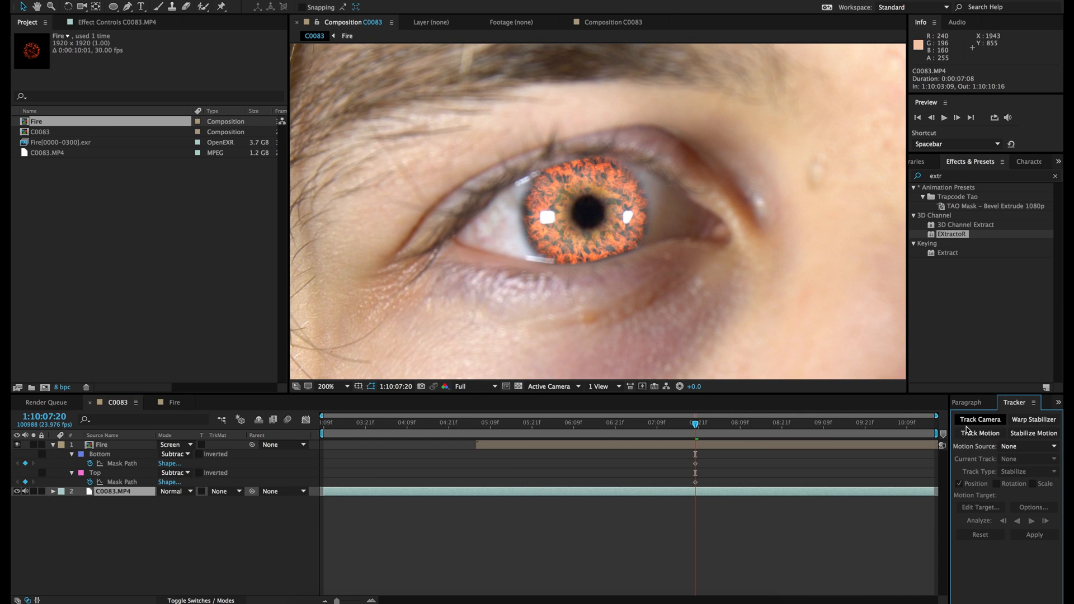
{"action": "left_click", "coordinate": [979, 434]}
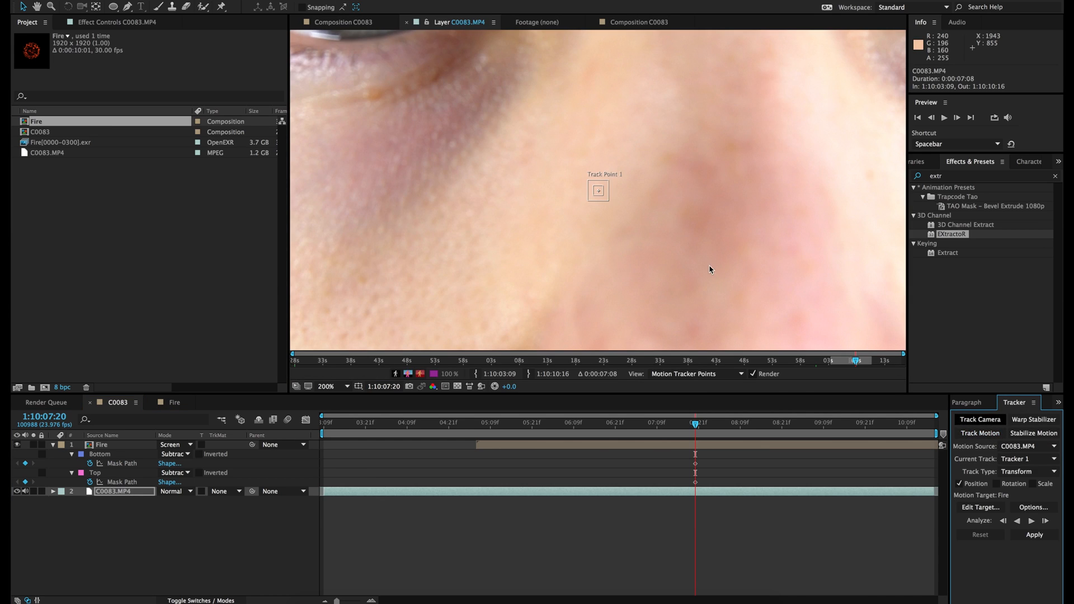
- Enlarge the search and feature regions of Track Point 1
{"action": "left_click", "coordinate": [602, 197]}
{"action": "scroll", "coordinate": [604, 201], "scroll_direction": "down", "scroll_amount": 1}
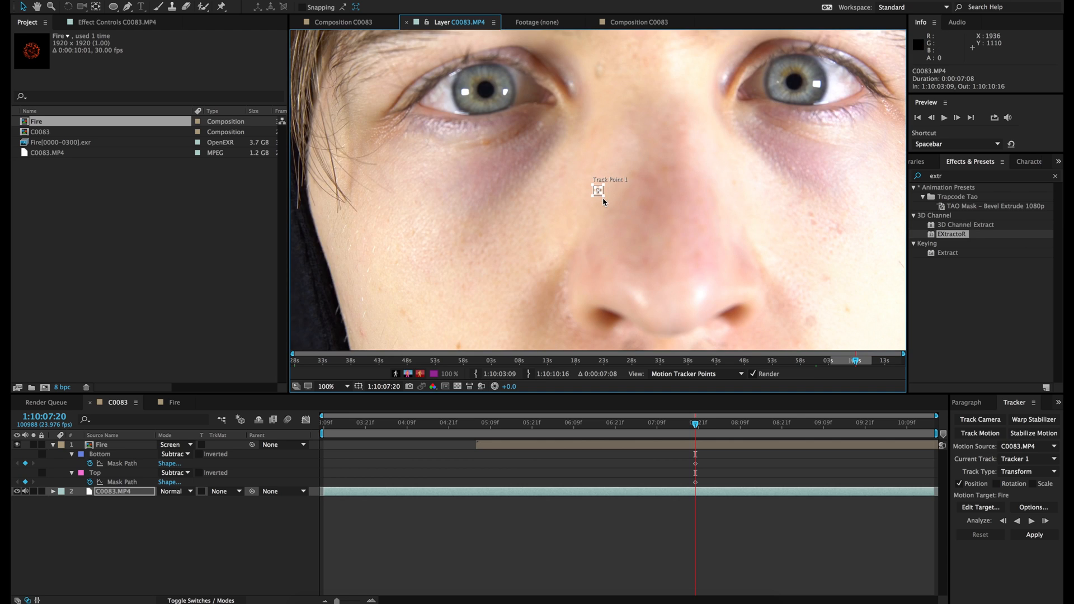
{"action": "scroll", "coordinate": [602, 196], "scroll_direction": "up", "scroll_amount": 1}
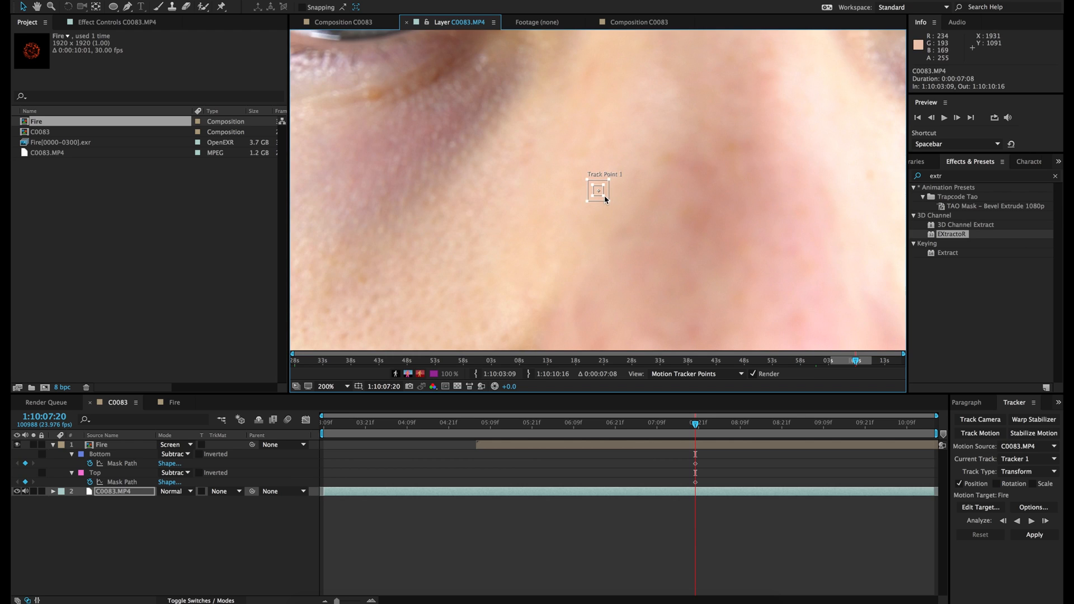
{"action": "scroll", "coordinate": [605, 199], "scroll_direction": "up", "scroll_amount": 1}
{"action": "left_click_drag", "start_coordinate": [609, 204], "coordinate": [637, 233]}
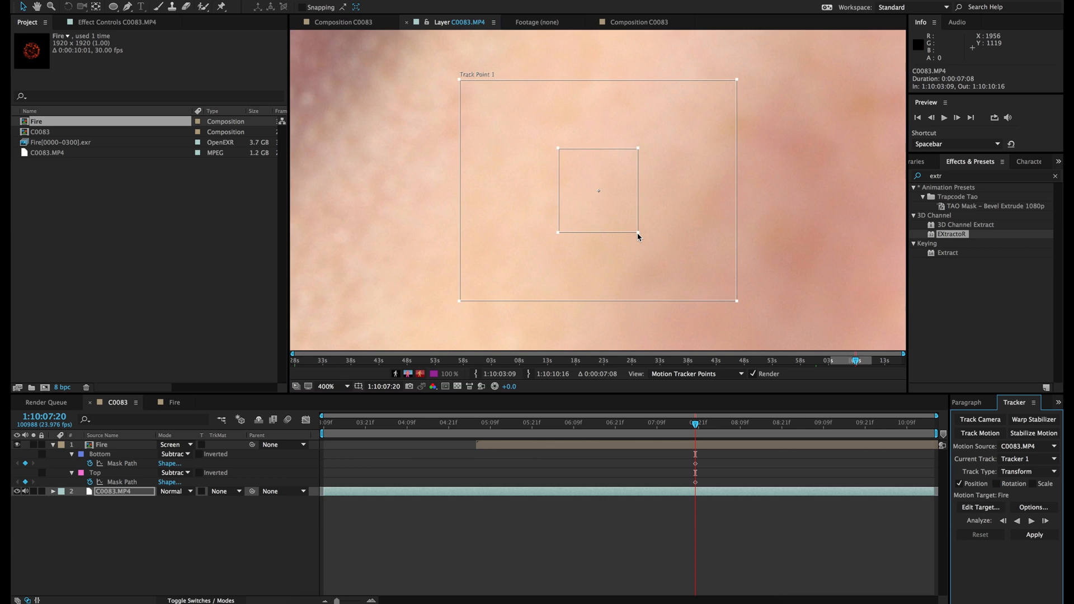
- Move Track Point 1 onto the pupil of the fire eye and fit its feature region around the pupil
{"action": "scroll", "coordinate": [638, 235], "scroll_direction": "down", "scroll_amount": 1}
{"action": "left_click_drag", "start_coordinate": [565, 194], "coordinate": [589, 196]}
{"action": "scroll", "coordinate": [591, 224], "scroll_direction": "up", "scroll_amount": 1}
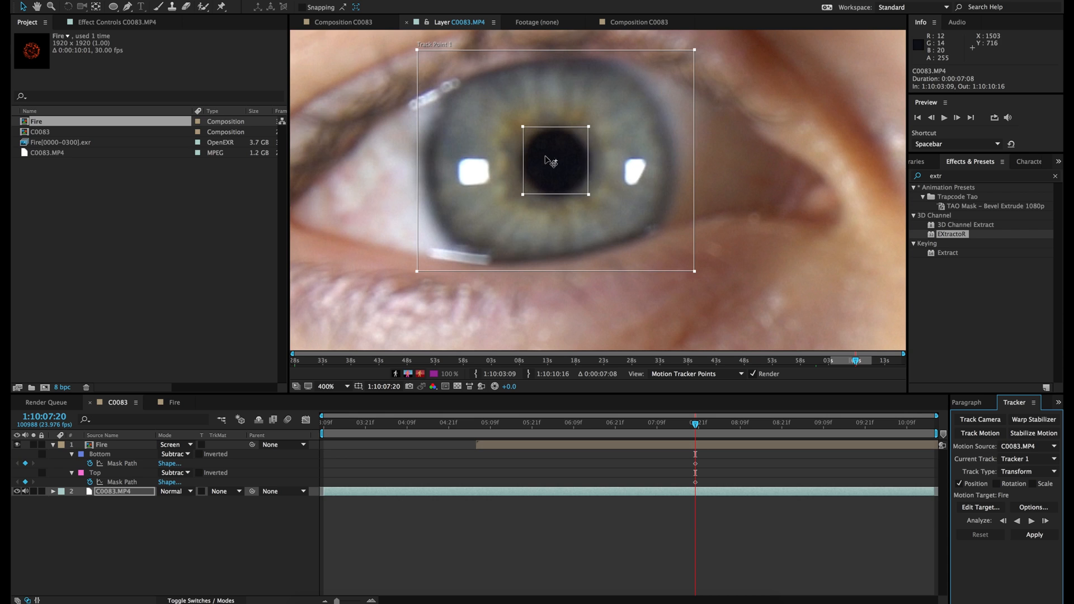
- Enlarge the track point's search region so it extends well beyond the iris and across the eyelids
{"action": "key", "text": "comma"}
{"action": "left_click_drag", "start_coordinate": [646, 231], "coordinate": [658, 255]}
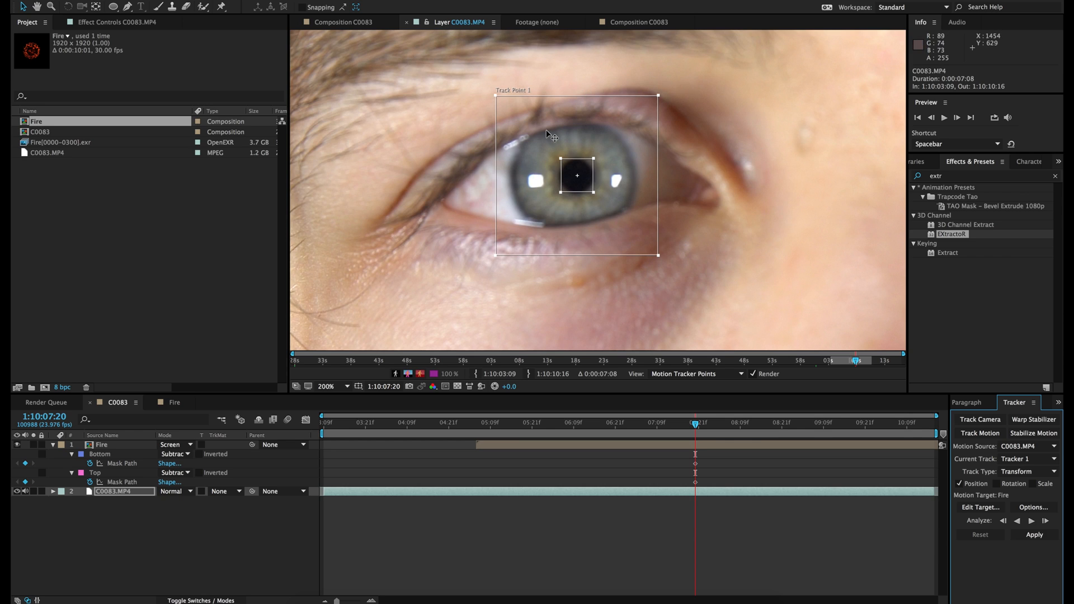
{"action": "left_click_drag", "start_coordinate": [659, 96], "coordinate": [688, 71]}
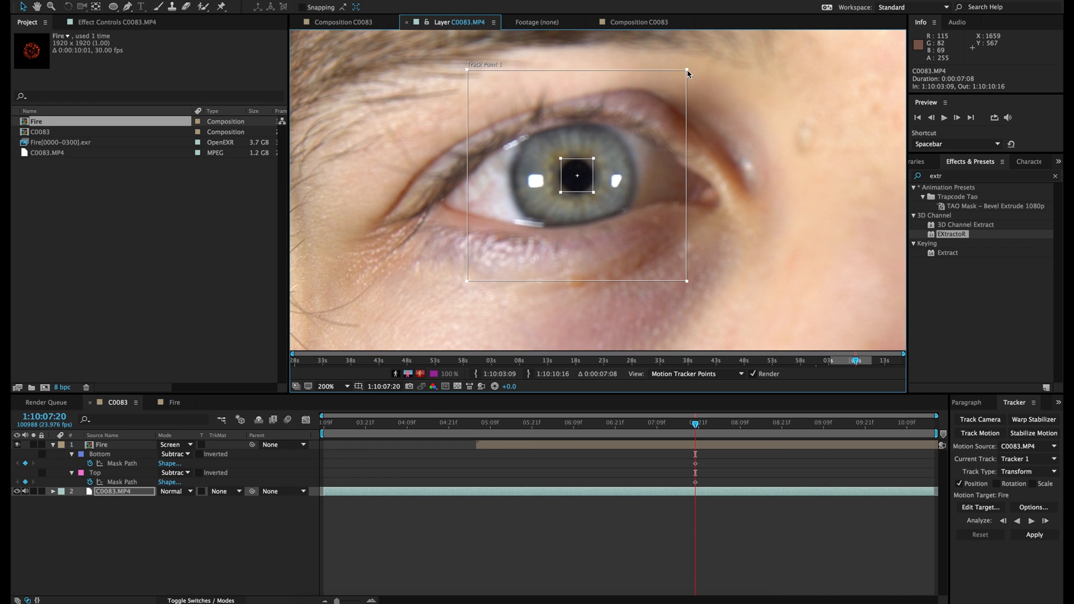
{"action": "key", "text": "comma"}
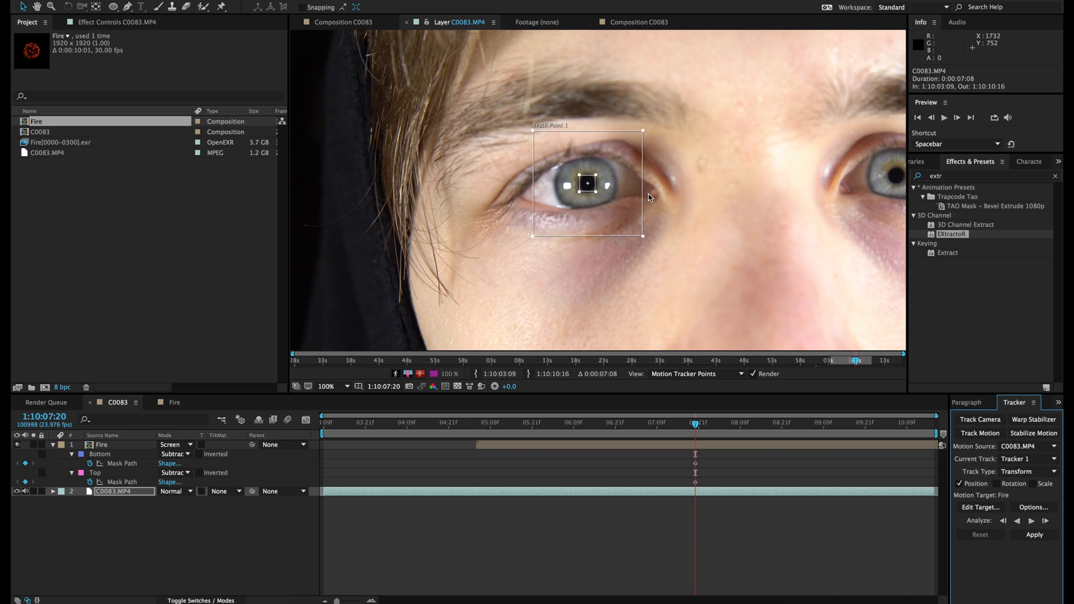
- Analyze the pupil track backward to 1:10:05:15, then forward from 1:10:07:16 to 1:10:08:13
{"action": "left_click", "coordinate": [1017, 521]}
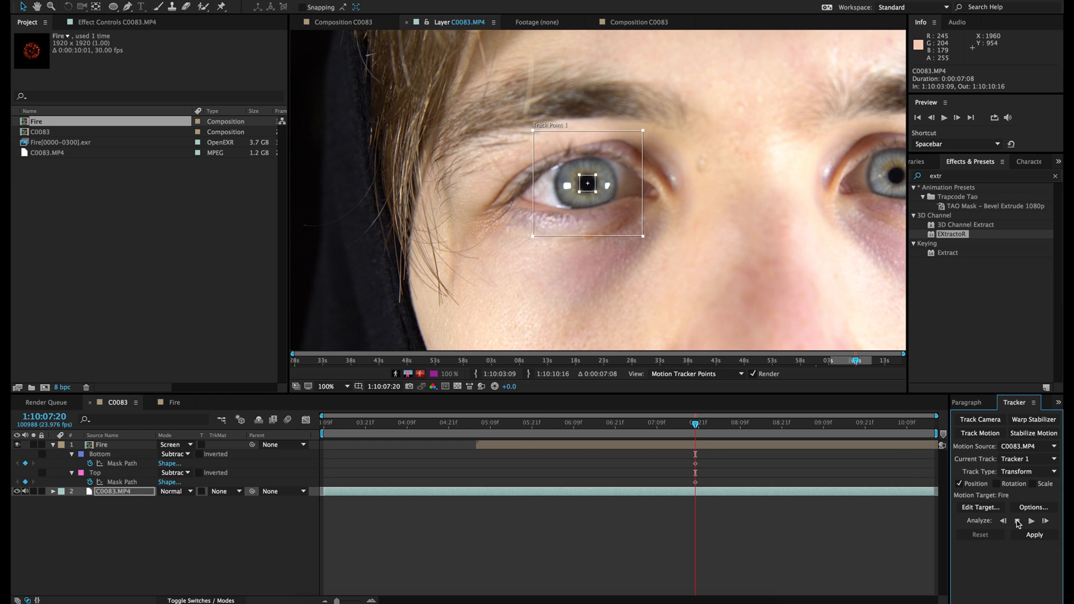
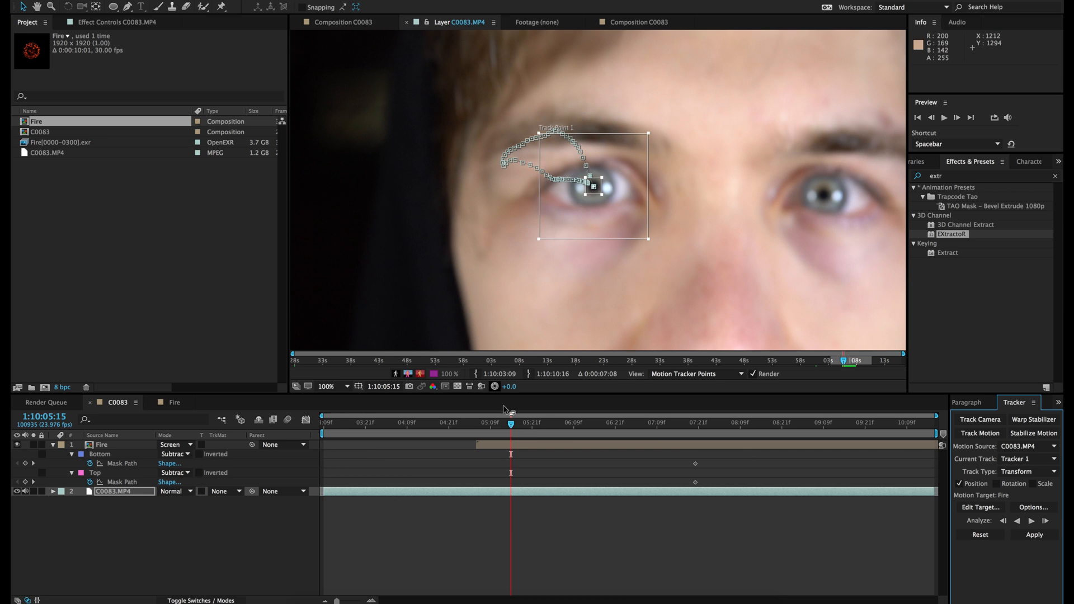
{"action": "left_click_drag", "start_coordinate": [512, 424], "coordinate": [684, 434]}
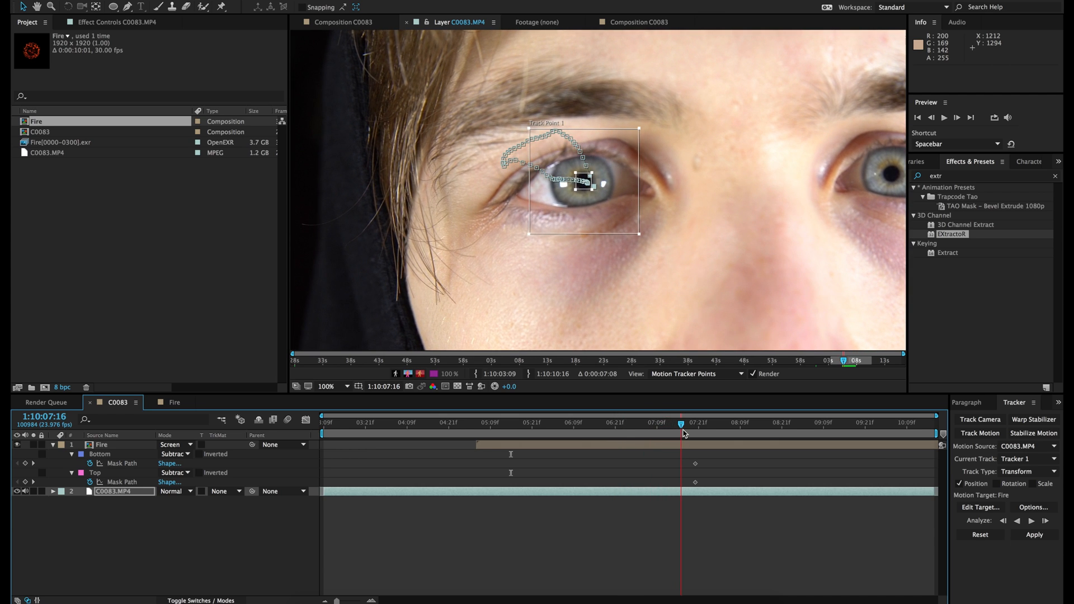
{"action": "left_click", "coordinate": [1031, 521]}
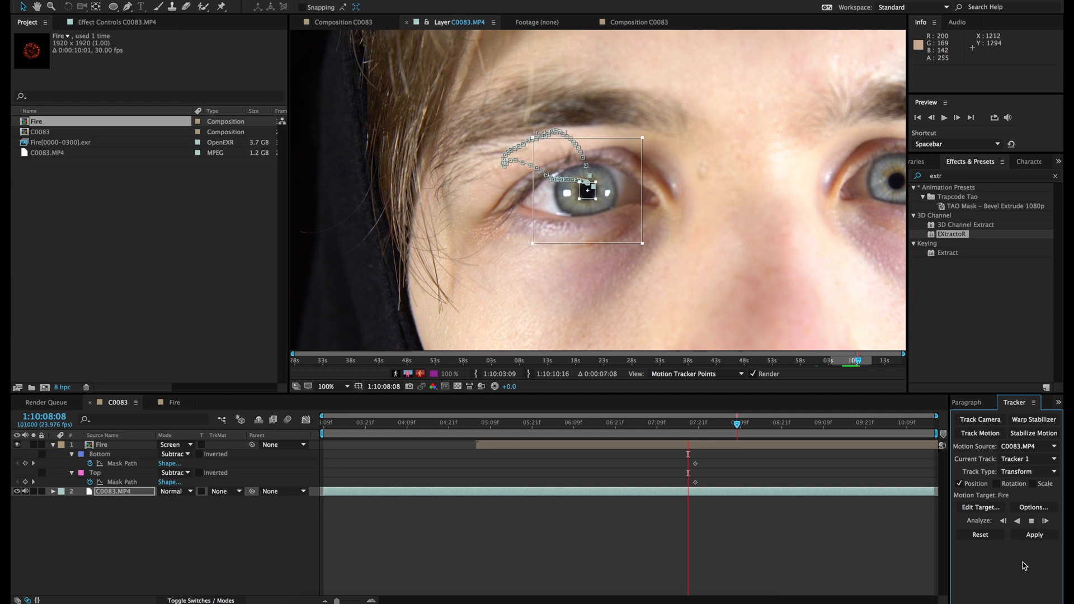
{"action": "left_click", "coordinate": [1032, 521]}
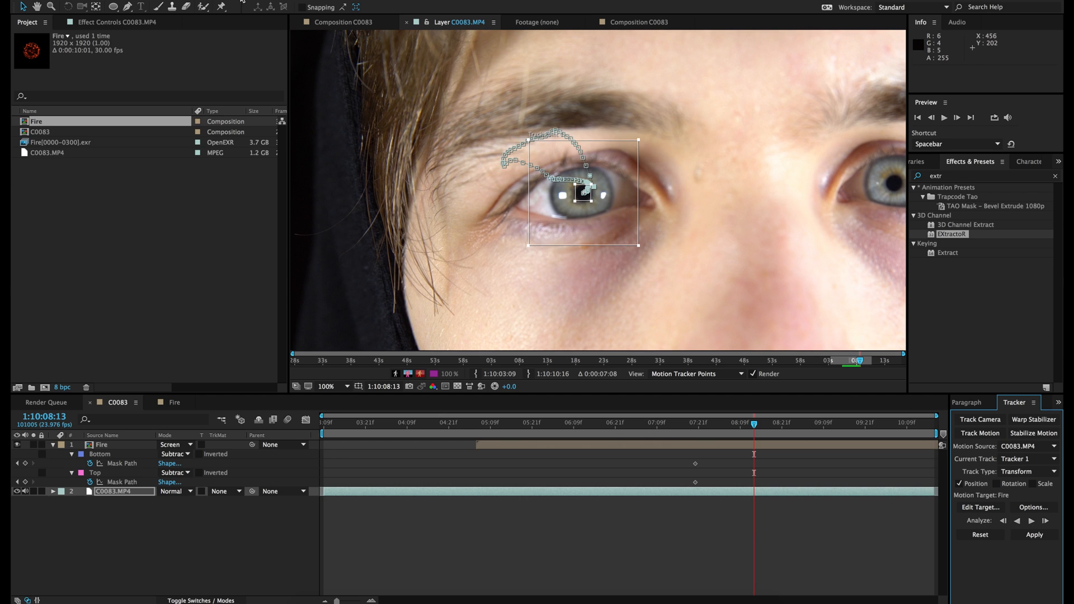
- Add a null object to the C0083 composition and rename it Left Eye Track
{"action": "left_click", "coordinate": [218, 0]}
{"action": "mouse_move", "coordinate": [235, 1]}
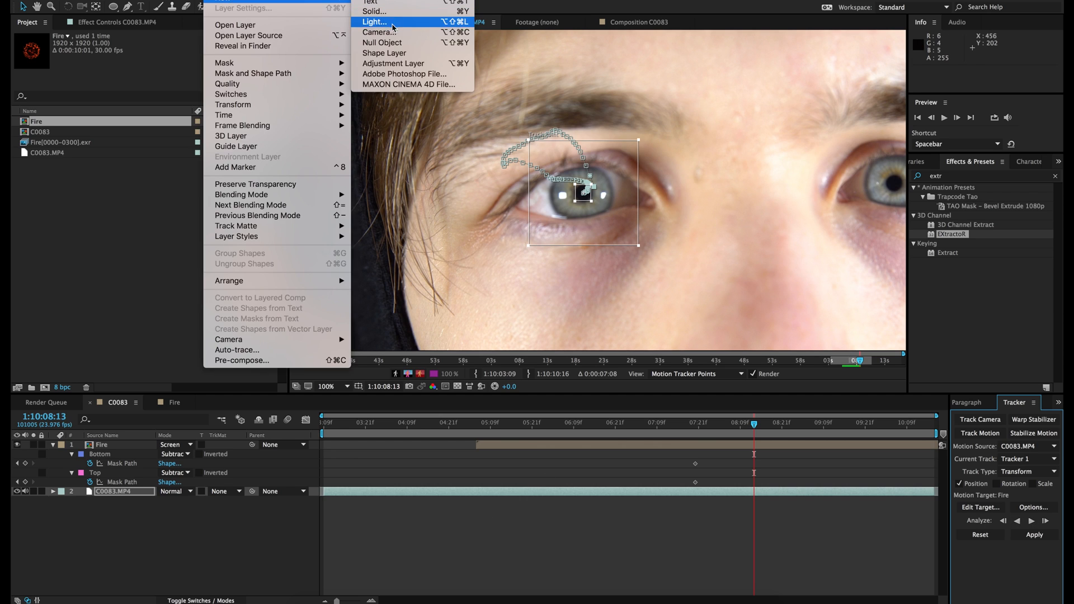
{"action": "left_click", "coordinate": [391, 44]}
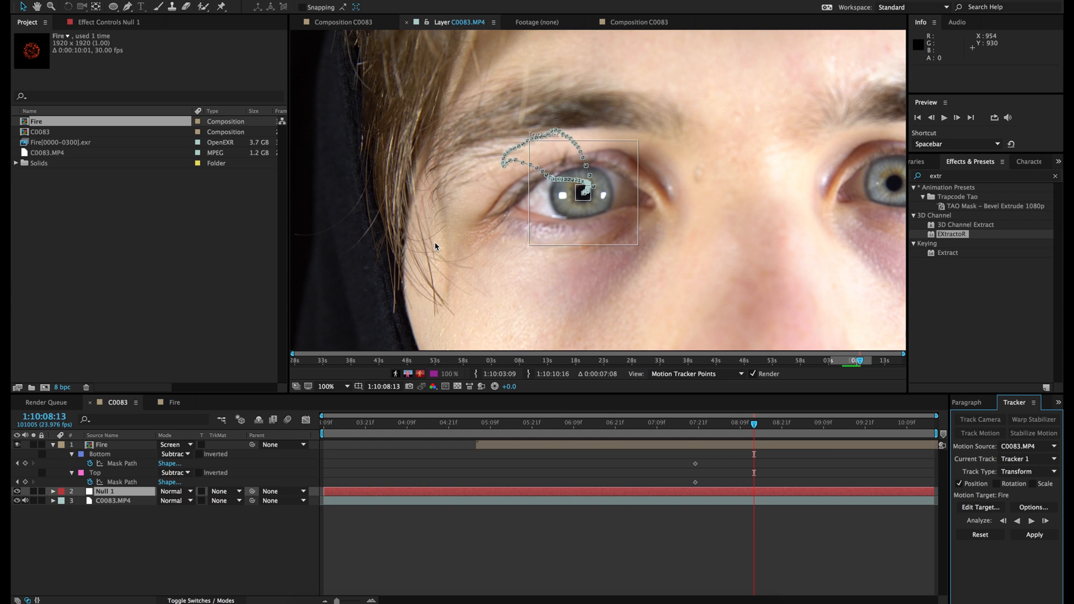
{"action": "key", "text": "Return"}
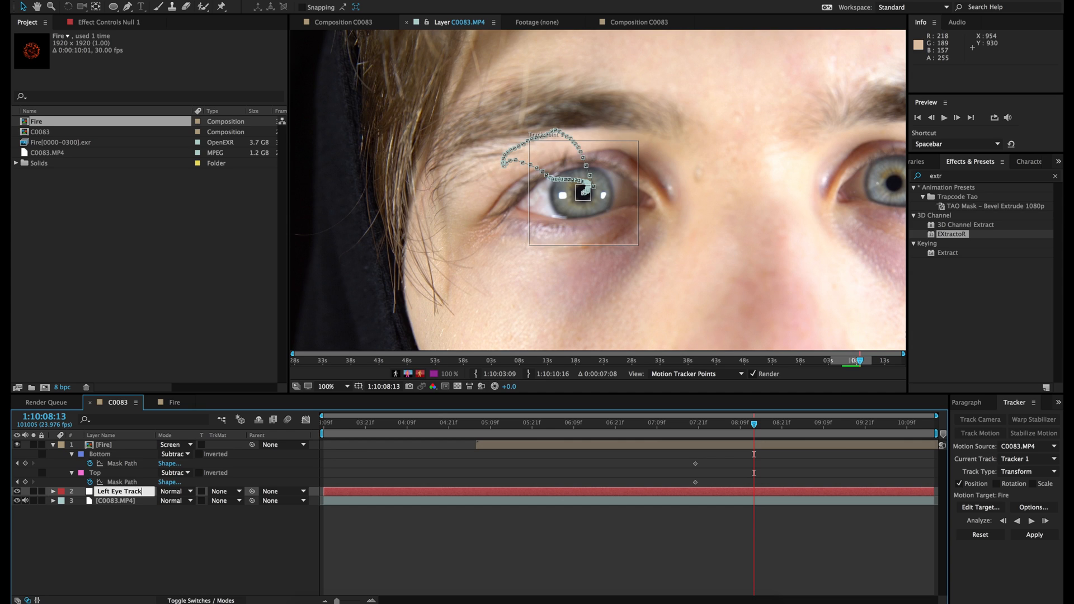
{"action": "key", "text": "Return"}
- Set the tracker's motion target to the Left Eye Track layer
{"action": "left_click", "coordinate": [976, 509]}
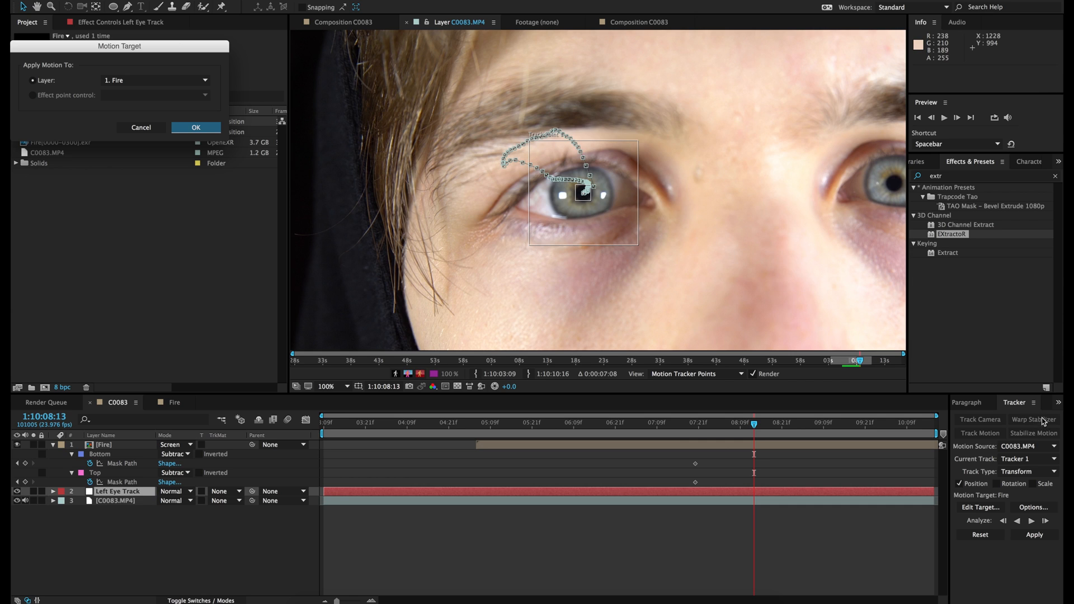
{"action": "left_click_drag", "start_coordinate": [136, 46], "coordinate": [542, 299]}
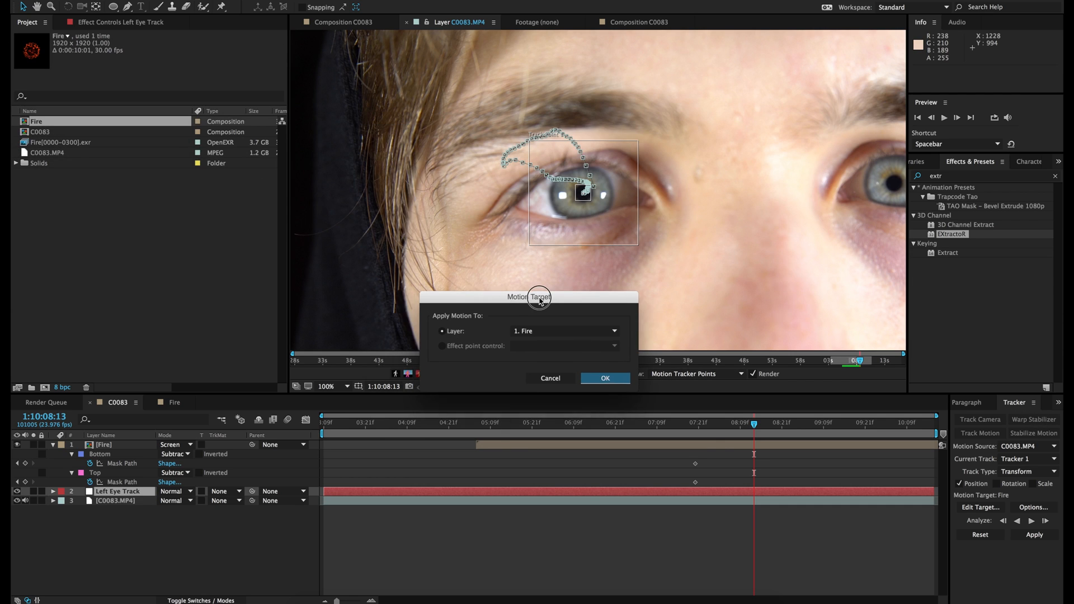
{"action": "left_click", "coordinate": [542, 325]}
{"action": "left_click", "coordinate": [538, 339]}
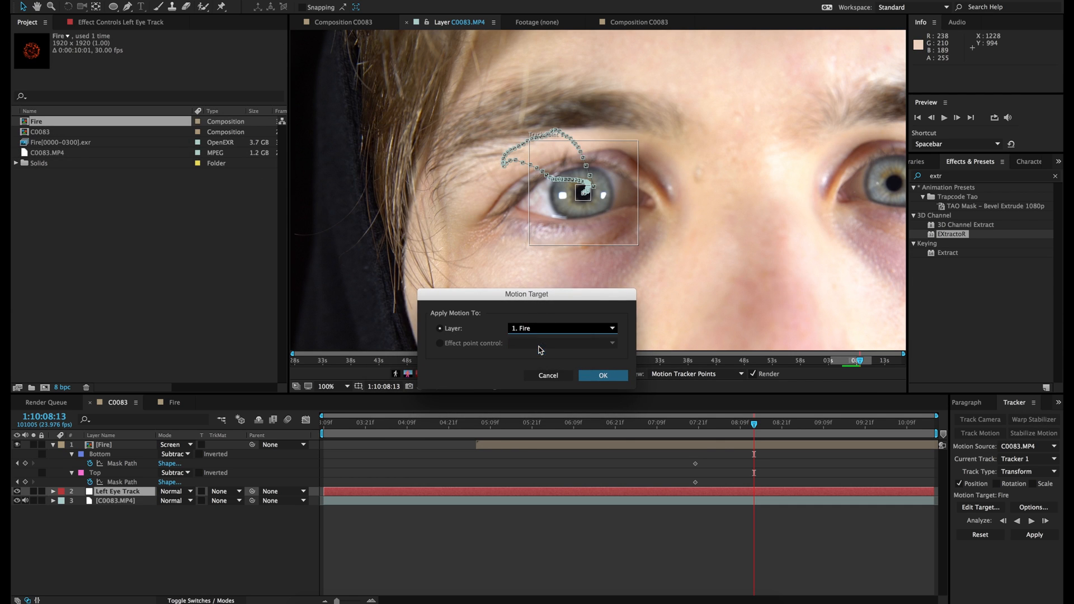
{"action": "left_click", "coordinate": [604, 374]}
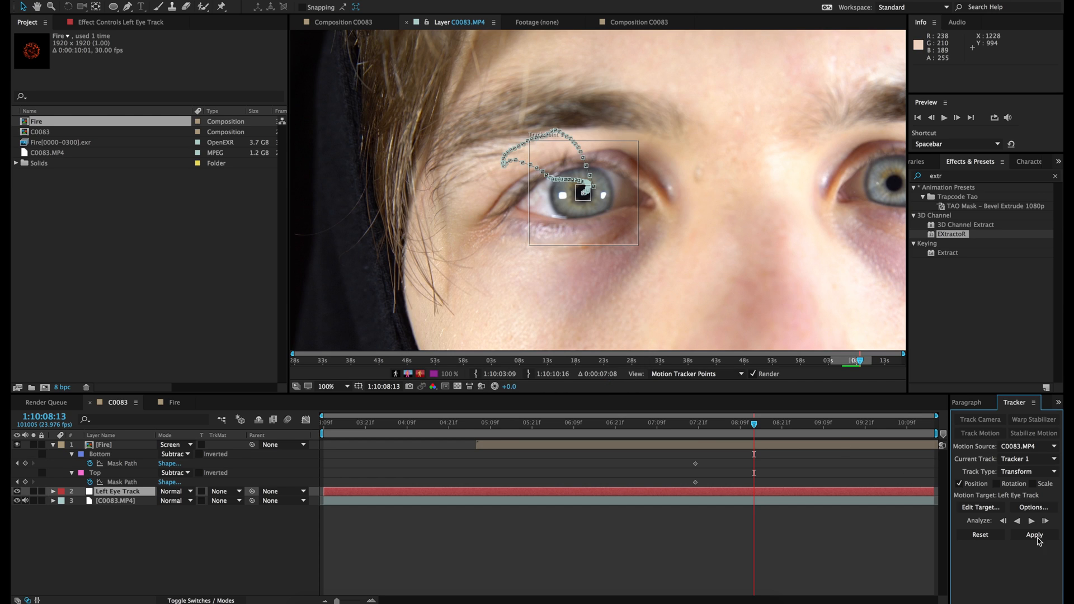
- Apply the tracked motion to the null in both X and Y dimensions
{"action": "left_click", "coordinate": [1033, 535]}
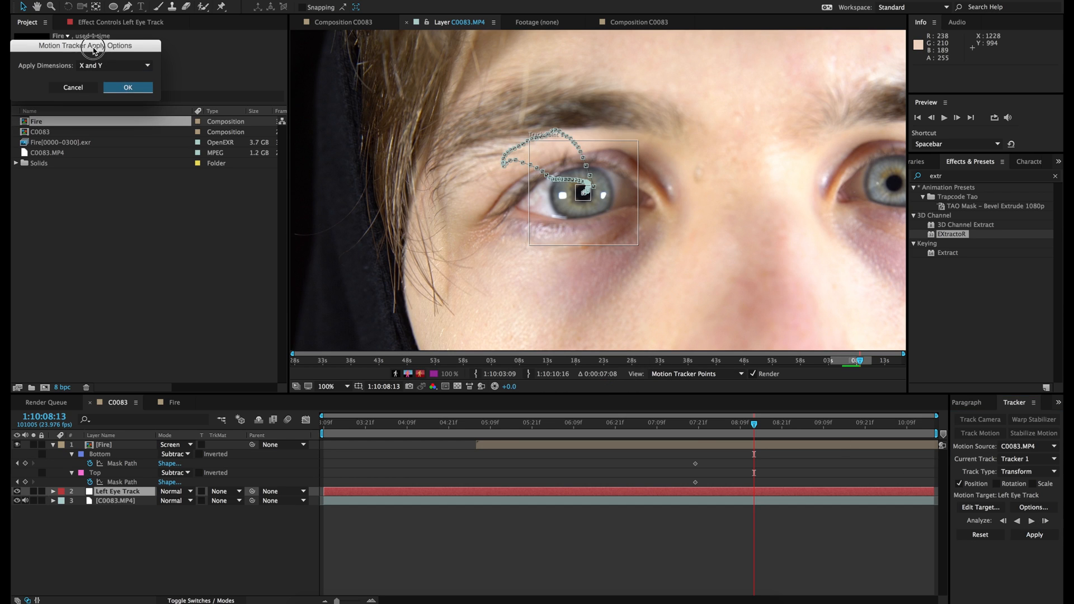
{"action": "left_click_drag", "start_coordinate": [80, 49], "coordinate": [597, 319]}
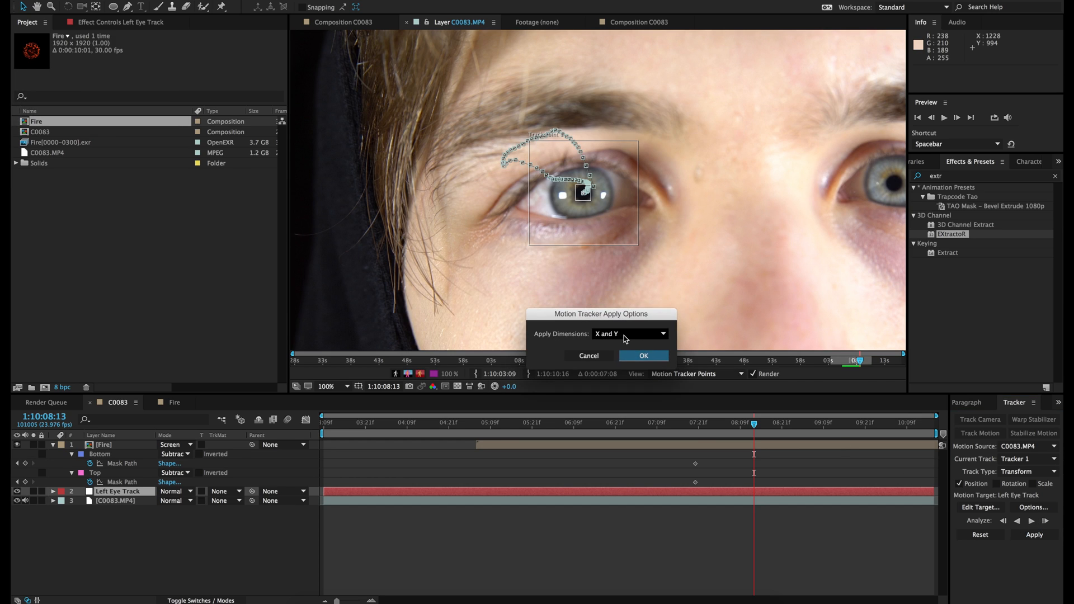
{"action": "left_click", "coordinate": [643, 356]}
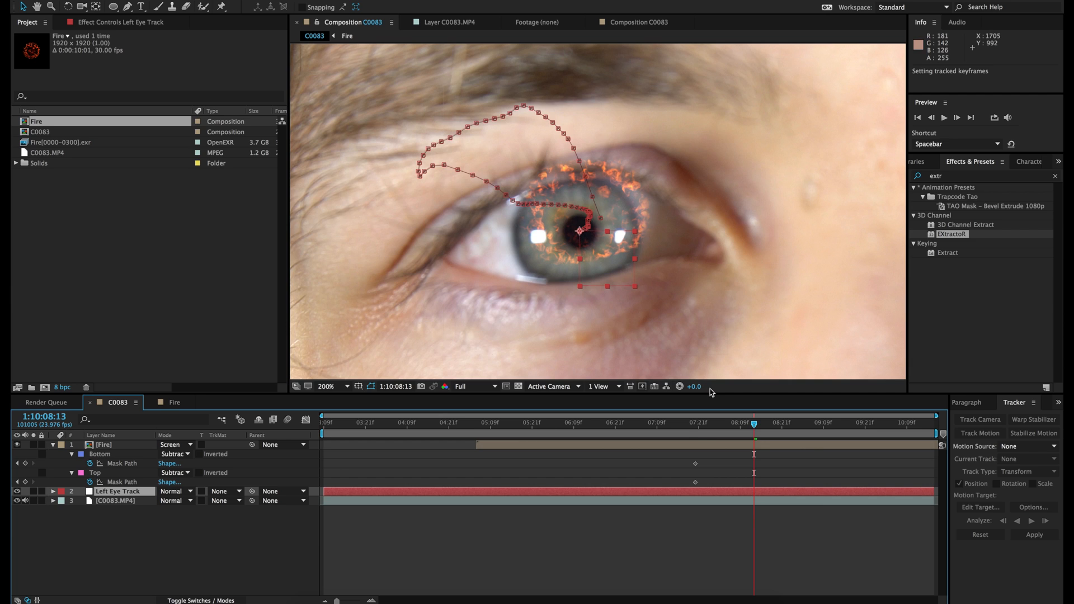
- Parent the Fire layer to Left Eye Track at 1:10:07:20 and check how it follows the pupil at earlier frames
{"action": "left_click", "coordinate": [696, 424]}
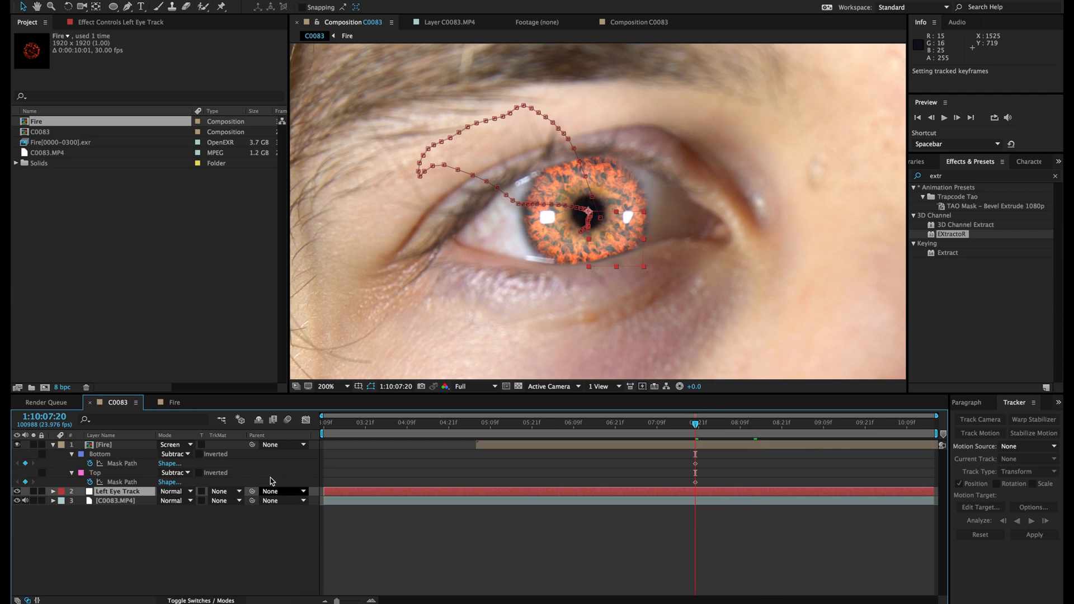
{"action": "left_click", "coordinate": [106, 446]}
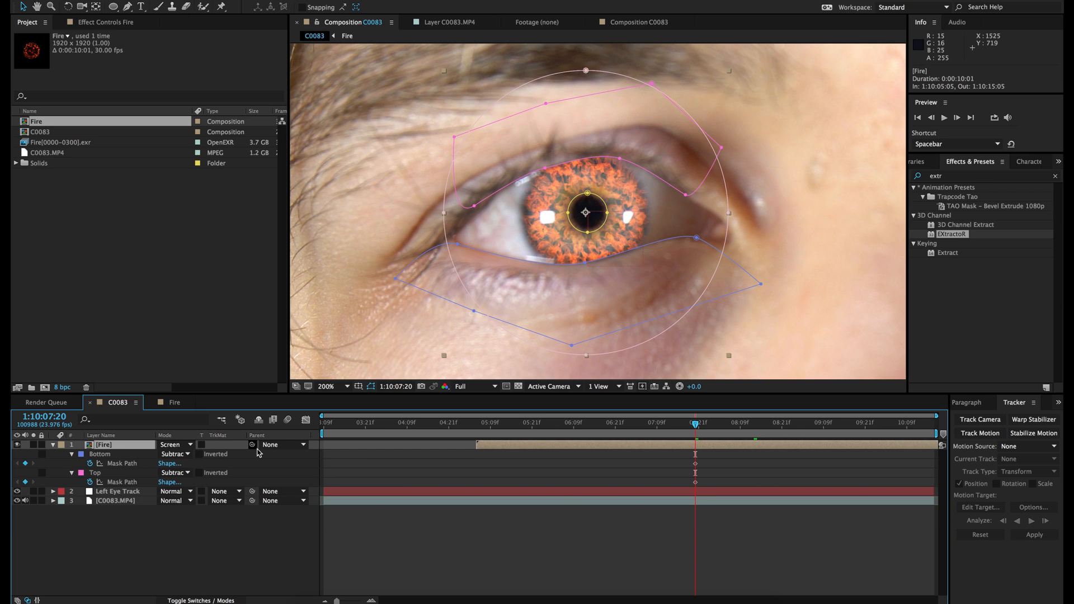
{"action": "left_click_drag", "start_coordinate": [252, 445], "coordinate": [123, 495]}
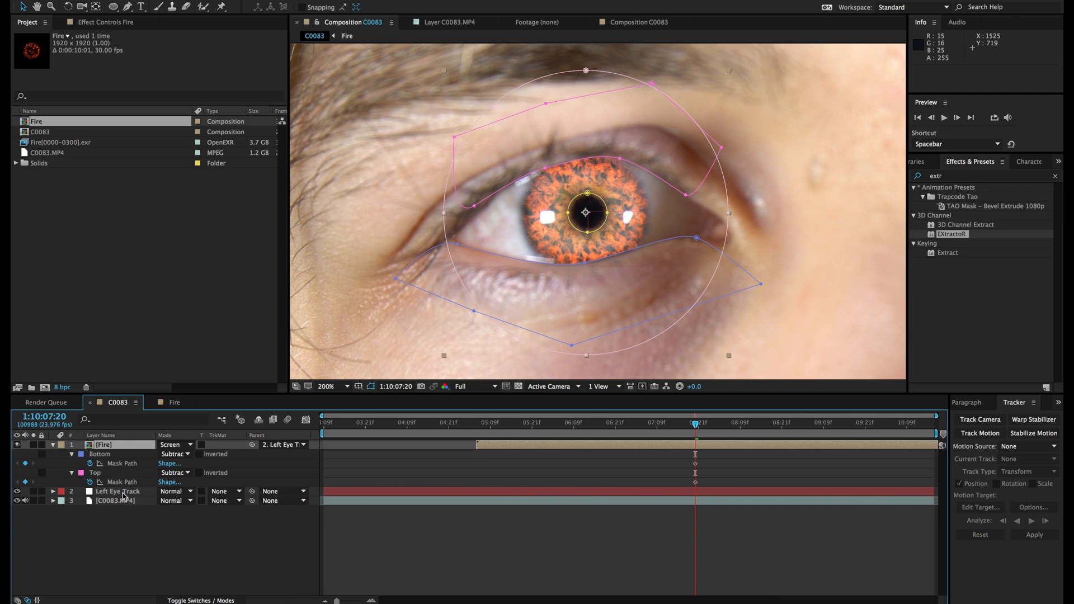
{"action": "left_click", "coordinate": [654, 428]}
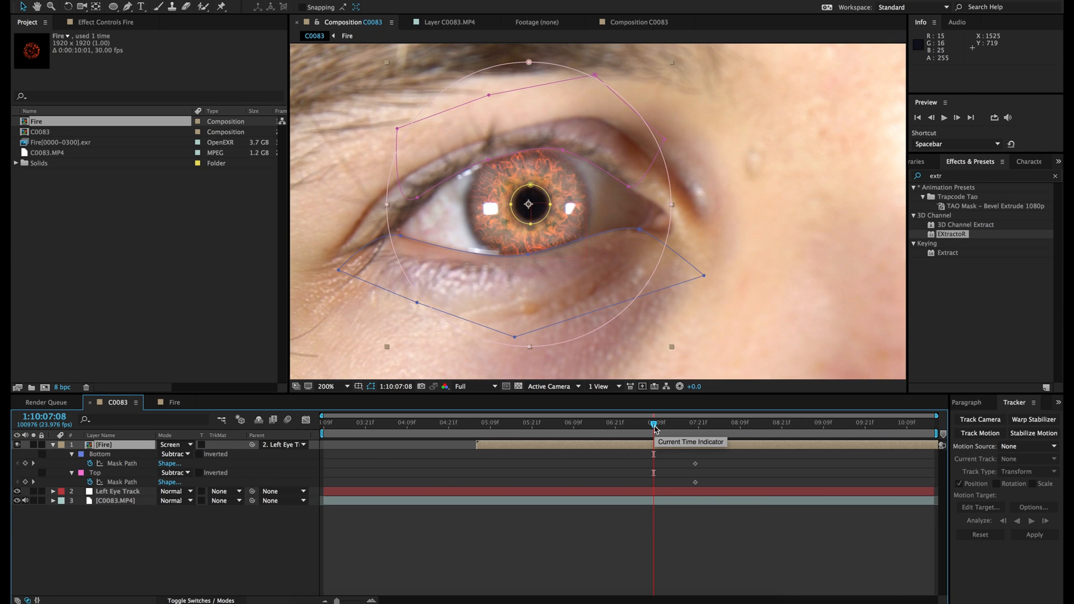
{"action": "left_click", "coordinate": [619, 425]}
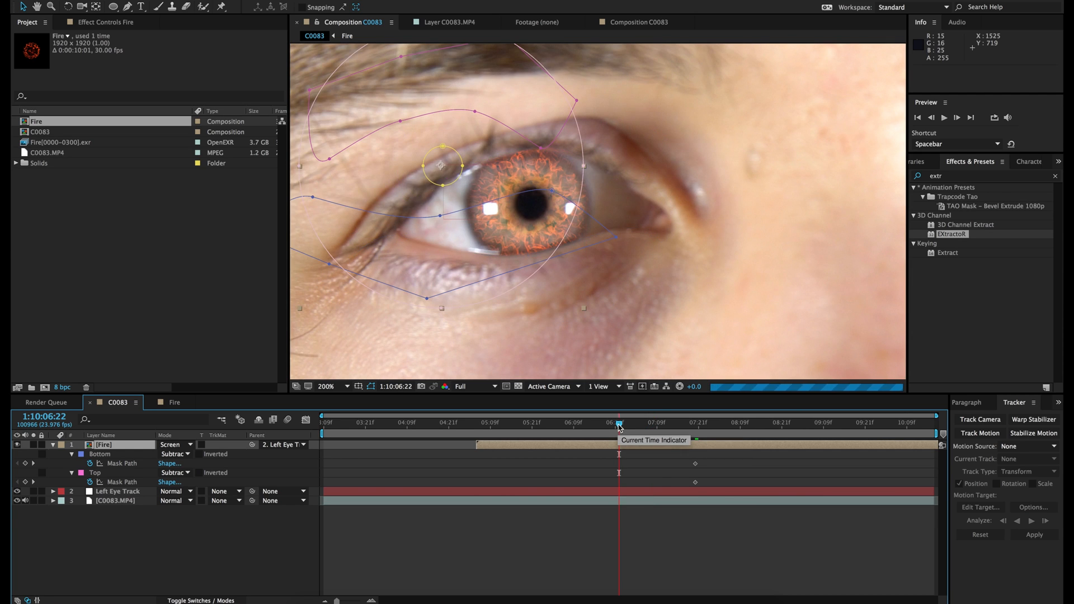
{"action": "left_click", "coordinate": [592, 426]}
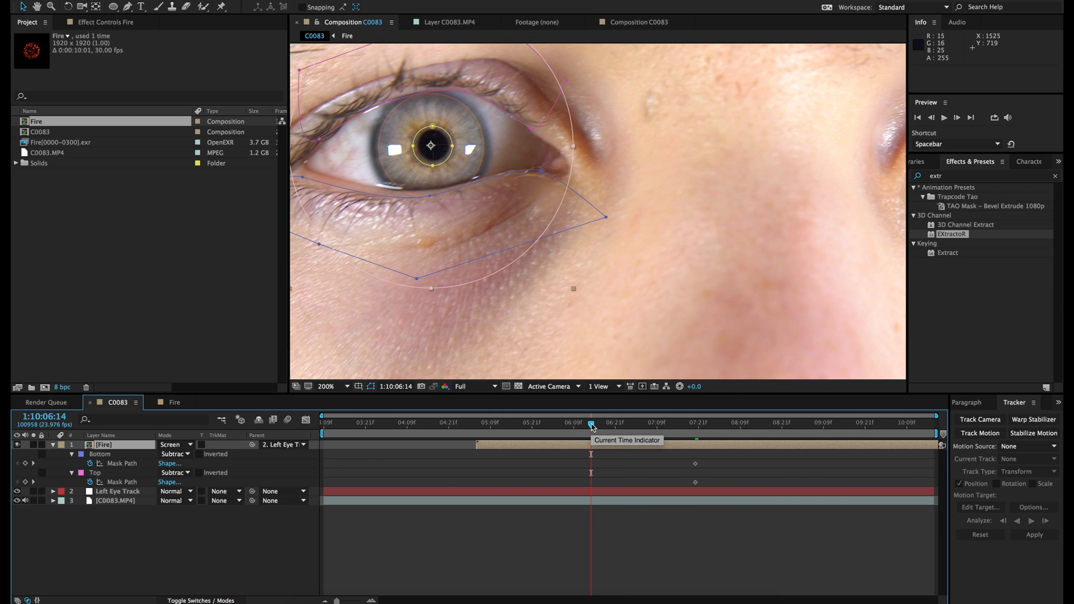
- Reveal the Left Eye Track layer's Position keyframes and go to the first one at 1:10:05:15
{"action": "left_click", "coordinate": [586, 491]}
{"action": "key", "text": "i"}
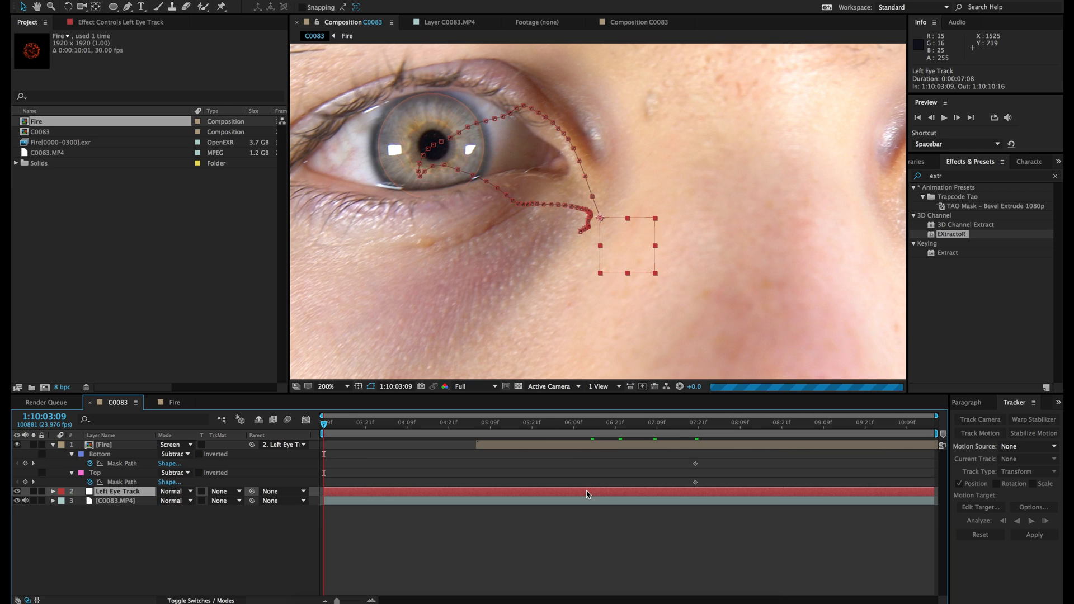
{"action": "key", "text": "u"}
{"action": "left_click", "coordinate": [515, 417]}
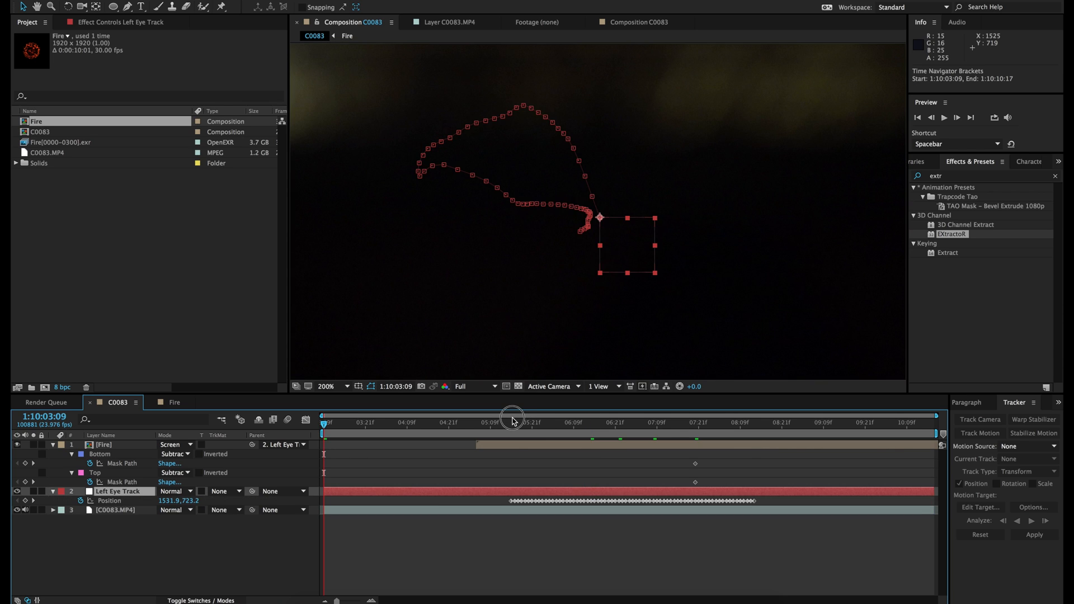
{"action": "left_click", "coordinate": [511, 423]}
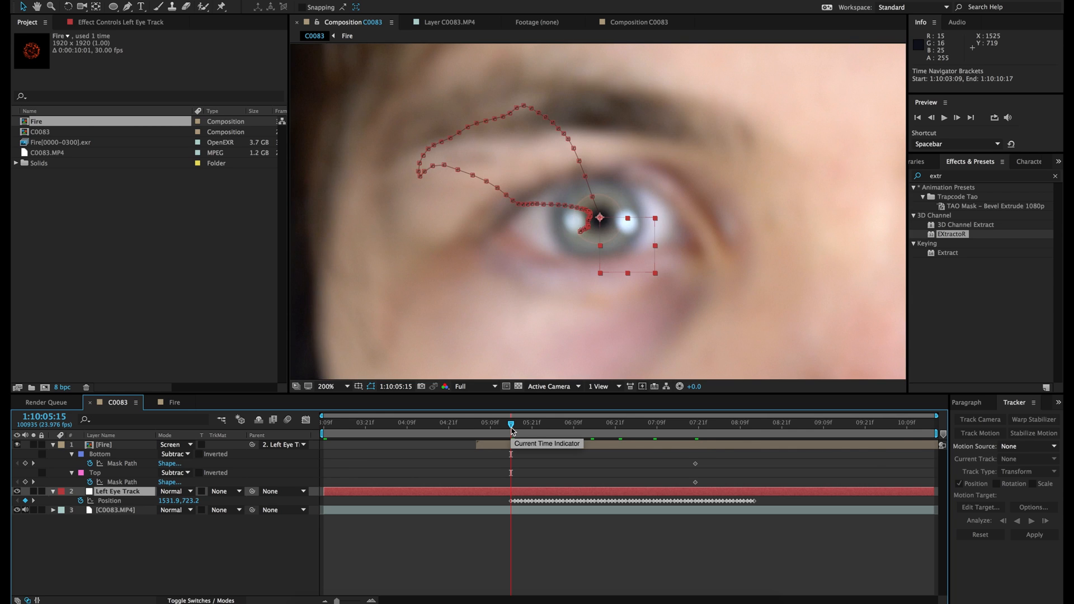
- Reshape the Fire layer's Top mask to fit the upper eyelid at 1:10:08:06, keyframing its path
{"action": "left_click", "coordinate": [696, 423]}
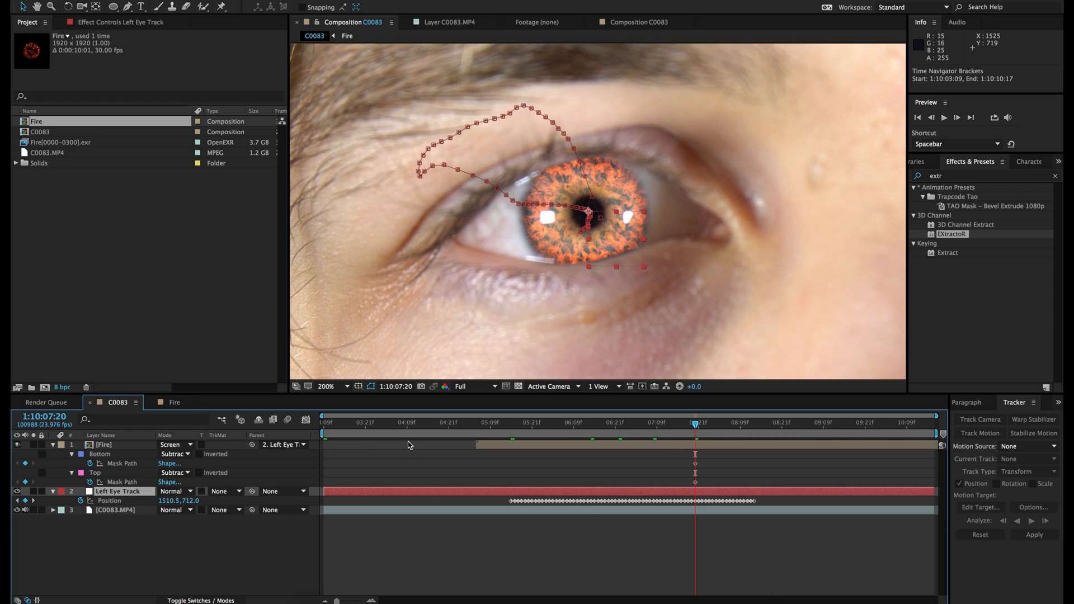
{"action": "left_click", "coordinate": [690, 446]}
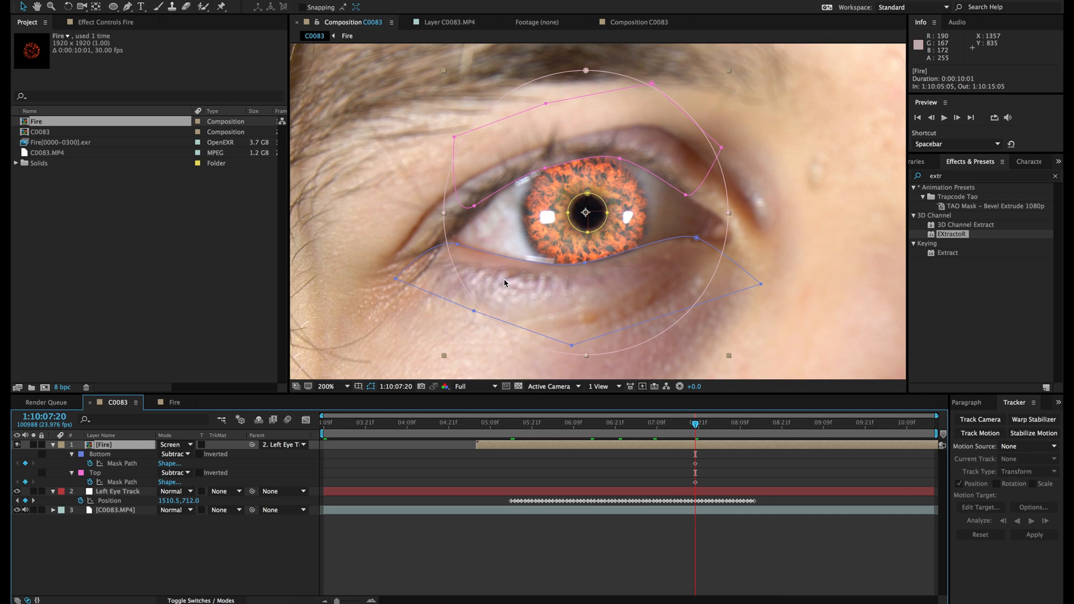
{"action": "left_click", "coordinate": [730, 428]}
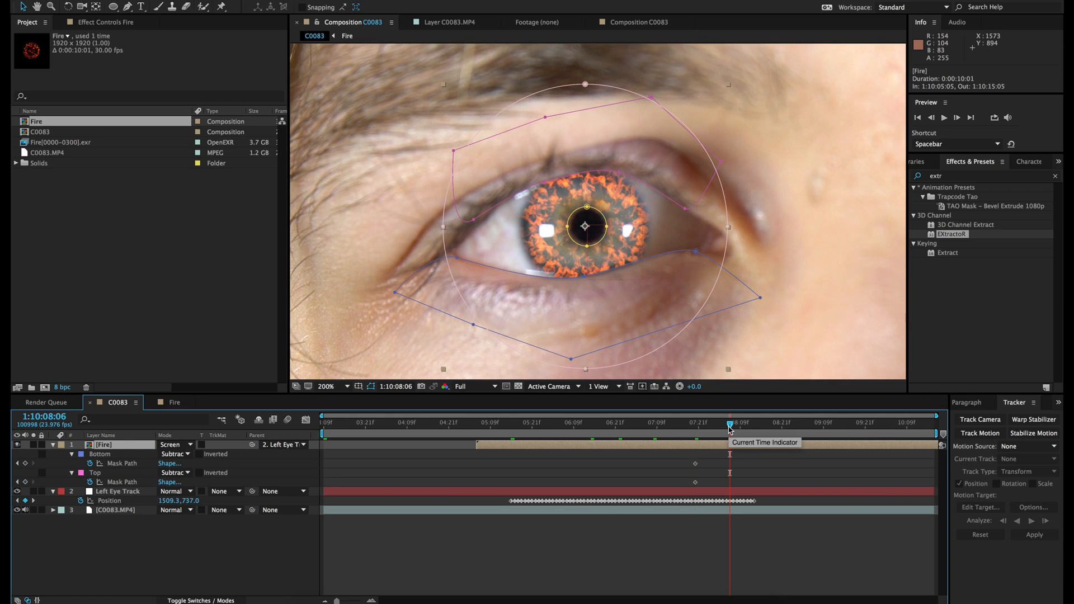
{"action": "left_click_drag", "start_coordinate": [473, 219], "coordinate": [473, 223]}
{"action": "left_click", "coordinate": [618, 173]}
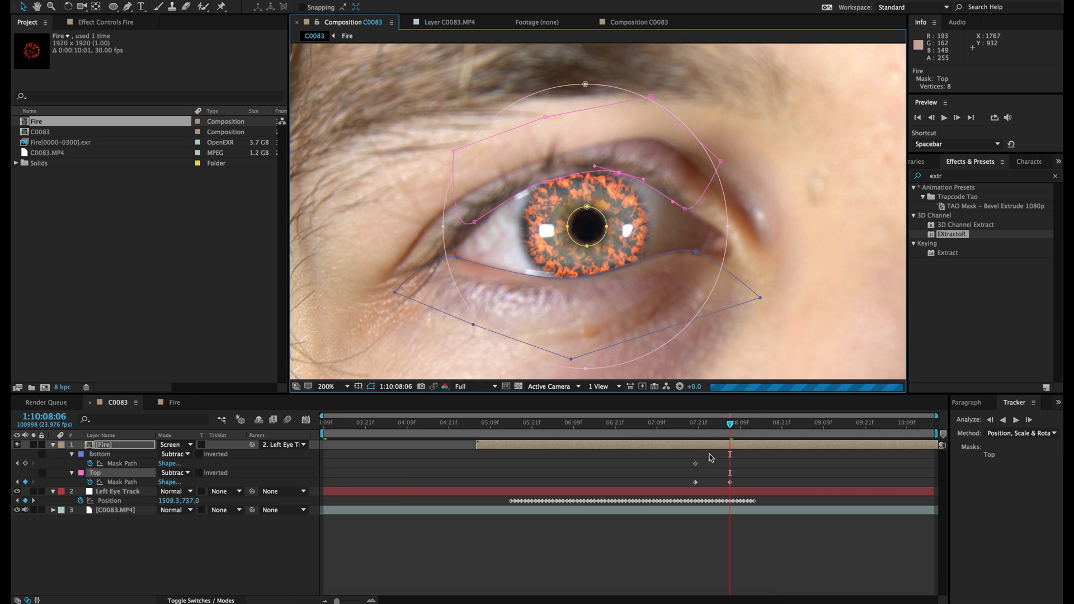
- Keyframe the Top and Bottom mask paths to follow the eyelids at further frames, including 1:10:06:16, and check the result
{"action": "left_click", "coordinate": [643, 432]}
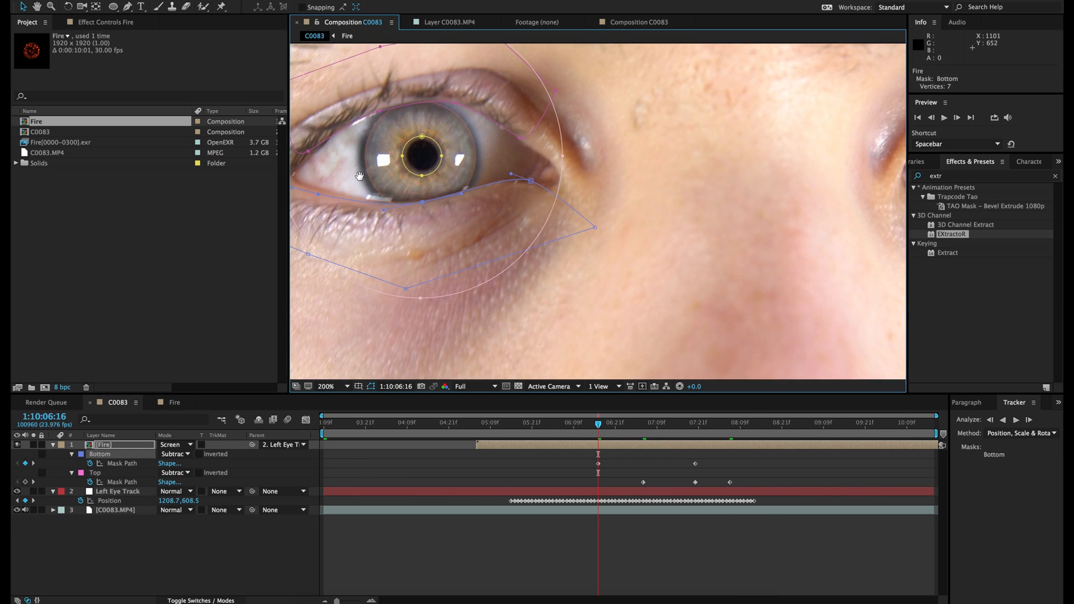
{"action": "left_click", "coordinate": [461, 156]}
{"action": "left_click", "coordinate": [467, 128]}
{"action": "left_click", "coordinate": [771, 427]}
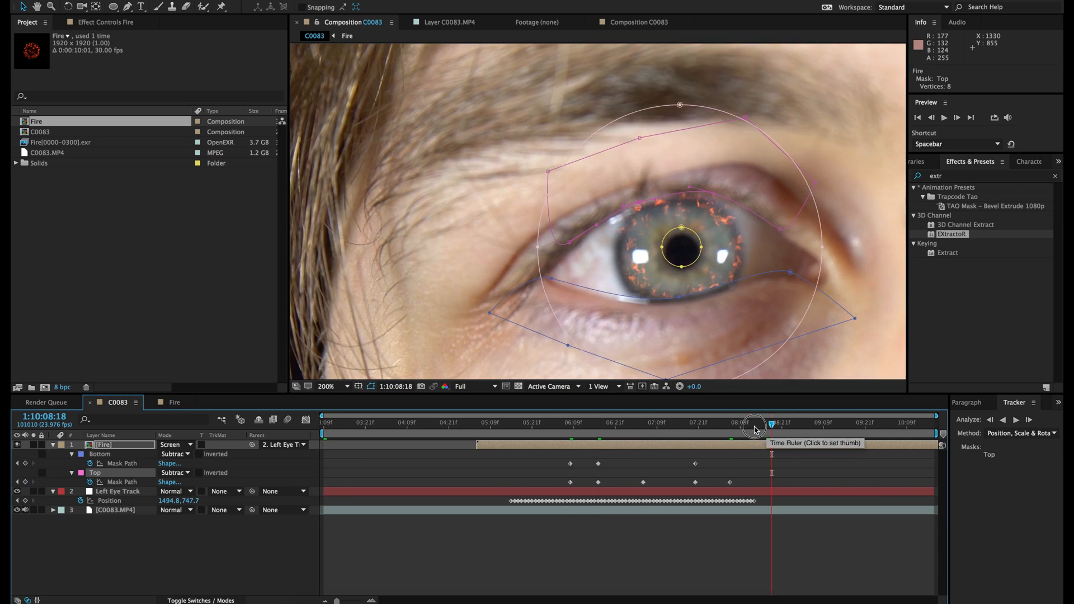
{"action": "left_click", "coordinate": [673, 428]}
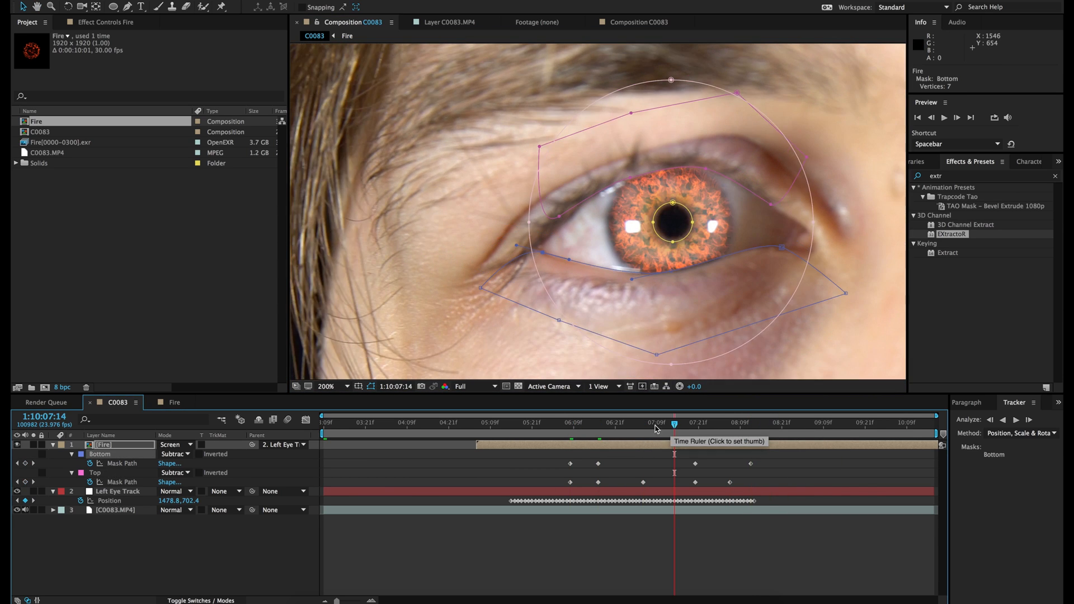
{"action": "left_click", "coordinate": [584, 428]}
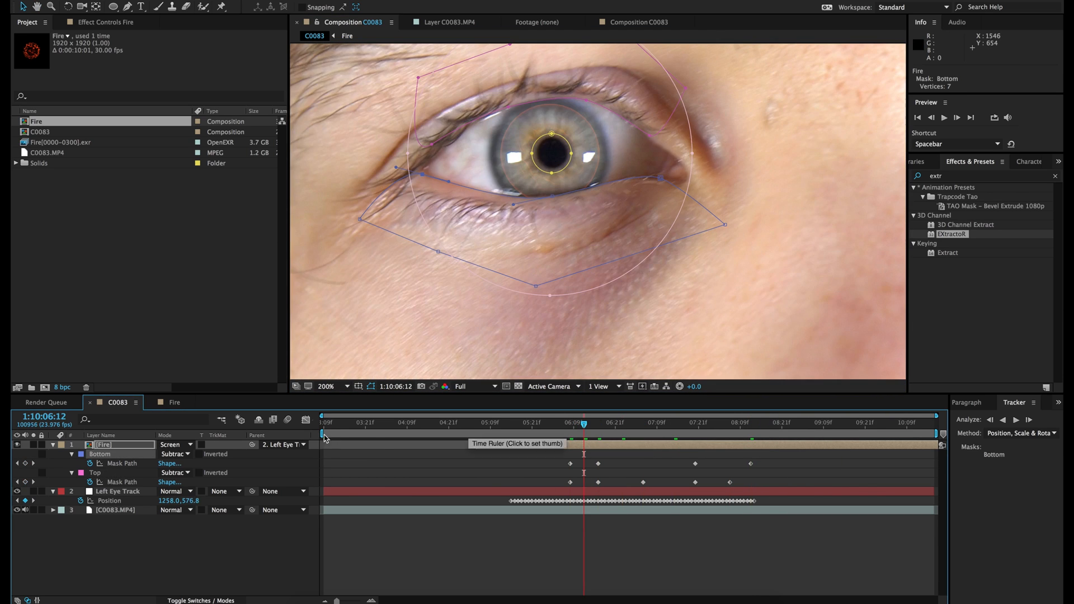
- Trim the work area to the tracked range from 1:10:05:15 to 1:10:08:12 and save the project
{"action": "left_click_drag", "start_coordinate": [322, 433], "coordinate": [510, 427]}
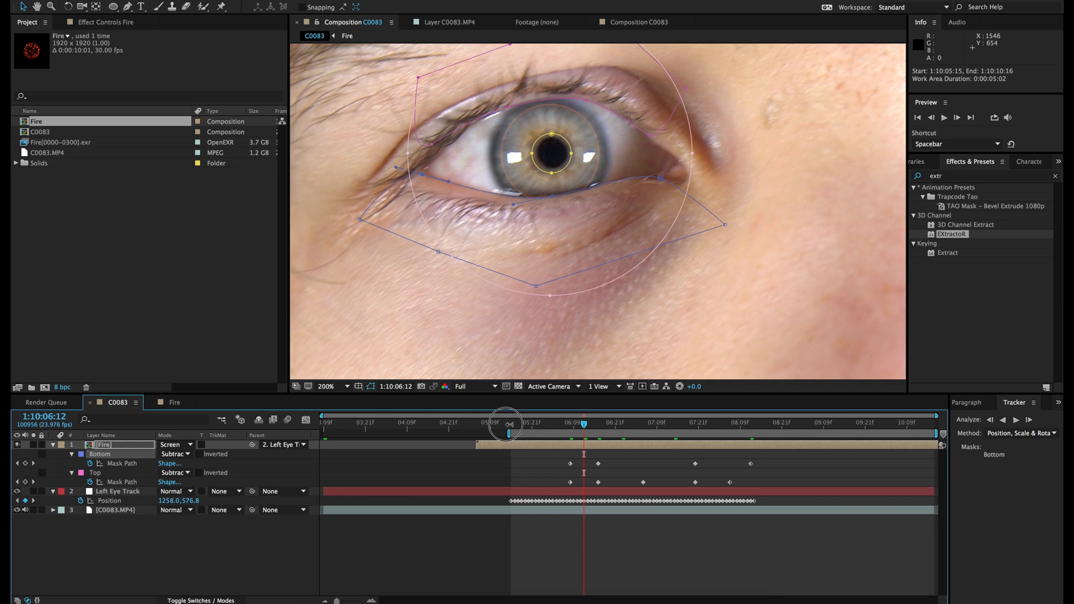
{"action": "left_click_drag", "start_coordinate": [934, 434], "coordinate": [766, 433]}
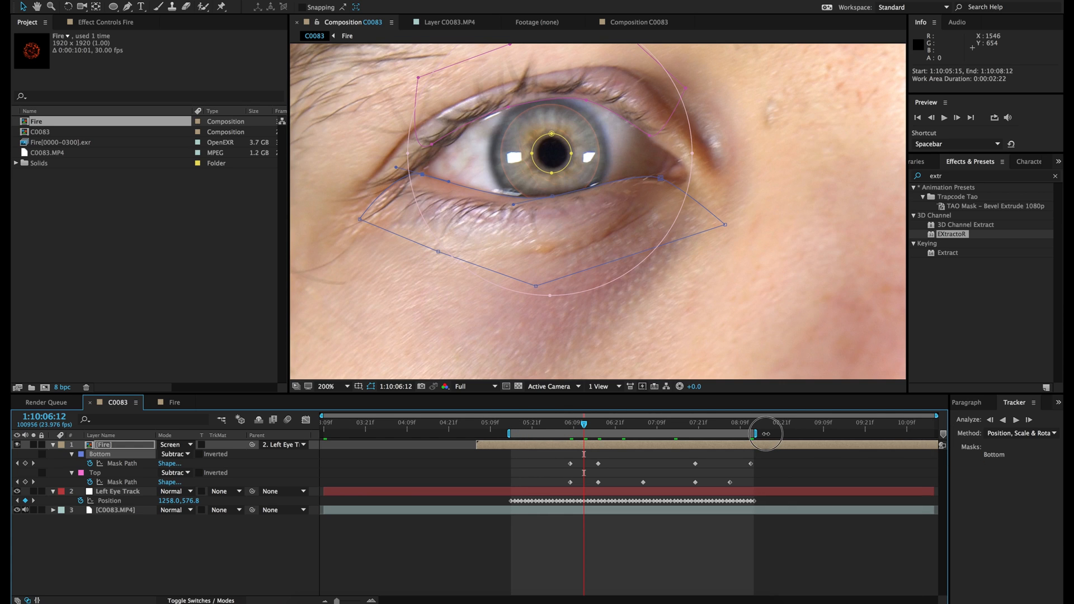
{"action": "key", "text": "ctrl+s"}
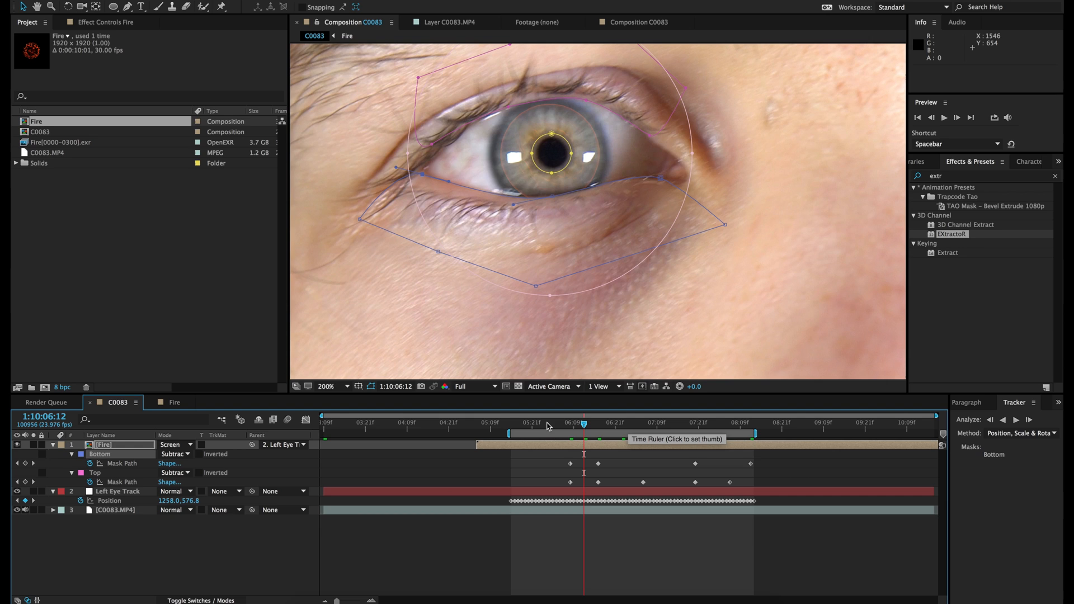
- Preview the work area from its start, and keyframe the Bottom mask to the lower eyelid at 1:10:07:05, saving the project
{"action": "left_click", "coordinate": [512, 430]}
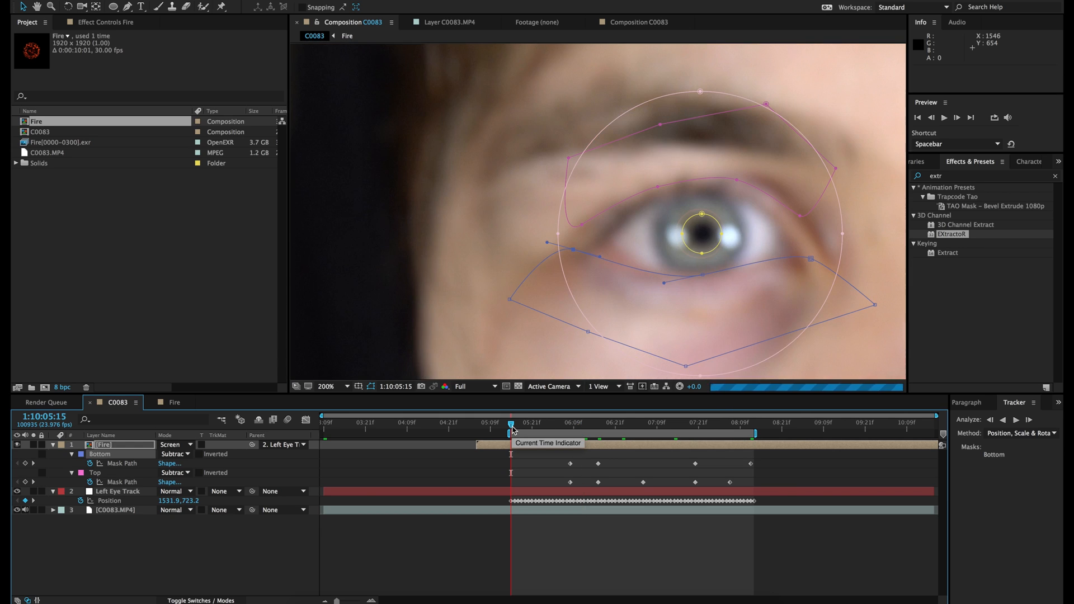
{"action": "key", "text": "space"}
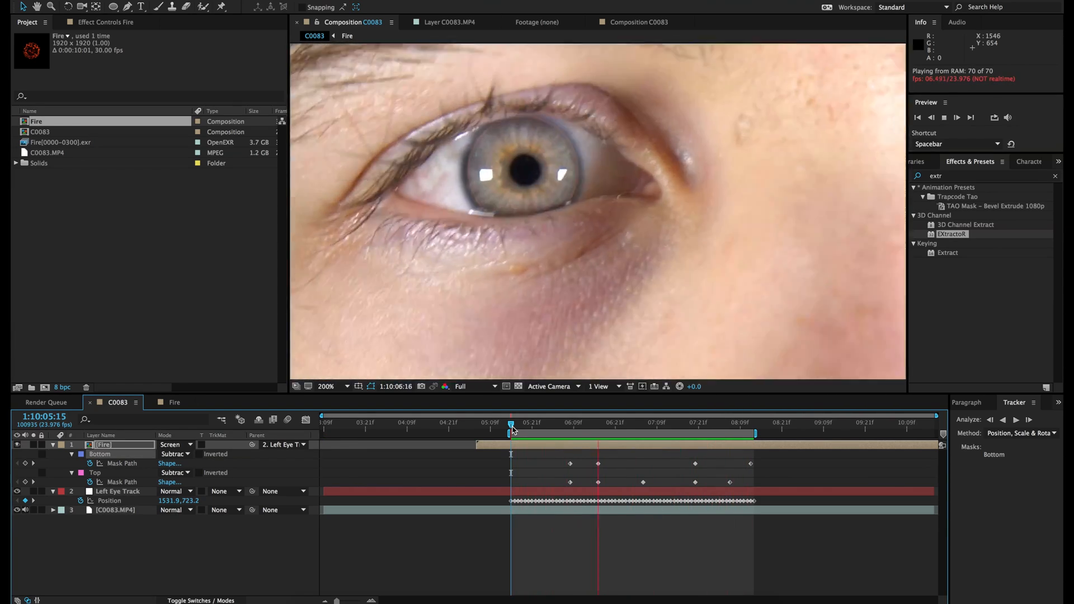
{"action": "left_click", "coordinate": [618, 265]}
{"action": "left_click_drag", "start_coordinate": [618, 265], "coordinate": [619, 271]}
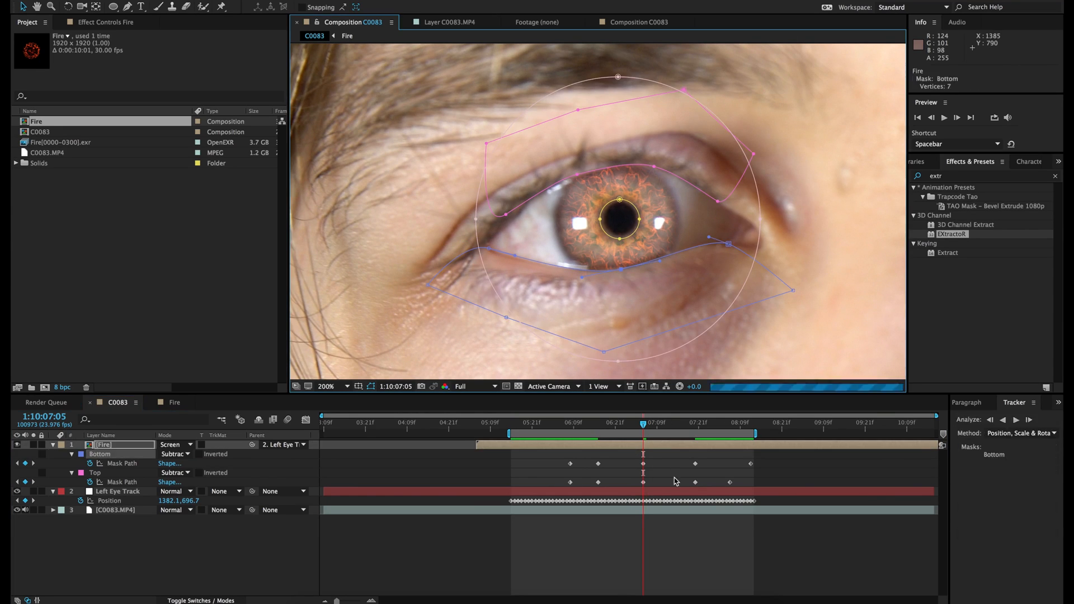
{"action": "left_click", "coordinate": [666, 472]}
{"action": "key", "text": "super+s"}
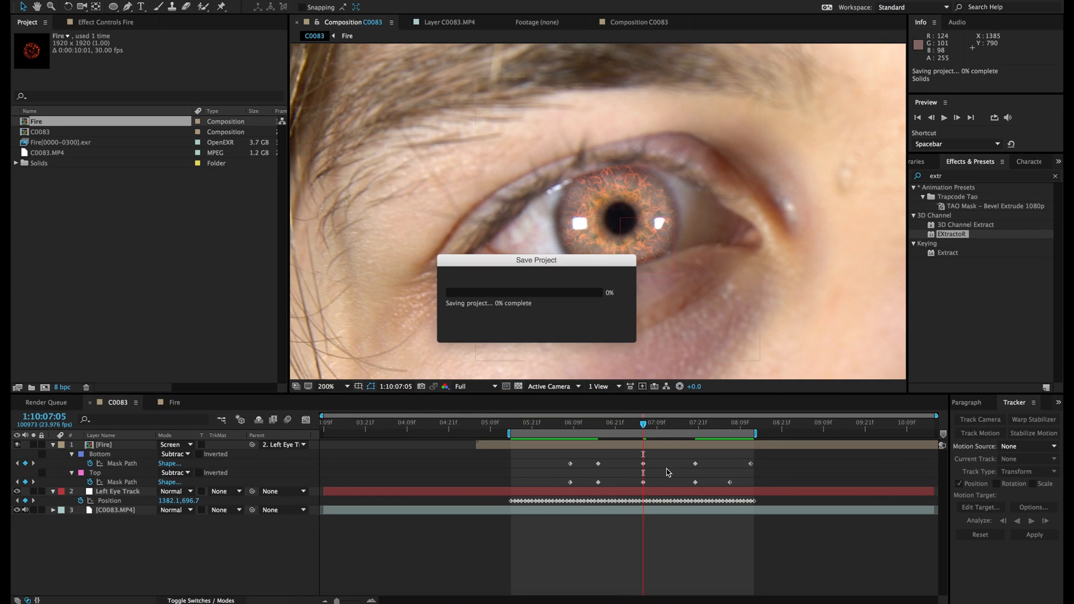
- Examine how well the fire blends into the iris at 1:10:07:05, both close up and against the whole face
{"action": "scroll", "coordinate": [605, 254], "scroll_direction": "down", "scroll_amount": 1}
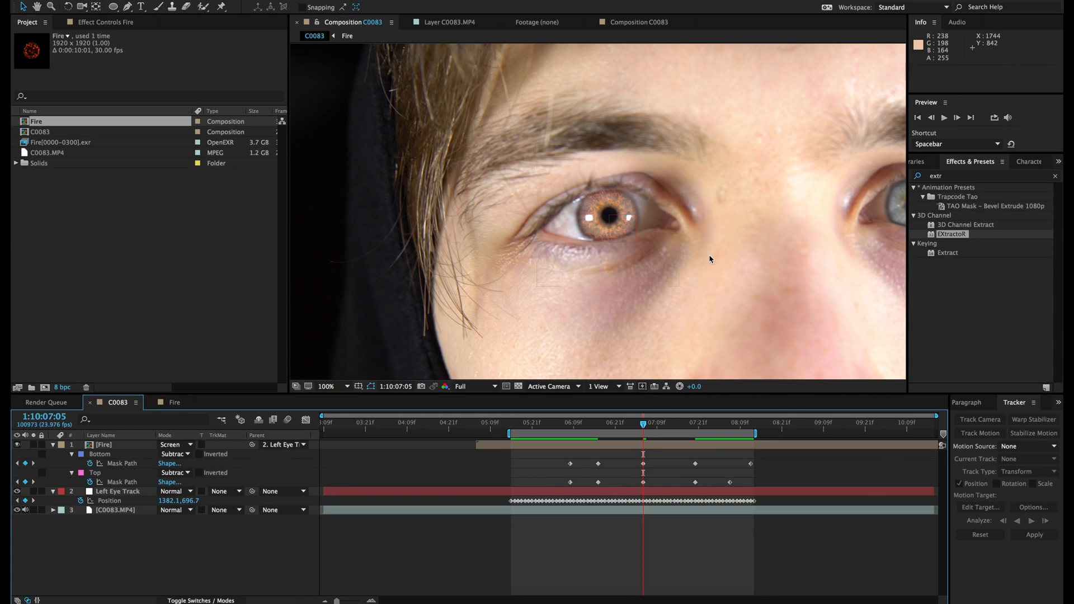
{"action": "left_click_drag", "start_coordinate": [720, 237], "coordinate": [633, 235]}
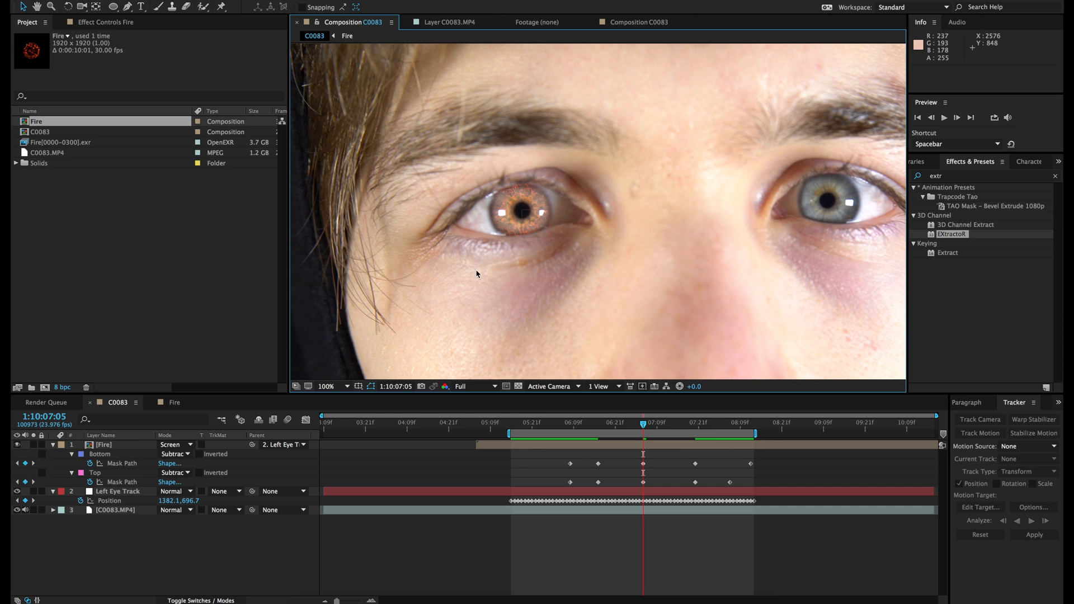
{"action": "key", "text": "period"}
{"action": "key", "text": "period"}
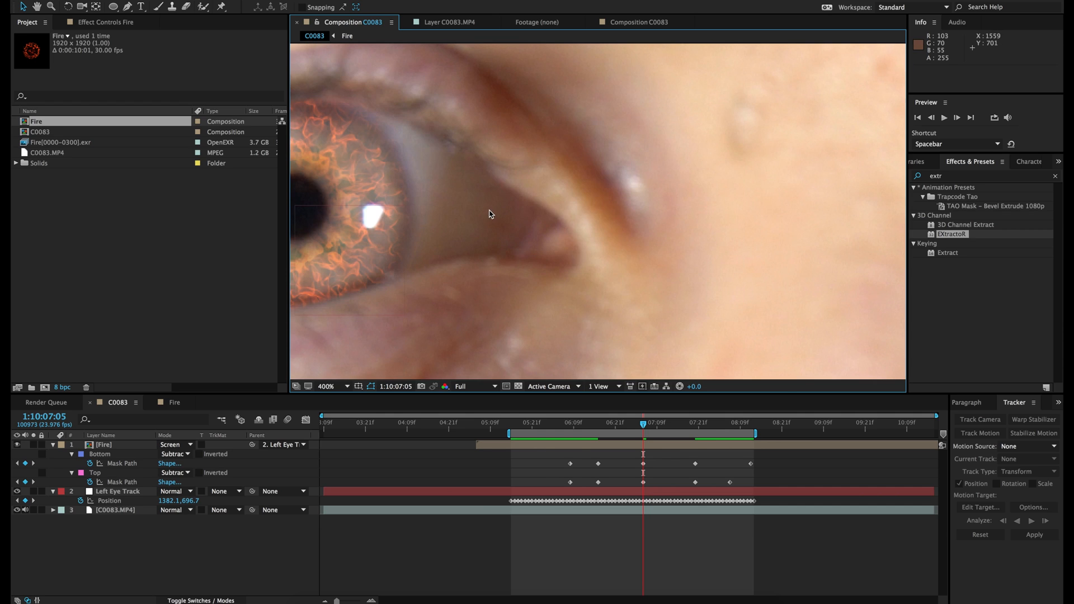
{"action": "key", "text": "comma"}
{"action": "key", "text": "space"}
{"action": "left_click_drag", "start_coordinate": [466, 201], "coordinate": [588, 194]}
{"action": "scroll", "coordinate": [588, 194], "scroll_direction": "down", "scroll_amount": 4}
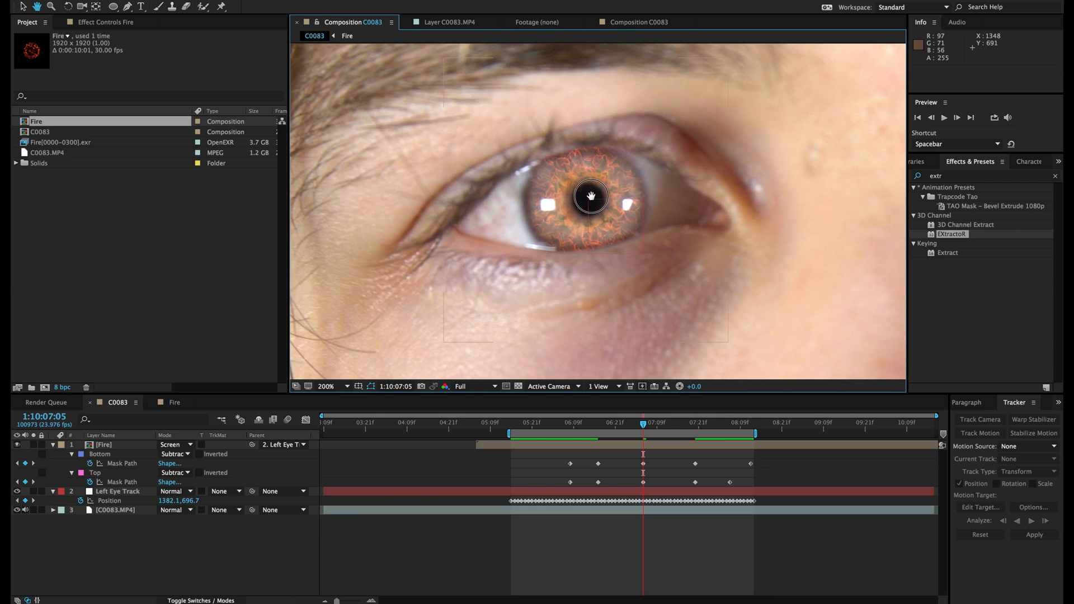
{"action": "key", "text": "space"}
{"action": "left_click_drag", "start_coordinate": [578, 250], "coordinate": [541, 213]}
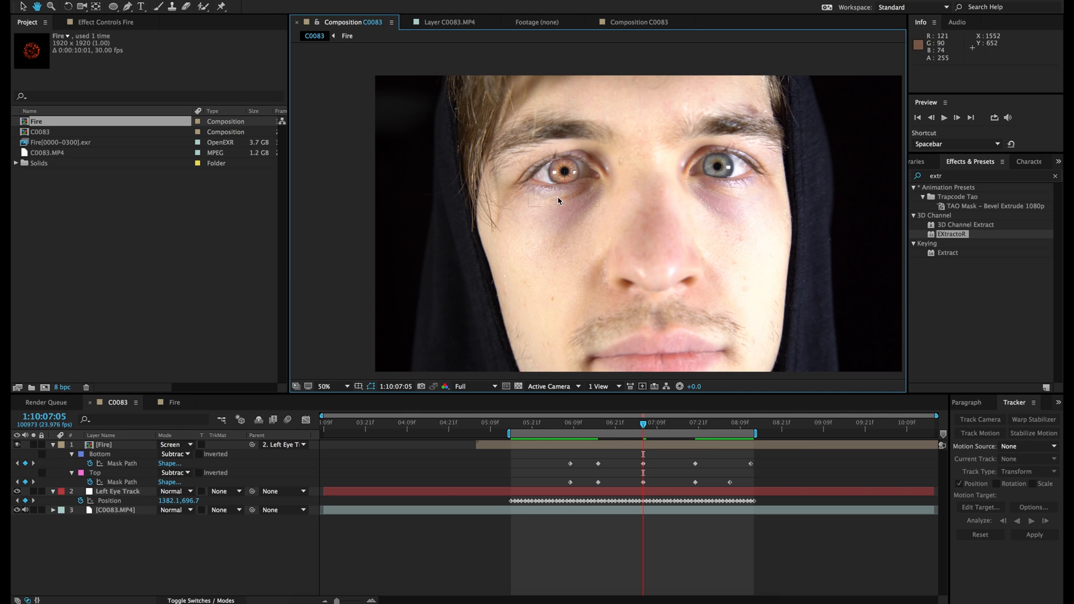
{"action": "scroll", "coordinate": [565, 192], "scroll_direction": "up", "scroll_amount": 2}
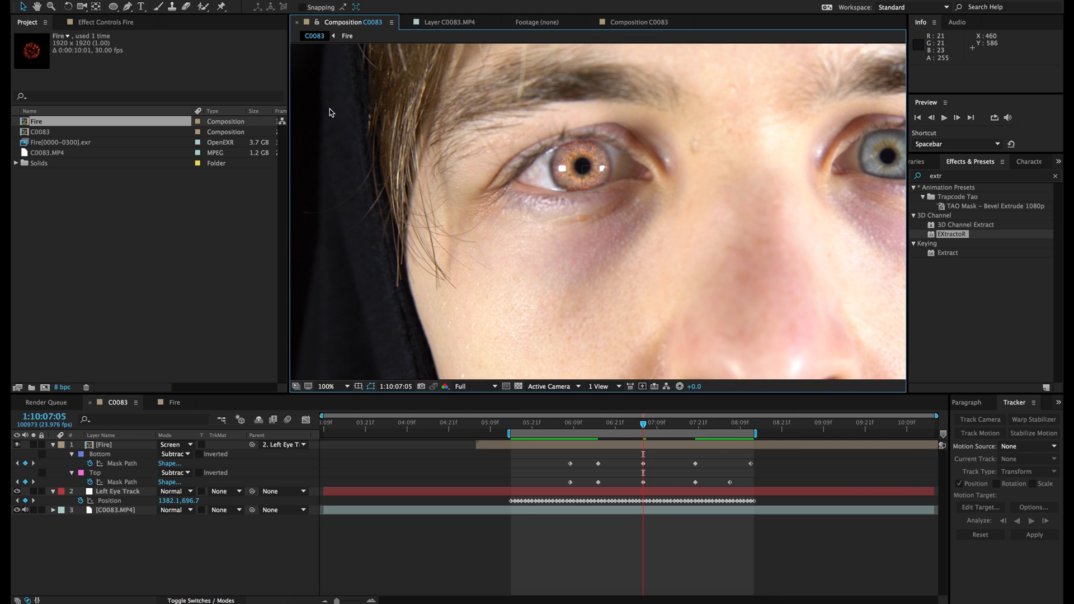
- Apply the Levels effect to the Fire layer
{"action": "left_click", "coordinate": [102, 445]}
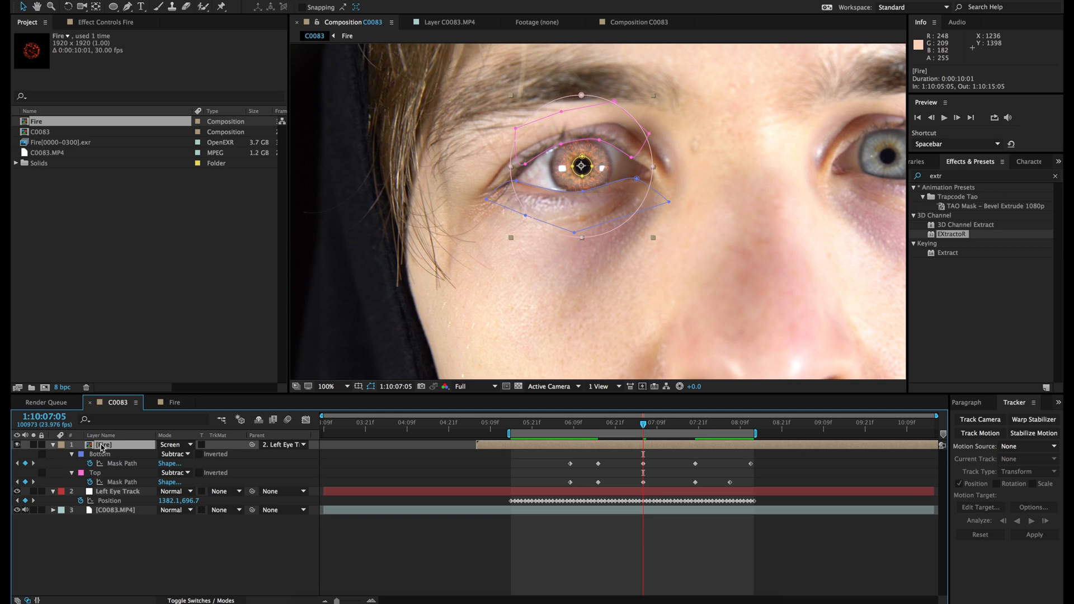
{"action": "left_click", "coordinate": [955, 176]}
{"action": "type", "text": "leve"}
{"action": "left_click_drag", "start_coordinate": [954, 247], "coordinate": [642, 448]}
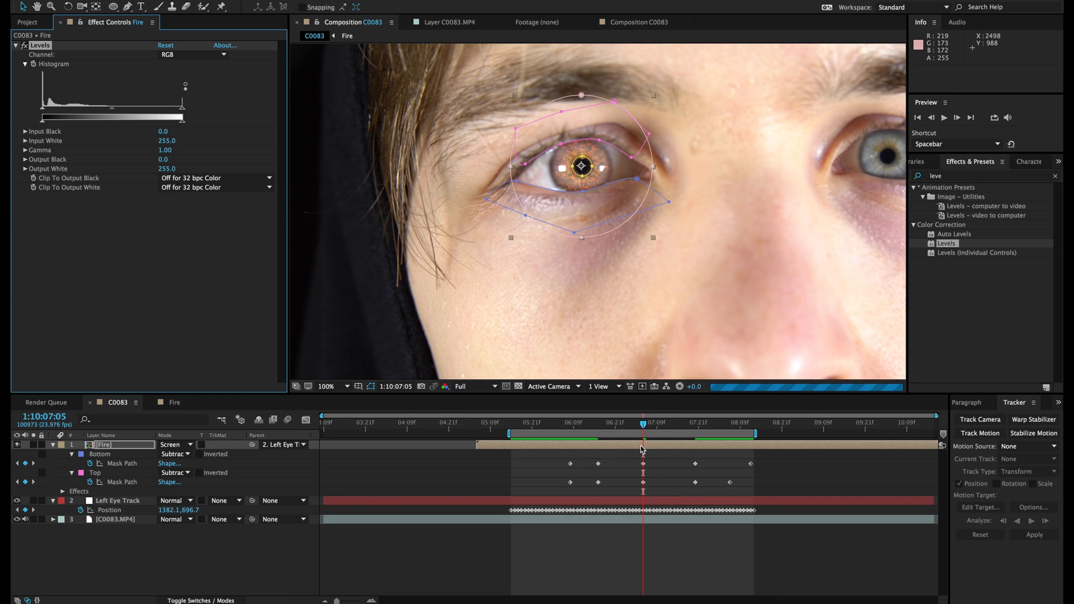
- Show only the red channel of the composition with mask outlines hidden, and set the Levels effect's channel to Red
{"action": "left_click", "coordinate": [460, 387]}
{"action": "left_click", "coordinate": [469, 388]}
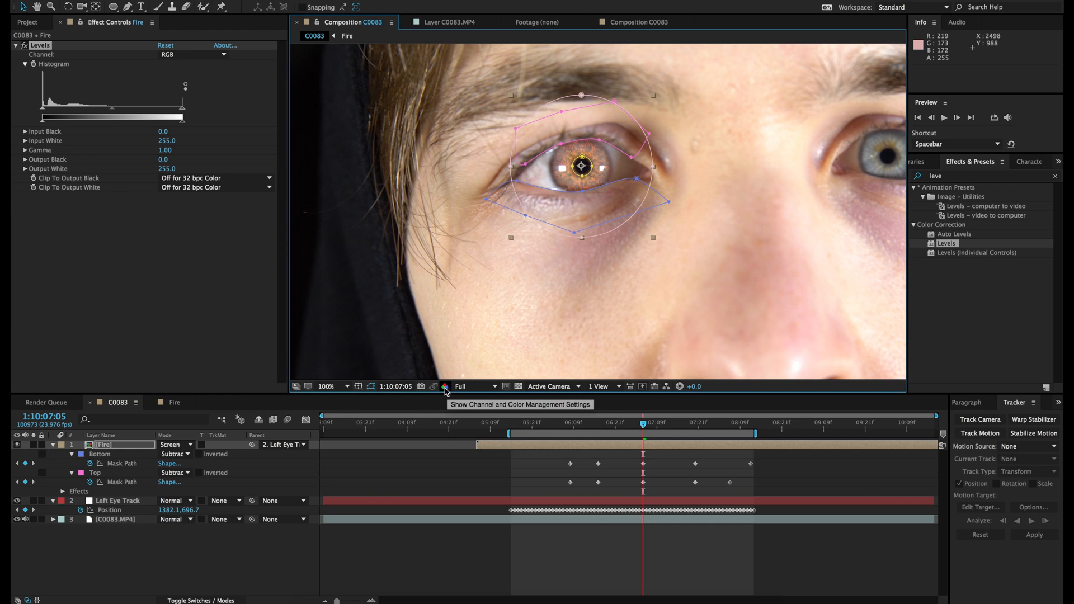
{"action": "left_click", "coordinate": [446, 387]}
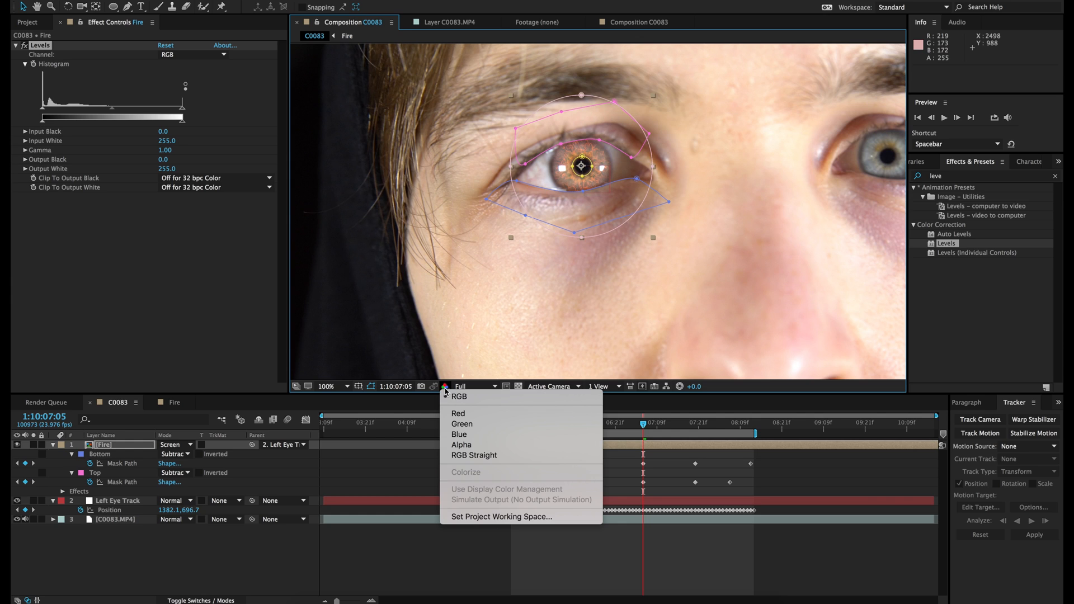
{"action": "left_click", "coordinate": [455, 414]}
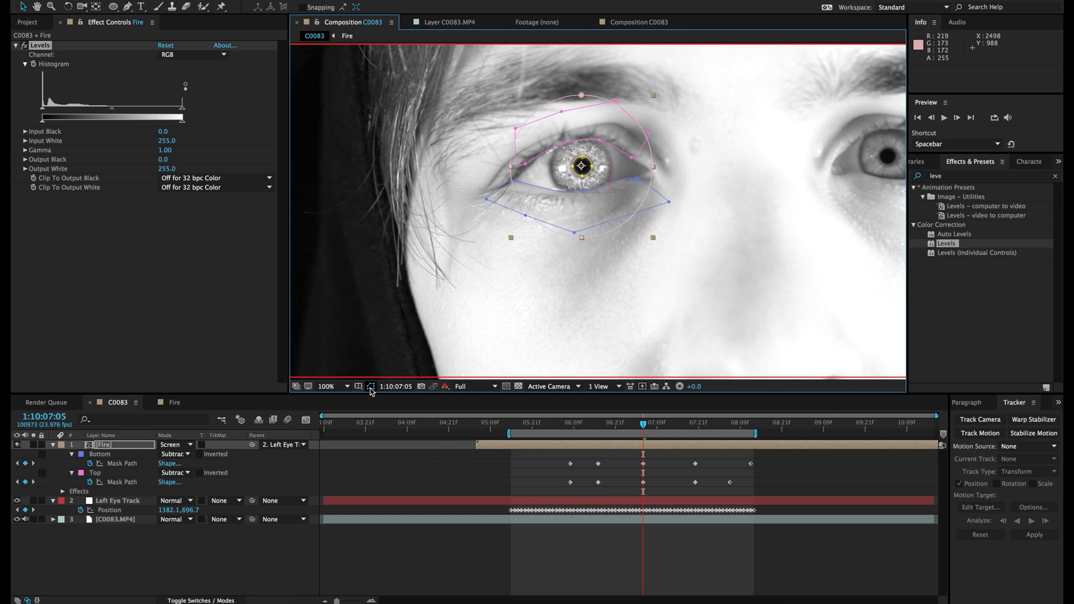
{"action": "left_click", "coordinate": [371, 387]}
{"action": "left_click", "coordinate": [180, 60]}
{"action": "left_click", "coordinate": [181, 71]}
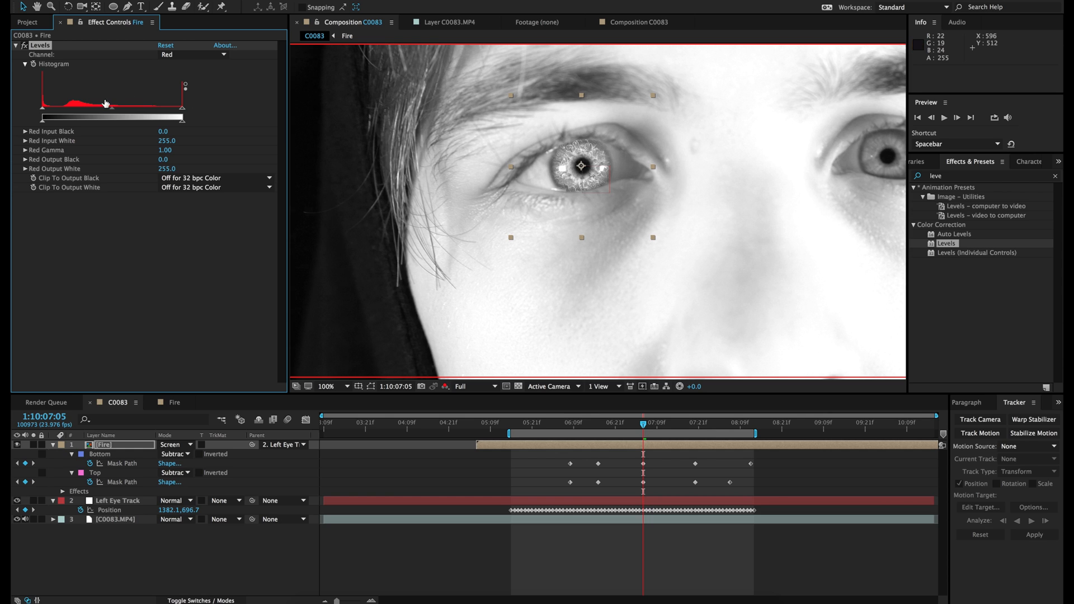
- Match the fire's red levels to the iris with Red Input Black 7.0 and Red Gamma 0.78
{"action": "left_click_drag", "start_coordinate": [112, 111], "coordinate": [130, 111]}
{"action": "left_click_drag", "start_coordinate": [132, 111], "coordinate": [132, 110]}
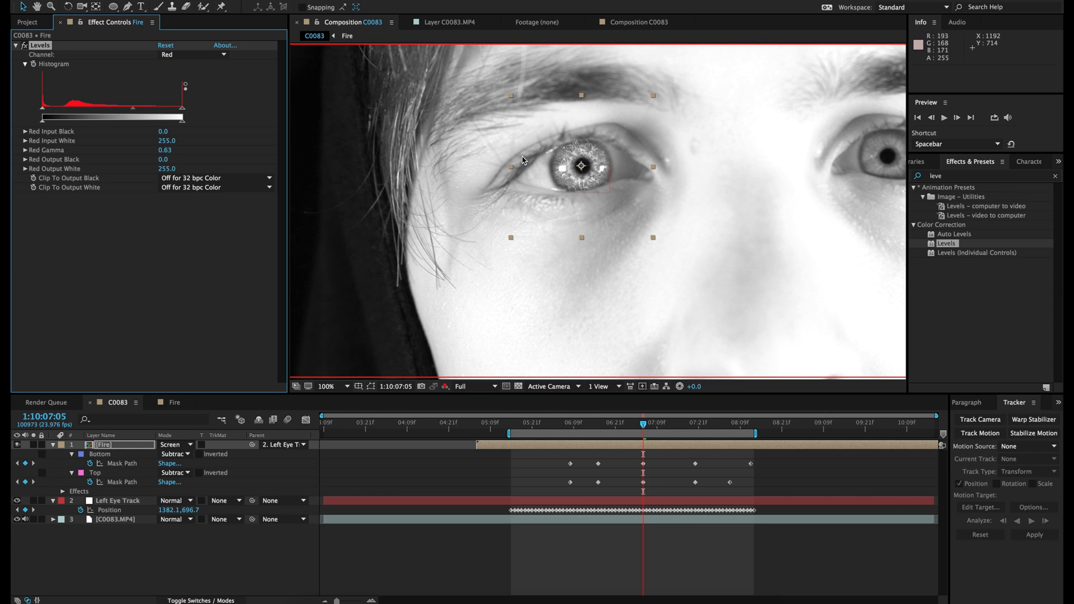
{"action": "key", "text": "period"}
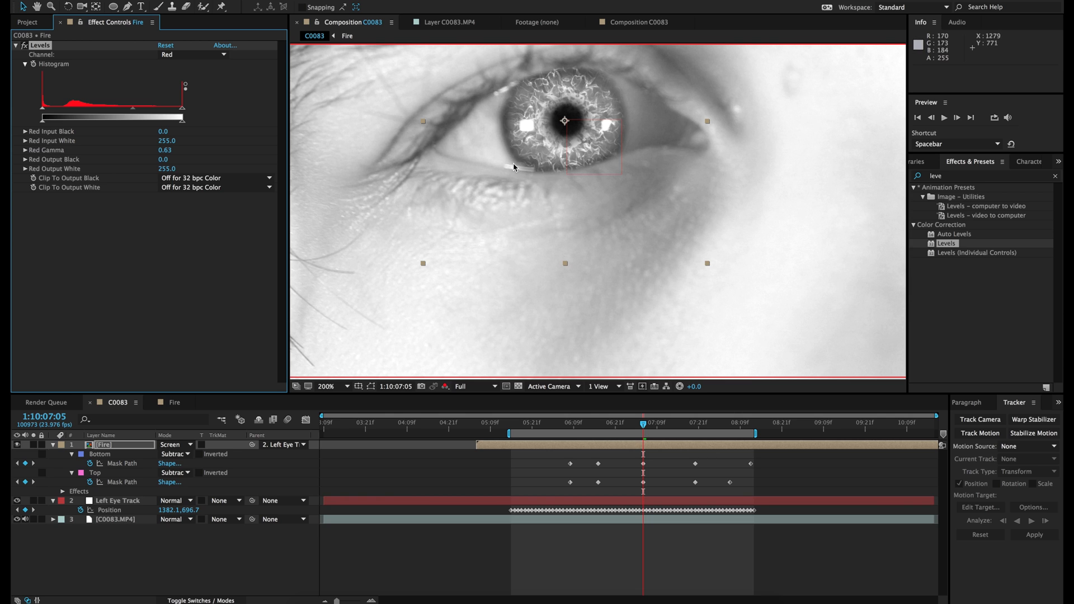
{"action": "key", "text": "period"}
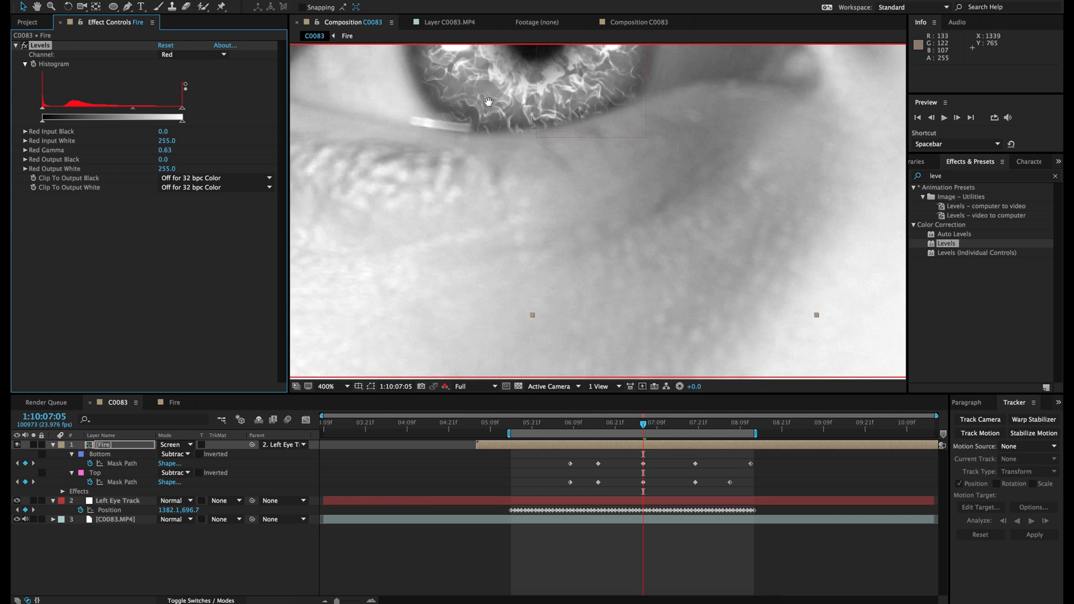
{"action": "left_click_drag", "start_coordinate": [497, 109], "coordinate": [545, 184]}
{"action": "left_click_drag", "start_coordinate": [458, 100], "coordinate": [501, 173]}
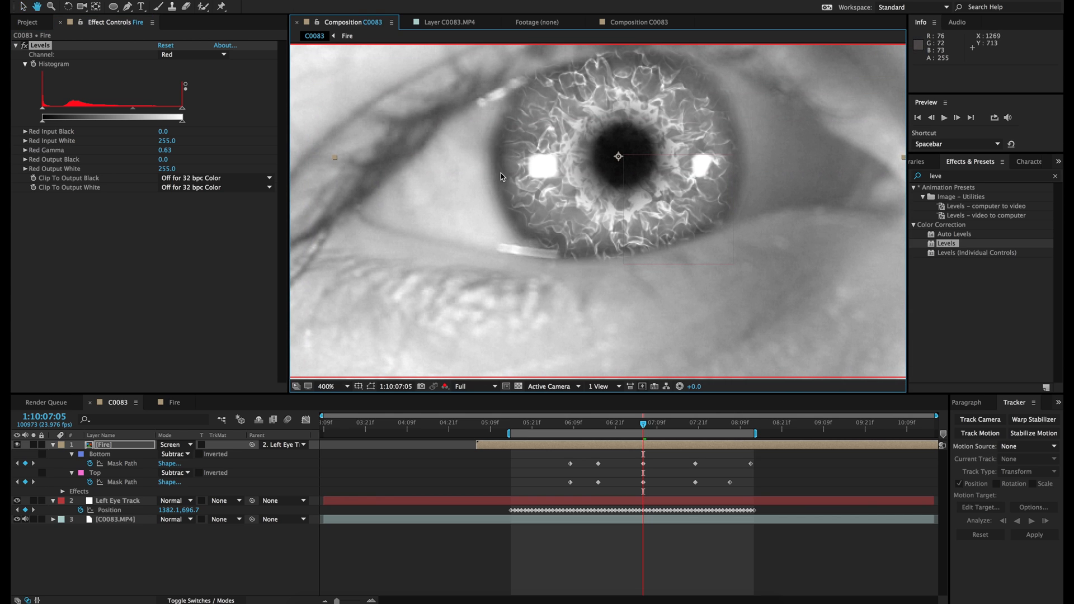
{"action": "key", "text": "v"}
{"action": "mouse_move", "coordinate": [132, 115]}
{"action": "left_mouse_down"}
{"action": "mouse_move", "coordinate": [148, 111]}
{"action": "mouse_move", "coordinate": [111, 112]}
{"action": "mouse_move", "coordinate": [119, 109]}
{"action": "left_mouse_up"}
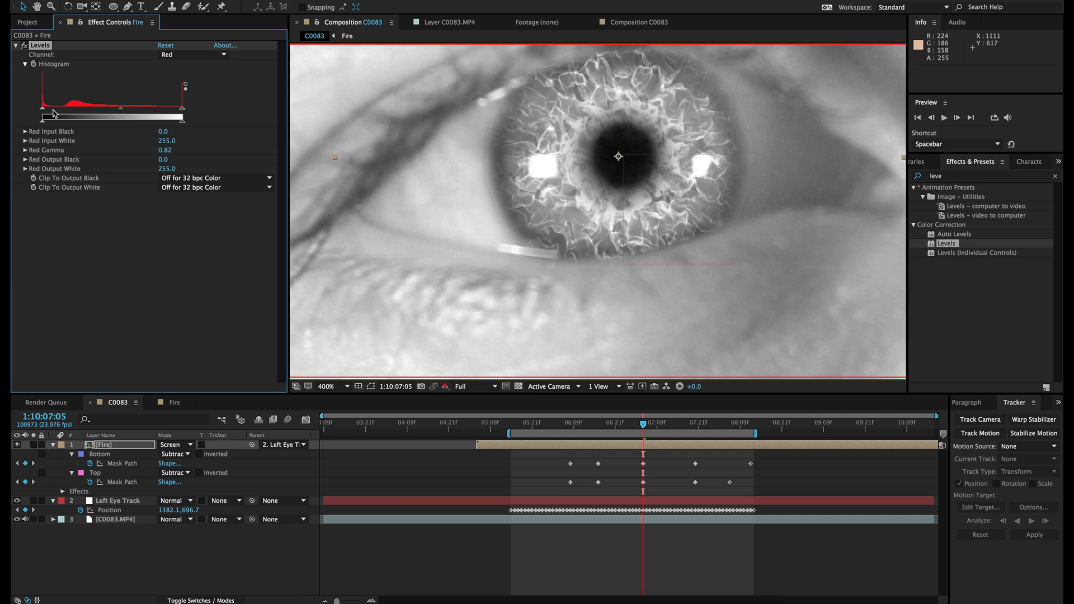
{"action": "left_click_drag", "start_coordinate": [43, 108], "coordinate": [45, 109]}
{"action": "left_click_drag", "start_coordinate": [119, 108], "coordinate": [126, 111]}
- View the composition's green channel and set Green Gamma to 0.89 in Levels, comparing with the Fire layer hidden
{"action": "key", "text": "slash"}
{"action": "left_click", "coordinate": [446, 387]}
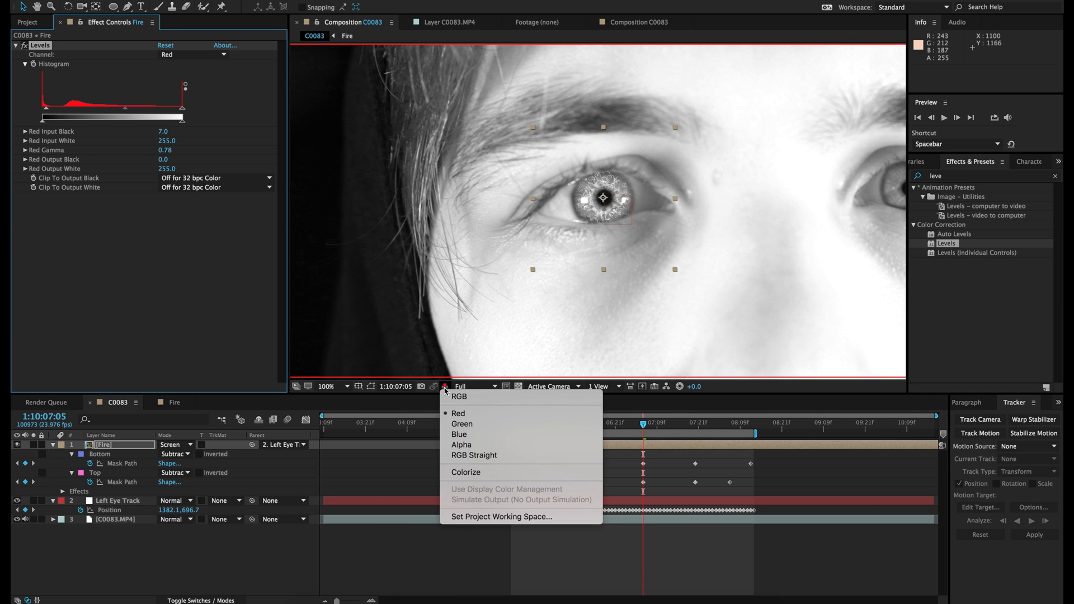
{"action": "left_click", "coordinate": [462, 429]}
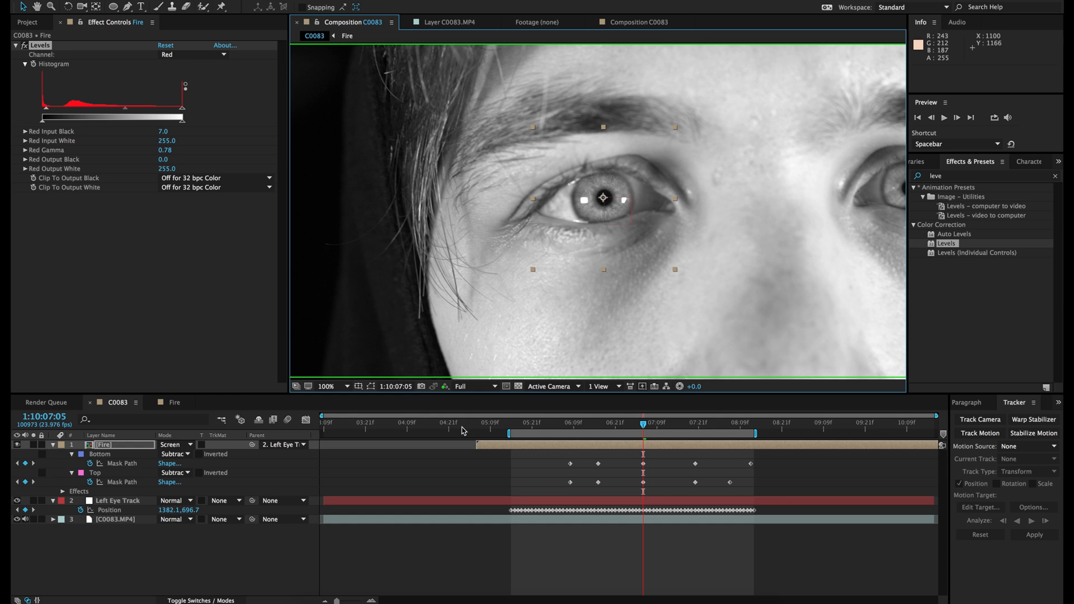
{"action": "left_click", "coordinate": [180, 55]}
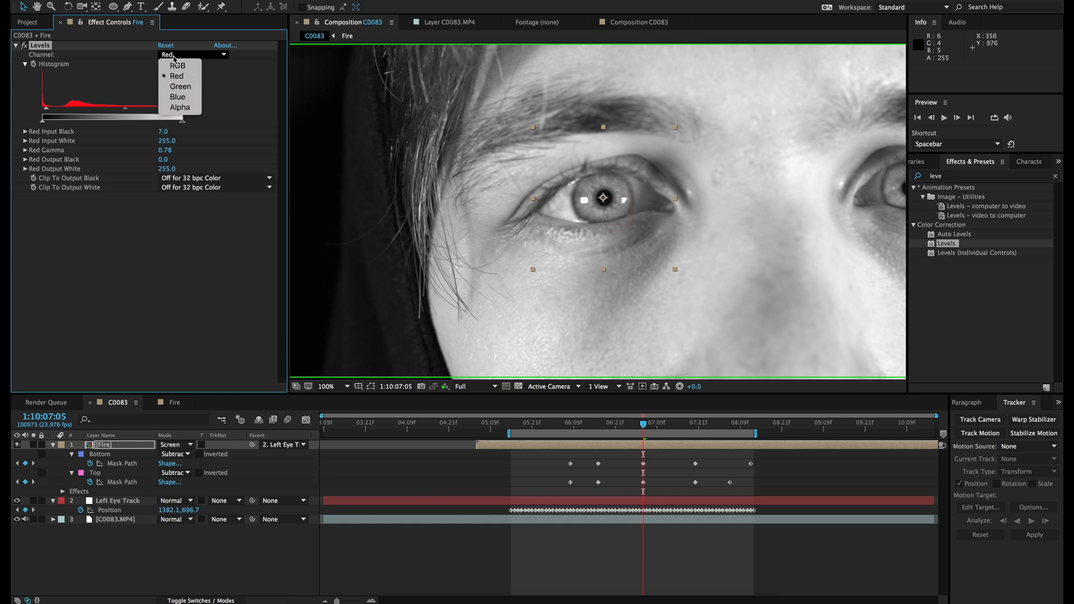
{"action": "left_click", "coordinate": [179, 88]}
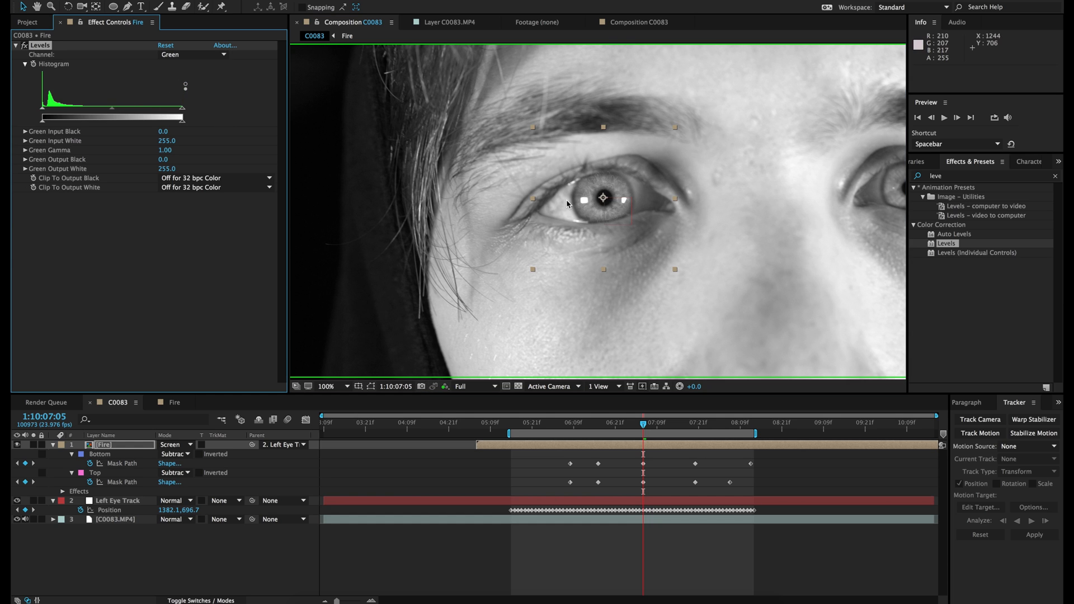
{"action": "scroll", "coordinate": [567, 202], "scroll_direction": "up", "scroll_amount": 2}
{"action": "scroll", "coordinate": [567, 201], "scroll_direction": "down", "scroll_amount": 1}
{"action": "mouse_move", "coordinate": [112, 109]}
{"action": "left_mouse_down"}
{"action": "mouse_move", "coordinate": [98, 113]}
{"action": "mouse_move", "coordinate": [118, 110]}
{"action": "left_mouse_up"}
{"action": "scroll", "coordinate": [574, 199], "scroll_direction": "up", "scroll_amount": 1}
{"action": "left_click", "coordinate": [17, 445]}
{"action": "left_click", "coordinate": [17, 445]}
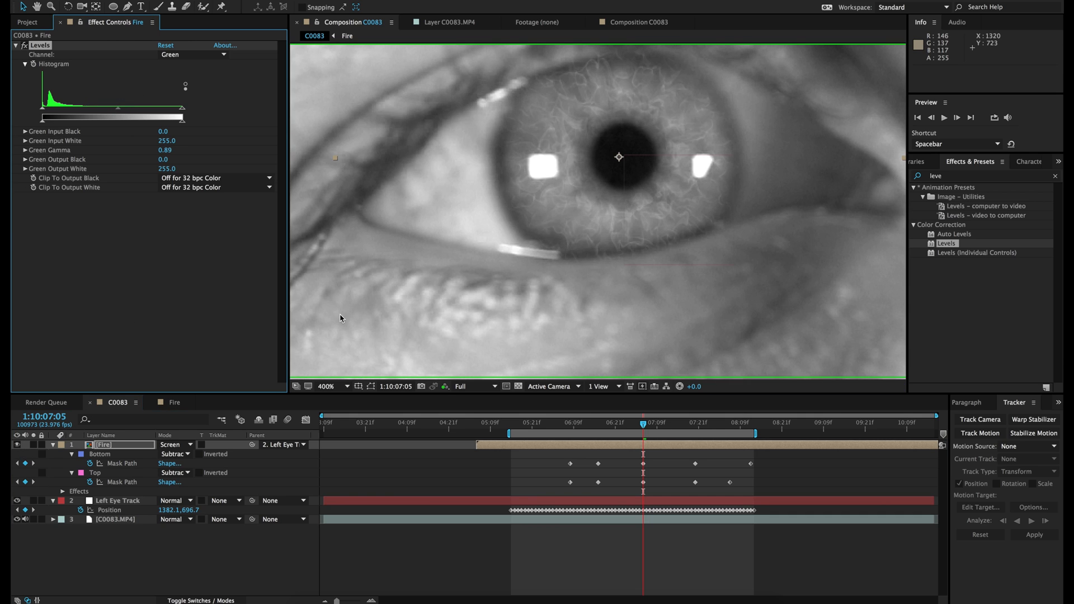
- Inspect the blue channel of the composition together with the Blue histogram of the Levels effect
{"action": "left_click", "coordinate": [445, 385]}
{"action": "left_click", "coordinate": [468, 435]}
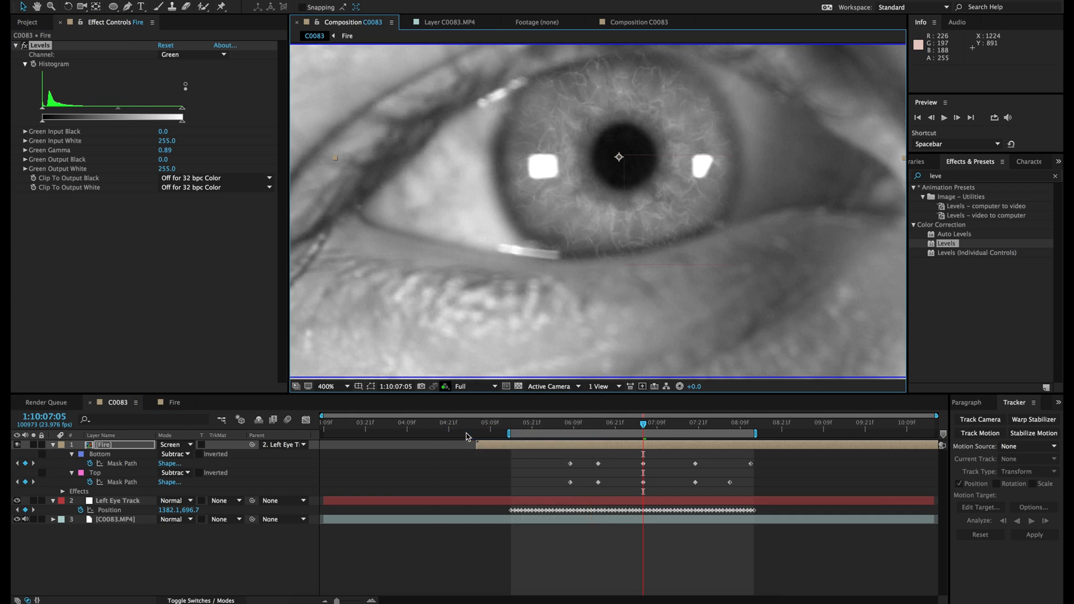
{"action": "left_click", "coordinate": [194, 55]}
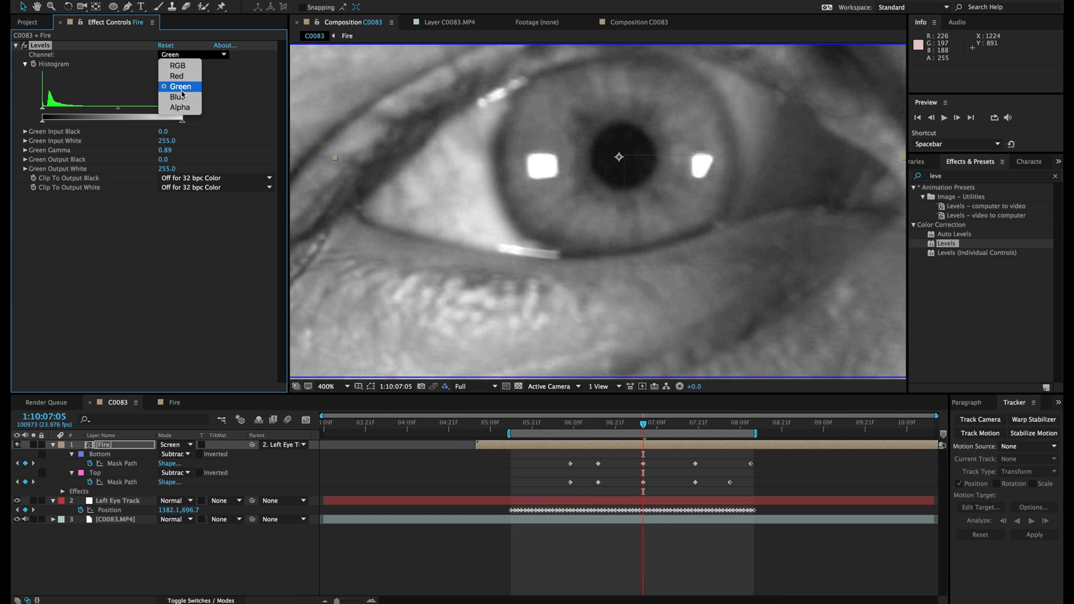
{"action": "left_click", "coordinate": [180, 98]}
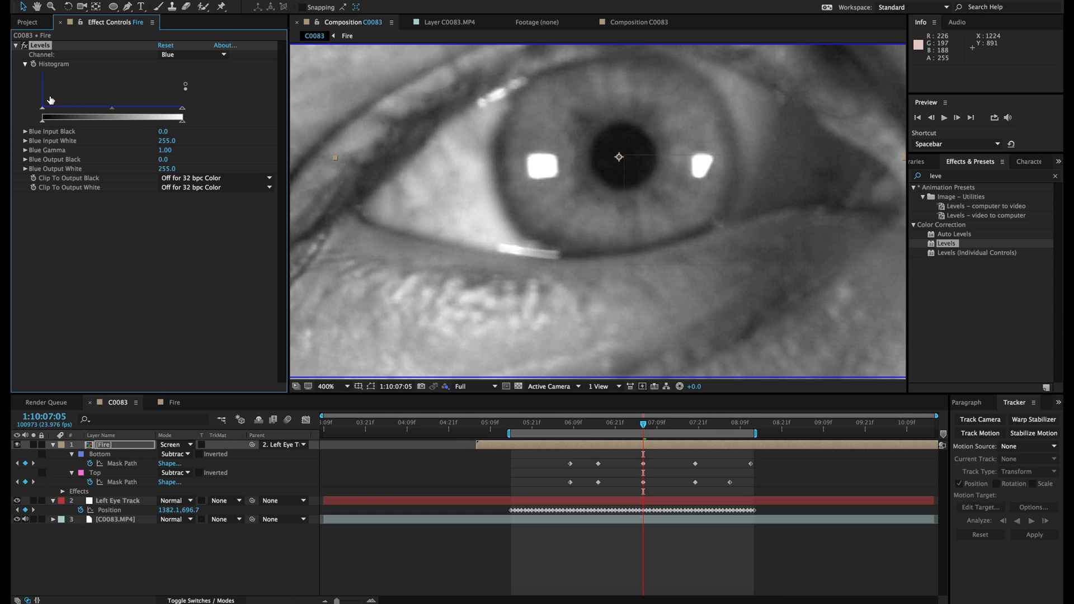
- Return both the composition view and the Levels effect to the RGB channel
{"action": "left_click", "coordinate": [446, 387]}
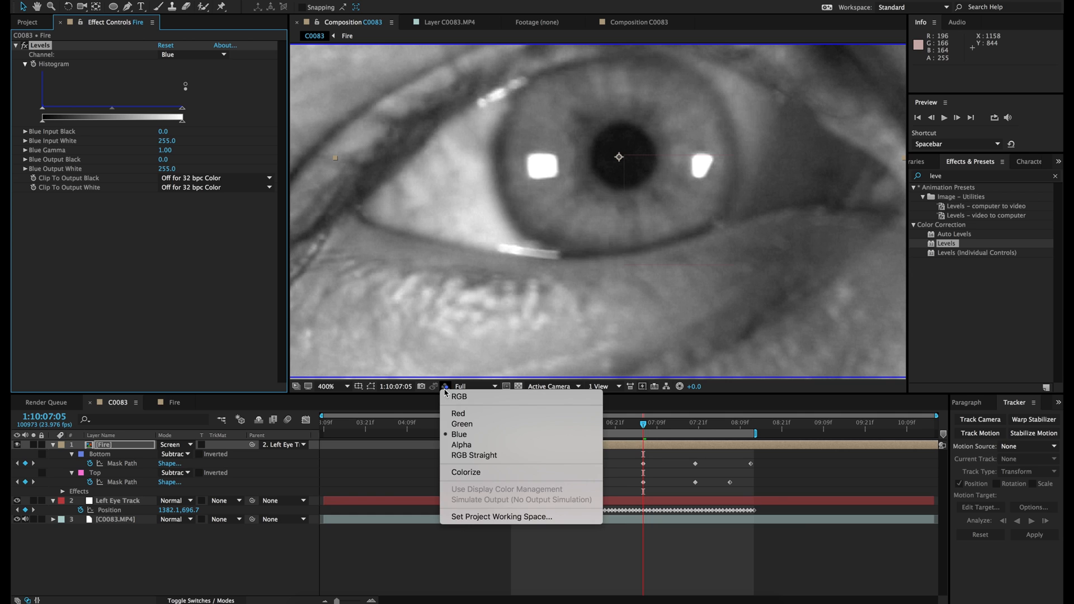
{"action": "left_click", "coordinate": [465, 397]}
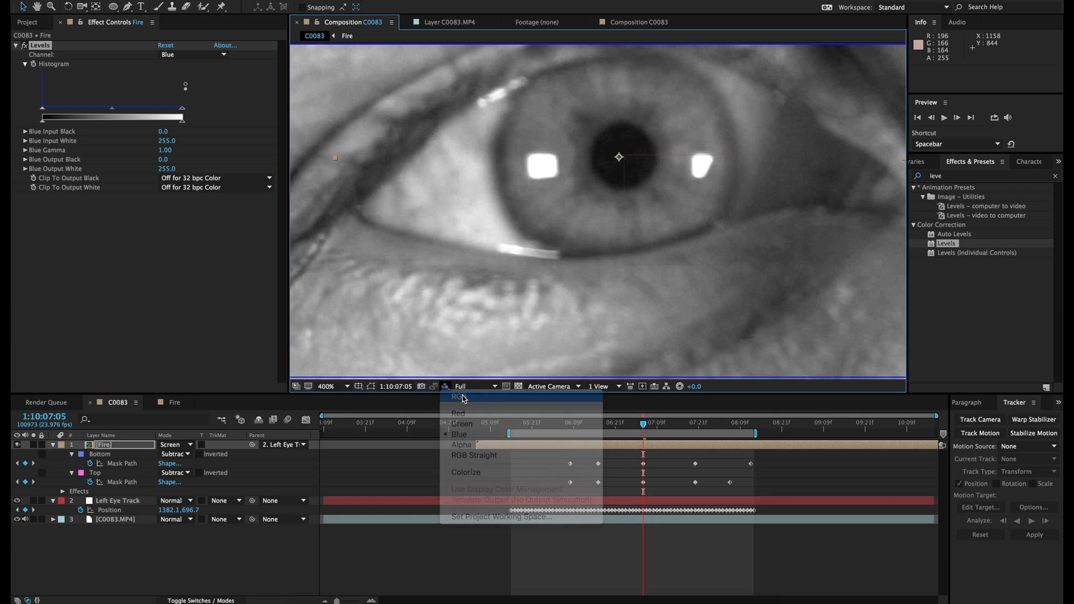
{"action": "left_click", "coordinate": [187, 54]}
{"action": "left_click", "coordinate": [178, 70]}
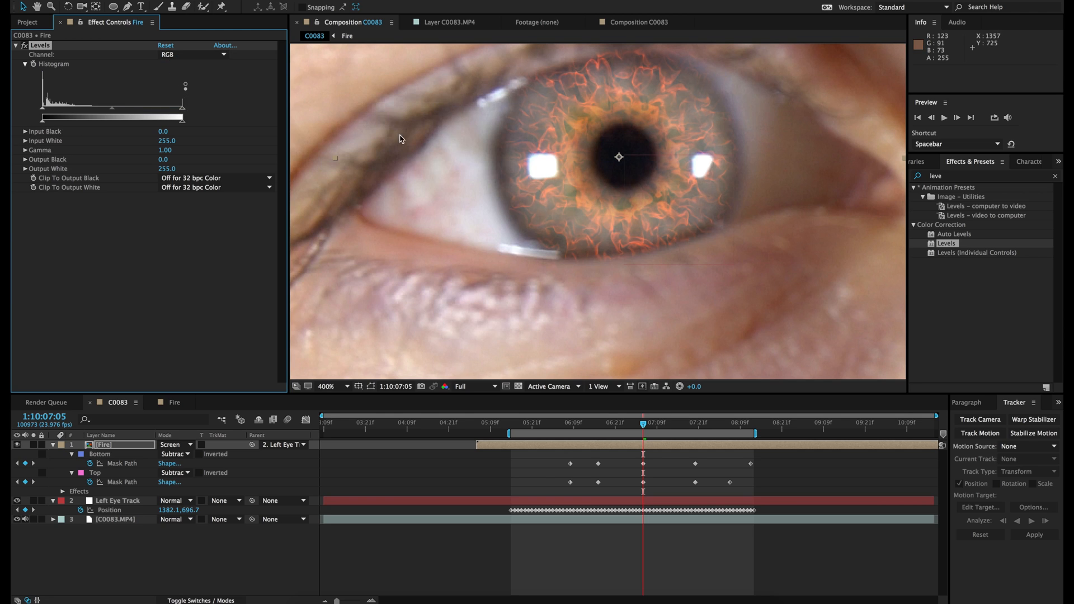
- Compare the eye with the Levels effect and the Fire layer switched off and on, and select the Fire layer
{"action": "left_click", "coordinate": [24, 45]}
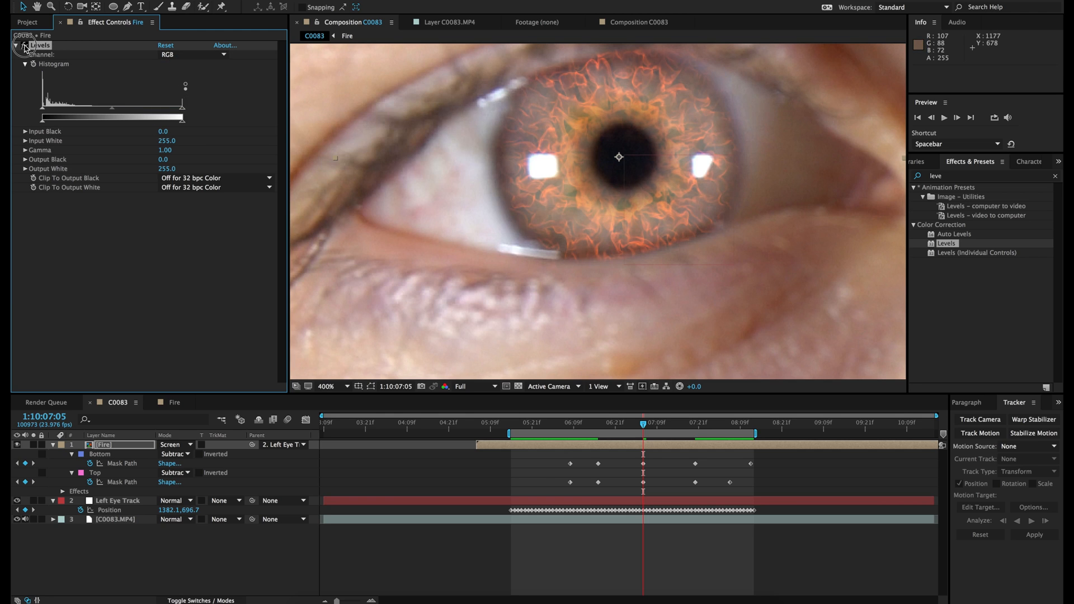
{"action": "left_click", "coordinate": [24, 45]}
{"action": "left_click", "coordinate": [24, 46]}
{"action": "left_click", "coordinate": [17, 444]}
{"action": "left_click", "coordinate": [17, 445]}
{"action": "left_click", "coordinate": [18, 444]}
{"action": "left_click", "coordinate": [18, 445]}
{"action": "left_click", "coordinate": [25, 47]}
{"action": "key", "text": "comma"}
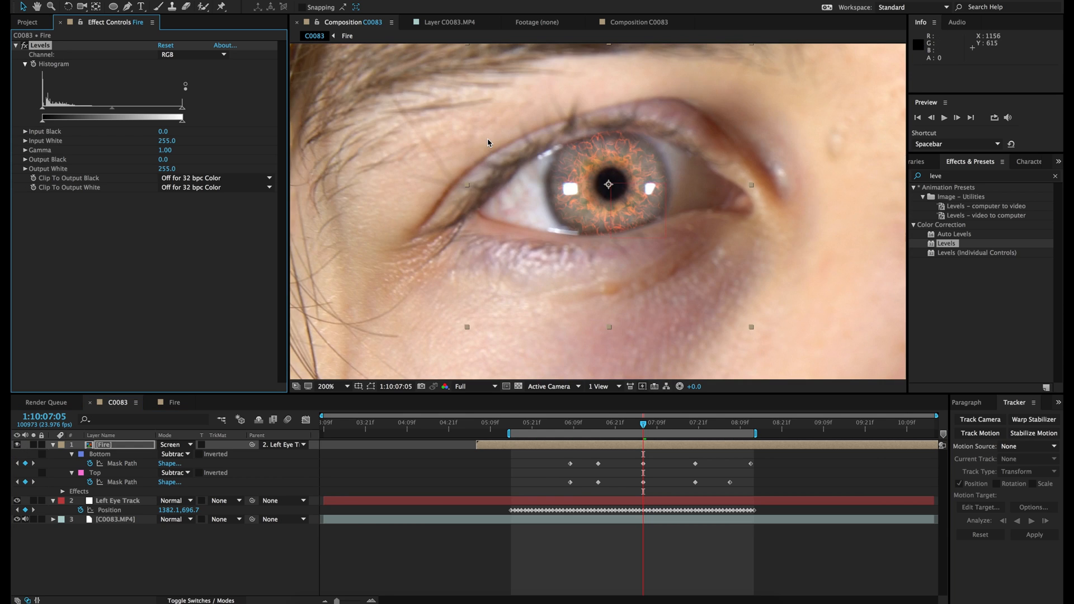
{"action": "left_click", "coordinate": [637, 481]}
{"action": "left_click", "coordinate": [116, 445]}
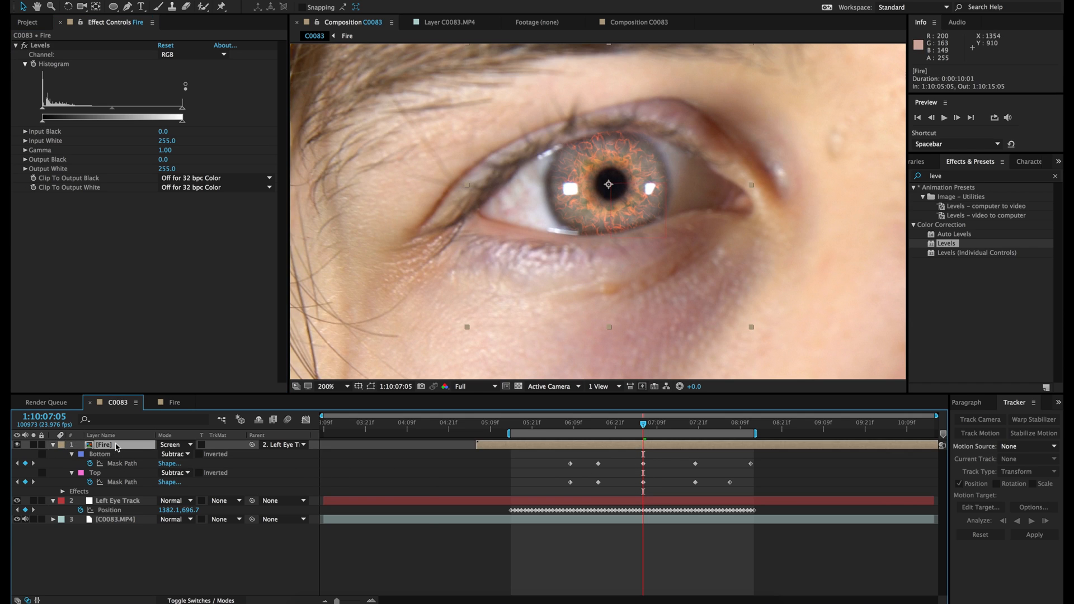
- Duplicate the Fire layer and set the copy's opacity to 60%
{"action": "key", "text": "super+d"}
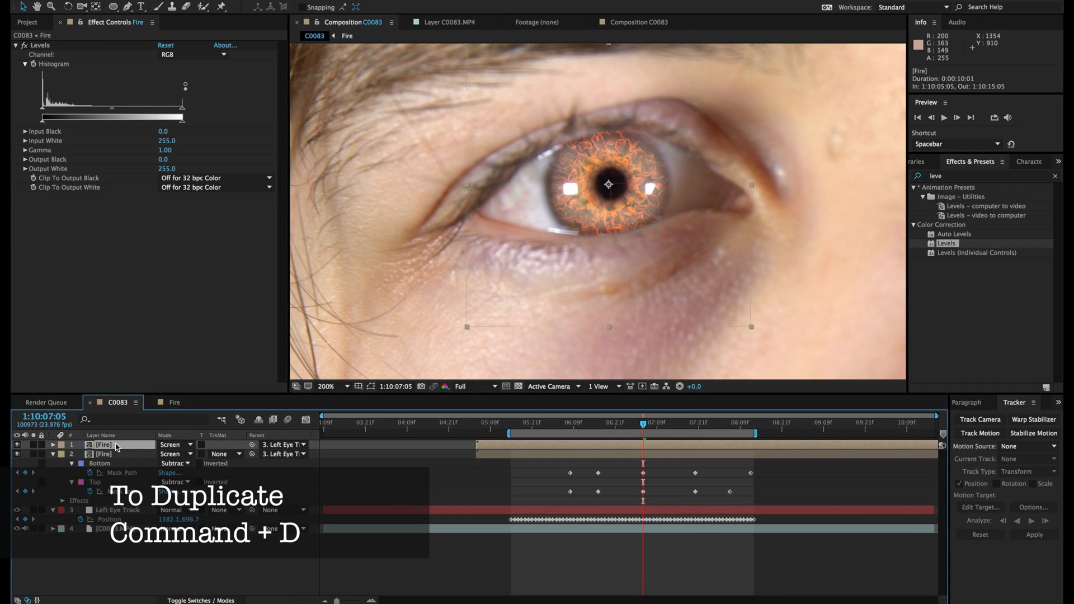
{"action": "key", "text": "t"}
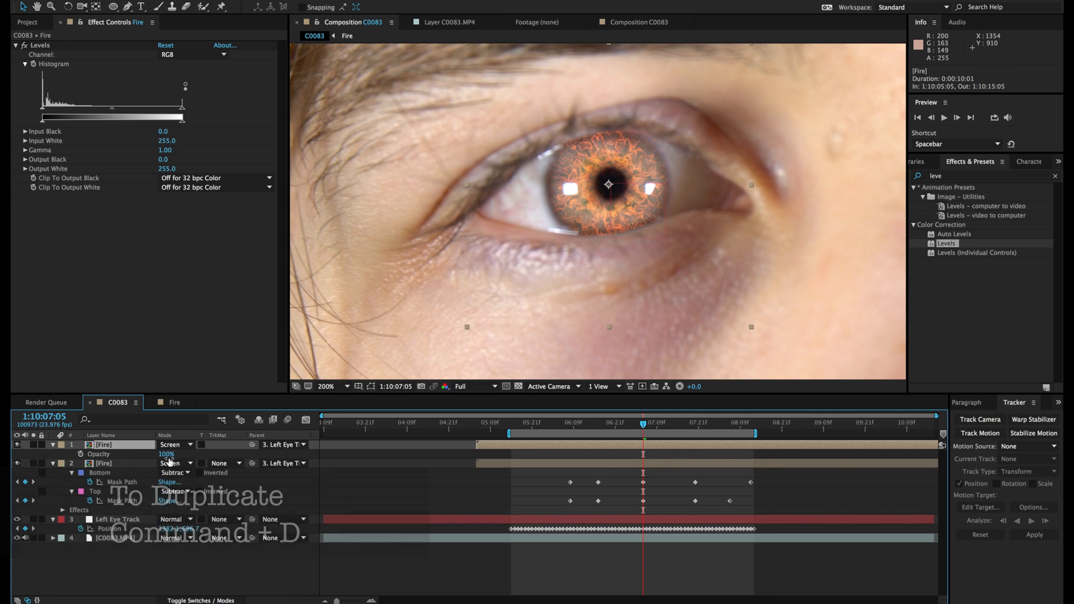
{"action": "left_click", "coordinate": [165, 454]}
{"action": "key", "text": "Return"}
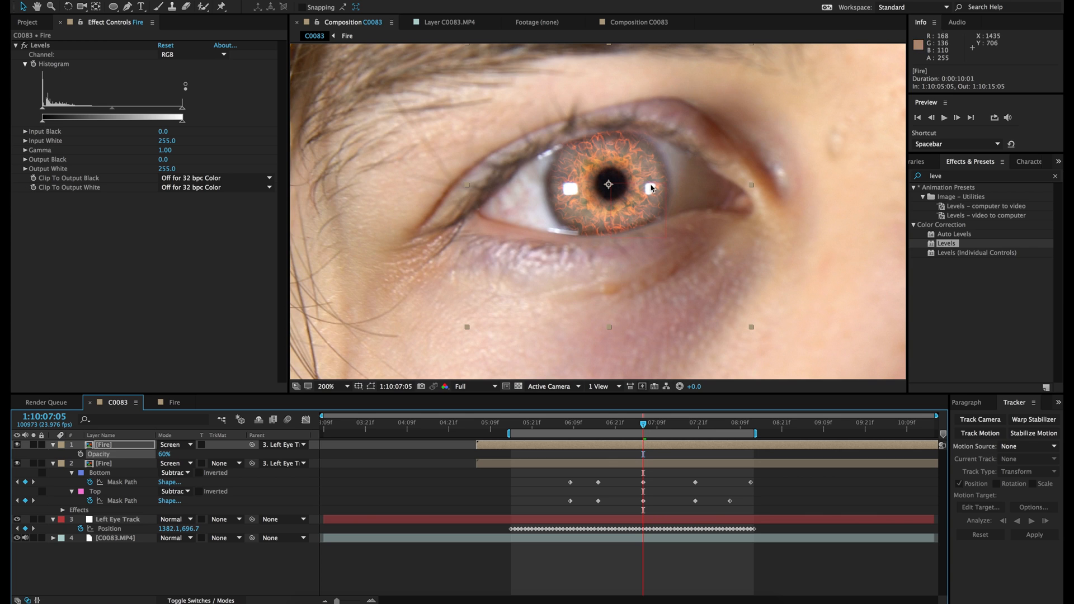
{"action": "key", "text": "period"}
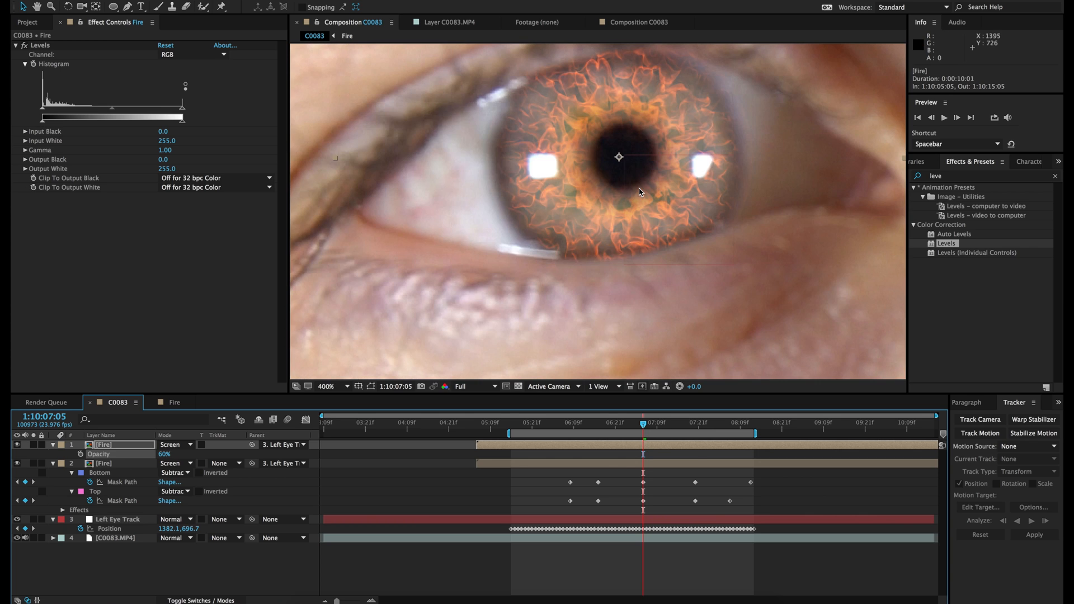
{"action": "key", "text": "comma"}
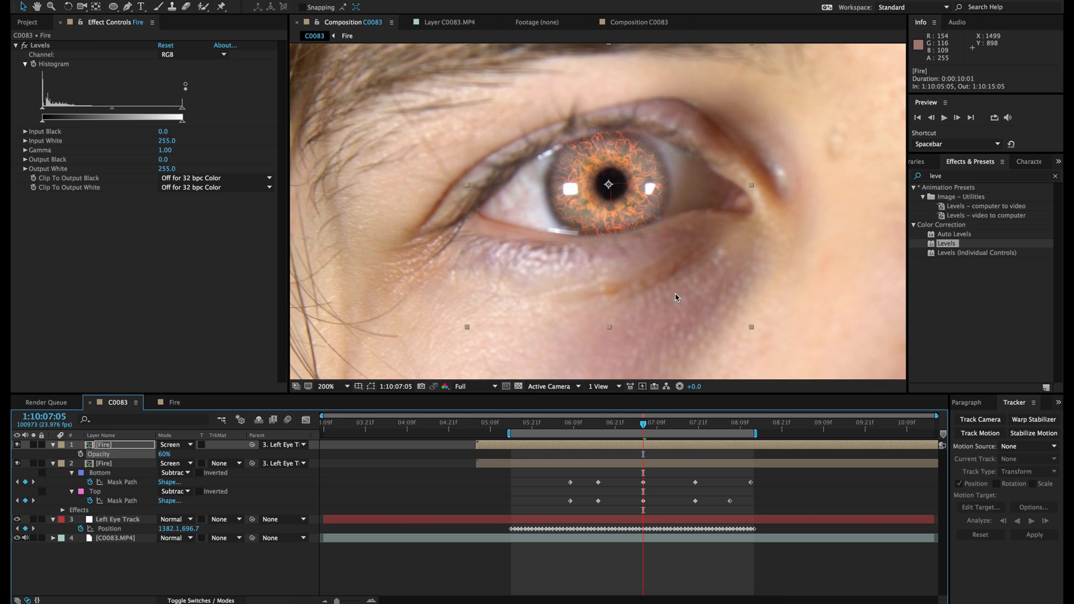
- Apply Fast Blur to the top Fire copy with a blurriness of 157, and compare the iris with the copy hidden and shown
{"action": "left_click", "coordinate": [949, 176]}
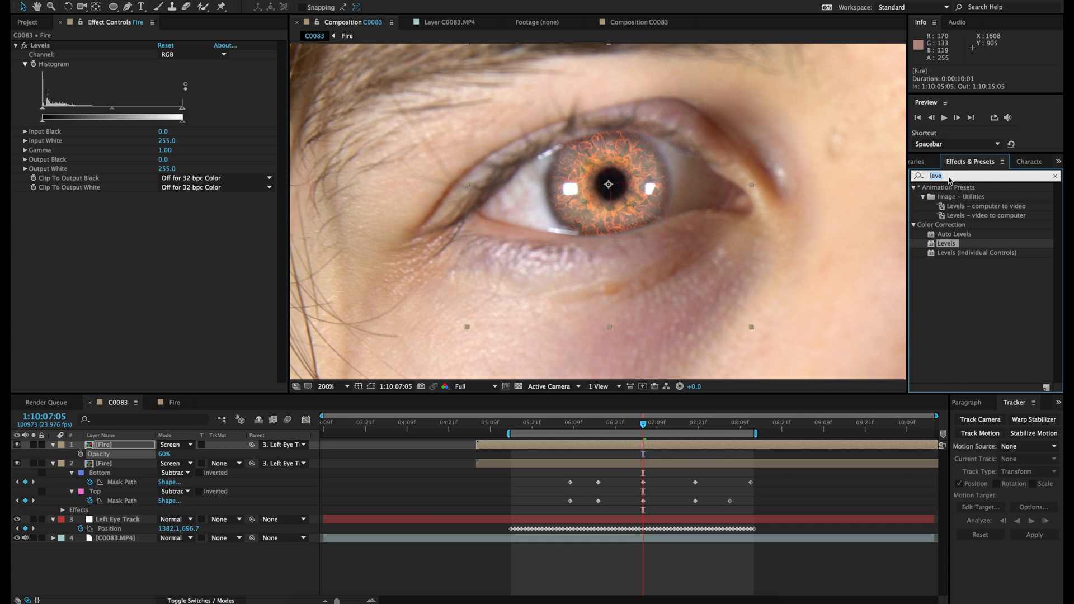
{"action": "type", "text": "fast"}
{"action": "left_click_drag", "start_coordinate": [604, 223], "coordinate": [137, 288]}
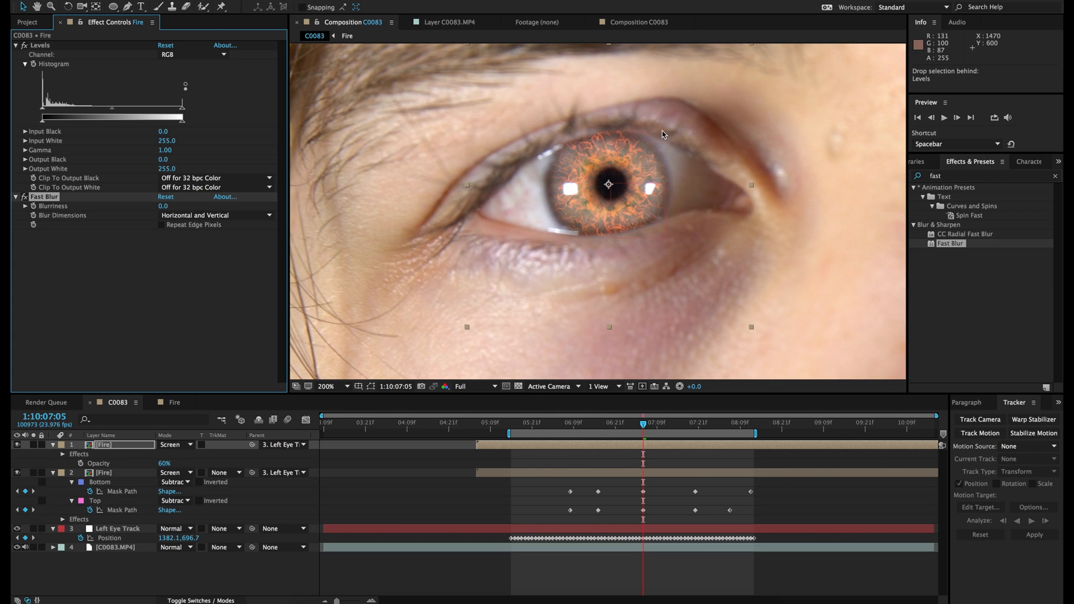
{"action": "key", "text": "period"}
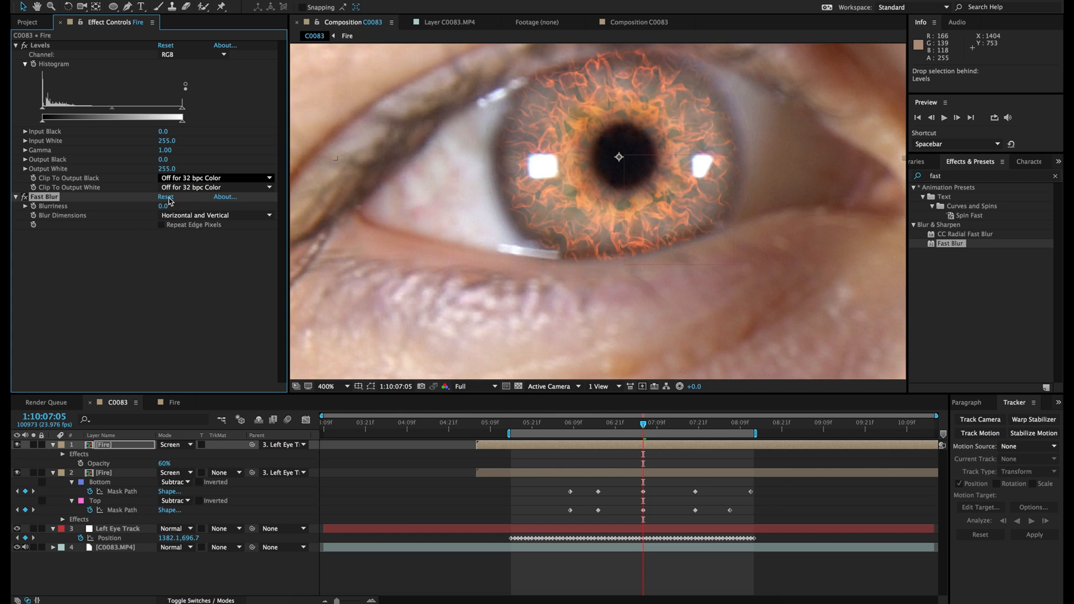
{"action": "left_click_drag", "start_coordinate": [162, 208], "coordinate": [117, 209]}
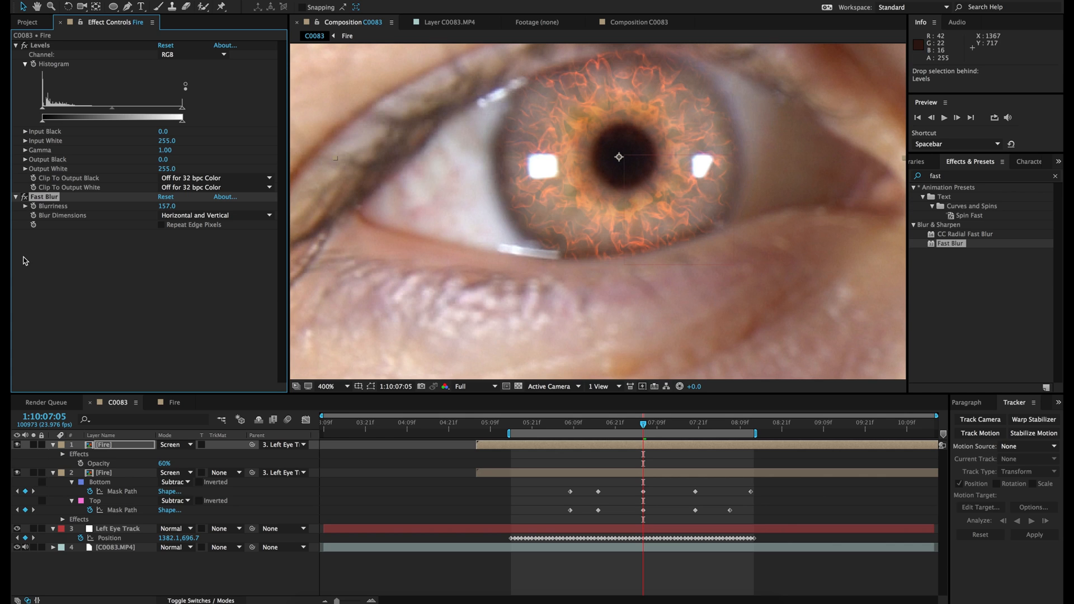
{"action": "left_click", "coordinate": [17, 445]}
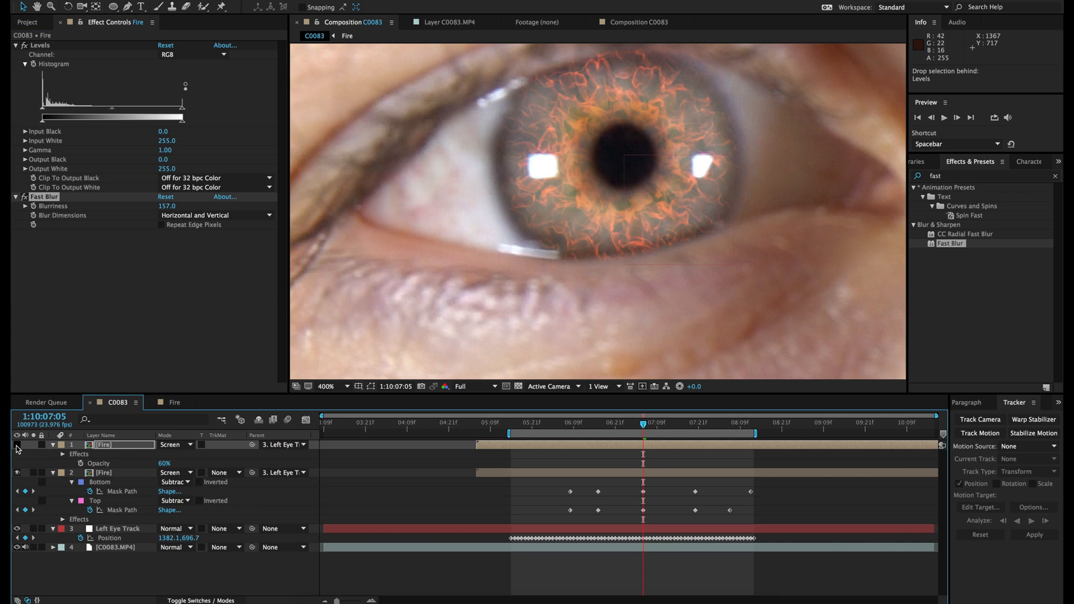
{"action": "left_click", "coordinate": [17, 446]}
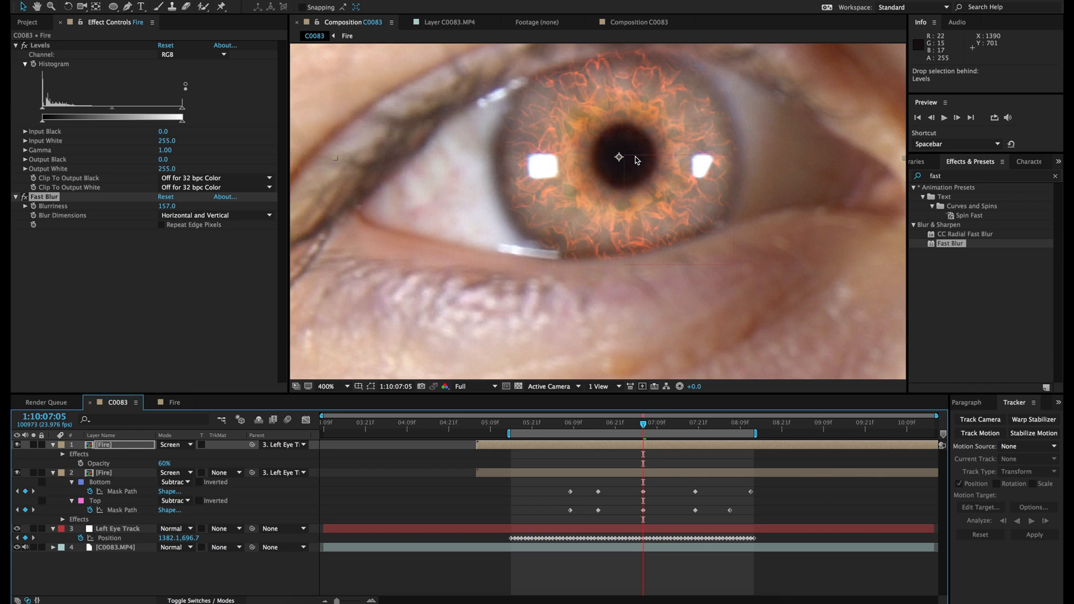
- Duplicate the blurred Fire layer and set the new copy's opacity to 30%
{"action": "left_click", "coordinate": [102, 447]}
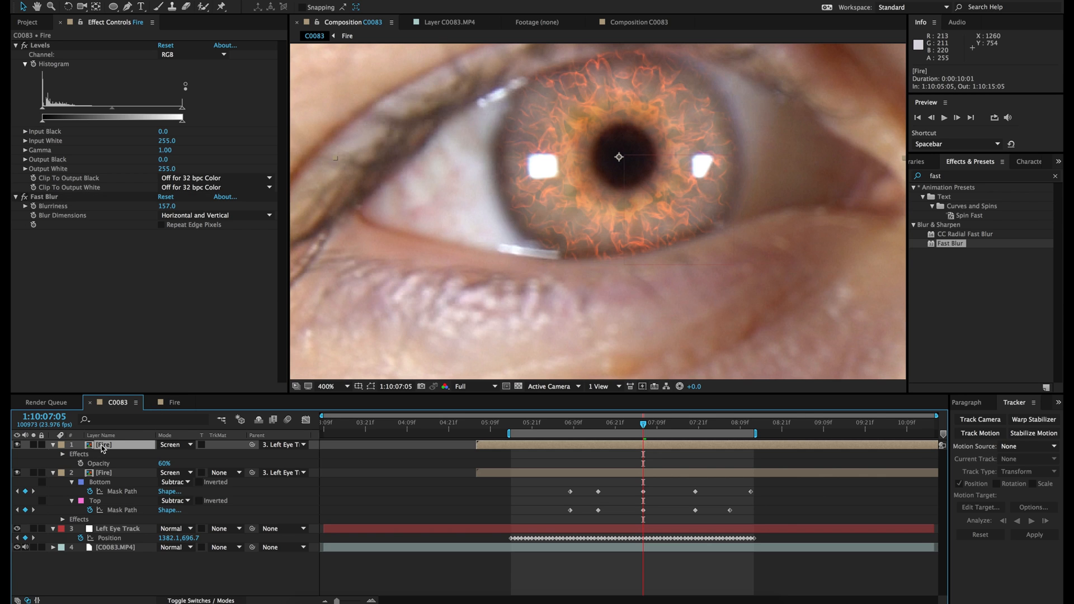
{"action": "key", "text": "ctrl+d"}
{"action": "key", "text": "t"}
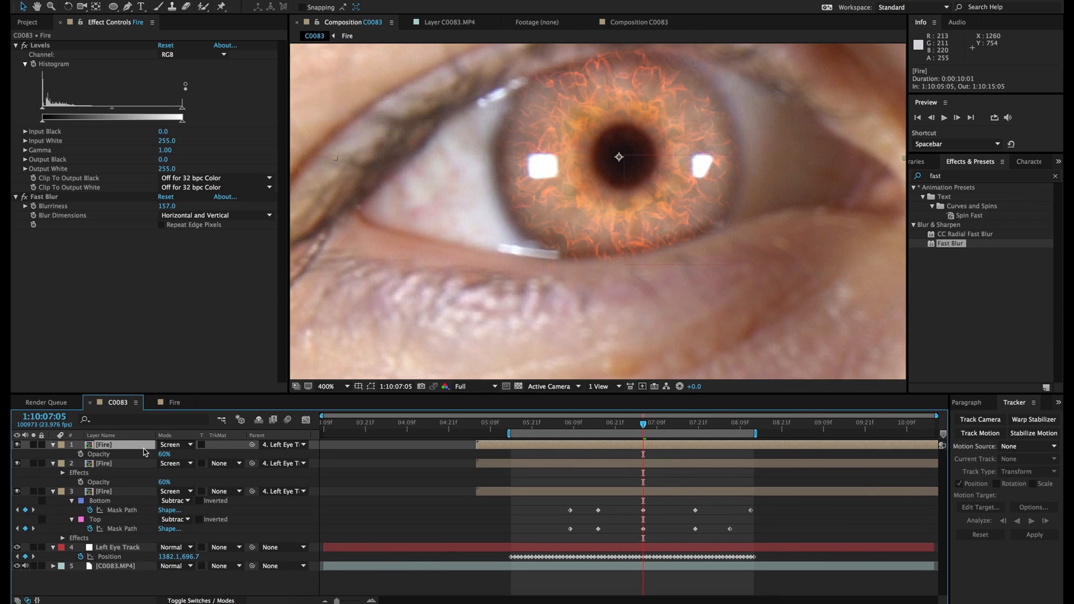
{"action": "left_click", "coordinate": [162, 455]}
{"action": "type", "text": "30"}
{"action": "key", "text": "Return"}
- Set the top Fire copy's Fast Blur blurriness to 29, comparing the iris with the blur and the layer switched off and on
{"action": "left_click_drag", "start_coordinate": [162, 206], "coordinate": [137, 211]}
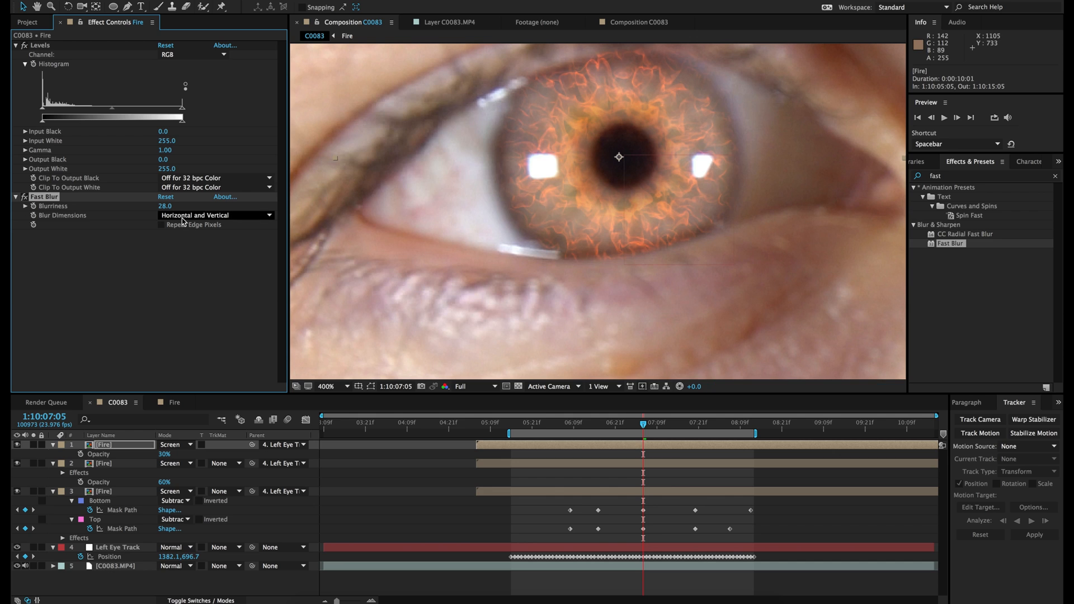
{"action": "left_click", "coordinate": [17, 446]}
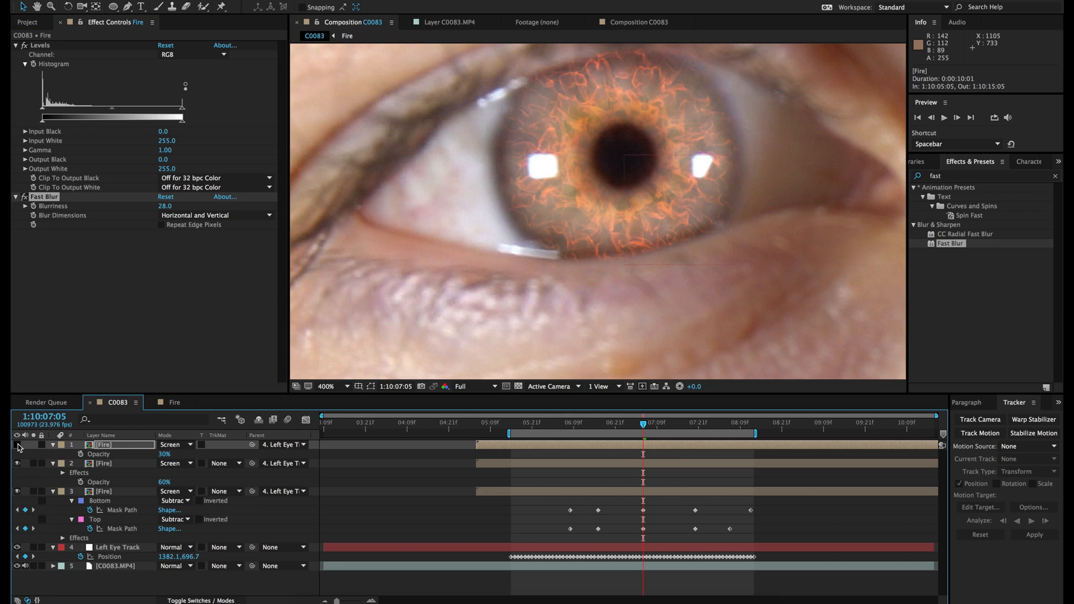
{"action": "left_click", "coordinate": [17, 445]}
{"action": "scroll", "coordinate": [565, 271], "scroll_direction": "up", "scroll_amount": 2}
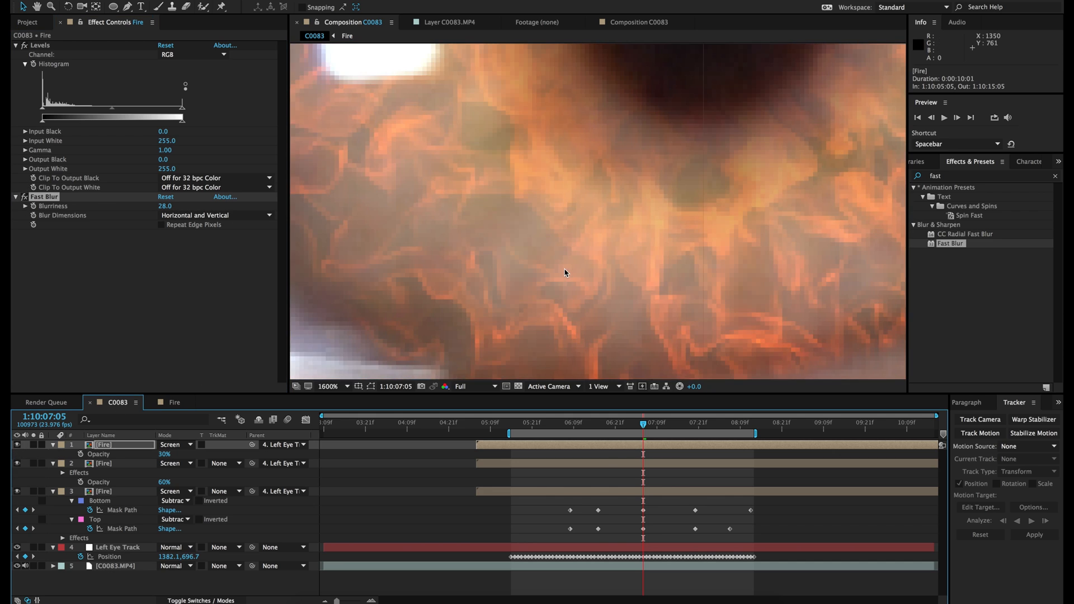
{"action": "scroll", "coordinate": [565, 273], "scroll_direction": "down", "scroll_amount": 1}
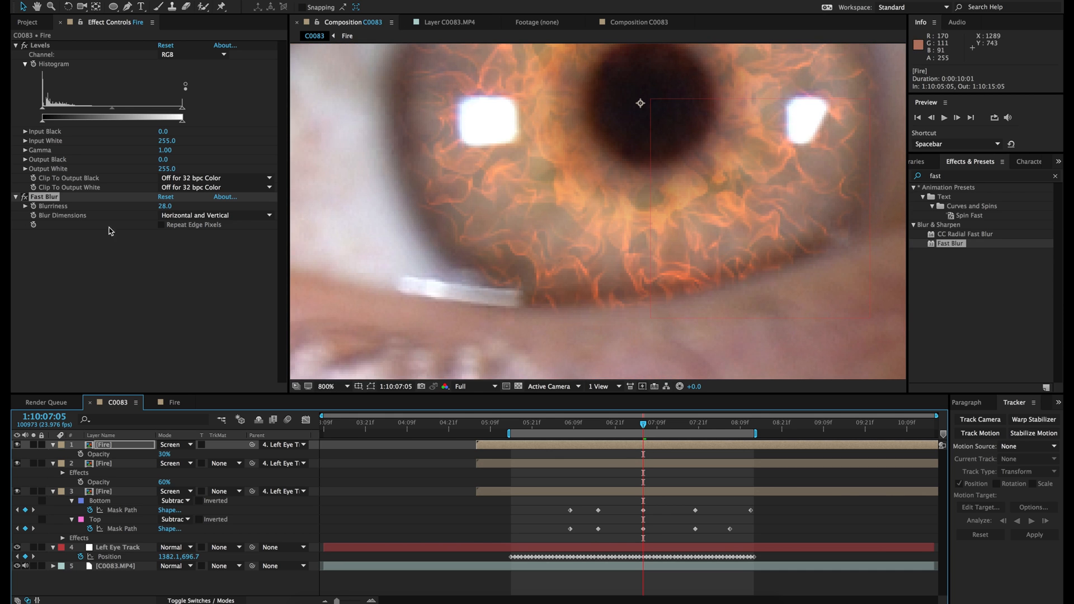
{"action": "left_click", "coordinate": [24, 198]}
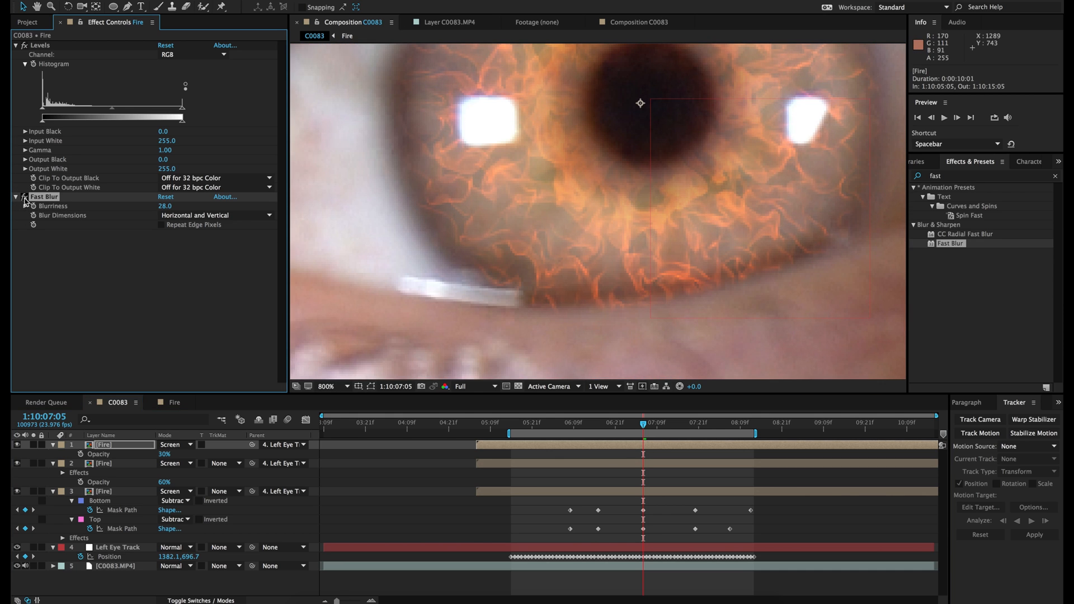
{"action": "left_click", "coordinate": [24, 198]}
{"action": "mouse_move", "coordinate": [163, 208]}
{"action": "left_mouse_down"}
{"action": "mouse_move", "coordinate": [143, 210]}
{"action": "mouse_move", "coordinate": [162, 211]}
{"action": "left_mouse_up"}
{"action": "key", "text": "comma"}
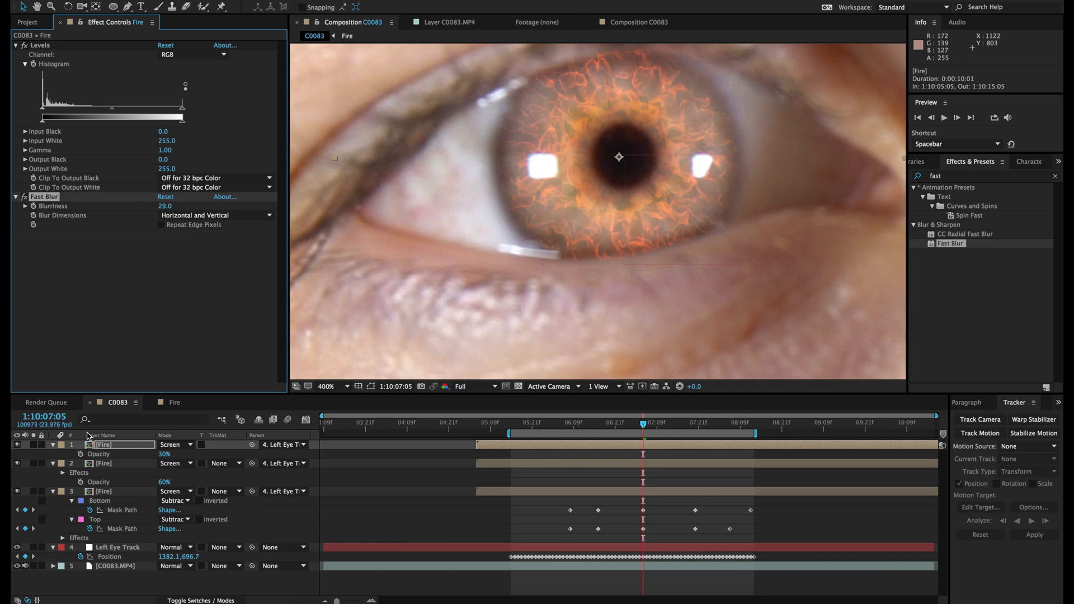
{"action": "left_click", "coordinate": [17, 445]}
{"action": "left_click_drag", "start_coordinate": [17, 447], "coordinate": [18, 471]}
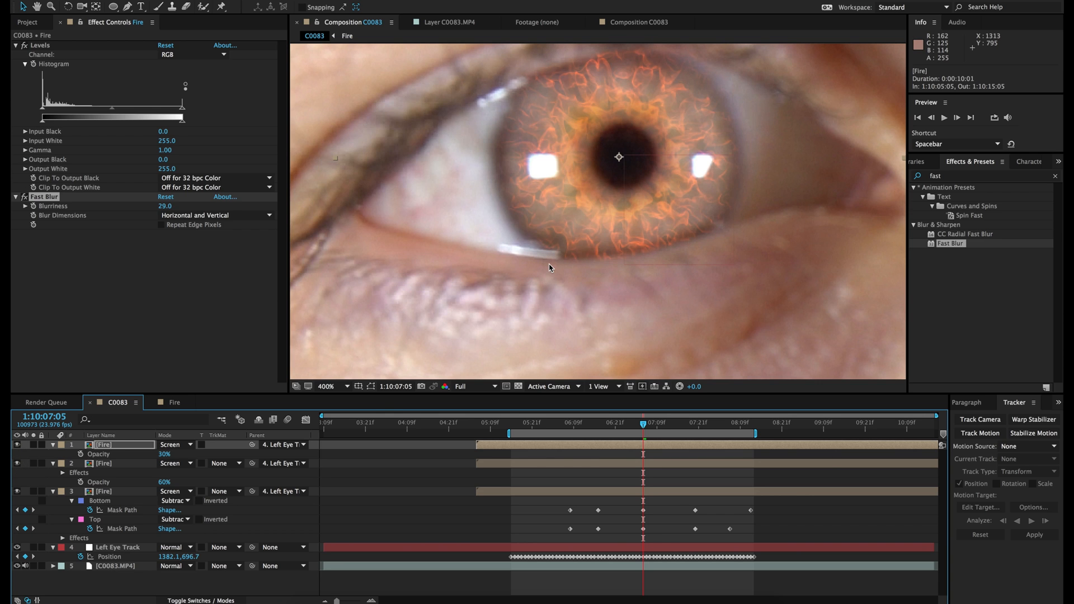
- Deselect the layers, check the glowing eye against the whole face, and save the project
{"action": "scroll", "coordinate": [549, 265], "scroll_direction": "down", "scroll_amount": 6}
{"action": "scroll", "coordinate": [549, 268], "scroll_direction": "up", "scroll_amount": 1}
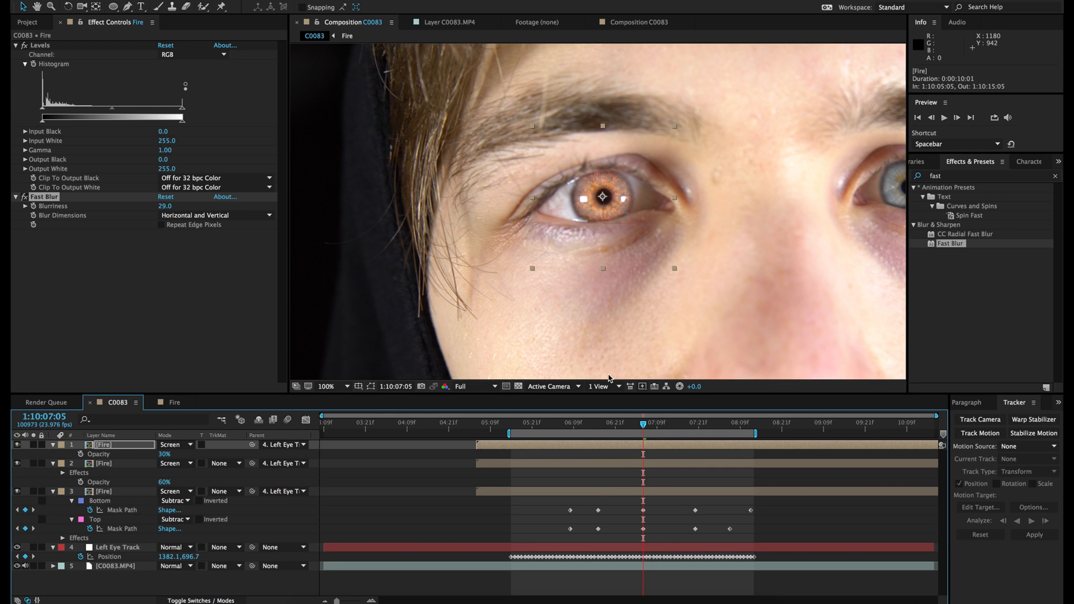
{"action": "left_click", "coordinate": [661, 523]}
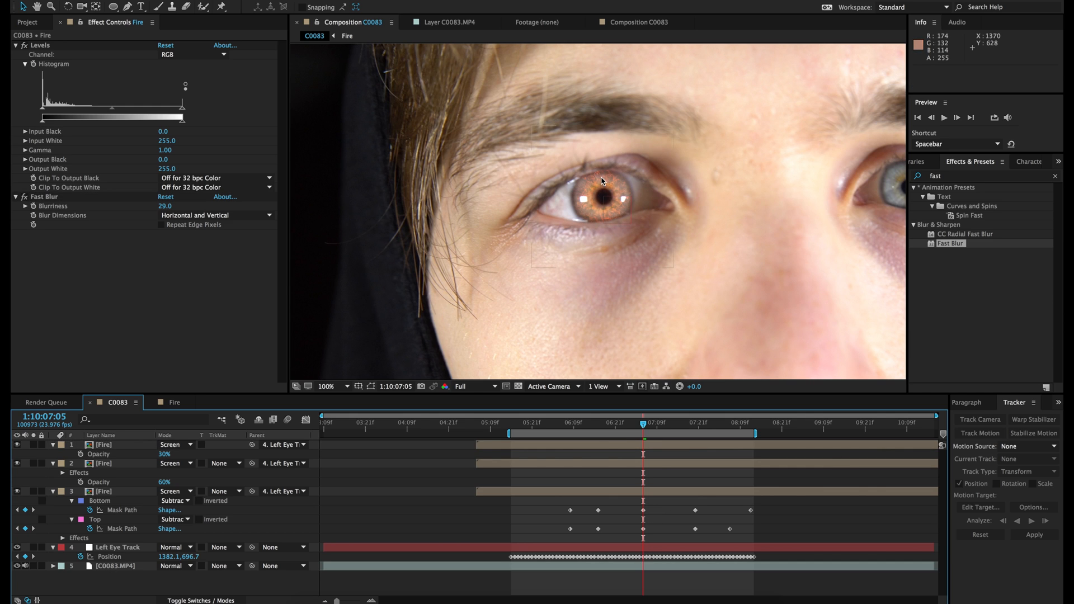
{"action": "scroll", "coordinate": [627, 231], "scroll_direction": "down", "scroll_amount": 2}
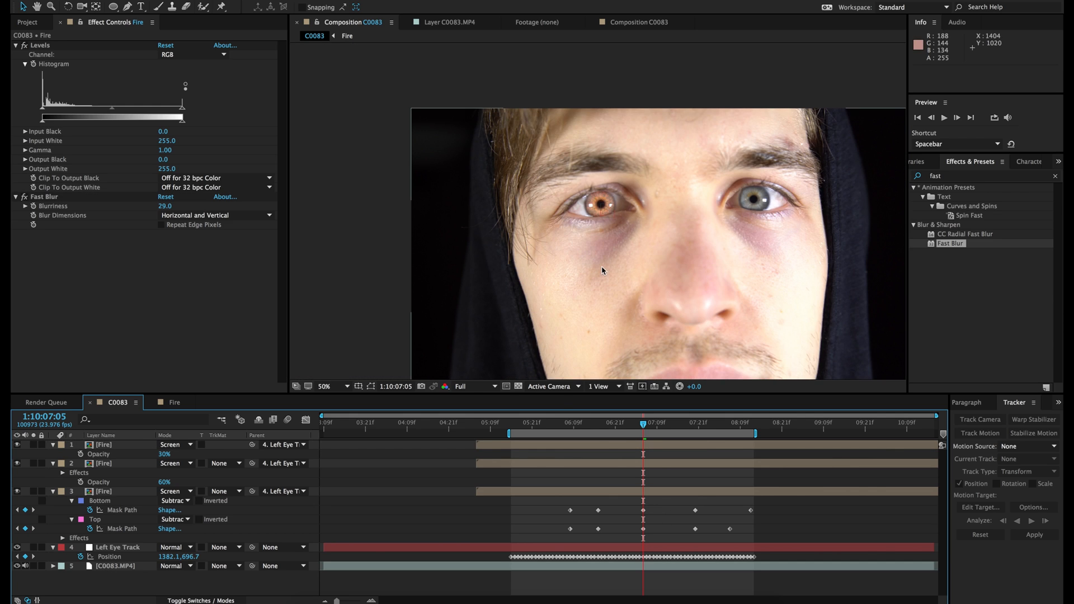
{"action": "key", "text": "ctrl+s"}
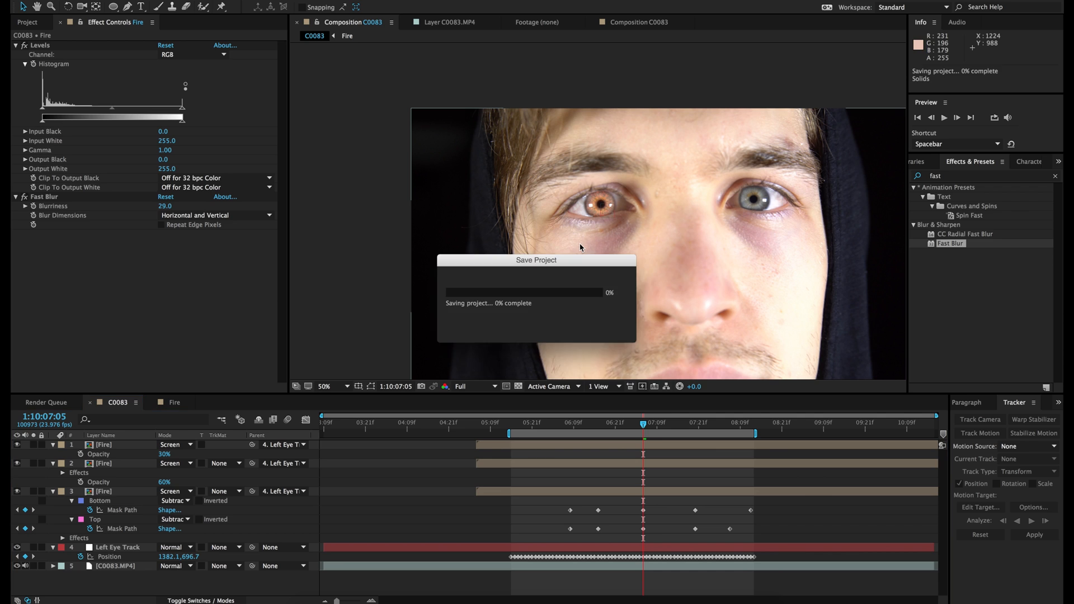
- Check the start of the eye effect at 1:10:05:18, then shift the fire image sequence in the Fire composition to start at 0:00:00:16
{"action": "scroll", "coordinate": [580, 246], "scroll_direction": "up", "scroll_amount": 2}
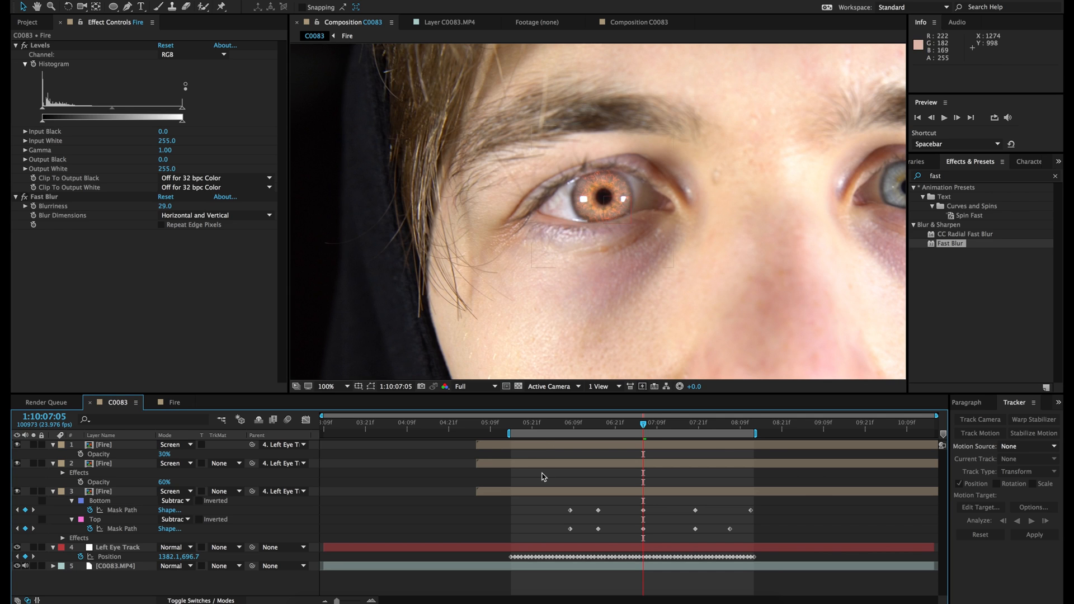
{"action": "left_click_drag", "start_coordinate": [537, 426], "coordinate": [534, 425]}
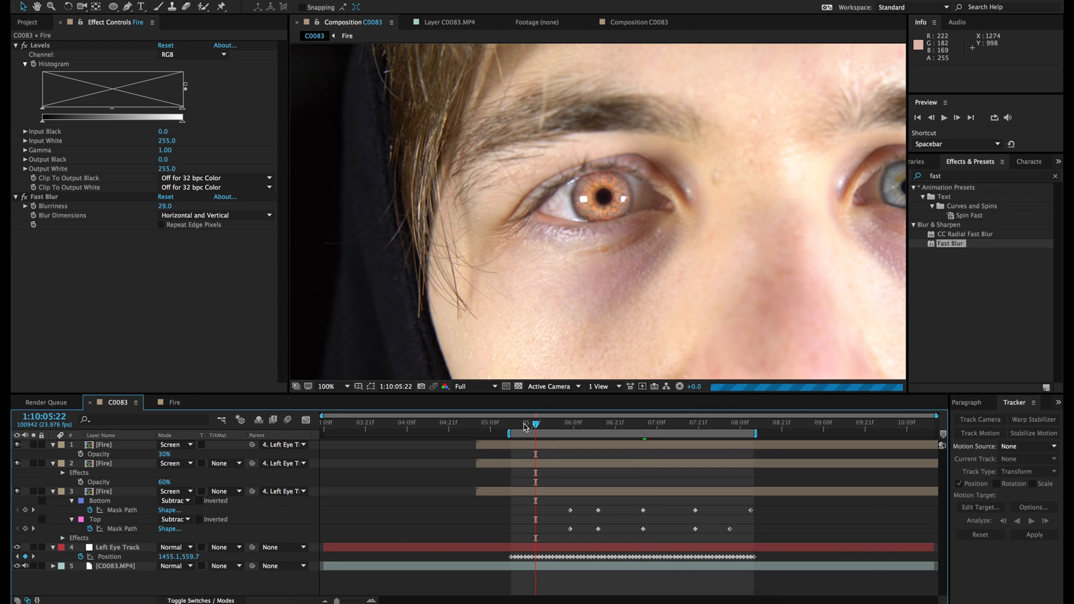
{"action": "left_click", "coordinate": [522, 426]}
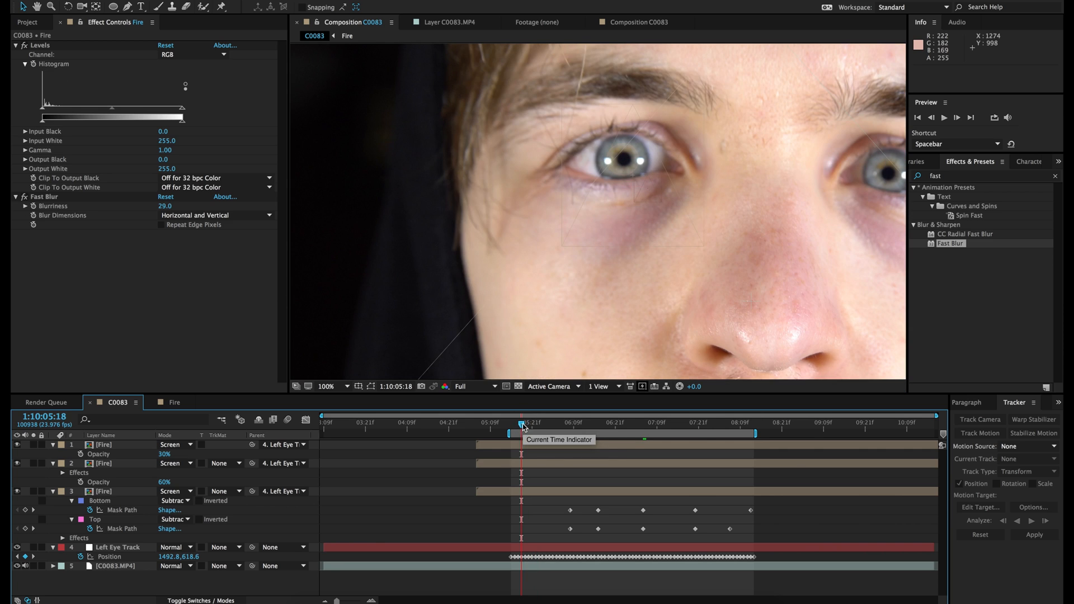
{"action": "left_click", "coordinate": [173, 403]}
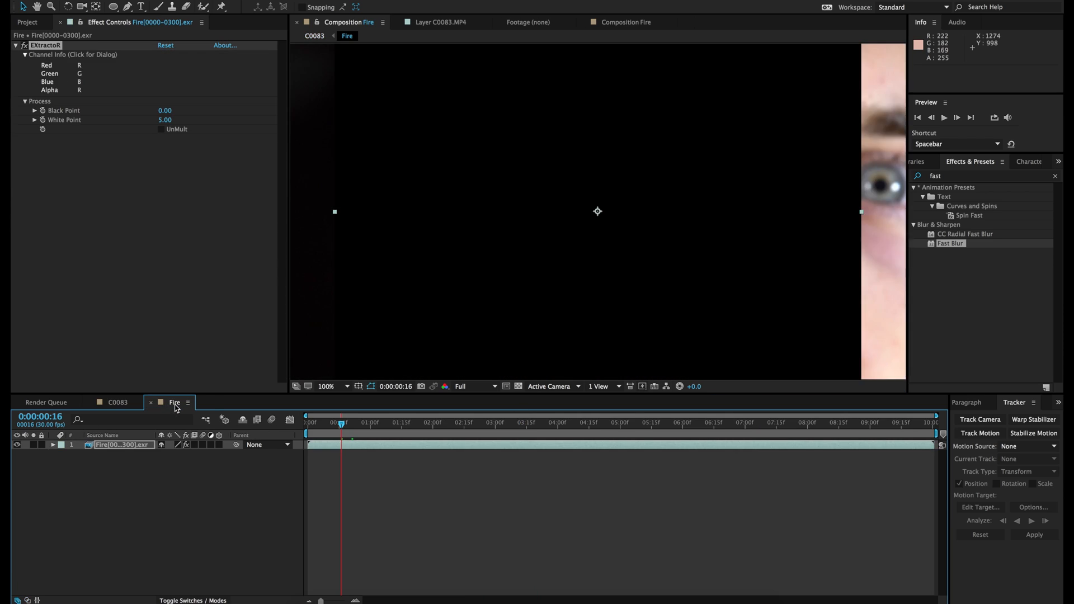
{"action": "left_click", "coordinate": [108, 445]}
{"action": "left_click_drag", "start_coordinate": [338, 445], "coordinate": [350, 450]}
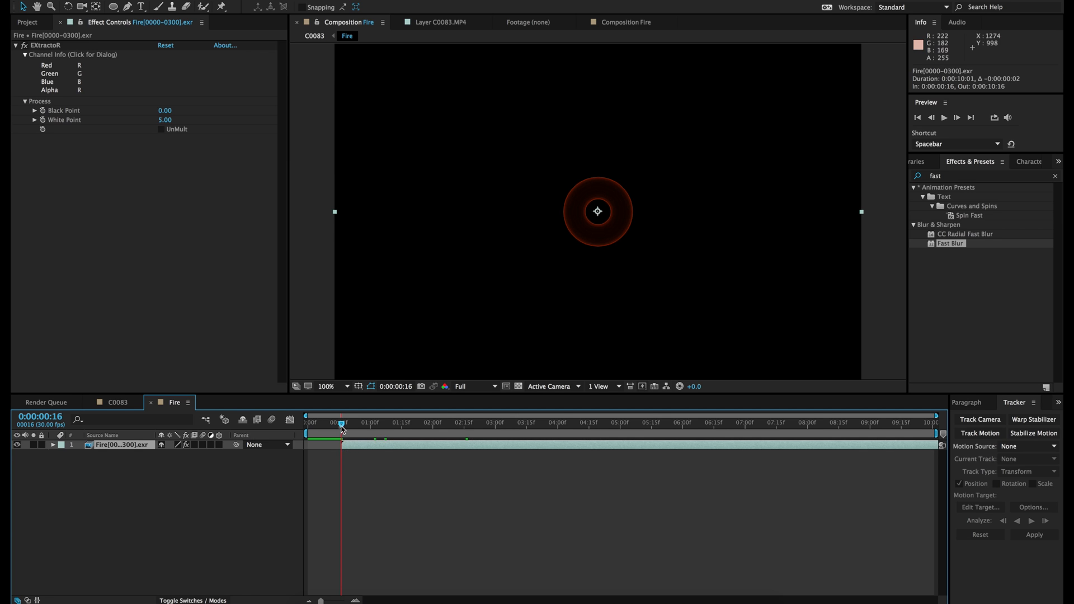
- Time-stretch the fire image sequence layer with a stretch factor of 50, holding the layer in-point in place
{"action": "right_click", "coordinate": [430, 447]}
{"action": "mouse_move", "coordinate": [467, 271]}
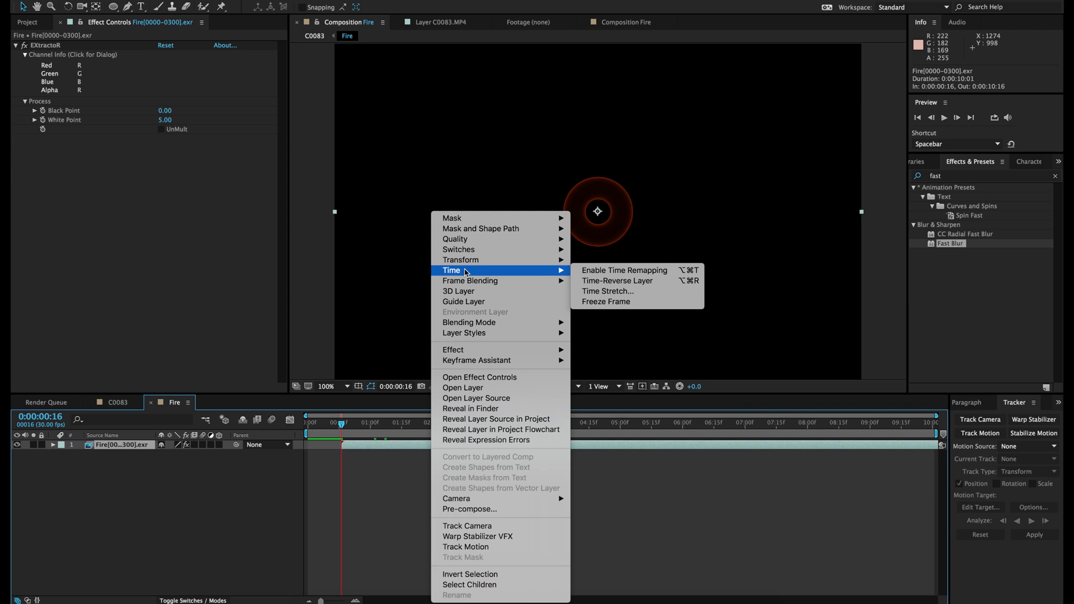
{"action": "left_click", "coordinate": [623, 292]}
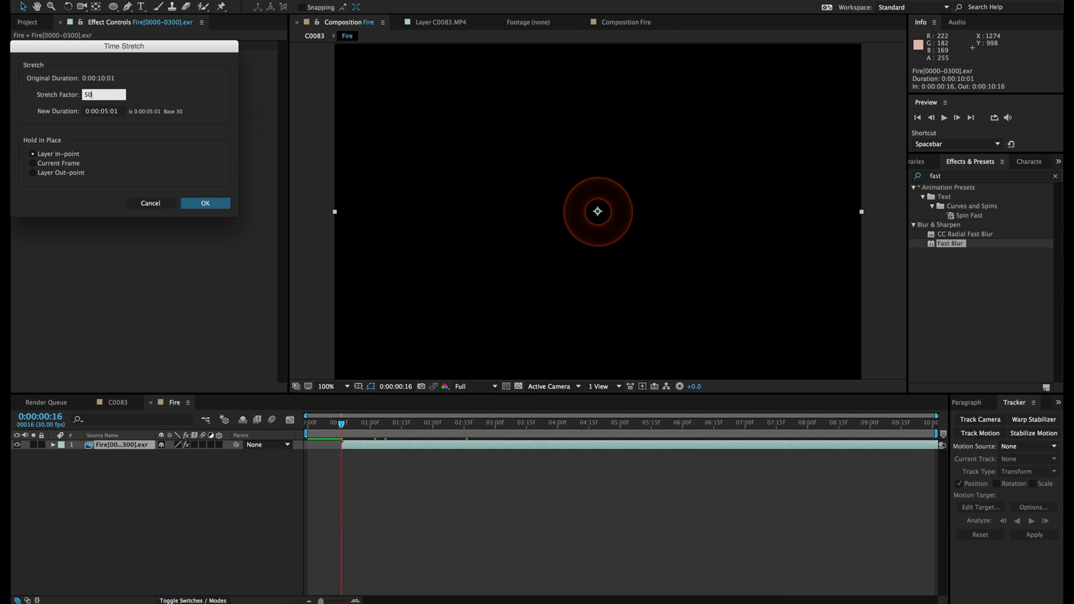
{"action": "type", "text": "50"}
{"action": "key", "text": "Return"}
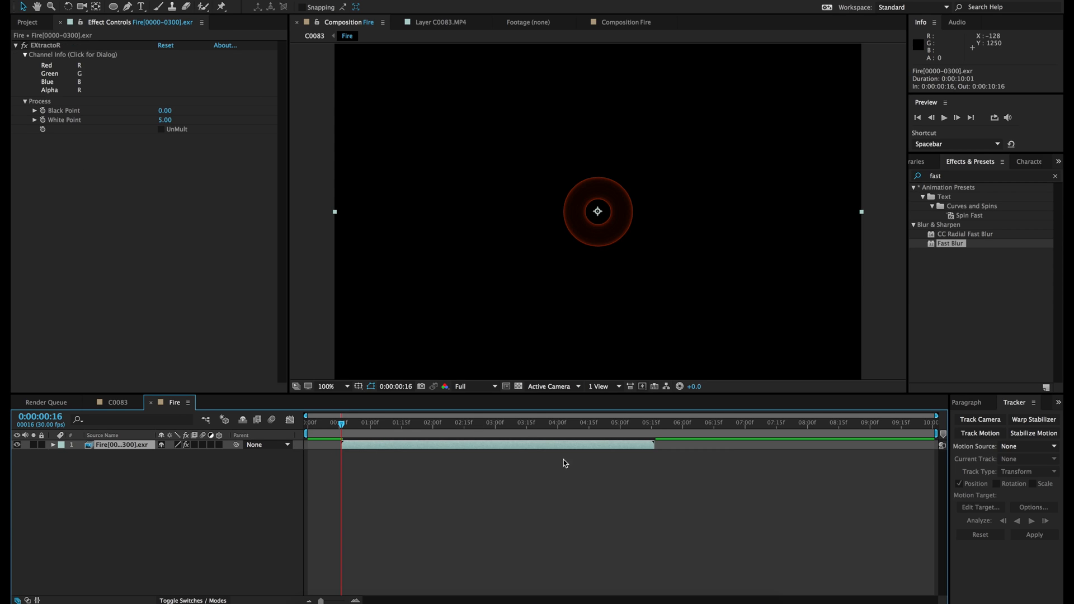
- Return to the C0083 composition and examine the iris close up at 1:10:06:15
{"action": "left_click", "coordinate": [119, 404]}
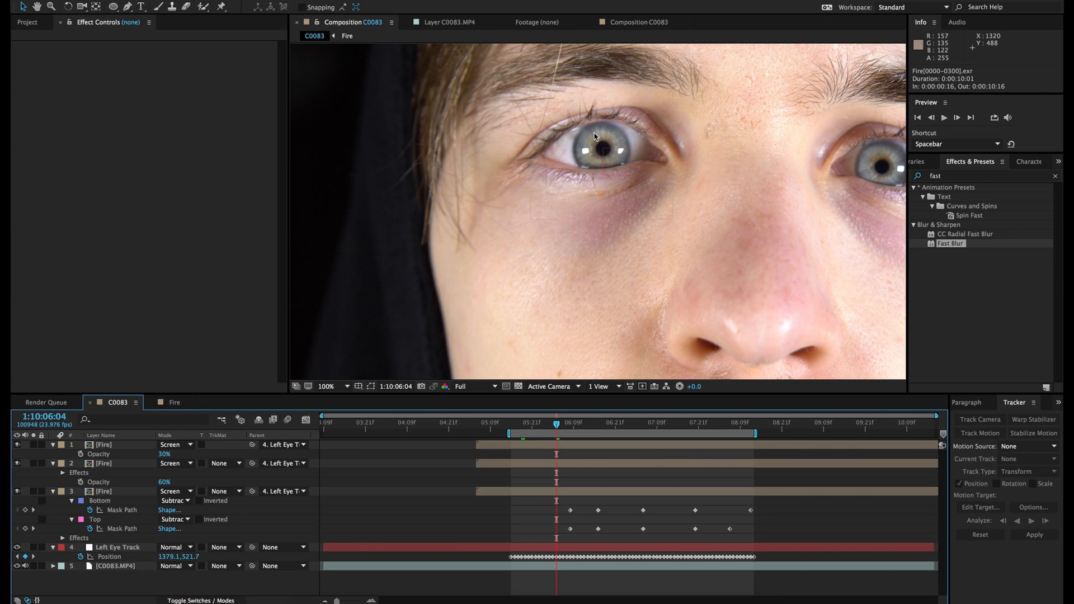
{"action": "scroll", "coordinate": [593, 148], "scroll_direction": "up", "scroll_amount": 3}
{"action": "scroll", "coordinate": [618, 130], "scroll_direction": "down", "scroll_amount": 2}
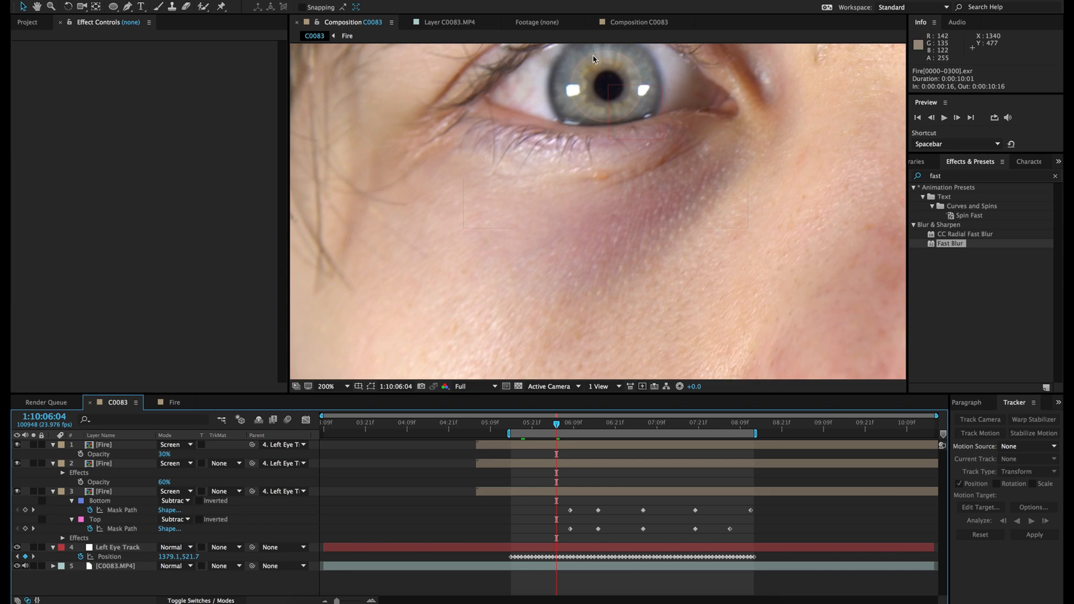
{"action": "left_click", "coordinate": [597, 425]}
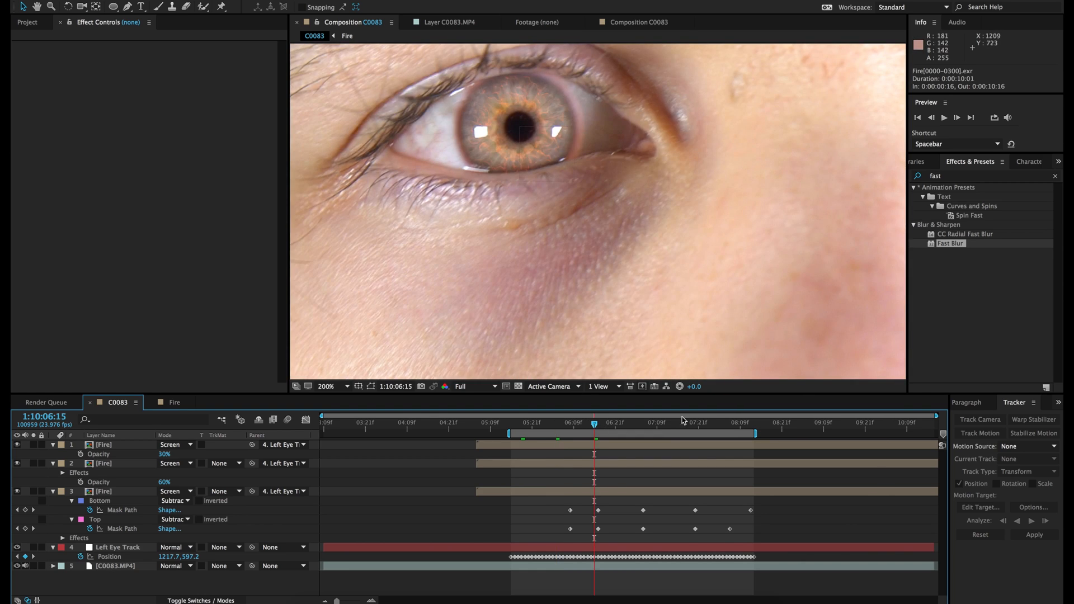
- Check the burning iris at 1:10:07:05 and apply the Camera Lens Blur effect to the masked Fire layer
{"action": "left_click", "coordinate": [629, 425]}
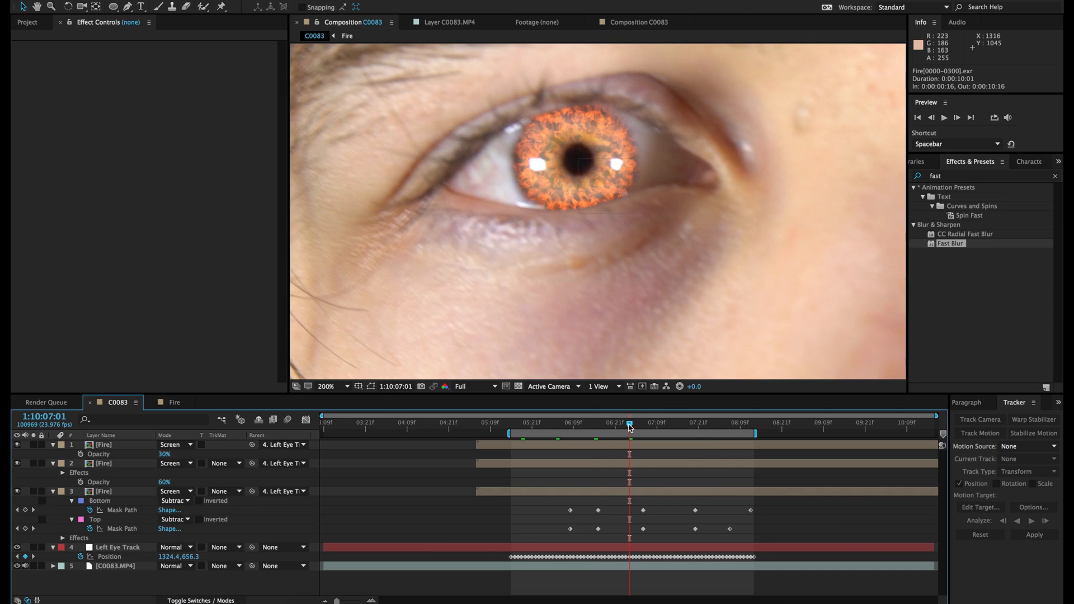
{"action": "scroll", "coordinate": [593, 168], "scroll_direction": "down", "scroll_amount": 1}
{"action": "left_click", "coordinate": [674, 425]}
{"action": "left_click", "coordinate": [643, 430]}
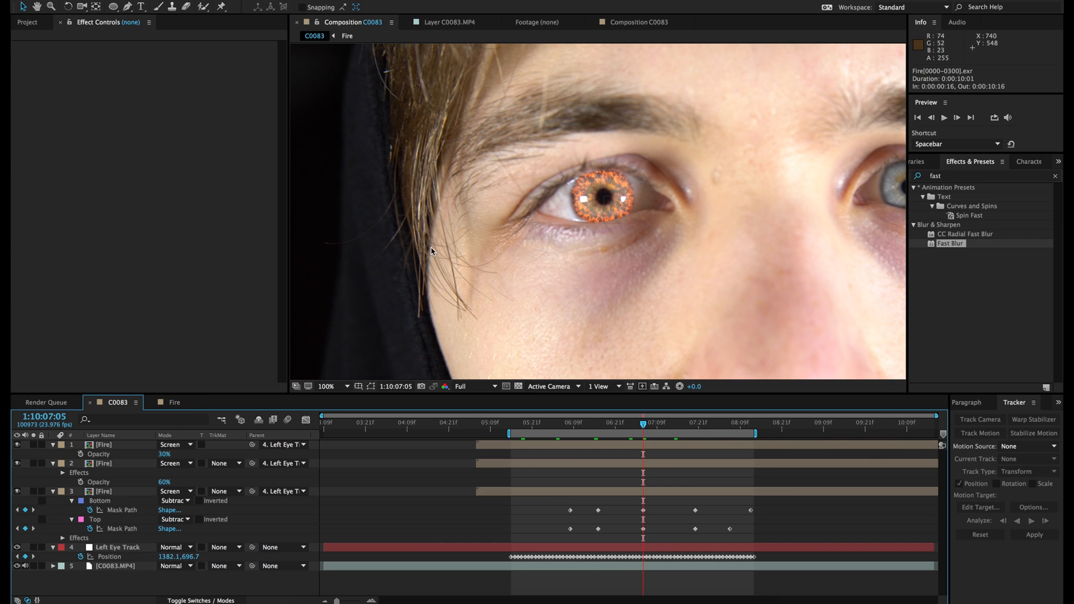
{"action": "key", "text": "period"}
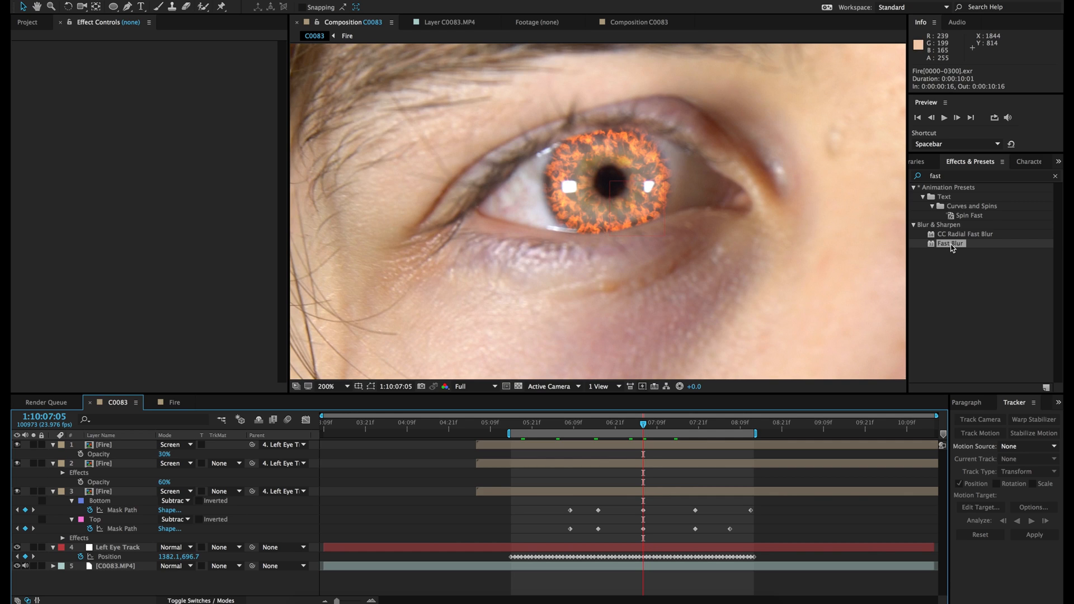
{"action": "left_click", "coordinate": [952, 178]}
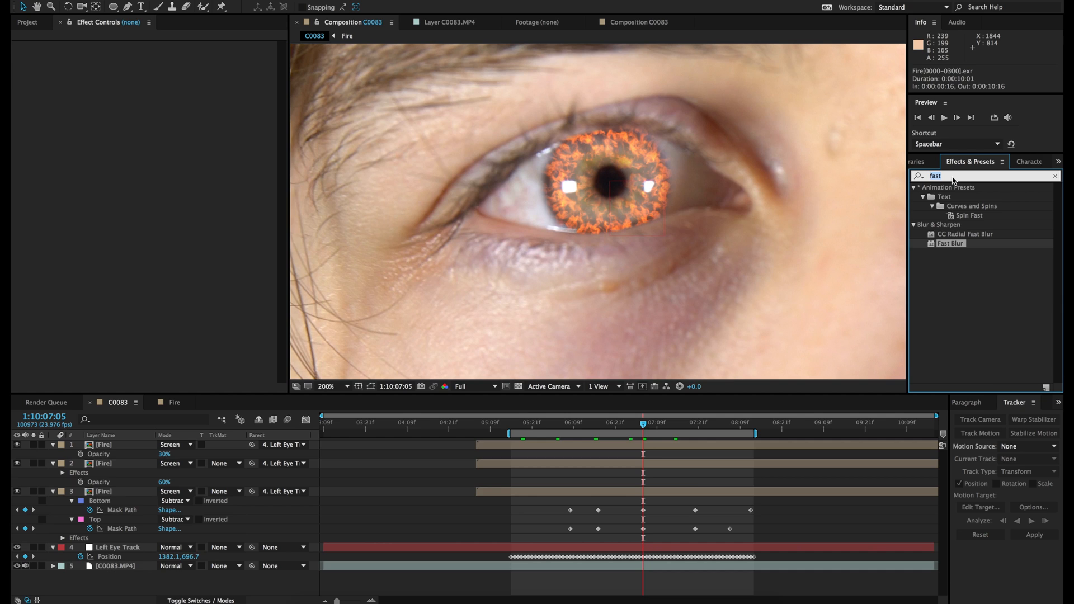
{"action": "type", "text": "lens"}
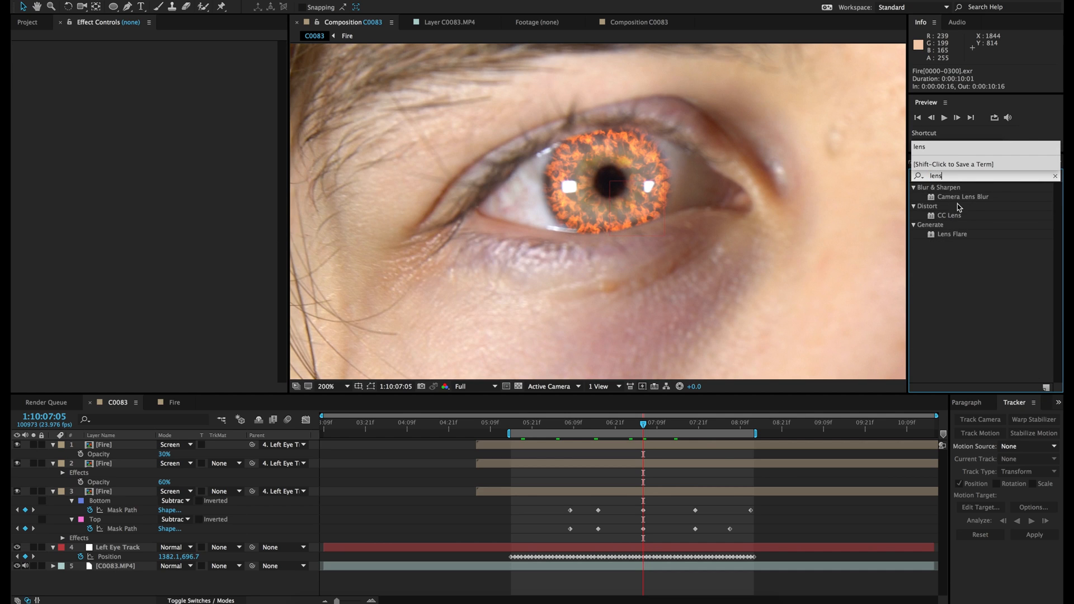
{"action": "left_click_drag", "start_coordinate": [960, 202], "coordinate": [616, 494]}
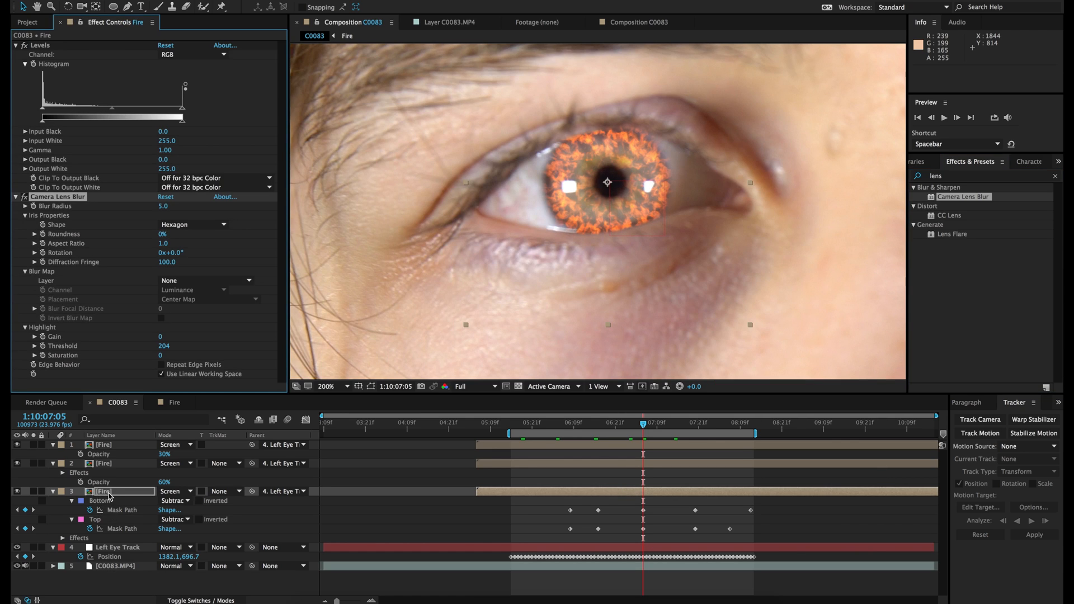
- Solo the masked Fire layer with the C0083.MP4 footage and inspect the Camera Lens Blur on the iris close up
{"action": "left_click", "coordinate": [33, 492]}
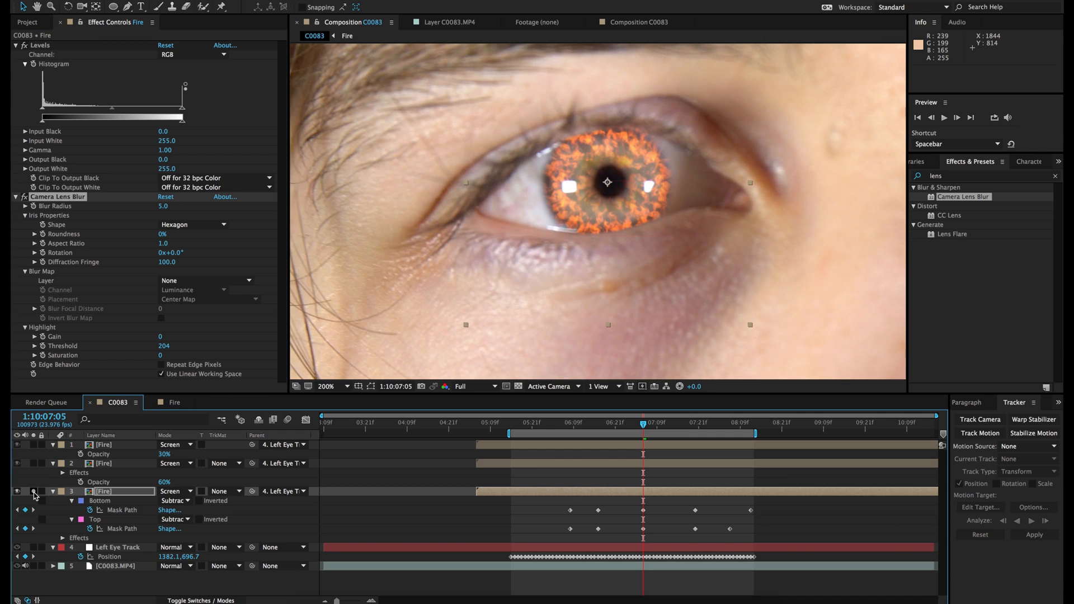
{"action": "left_click", "coordinate": [35, 566]}
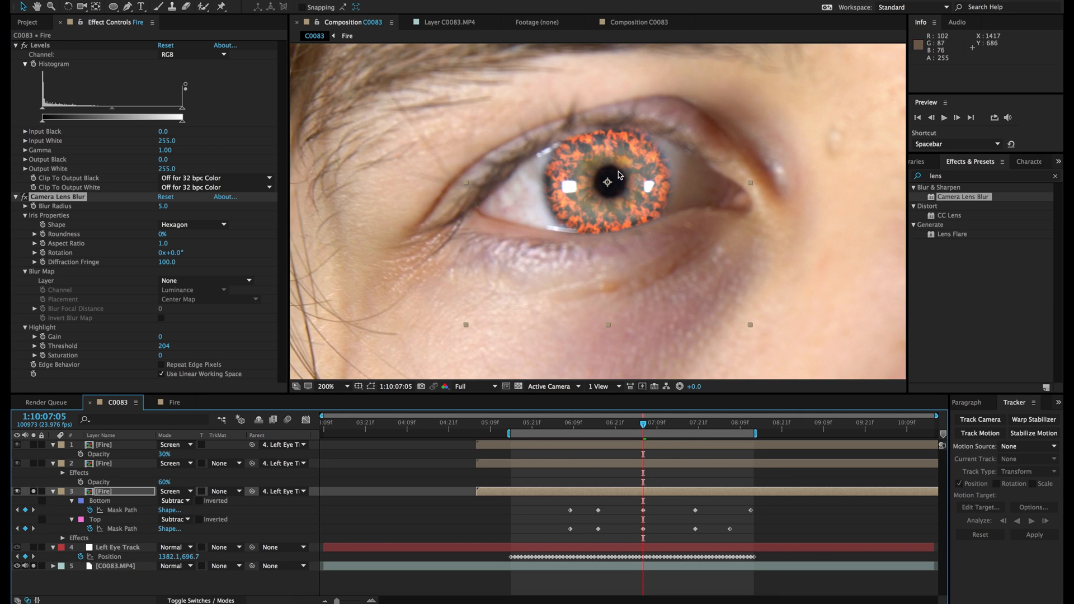
{"action": "key", "text": "period"}
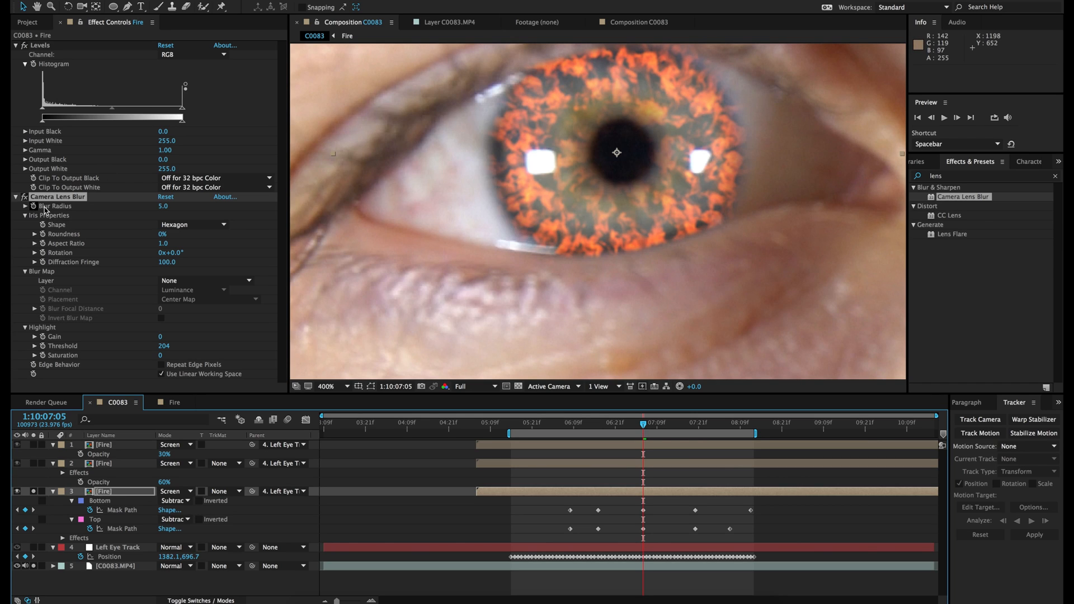
{"action": "left_click", "coordinate": [24, 196]}
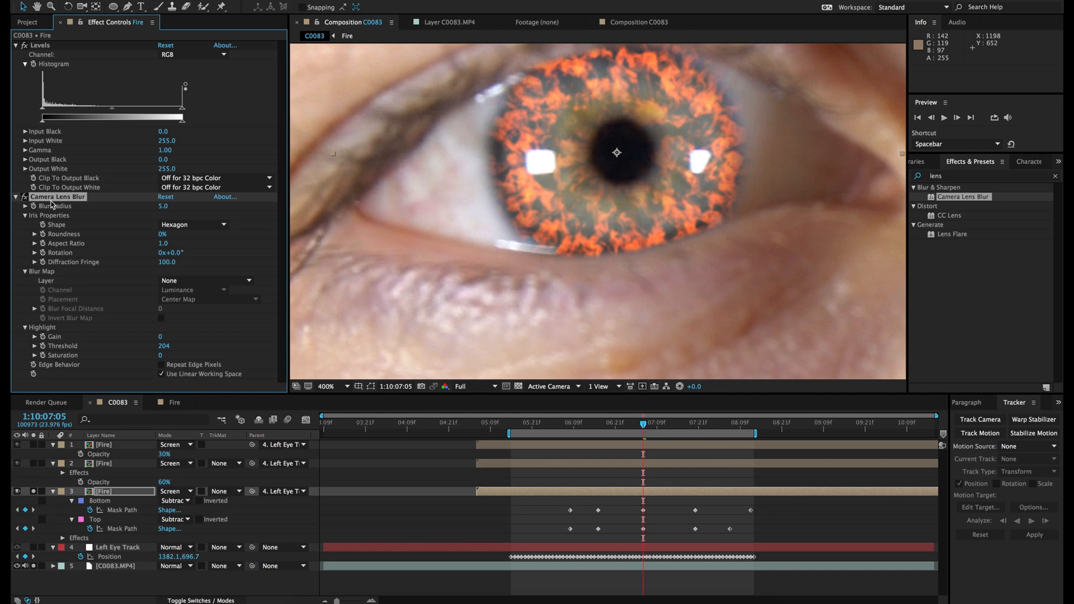
- Check the eye at 1:10:06:09 and reduce the composition preview resolution to Quarter
{"action": "left_click", "coordinate": [574, 427]}
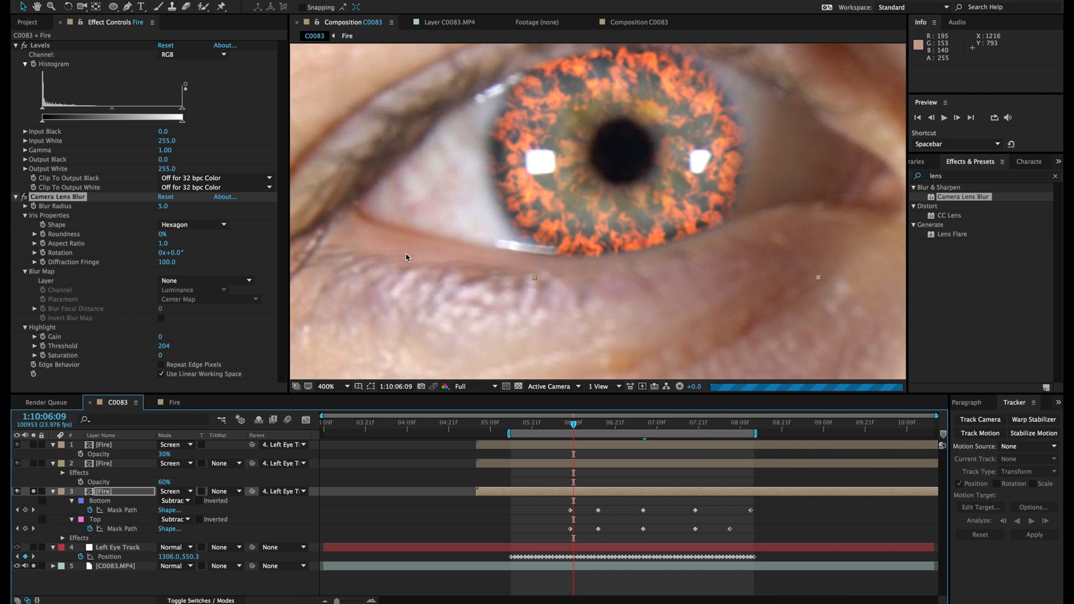
{"action": "scroll", "coordinate": [498, 288], "scroll_direction": "down", "scroll_amount": 5}
{"action": "scroll", "coordinate": [499, 288], "scroll_direction": "down", "scroll_amount": 1}
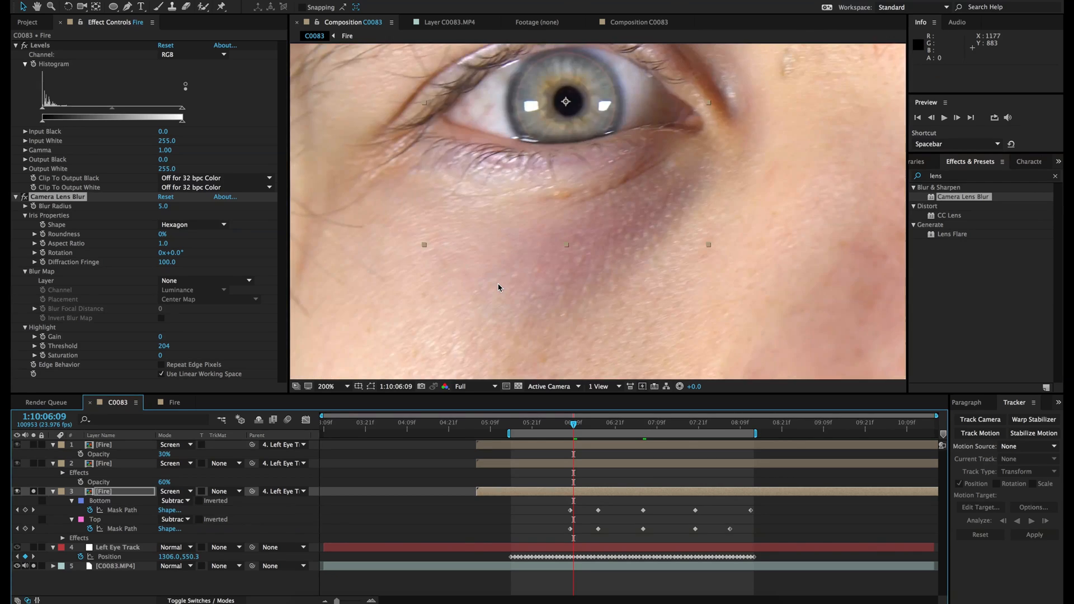
{"action": "scroll", "coordinate": [499, 288], "scroll_direction": "down", "scroll_amount": 1}
{"action": "key", "text": "period"}
{"action": "left_click", "coordinate": [469, 386]}
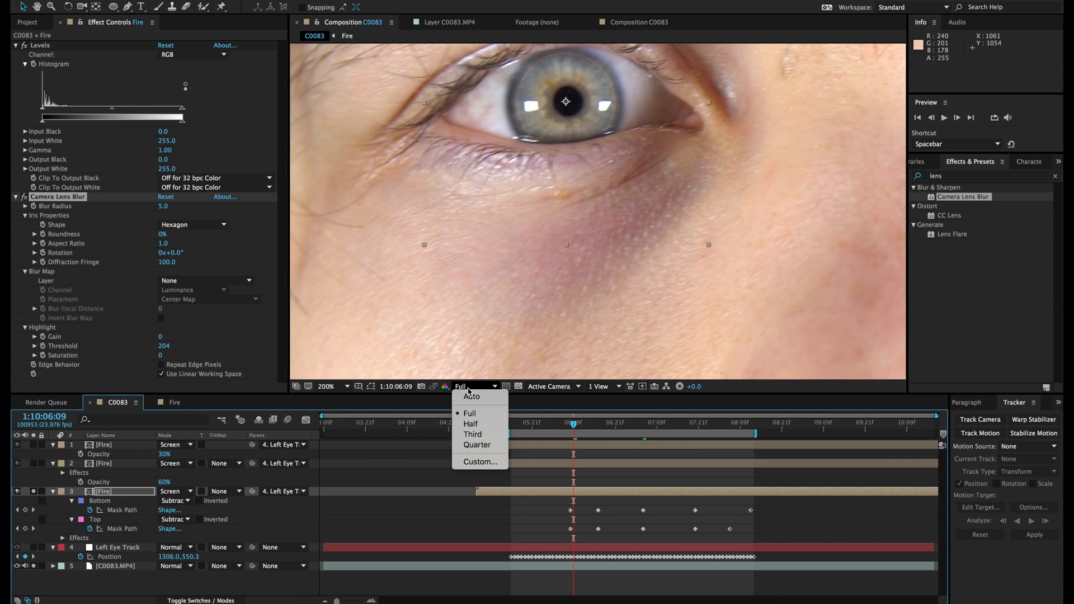
{"action": "left_click", "coordinate": [471, 441]}
{"action": "left_click", "coordinate": [475, 386]}
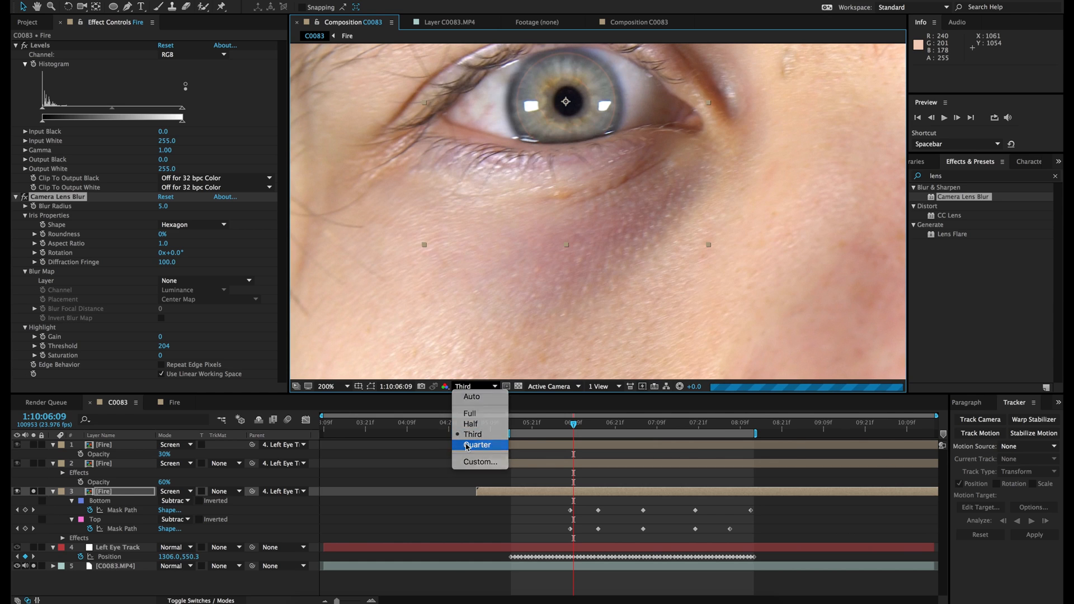
{"action": "left_click", "coordinate": [470, 444]}
- Keyframe the Camera Lens Blur's Blur Radius at 5.0 at 1:10:06:03 and add another Blur Radius keyframe at 1:10:05:16
{"action": "left_click", "coordinate": [553, 425]}
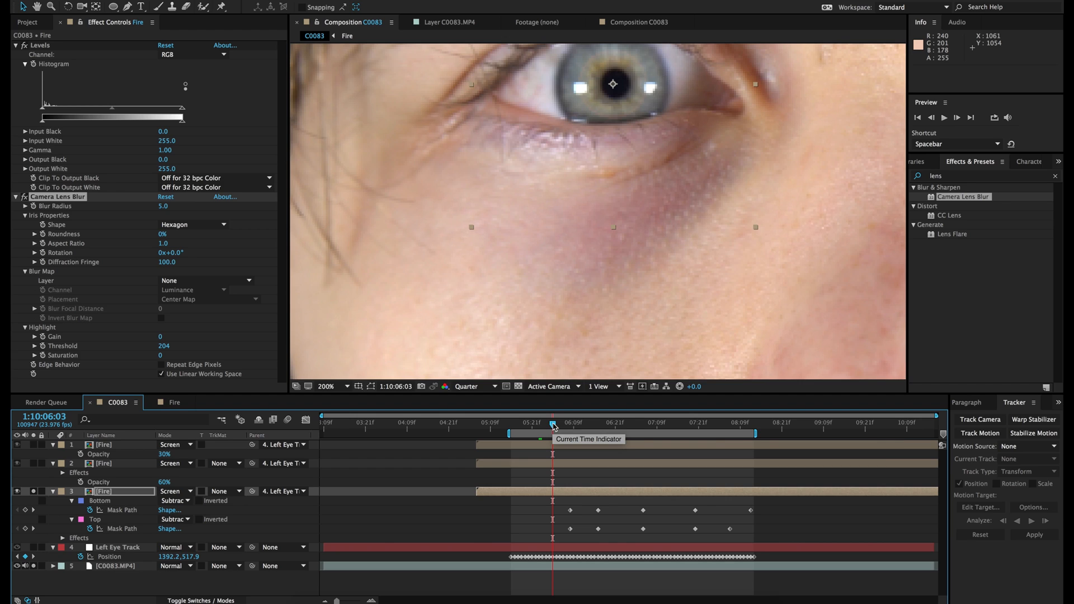
{"action": "left_click", "coordinate": [32, 207]}
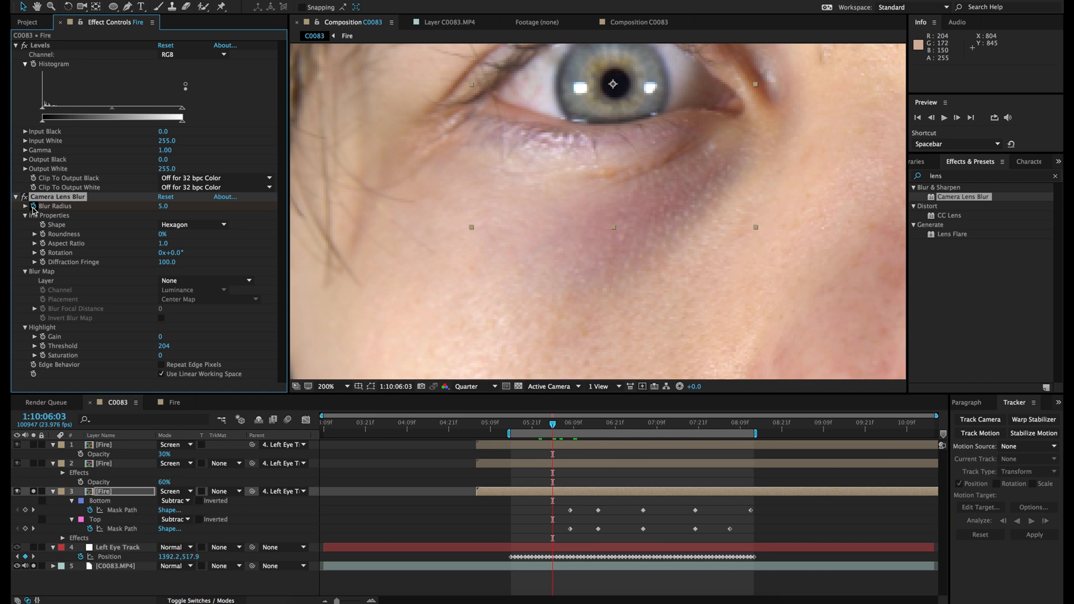
{"action": "left_click", "coordinate": [515, 424]}
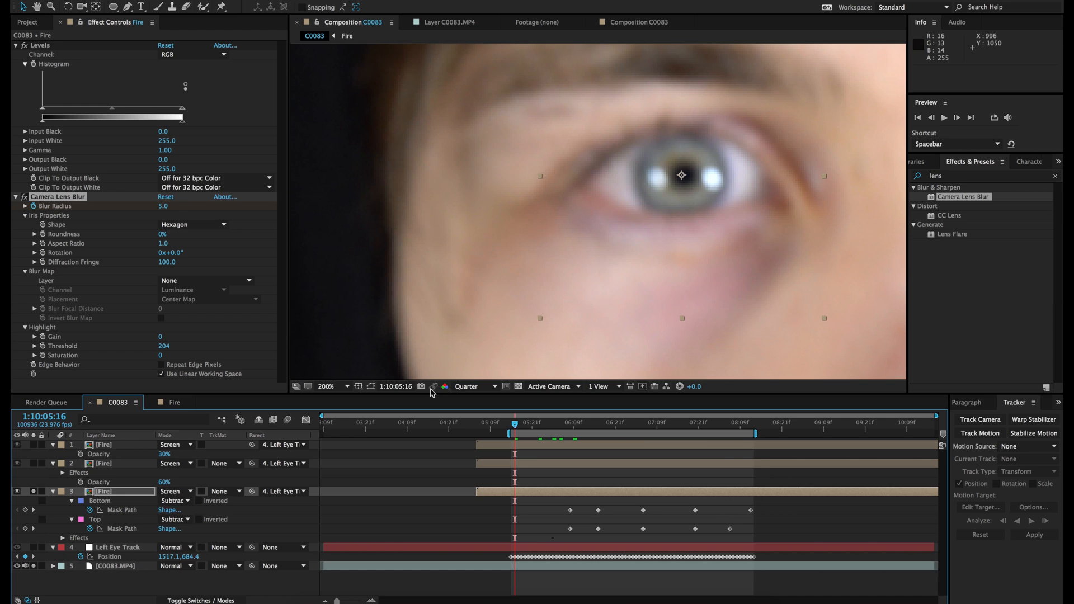
{"action": "left_click", "coordinate": [163, 207]}
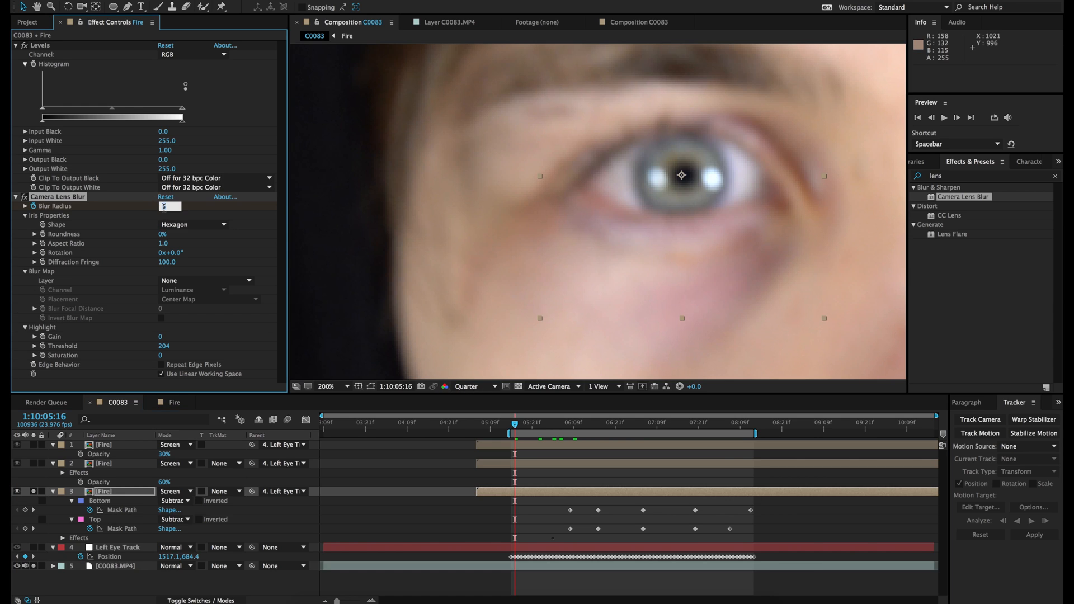
{"action": "key", "text": "Return"}
- Restore Full preview resolution with the whole face fitted in view at 1:10:07:05, and unsolo and deselect the layers
{"action": "left_click", "coordinate": [475, 387]}
{"action": "left_click", "coordinate": [469, 414]}
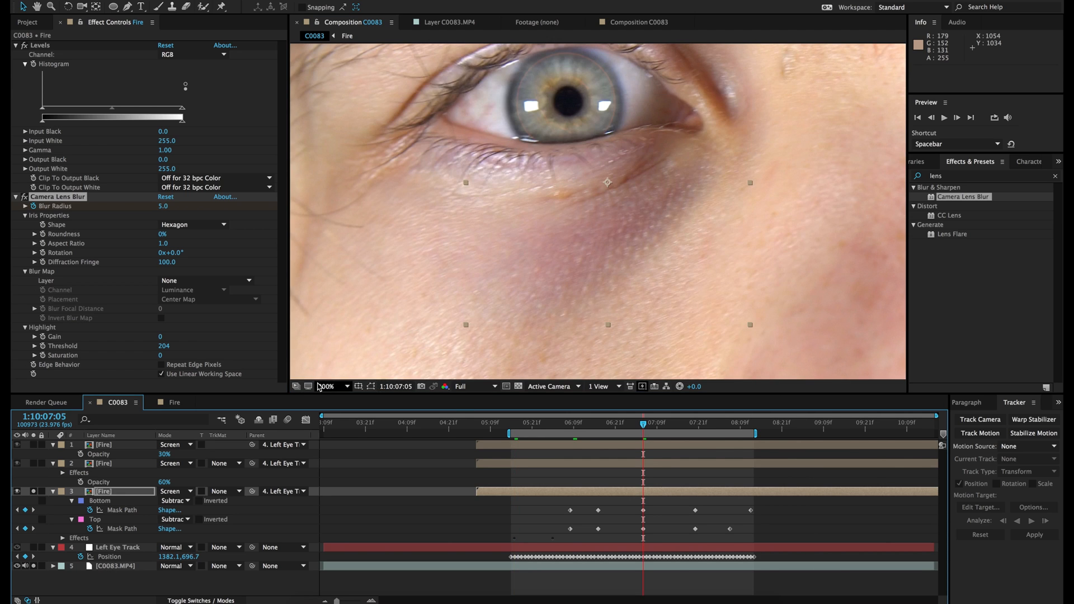
{"action": "left_click", "coordinate": [327, 386]}
{"action": "left_click", "coordinate": [339, 396]}
{"action": "left_click", "coordinate": [35, 547]}
{"action": "left_click", "coordinate": [36, 547]}
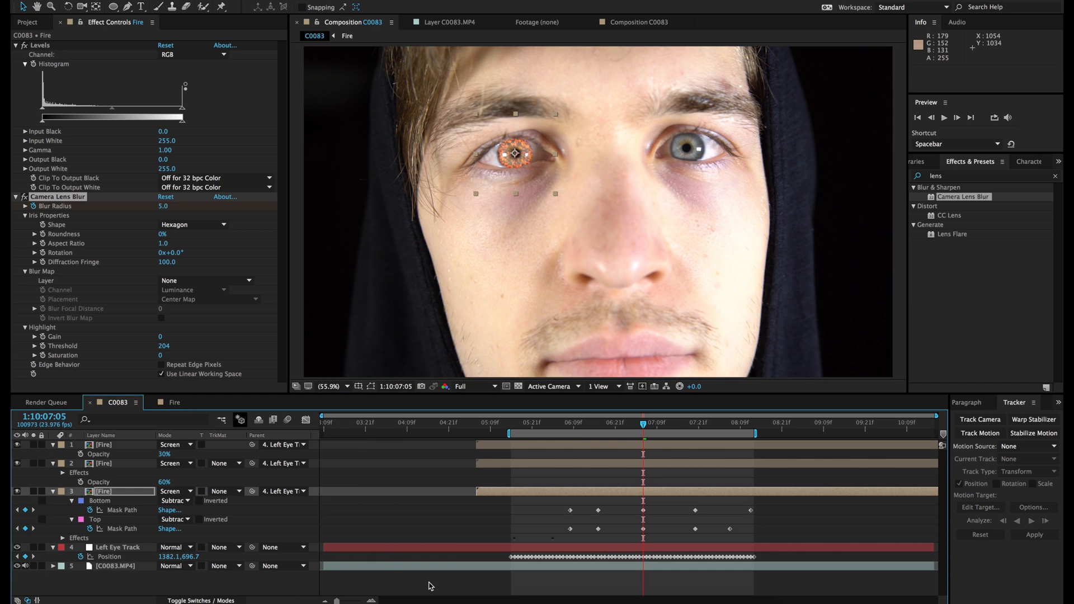
{"action": "left_click", "coordinate": [483, 578]}
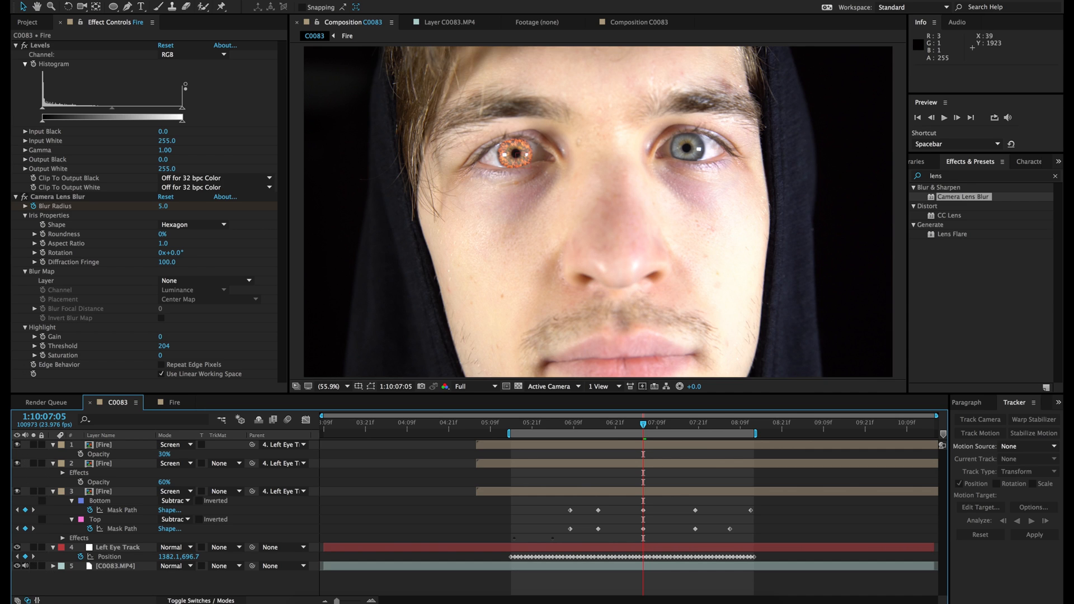
- Import Big_Fire_01.mov, Big_Fire_02.mov and Big_Fire_03.mov from the 09. Fire folder and preview each clip's thumbnail in the project
{"action": "left_click", "coordinate": [27, 23]}
{"action": "left_click", "coordinate": [95, 243]}
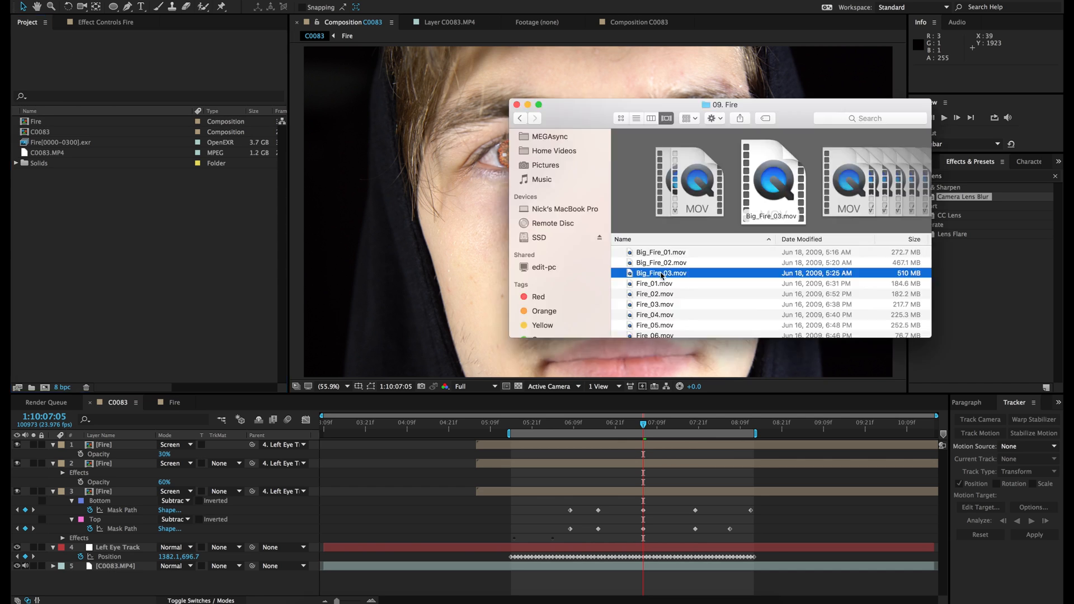
{"action": "left_click", "coordinate": [670, 255], "text": "shift"}
{"action": "left_click_drag", "start_coordinate": [671, 258], "coordinate": [154, 259]}
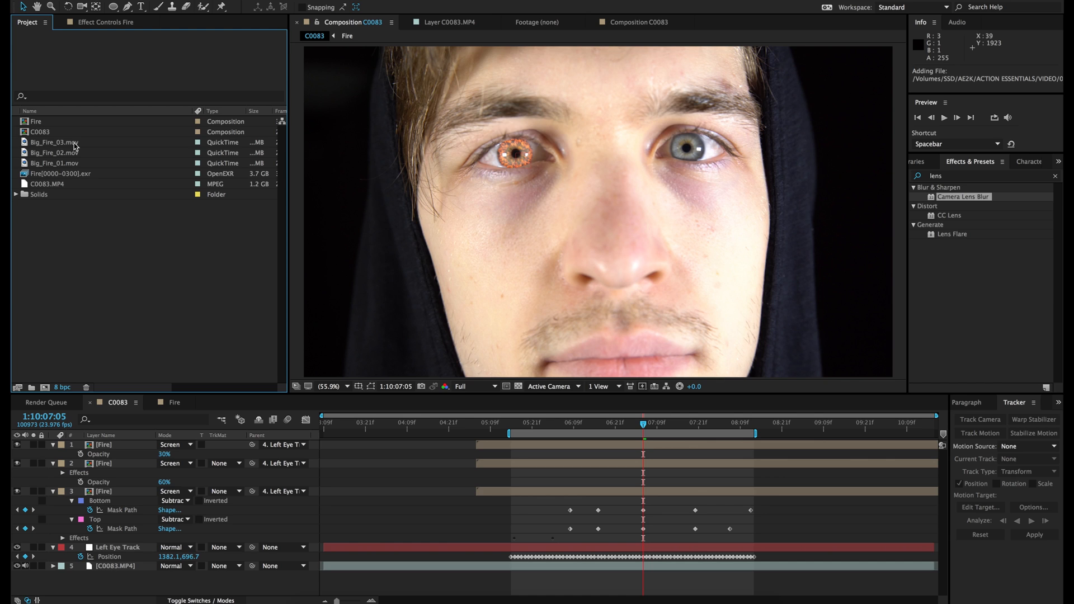
{"action": "left_click", "coordinate": [73, 144]}
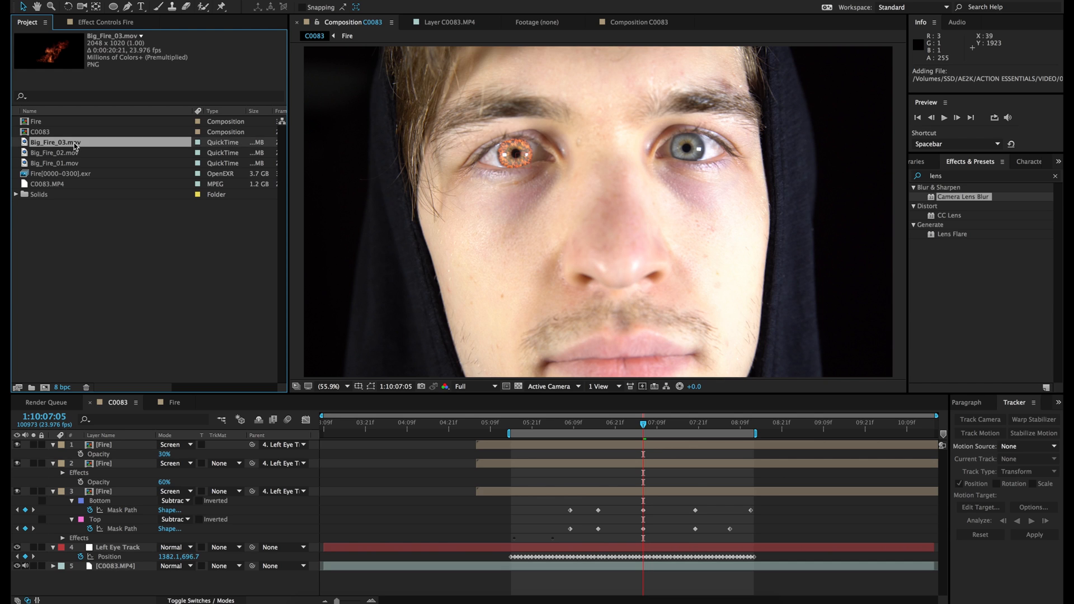
{"action": "left_click", "coordinate": [61, 154]}
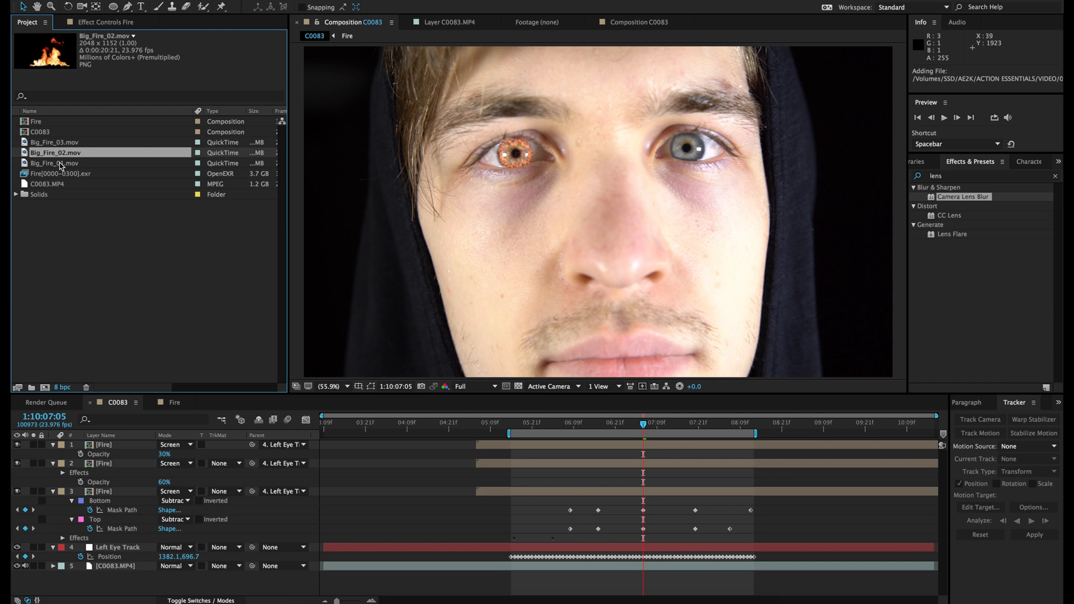
{"action": "left_click", "coordinate": [62, 164]}
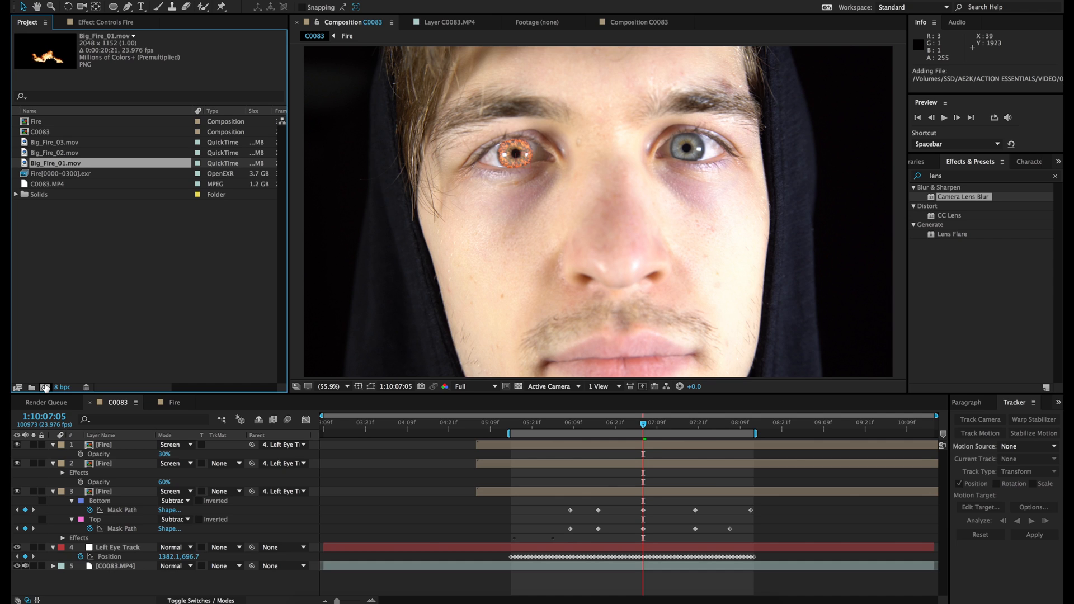
- Create a new composition with the width set to 1920*2, giving a 3840 x 2160 frame
{"action": "left_click", "coordinate": [45, 388]}
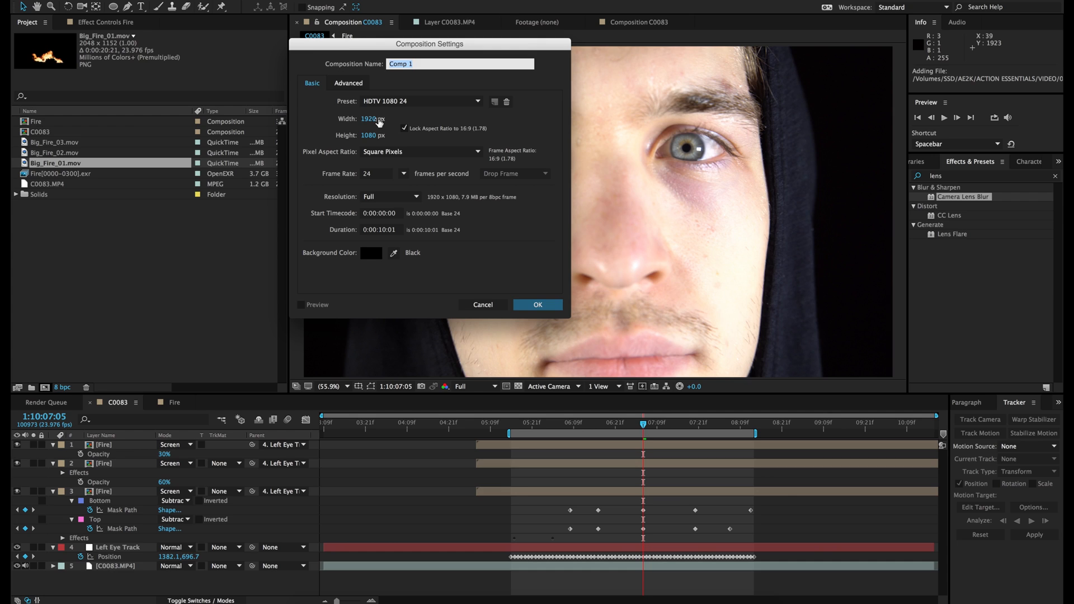
{"action": "left_click", "coordinate": [371, 119]}
{"action": "left_click", "coordinate": [422, 145]}
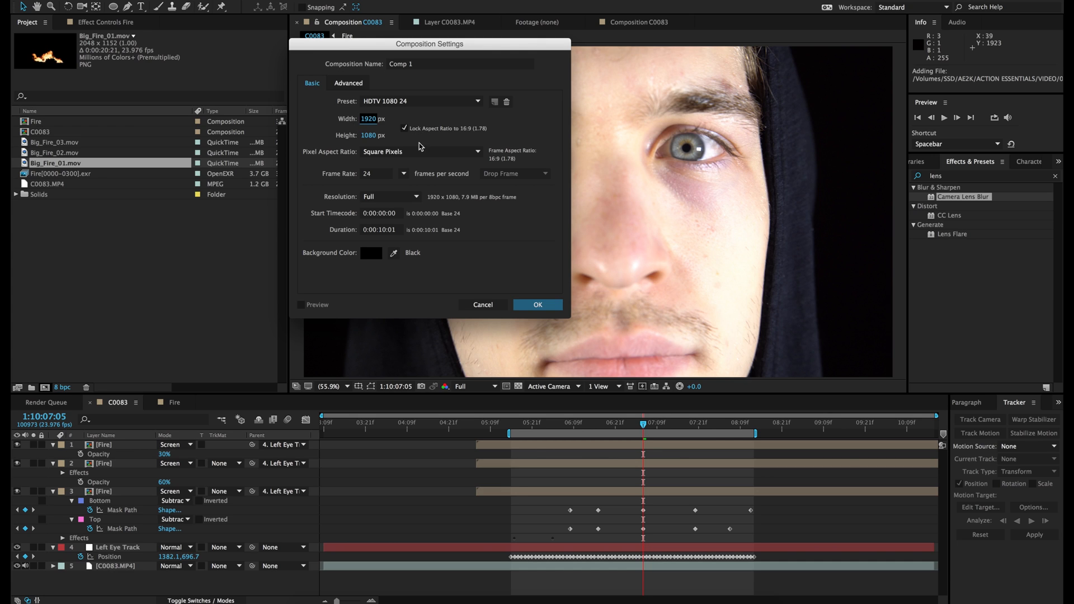
{"action": "left_click", "coordinate": [374, 119]}
{"action": "type", "text": "1920*2"}
{"action": "key", "text": "Return"}
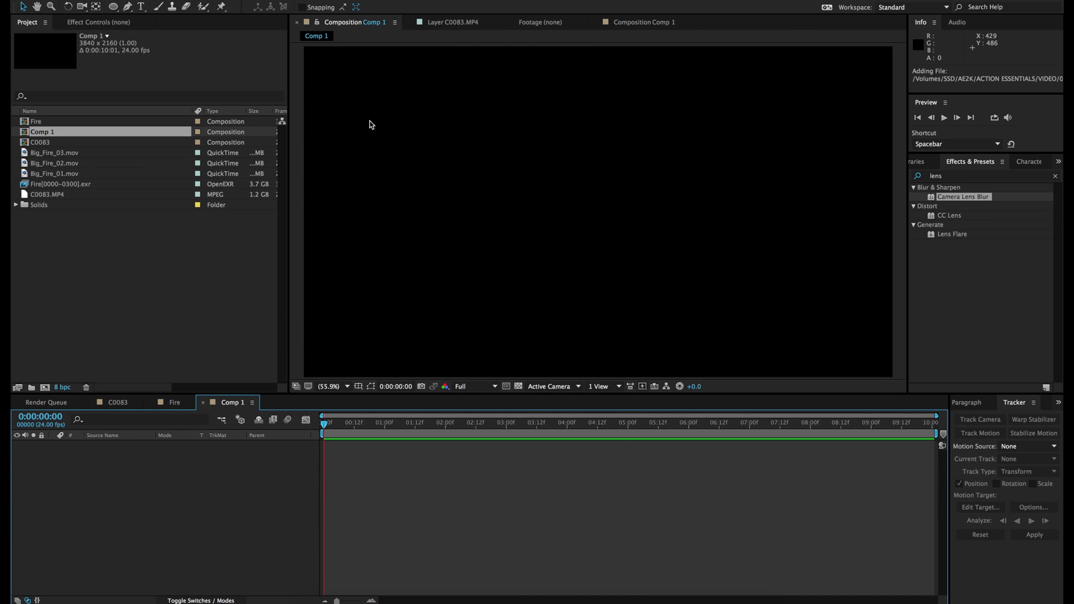
- Add Big_Fire_02.mov as a layer in the new composition
{"action": "left_click", "coordinate": [61, 153]}
{"action": "left_click", "coordinate": [53, 163]}
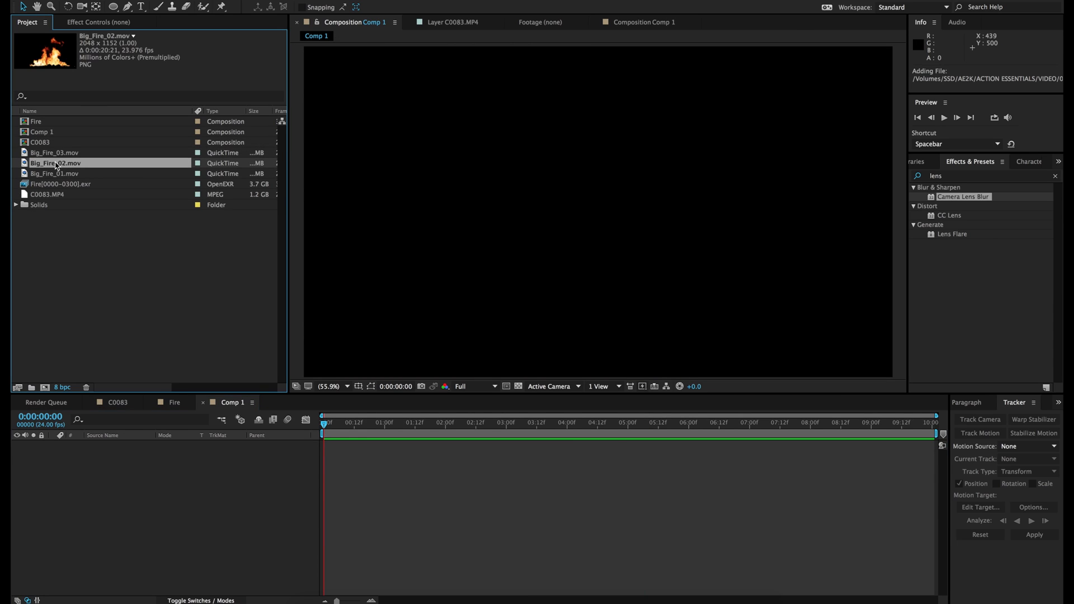
{"action": "left_click_drag", "start_coordinate": [53, 163], "coordinate": [112, 515]}
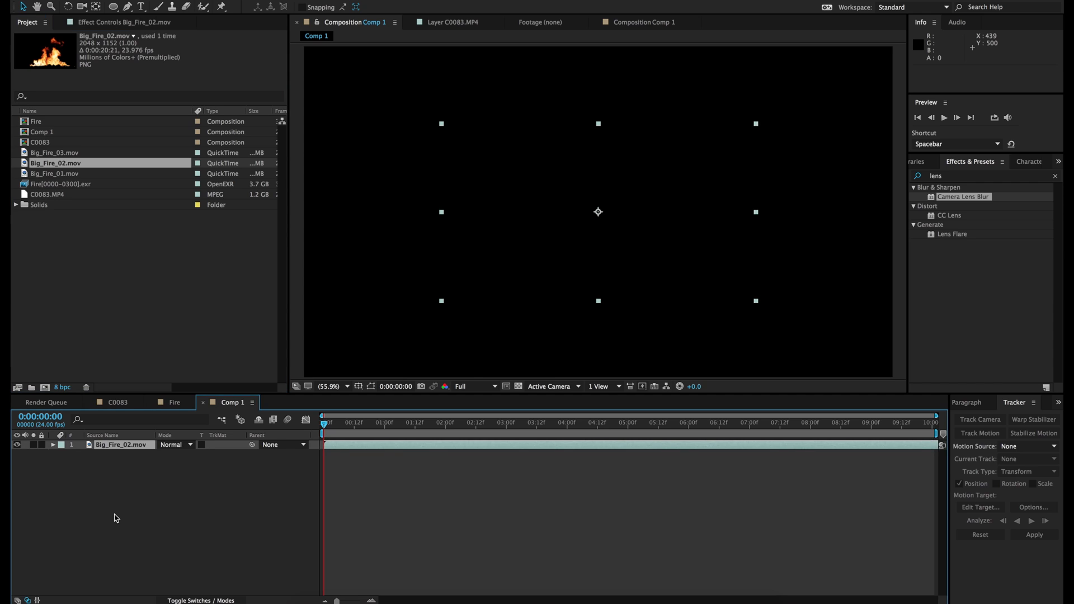
{"action": "key", "text": "comma"}
{"action": "key", "text": "comma"}
{"action": "key", "text": "comma"}
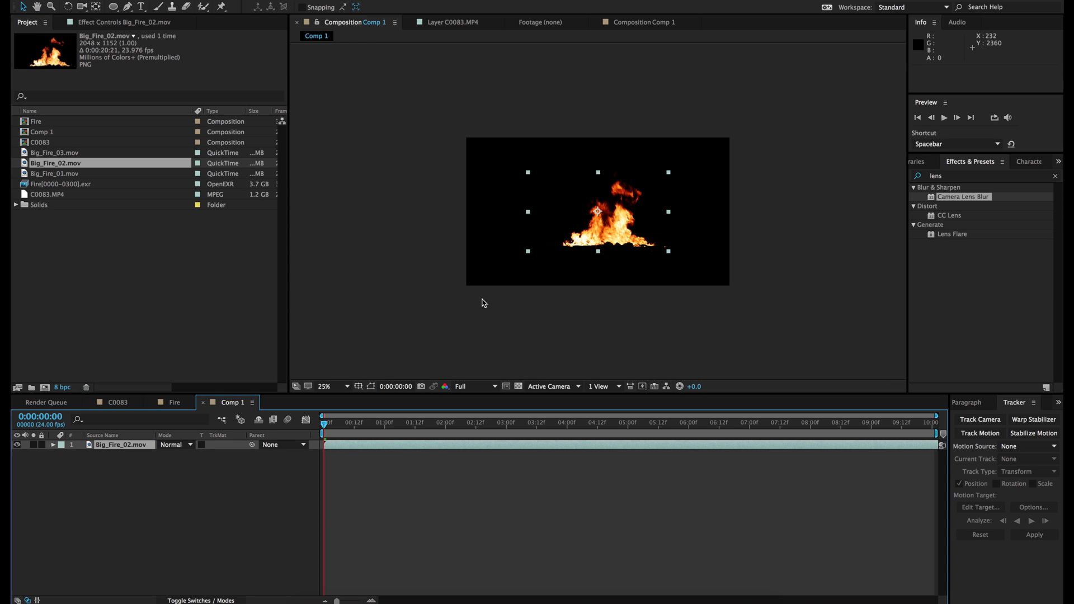
- Scale the Big_Fire_02.mov layer to 520% and move it upward so the flames fill the frame
{"action": "key", "text": "s"}
{"action": "left_click_drag", "start_coordinate": [197, 455], "coordinate": [412, 436]}
{"action": "left_click_drag", "start_coordinate": [610, 267], "coordinate": [612, 236]}
{"action": "left_click_drag", "start_coordinate": [435, 428], "coordinate": [589, 435]}
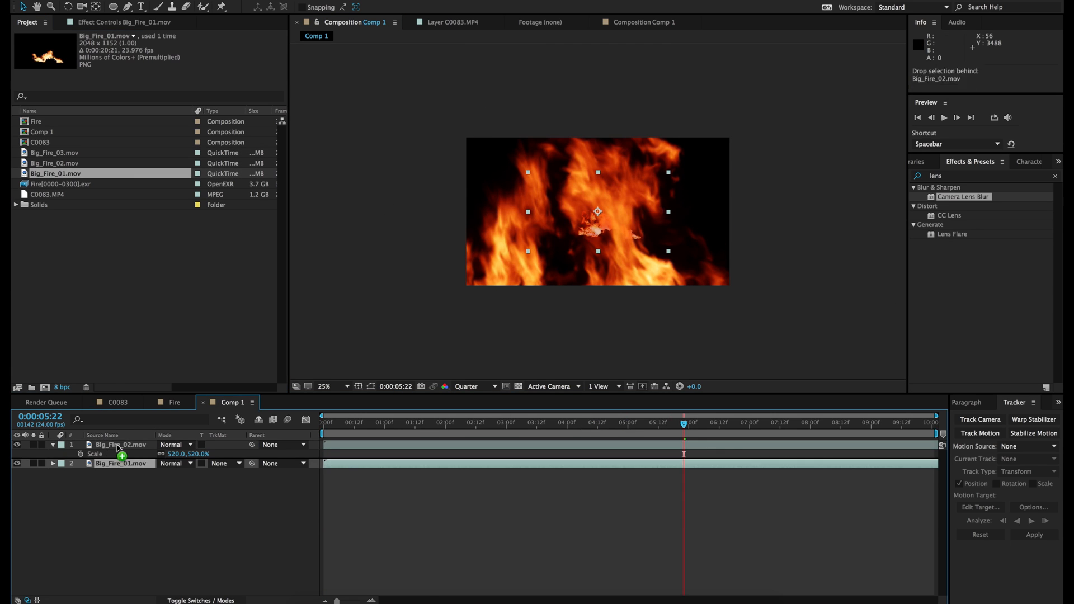
- Scale and reposition the Big_Fire_01.mov layer beneath at 500%, and set the Big_Fire_02.mov layer's blending mode to Screen
{"action": "left_click", "coordinate": [712, 257]}
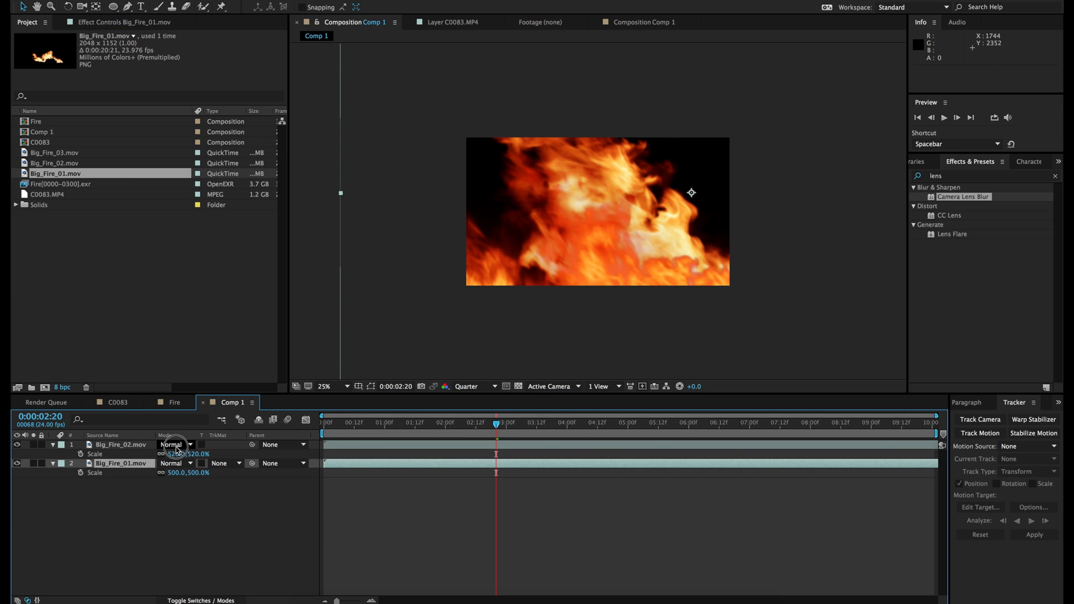
{"action": "left_click", "coordinate": [167, 463]}
{"action": "left_click", "coordinate": [193, 292]}
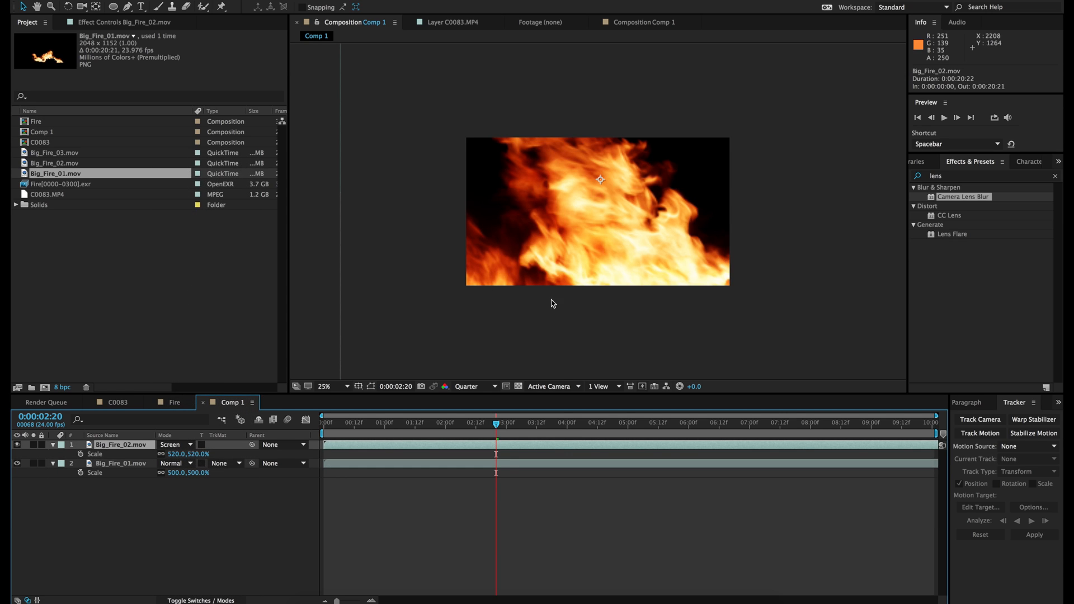
- Nudge the Big_Fire_02.mov layer slightly to the right within the frame and scrub through the combined flames
{"action": "left_click", "coordinate": [600, 255]}
{"action": "left_click_drag", "start_coordinate": [600, 254], "coordinate": [610, 253]}
{"action": "left_click_drag", "start_coordinate": [375, 425], "coordinate": [488, 429]}
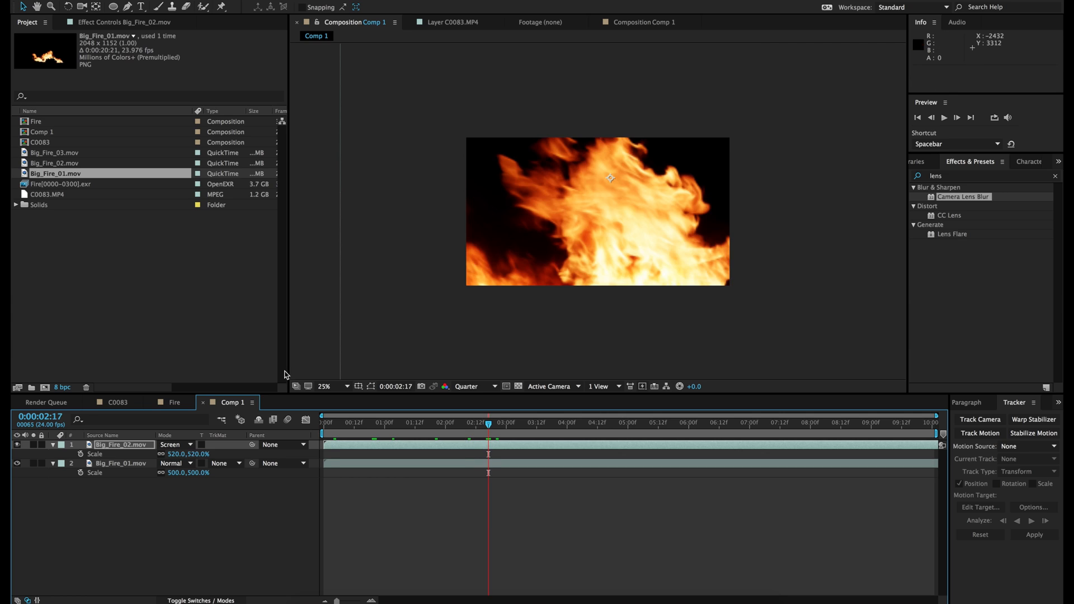
- Pre-compose the Big_Fire_01.mov and Big_Fire_02.mov layers together as a composition named Big Fire, moving all attributes into it
{"action": "left_click", "coordinate": [123, 468]}
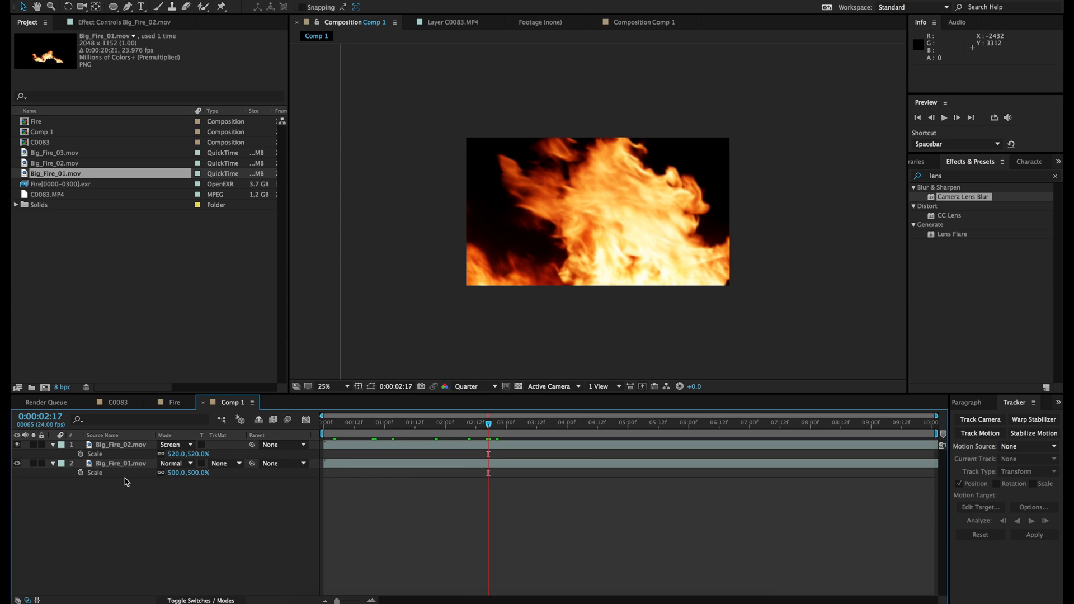
{"action": "left_click", "coordinate": [122, 446], "text": "shift"}
{"action": "left_click", "coordinate": [217, 0]}
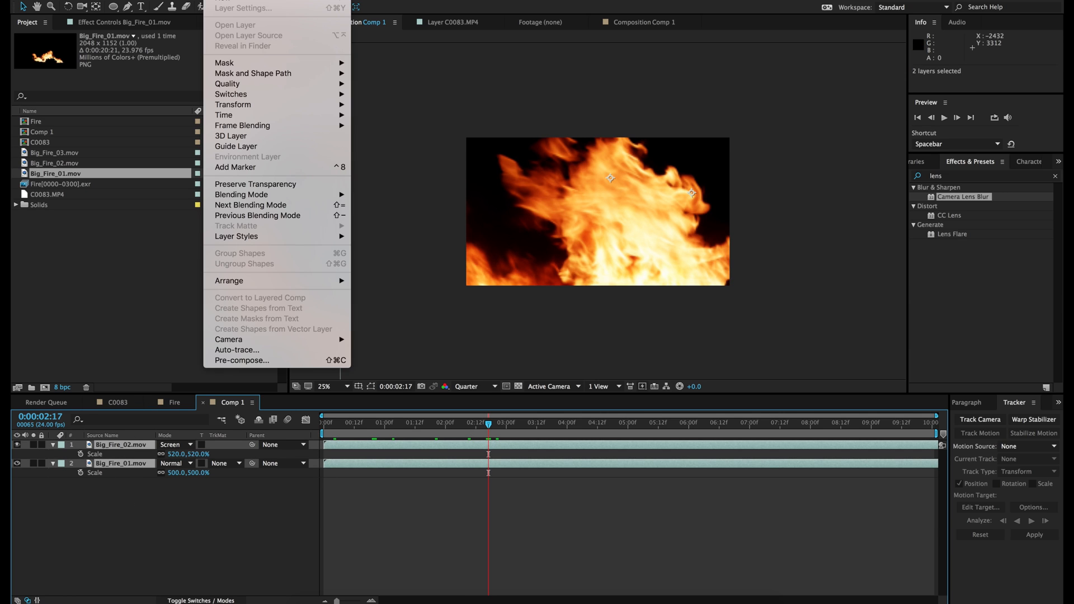
{"action": "left_click", "coordinate": [234, 360]}
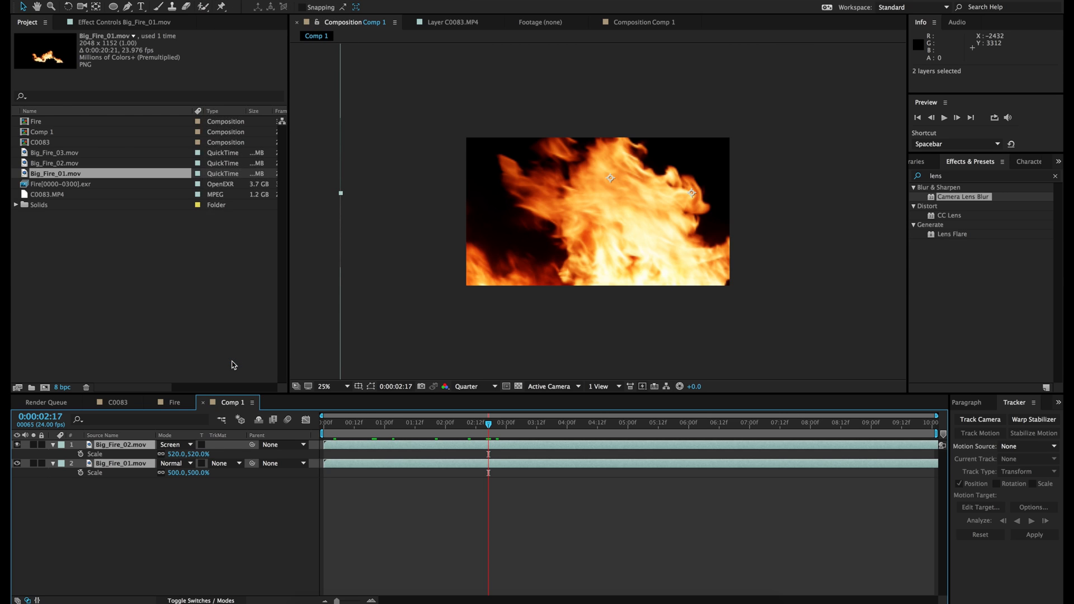
{"action": "type", "text": "Bui"}
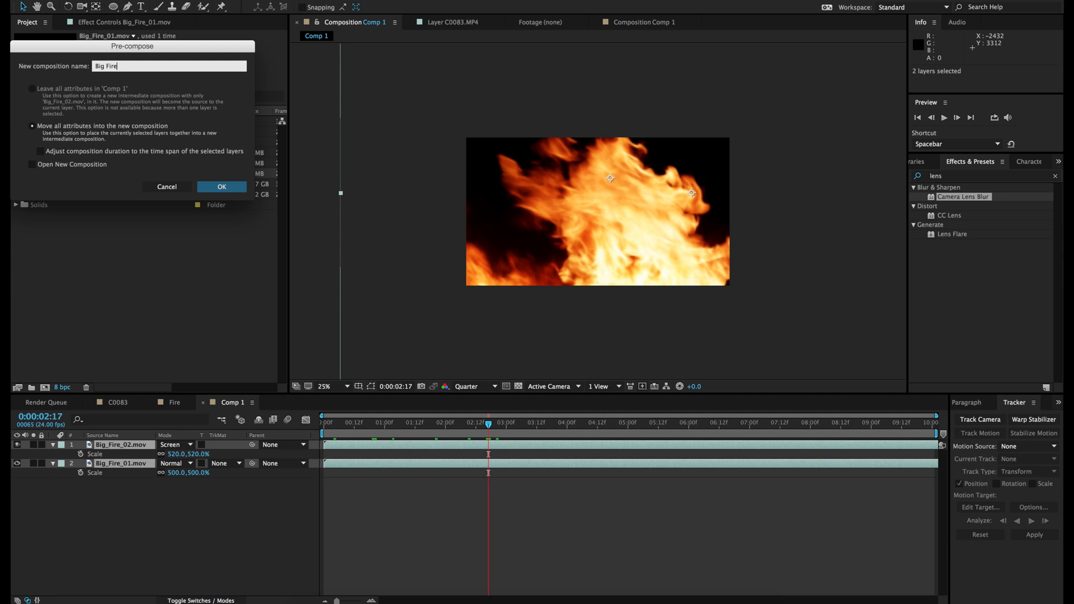
{"action": "key", "text": "Return"}
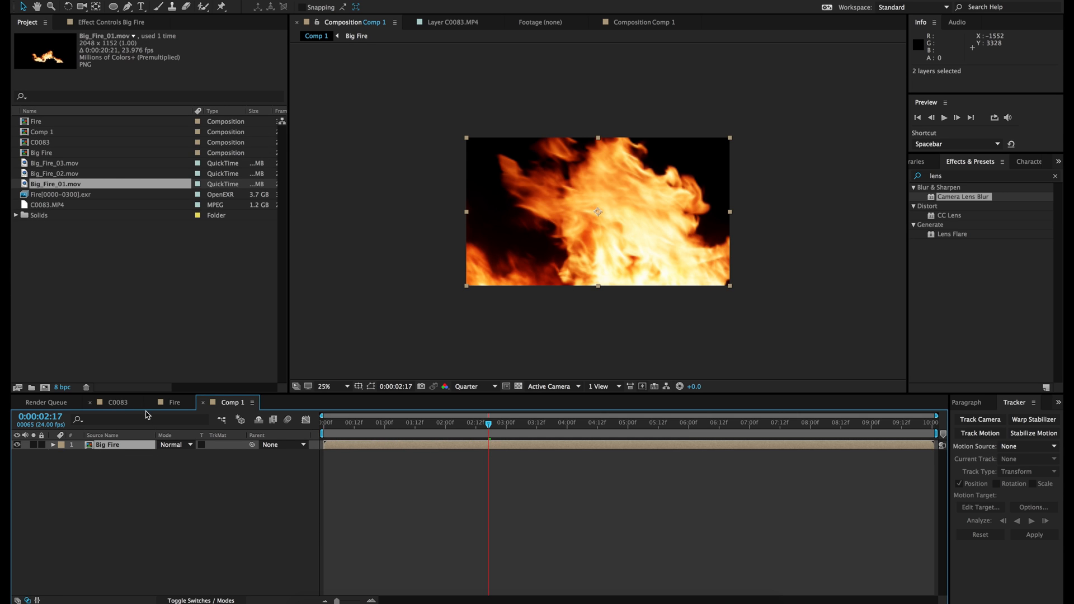
- Copy the C0083.MP4 layer from the C0083 composition into Comp 1 and place it beneath the Big Fire layer
{"action": "left_click", "coordinate": [118, 403]}
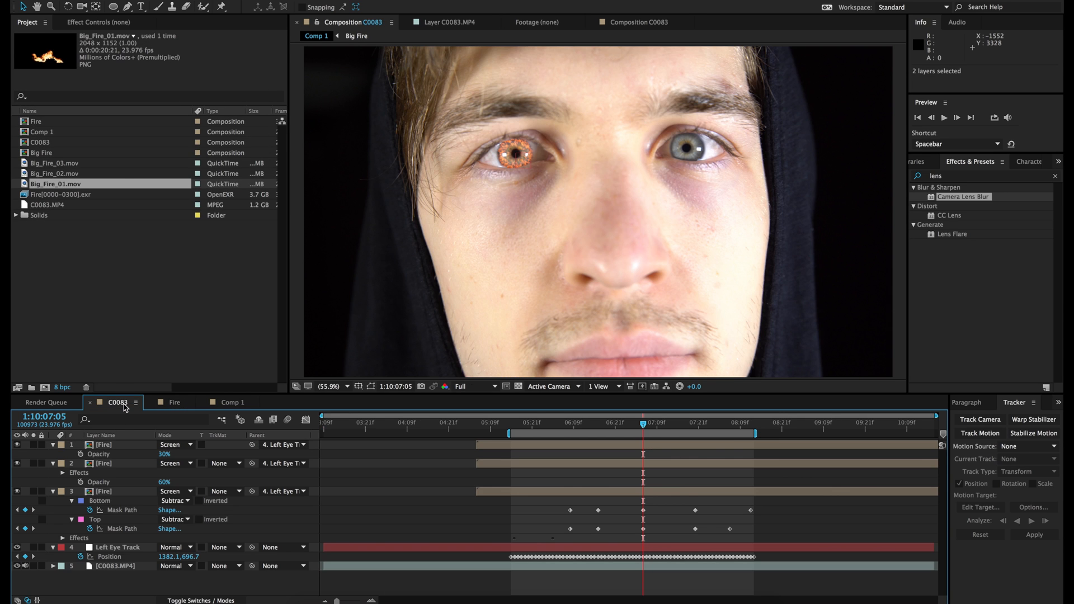
{"action": "left_click", "coordinate": [120, 566]}
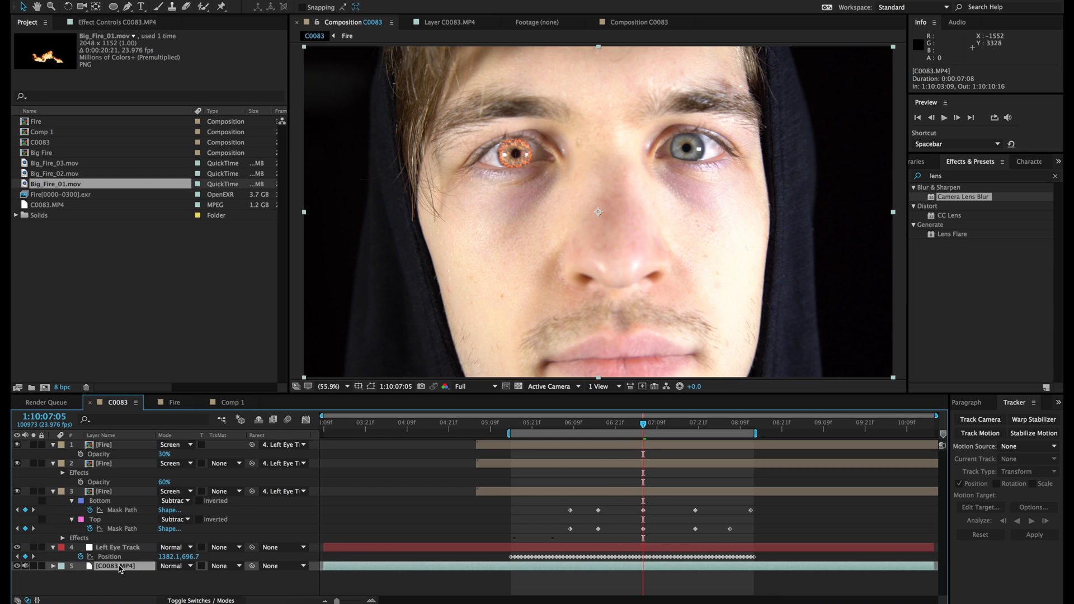
{"action": "left_click", "coordinate": [230, 403]}
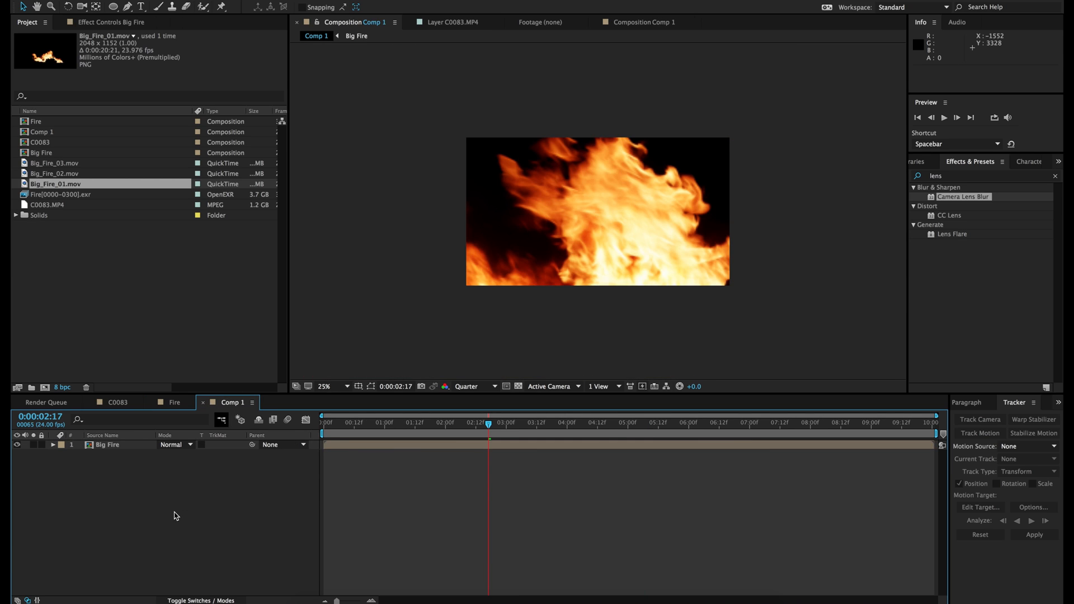
{"action": "key", "text": "ctrl+v"}
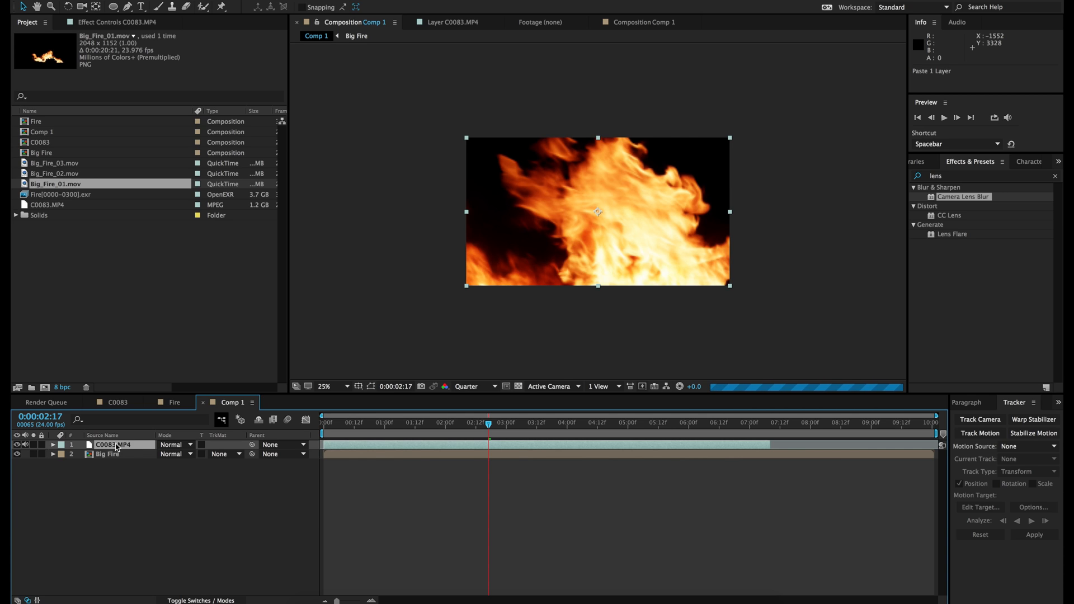
{"action": "left_click_drag", "start_coordinate": [114, 447], "coordinate": [115, 469]}
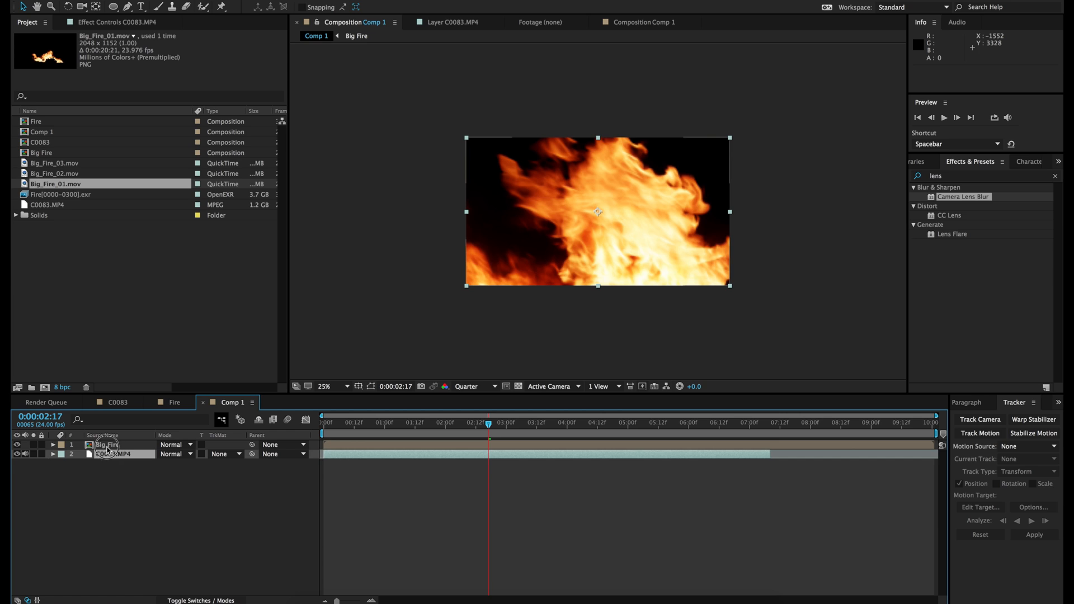
- Hide the Big Fire layer and go to the face close-up at 0:00:02:10
{"action": "left_click", "coordinate": [108, 446]}
{"action": "left_click", "coordinate": [17, 445]}
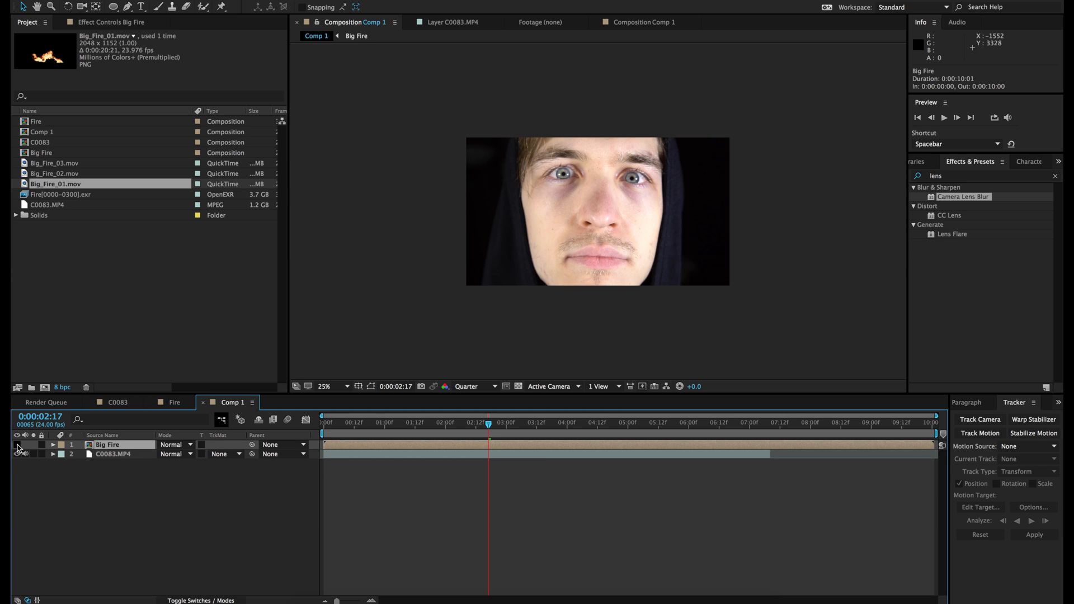
{"action": "left_click", "coordinate": [384, 429]}
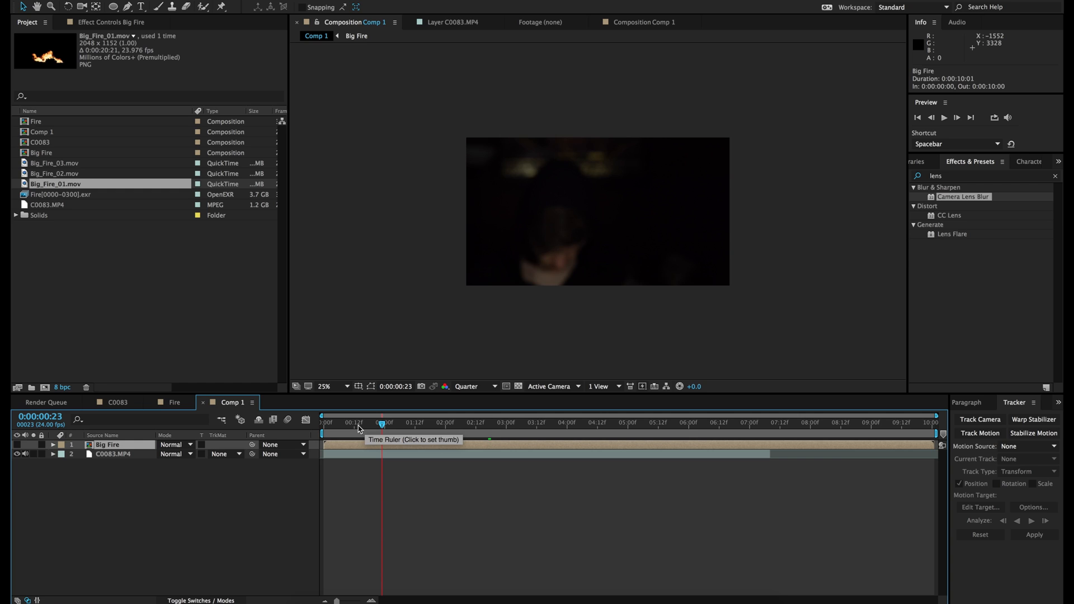
{"action": "left_click_drag", "start_coordinate": [383, 430], "coordinate": [470, 437]}
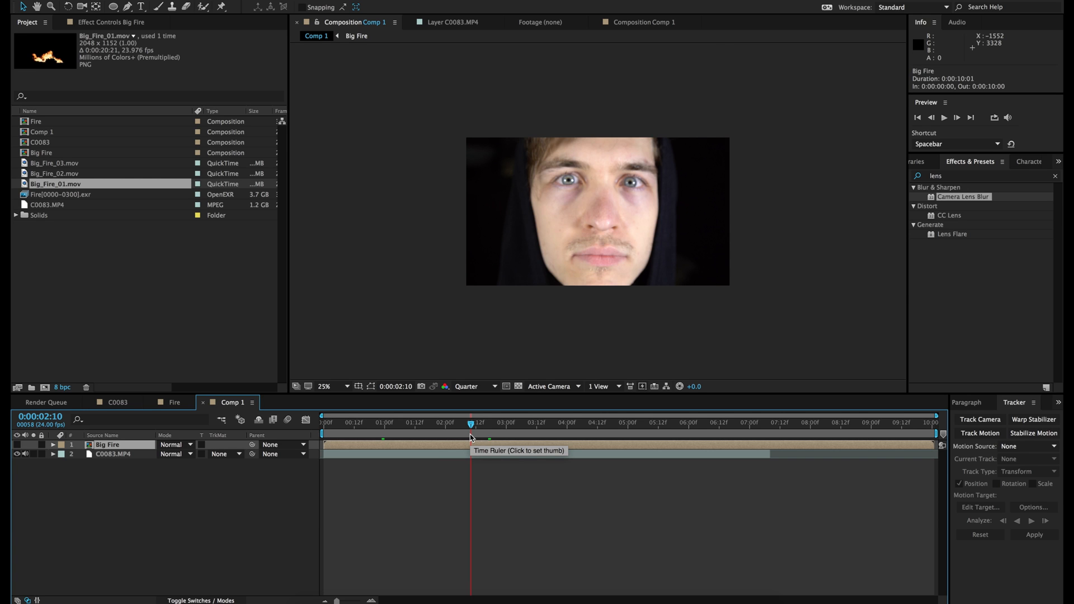
{"action": "key", "text": "period"}
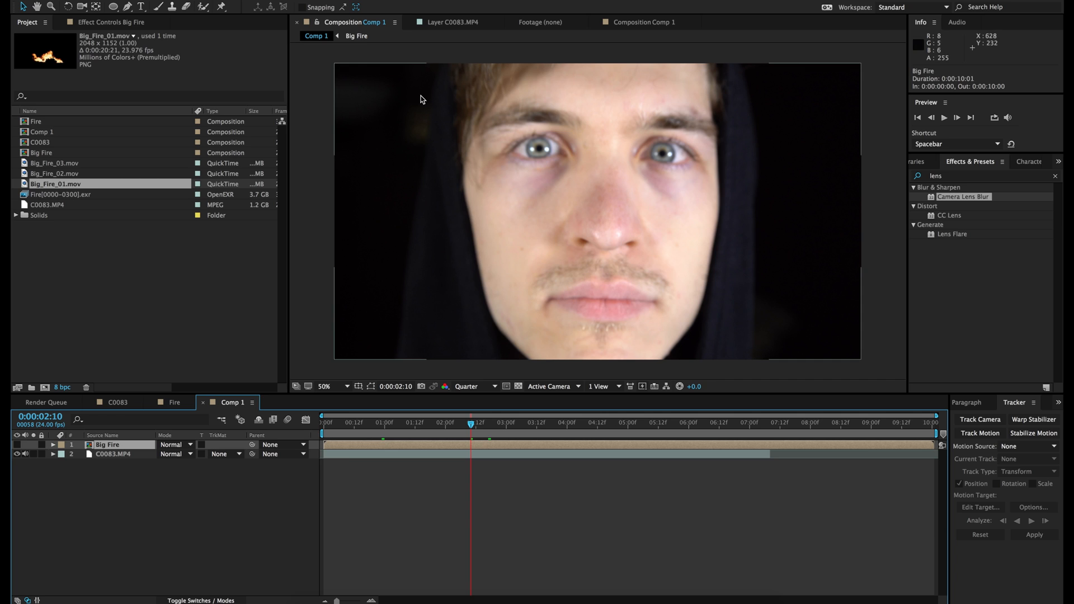
- With the Pen tool, draw a closed eight-point mask on the Big Fire layer around the actor's hooded head, extending beyond the frame
{"action": "left_click", "coordinate": [128, 8]}
{"action": "left_click", "coordinate": [398, 371]}
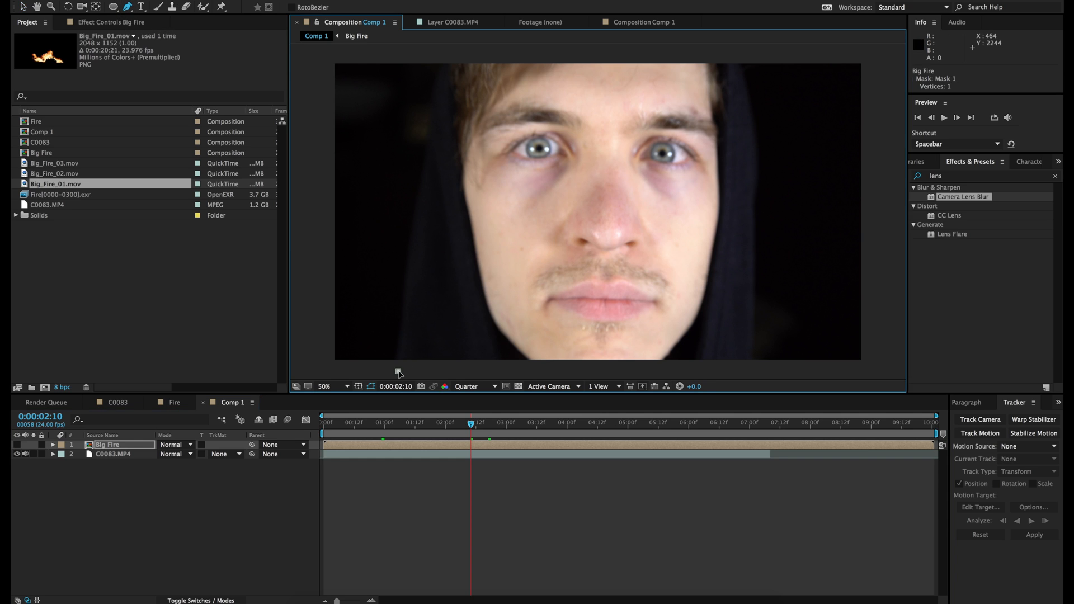
{"action": "left_click", "coordinate": [411, 235]}
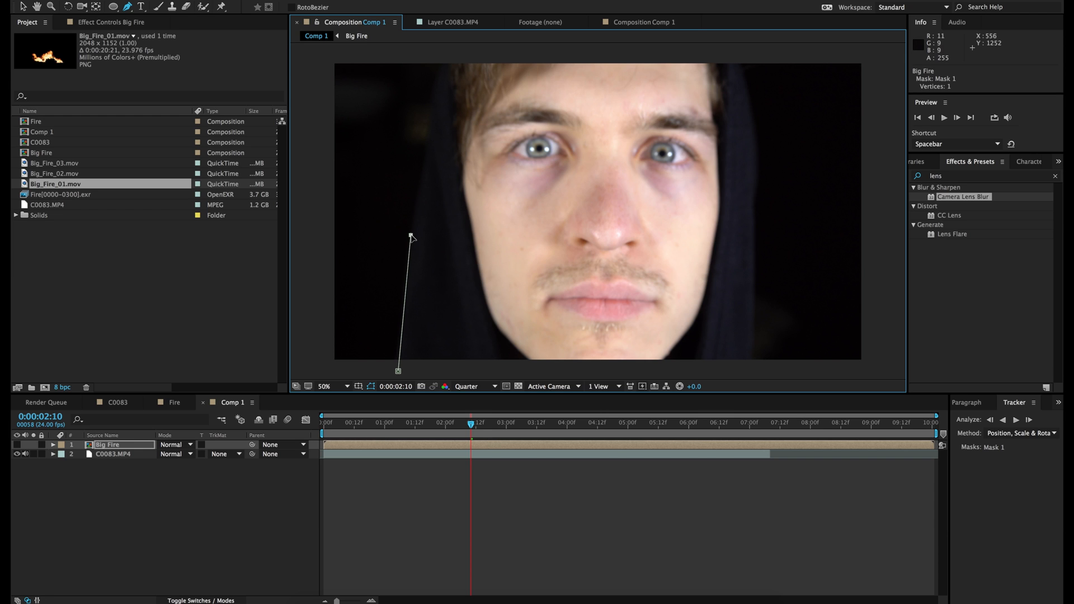
{"action": "left_click", "coordinate": [439, 77]}
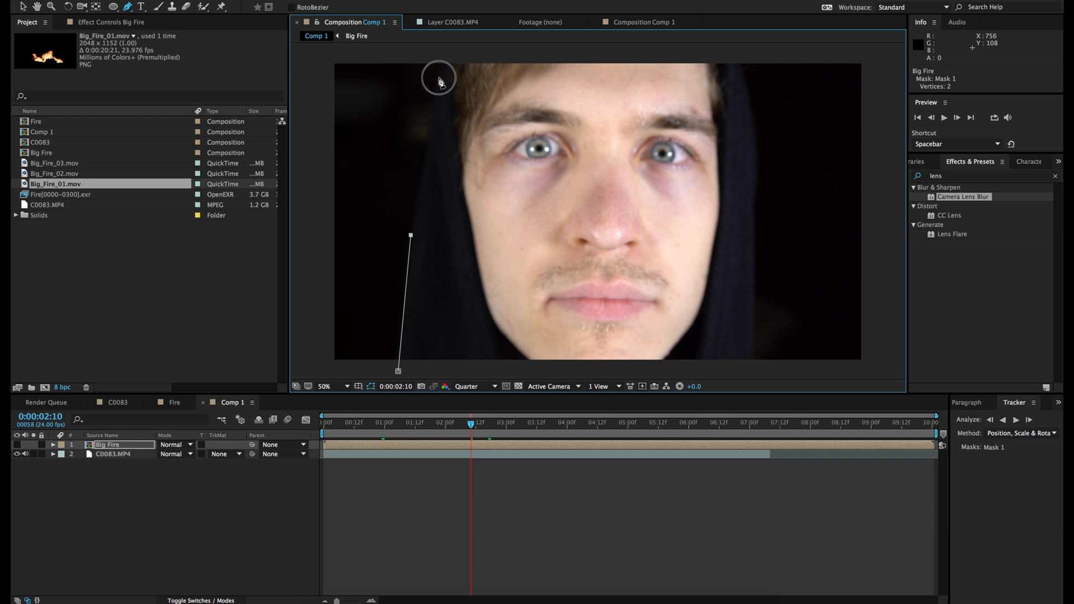
{"action": "left_click", "coordinate": [447, 50]}
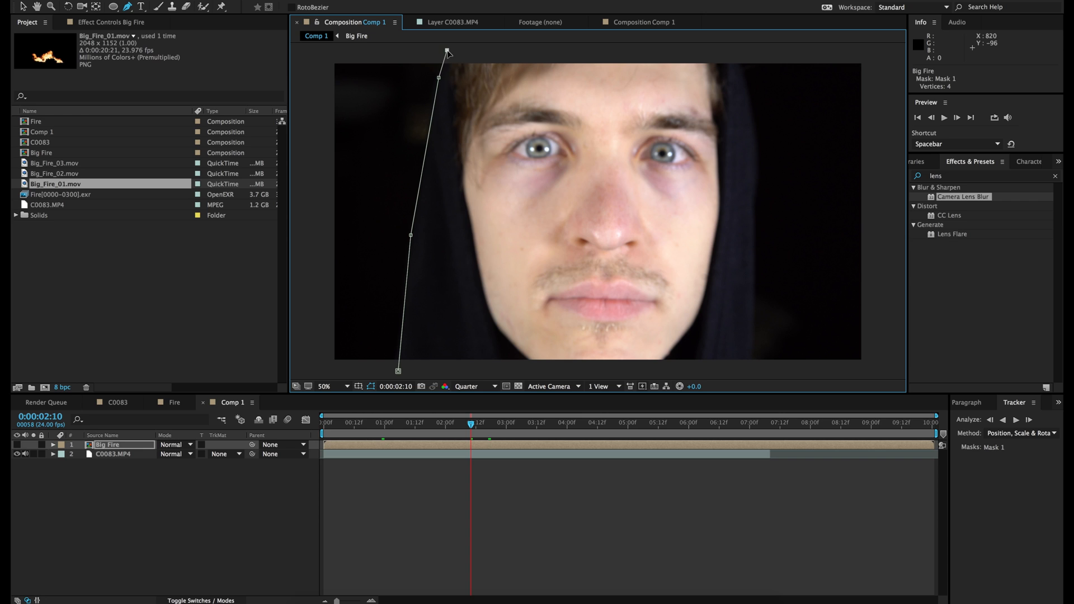
{"action": "left_click", "coordinate": [734, 49]}
{"action": "left_click", "coordinate": [751, 110]}
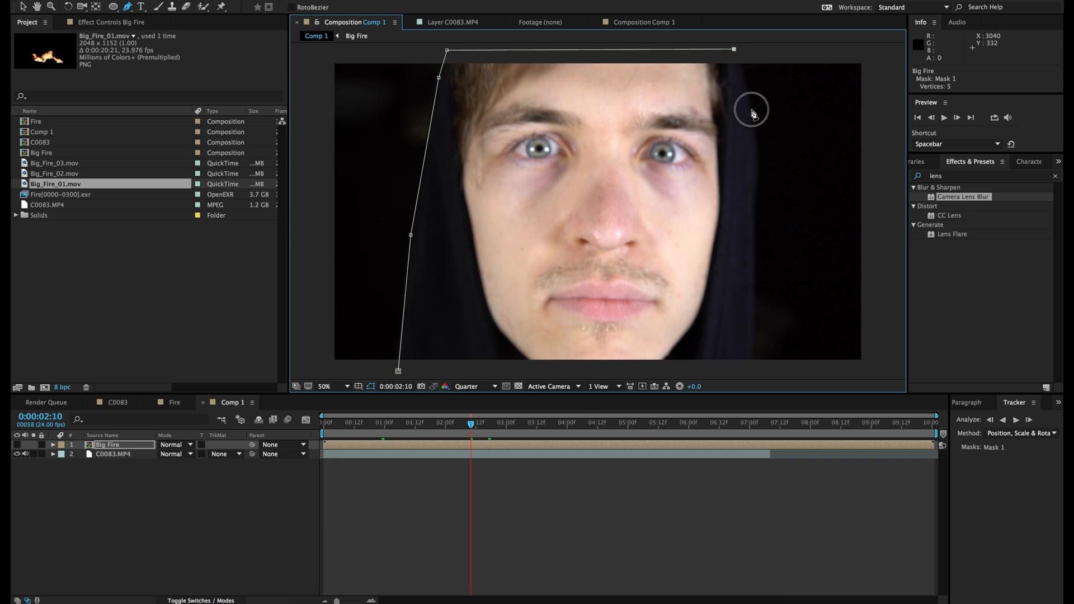
{"action": "left_click", "coordinate": [753, 199]}
{"action": "left_click", "coordinate": [753, 375]}
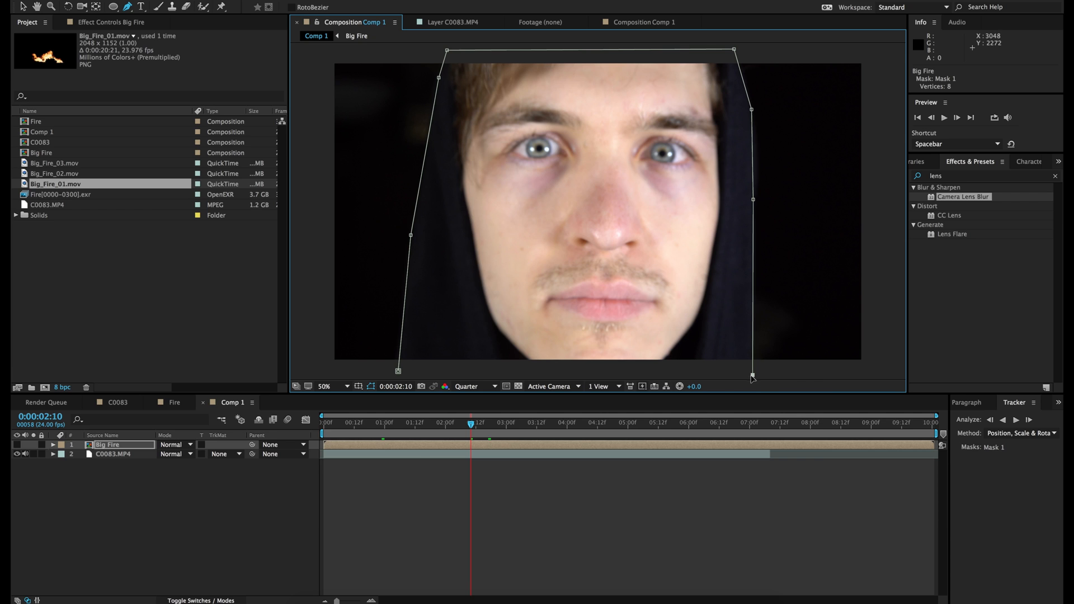
{"action": "left_click", "coordinate": [398, 371]}
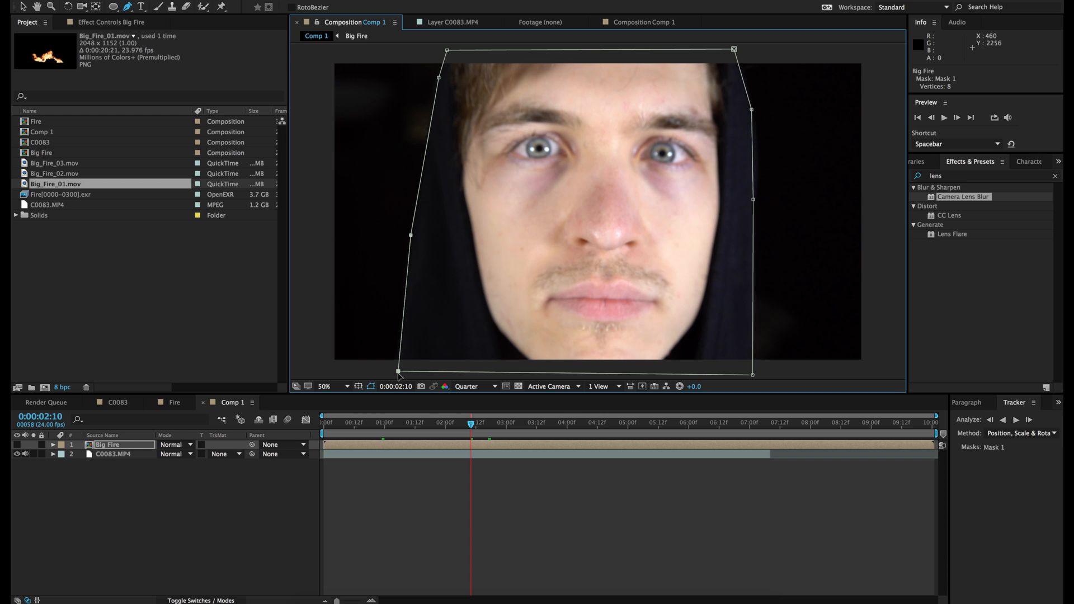
- Reveal Mask 1's properties on the Big Fire layer and set a Mask Path keyframe at 0:00:02:10
{"action": "key", "text": "m"}
{"action": "key", "text": "m"}
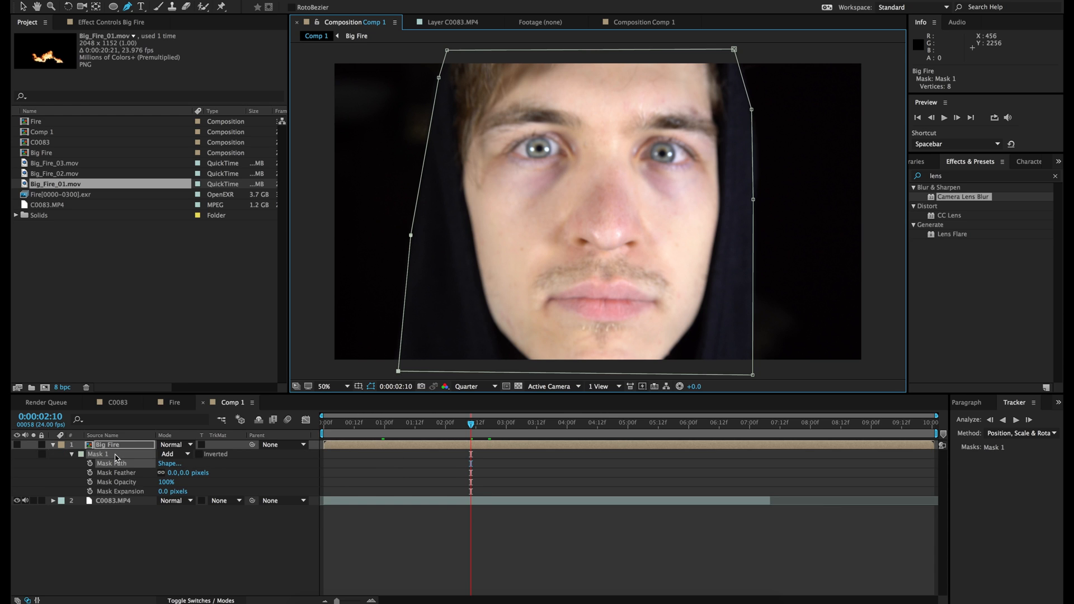
{"action": "left_click", "coordinate": [90, 463]}
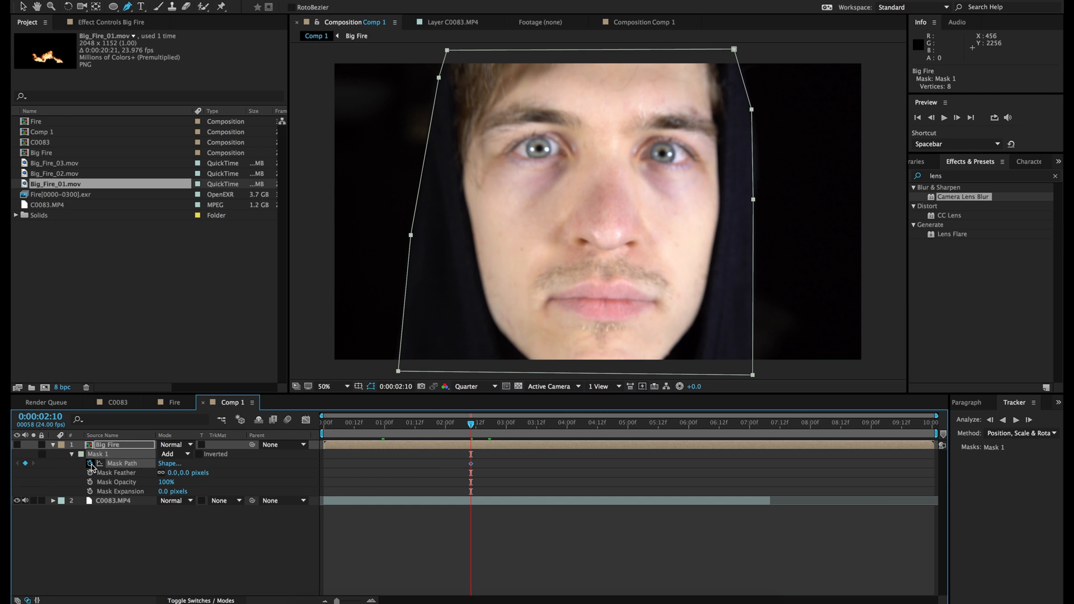
- At 0:00:01:19, move the upper and middle mask points on the head's left side inward to follow the hood's edge
{"action": "left_click", "coordinate": [433, 427]}
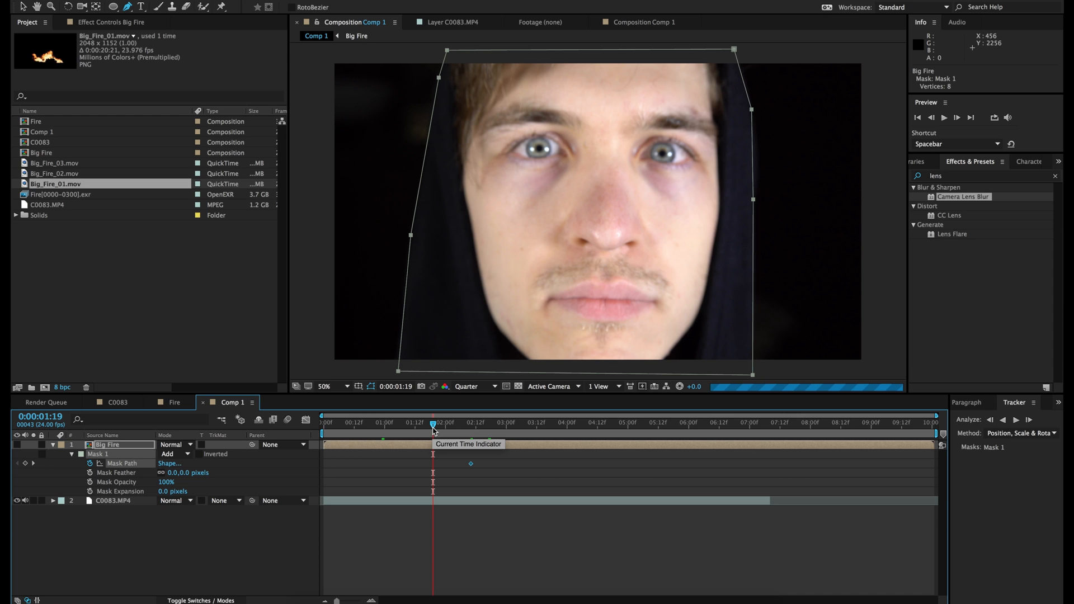
{"action": "key", "text": "v"}
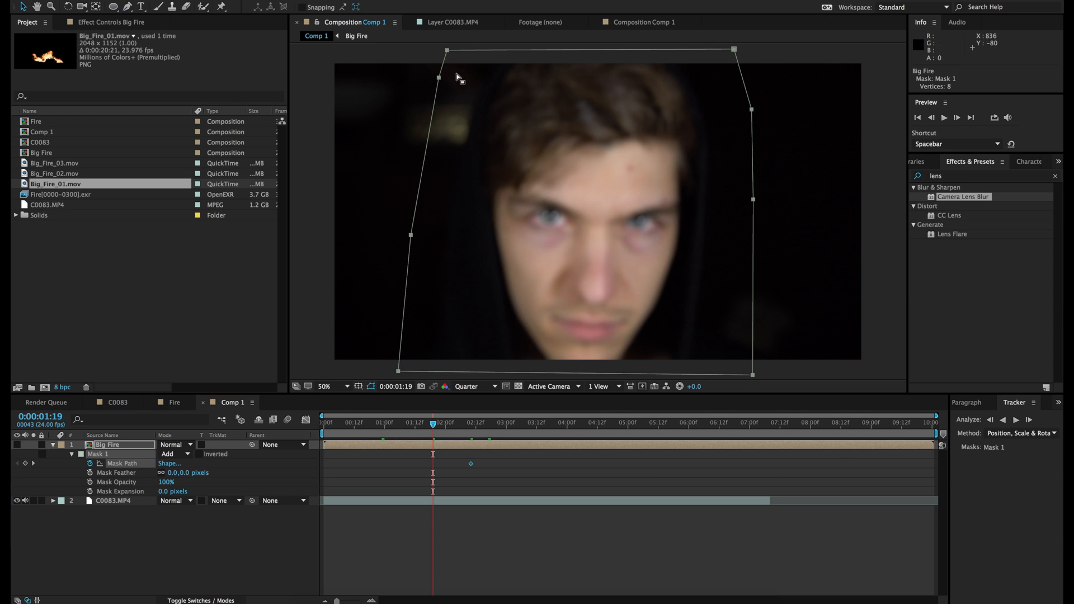
{"action": "left_click", "coordinate": [456, 73]}
{"action": "left_click_drag", "start_coordinate": [447, 50], "coordinate": [482, 60]}
{"action": "left_click_drag", "start_coordinate": [438, 77], "coordinate": [475, 98]}
{"action": "left_click_drag", "start_coordinate": [410, 235], "coordinate": [448, 249]}
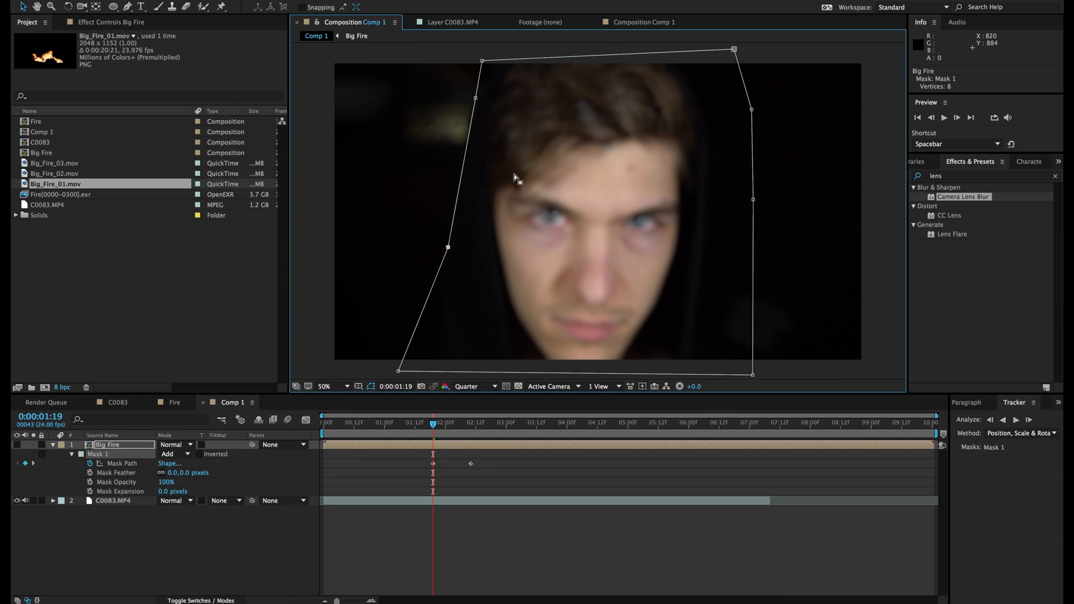
{"action": "left_click", "coordinate": [474, 98]}
- Raise the viewer exposure to +4.6 with the mask path hidden, and show the Big Fire mask path again
{"action": "left_click", "coordinate": [371, 386]}
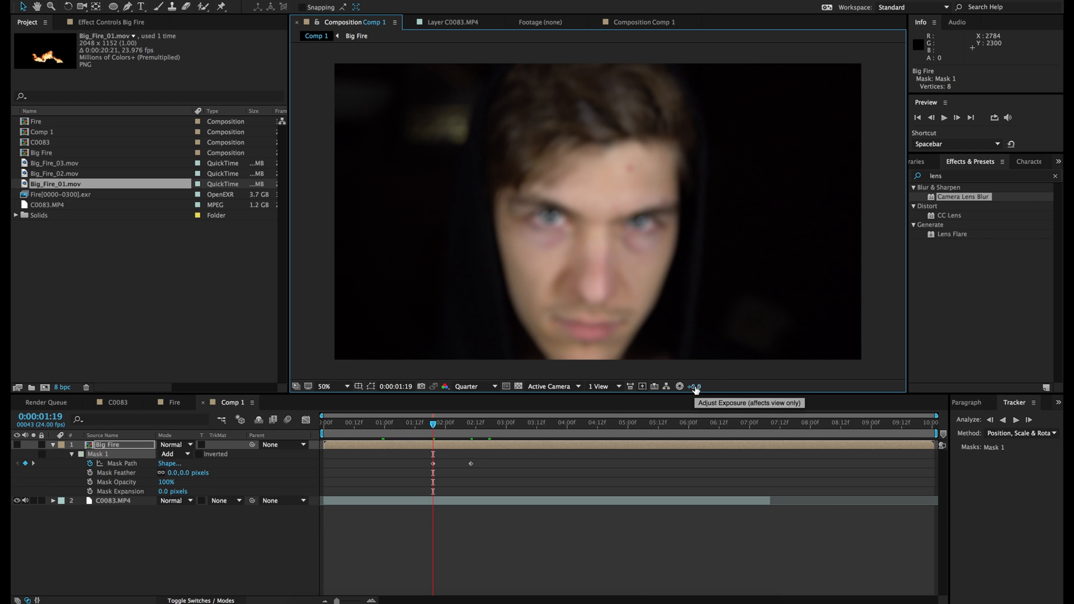
{"action": "mouse_move", "coordinate": [695, 387]}
{"action": "left_mouse_down"}
{"action": "mouse_move", "coordinate": [726, 389]}
{"action": "mouse_move", "coordinate": [696, 386]}
{"action": "left_mouse_up"}
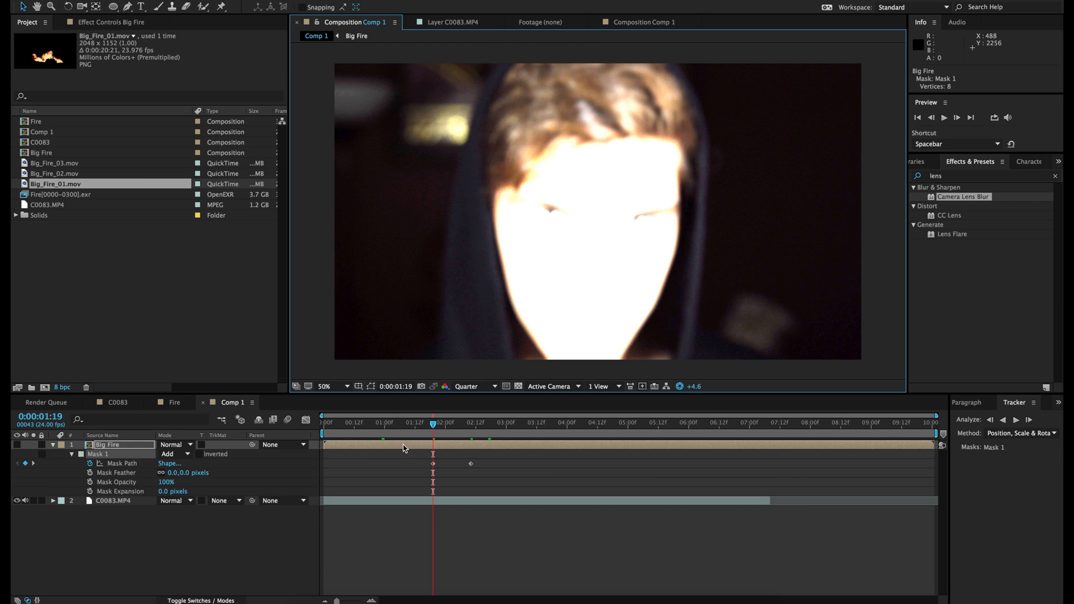
{"action": "left_click", "coordinate": [404, 447]}
{"action": "left_click", "coordinate": [371, 386]}
- Fit the mask's lower-left point and all its right-side points to the hood's outline at 0:00:01:19
{"action": "left_click_drag", "start_coordinate": [398, 371], "coordinate": [436, 373]}
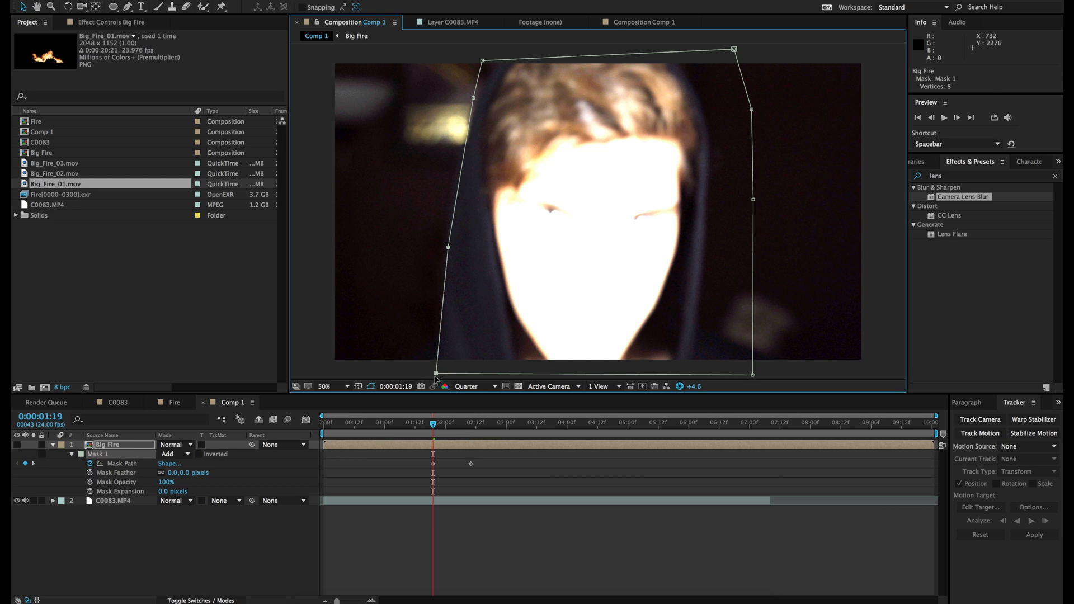
{"action": "left_click_drag", "start_coordinate": [734, 49], "coordinate": [682, 57]}
{"action": "left_click_drag", "start_coordinate": [751, 109], "coordinate": [706, 119]}
{"action": "left_click_drag", "start_coordinate": [753, 199], "coordinate": [710, 215]}
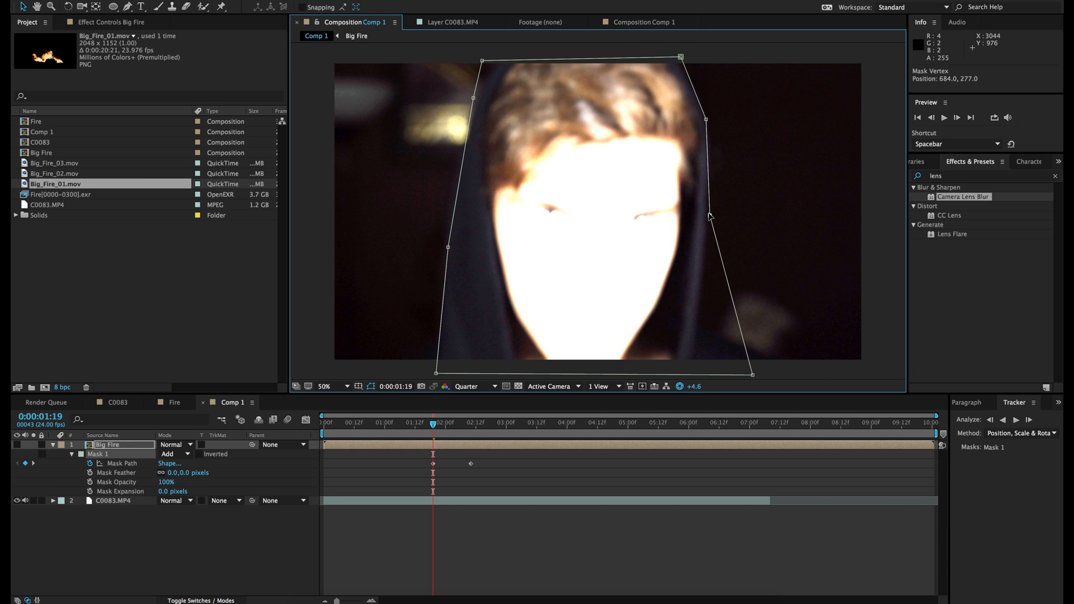
{"action": "left_click_drag", "start_coordinate": [752, 378], "coordinate": [693, 376]}
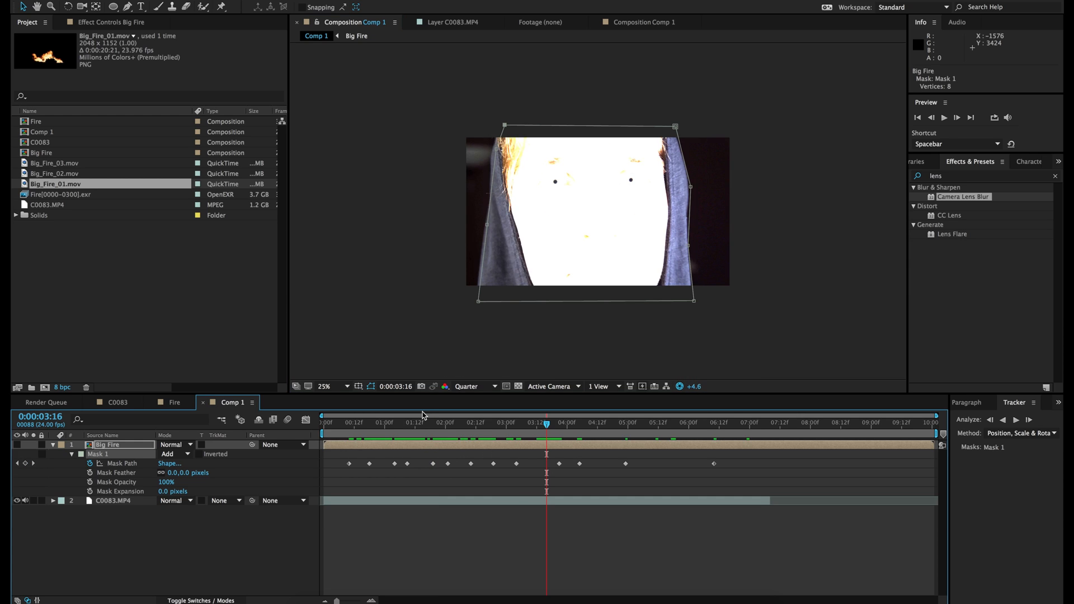
- Check the animated mask against the hood from 0:00:02:03 to 0:00:04:04 and reset the viewer exposure to +0.0
{"action": "left_click_drag", "start_coordinate": [423, 422], "coordinate": [453, 431]}
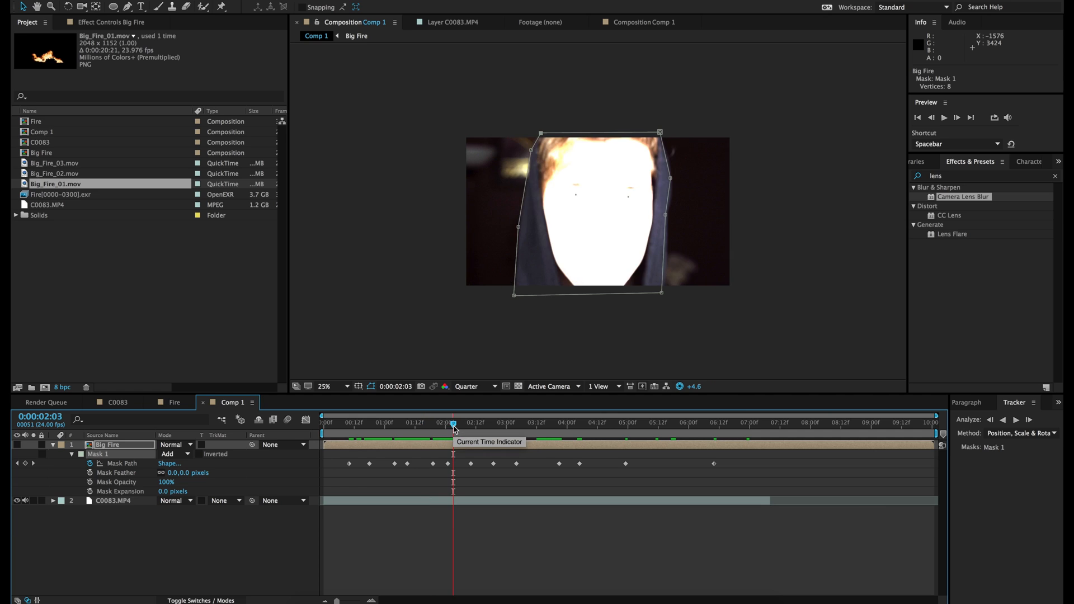
{"action": "left_click", "coordinate": [495, 430]}
{"action": "left_click", "coordinate": [544, 431]}
{"action": "left_click_drag", "start_coordinate": [551, 431], "coordinate": [577, 431]}
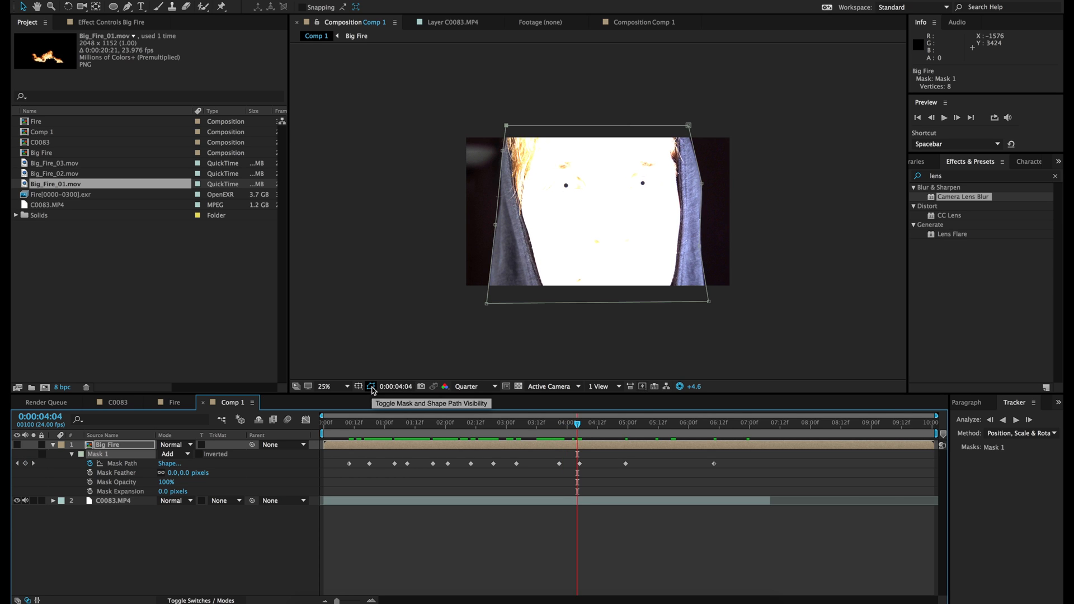
{"action": "left_click", "coordinate": [680, 388]}
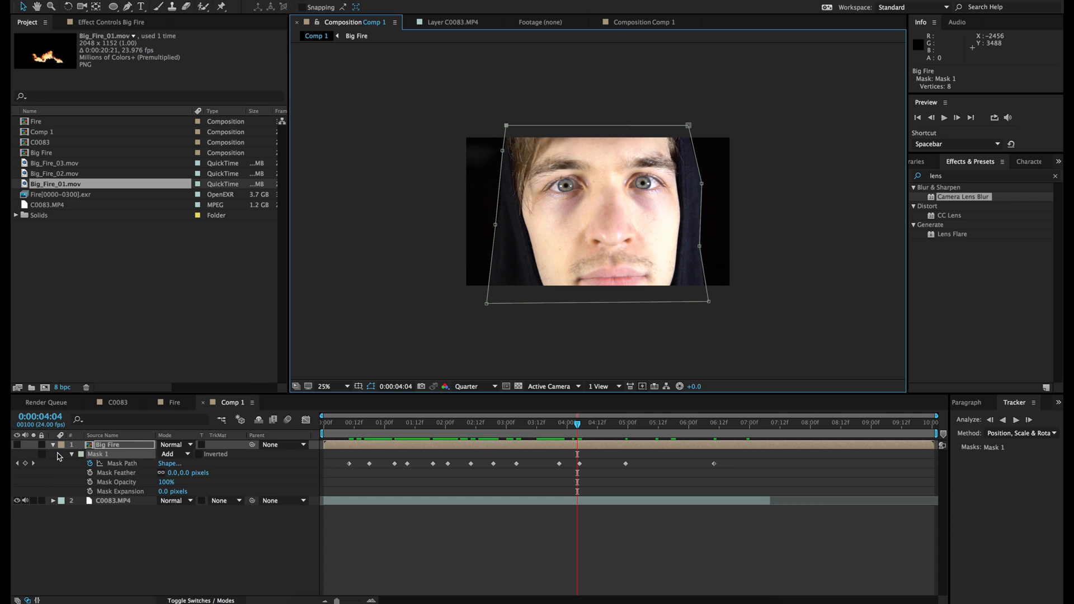
- Make the Big Fire layer visible, set Mask 1 to Subtract mode, and hide the mask path in the viewer
{"action": "left_click", "coordinate": [17, 445]}
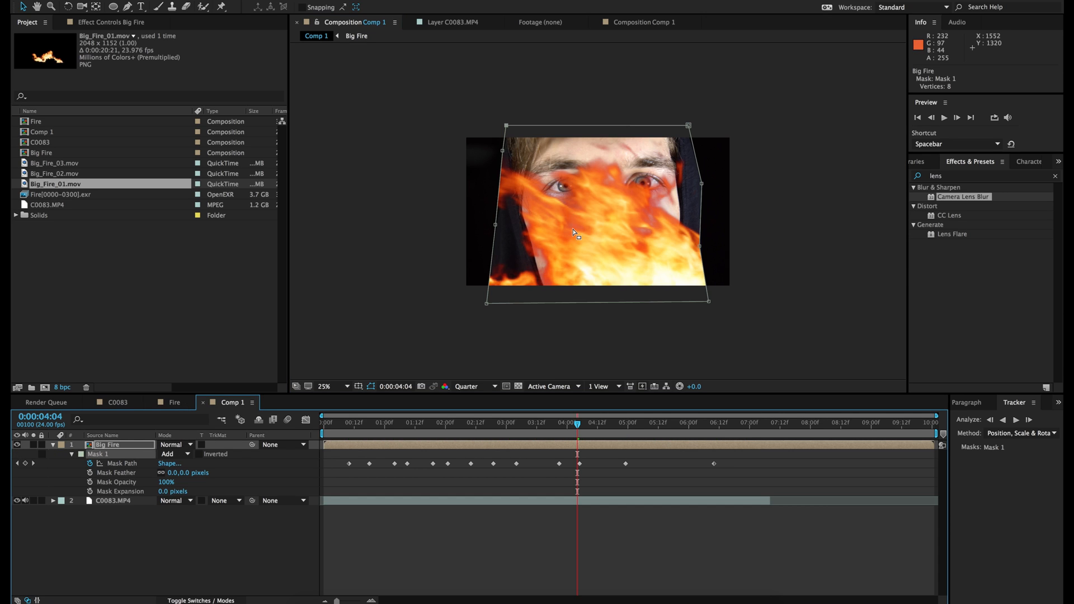
{"action": "left_click", "coordinate": [173, 458]}
{"action": "left_click", "coordinate": [180, 489]}
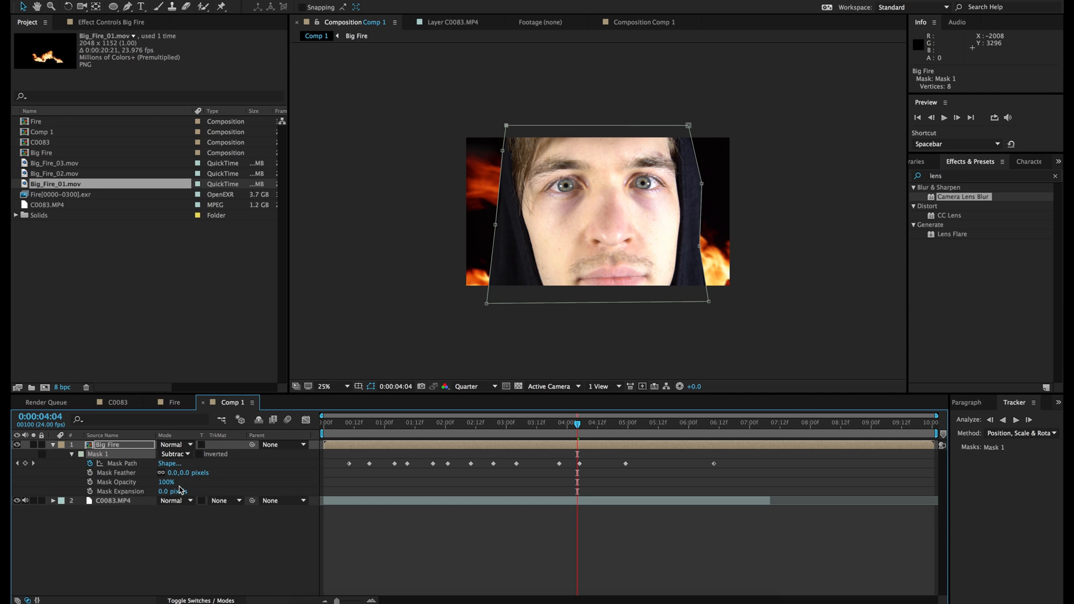
{"action": "left_click", "coordinate": [371, 386]}
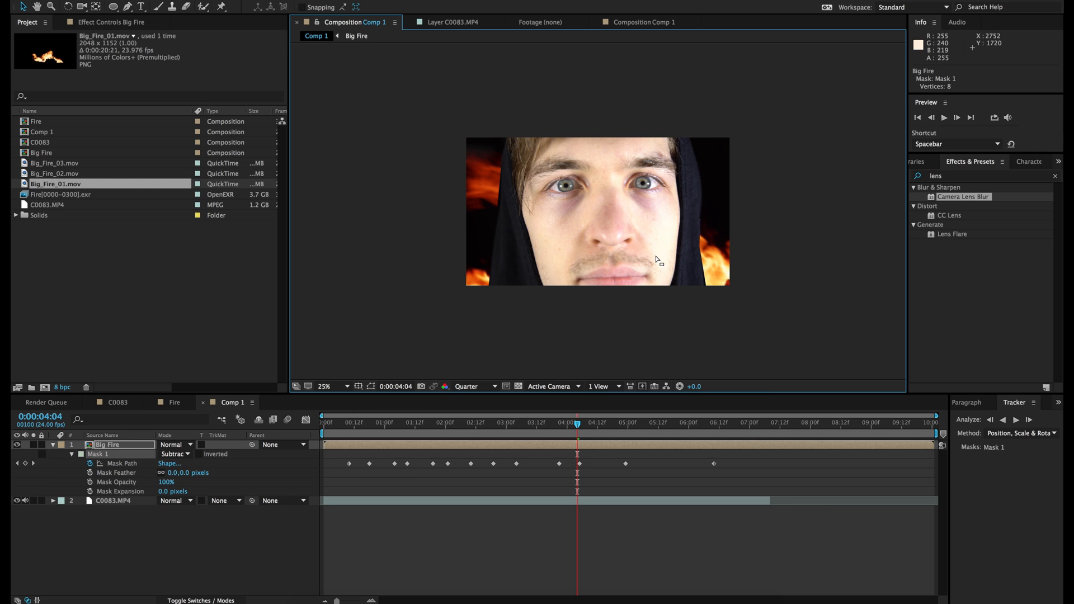
{"action": "key", "text": "slash"}
{"action": "key", "text": "comma"}
{"action": "key", "text": "comma"}
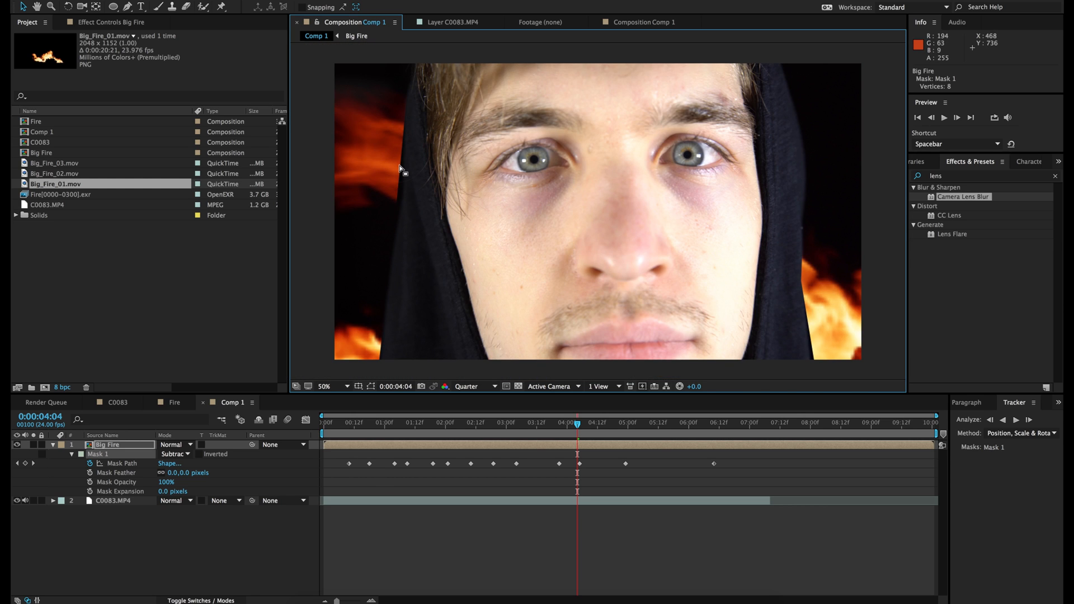
- Set Mask 1's feather to 78 pixels and expansion to 6 pixels, starting keyframes for both at 0:00:02:19
{"action": "mouse_move", "coordinate": [195, 476]}
{"action": "left_mouse_down"}
{"action": "mouse_move", "coordinate": [239, 475]}
{"action": "mouse_move", "coordinate": [187, 476]}
{"action": "left_mouse_up"}
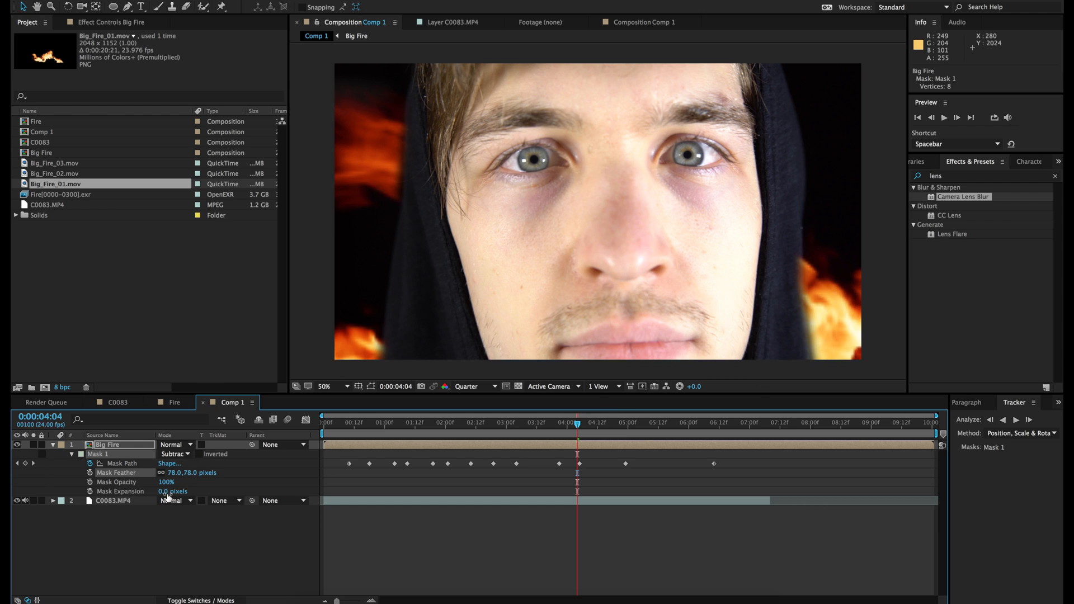
{"action": "left_click_drag", "start_coordinate": [165, 495], "coordinate": [168, 495]}
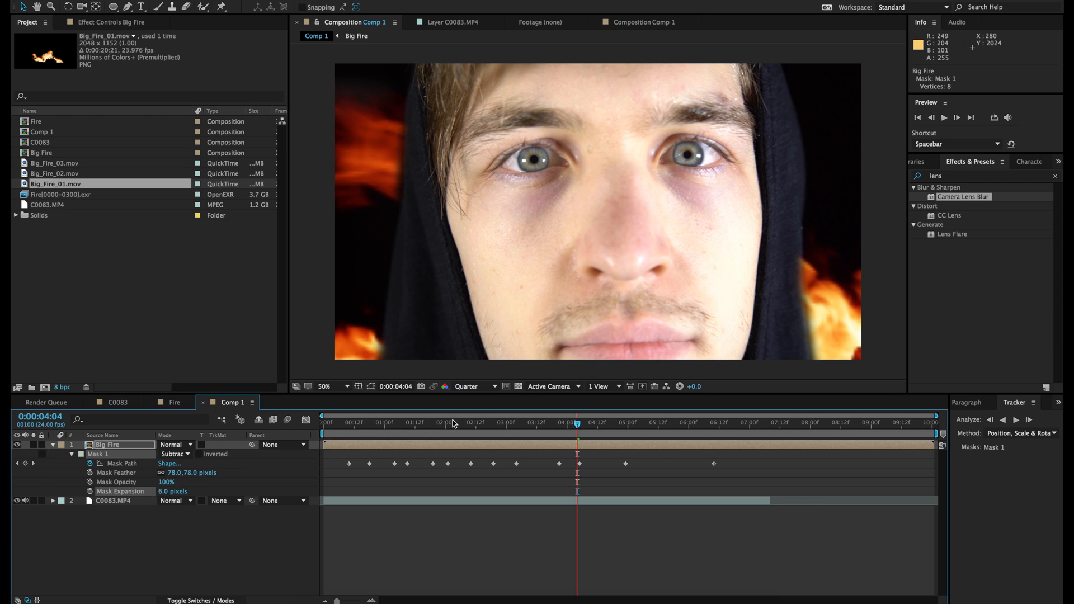
{"action": "left_click_drag", "start_coordinate": [436, 431], "coordinate": [515, 425]}
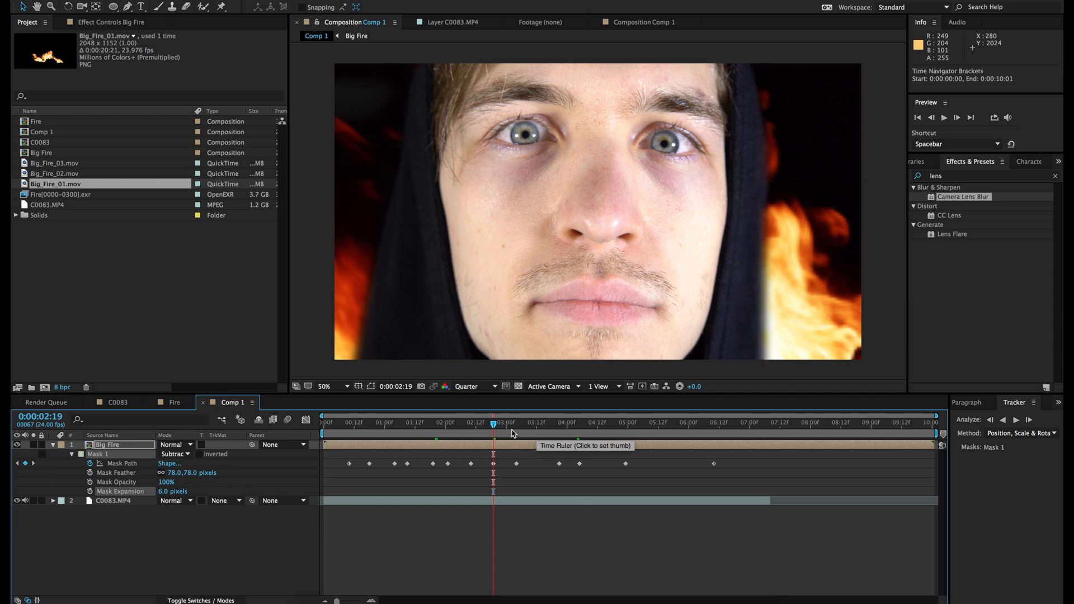
{"action": "left_click", "coordinate": [90, 492]}
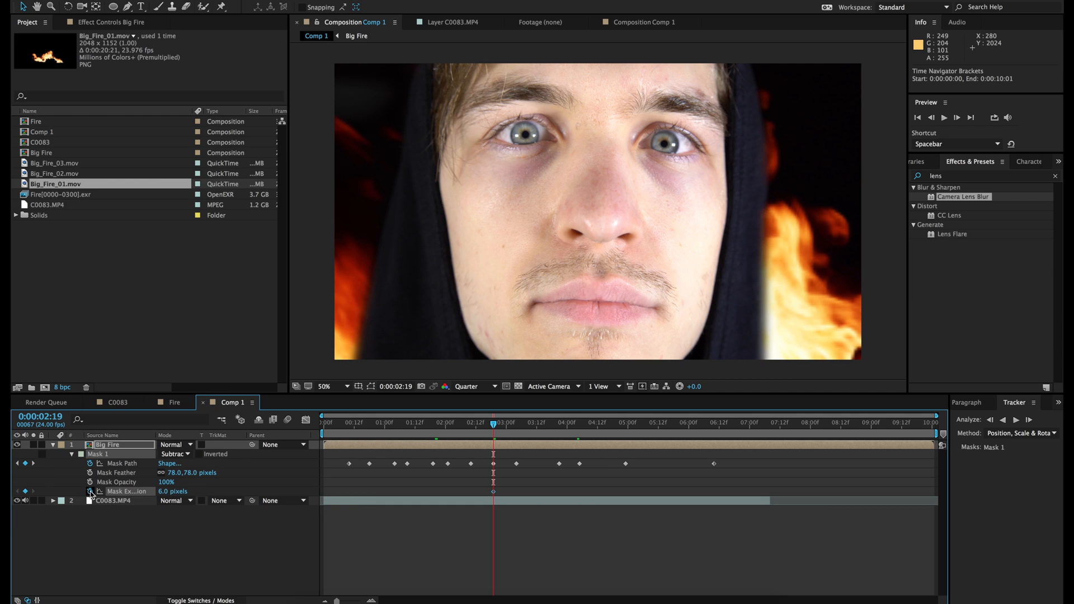
{"action": "left_click", "coordinate": [90, 474]}
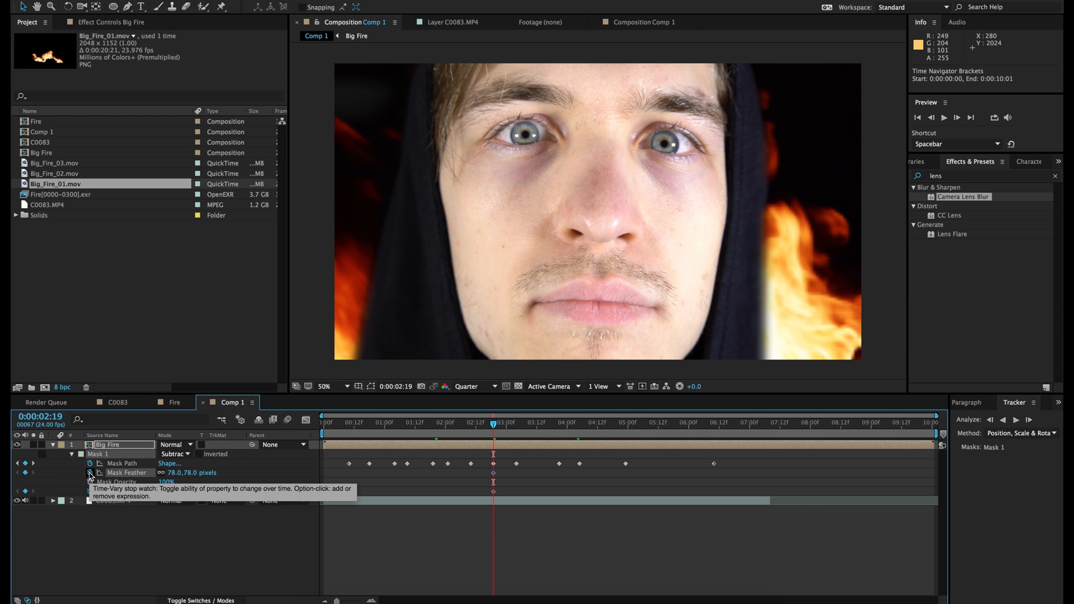
- At 0:00:02:00, keyframe Mask Expansion at -70 pixels and Mask Feather at 111 pixels
{"action": "left_click", "coordinate": [448, 426]}
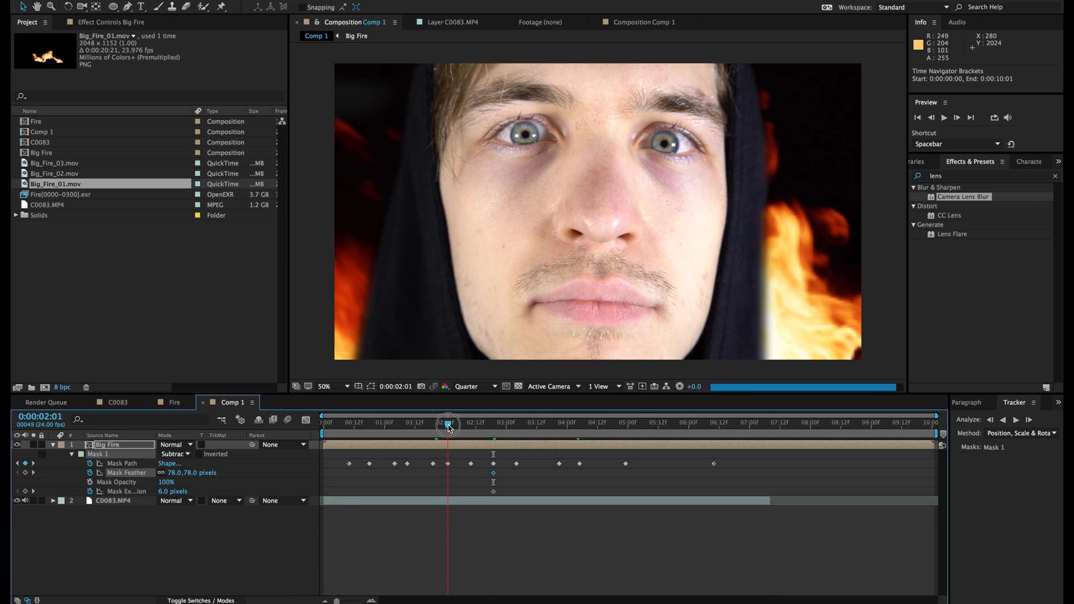
{"action": "left_click_drag", "start_coordinate": [448, 428], "coordinate": [446, 429]}
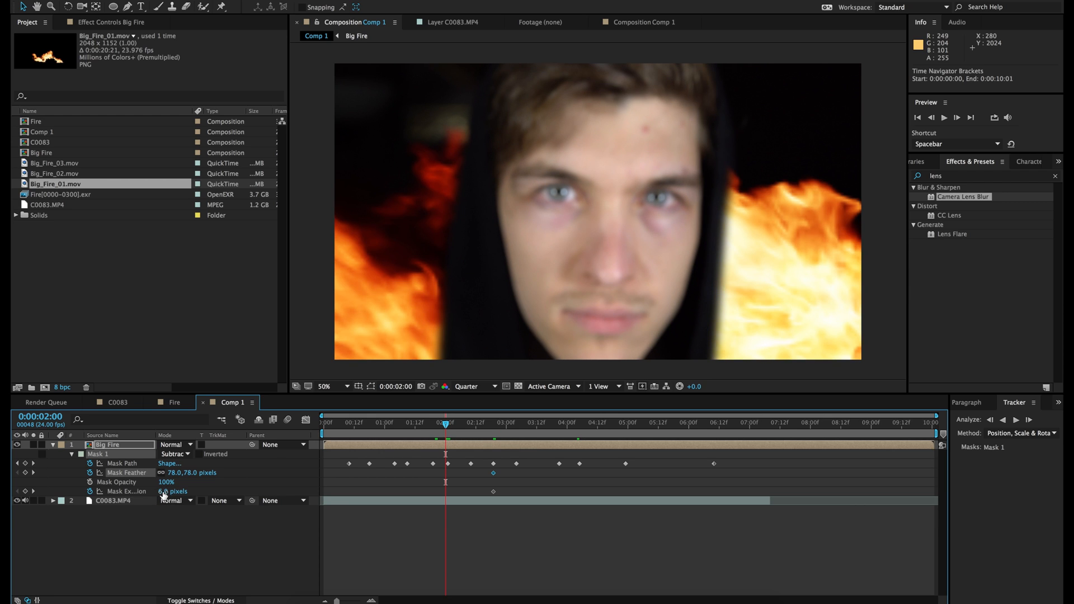
{"action": "left_click_drag", "start_coordinate": [164, 494], "coordinate": [124, 496]}
{"action": "mouse_move", "coordinate": [188, 473]}
{"action": "left_mouse_down"}
{"action": "mouse_move", "coordinate": [235, 473]}
{"action": "mouse_move", "coordinate": [208, 473]}
{"action": "left_mouse_up"}
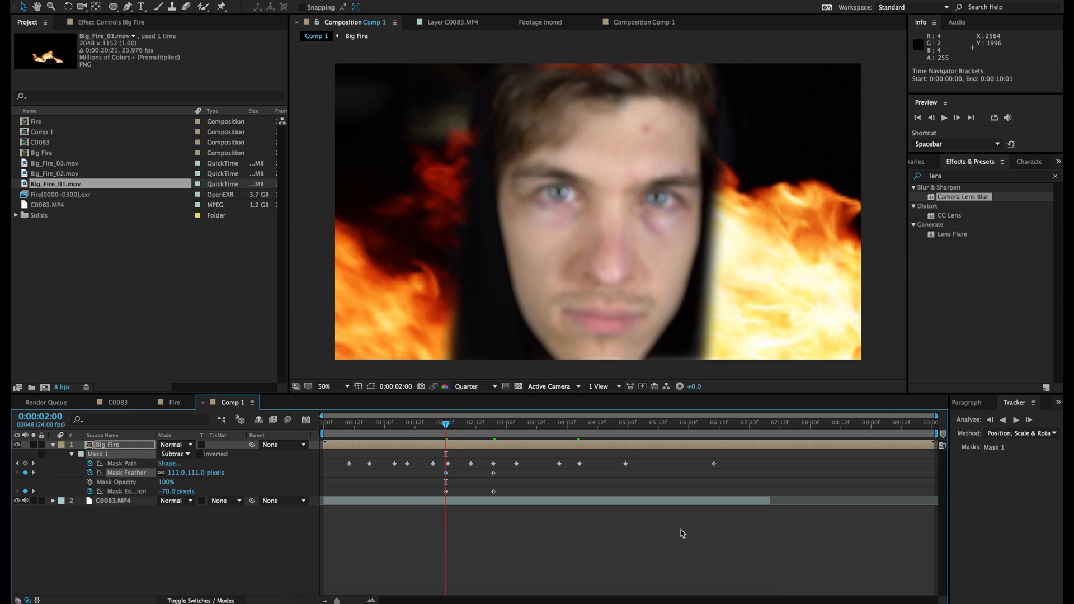
- At 0:00:02:01, pull the two bottom mask points further below the frame with the mask path temporarily shown
{"action": "left_click", "coordinate": [446, 444]}
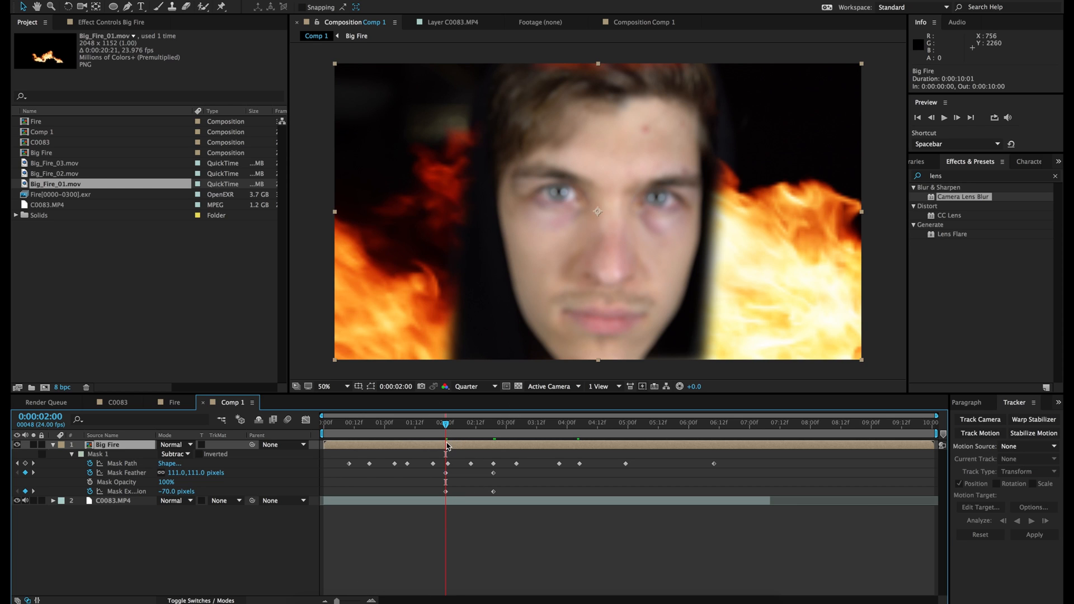
{"action": "left_click", "coordinate": [369, 386]}
{"action": "scroll", "coordinate": [521, 297], "scroll_direction": "down", "scroll_amount": 2}
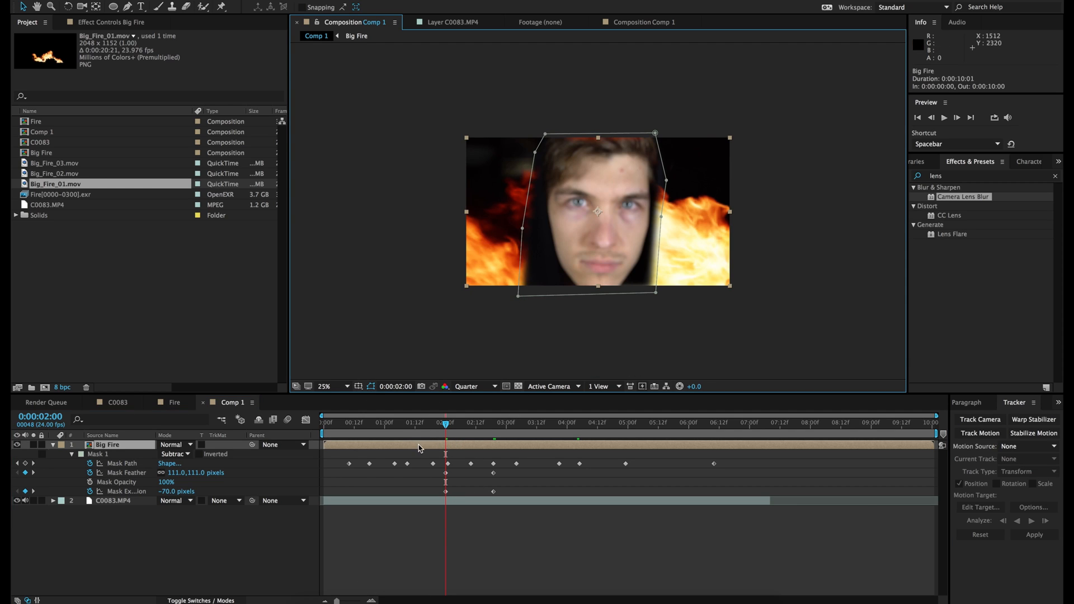
{"action": "left_click", "coordinate": [447, 425]}
{"action": "left_click", "coordinate": [518, 297]}
{"action": "left_click_drag", "start_coordinate": [518, 298], "coordinate": [519, 308]}
{"action": "left_click_drag", "start_coordinate": [659, 293], "coordinate": [658, 315]}
{"action": "key", "text": "comma"}
{"action": "key", "text": "comma"}
{"action": "key", "text": "period"}
{"action": "key", "text": "period"}
{"action": "key", "text": "period"}
{"action": "key", "text": "period"}
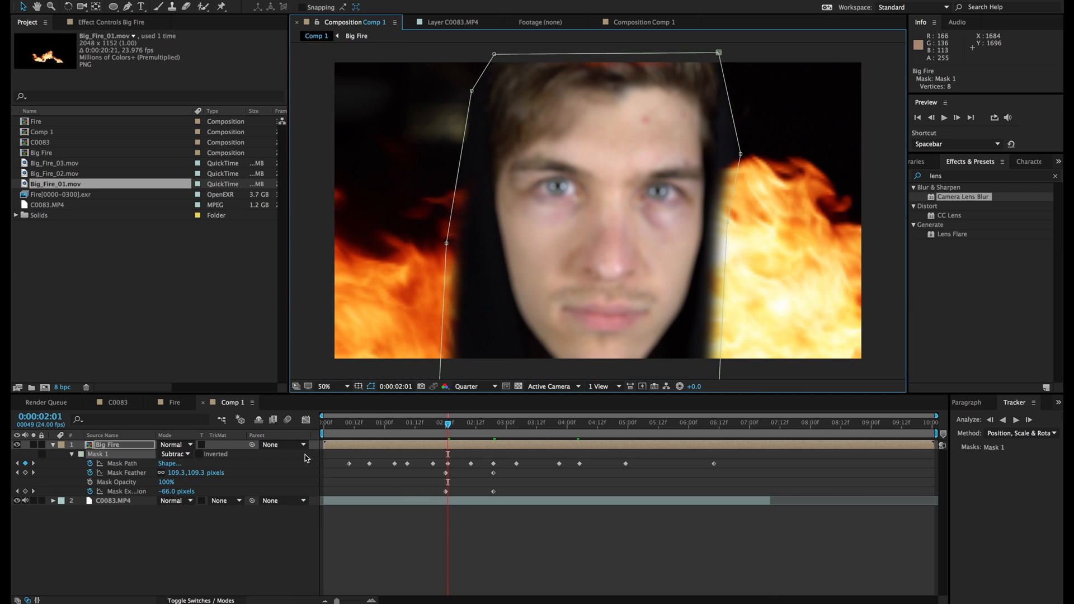
{"action": "left_click", "coordinate": [100, 446]}
{"action": "left_click", "coordinate": [369, 386]}
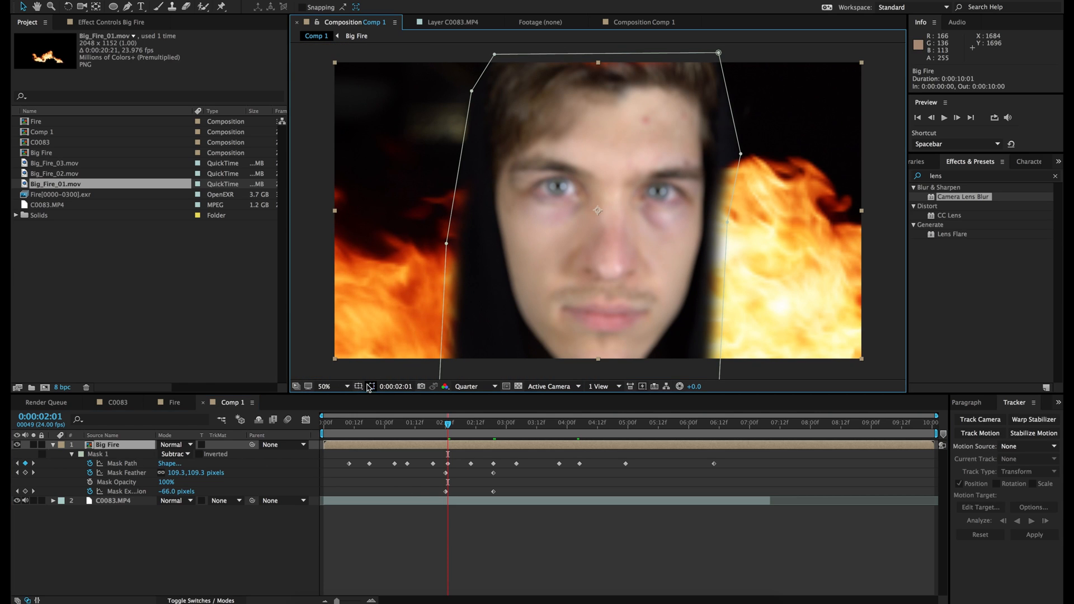
- At 0:00:01:05, keyframe Mask Expansion at -535 pixels and Mask Feather at 339 pixels
{"action": "left_click_drag", "start_coordinate": [404, 422], "coordinate": [399, 430]}
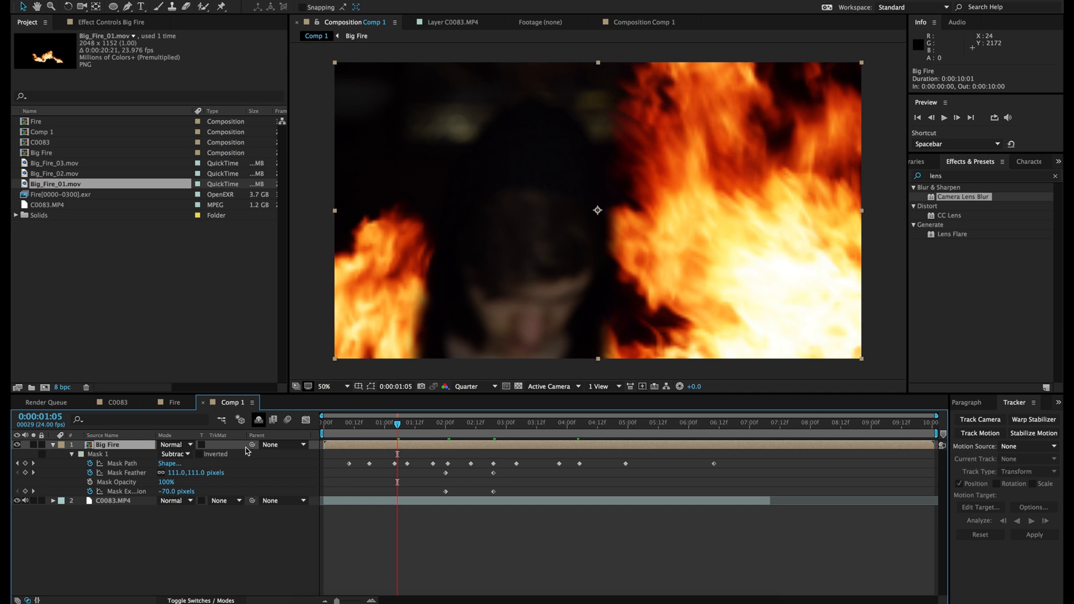
{"action": "left_click_drag", "start_coordinate": [165, 496], "coordinate": [74, 506]}
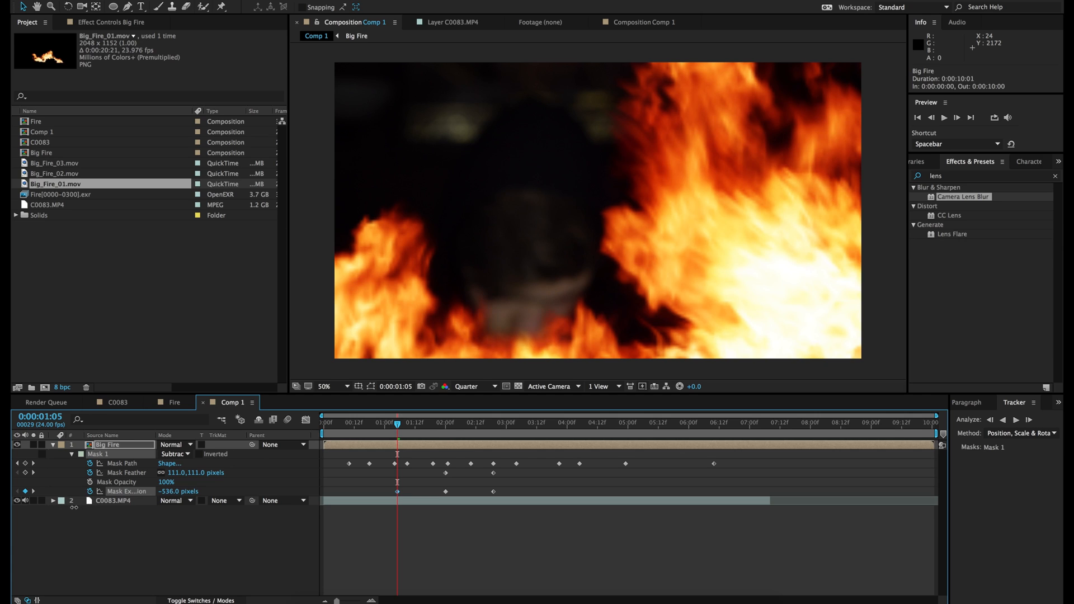
{"action": "left_click_drag", "start_coordinate": [198, 473], "coordinate": [319, 463]}
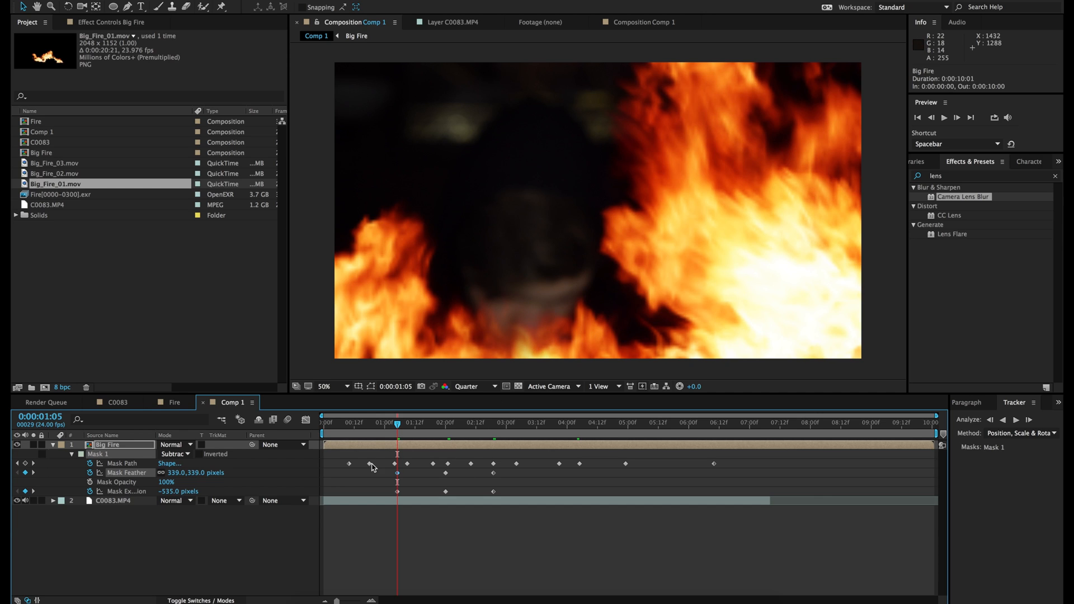
- At 0:00:00:13, keyframe Mask Feather at 424 pixels and Mask Expansion at -998 pixels, and save the project
{"action": "left_click", "coordinate": [368, 429]}
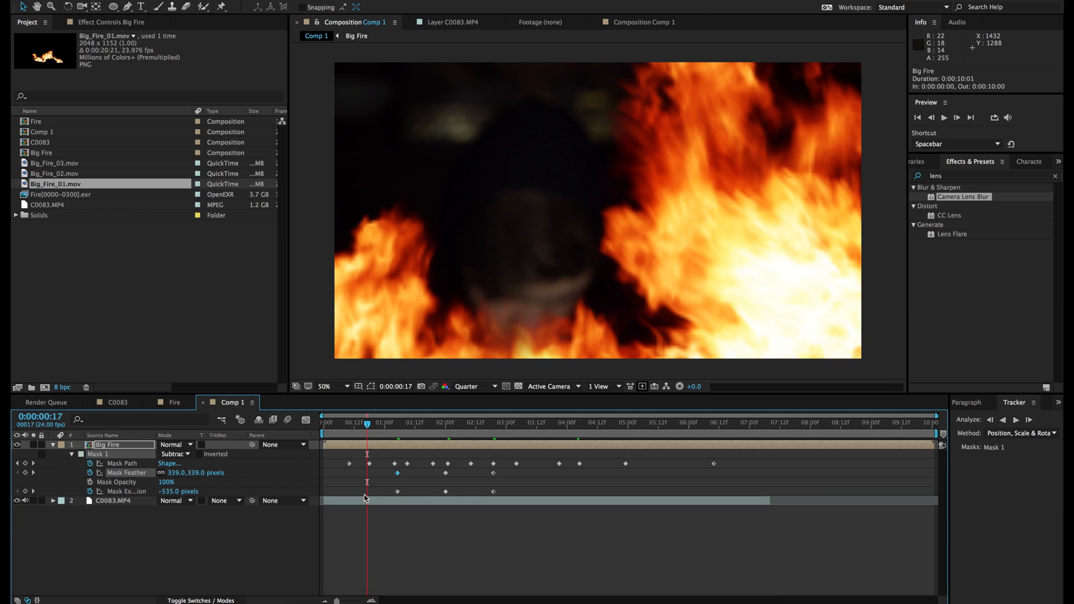
{"action": "left_click", "coordinate": [357, 425]}
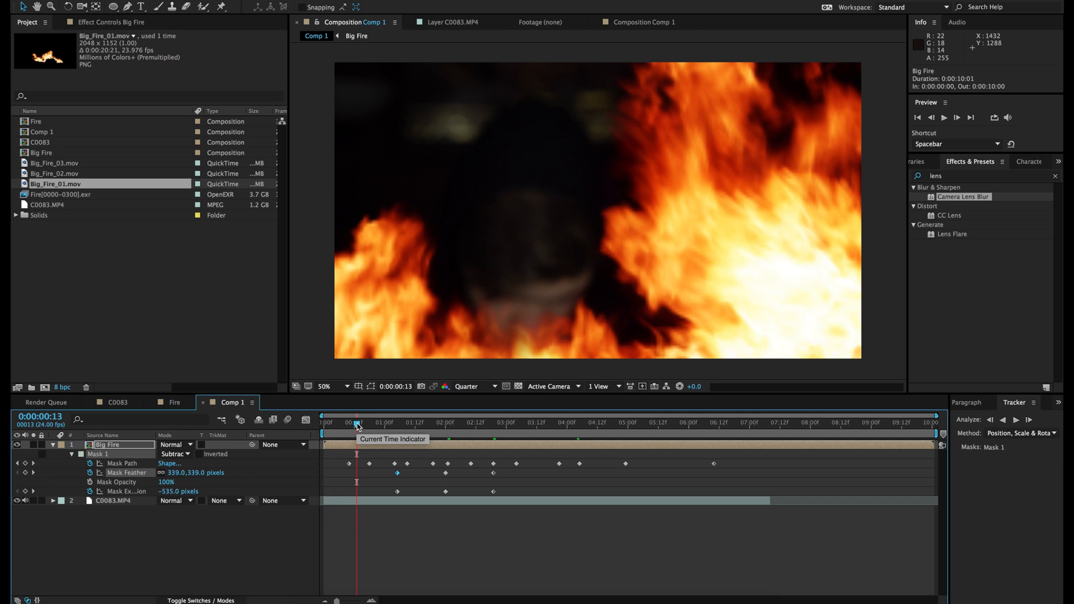
{"action": "key", "text": "super+s"}
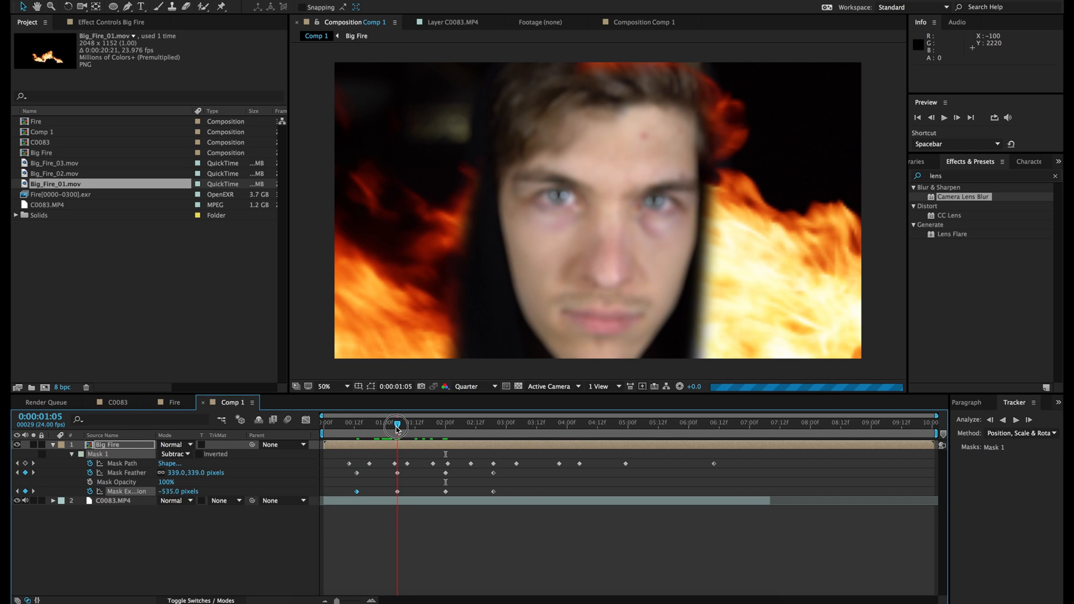
- Adjust the Mask Expansion keyframe at 0:00:01:05 to -225 pixels
{"action": "left_click_drag", "start_coordinate": [166, 494], "coordinate": [79, 499]}
{"action": "left_click", "coordinate": [370, 492]}
{"action": "key", "text": "Delete"}
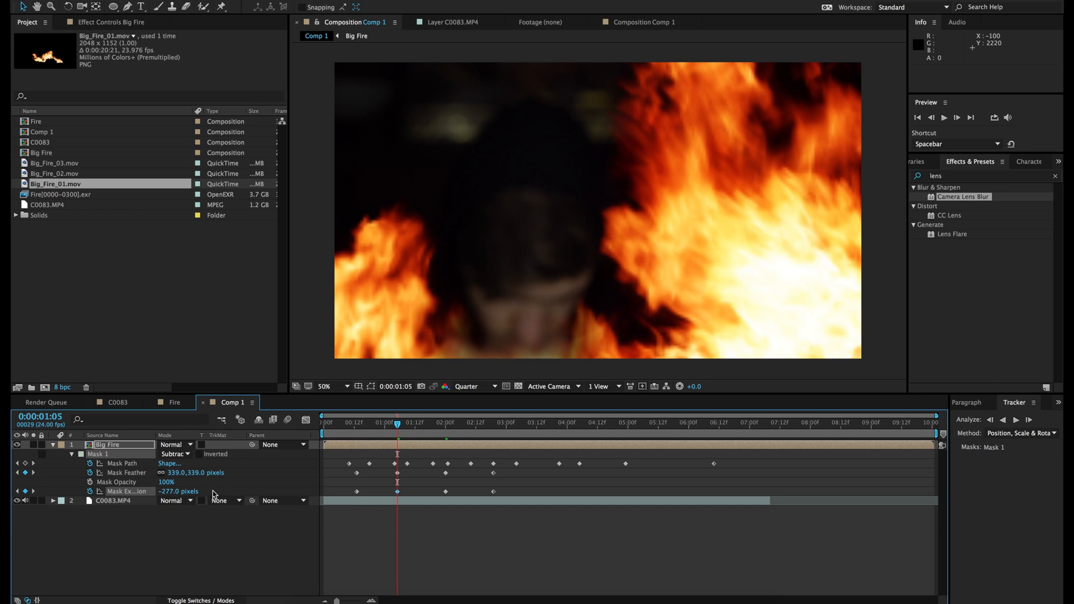
{"action": "left_click_drag", "start_coordinate": [170, 495], "coordinate": [197, 498]}
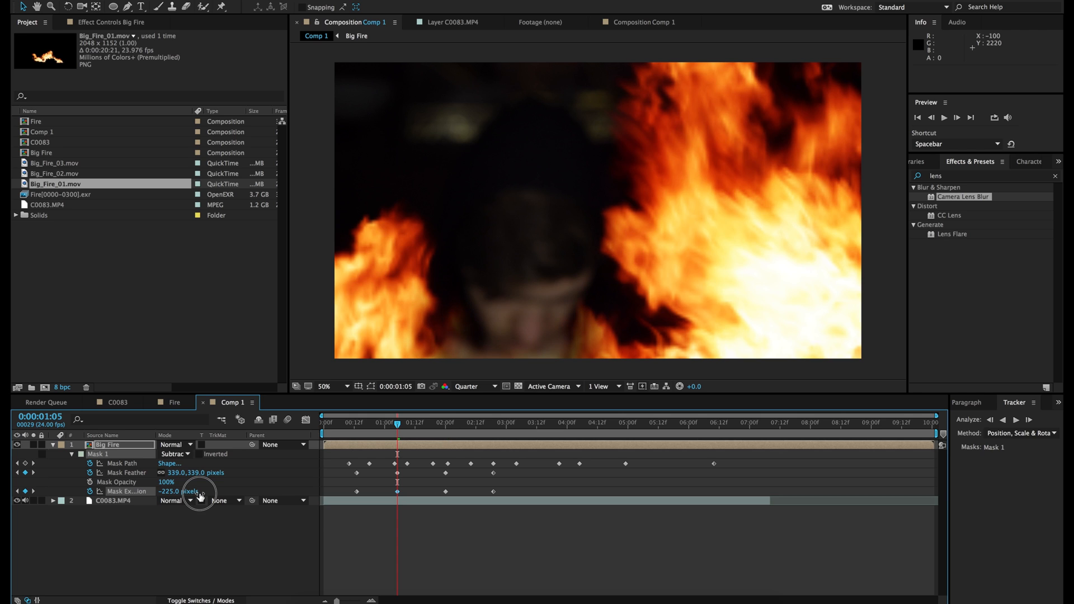
- Shift the first Mask Expansion keyframe to 0:00:00:09 and set its value to -692 pixels
{"action": "left_click", "coordinate": [424, 432]}
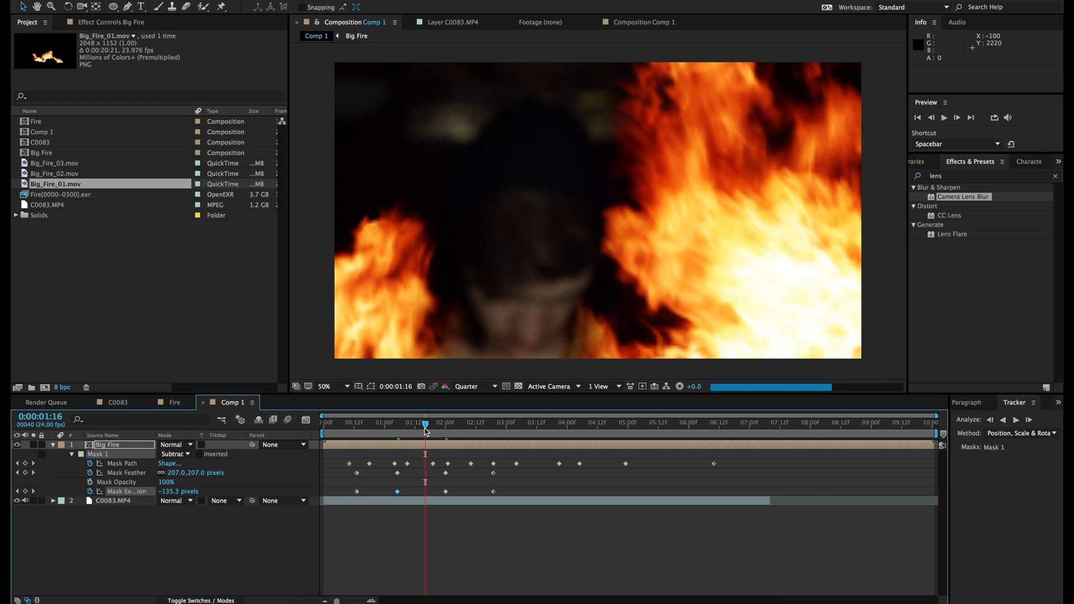
{"action": "left_click_drag", "start_coordinate": [425, 429], "coordinate": [339, 425]}
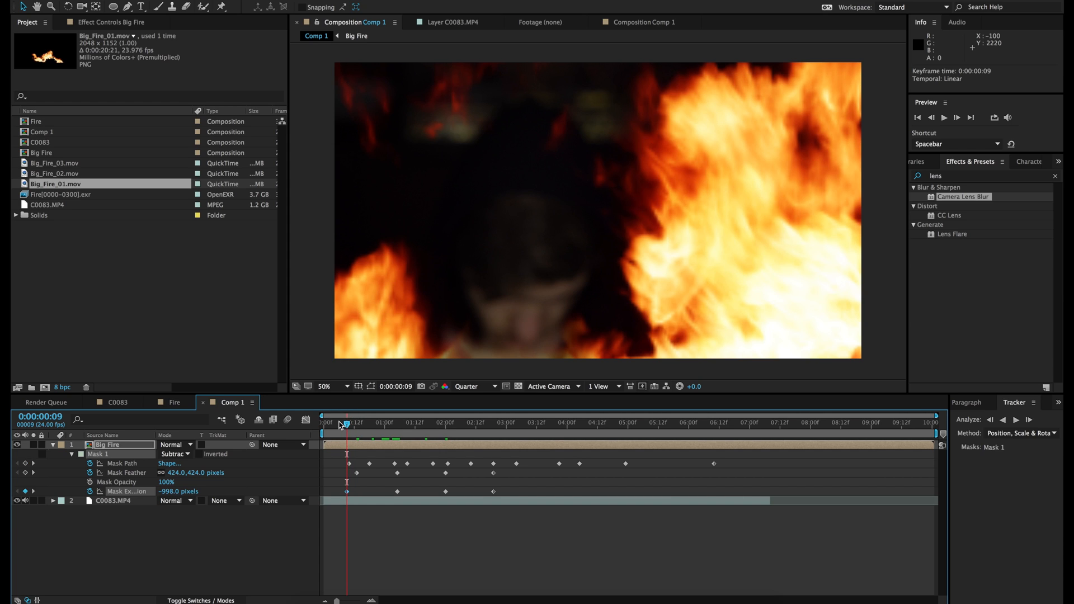
{"action": "left_click_drag", "start_coordinate": [161, 496], "coordinate": [318, 493]}
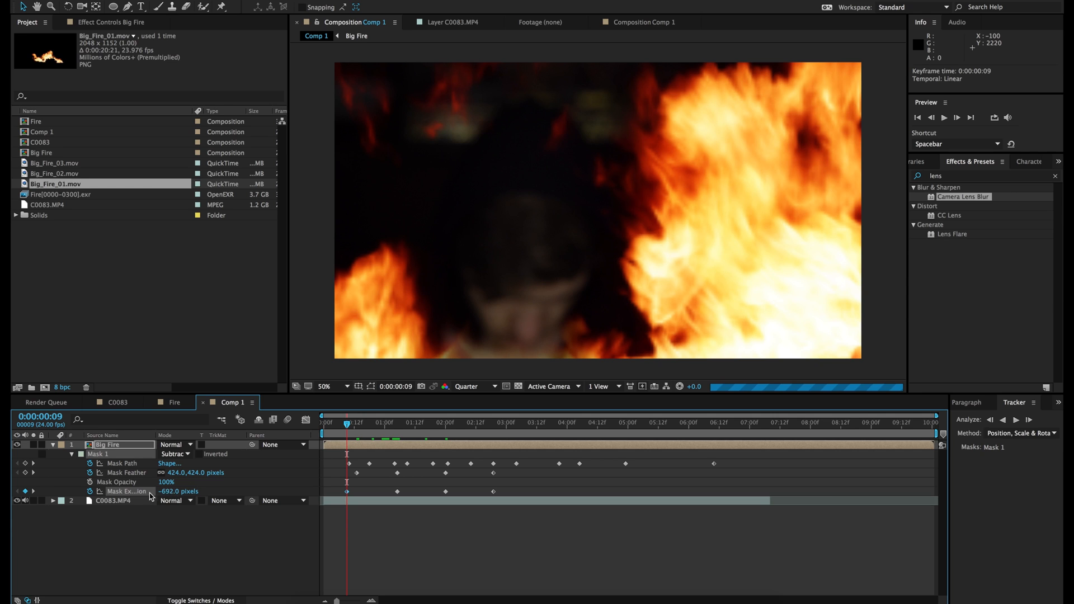
- Hide the C0083.MP4 layer and check the masked fire alone at 0:00:03:16 and back to 0:00:01:11
{"action": "left_click_drag", "start_coordinate": [347, 424], "coordinate": [484, 426]}
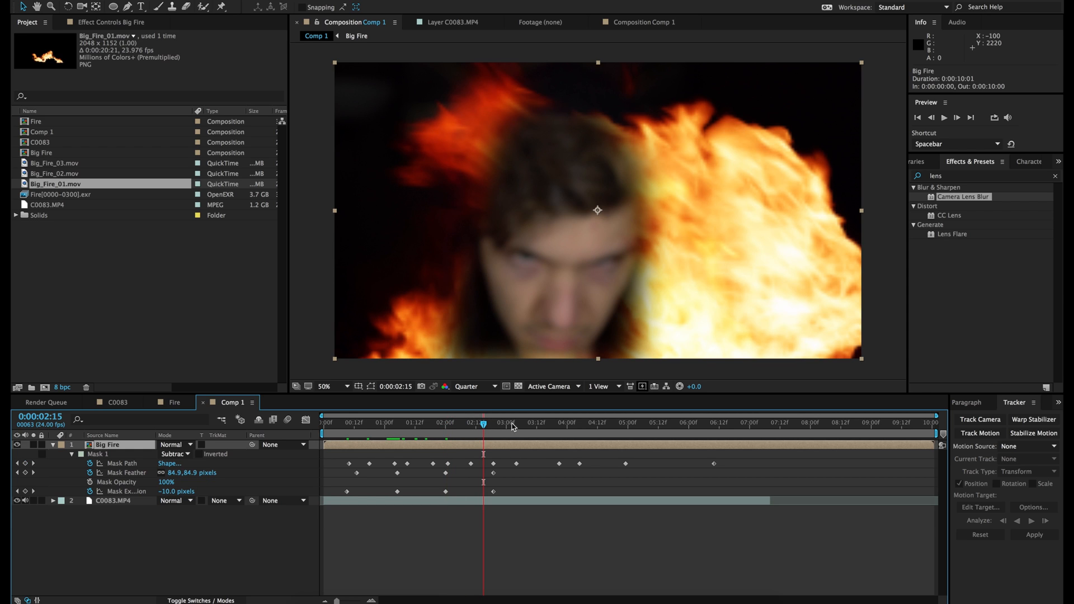
{"action": "left_click", "coordinate": [547, 425]}
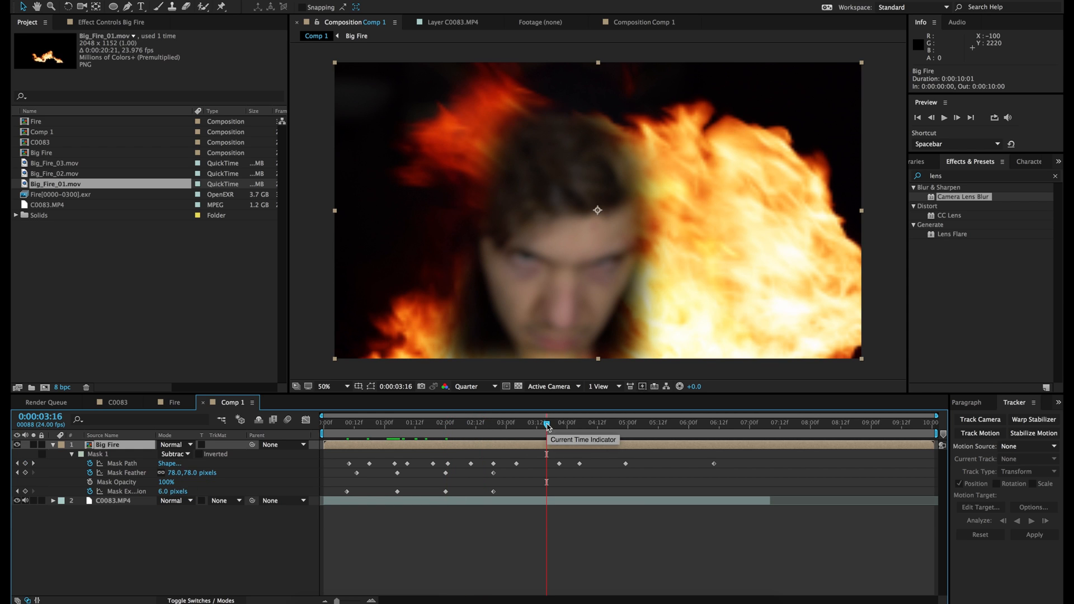
{"action": "left_click", "coordinate": [17, 502]}
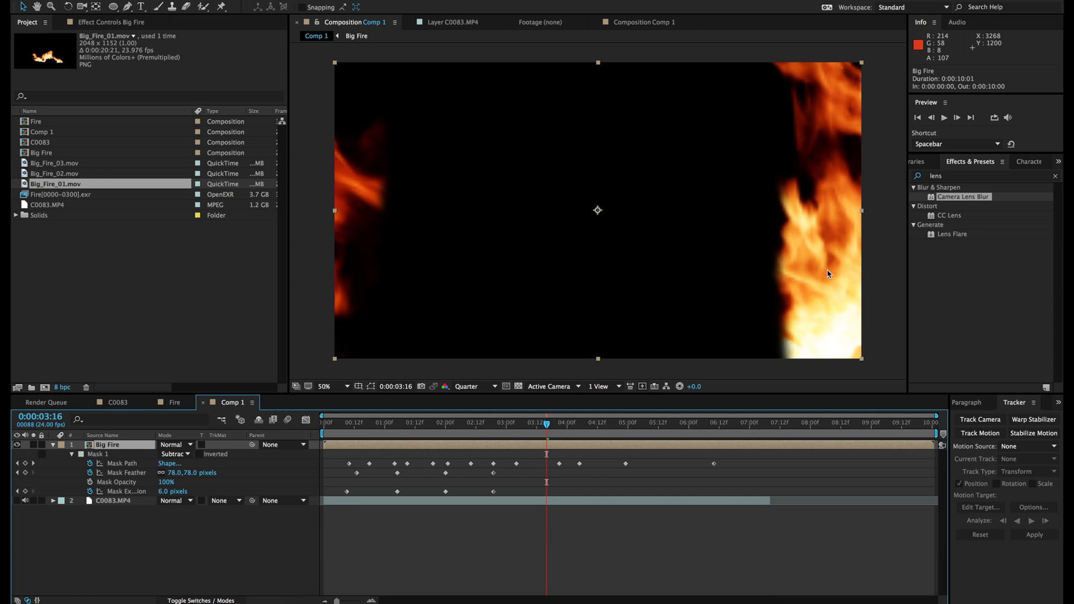
{"action": "left_click", "coordinate": [451, 432]}
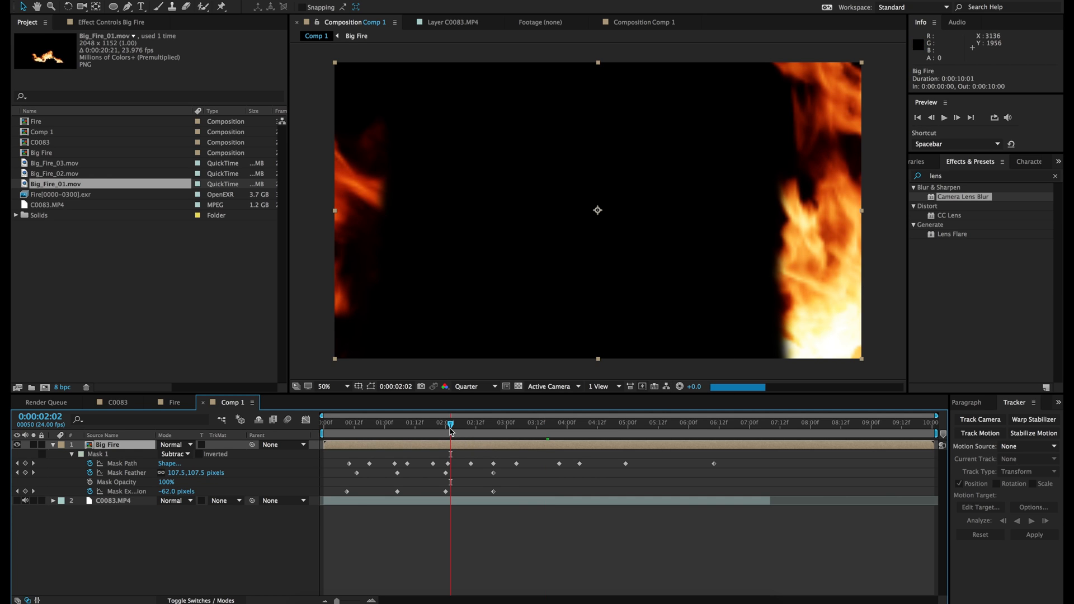
{"action": "left_click_drag", "start_coordinate": [451, 432], "coordinate": [412, 431]}
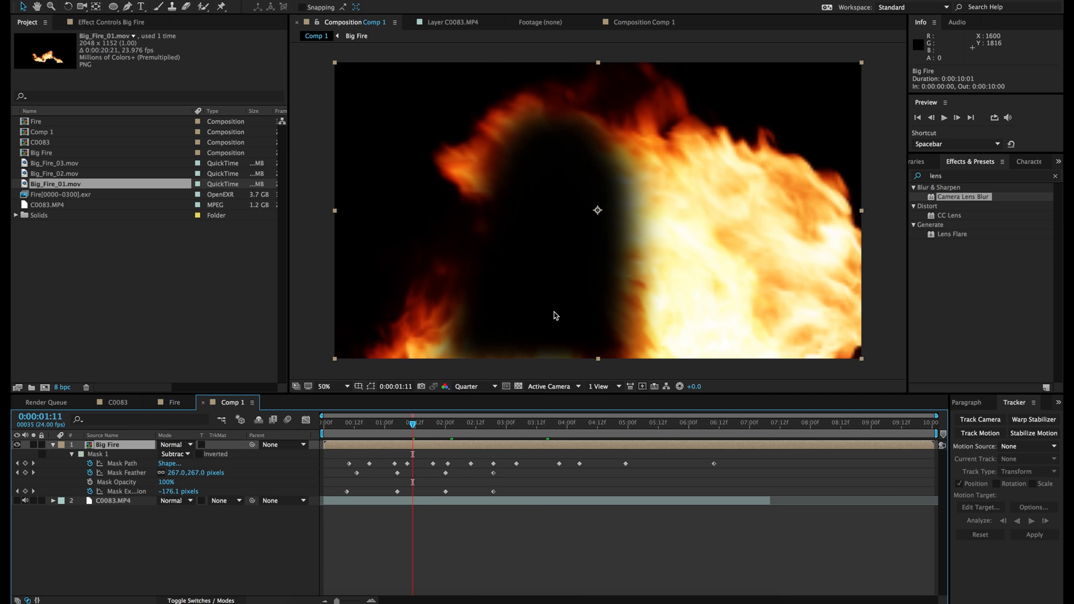
- Find the Roughen Edges effect and apply it to the Big Fire layer with the Roughen edge type
{"action": "left_click", "coordinate": [947, 178]}
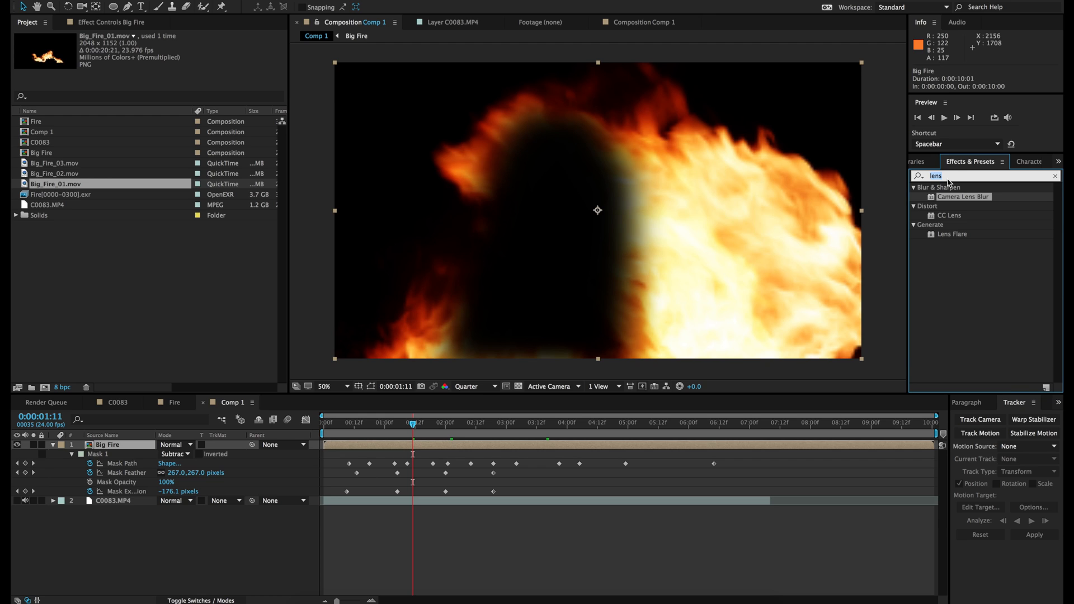
{"action": "type", "text": "rough"}
{"action": "left_click_drag", "start_coordinate": [967, 200], "coordinate": [587, 448]}
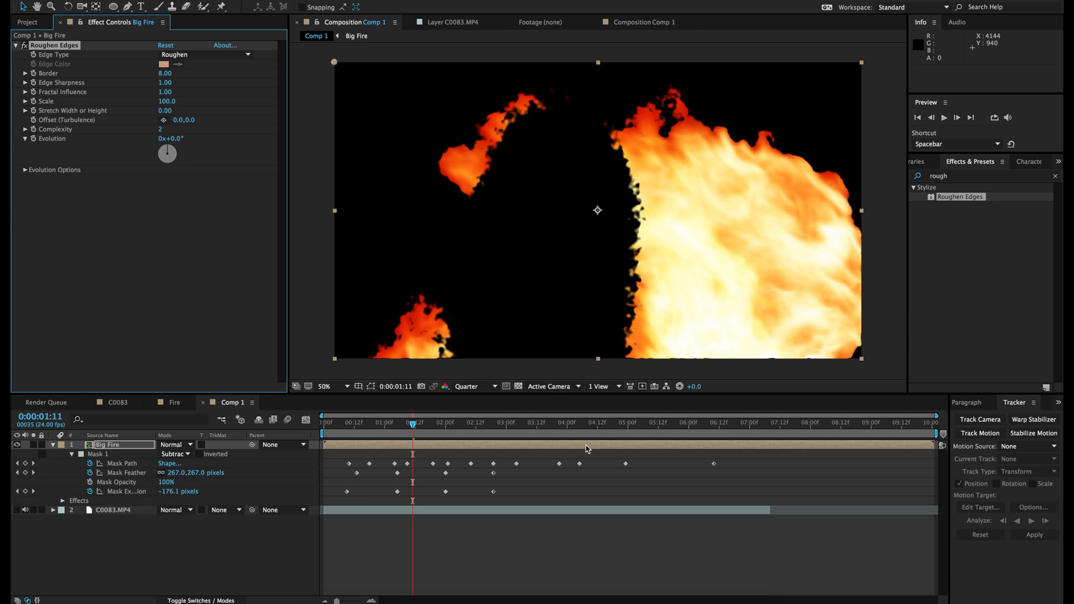
{"action": "left_click", "coordinate": [187, 59]}
{"action": "left_click", "coordinate": [203, 75]}
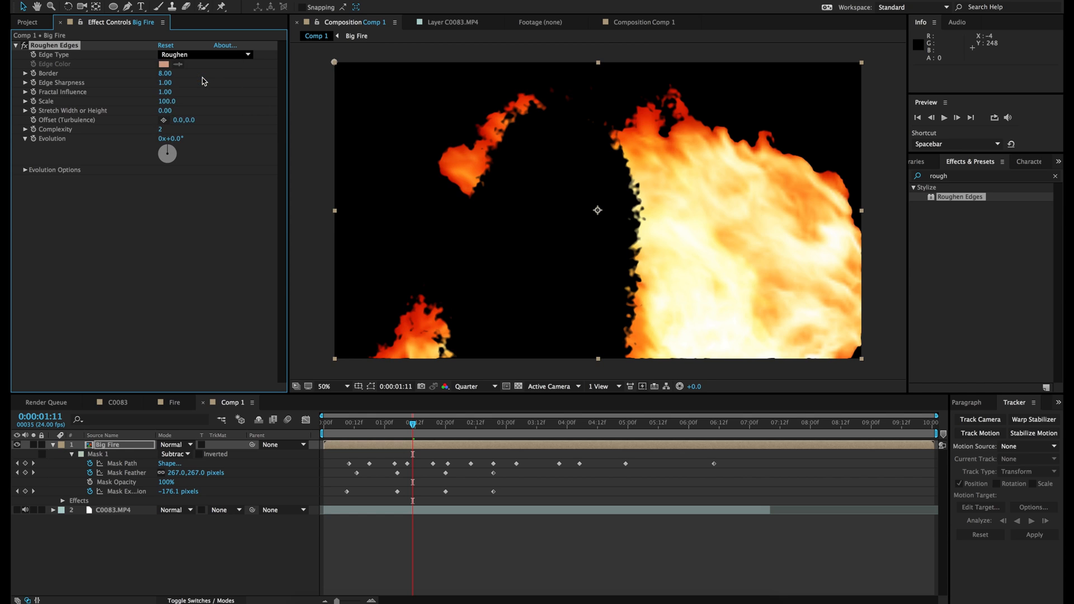
- Set Roughen Edges to Roughen Color with an orange edge color sampled from the flames, Border 0.10 and Edge Sharpness 0.42
{"action": "left_click", "coordinate": [178, 64]}
{"action": "left_click", "coordinate": [653, 127]}
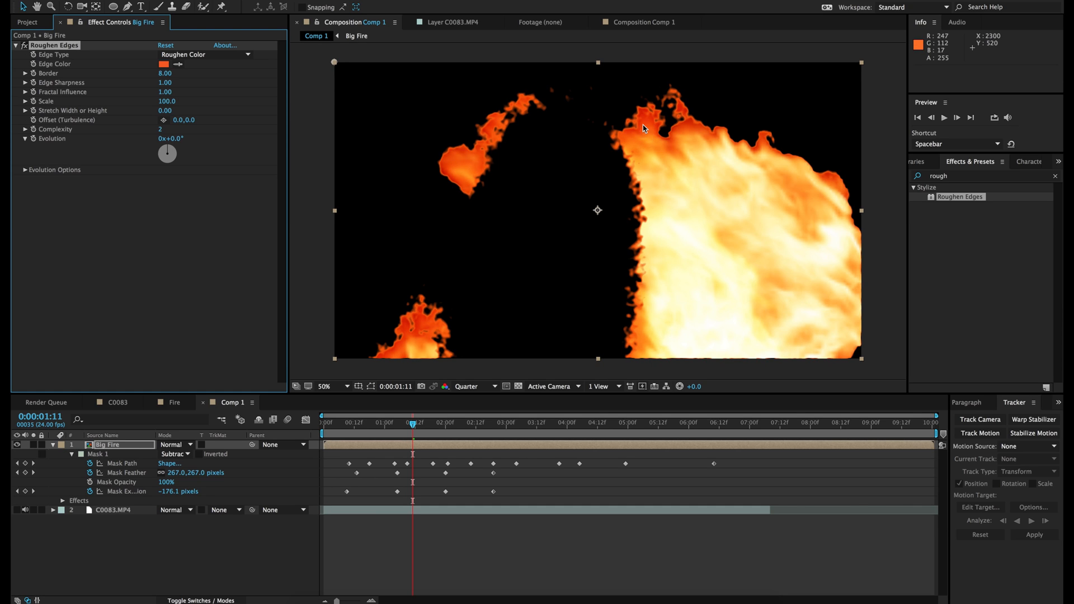
{"action": "left_click", "coordinate": [165, 73]}
{"action": "key", "text": "Return"}
{"action": "left_click", "coordinate": [166, 83]}
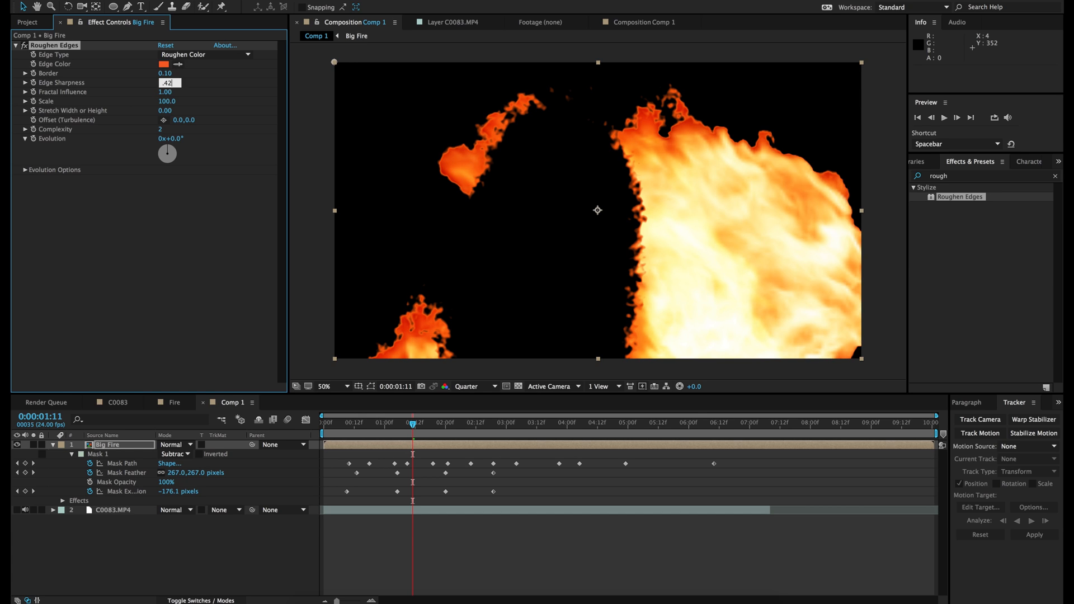
{"action": "key", "text": "Return"}
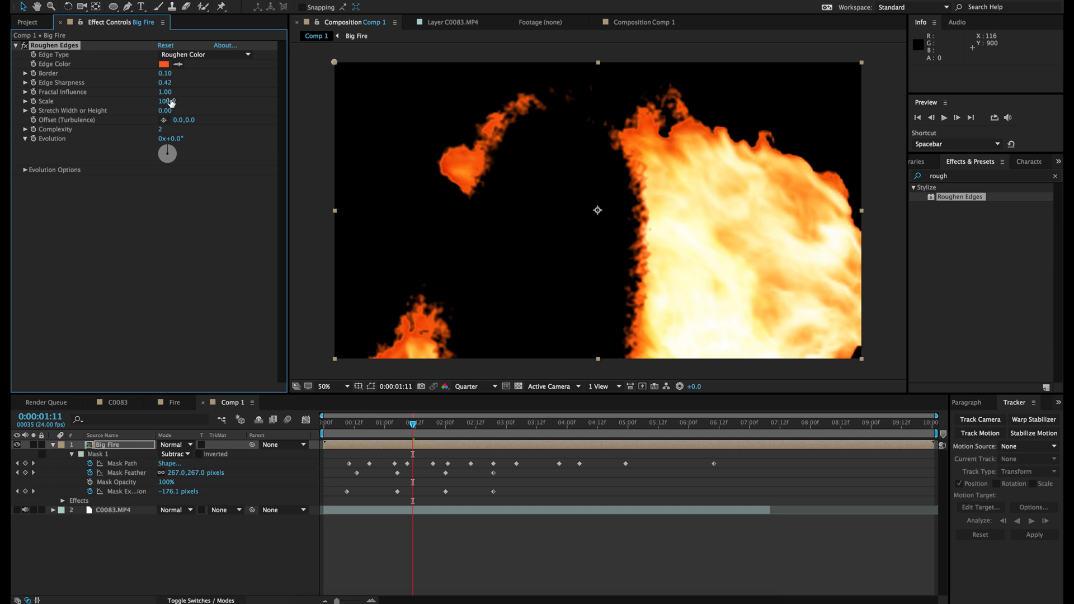
- Animate the Roughen Edges Scale from 180 at 0:00:01:06 to 50 at 0:00:02:15
{"action": "left_click", "coordinate": [168, 101]}
{"action": "key", "text": "Return"}
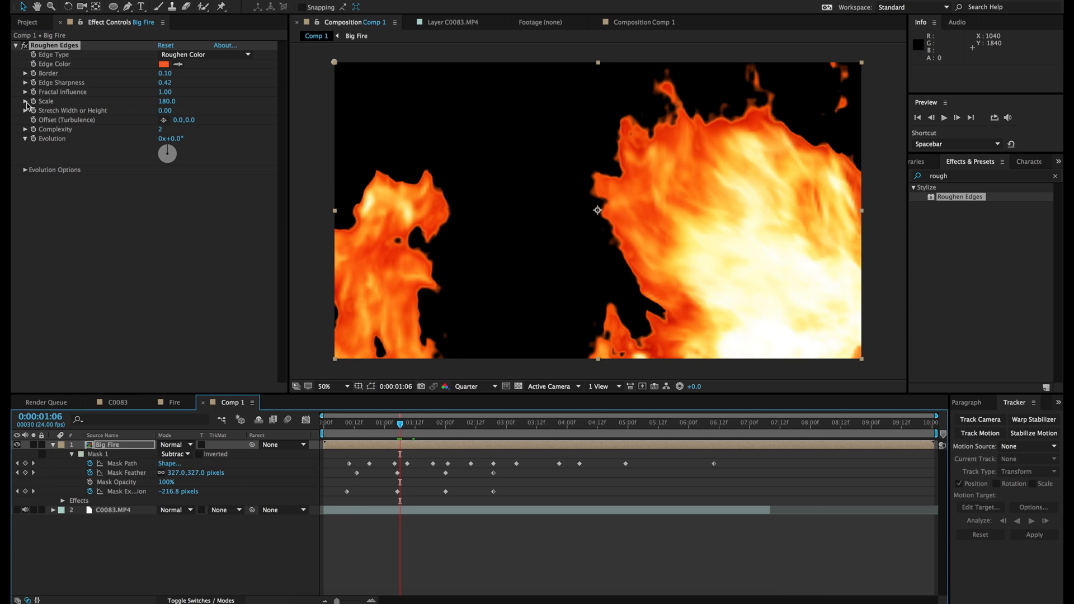
{"action": "left_click", "coordinate": [33, 101]}
{"action": "left_click", "coordinate": [516, 431]}
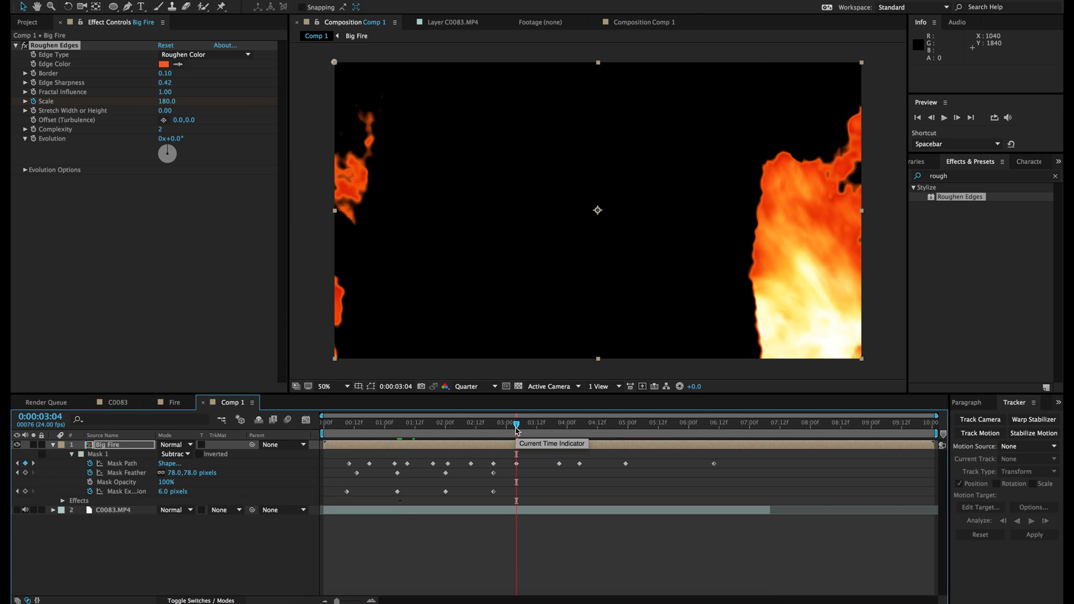
{"action": "left_click_drag", "start_coordinate": [515, 430], "coordinate": [484, 429]}
{"action": "left_click_drag", "start_coordinate": [165, 101], "coordinate": [95, 103]}
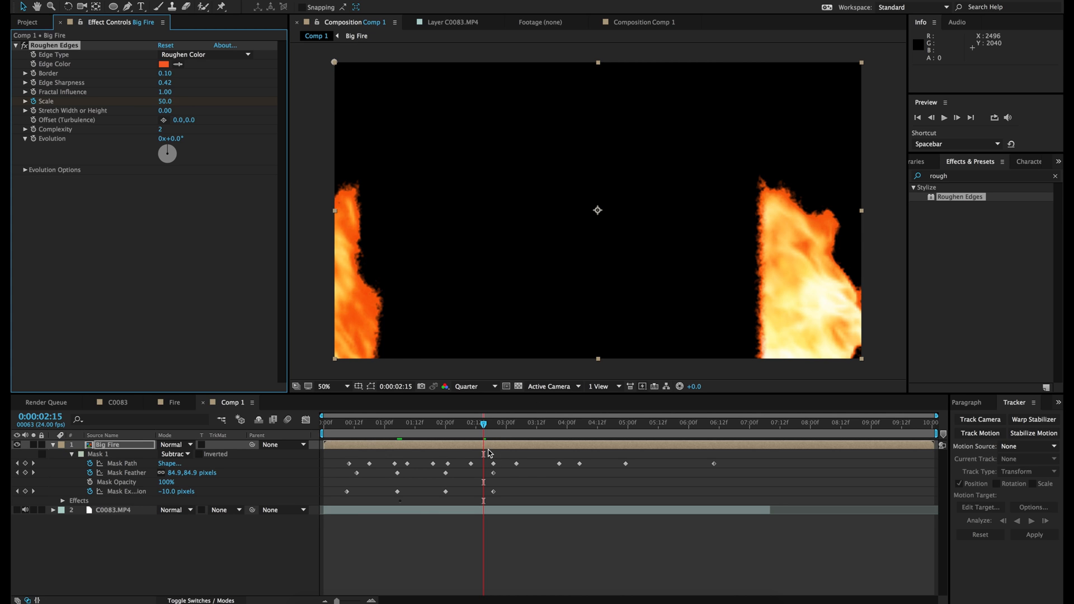
- Reveal the Big Fire layer's keyframed properties and shift the first Scale keyframe to 0:00:00:10
{"action": "key", "text": "u"}
{"action": "key", "text": "u"}
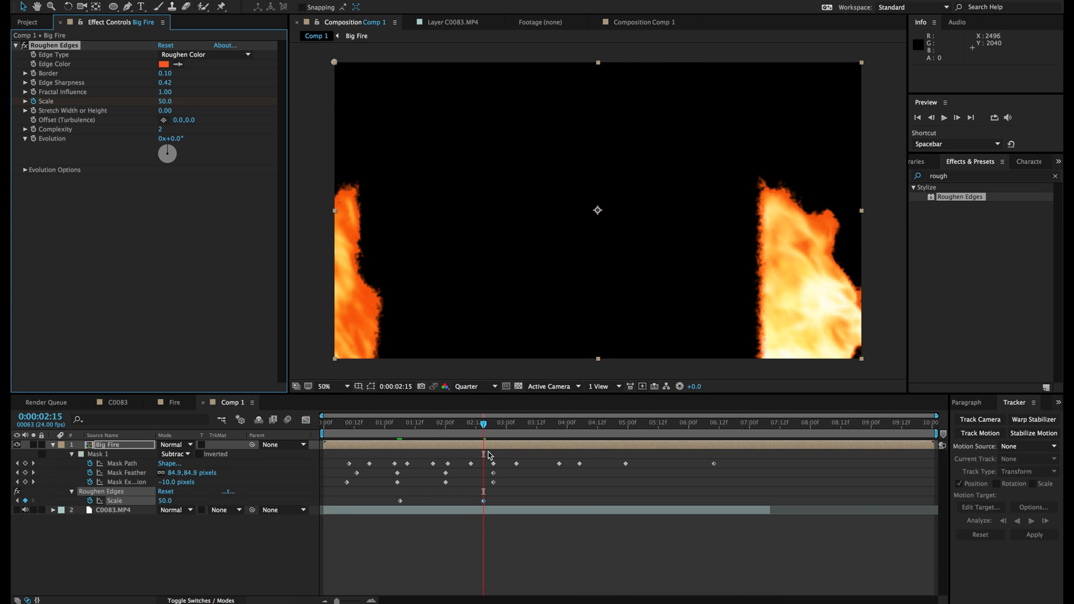
{"action": "left_click_drag", "start_coordinate": [400, 500], "coordinate": [349, 501]}
{"action": "left_click", "coordinate": [349, 428]}
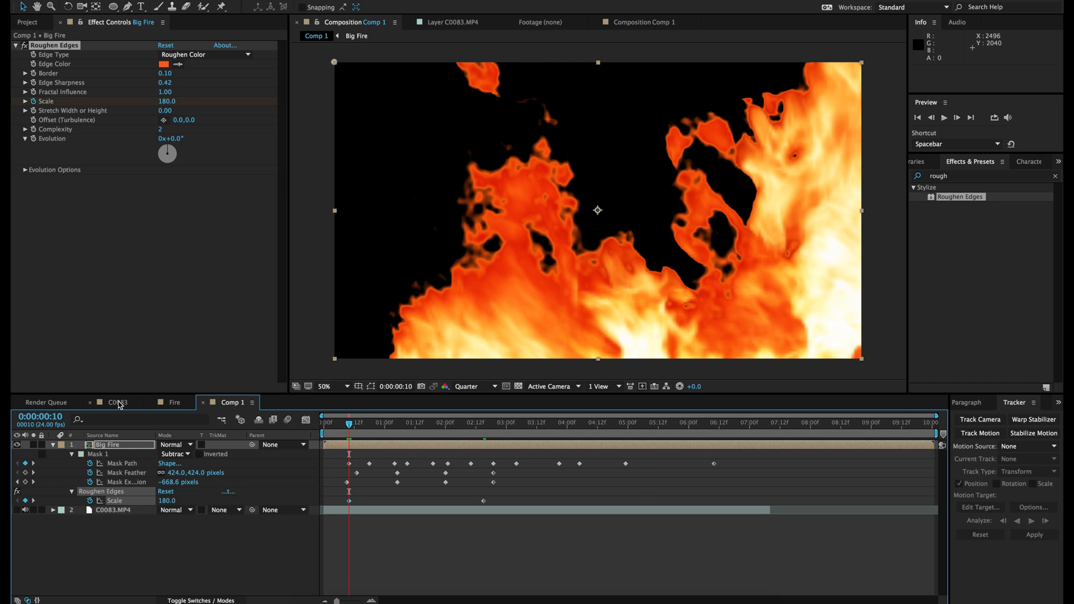
- In the C0083 composition, start the work area at 1:10:04:08 and add Comp 1 directly above the C0083.MP4 layer
{"action": "left_click", "coordinate": [118, 403]}
{"action": "left_click", "coordinate": [585, 425]}
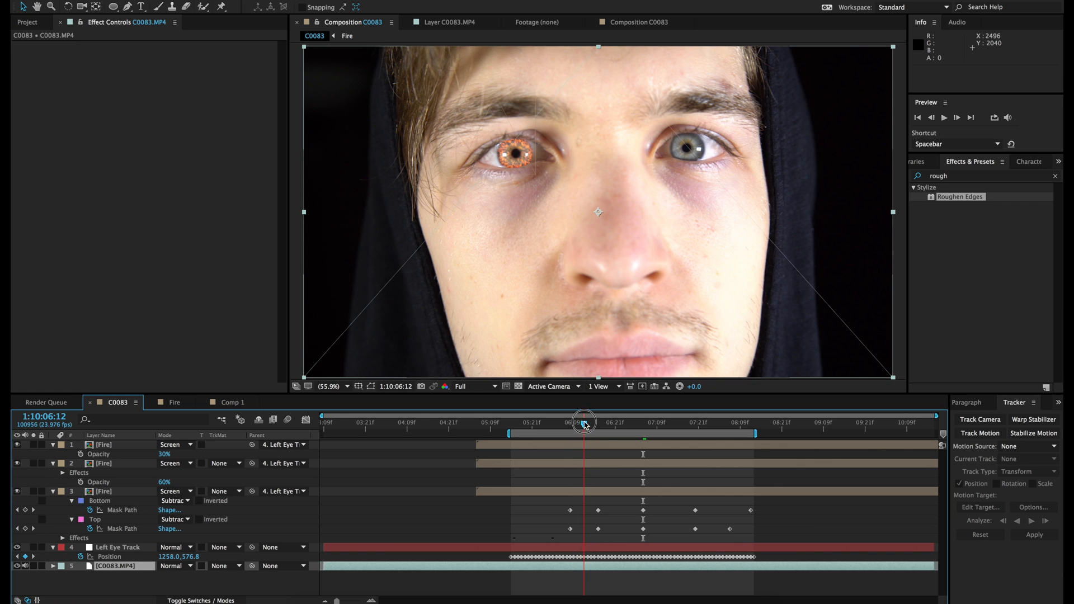
{"action": "left_click_drag", "start_coordinate": [585, 425], "coordinate": [583, 424]}
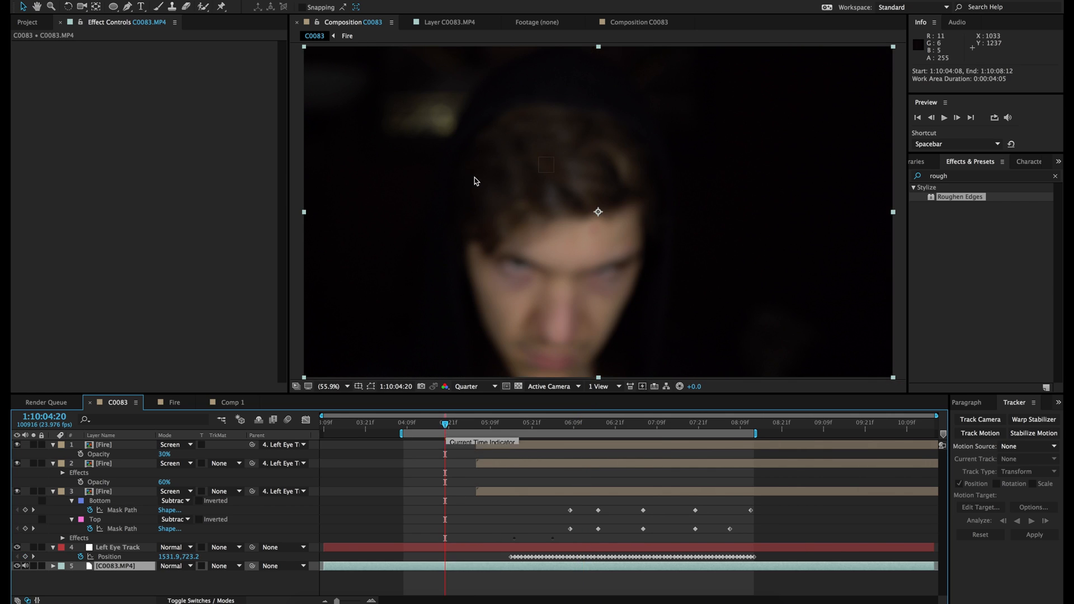
{"action": "left_click", "coordinate": [27, 22]}
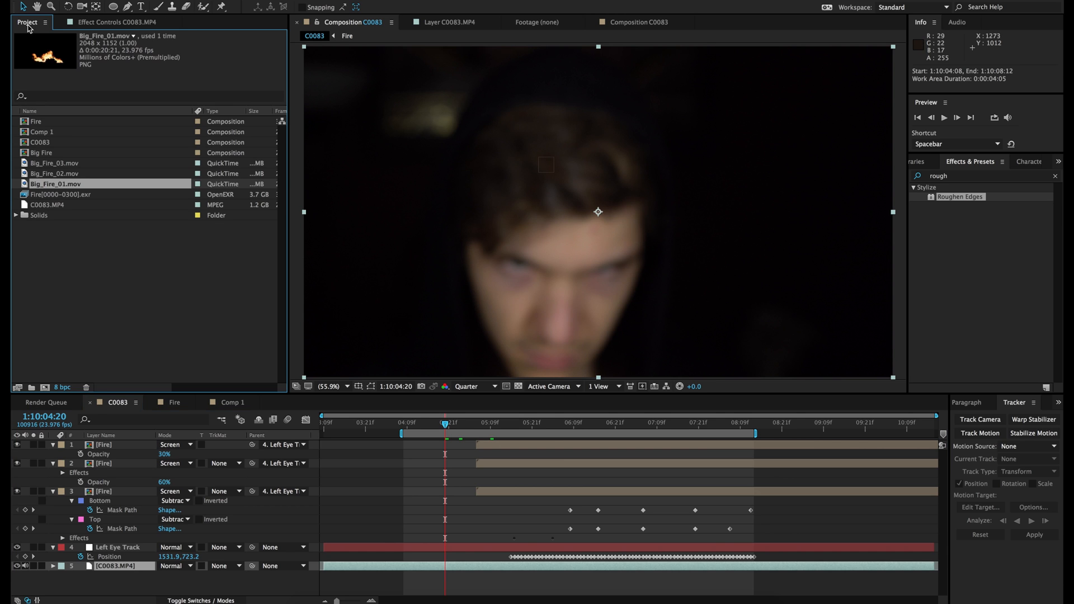
{"action": "left_click", "coordinate": [41, 132]}
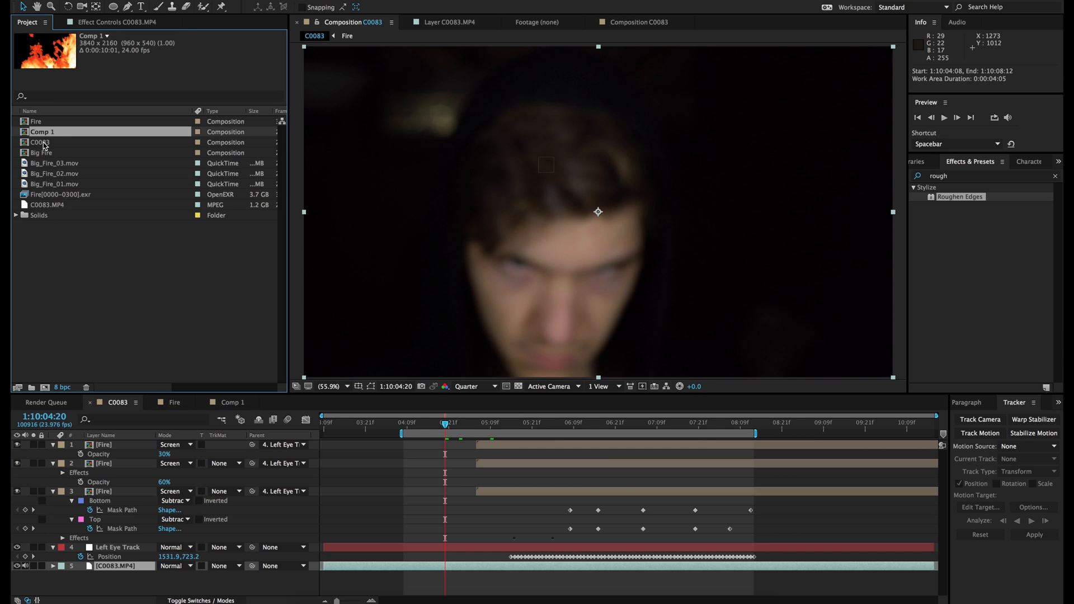
{"action": "left_click_drag", "start_coordinate": [42, 135], "coordinate": [315, 564]}
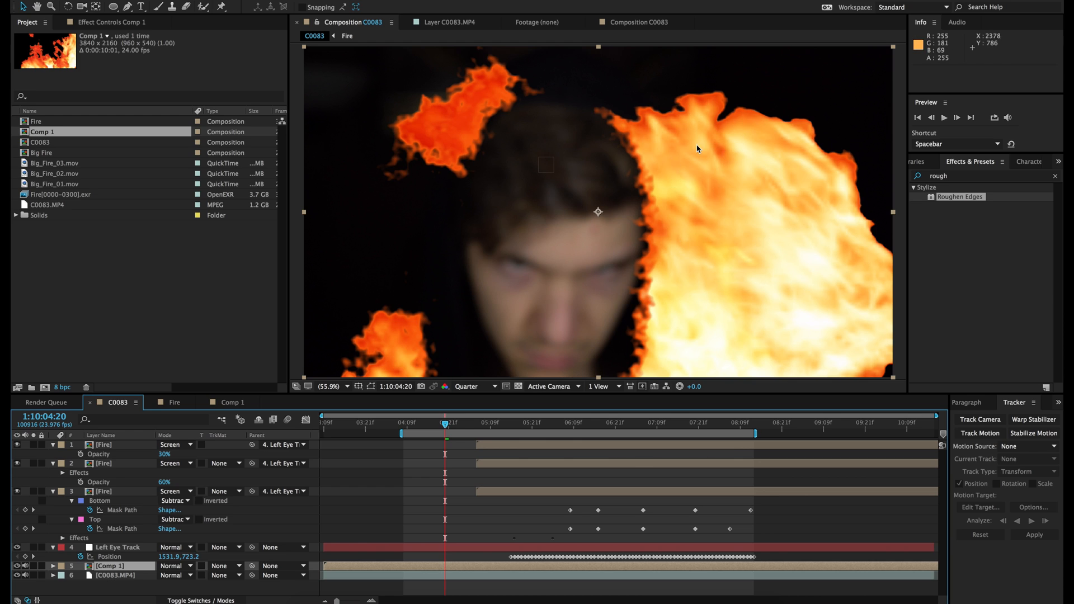
- Apply Camera Lens Blur to the Comp 1 layer with Repeat Edge Pixels on and a Blur Radius of 50
{"action": "left_click", "coordinate": [958, 178]}
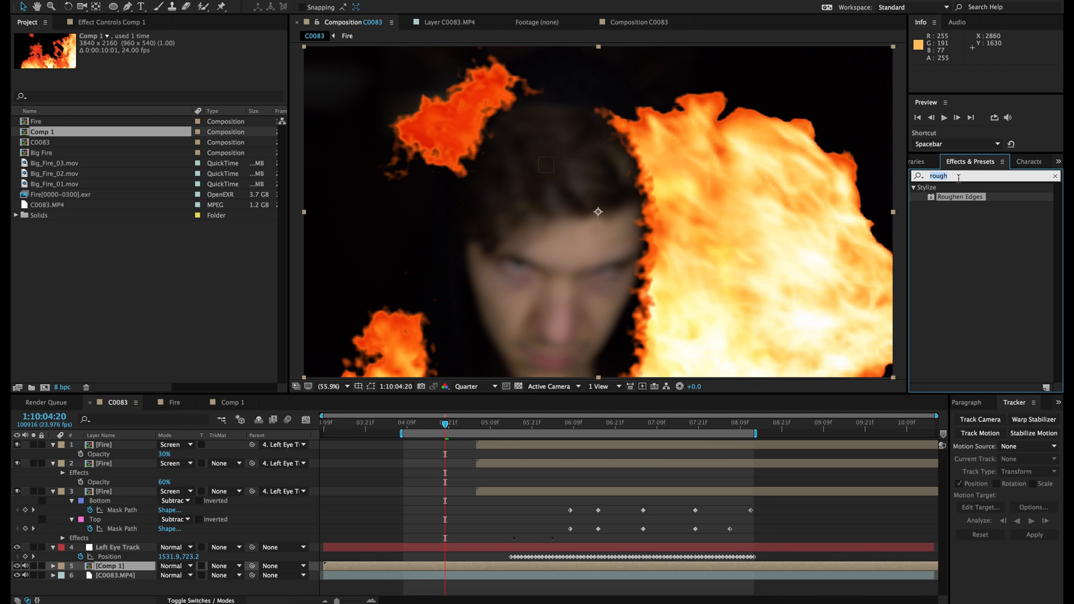
{"action": "type", "text": "lens"}
{"action": "left_click_drag", "start_coordinate": [641, 441], "coordinate": [514, 570]}
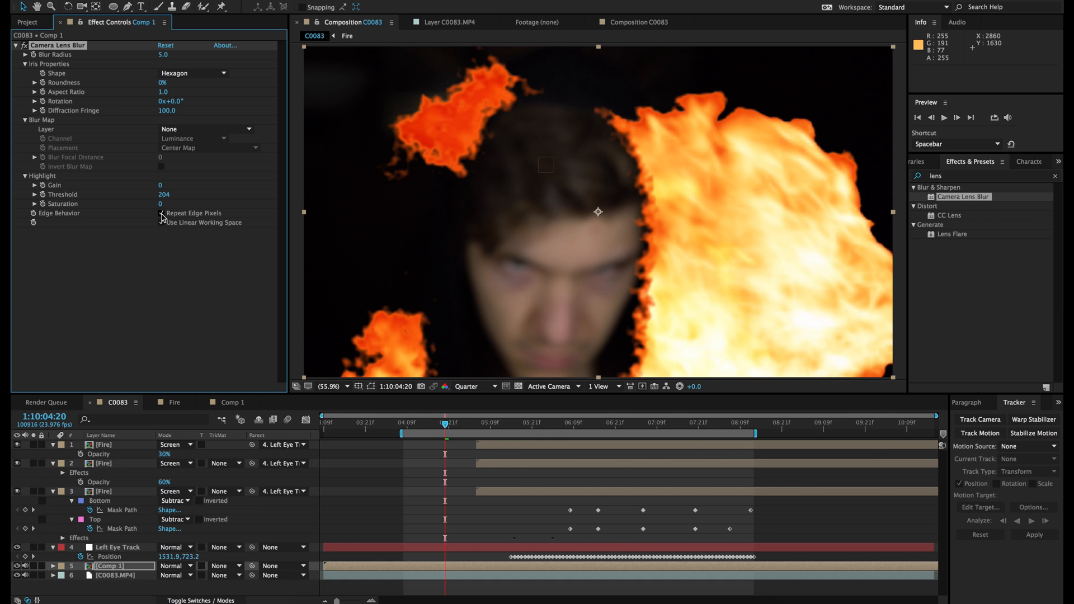
{"action": "left_click", "coordinate": [163, 55]}
{"action": "key", "text": "Return"}
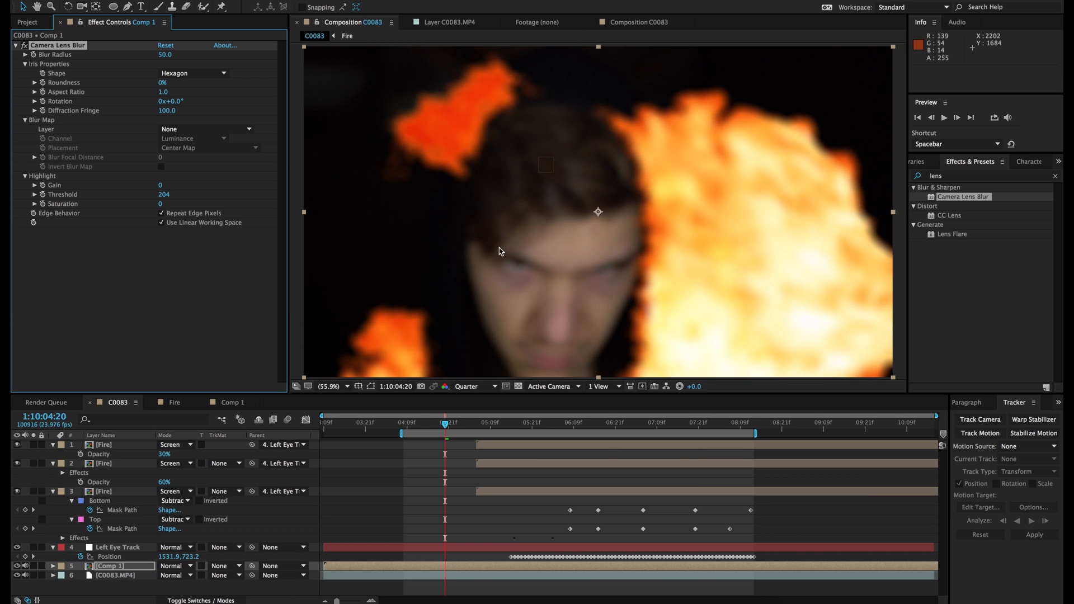
- Compare the shot with Comp 1 hidden and shown at 1:10:05:12, and check the blurred fire at 1:10:06:19 and 1:10:06:02
{"action": "left_click", "coordinate": [501, 425]}
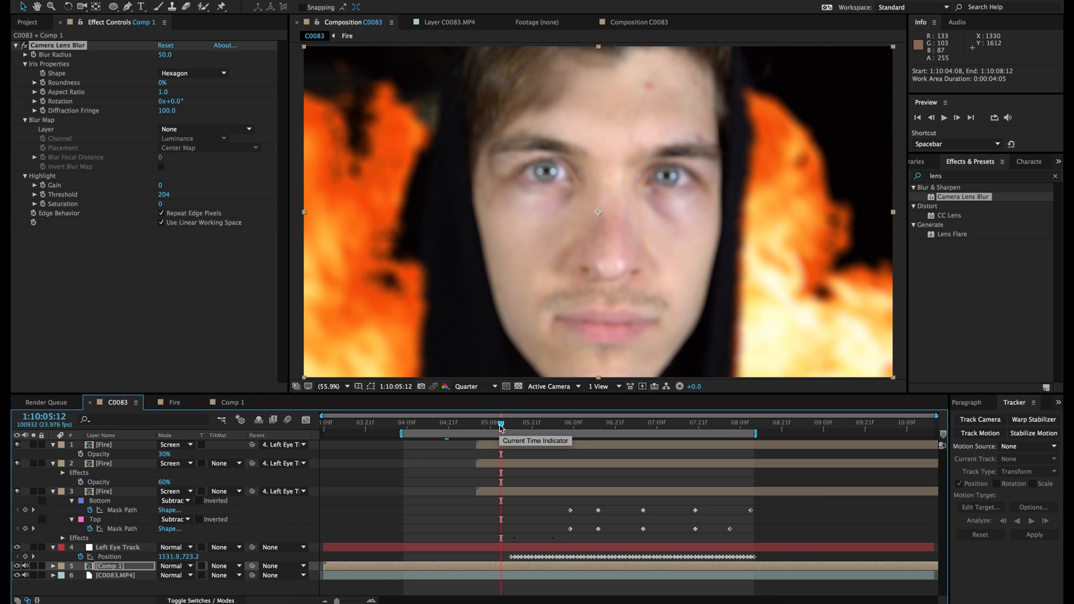
{"action": "left_click", "coordinate": [17, 566]}
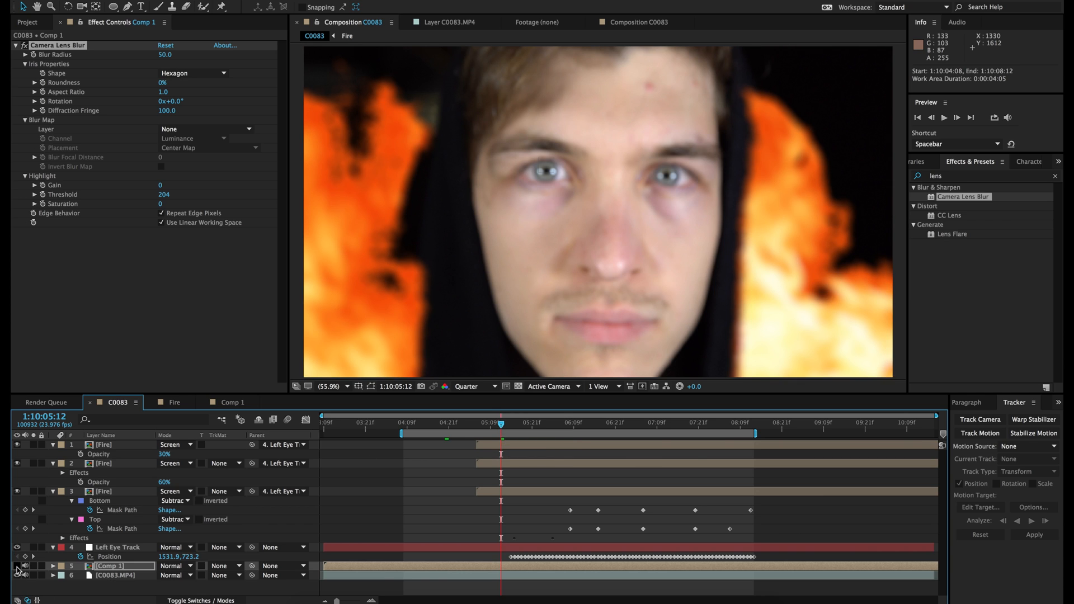
{"action": "left_click", "coordinate": [17, 566]}
{"action": "left_click", "coordinate": [551, 424]}
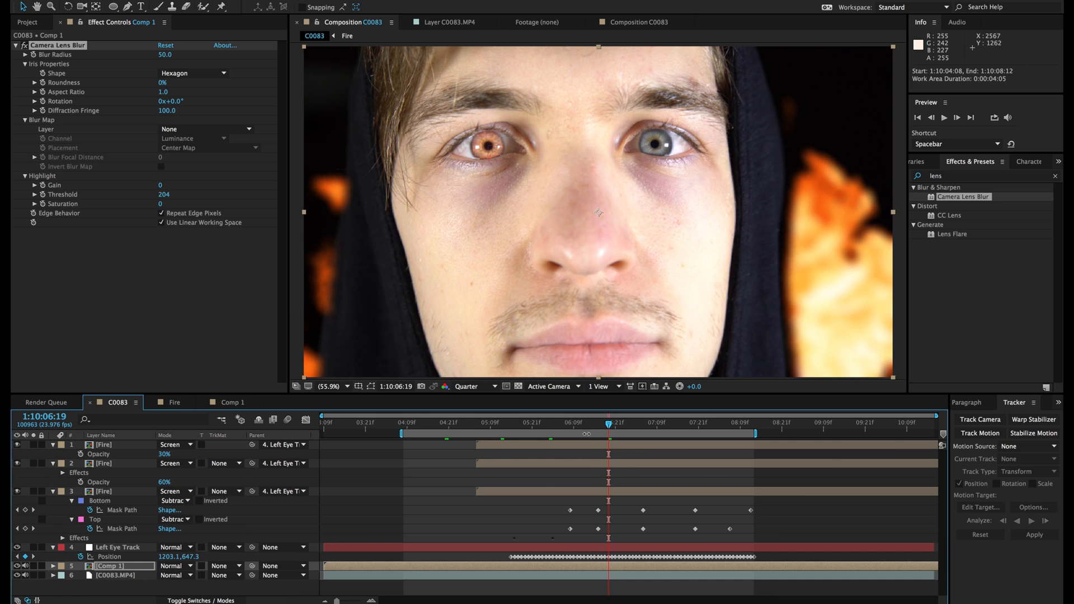
{"action": "left_click", "coordinate": [551, 424]}
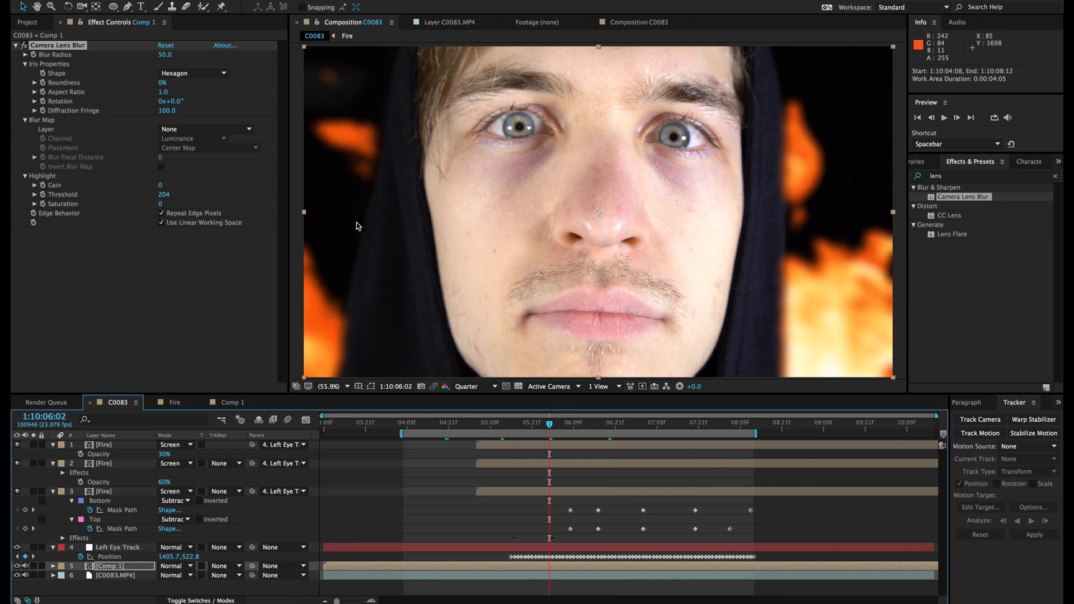
- Duplicate the Comp 1 layer and set both copies to the Screen blending mode
{"action": "left_click", "coordinate": [111, 566]}
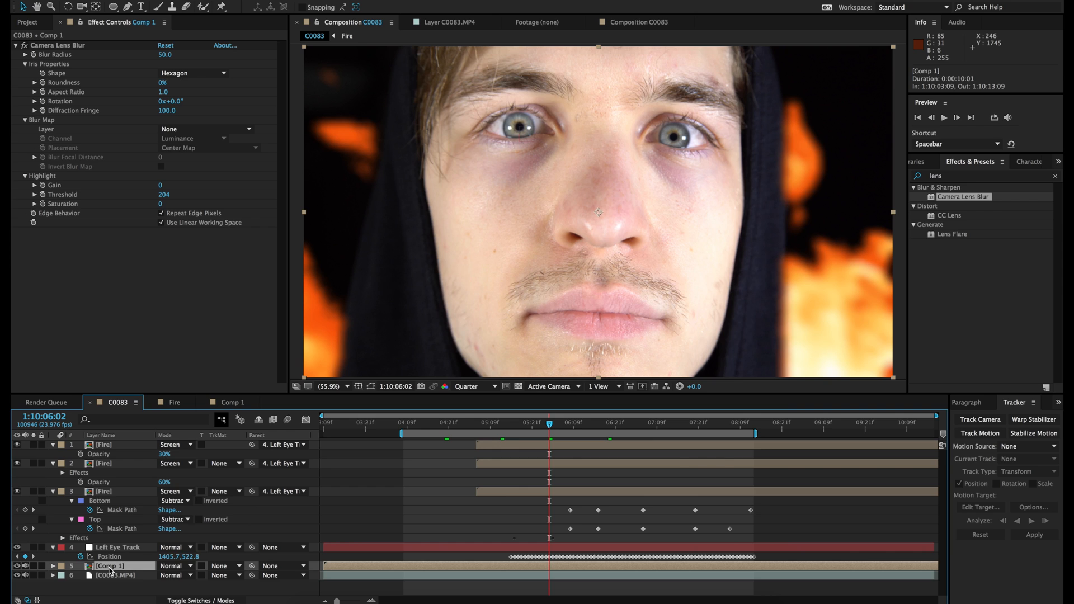
{"action": "key", "text": "ctrl+d"}
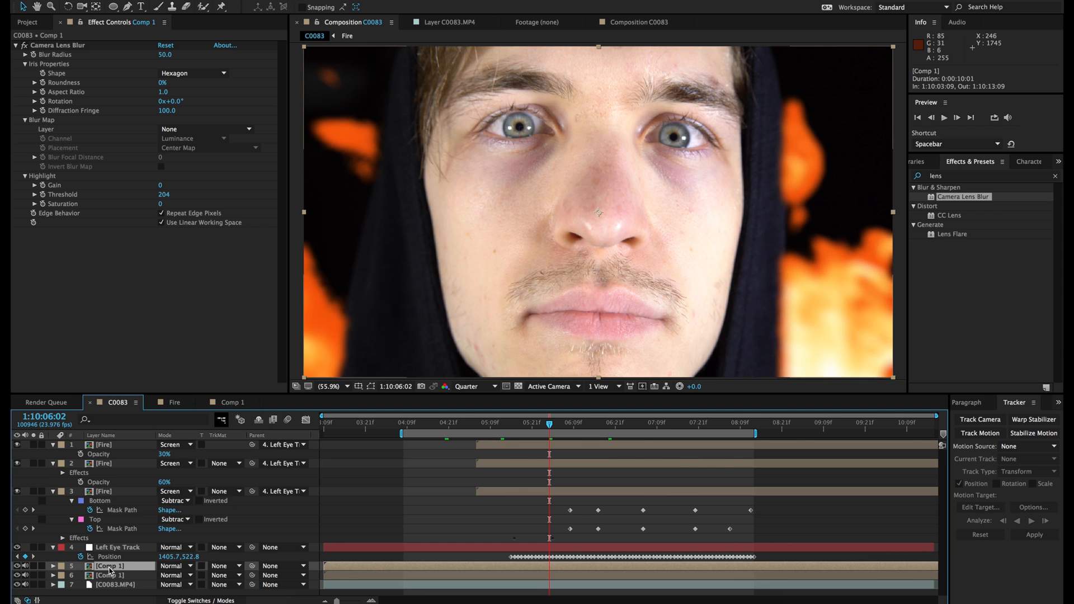
{"action": "left_click", "coordinate": [173, 568]}
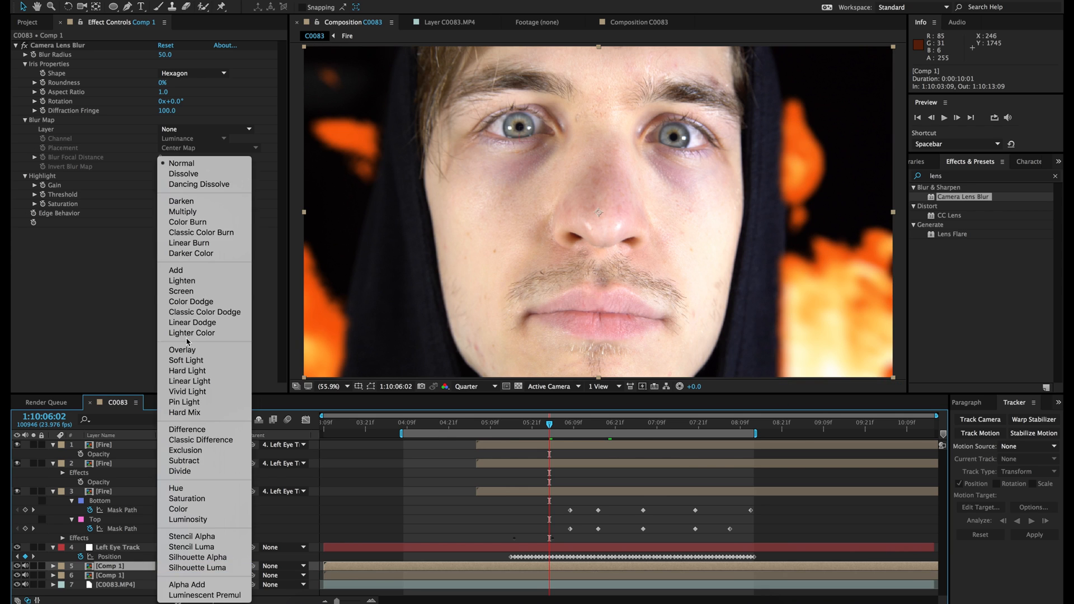
{"action": "left_click", "coordinate": [196, 295]}
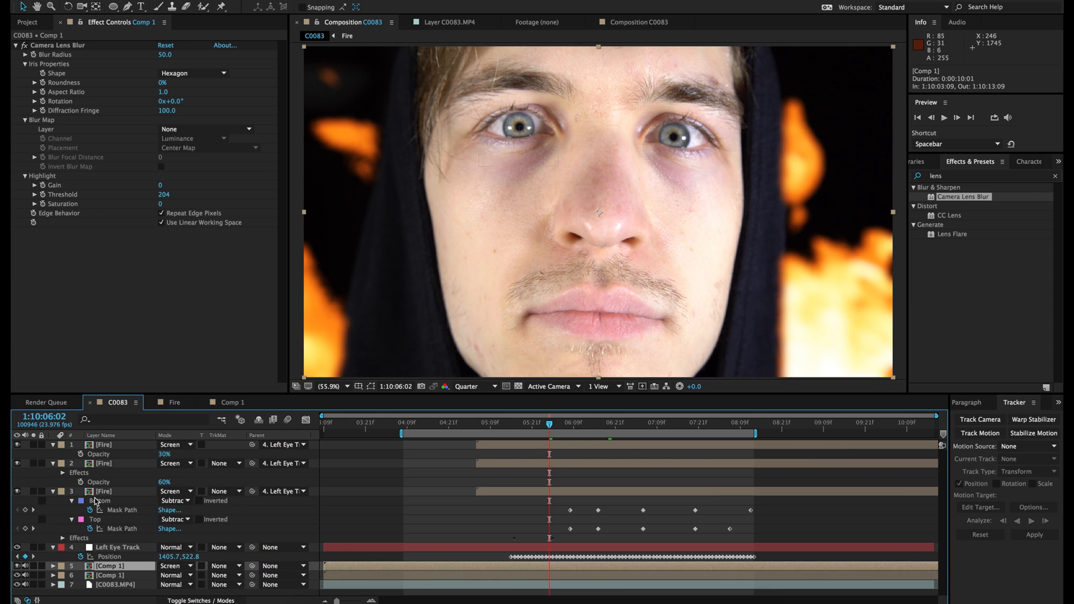
{"action": "left_click", "coordinate": [170, 575]}
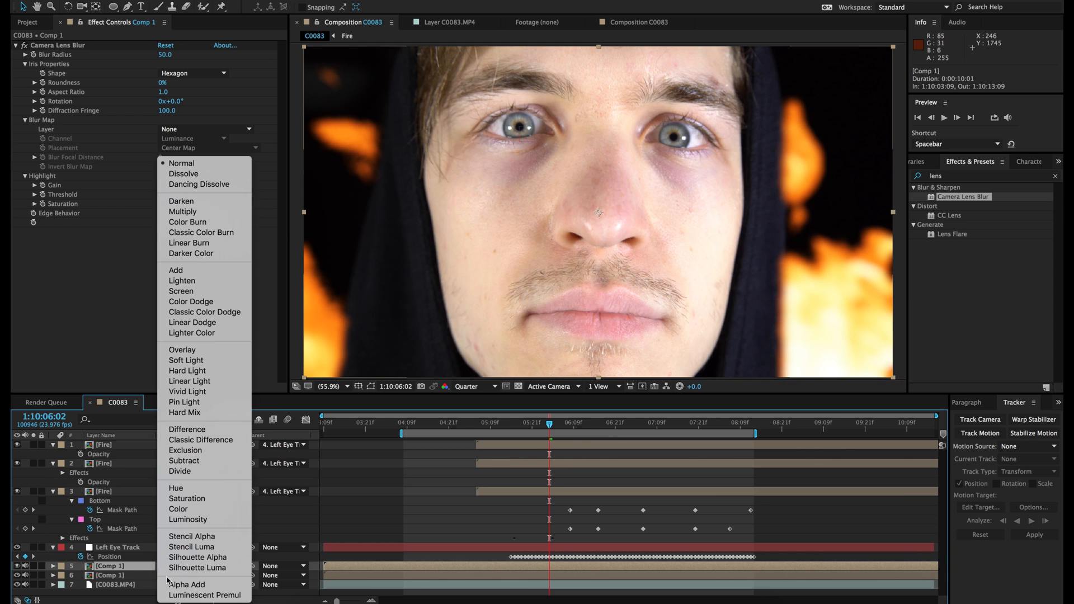
{"action": "left_click", "coordinate": [183, 292]}
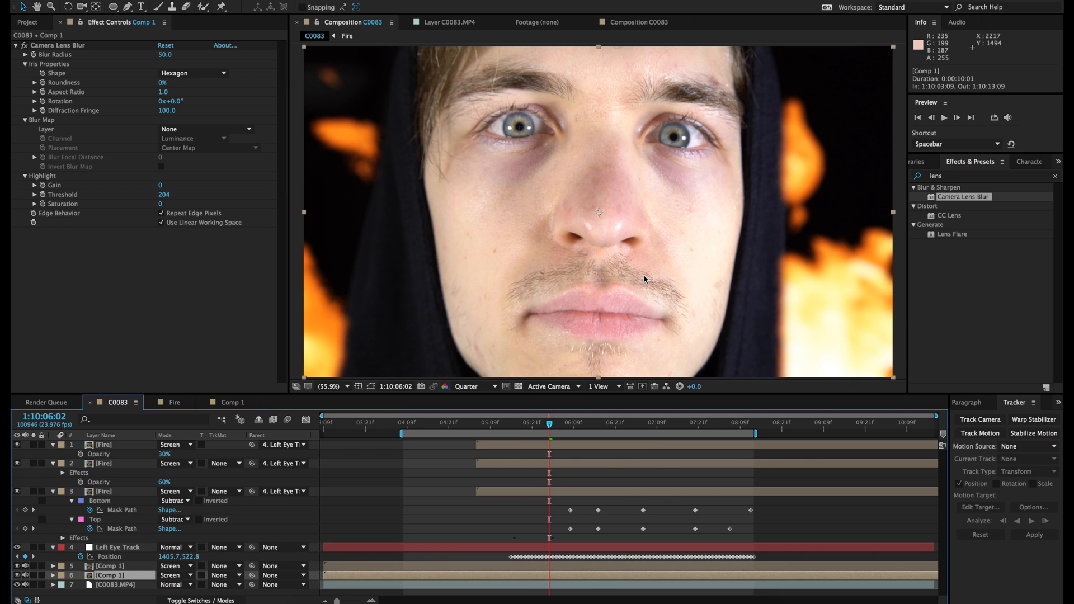
- Set the upper Comp 1 layer's opacity to 60%
{"action": "left_click", "coordinate": [112, 567]}
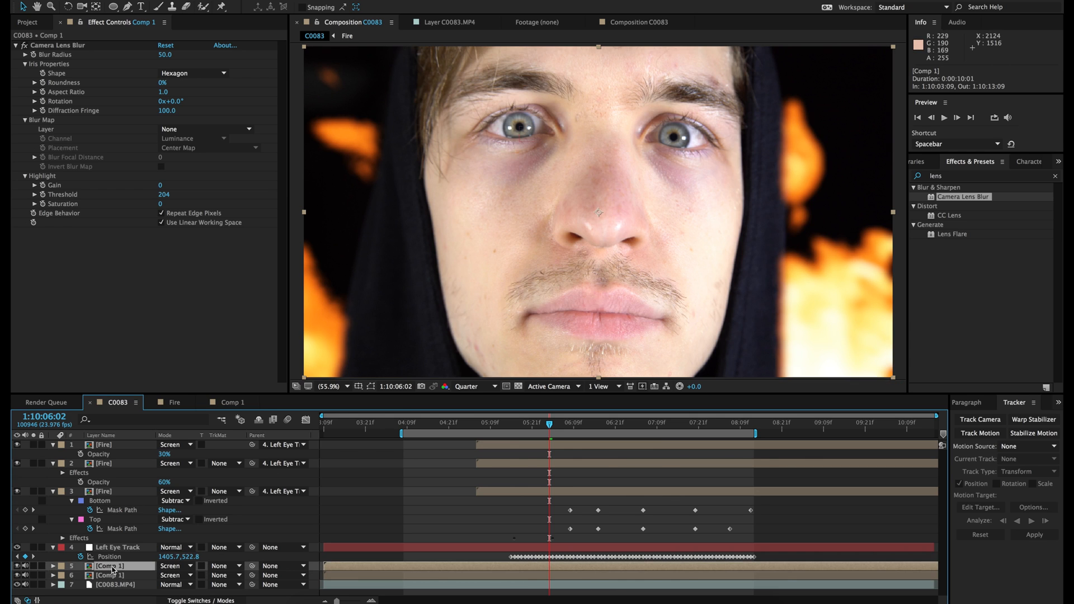
{"action": "key", "text": "t"}
{"action": "left_click", "coordinate": [164, 572]}
{"action": "type", "text": "60"}
{"action": "key", "text": "Return"}
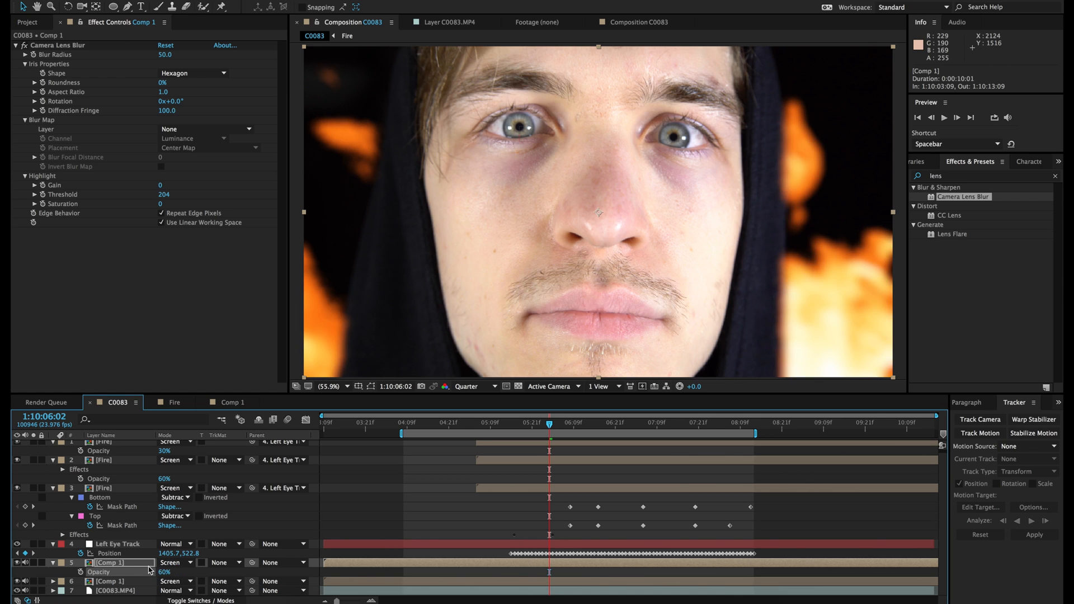
{"action": "scroll", "coordinate": [120, 494], "scroll_direction": "up", "scroll_amount": 1}
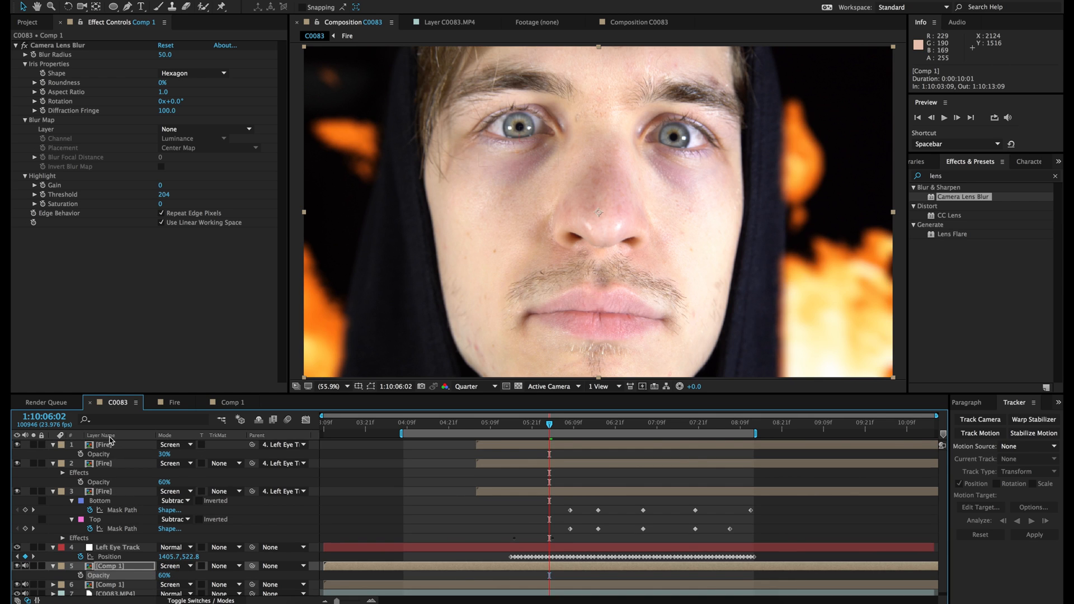
{"action": "scroll", "coordinate": [113, 441], "scroll_direction": "down", "scroll_amount": 1}
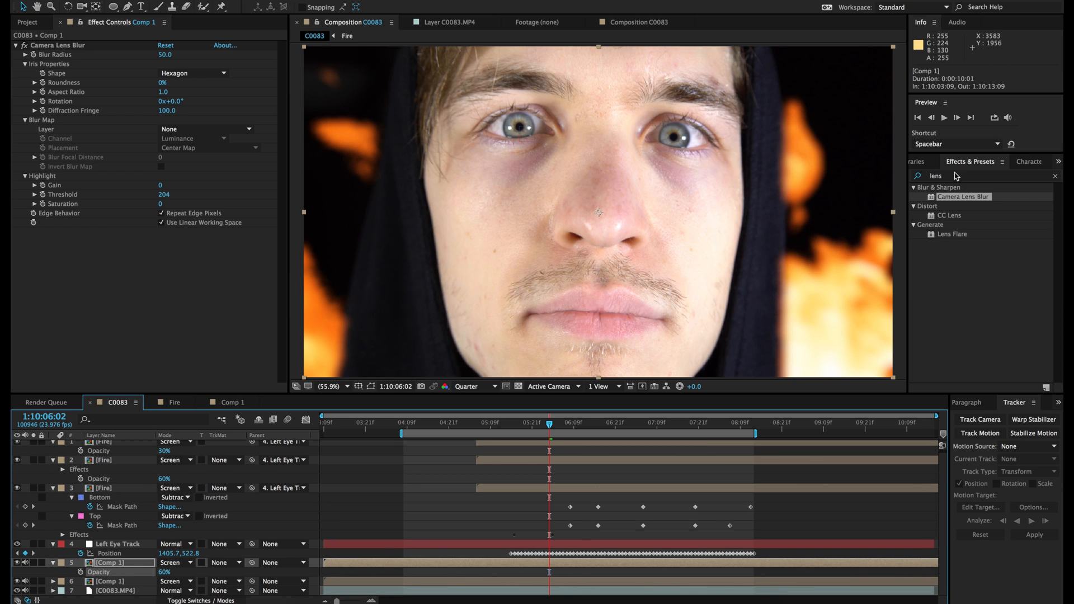
- Apply Fast Blur to the upper Comp 1 layer with Repeat Edge Pixels on and Blurriness 401
{"action": "left_click", "coordinate": [956, 175]}
{"action": "type", "text": "fast"}
{"action": "left_click", "coordinate": [958, 247]}
{"action": "left_click_drag", "start_coordinate": [959, 246], "coordinate": [588, 564]}
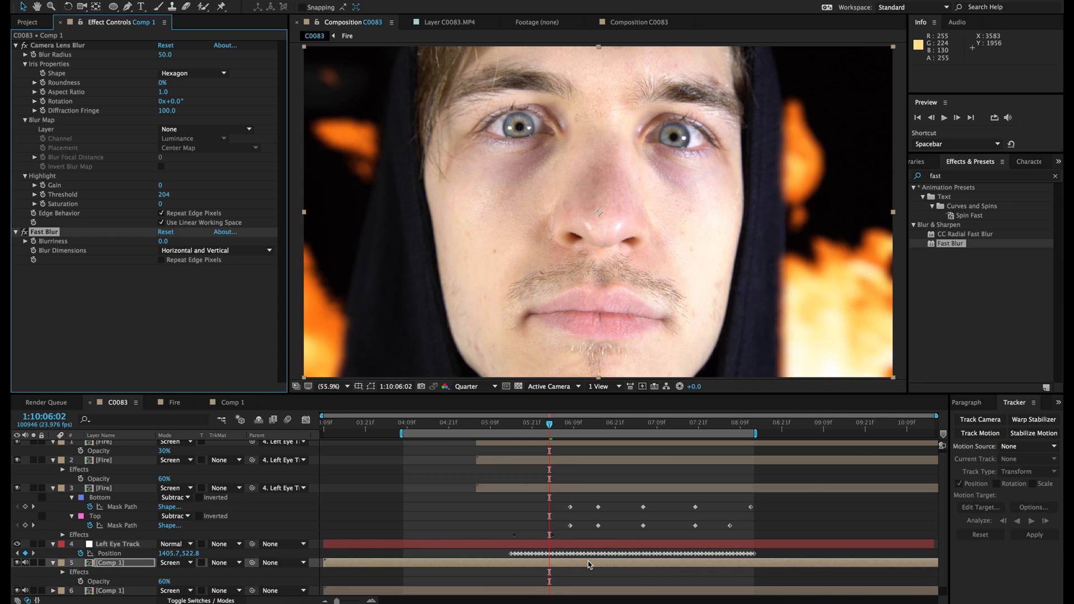
{"action": "left_click", "coordinate": [161, 260]}
{"action": "left_click_drag", "start_coordinate": [165, 241], "coordinate": [313, 240]}
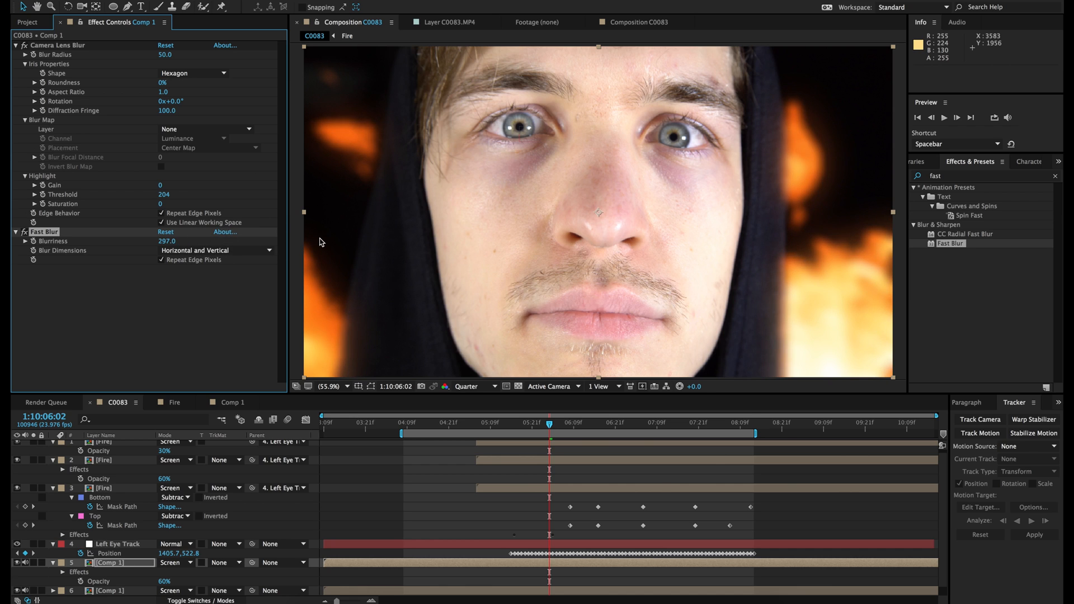
{"action": "left_click_drag", "start_coordinate": [163, 241], "coordinate": [221, 242]}
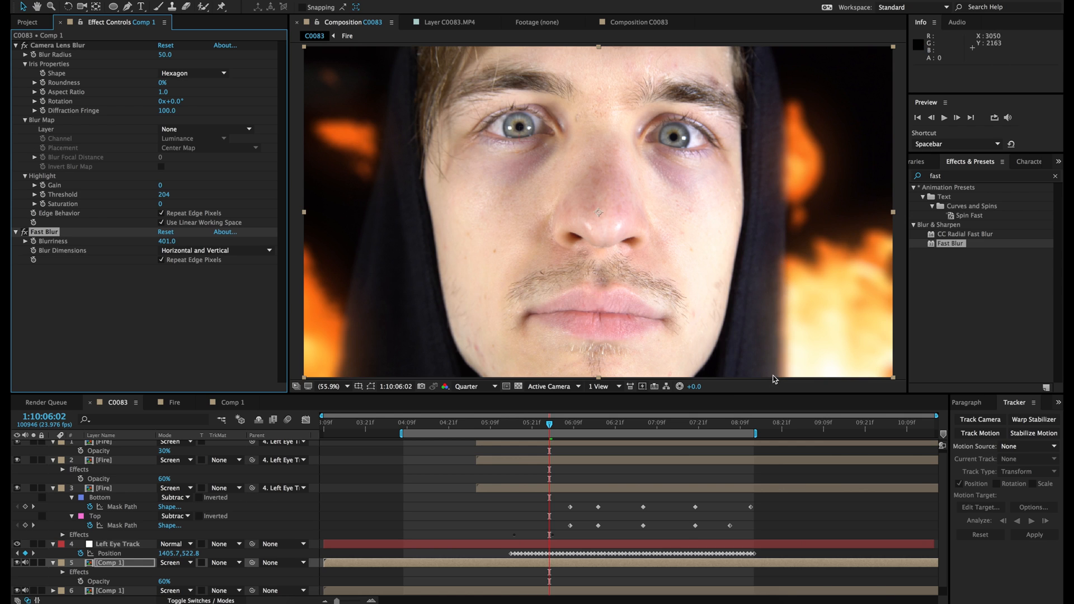
- Enable hiding of shy layers and compare the shot with the upper blurred Comp 1 layer hidden and shown
{"action": "left_click", "coordinate": [258, 420]}
{"action": "left_click", "coordinate": [17, 563]}
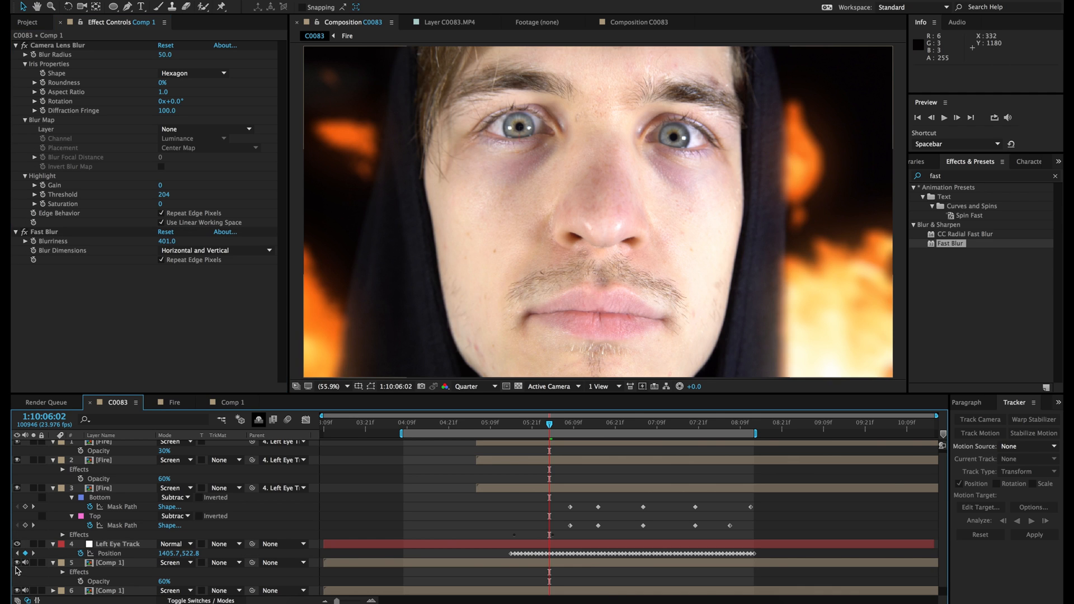
{"action": "left_click", "coordinate": [17, 563]}
{"action": "left_click", "coordinate": [18, 564]}
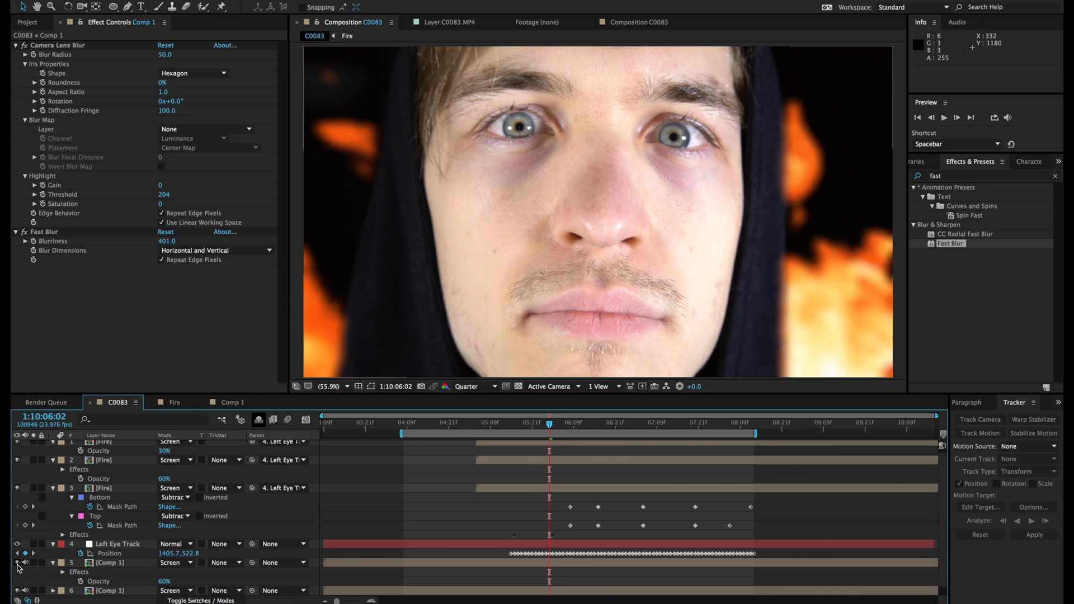
- Duplicate the upper blurred Comp 1 layer, setting the copy's opacity to 30% and its Fast Blur Blurriness to 113
{"action": "left_click", "coordinate": [112, 563]}
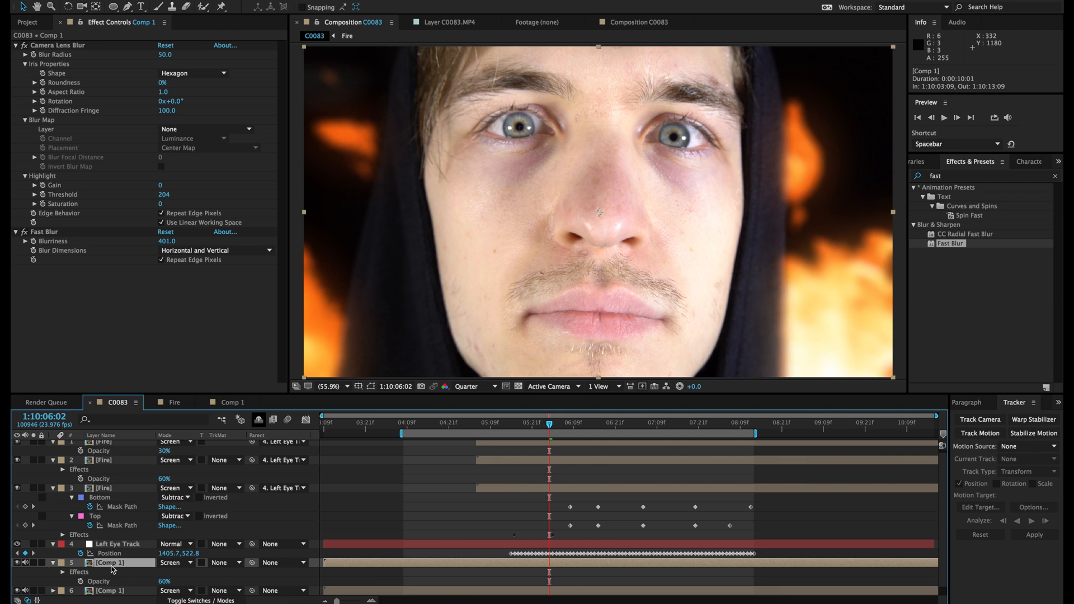
{"action": "key", "text": "ctrl+d"}
{"action": "key", "text": "t"}
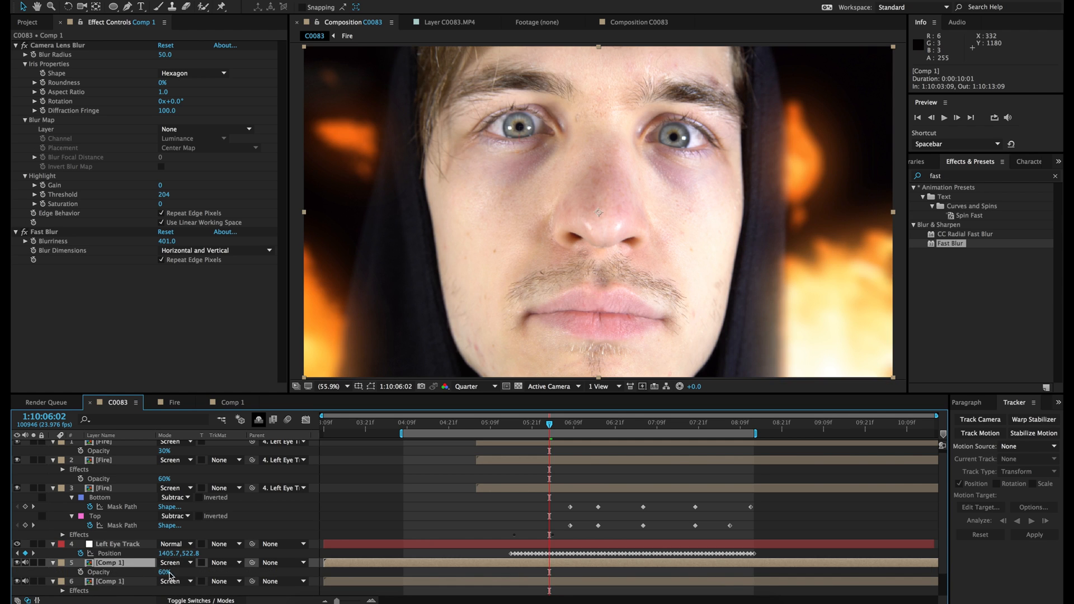
{"action": "left_click", "coordinate": [163, 572]}
{"action": "key", "text": "Return"}
{"action": "left_click", "coordinate": [113, 248]}
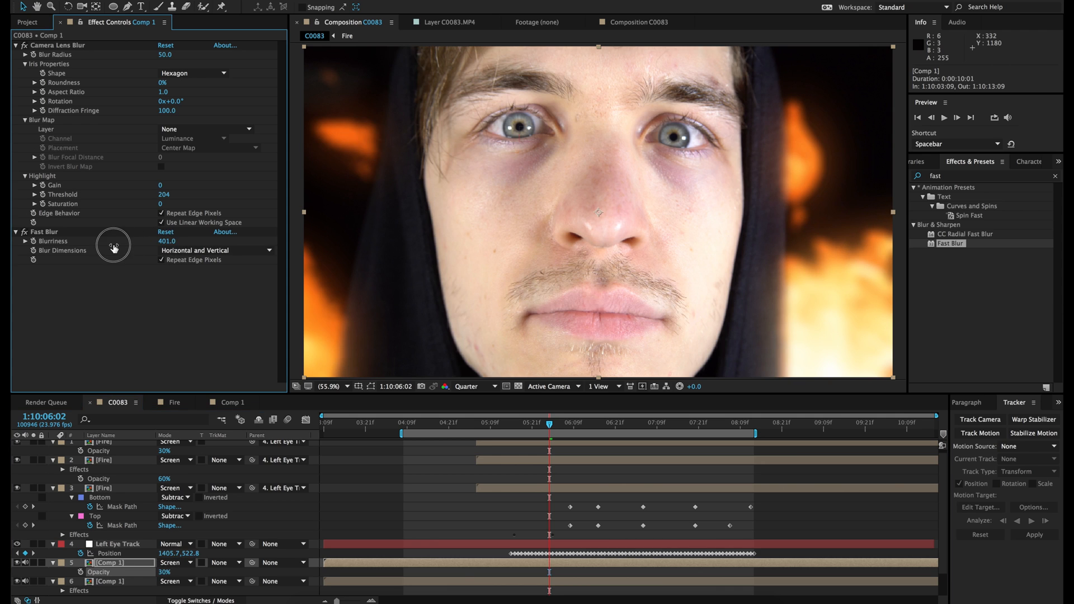
{"action": "left_click_drag", "start_coordinate": [114, 248], "coordinate": [29, 256]}
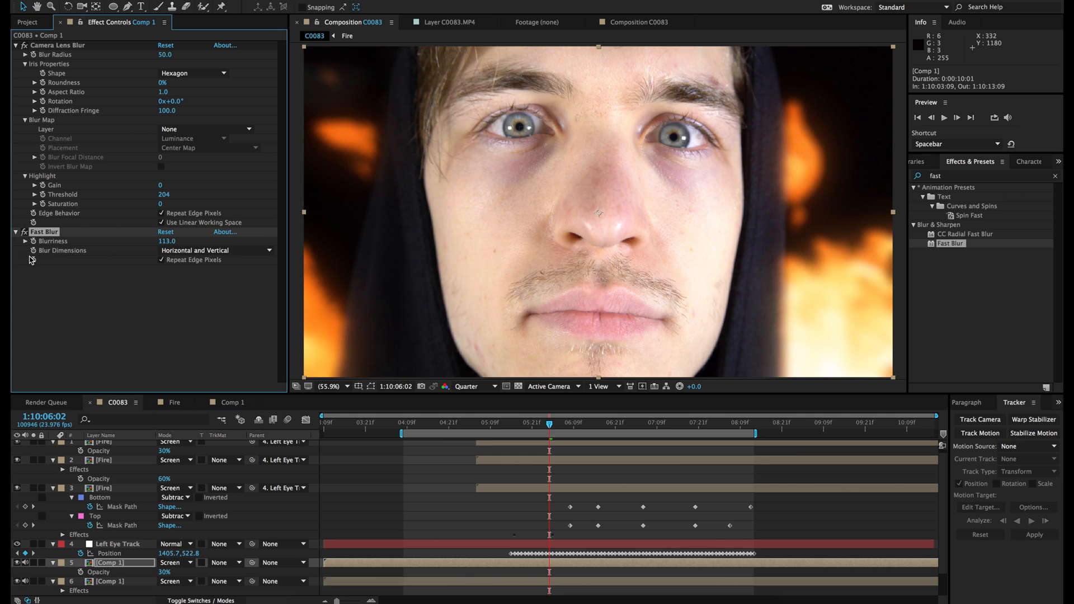
{"action": "left_click", "coordinate": [25, 232]}
- Collapse the expanded properties of the Comp 1, Left Eye Track and Fire layers, then save the project
{"action": "left_click", "coordinate": [53, 564]}
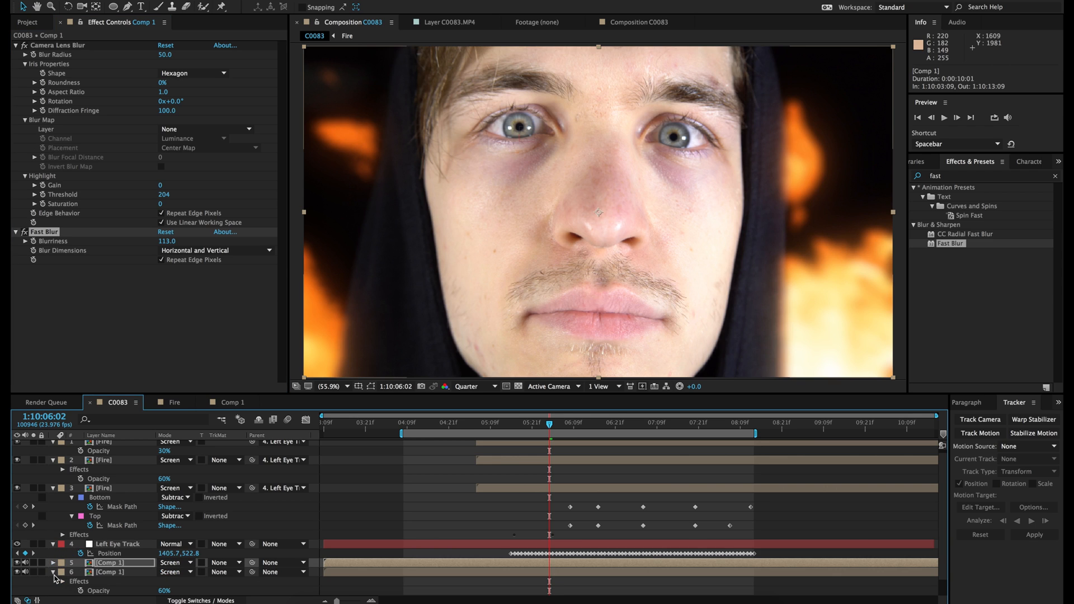
{"action": "left_click", "coordinate": [53, 573]}
{"action": "left_click", "coordinate": [53, 544]}
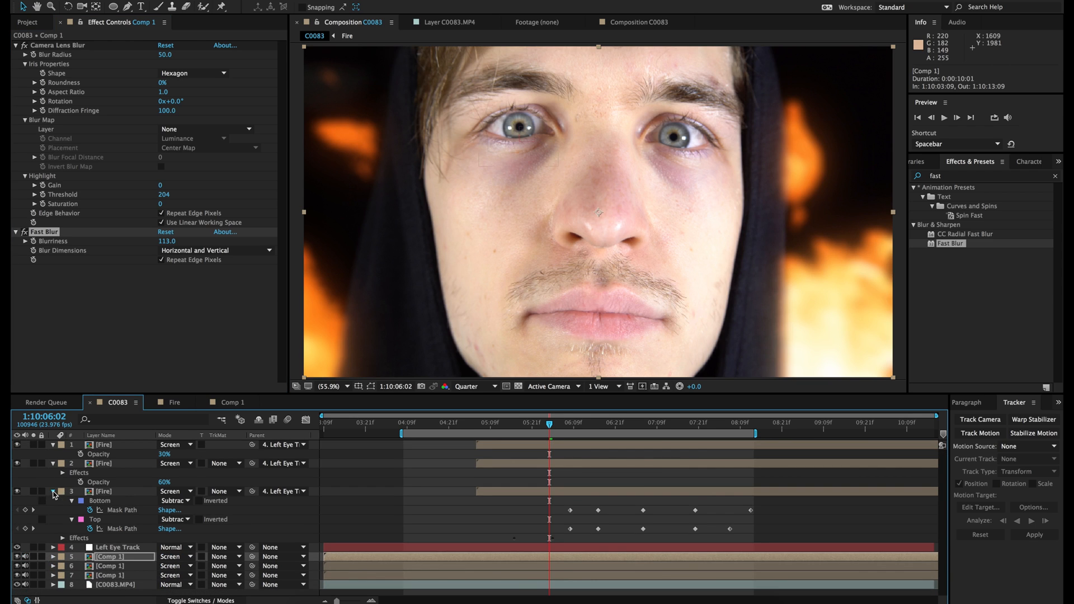
{"action": "left_click", "coordinate": [53, 491]}
{"action": "left_click", "coordinate": [53, 464]}
{"action": "left_click", "coordinate": [53, 445]}
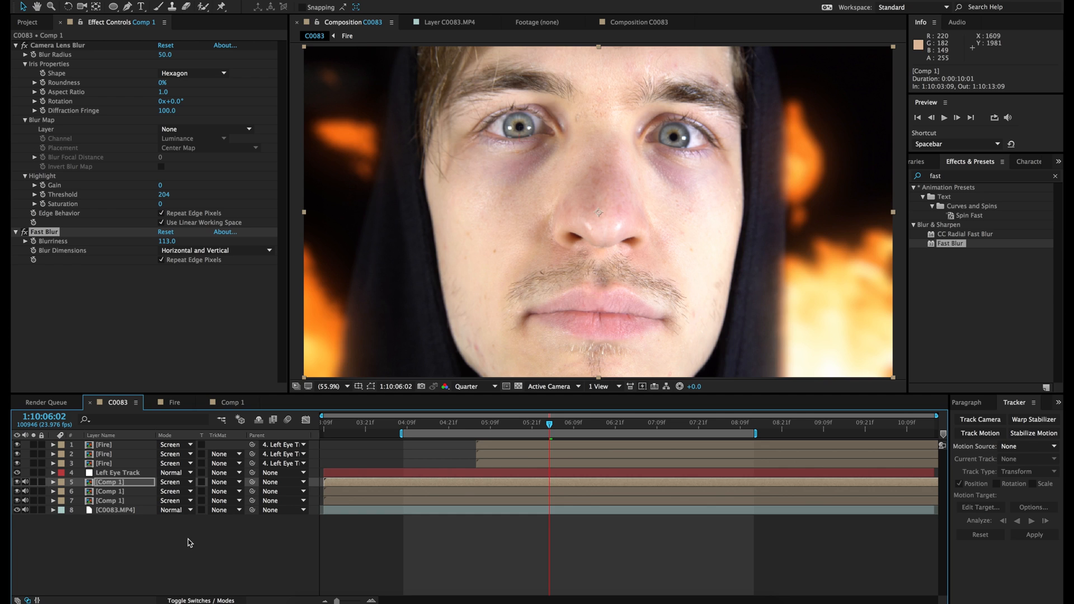
{"action": "left_click", "coordinate": [209, 570]}
{"action": "key", "text": "ctrl+s"}
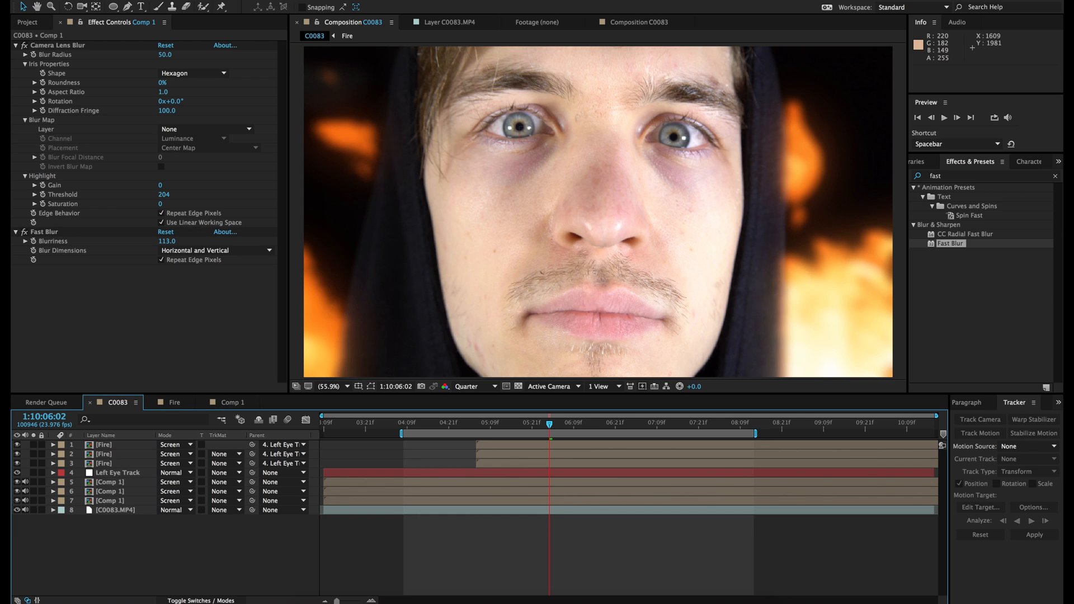
- Create a new solid layer named particles above the other layers and save the project
{"action": "left_click", "coordinate": [167, 0]}
{"action": "mouse_move", "coordinate": [218, 0]}
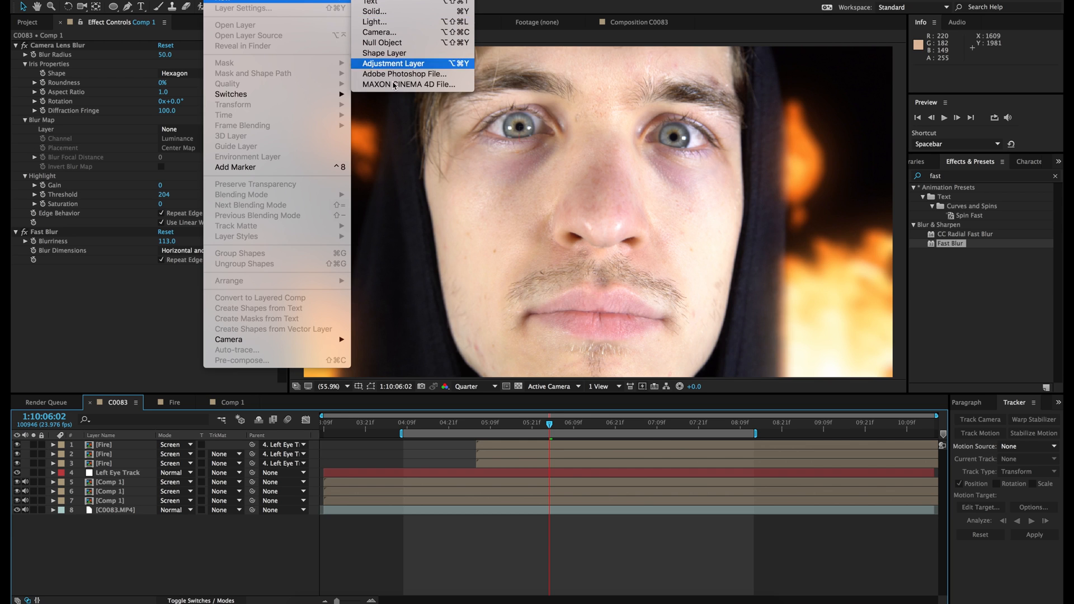
{"action": "left_click", "coordinate": [386, 11]}
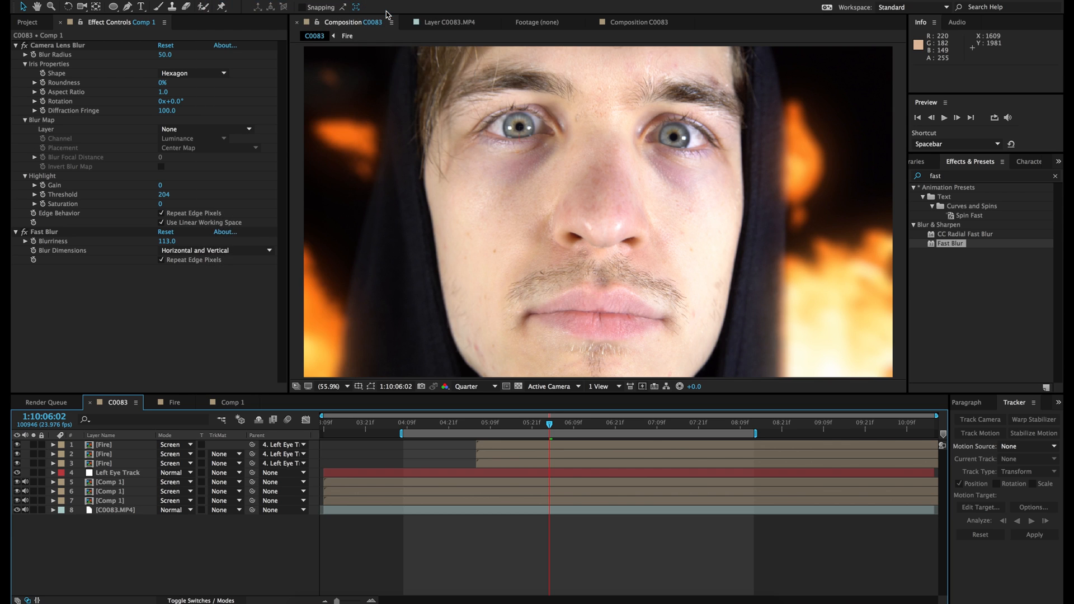
{"action": "type", "text": "particles"}
{"action": "key", "text": "Return"}
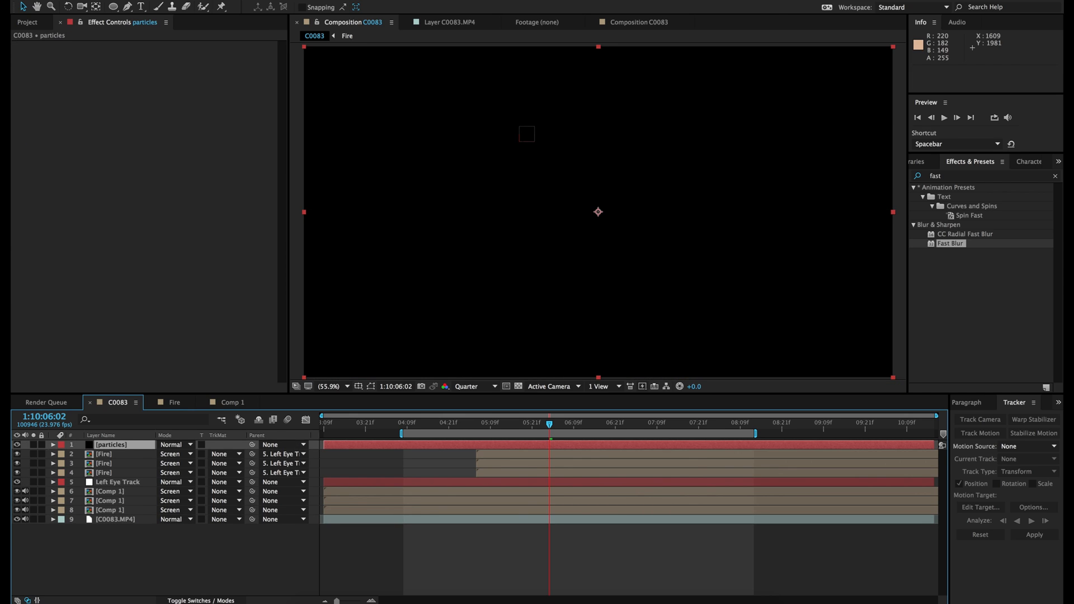
{"action": "key", "text": "super+s"}
- Apply Trapcode Particular to the particles solid and load the Rising Embers preset from Smoke and Fire in the Designer
{"action": "left_click", "coordinate": [246, 0]}
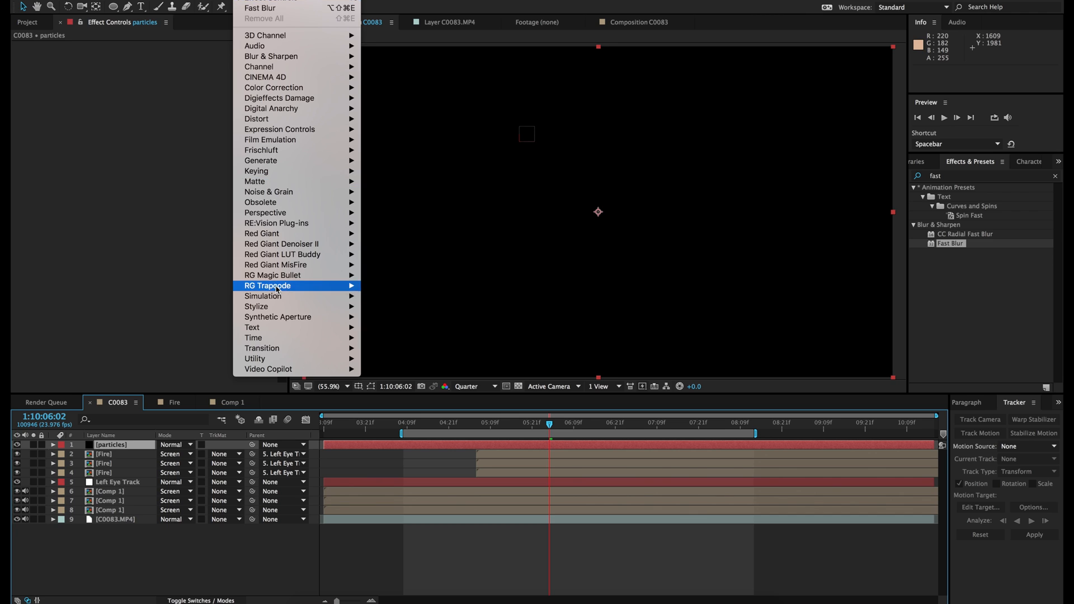
{"action": "mouse_move", "coordinate": [278, 289]}
{"action": "left_click", "coordinate": [391, 349]}
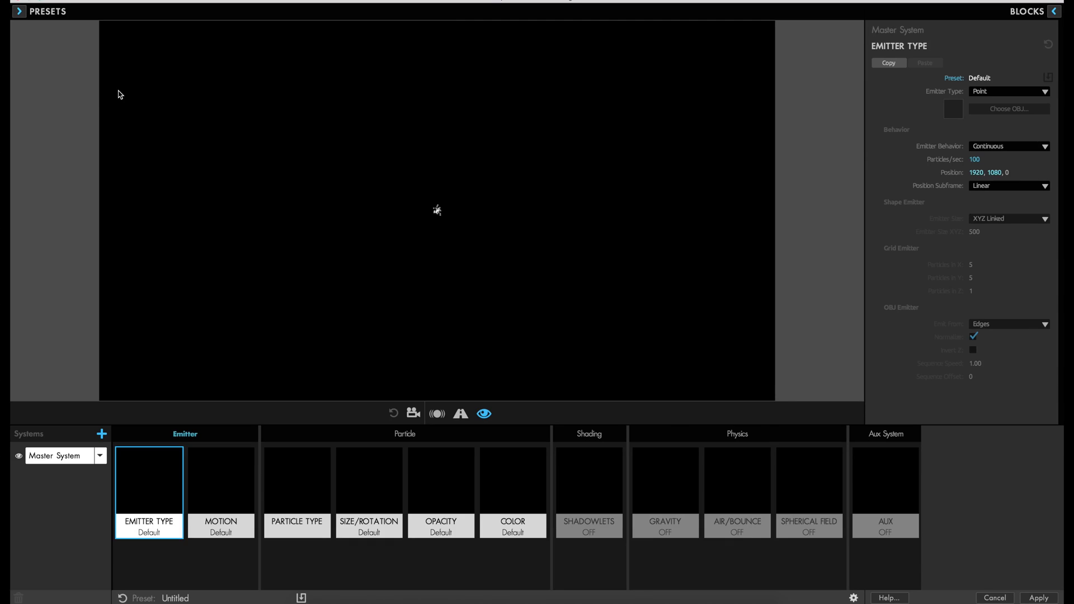
{"action": "left_click", "coordinate": [17, 13]}
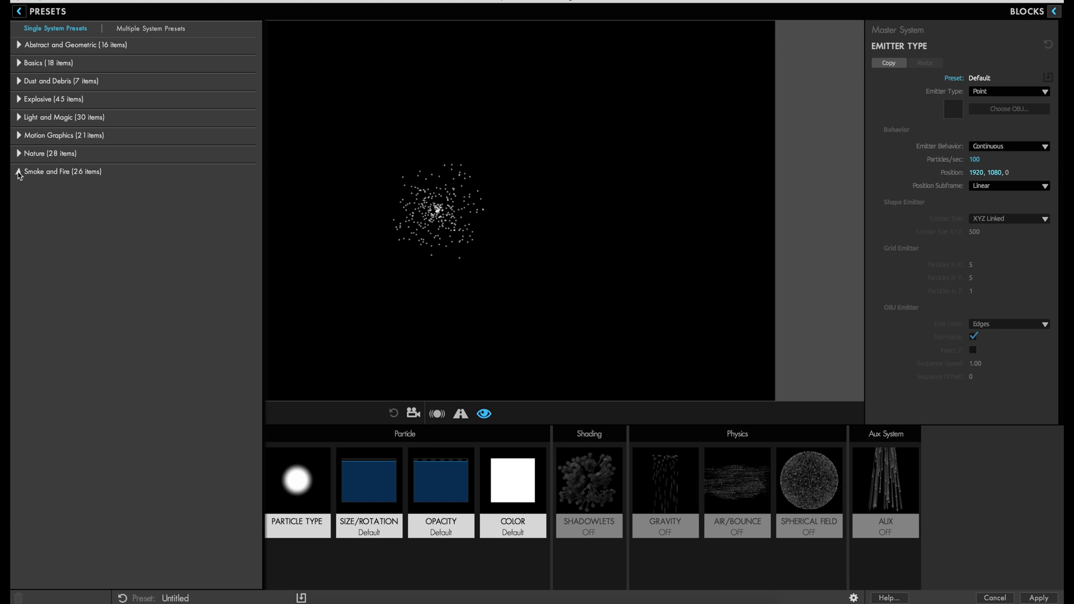
{"action": "left_click", "coordinate": [18, 174]}
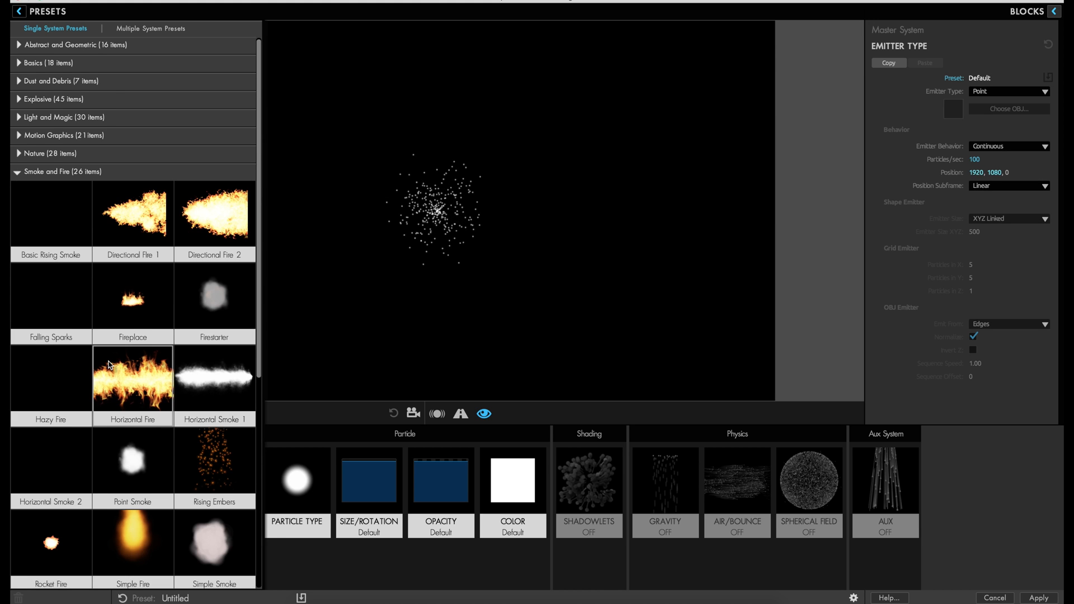
{"action": "left_click", "coordinate": [205, 461]}
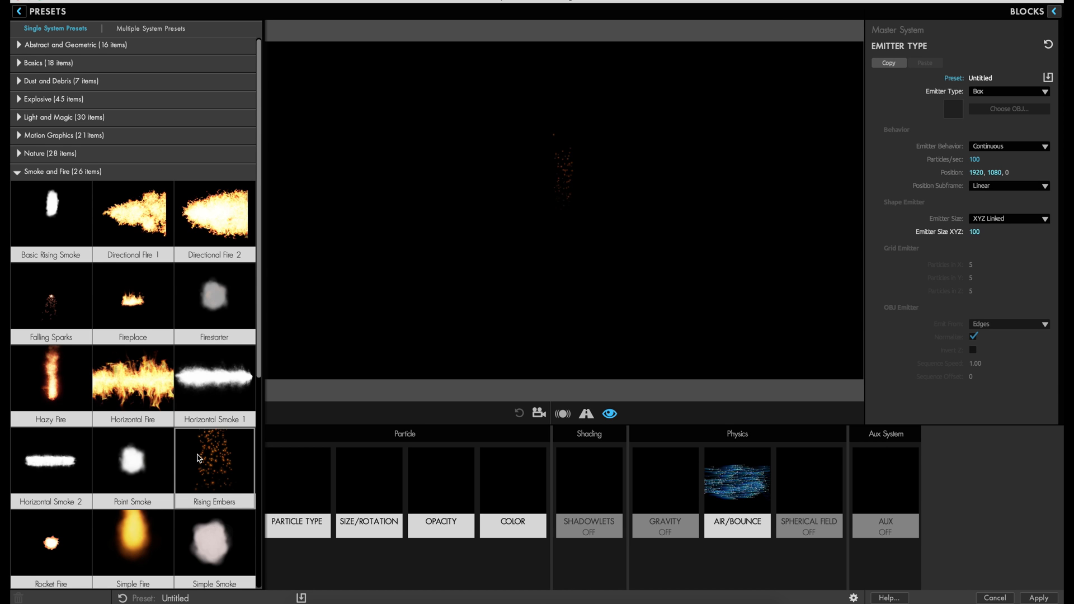
{"action": "left_click", "coordinate": [19, 12]}
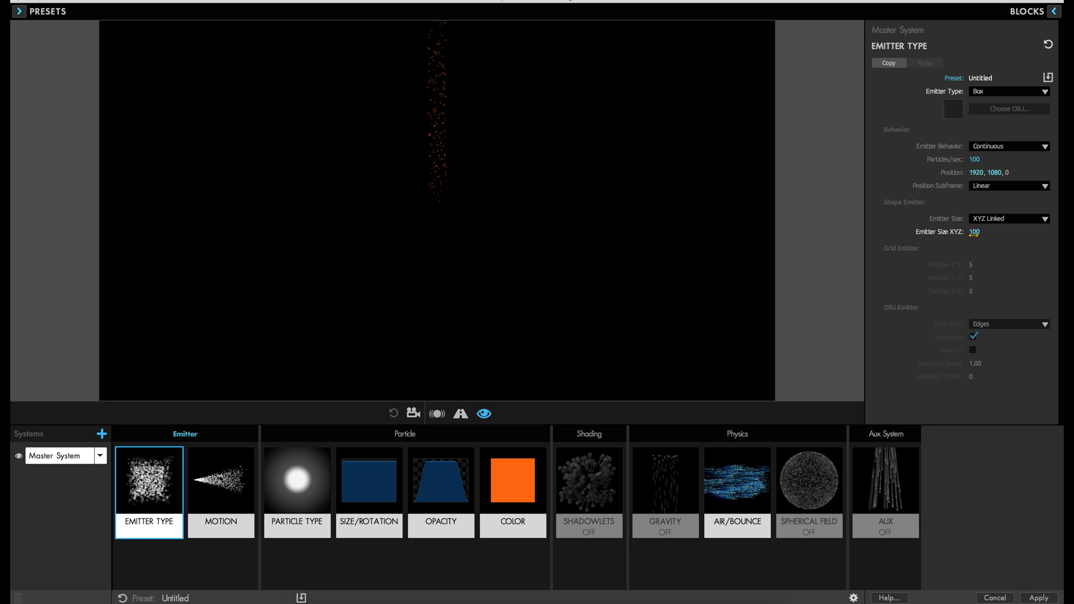
- Size the emitter as XYZ Individual with Emitter Size X 1419, and set the motion Velocity to 100
{"action": "left_click", "coordinate": [1000, 219]}
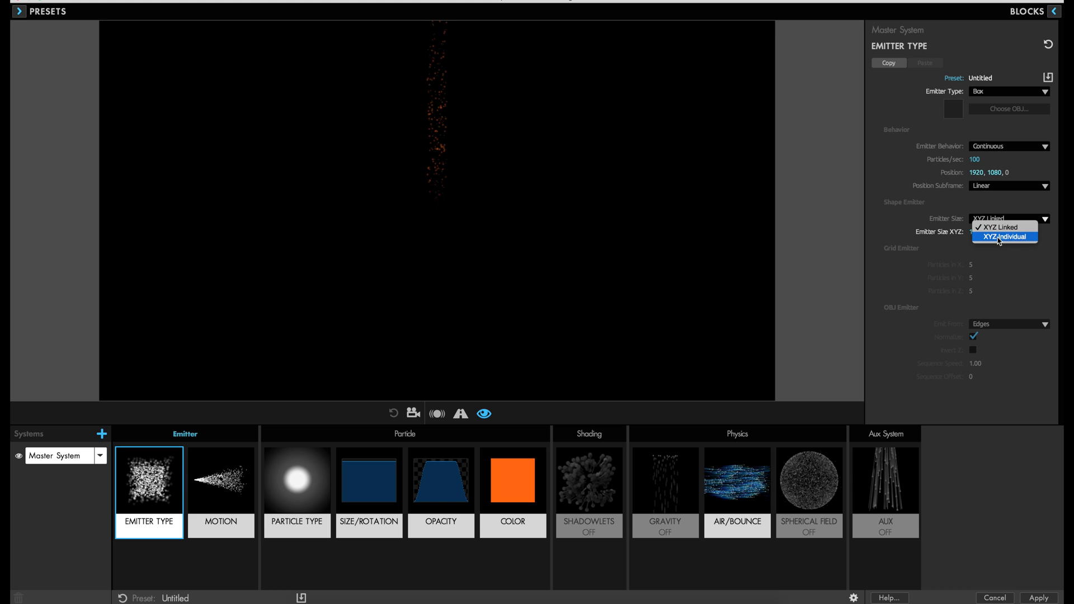
{"action": "left_click", "coordinate": [1004, 237]}
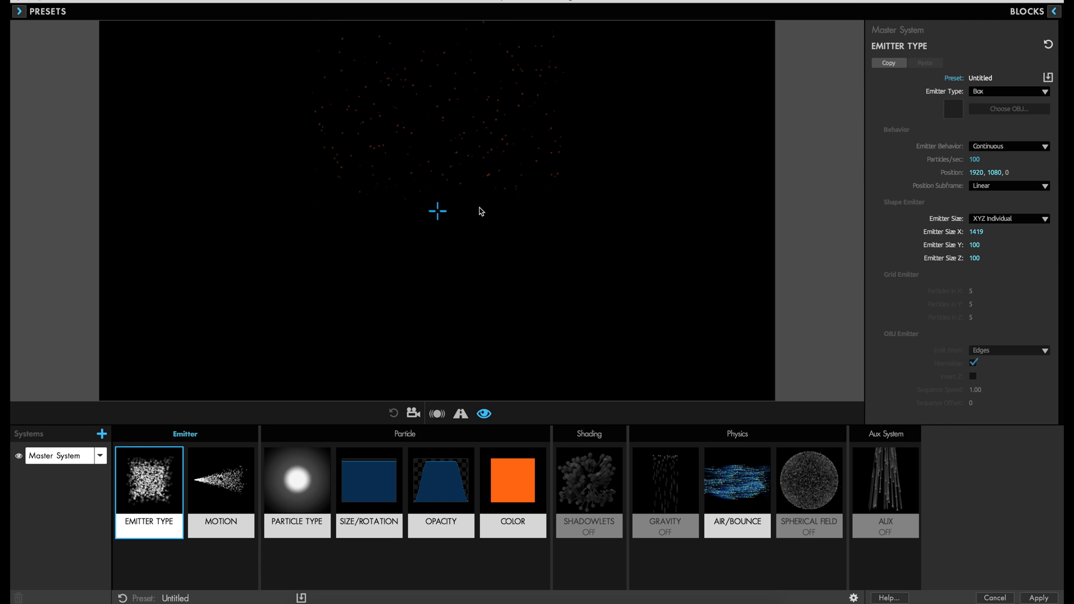
{"action": "left_click", "coordinate": [231, 482]}
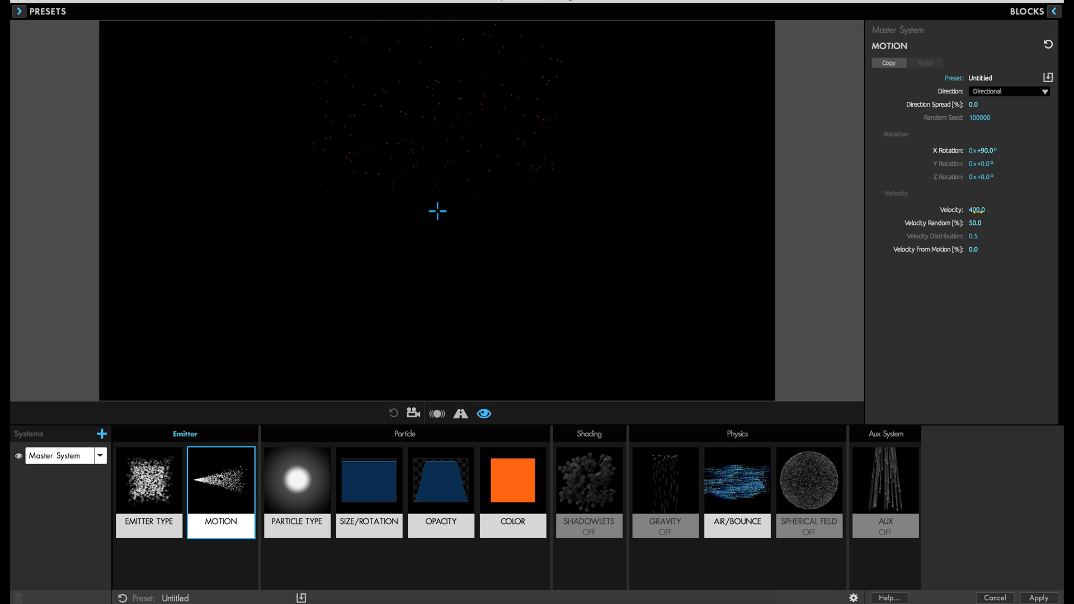
{"action": "left_click", "coordinate": [976, 211]}
{"action": "left_click", "coordinate": [976, 211]}
{"action": "type", "text": "10"}
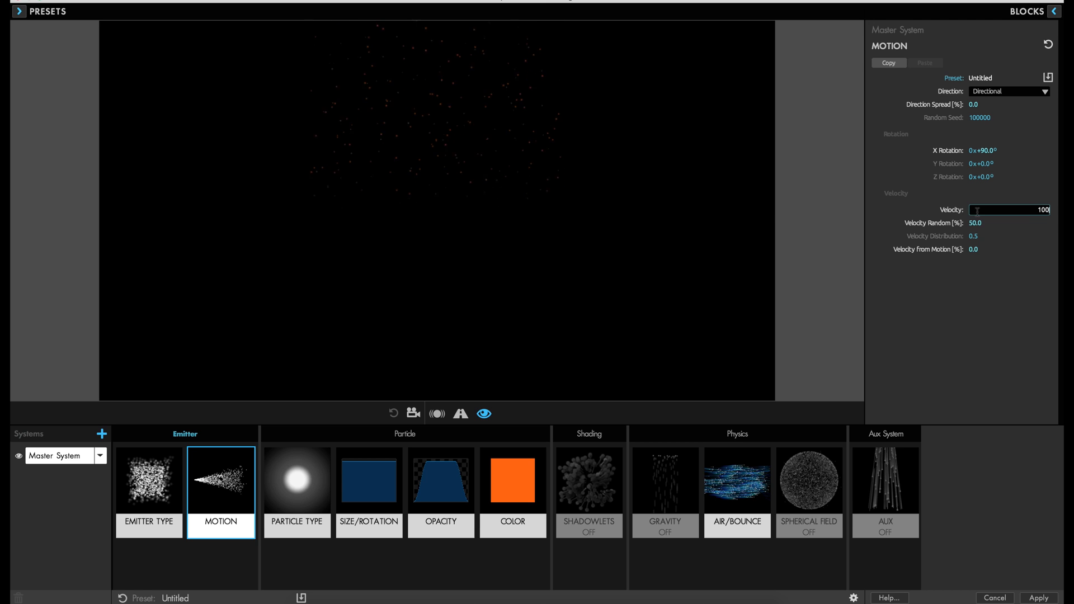
{"action": "type", "text": "0"}
{"action": "key", "text": "Return"}
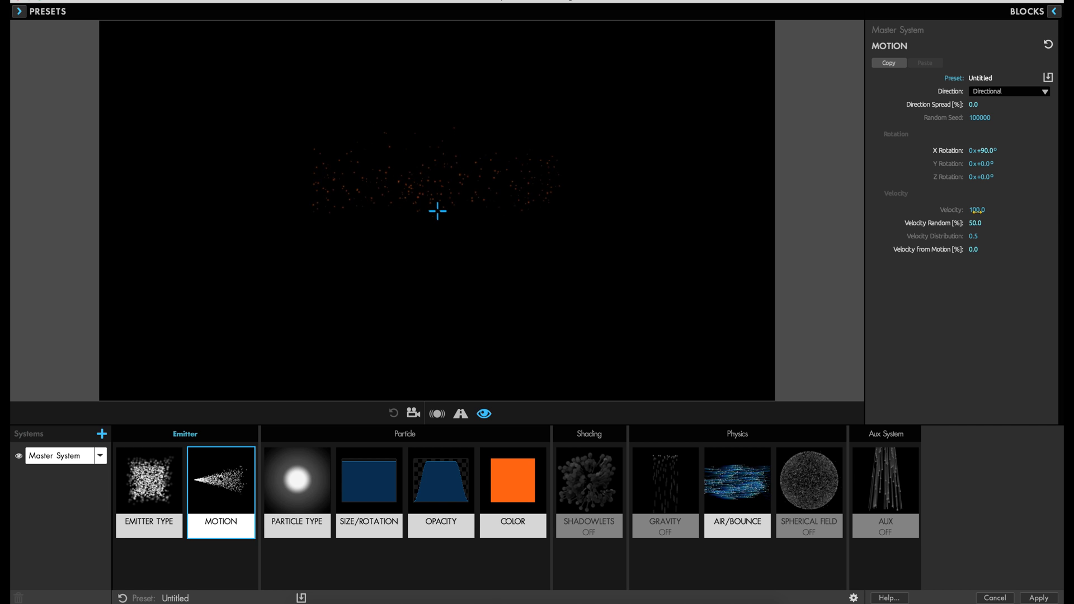
- Set the particle Life to 7 seconds and apply the Designer settings to the layer
{"action": "left_click", "coordinate": [324, 488]}
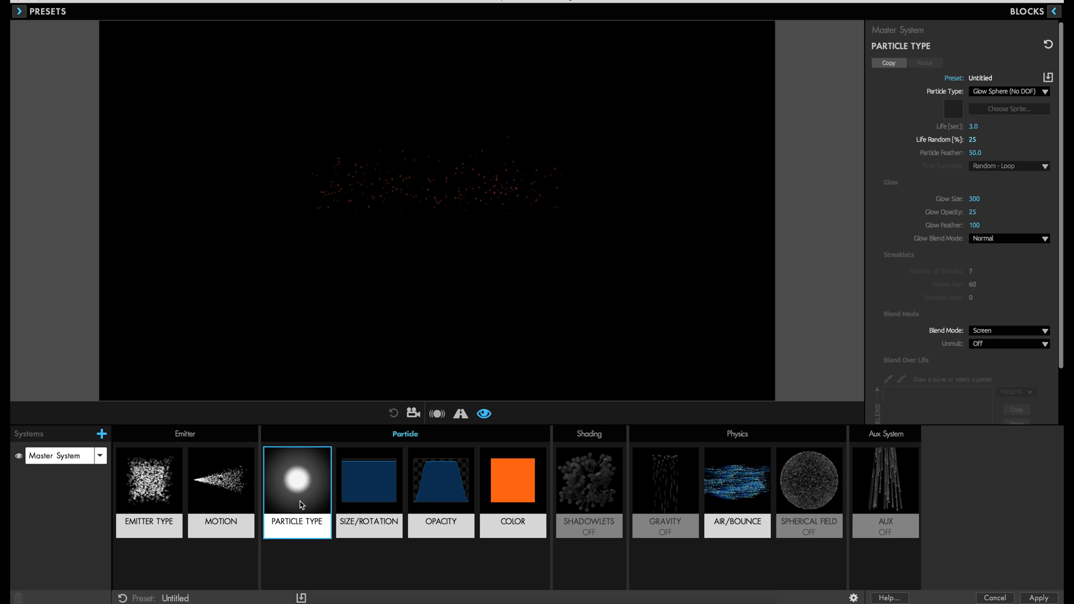
{"action": "left_click", "coordinate": [976, 126]}
{"action": "type", "text": "7"}
{"action": "key", "text": "Return"}
{"action": "left_click", "coordinate": [1043, 598]}
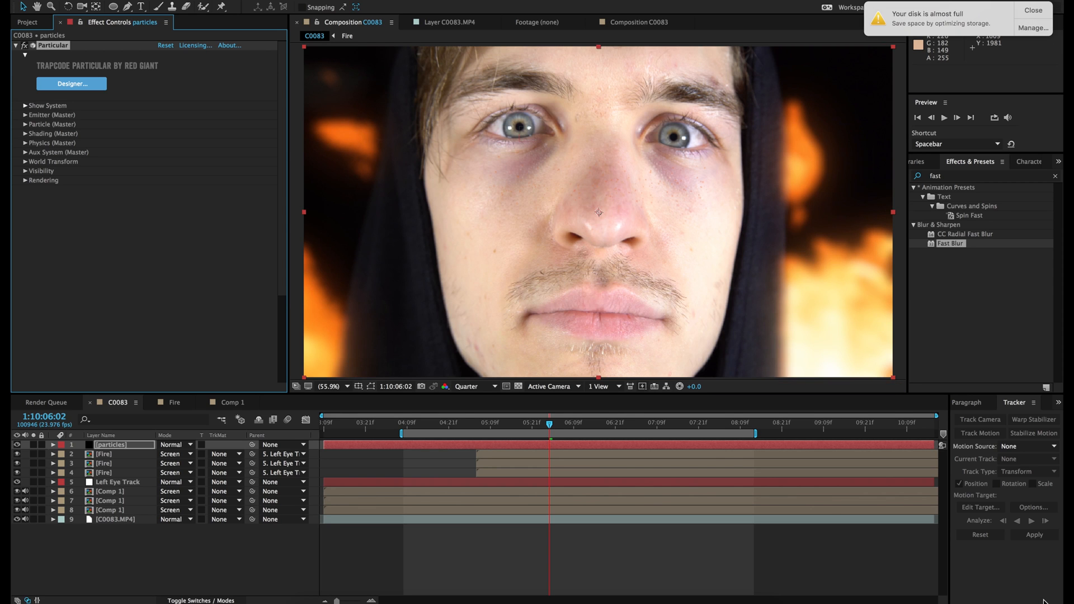
- Solo the particles layer and set the Particular emitter's Position to 1920, 1318, -4376
{"action": "left_click", "coordinate": [33, 444]}
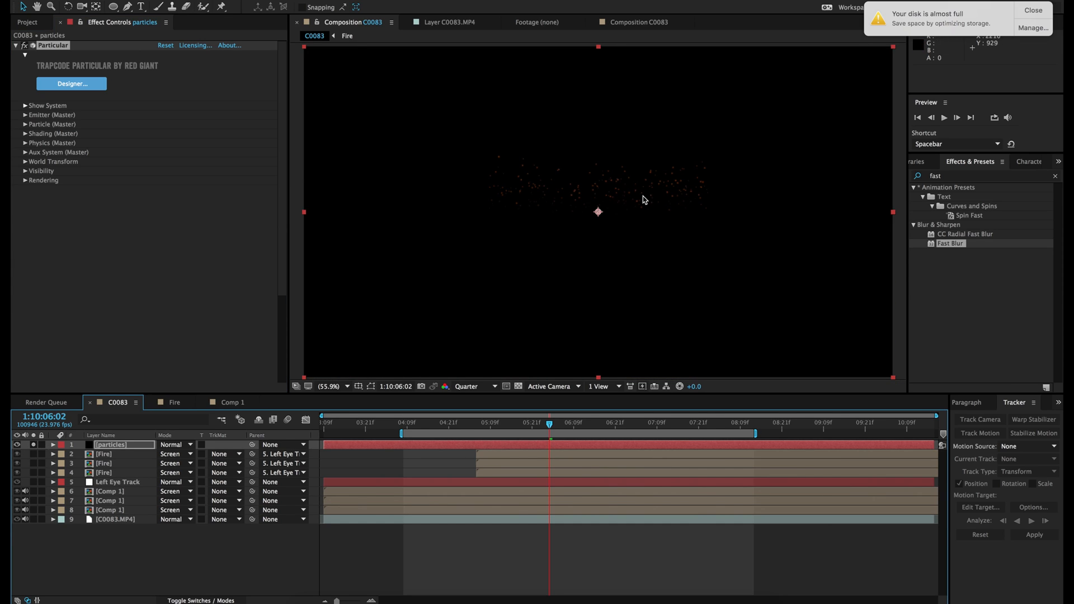
{"action": "left_click", "coordinate": [25, 115]}
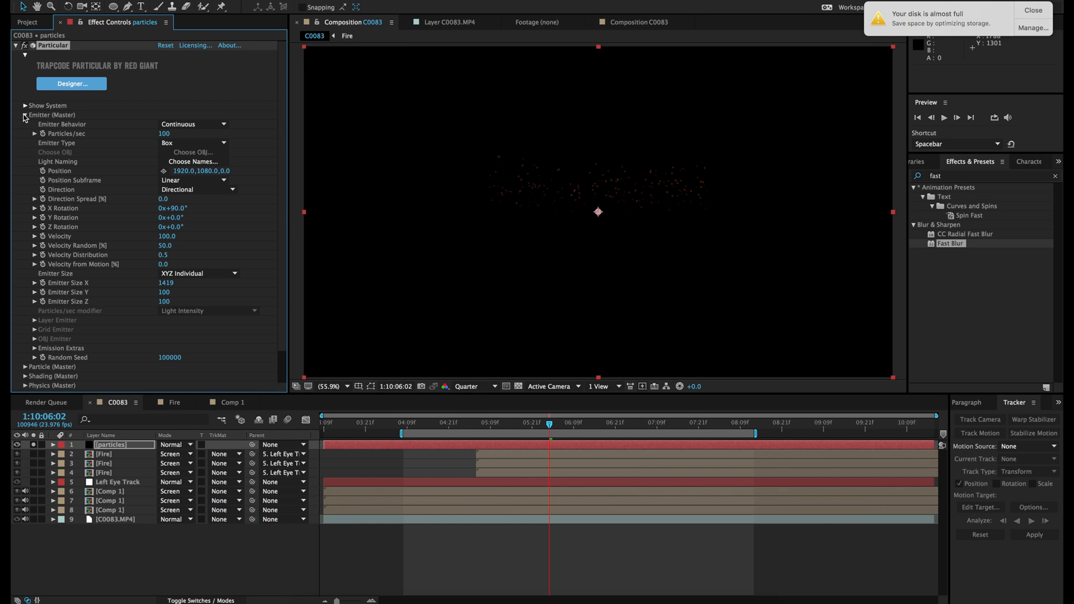
{"action": "left_click_drag", "start_coordinate": [227, 171], "coordinate": [13, 386]}
{"action": "left_click_drag", "start_coordinate": [239, 171], "coordinate": [27, 276]}
{"action": "left_click_drag", "start_coordinate": [12, 294], "coordinate": [13, 510]}
{"action": "left_click_drag", "start_coordinate": [241, 172], "coordinate": [13, 481]}
{"action": "left_click_drag", "start_coordinate": [239, 171], "coordinate": [52, 349]}
{"action": "left_click_drag", "start_coordinate": [124, 263], "coordinate": [176, 199]}
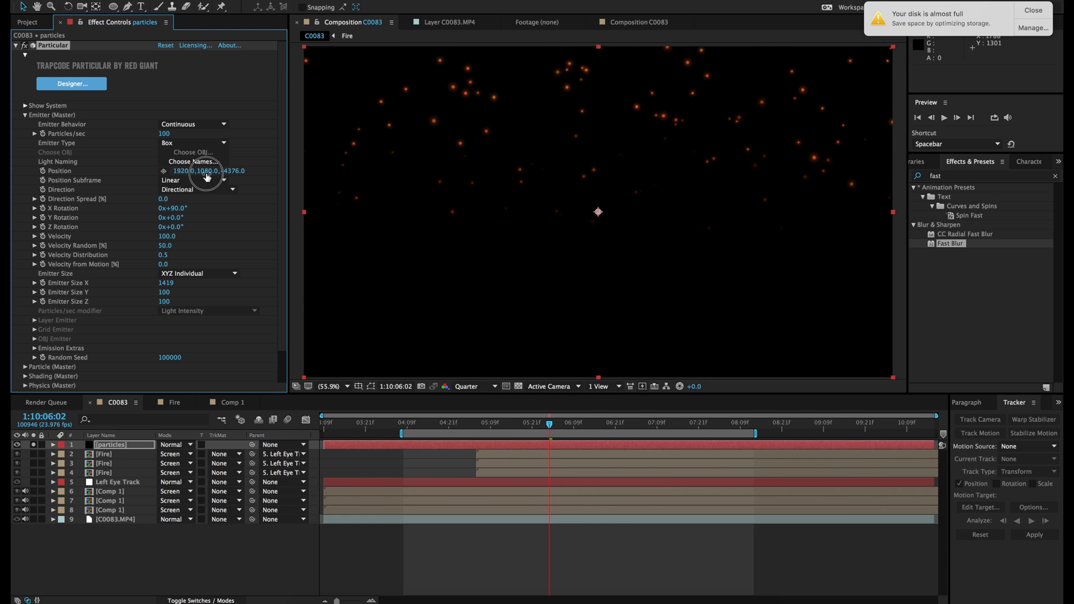
{"action": "left_click_drag", "start_coordinate": [242, 171], "coordinate": [366, 145]}
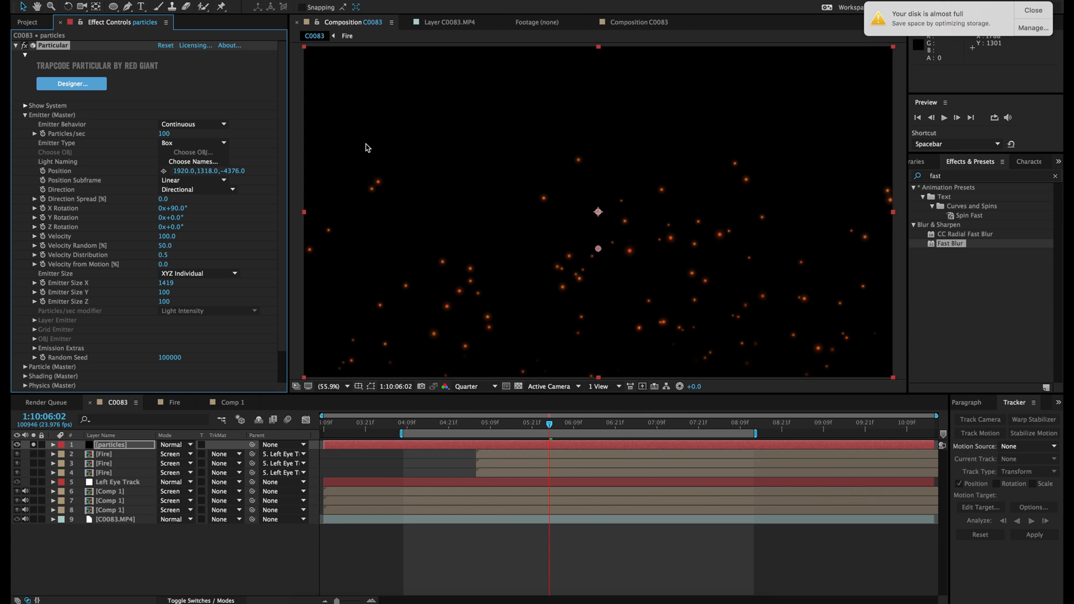
- Shift the particles layer to start at 1:09:59:08 and extend its out point past the end of the composition
{"action": "left_click_drag", "start_coordinate": [644, 449], "coordinate": [314, 455]}
{"action": "left_click_drag", "start_coordinate": [596, 446], "coordinate": [958, 445]}
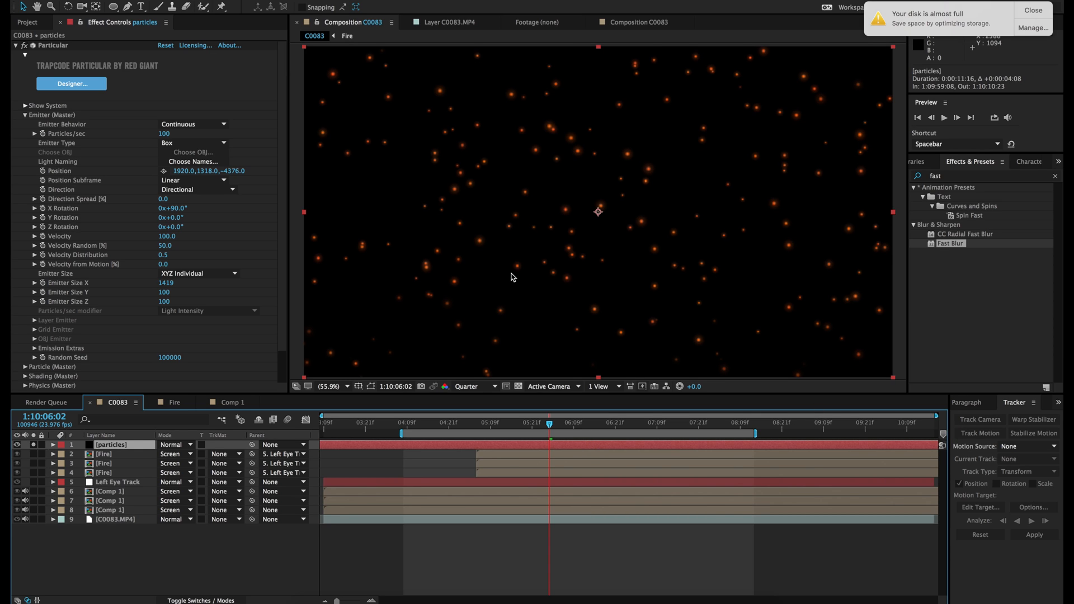
- Find Camera Lens Blur in the effects library and apply it to the particles layer
{"action": "left_click", "coordinate": [951, 178]}
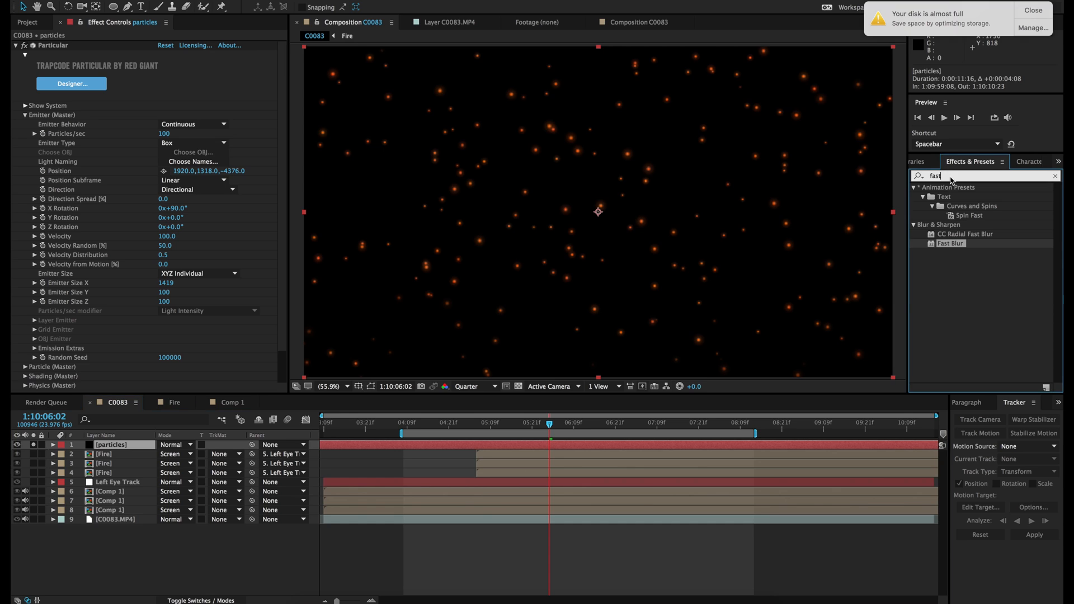
{"action": "type", "text": "lens"}
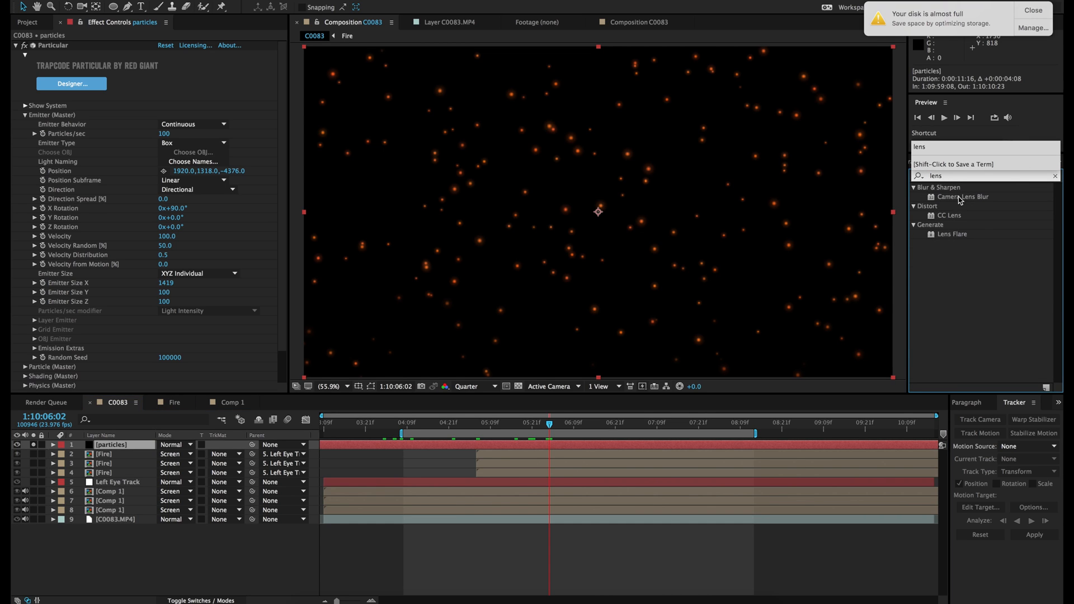
{"action": "left_click_drag", "start_coordinate": [960, 200], "coordinate": [580, 447]}
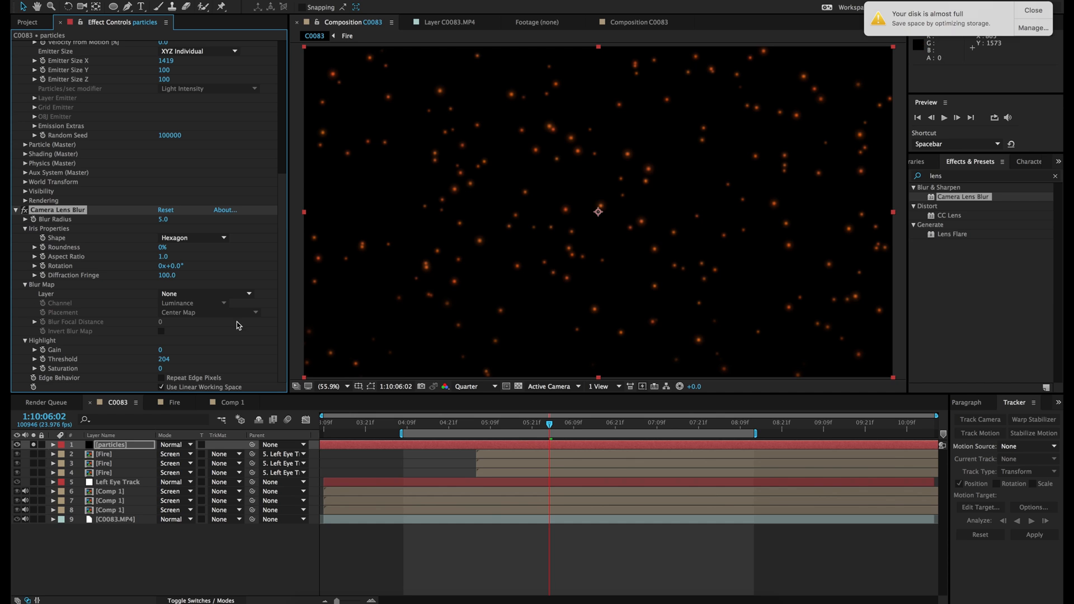
{"action": "scroll", "coordinate": [122, 267], "scroll_direction": "up", "scroll_amount": 3}
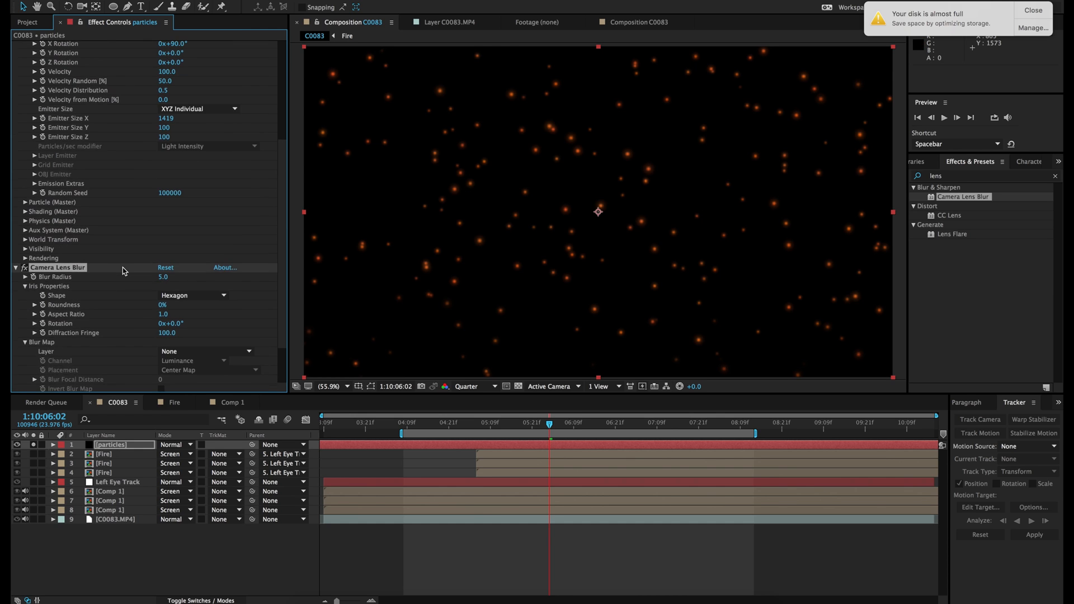
- Set the particles layer's blending mode to Screen and turn off its solo
{"action": "left_click", "coordinate": [173, 446]}
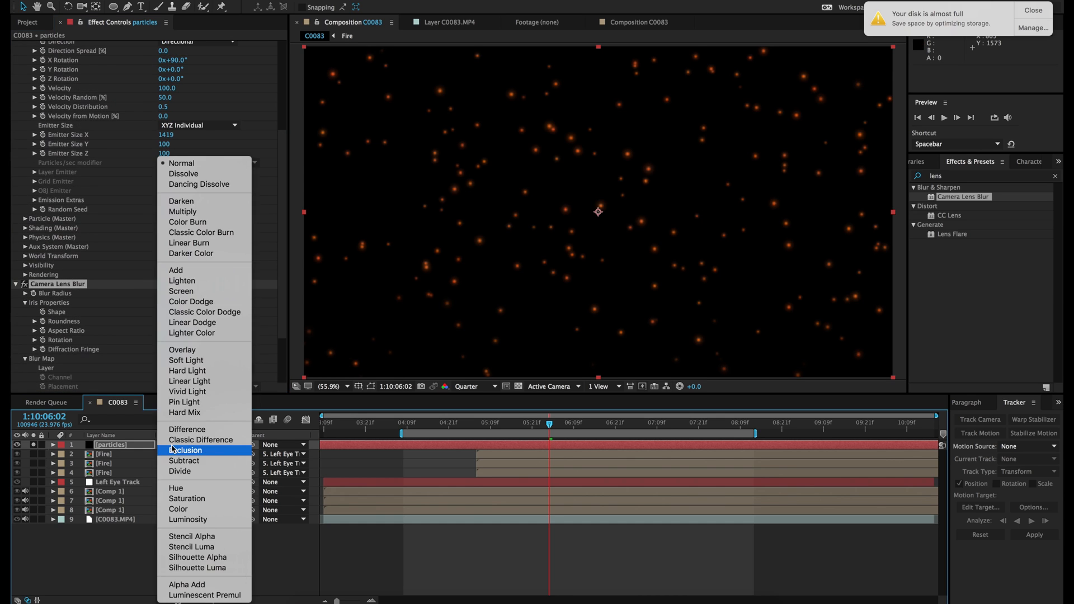
{"action": "left_click", "coordinate": [185, 291]}
{"action": "left_click", "coordinate": [33, 445]}
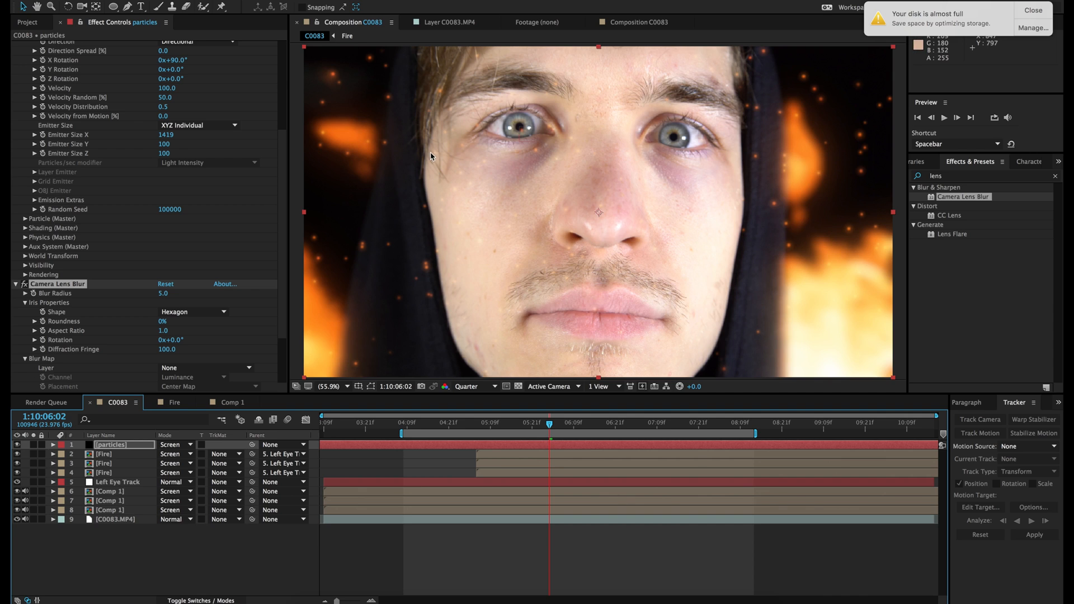
- Set the Particular emitter's Particles/sec to 40 on the particles layer
{"action": "scroll", "coordinate": [178, 236], "scroll_direction": "up", "scroll_amount": 5}
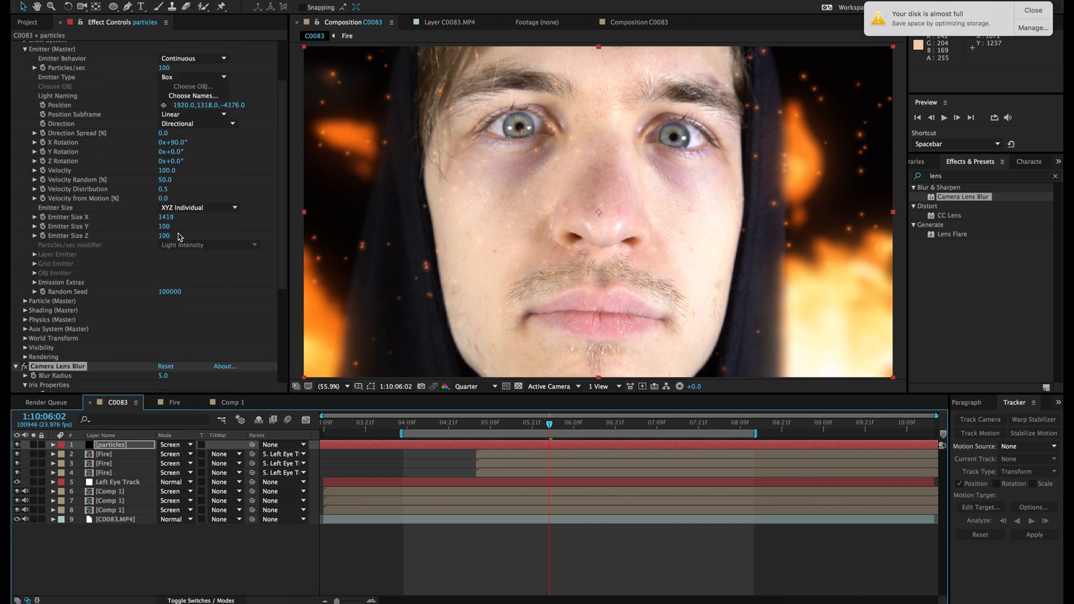
{"action": "left_click", "coordinate": [167, 141]}
{"action": "left_click", "coordinate": [164, 134]}
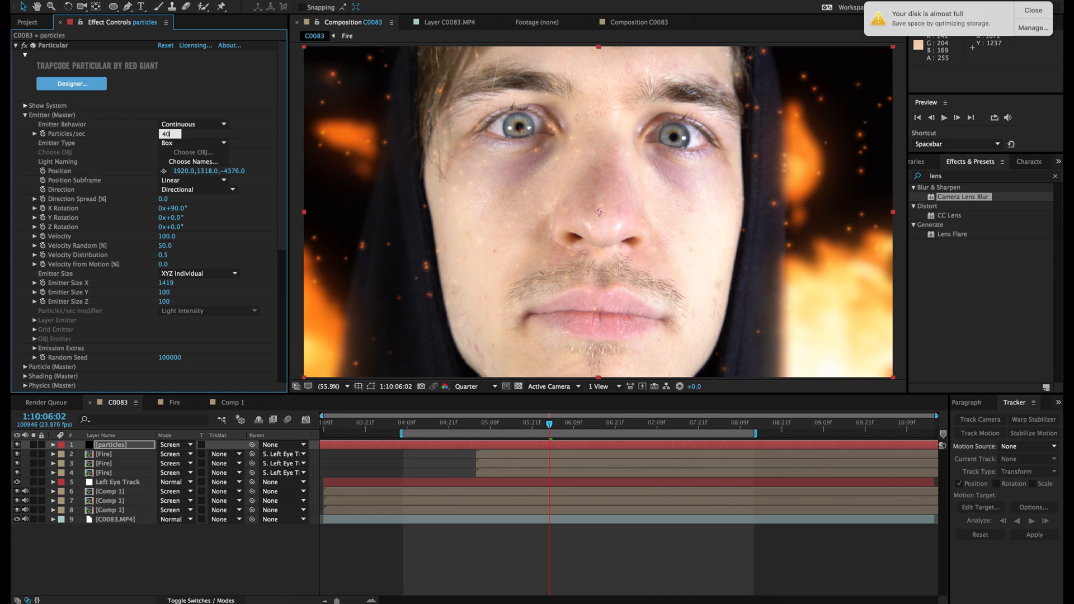
{"action": "key", "text": "Return"}
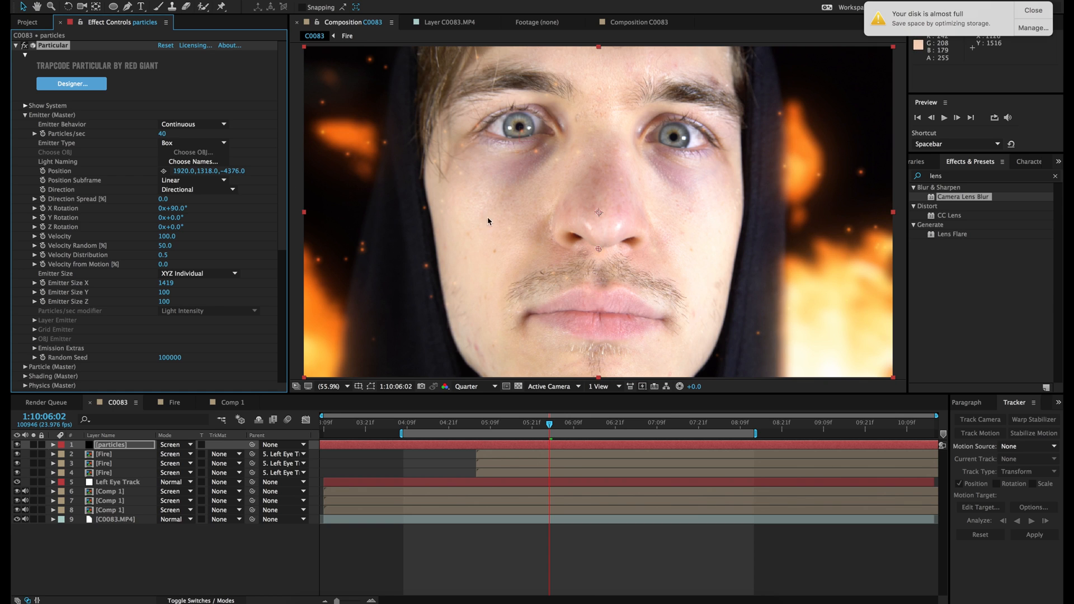
- Create a new solid layer named Big Particles above the particles layer and save the project
{"action": "left_click", "coordinate": [223, 1]}
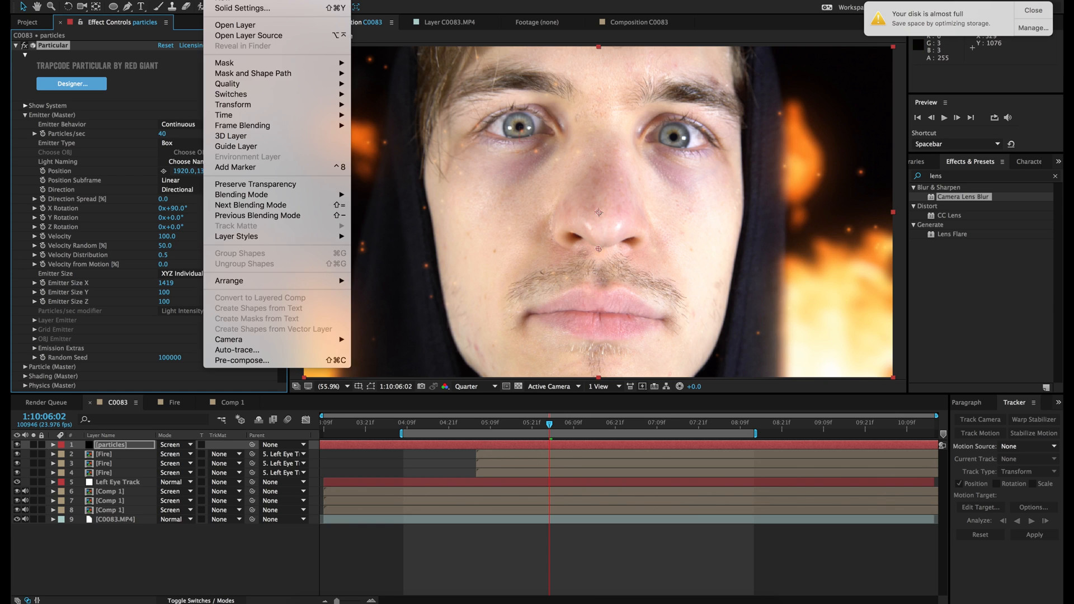
{"action": "mouse_move", "coordinate": [223, 1]}
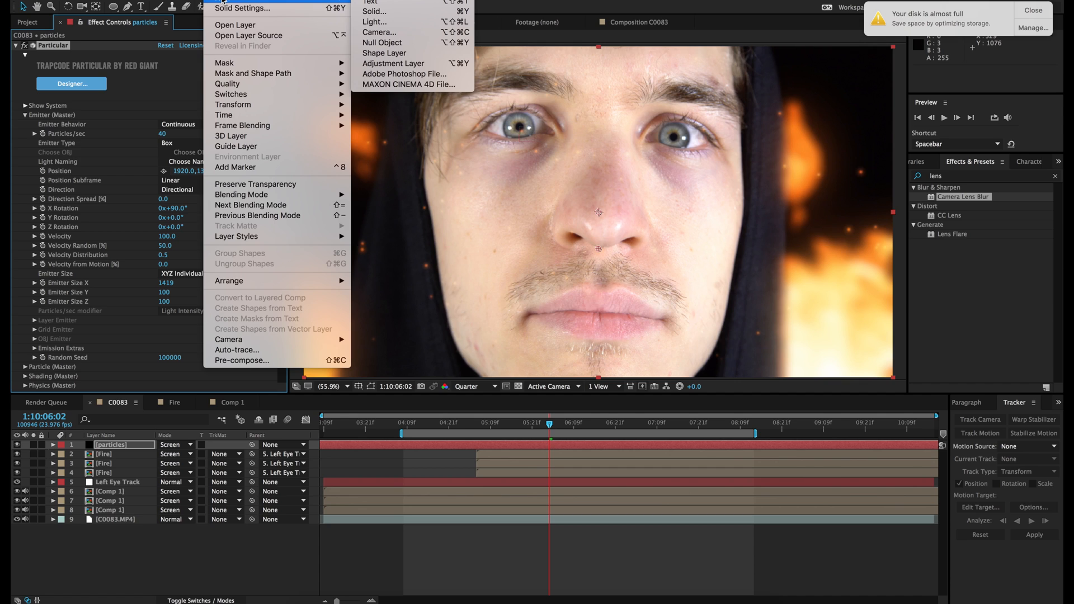
{"action": "left_click", "coordinate": [382, 12]}
{"action": "type", "text": "Big"}
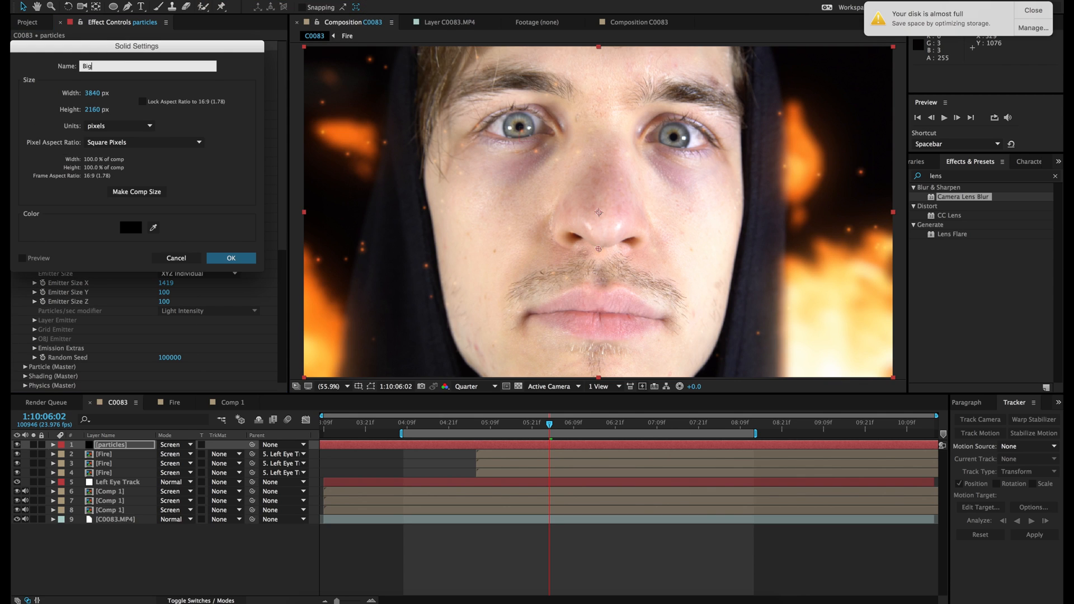
{"action": "type", "text": " Particles"}
{"action": "key", "text": "Return"}
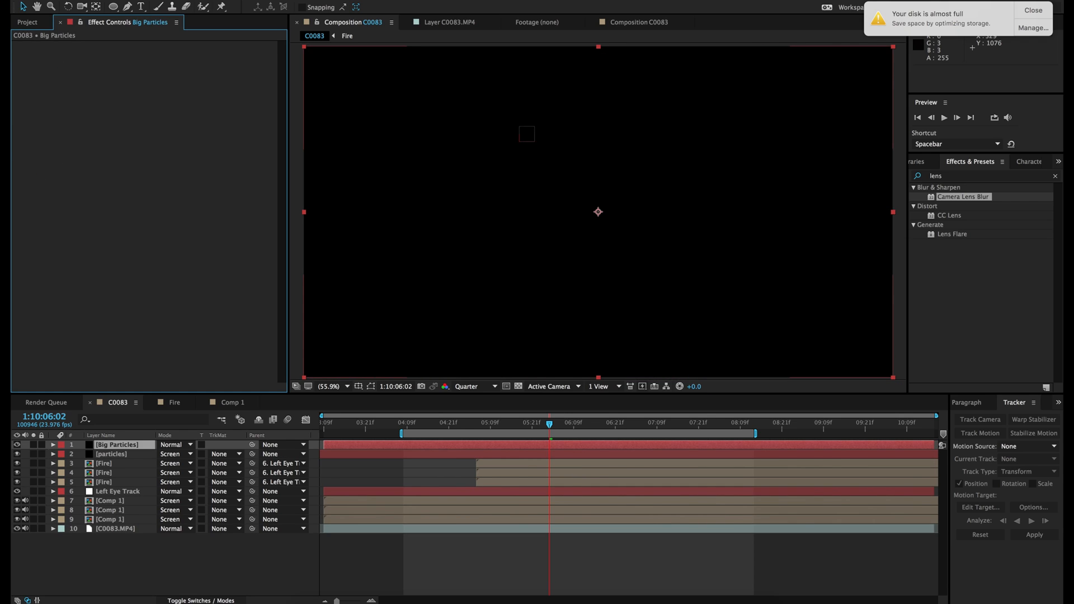
{"action": "key", "text": "super+s"}
- Apply the RG Trapcode Form effect to the Big Particles layer and dismiss the disk space notification
{"action": "left_click", "coordinate": [247, 0]}
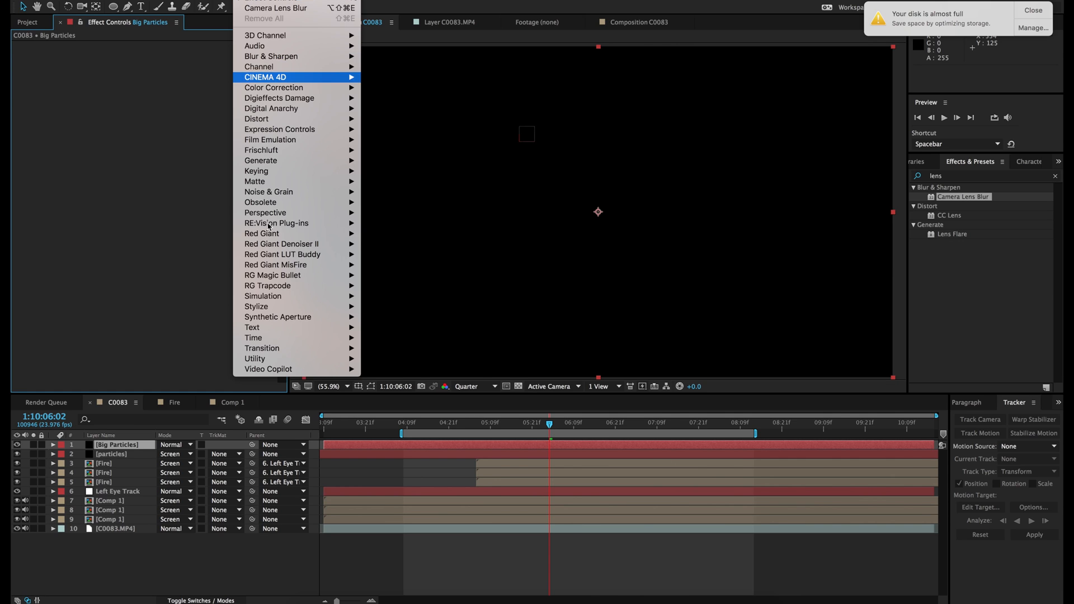
{"action": "mouse_move", "coordinate": [274, 289]}
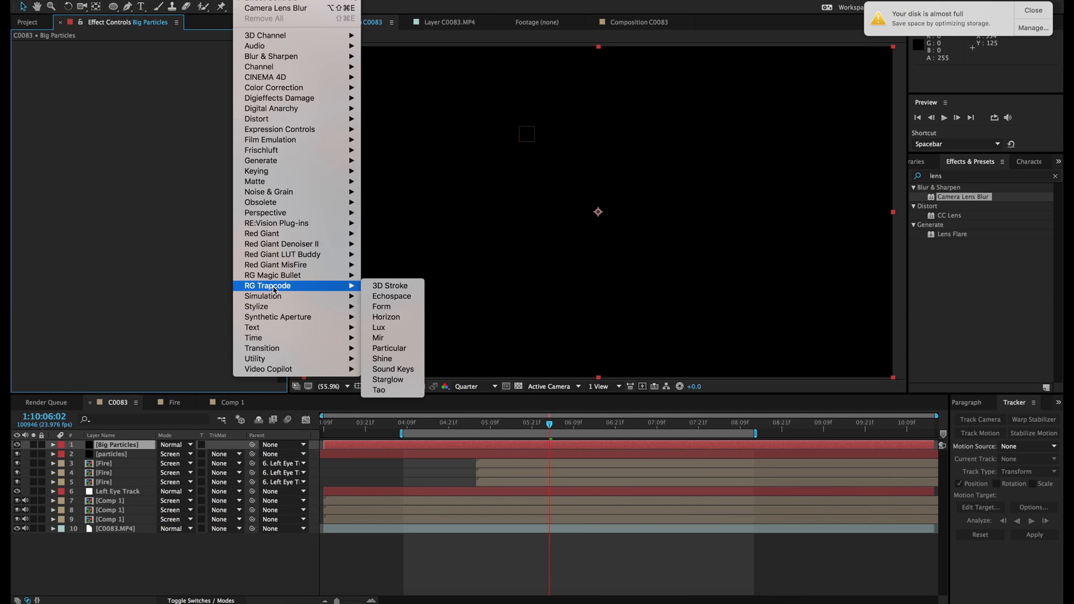
{"action": "left_click", "coordinate": [390, 309]}
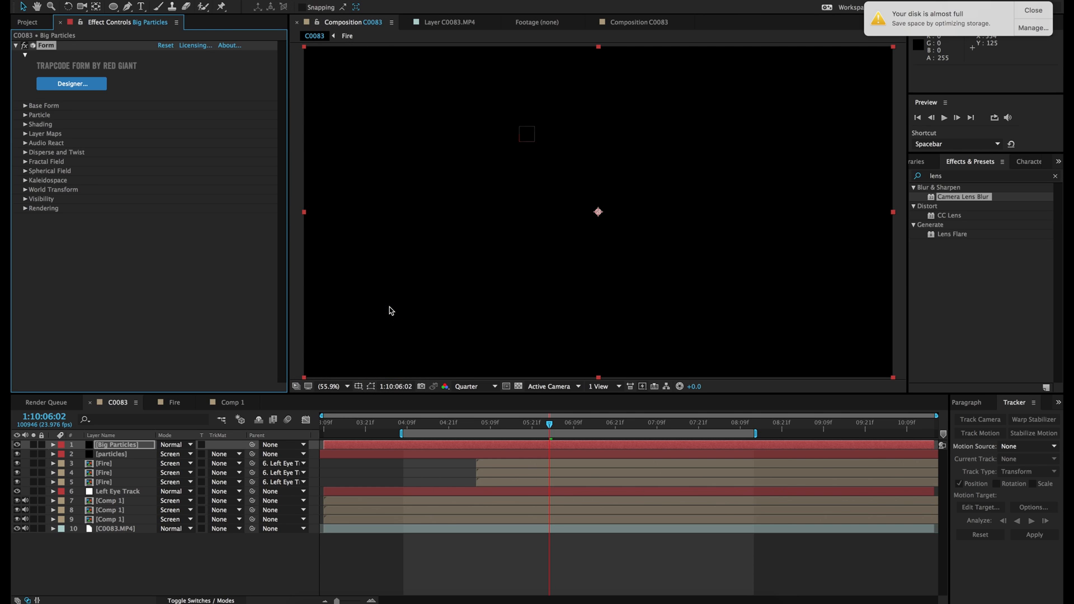
{"action": "left_click", "coordinate": [1034, 11]}
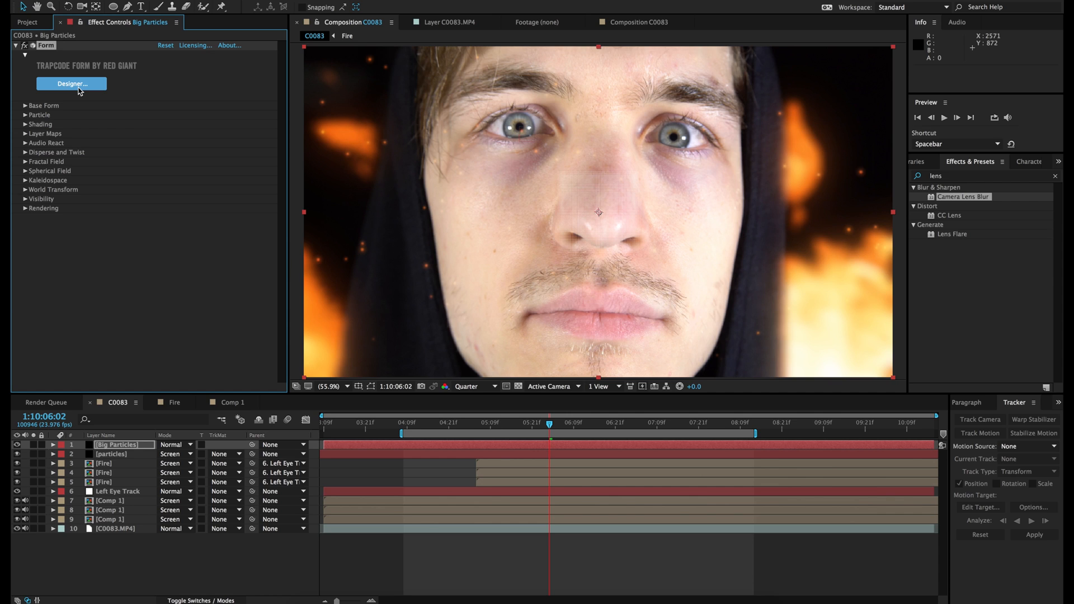
- Load the Deep Orange Bokeh preset from the Bokeh group in Form's Designer and apply it to the effect
{"action": "left_click", "coordinate": [72, 84]}
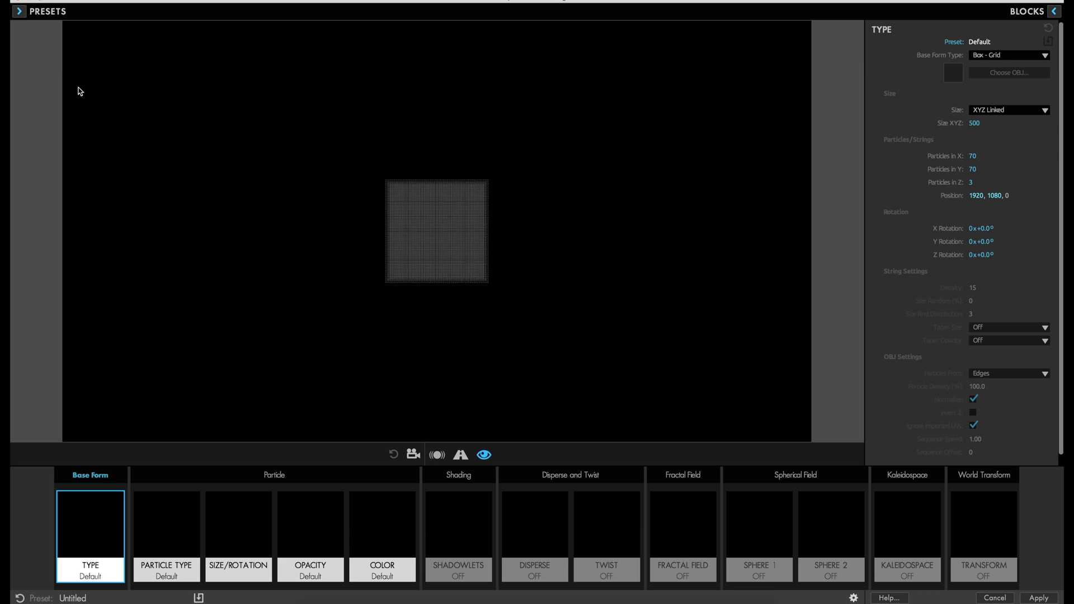
{"action": "left_click", "coordinate": [19, 11]}
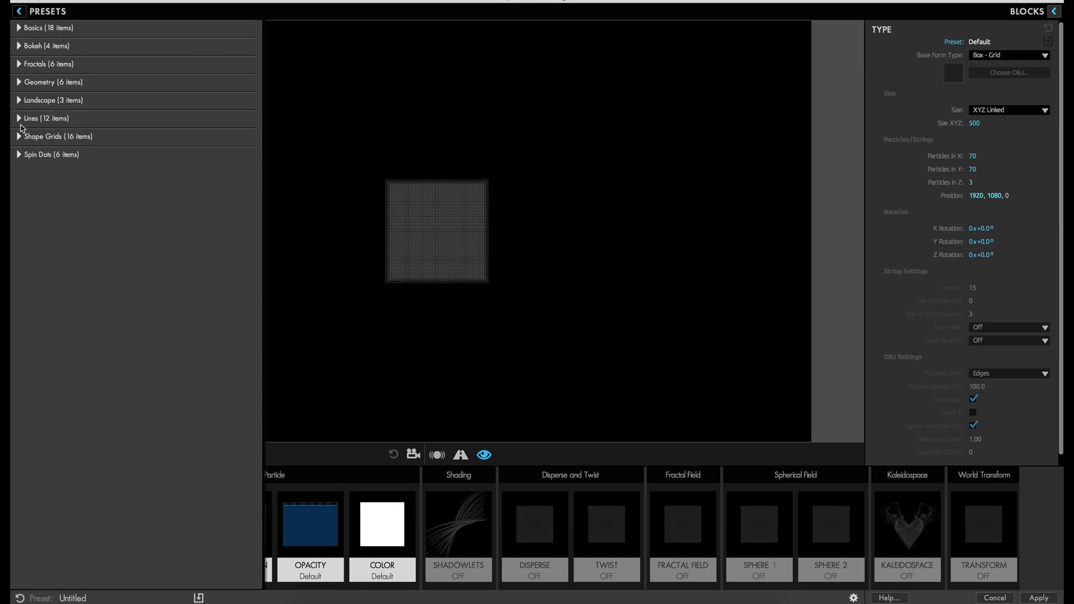
{"action": "left_click", "coordinate": [19, 47]}
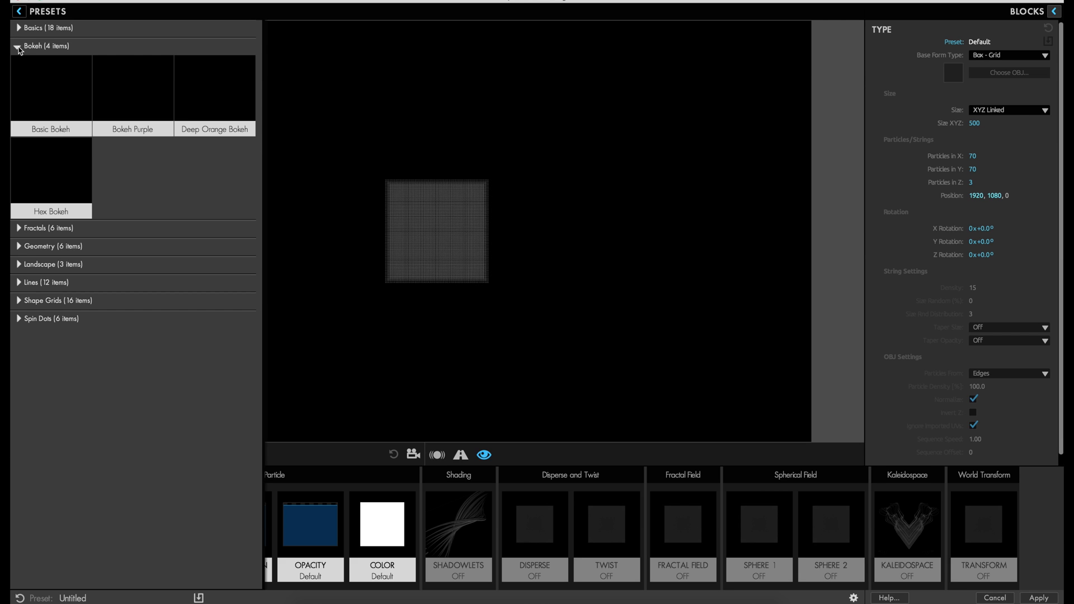
{"action": "left_click", "coordinate": [210, 101]}
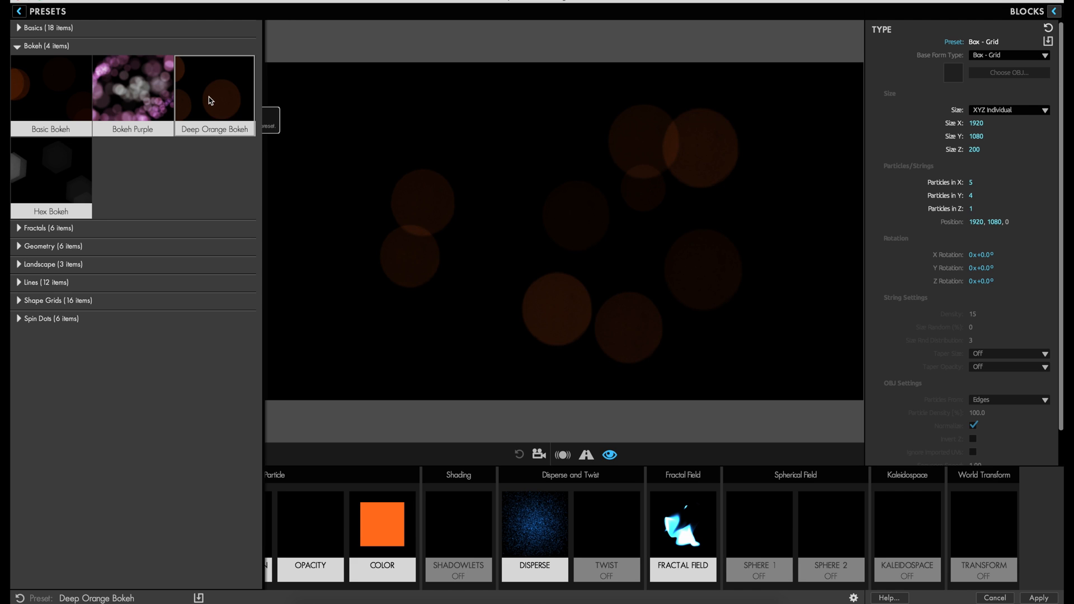
{"action": "left_click", "coordinate": [1037, 598]}
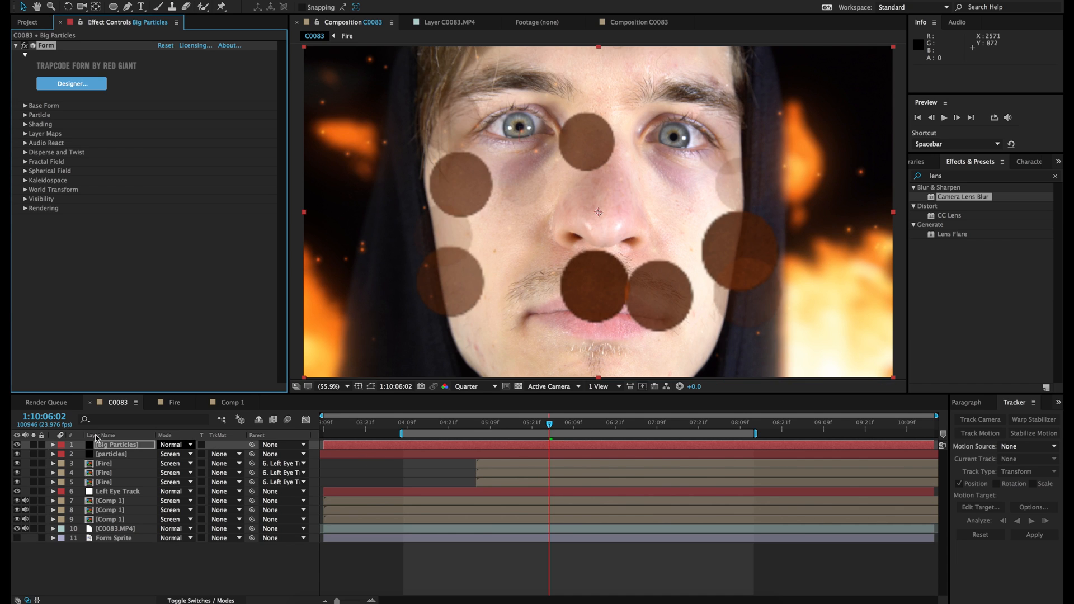
- Solo the Big Particles layer and set its blending mode to Screen
{"action": "left_click", "coordinate": [33, 444]}
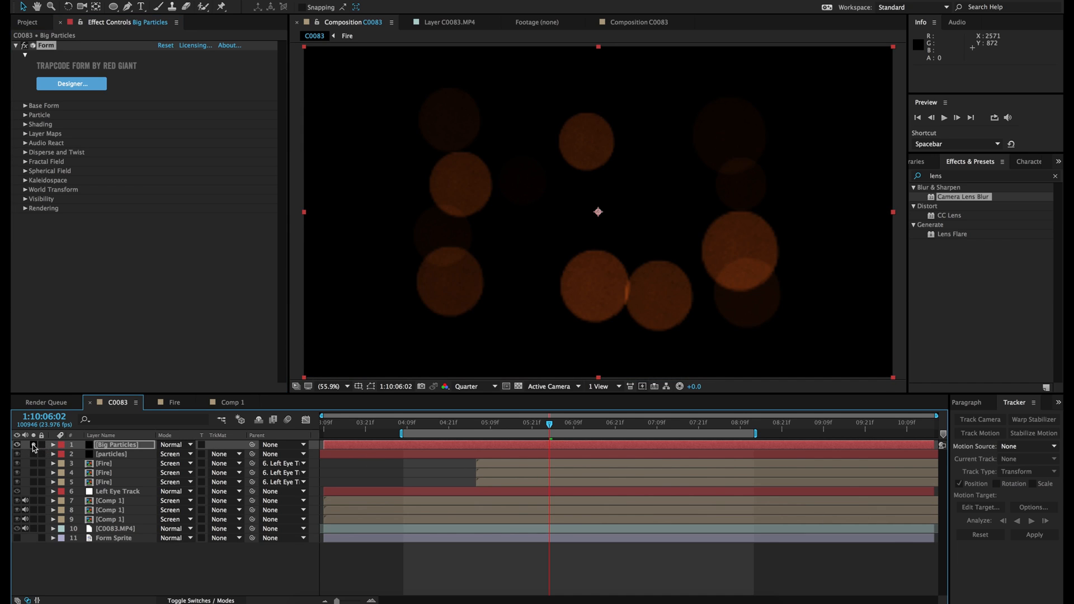
{"action": "left_click", "coordinate": [188, 445]}
{"action": "left_click", "coordinate": [187, 292]}
- Set Form's Base Form Size X to 7760 and Size Y to 2240, and preview the full composite at 1:10:06:13
{"action": "left_click", "coordinate": [25, 106]}
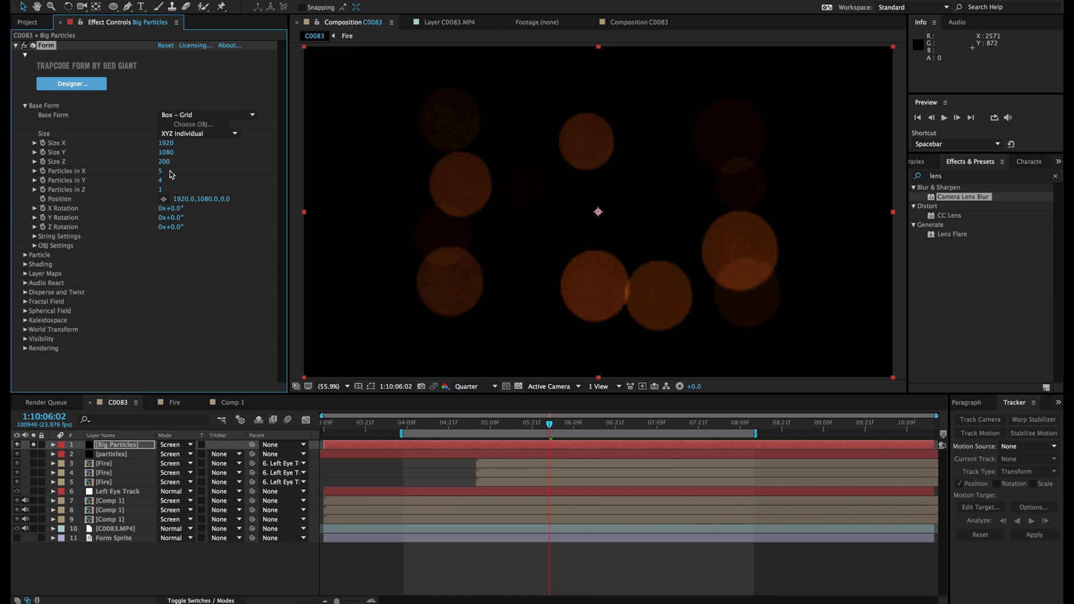
{"action": "left_click_drag", "start_coordinate": [167, 143], "coordinate": [470, 149]}
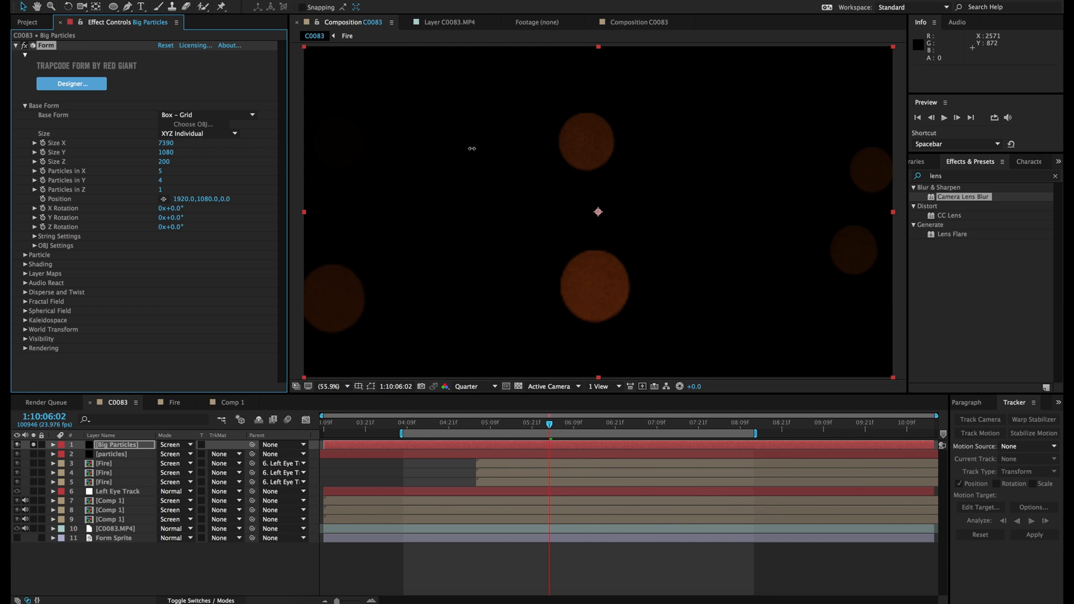
{"action": "left_click_drag", "start_coordinate": [176, 145], "coordinate": [230, 153]}
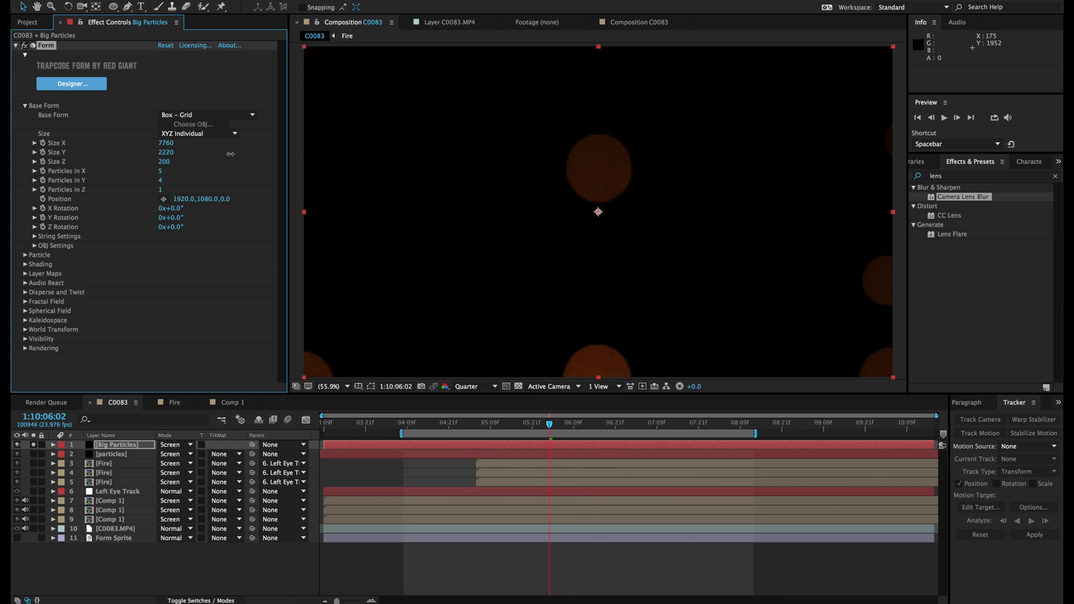
{"action": "left_click", "coordinate": [33, 445]}
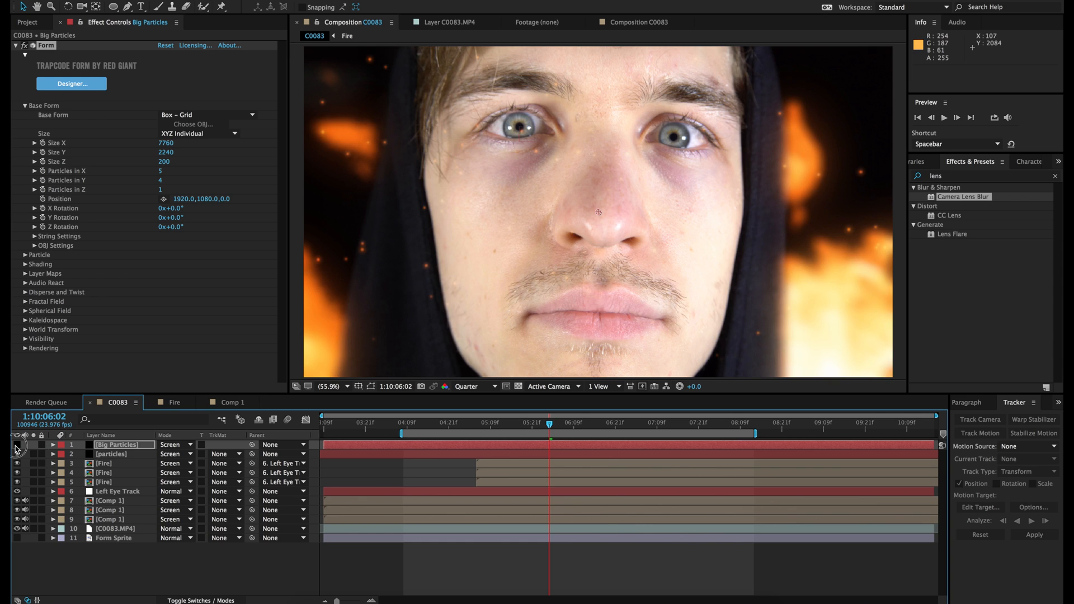
{"action": "left_click", "coordinate": [587, 427]}
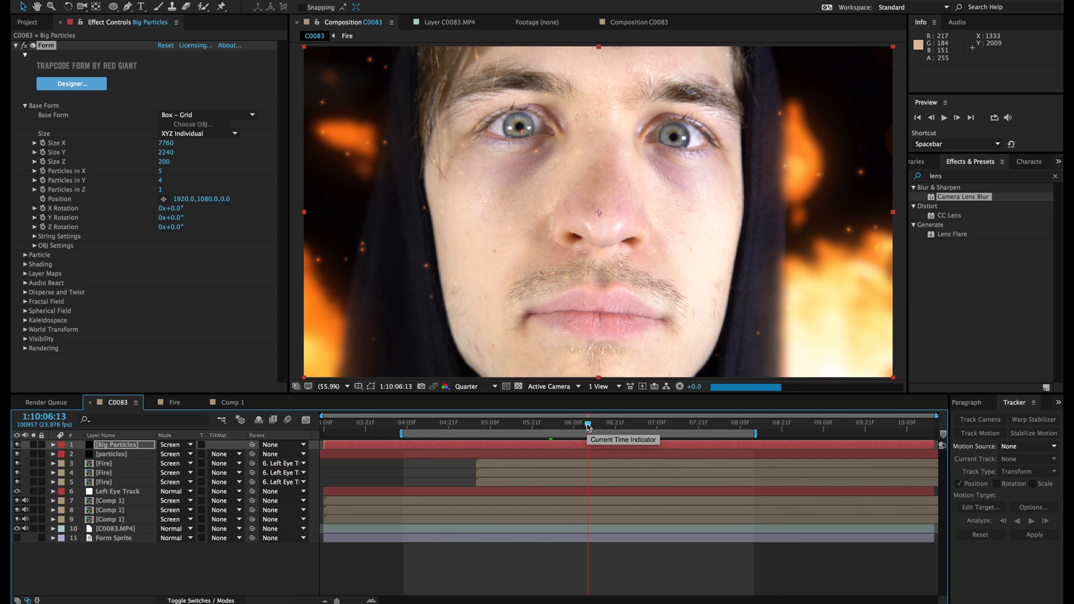
- Apply Camera Lens Blur to the Big Particles layer with a Blur Radius of 20 and check it against the full composite
{"action": "left_click", "coordinate": [33, 445]}
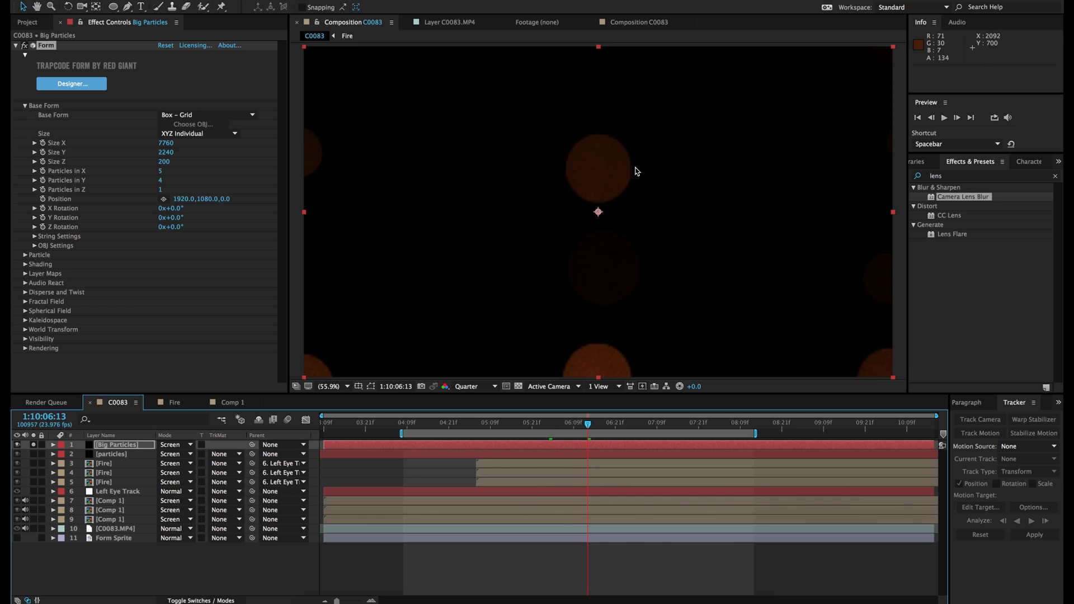
{"action": "left_click_drag", "start_coordinate": [960, 203], "coordinate": [568, 447]}
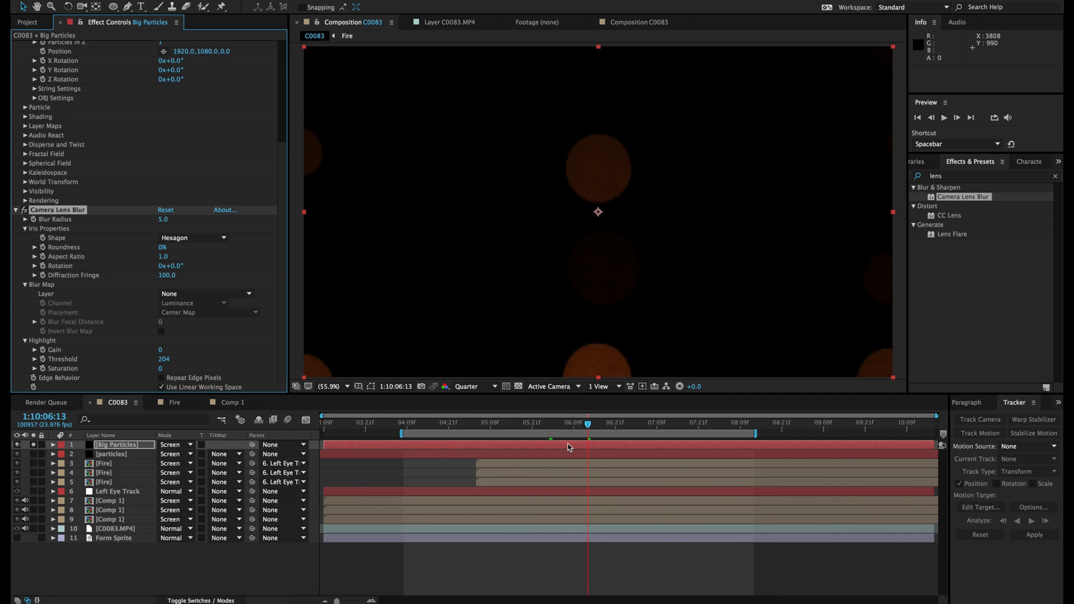
{"action": "left_click", "coordinate": [164, 221]}
{"action": "key", "text": "Return"}
{"action": "left_click", "coordinate": [34, 447]}
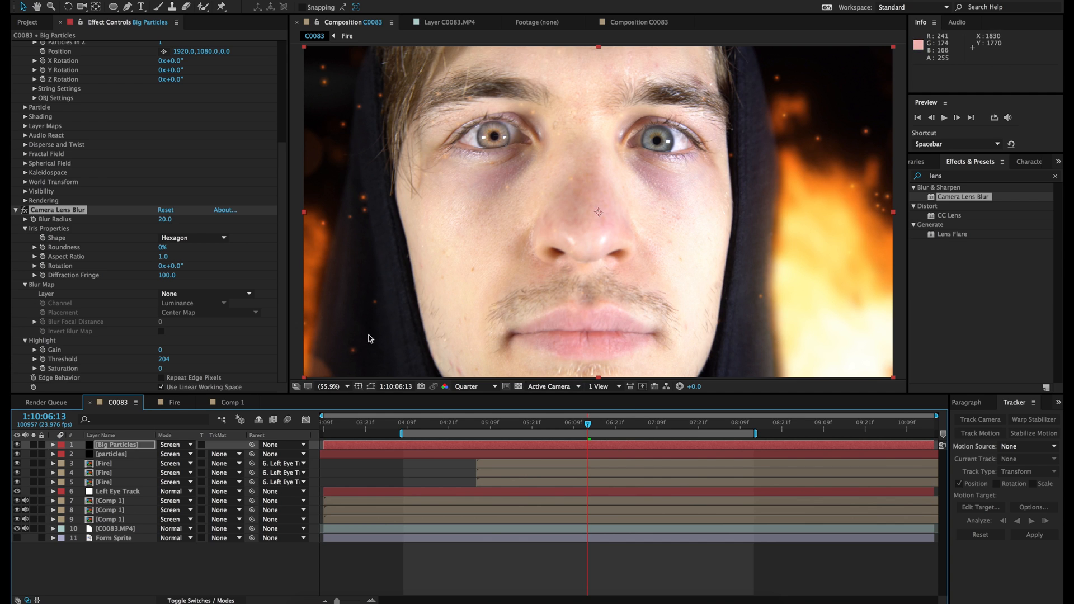
{"action": "key", "text": "comma"}
{"action": "key", "text": "period"}
{"action": "key", "text": "comma"}
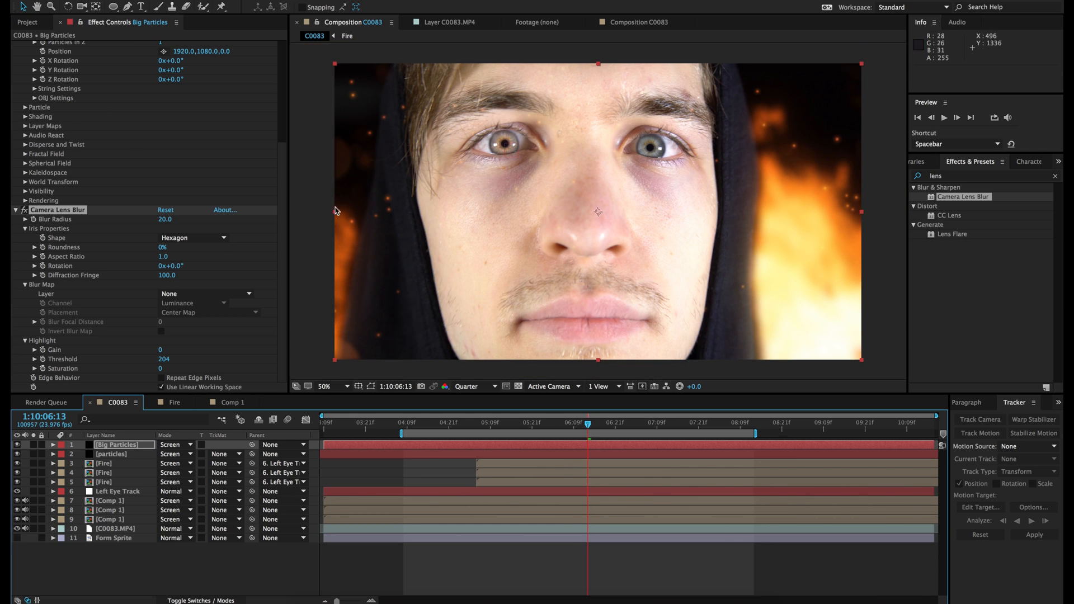
- Search Finder for "cropping", import Anamorphic_Croppings.png into the project and place it as the top layer of the C0083 composition
{"action": "left_click", "coordinate": [28, 22]}
{"action": "left_click", "coordinate": [81, 287]}
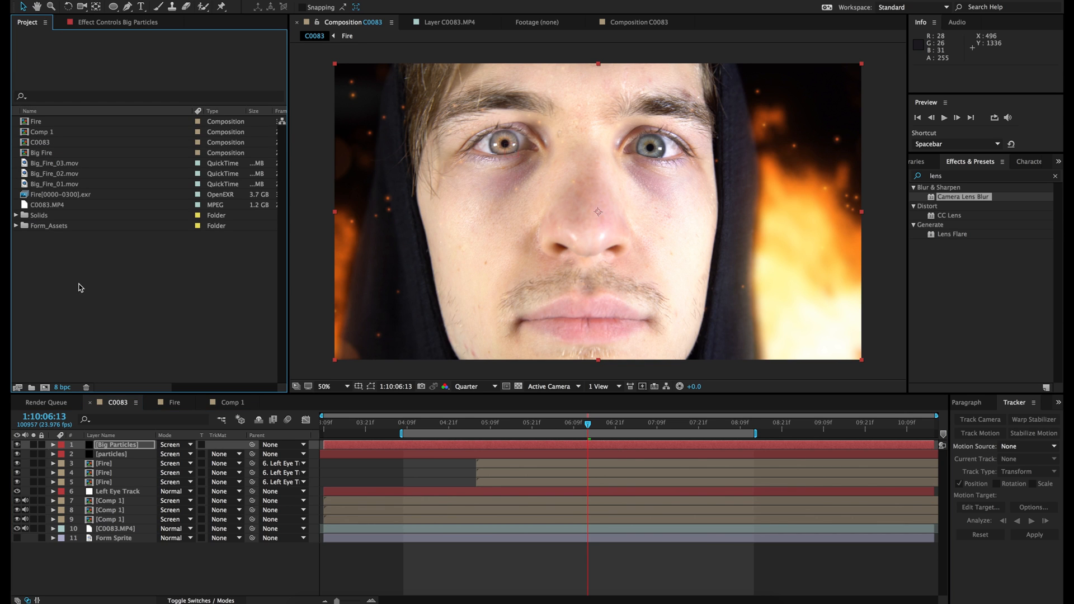
{"action": "left_click", "coordinate": [311, 599]}
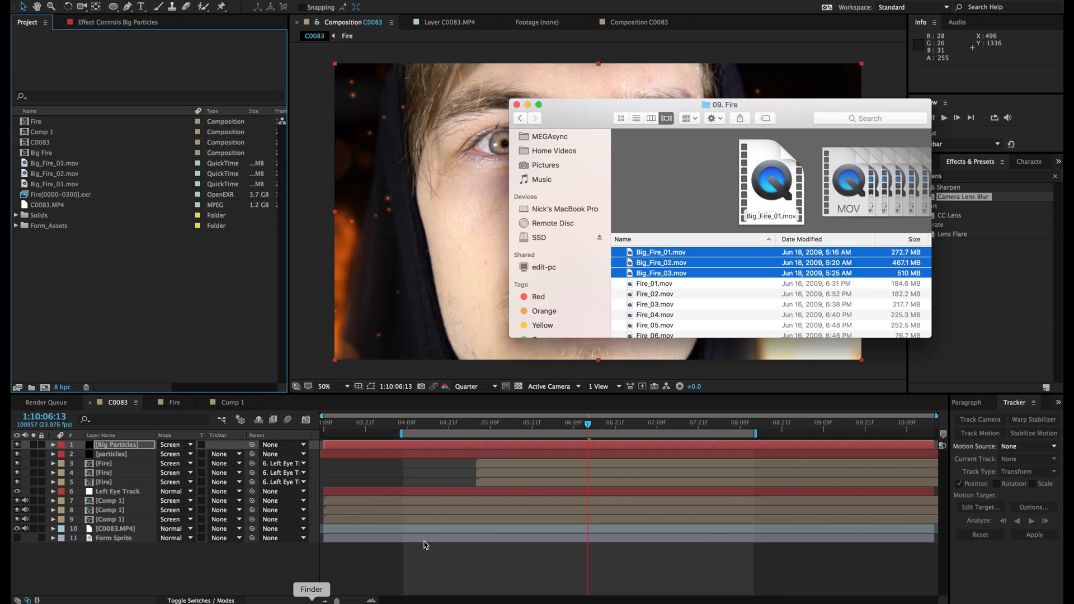
{"action": "left_click", "coordinate": [867, 118]}
{"action": "type", "text": "cropping"}
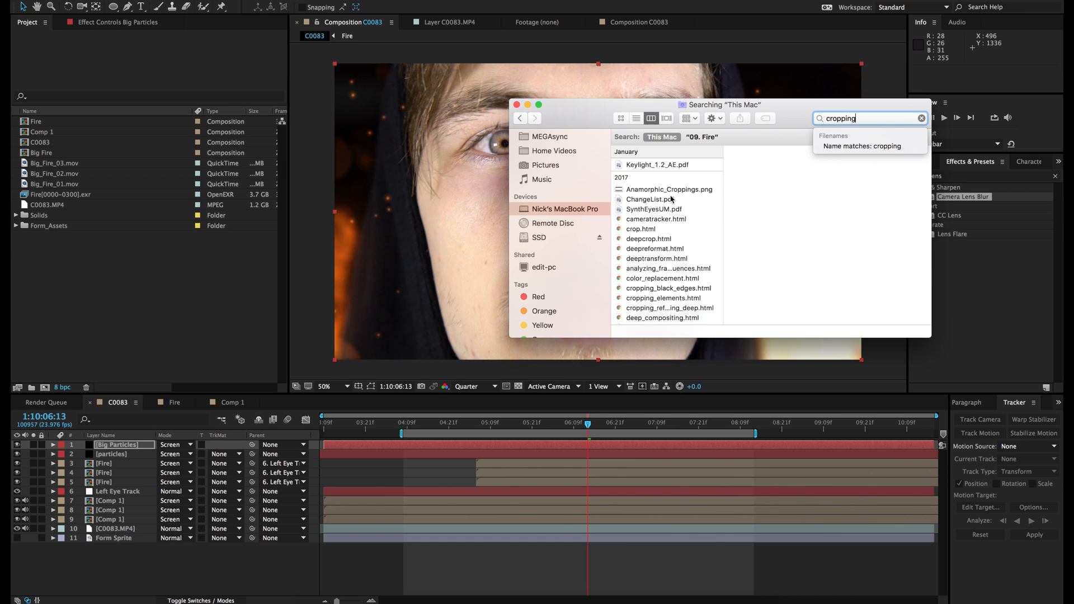
{"action": "left_click_drag", "start_coordinate": [682, 192], "coordinate": [103, 270]}
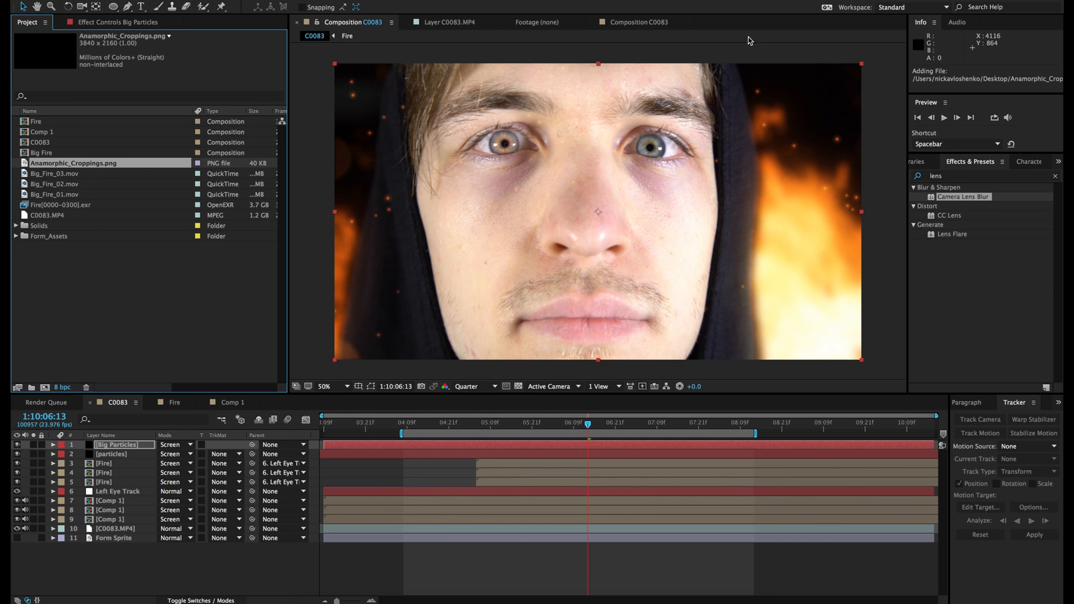
{"action": "left_click_drag", "start_coordinate": [71, 173], "coordinate": [123, 446]}
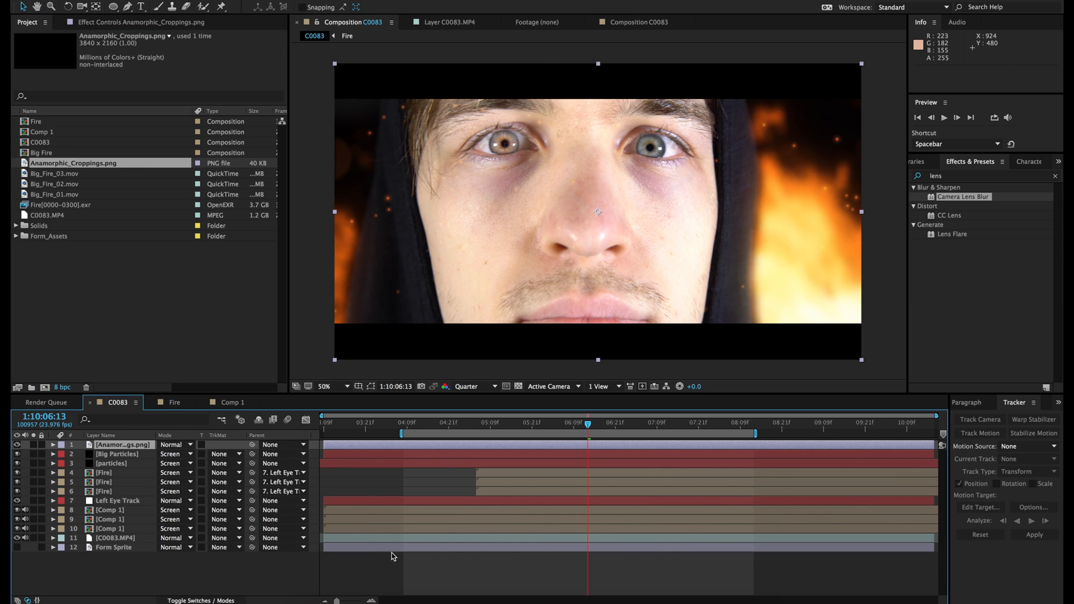
{"action": "left_click", "coordinate": [417, 573]}
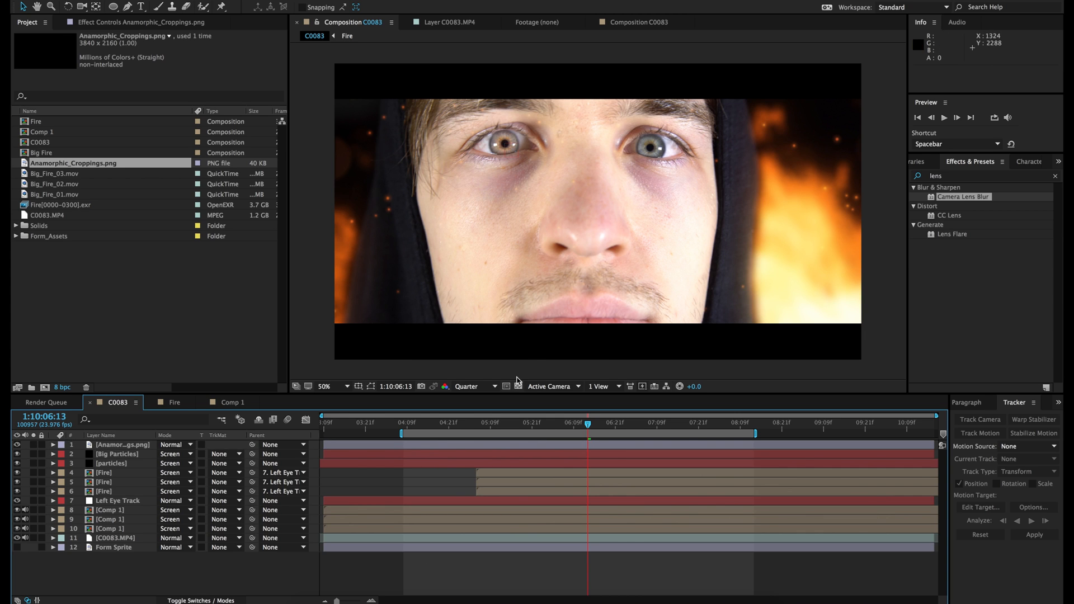
- Create a new comp-size solid named flare at the top of the layer stack
{"action": "left_click", "coordinate": [215, 2]}
{"action": "mouse_move", "coordinate": [235, 1]}
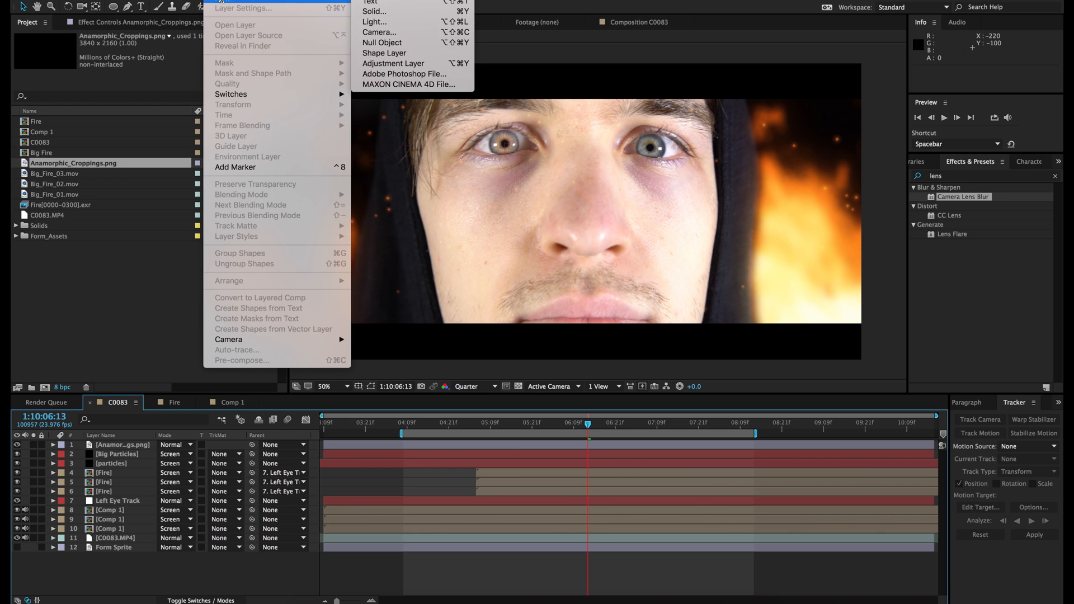
{"action": "left_click", "coordinate": [385, 11]}
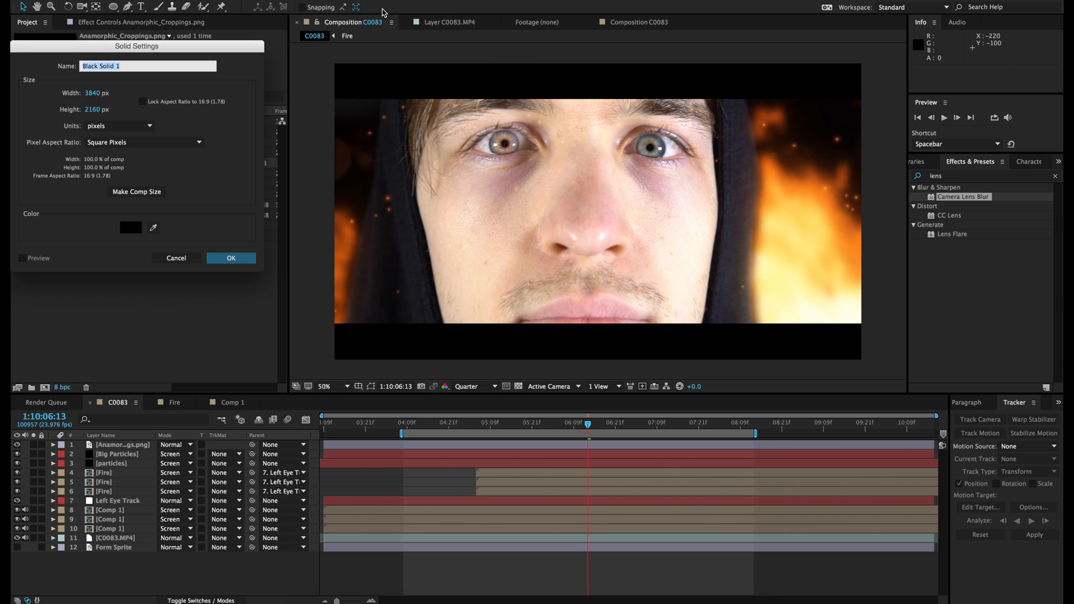
{"action": "type", "text": "flare"}
{"action": "key", "text": "Return"}
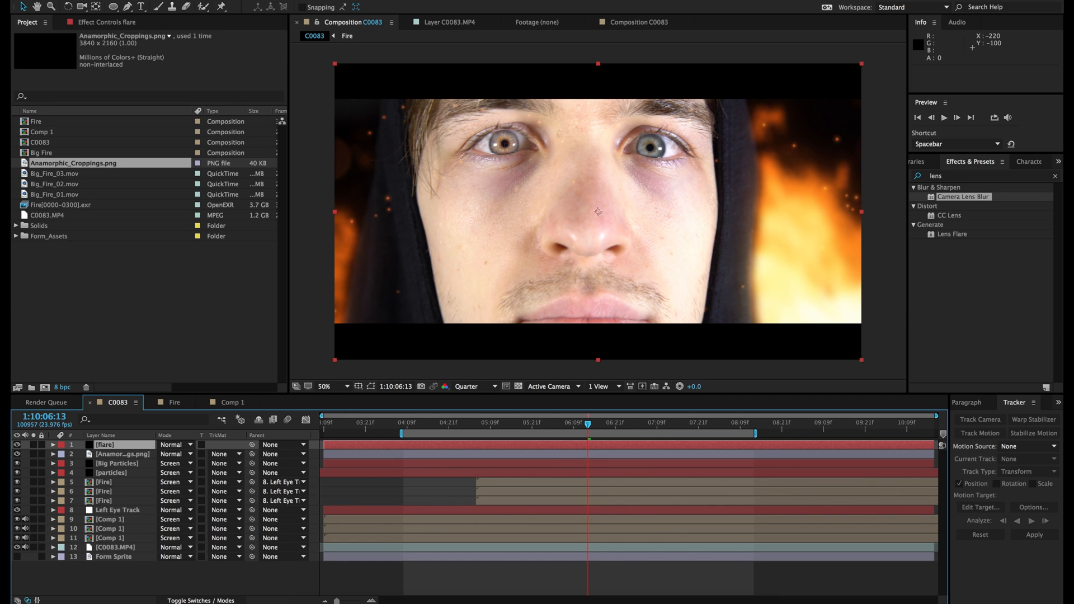
- Save the project, move the flare layer below the Anamorphic_Croppings.png layer and set its blending mode to Screen
{"action": "key", "text": "super+s"}
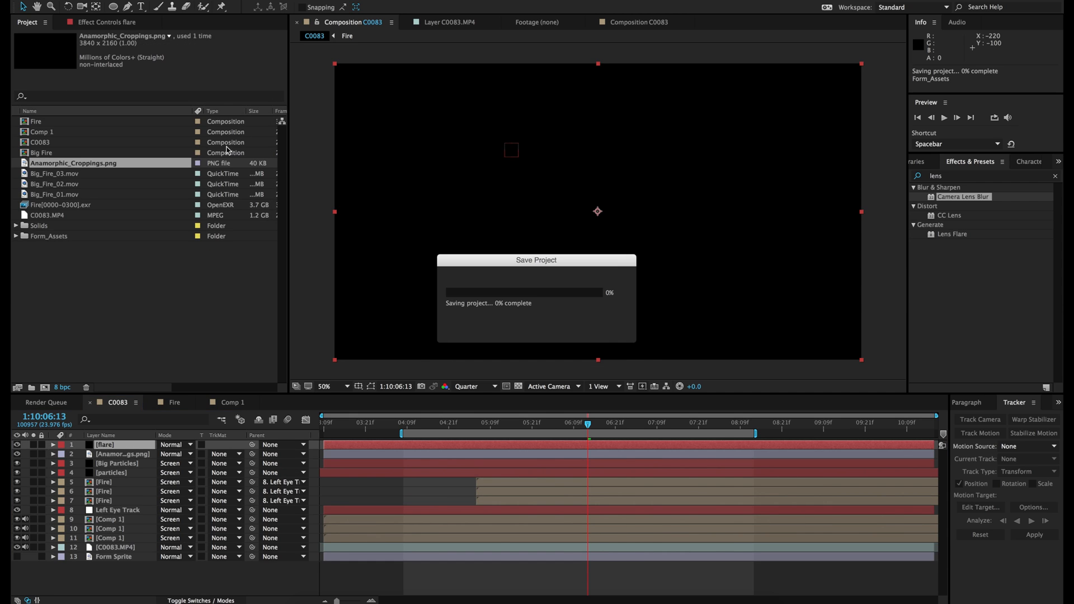
{"action": "left_click_drag", "start_coordinate": [105, 445], "coordinate": [106, 461]}
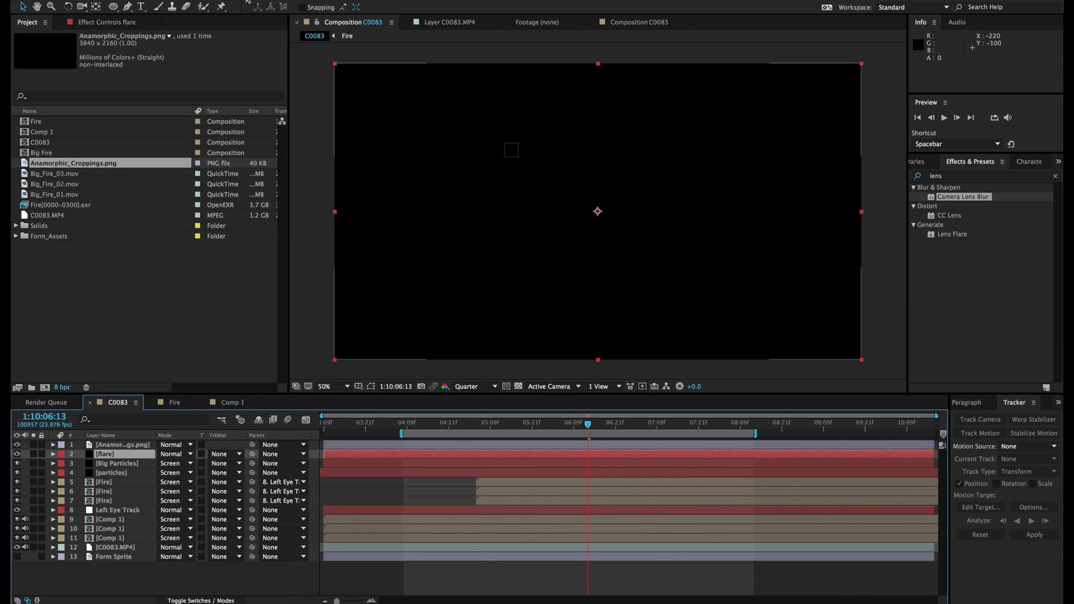
{"action": "left_click", "coordinate": [174, 455]}
{"action": "left_click", "coordinate": [193, 291]}
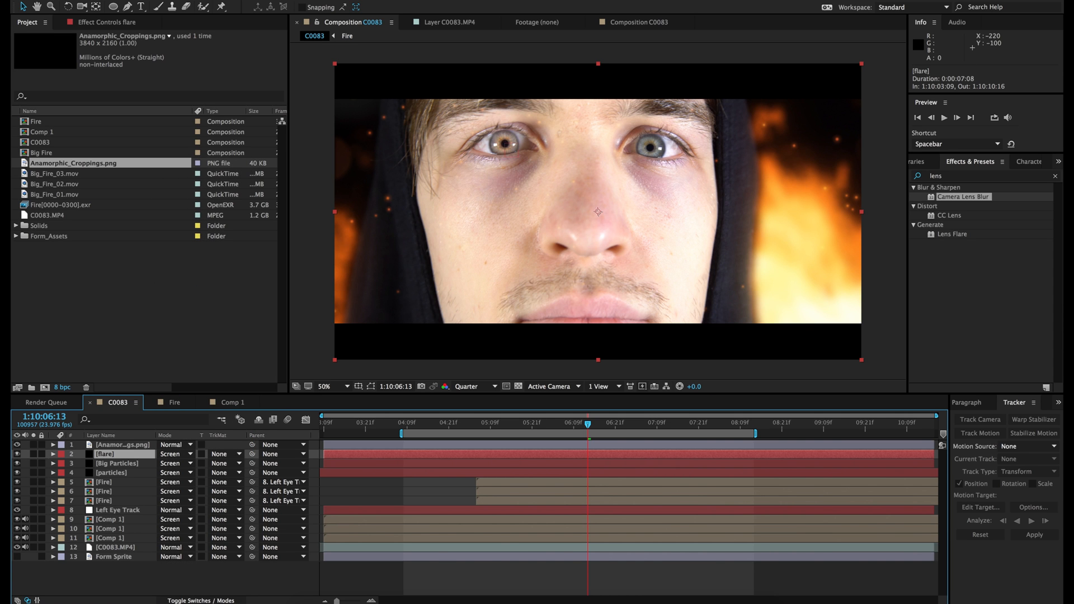
- Apply Video Copilot's Optical Flares effect to the flare layer
{"action": "left_click", "coordinate": [250, 1]}
{"action": "mouse_move", "coordinate": [281, 371]}
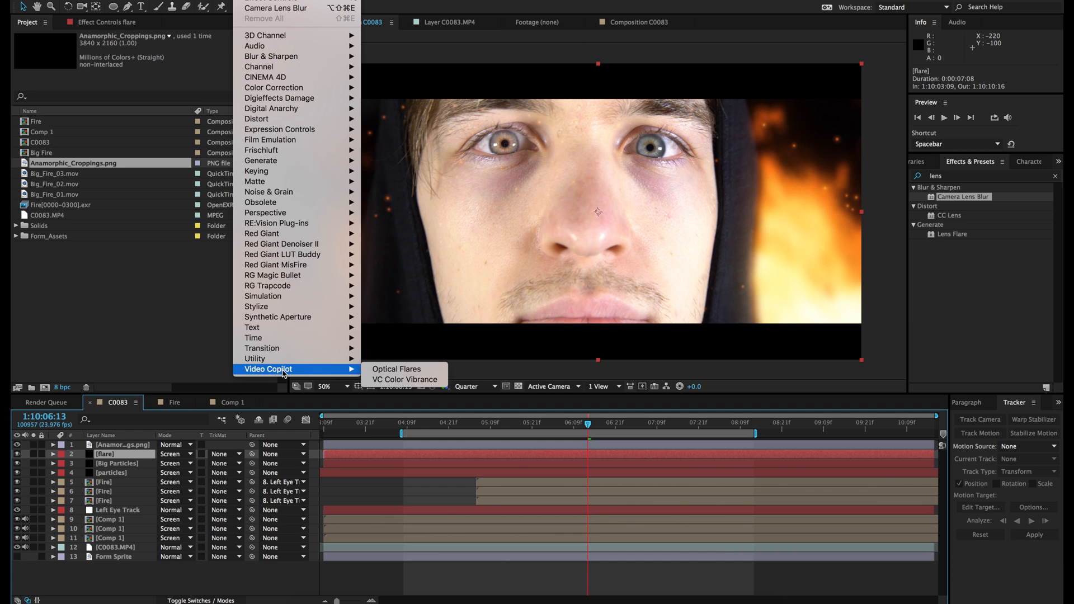
{"action": "left_click", "coordinate": [394, 370]}
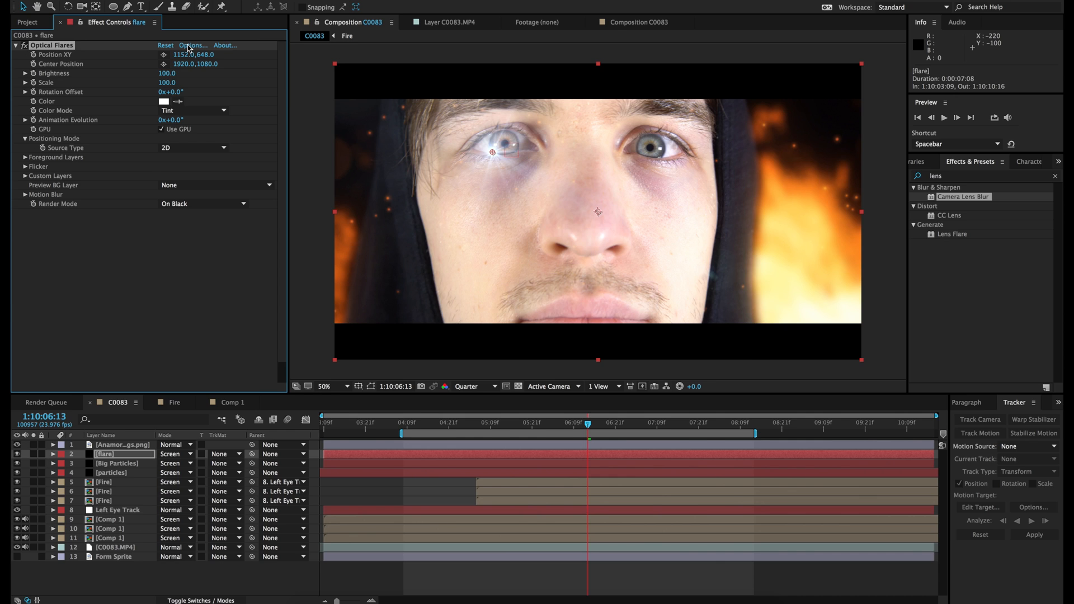
- Load the Russian preset from Pro Presets 2 into Optical Flares after testing the light low at the preview's left edge
{"action": "left_click", "coordinate": [188, 49]}
{"action": "double_click", "coordinate": [469, 489]}
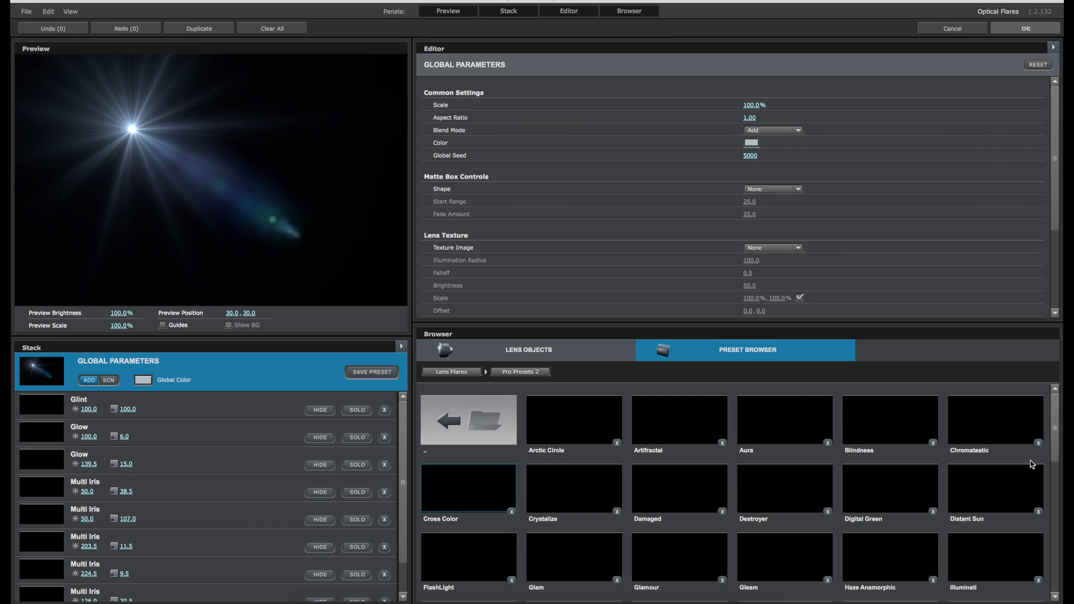
{"action": "mouse_move", "coordinate": [1051, 518]}
{"action": "left_mouse_down"}
{"action": "mouse_move", "coordinate": [1051, 570]}
{"action": "mouse_move", "coordinate": [1054, 539]}
{"action": "left_mouse_up"}
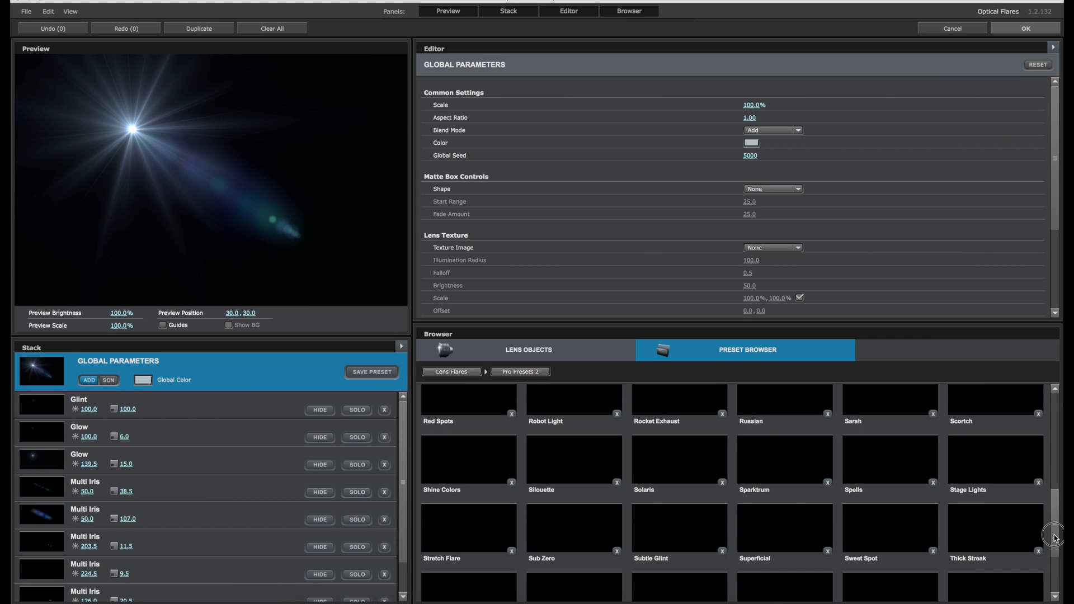
{"action": "left_click", "coordinate": [786, 410]}
{"action": "left_click_drag", "start_coordinate": [123, 192], "coordinate": [57, 236]}
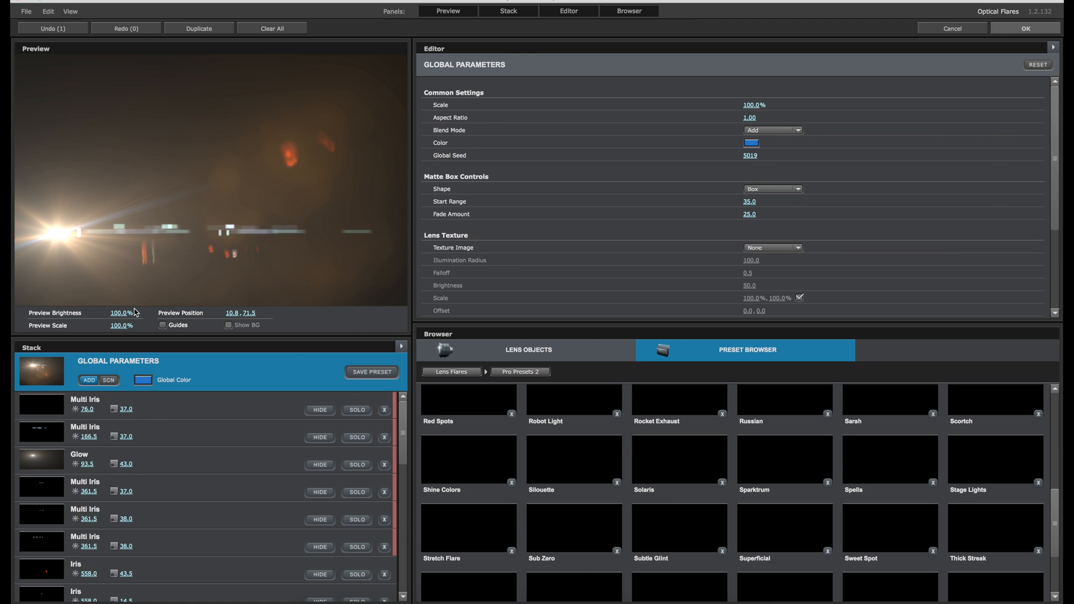
{"action": "left_click_drag", "start_coordinate": [56, 239], "coordinate": [50, 269]}
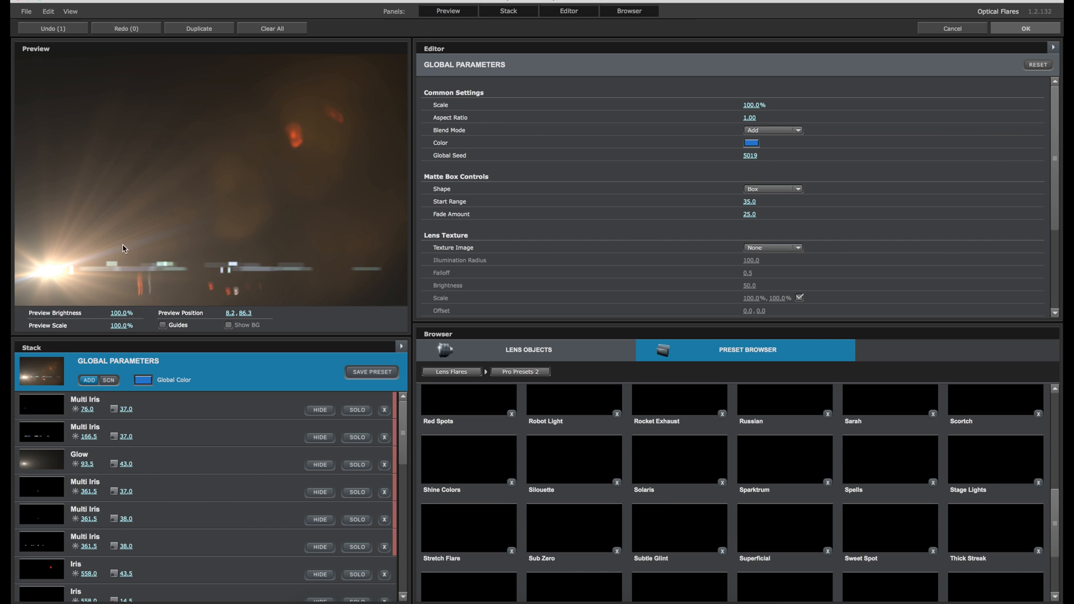
{"action": "left_click", "coordinate": [1024, 29]}
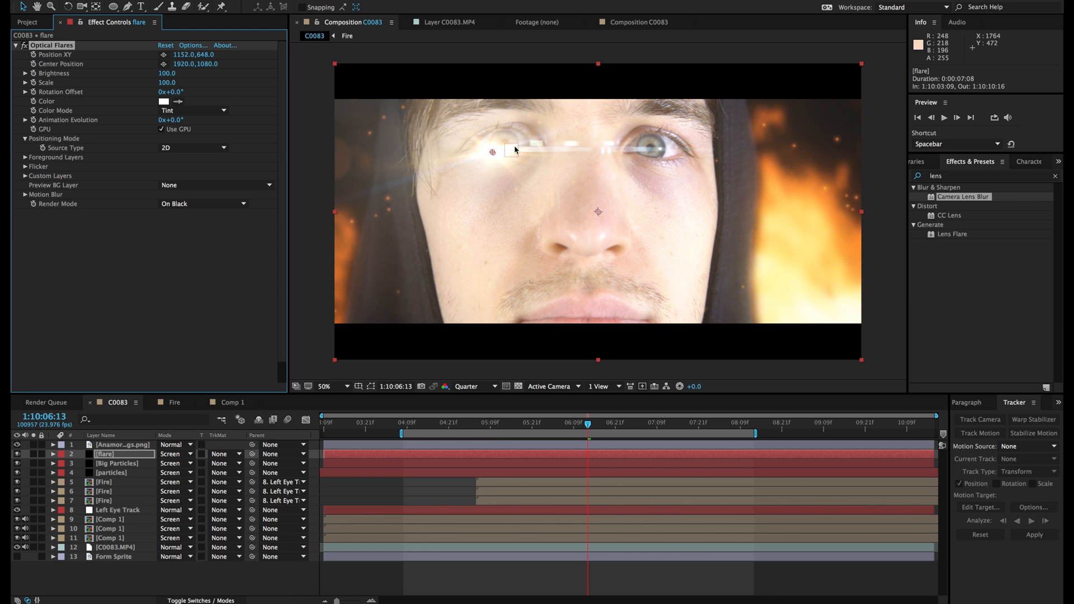
- Place the flare just outside the frame's lower right at about 4068, 1844 and set its Brightness to 40
{"action": "mouse_move", "coordinate": [492, 153]}
{"action": "left_mouse_down"}
{"action": "mouse_move", "coordinate": [318, 328]}
{"action": "mouse_move", "coordinate": [302, 329]}
{"action": "mouse_move", "coordinate": [299, 317]}
{"action": "left_mouse_up"}
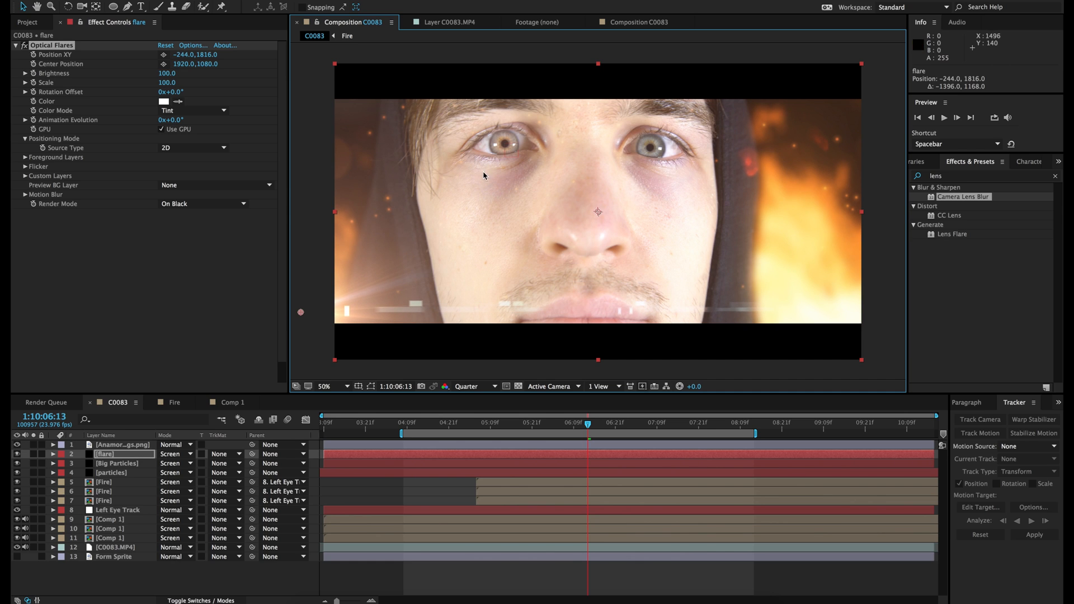
{"action": "mouse_move", "coordinate": [300, 312]}
{"action": "left_mouse_down"}
{"action": "mouse_move", "coordinate": [345, 169]}
{"action": "mouse_move", "coordinate": [317, 138]}
{"action": "mouse_move", "coordinate": [300, 323]}
{"action": "mouse_move", "coordinate": [748, 293]}
{"action": "mouse_move", "coordinate": [841, 305]}
{"action": "mouse_move", "coordinate": [882, 331]}
{"action": "mouse_move", "coordinate": [890, 317]}
{"action": "left_mouse_up"}
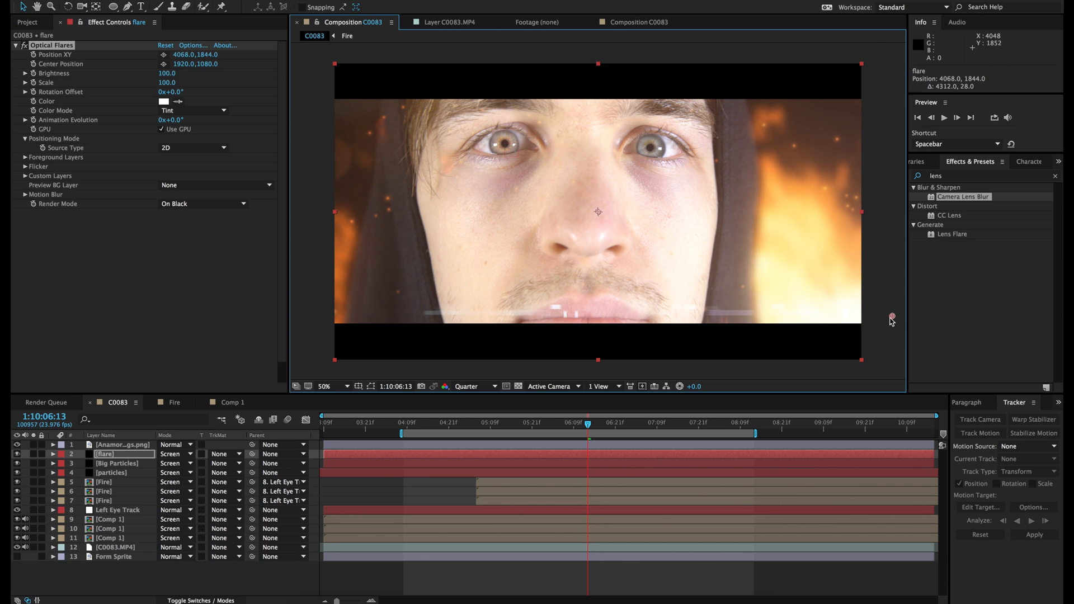
{"action": "left_click", "coordinate": [166, 74]}
{"action": "key", "text": "Return"}
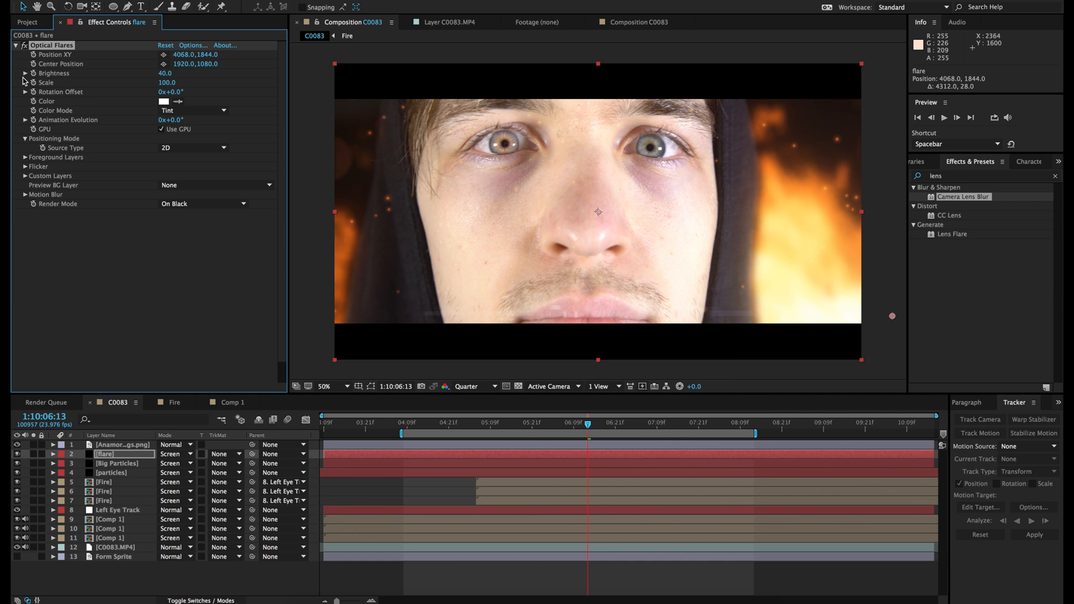
- Solo the flare layer and set its Flicker Speed to 20 and Amount to 15
{"action": "left_click", "coordinate": [25, 167]}
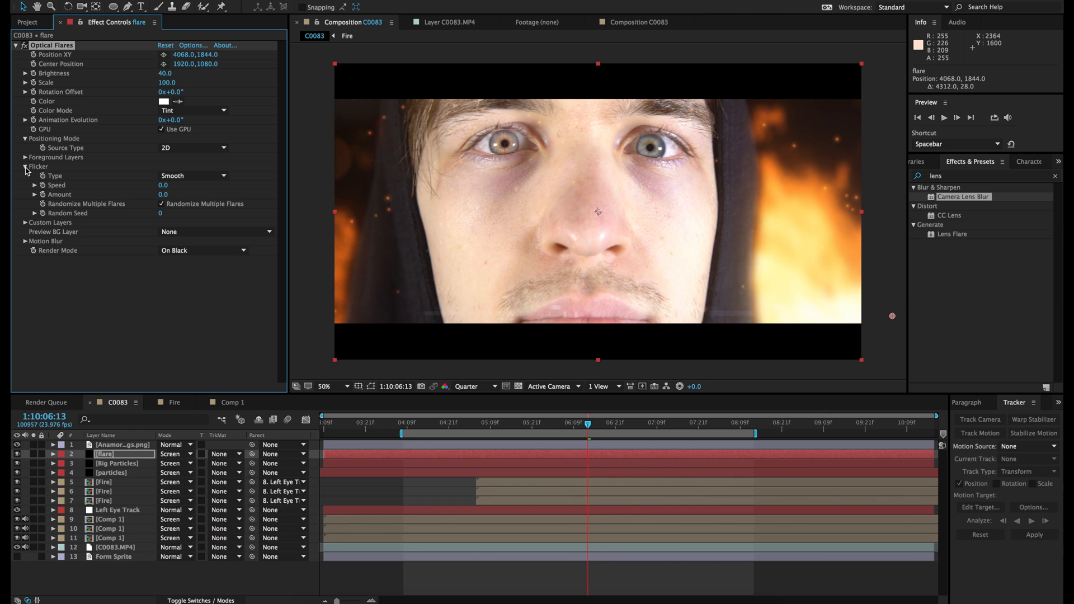
{"action": "left_click", "coordinate": [163, 186]}
{"action": "type", "text": "20"}
{"action": "key", "text": "Return"}
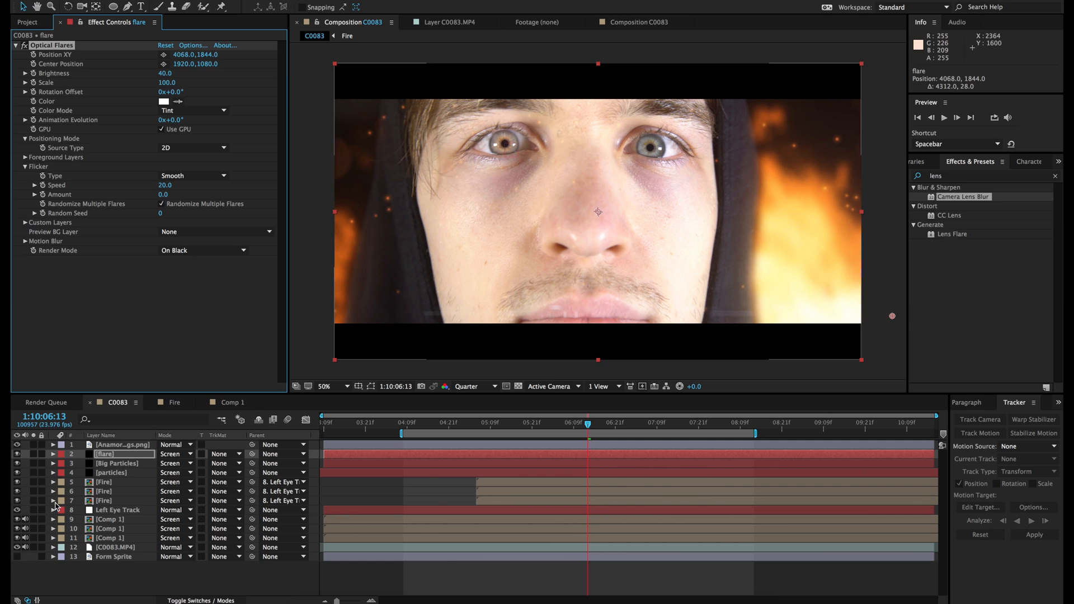
{"action": "left_click", "coordinate": [34, 454]}
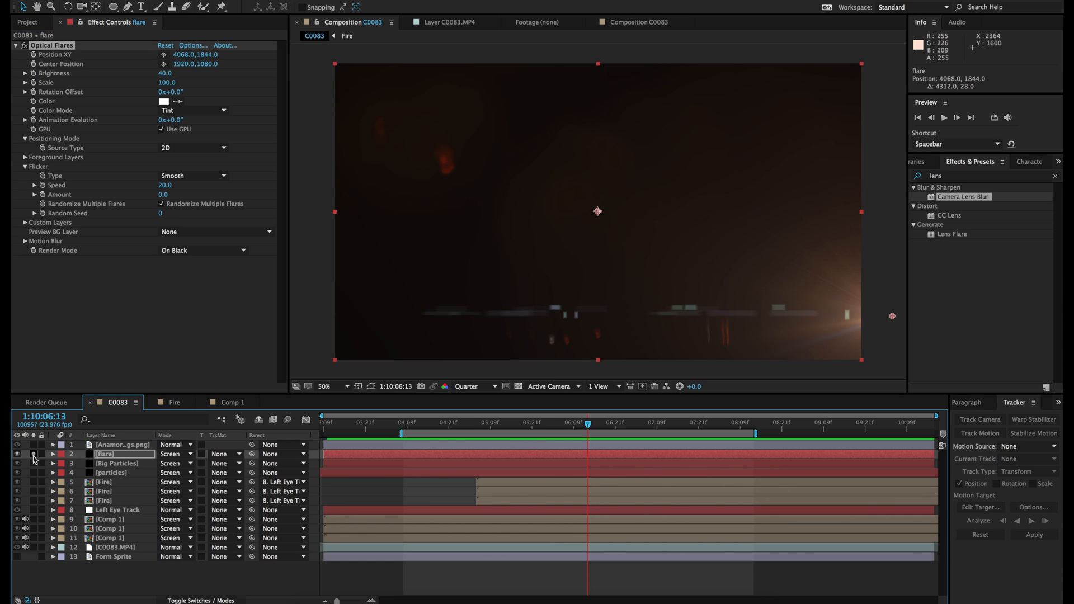
{"action": "left_click", "coordinate": [163, 196]}
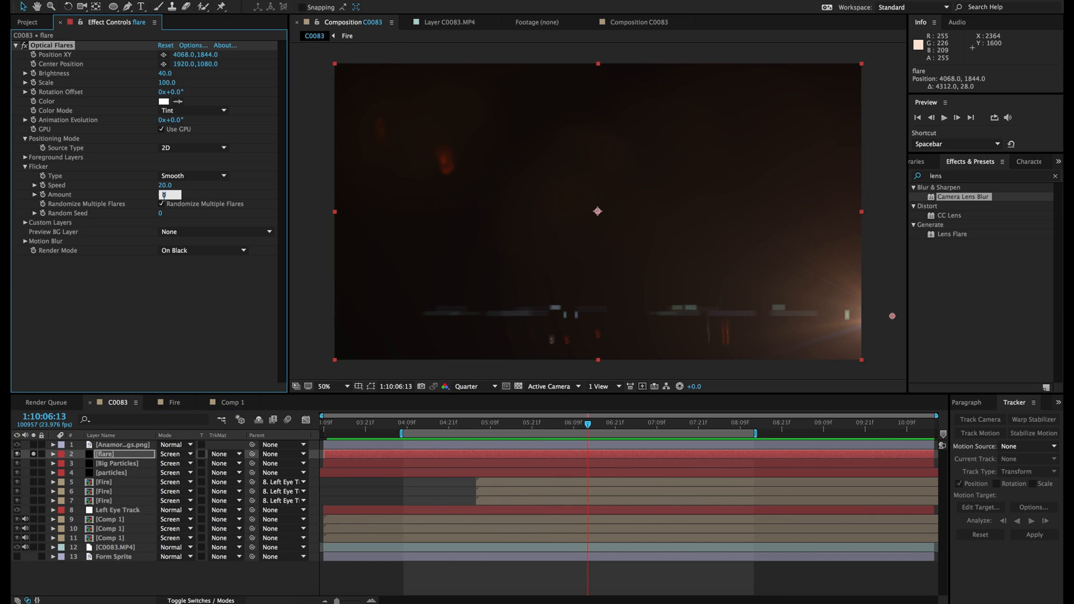
{"action": "key", "text": "Return"}
- Set the Flicker Speed to 30 and play back the soloed flare to check the flicker
{"action": "left_click_drag", "start_coordinate": [535, 428], "coordinate": [696, 429]}
{"action": "left_click", "coordinate": [166, 186]}
{"action": "key", "text": "Return"}
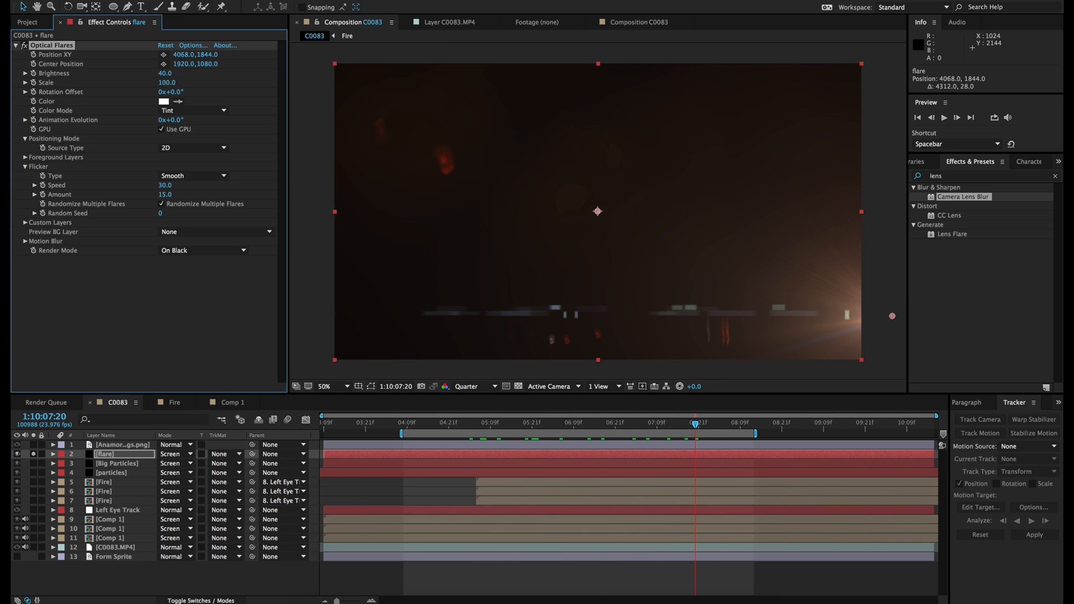
{"action": "left_click", "coordinate": [521, 459]}
{"action": "key", "text": "space"}
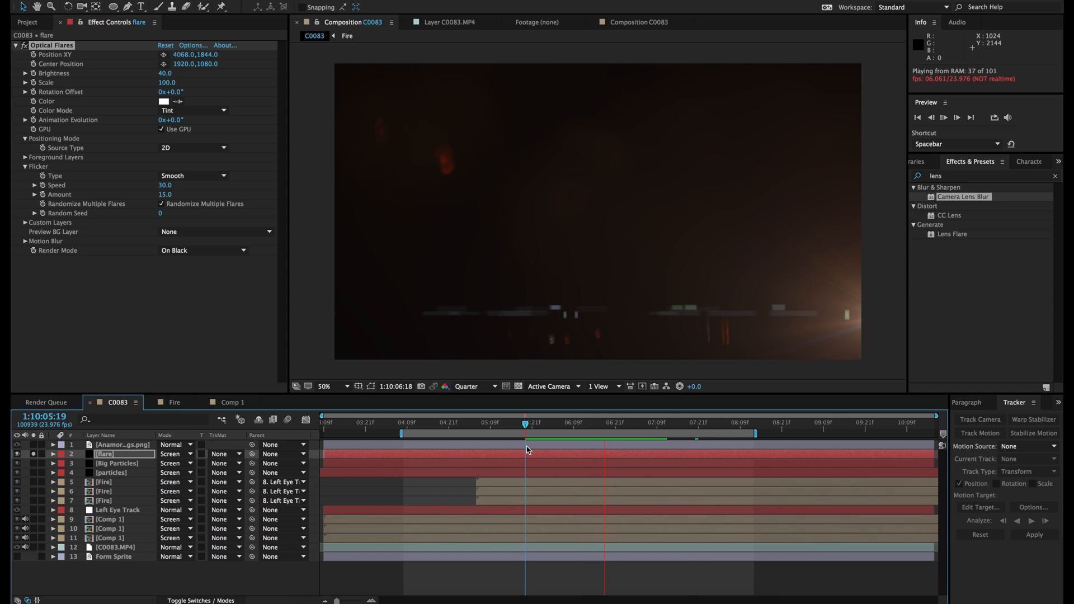
{"action": "mouse_move", "coordinate": [572, 435]}
{"action": "left_mouse_down"}
{"action": "mouse_move", "coordinate": [579, 424]}
{"action": "mouse_move", "coordinate": [558, 423]}
{"action": "mouse_move", "coordinate": [590, 421]}
{"action": "mouse_move", "coordinate": [563, 423]}
{"action": "left_mouse_up"}
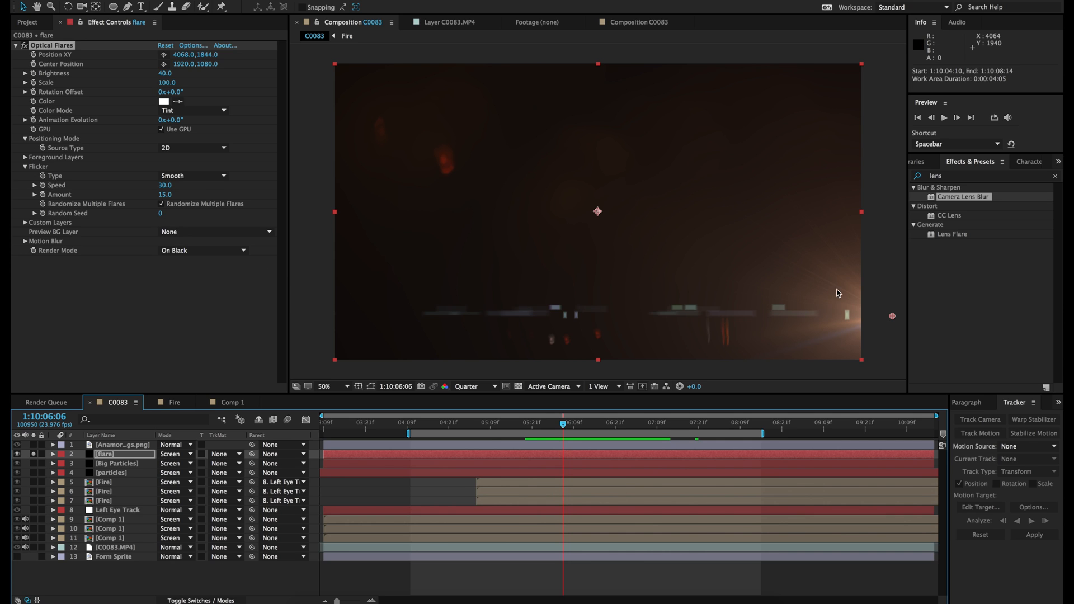
- Add the expression wiggle(1,20) to the flare's Position XY
{"action": "left_click", "coordinate": [34, 55], "text": "alt"}
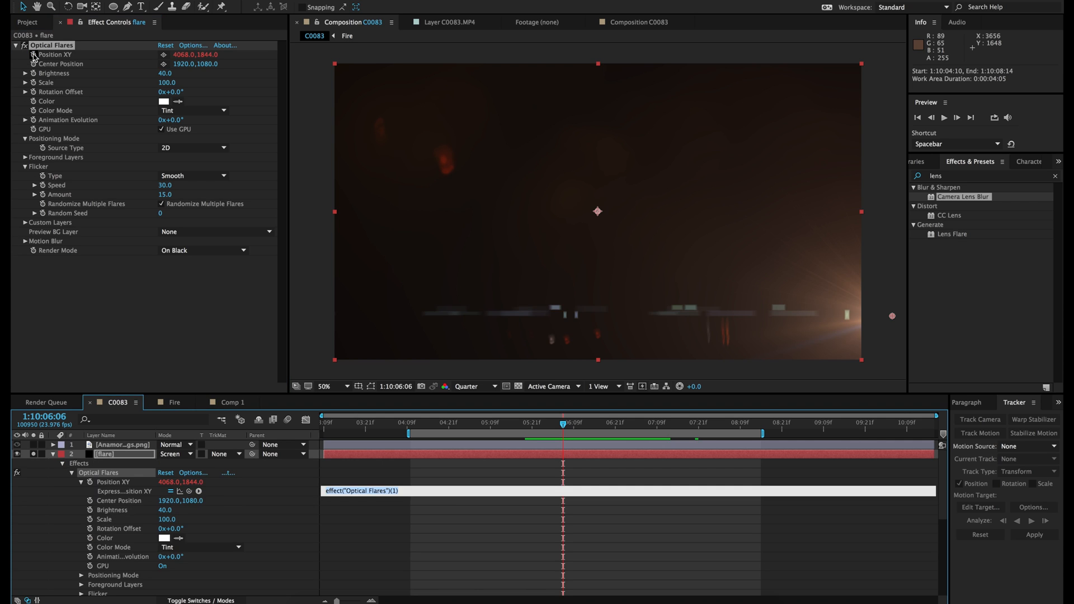
{"action": "type", "text": "wiggle(1,20"}
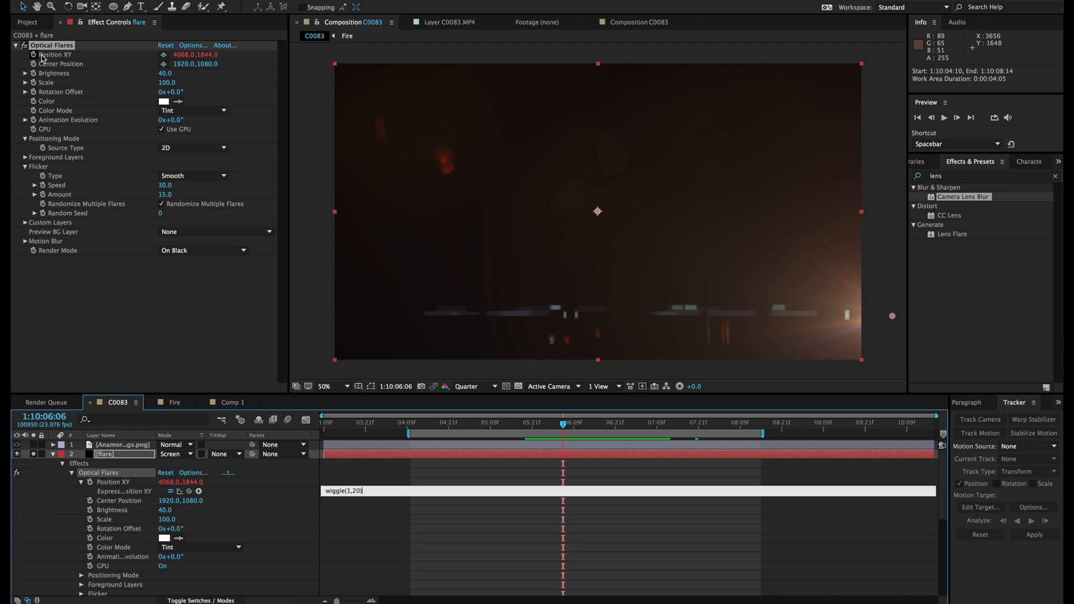
{"action": "left_click", "coordinate": [465, 472]}
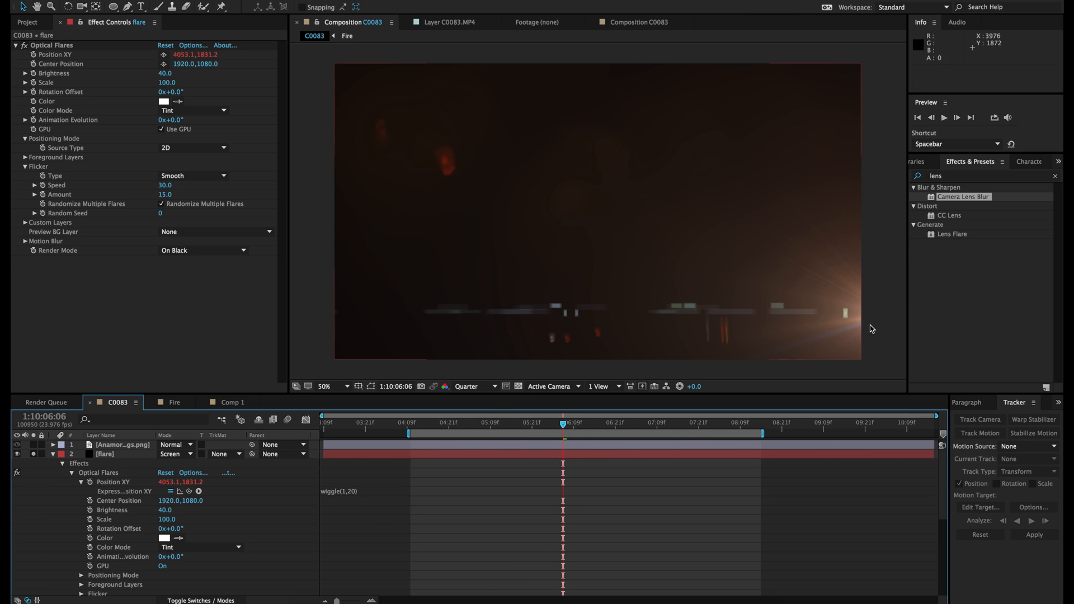
- Collapse and unsolo the flare layer, check the full composite at 1:10:06:19 and save the project
{"action": "left_click", "coordinate": [53, 454]}
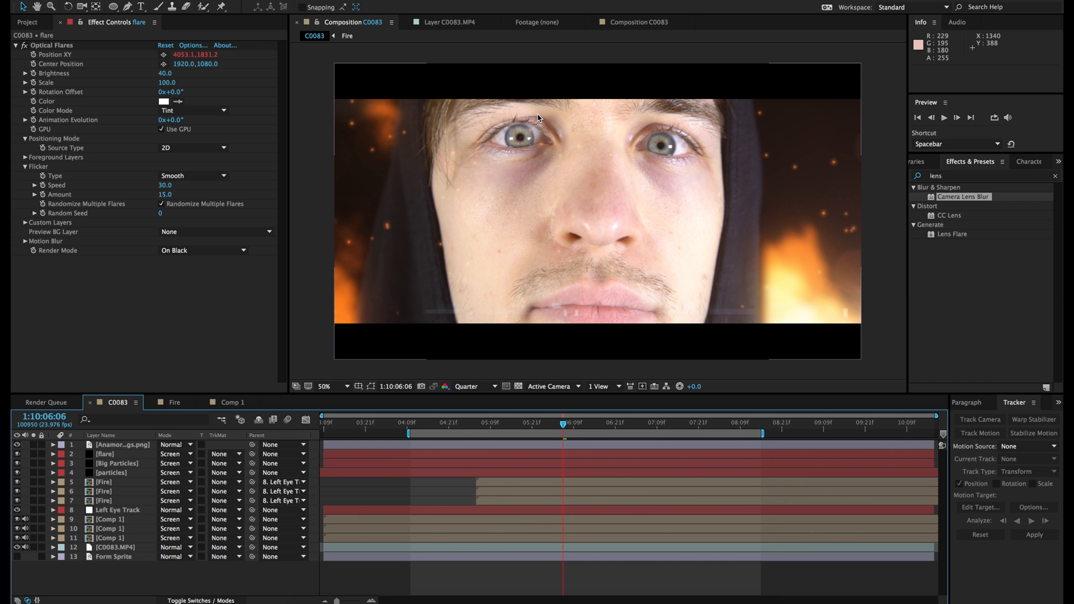
{"action": "left_click", "coordinate": [609, 425]}
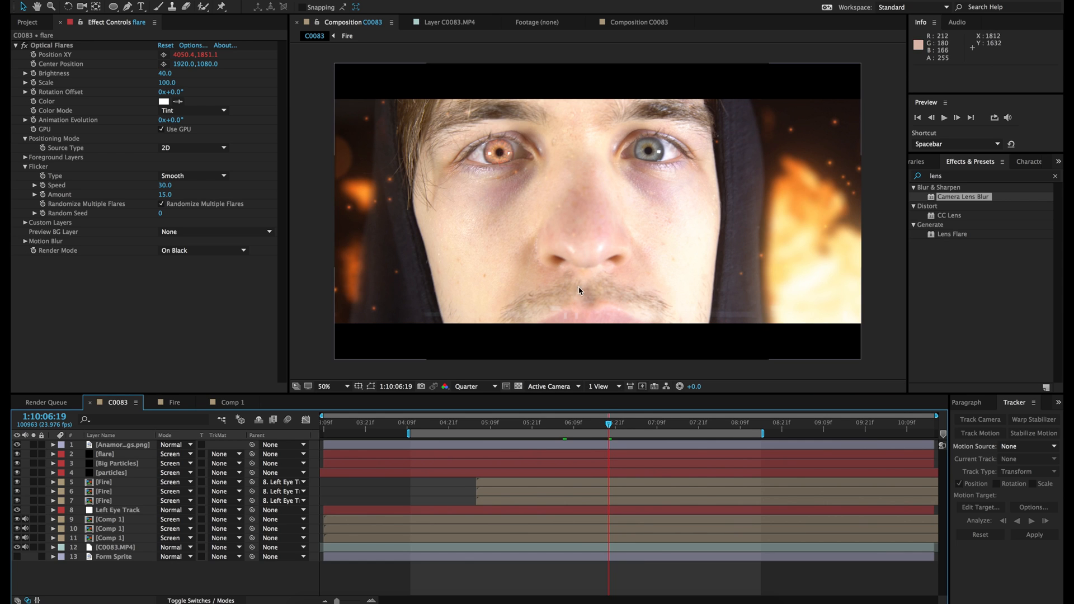
{"action": "key", "text": "super+s"}
- Create an adjustment layer named CC and place it directly below the Anamorphic_Croppings.png layer
{"action": "left_click", "coordinate": [165, 1]}
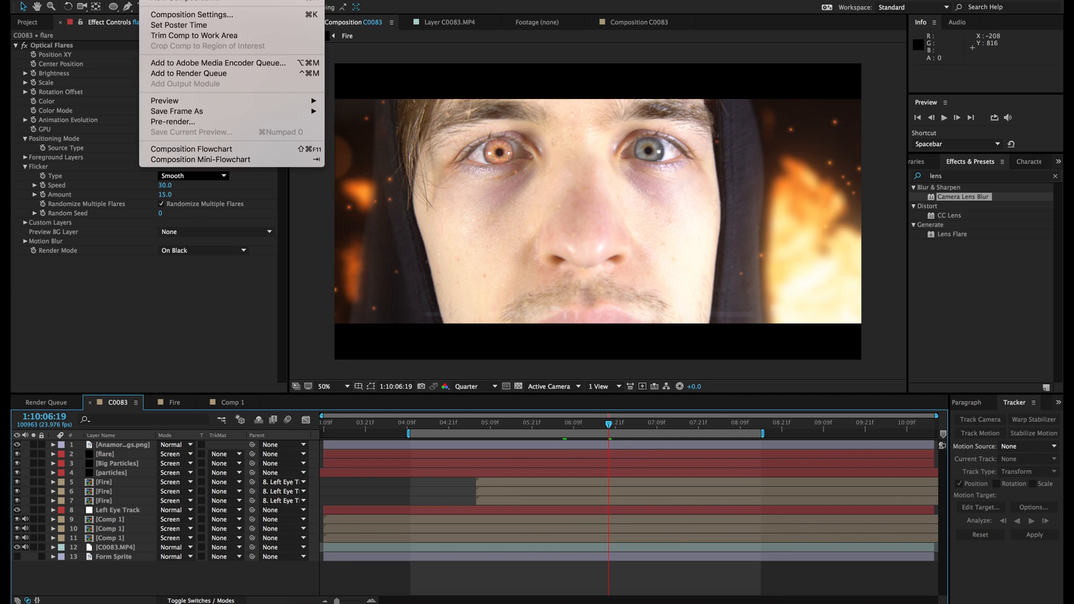
{"action": "mouse_move", "coordinate": [210, 1]}
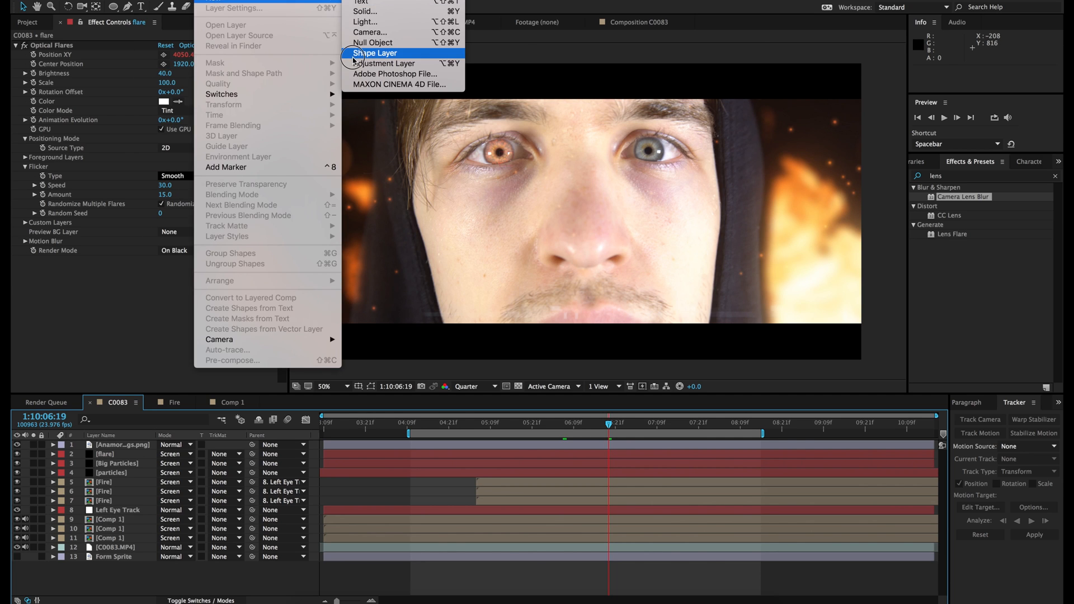
{"action": "left_click", "coordinate": [355, 64]}
{"action": "key", "text": "ctrl+alt+y"}
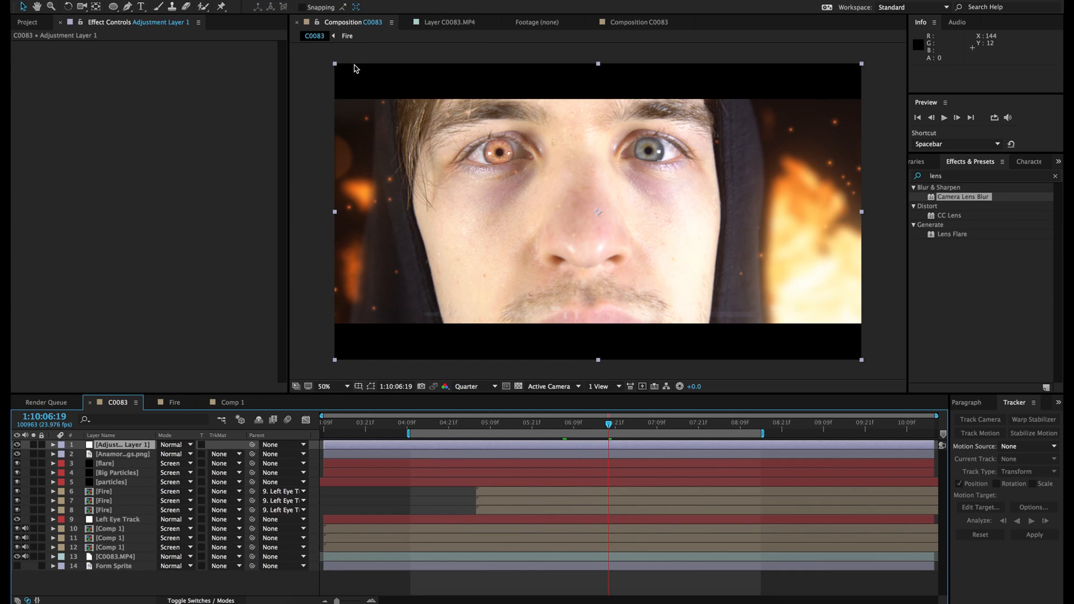
{"action": "key", "text": "Return"}
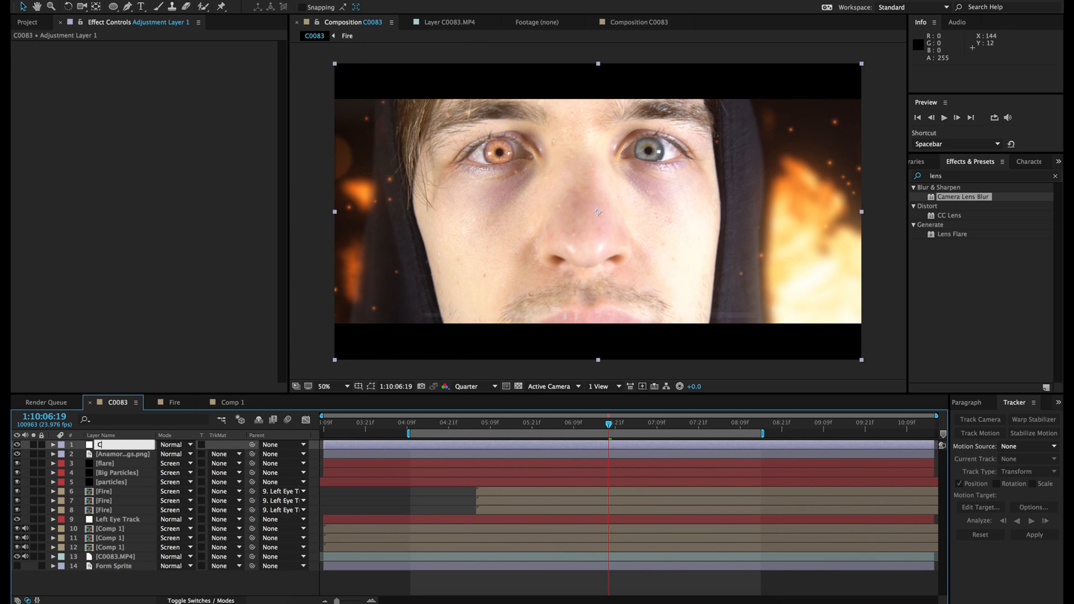
{"action": "type", "text": "CC"}
{"action": "key", "text": "Return"}
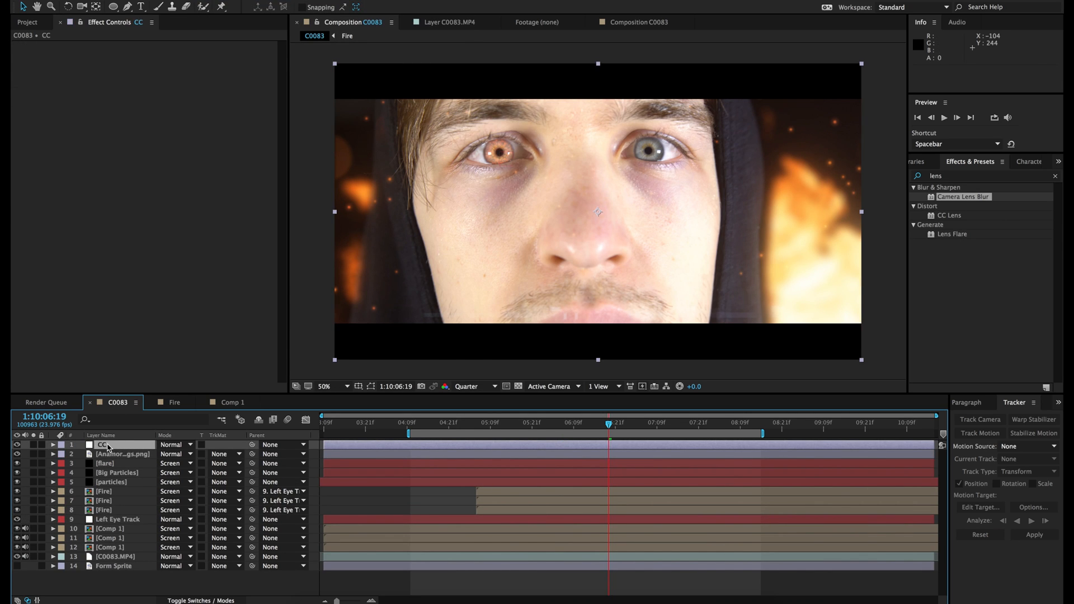
{"action": "left_click_drag", "start_coordinate": [108, 447], "coordinate": [106, 460]}
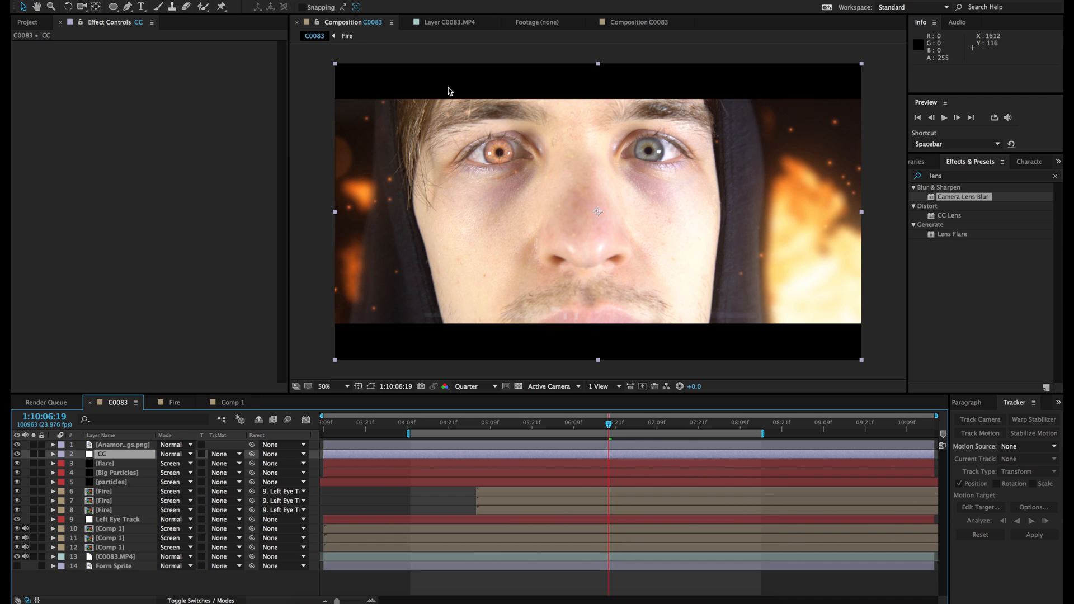
- Search the effects for "looks", apply the Looks effect to the CC layer and open its look editor
{"action": "left_click", "coordinate": [952, 177]}
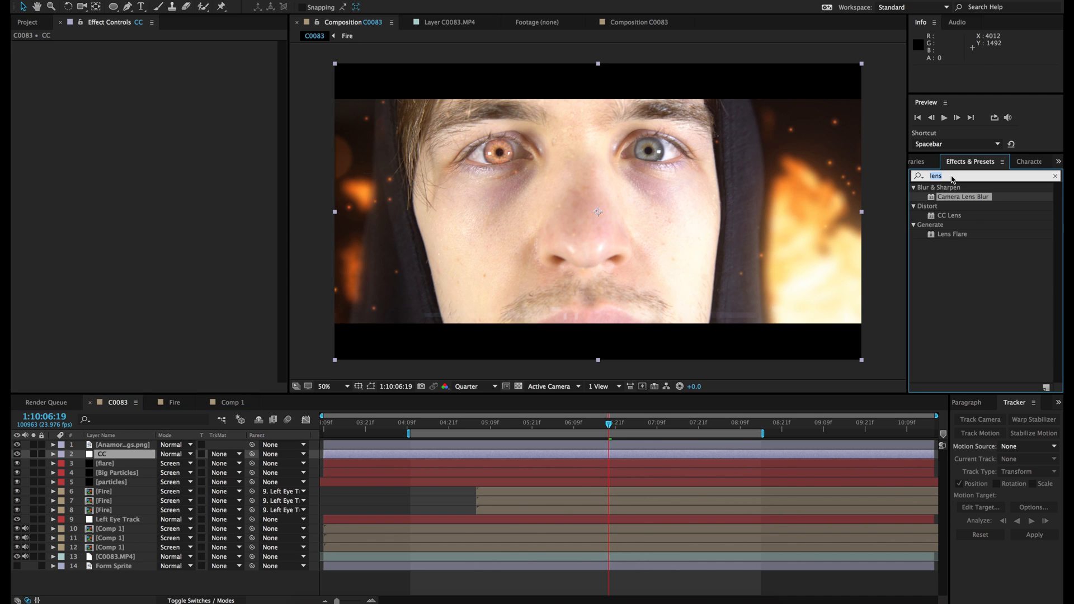
{"action": "type", "text": "looks"}
{"action": "left_click", "coordinate": [950, 198]}
{"action": "left_click_drag", "start_coordinate": [949, 199], "coordinate": [594, 457]}
{"action": "left_click", "coordinate": [54, 76]}
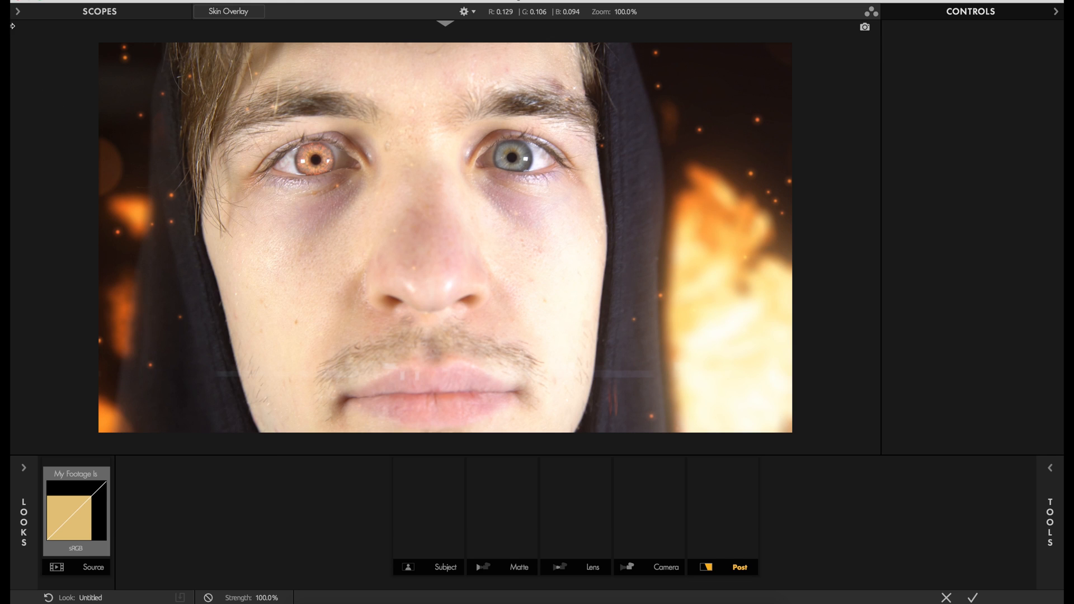
- Browse the GODSPEED, Custom and Skullcandy groups of custom looks and close the look list
{"action": "left_click", "coordinate": [19, 15]}
{"action": "left_click", "coordinate": [19, 16]}
{"action": "left_click", "coordinate": [24, 493]}
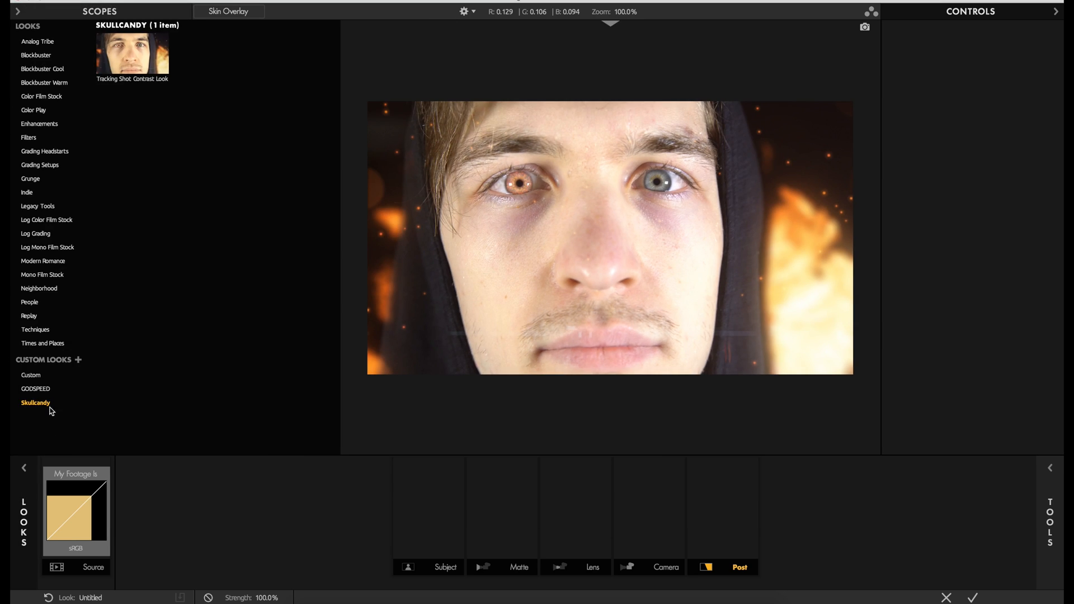
{"action": "left_click", "coordinate": [37, 388]}
{"action": "left_click", "coordinate": [30, 375]}
{"action": "left_click", "coordinate": [34, 402]}
{"action": "left_click", "coordinate": [27, 480]}
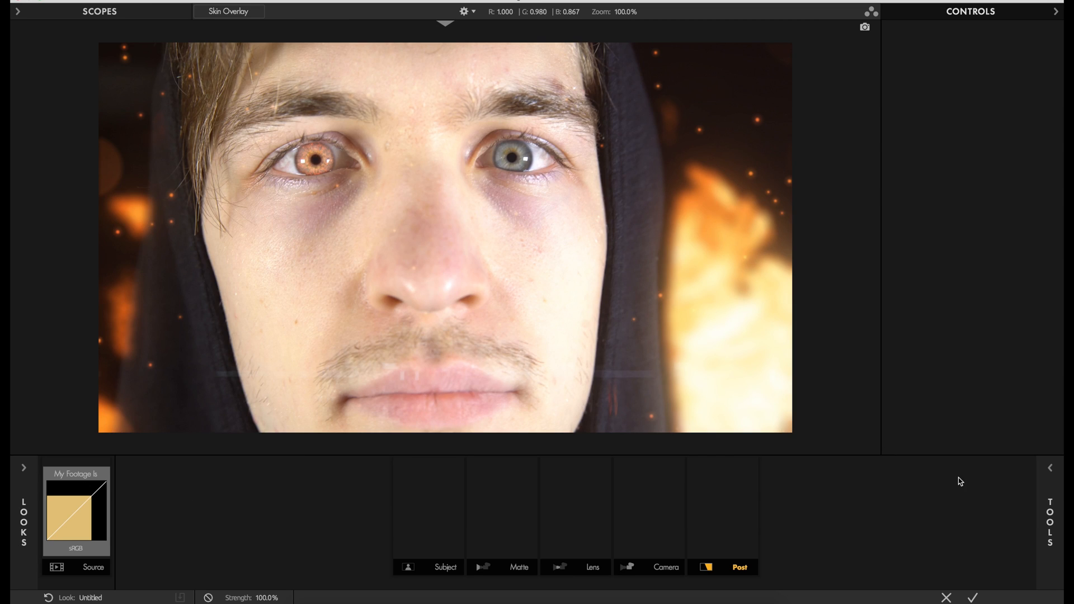
- Add a Duotone tool to the Post stage with its Balance at 76% and compare the image with it bypassed
{"action": "left_click", "coordinate": [1051, 497]}
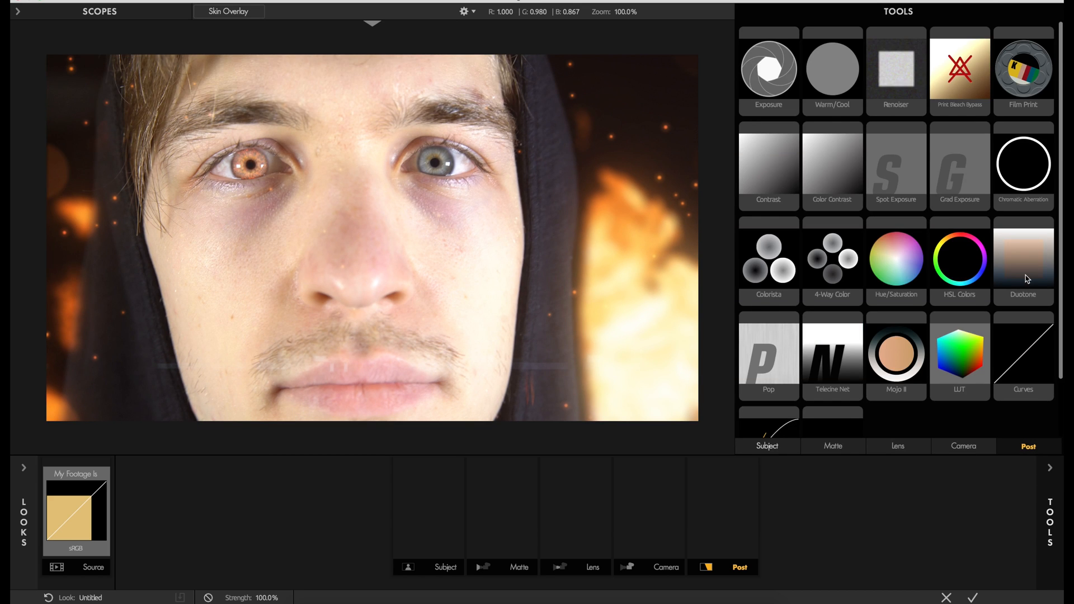
{"action": "left_click_drag", "start_coordinate": [1024, 269], "coordinate": [725, 528]}
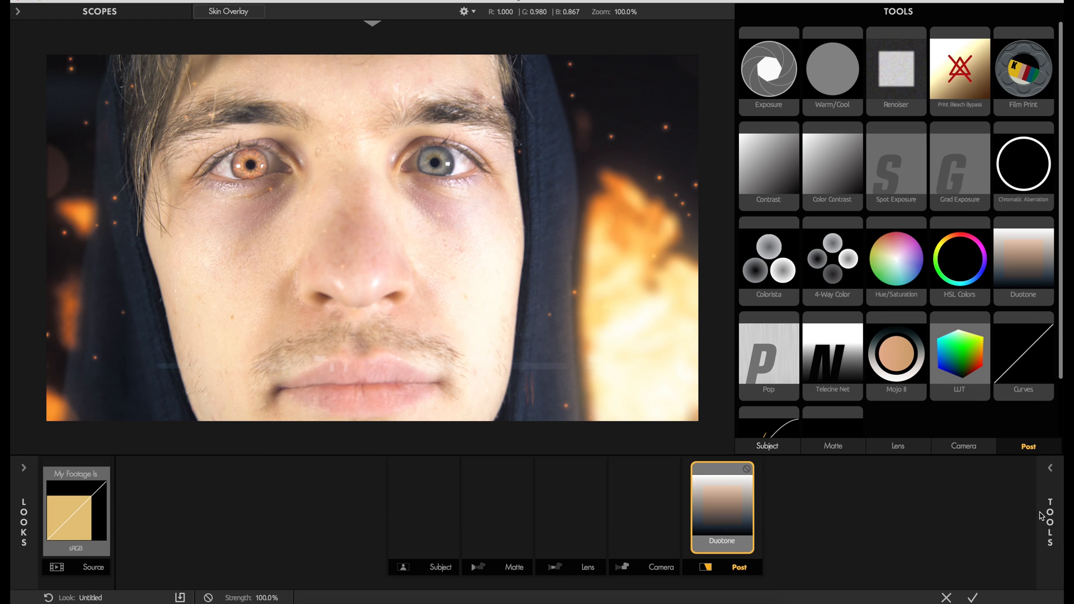
{"action": "left_click", "coordinate": [1050, 520]}
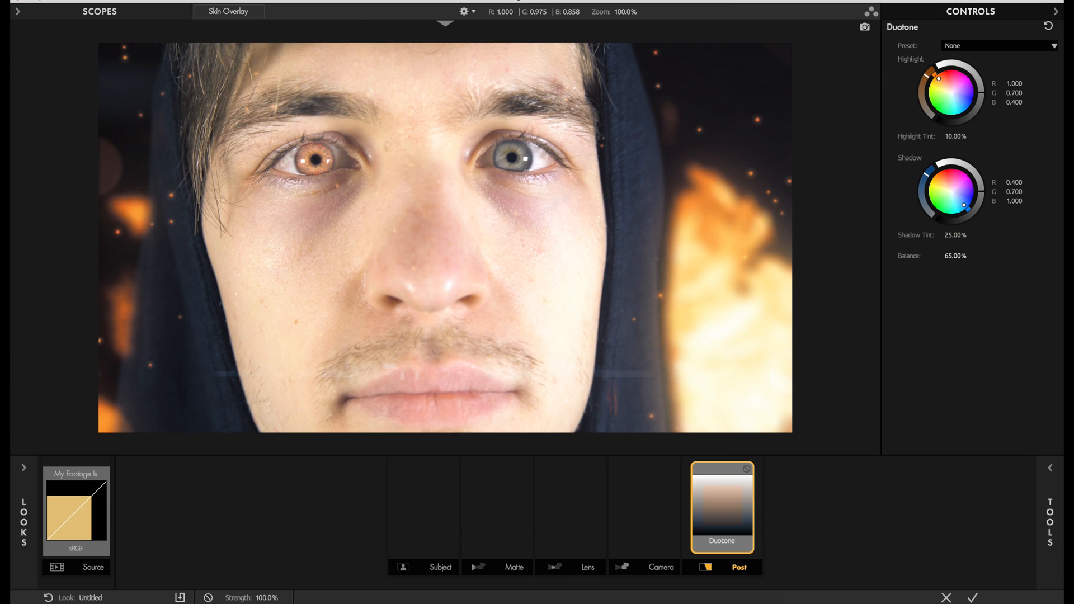
{"action": "left_click_drag", "start_coordinate": [955, 256], "coordinate": [983, 256]}
{"action": "left_click", "coordinate": [748, 471]}
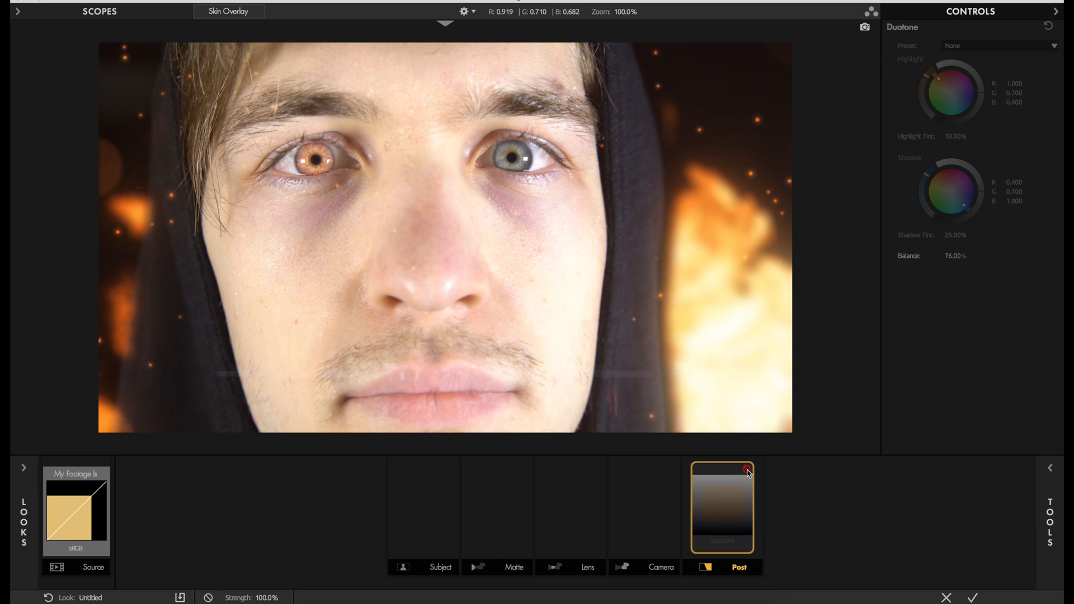
{"action": "left_click", "coordinate": [748, 470]}
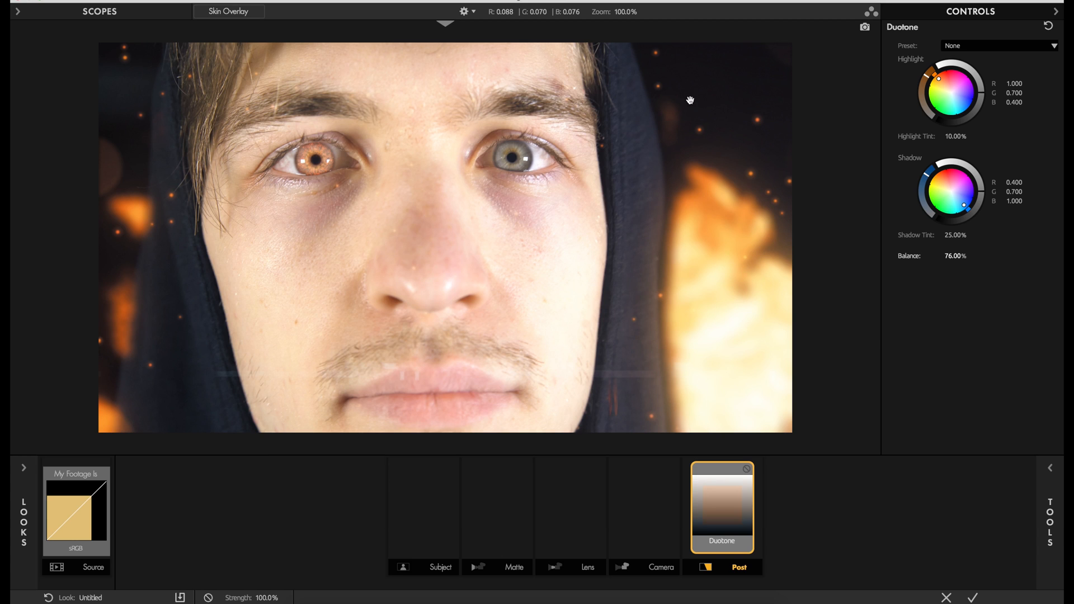
- Add a Pop tool after Duotone, set Pop to +47.5% and compare the image with it bypassed
{"action": "left_click", "coordinate": [1049, 520]}
{"action": "left_click", "coordinate": [768, 364]}
{"action": "left_click_drag", "start_coordinate": [768, 364], "coordinate": [571, 514]}
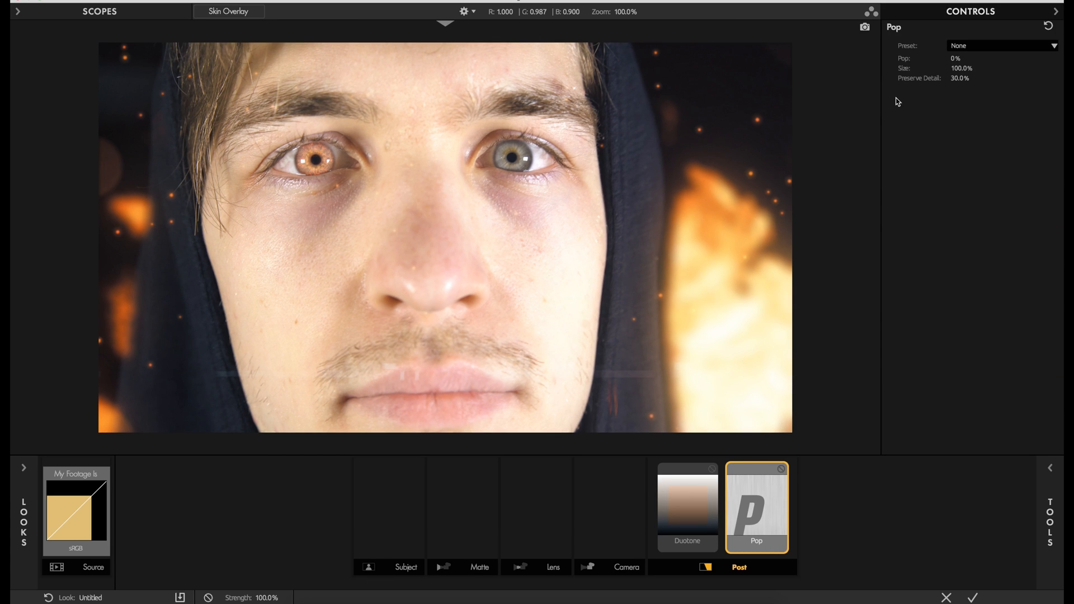
{"action": "left_click_drag", "start_coordinate": [955, 58], "coordinate": [969, 58]}
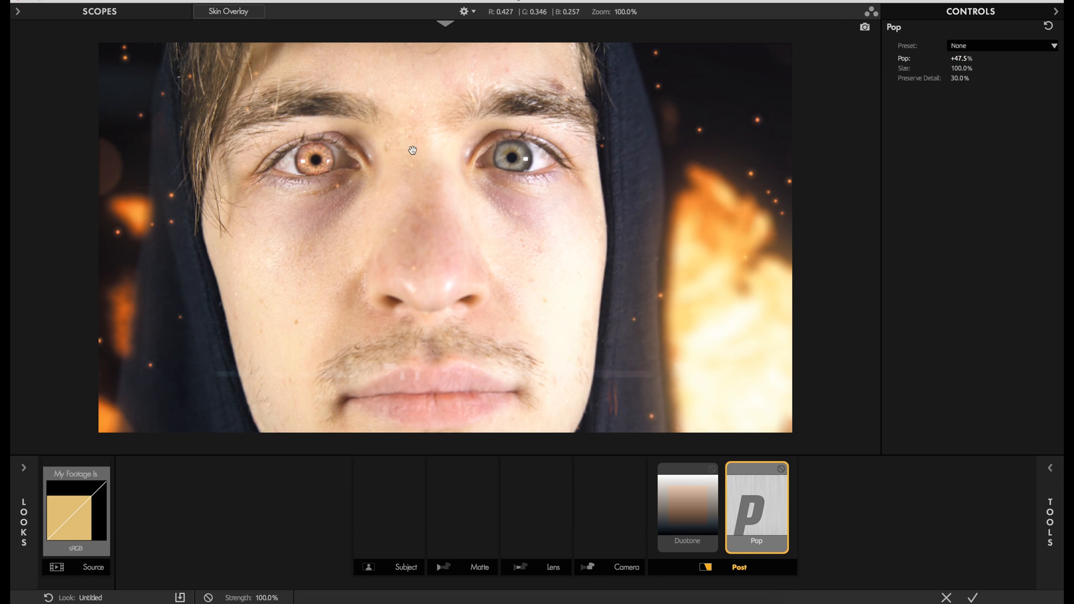
{"action": "left_click", "coordinate": [781, 470]}
{"action": "left_click", "coordinate": [781, 470]}
- Add a 4-Way Color tool before Duotone and tint the shadows blue and the midtones and highlights slightly orange
{"action": "mouse_move", "coordinate": [1050, 508]}
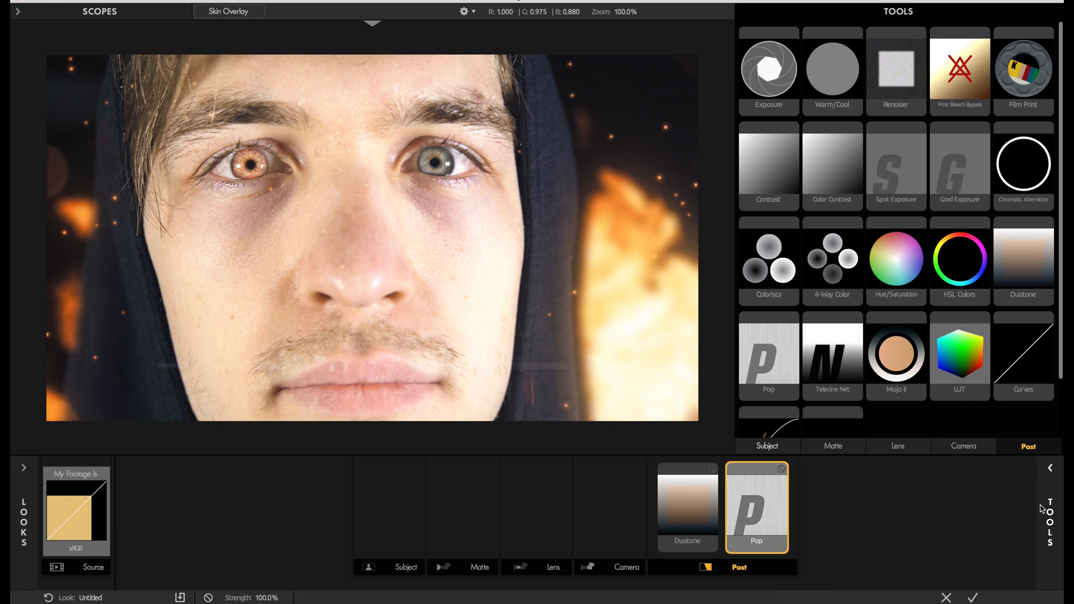
{"action": "left_click_drag", "start_coordinate": [835, 274], "coordinate": [647, 516]}
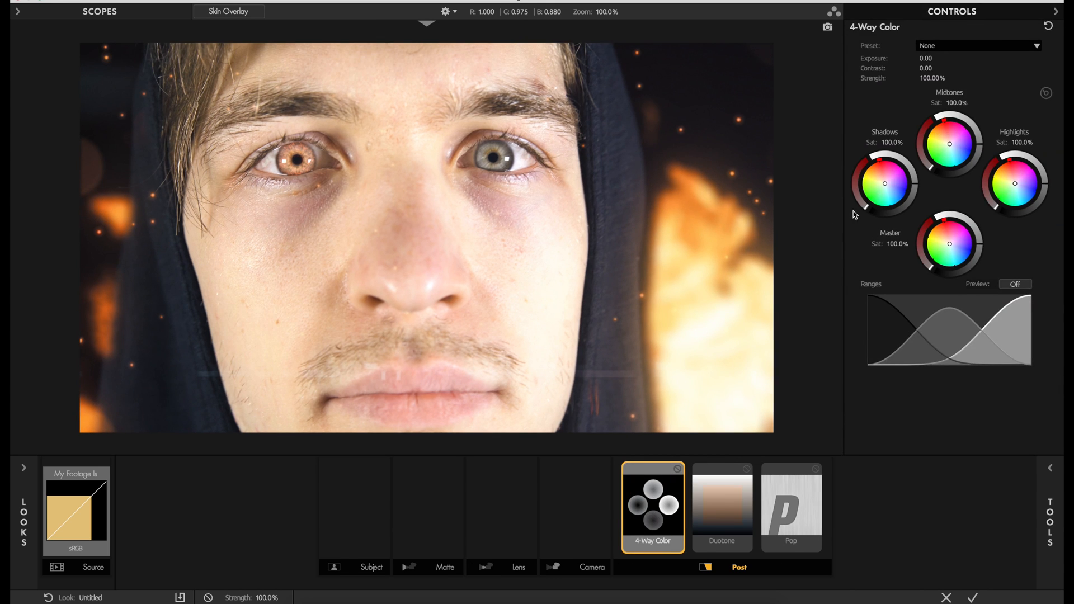
{"action": "left_click_drag", "start_coordinate": [885, 184], "coordinate": [886, 184]}
{"action": "left_click_drag", "start_coordinate": [949, 144], "coordinate": [947, 138]}
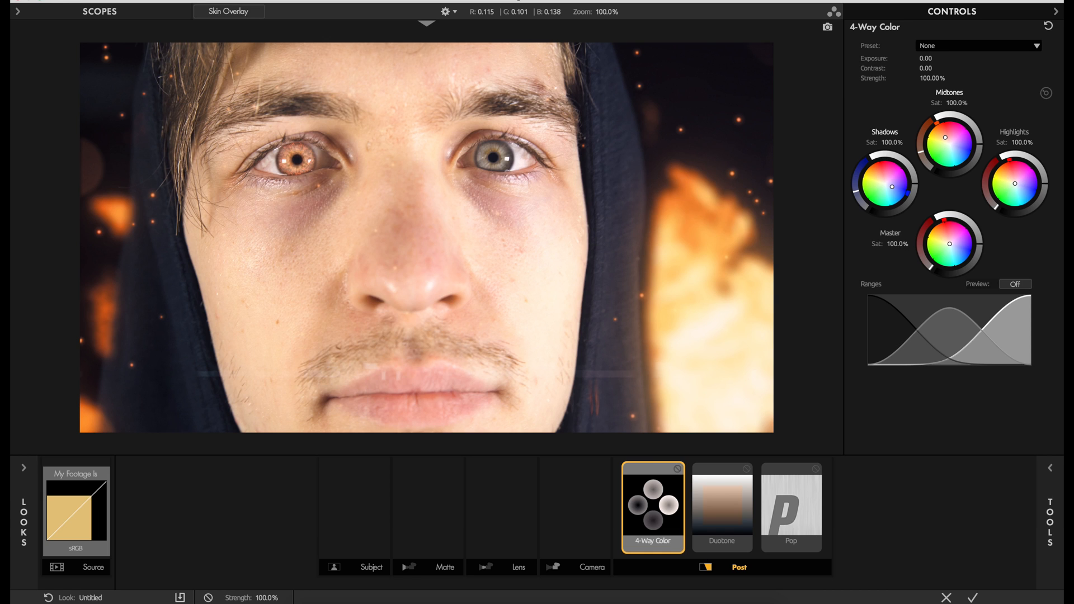
{"action": "left_click_drag", "start_coordinate": [1015, 184], "coordinate": [1008, 174]}
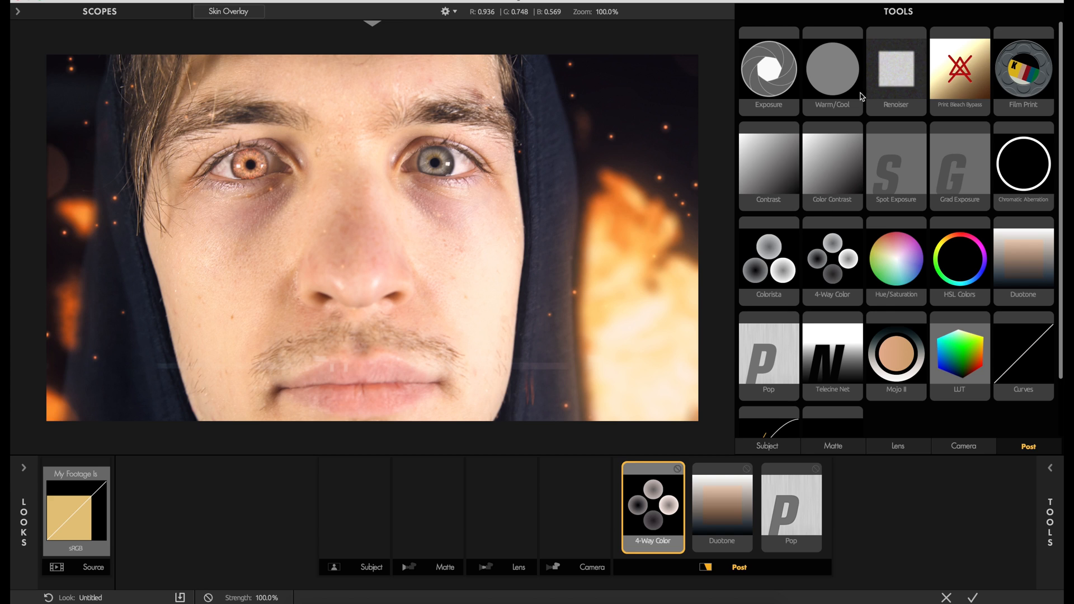
- Add a Shadows/Highlights tool to the Subject stage with Shadows at -0.49 and Highlights at -0.16
{"action": "left_click", "coordinate": [771, 446]}
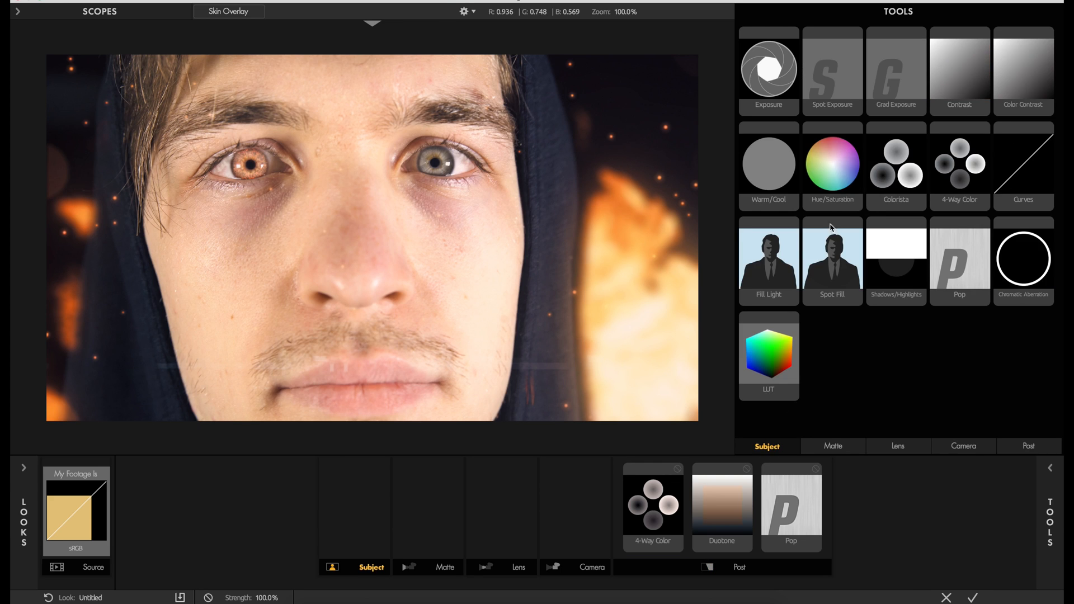
{"action": "left_click_drag", "start_coordinate": [897, 263], "coordinate": [414, 498]}
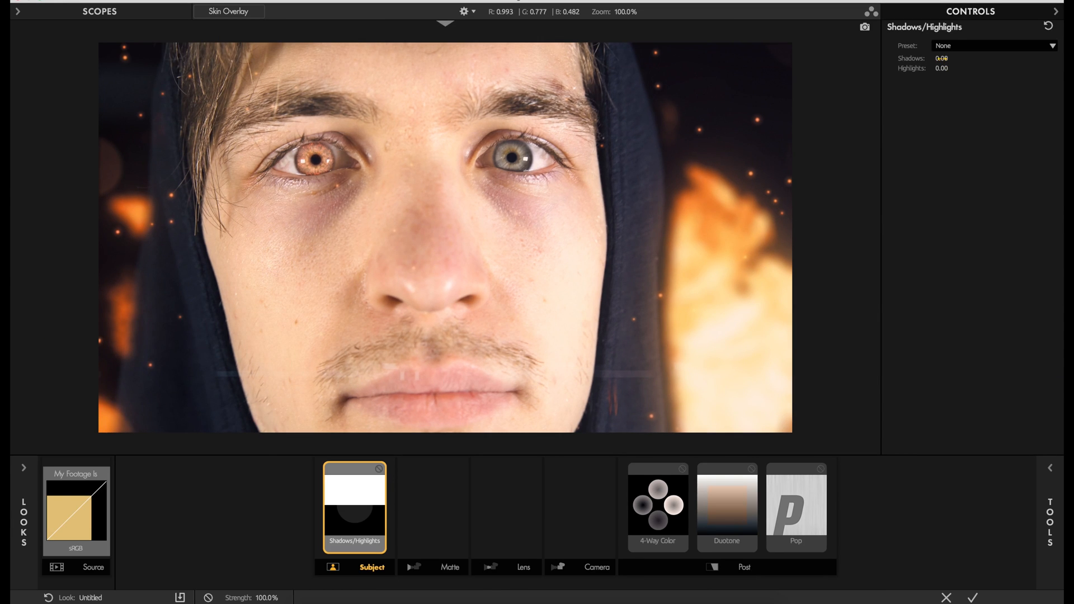
{"action": "left_click_drag", "start_coordinate": [941, 58], "coordinate": [932, 59]}
{"action": "left_click_drag", "start_coordinate": [941, 68], "coordinate": [926, 68]}
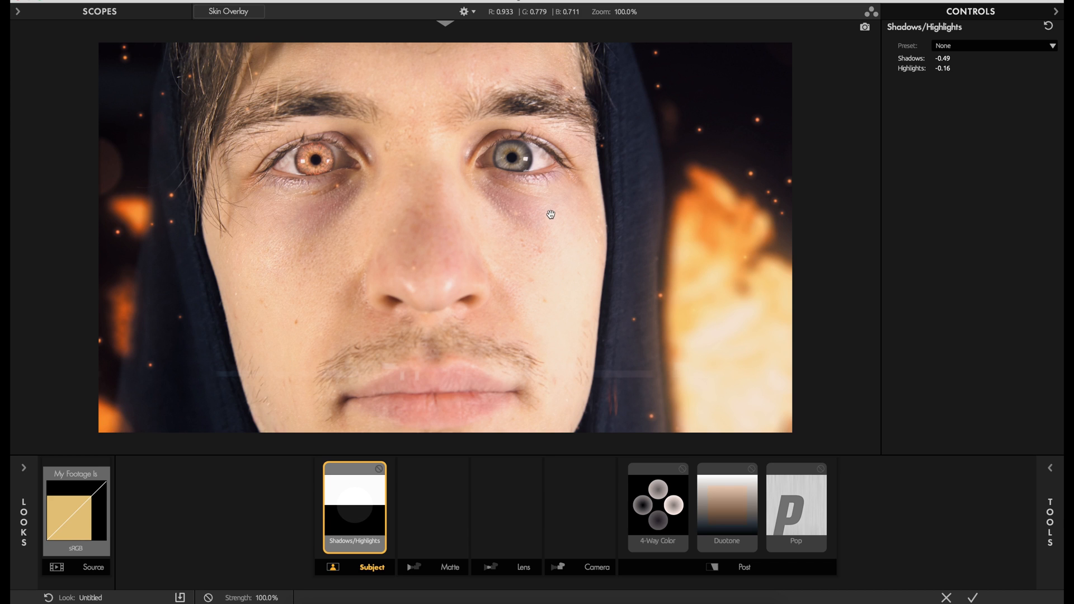
- Add a Lens Vignette to the Lens stage and widen it around the face to a Vignette value of 14.06%
{"action": "left_click", "coordinate": [1049, 522]}
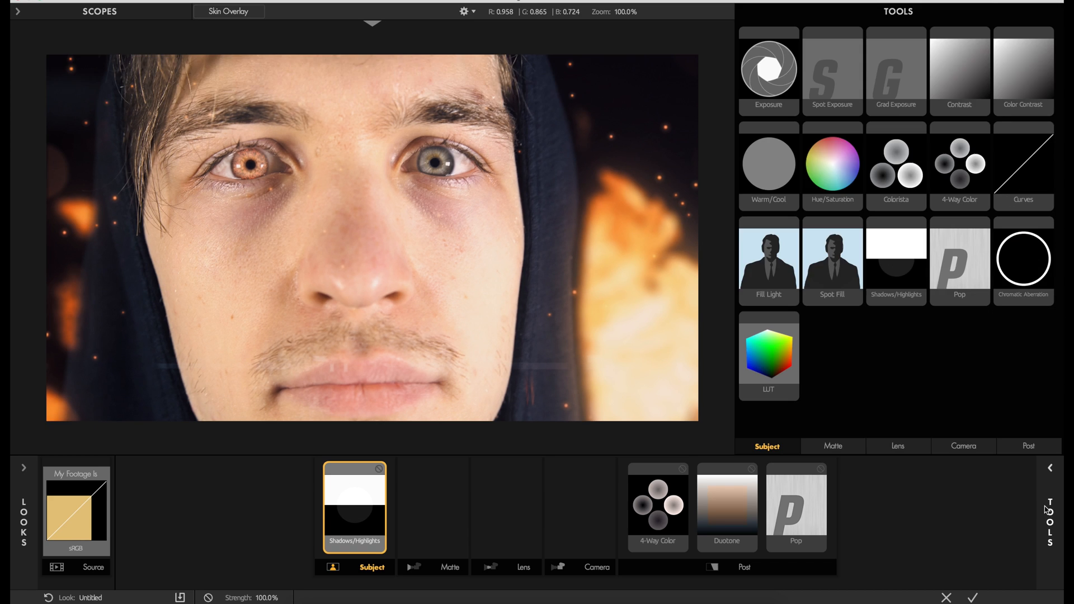
{"action": "left_click", "coordinate": [903, 445]}
{"action": "left_click_drag", "start_coordinate": [849, 80], "coordinate": [514, 504]}
{"action": "left_click_drag", "start_coordinate": [624, 328], "coordinate": [794, 394]}
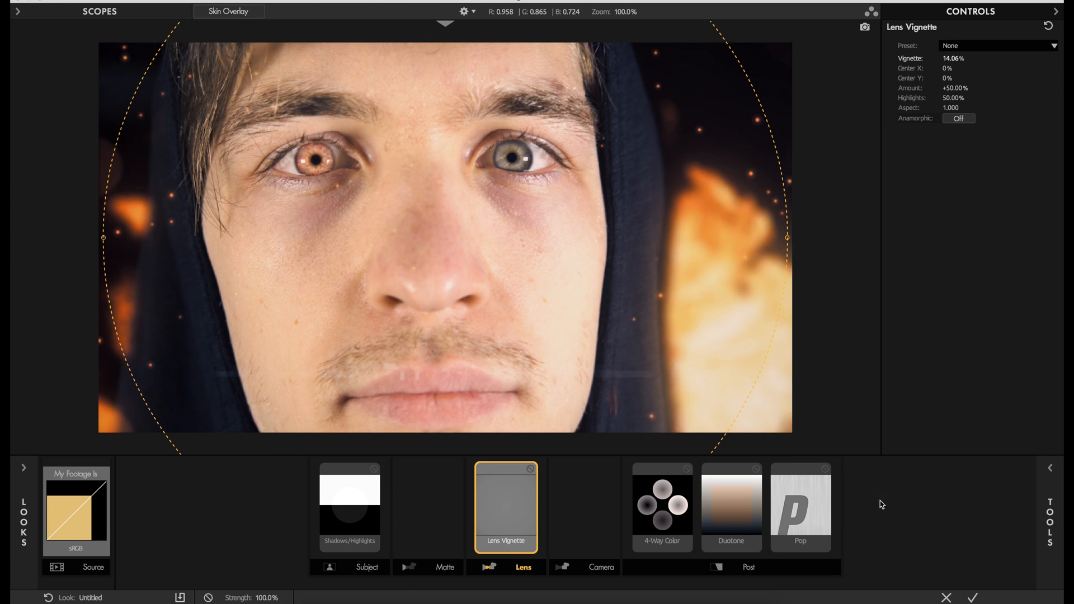
{"action": "left_click", "coordinate": [411, 509]}
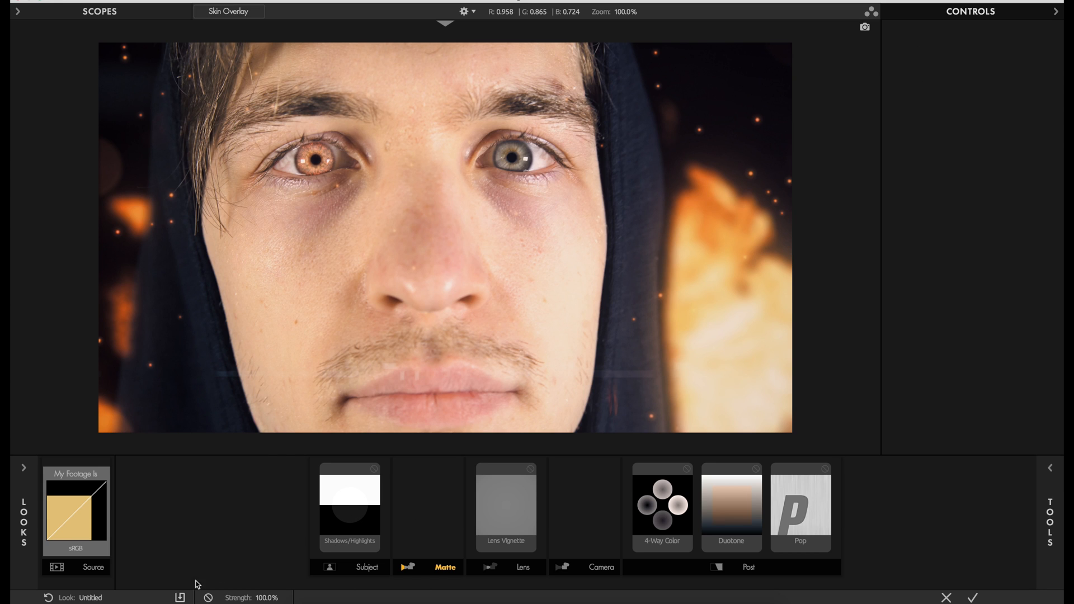
- Compare the shot with the whole look switched off and on, and apply the look to the CC layer
{"action": "left_click", "coordinate": [208, 598]}
{"action": "left_click", "coordinate": [209, 598]}
{"action": "left_click", "coordinate": [208, 598]}
{"action": "left_click", "coordinate": [209, 597]}
{"action": "left_click", "coordinate": [974, 598]}
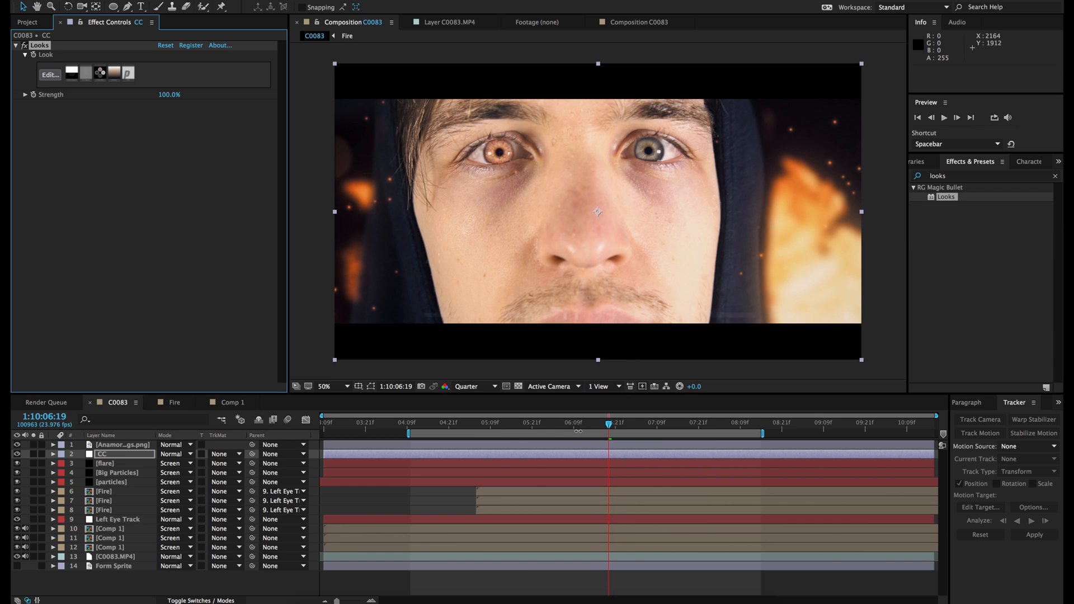
- Save the project and add the C0083 composition to the render queue
{"action": "key", "text": "ctrl+s"}
{"action": "left_click", "coordinate": [112, 2]}
{"action": "mouse_move", "coordinate": [141, 148]}
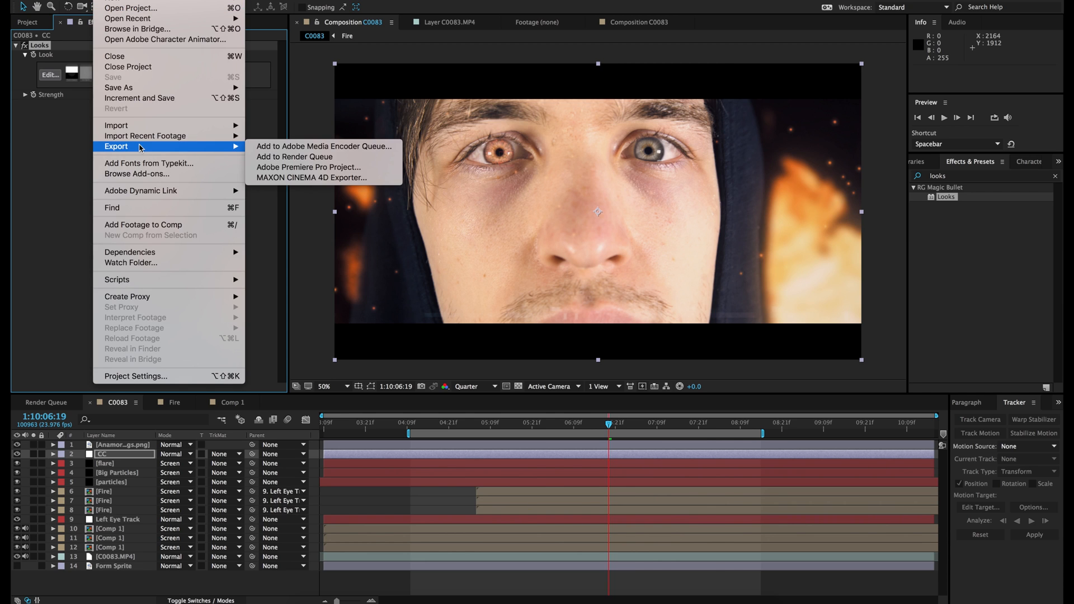
{"action": "left_click", "coordinate": [291, 157]}
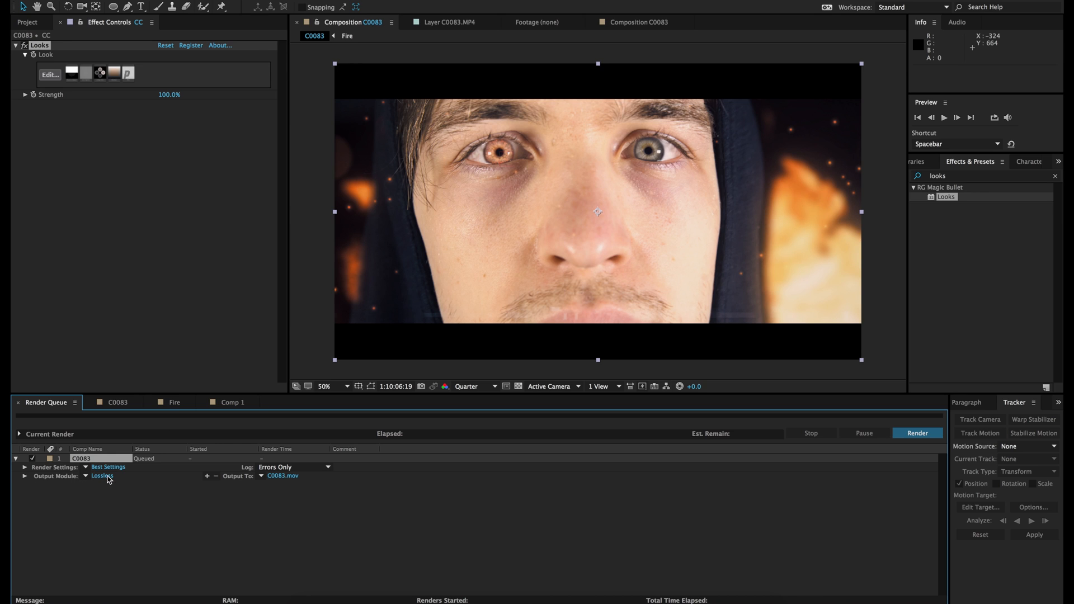
- Set the output module's video codec to Apple ProRes 4444, keeping the QuickTime format
{"action": "left_click", "coordinate": [102, 476]}
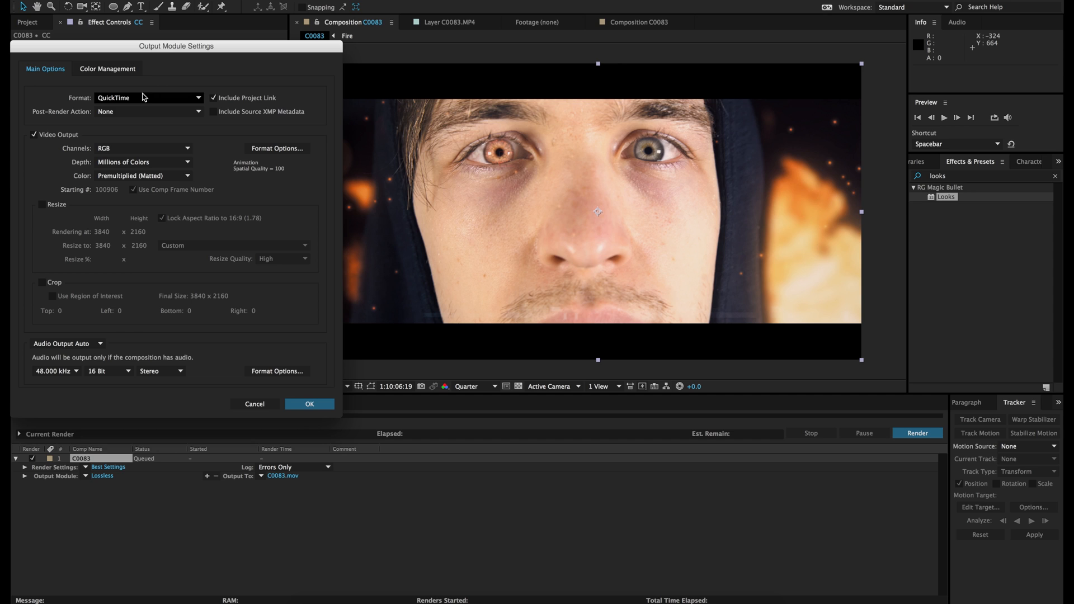
{"action": "left_click_drag", "start_coordinate": [147, 47], "coordinate": [261, 69]}
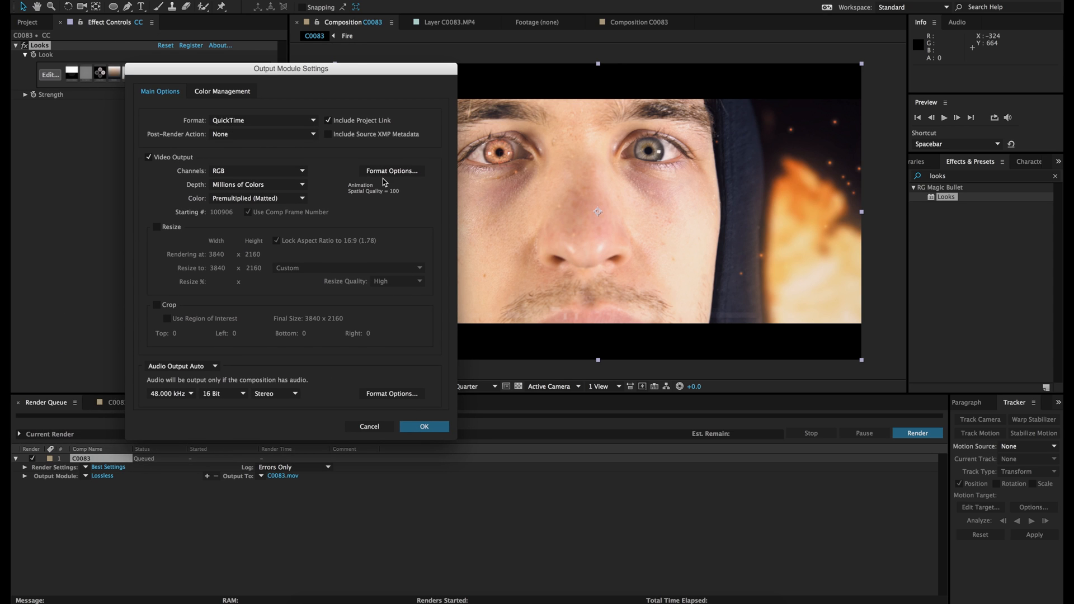
{"action": "left_click", "coordinate": [394, 170]}
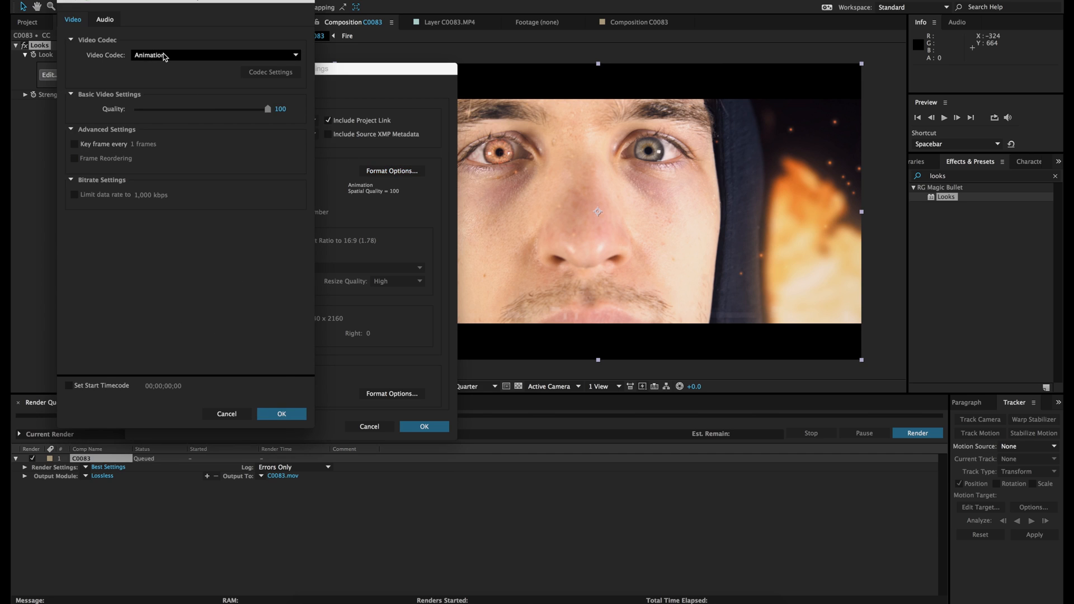
{"action": "left_click", "coordinate": [165, 56]}
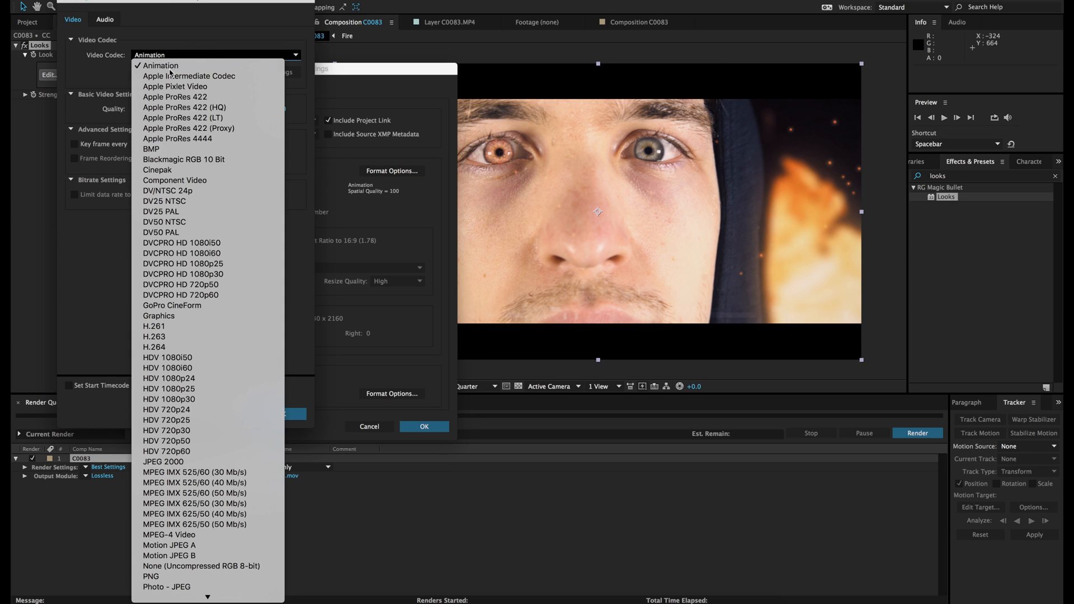
{"action": "left_click", "coordinate": [212, 140]}
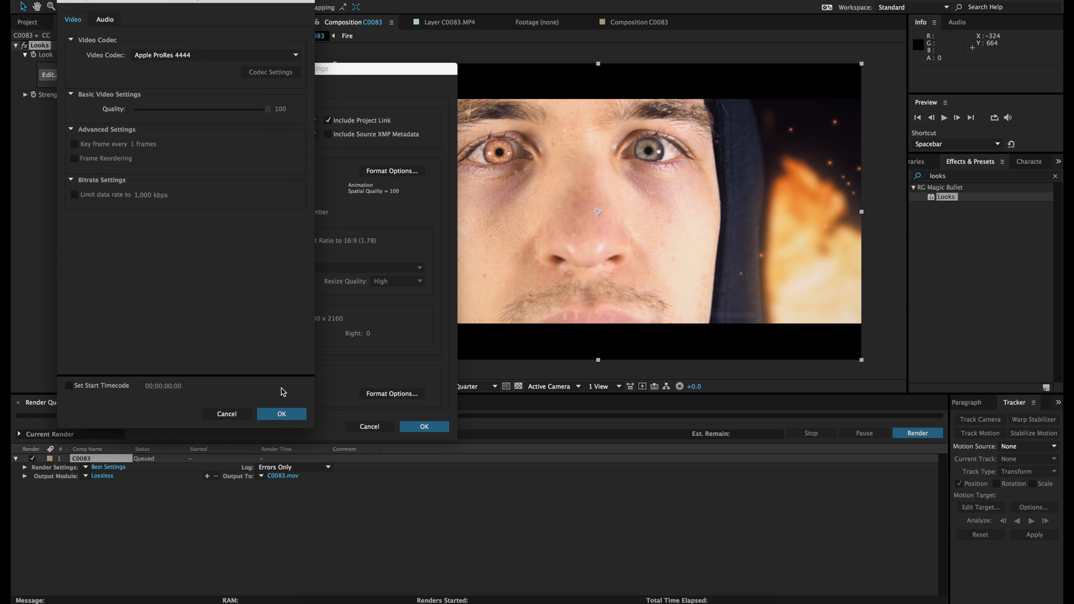
{"action": "left_click", "coordinate": [277, 414]}
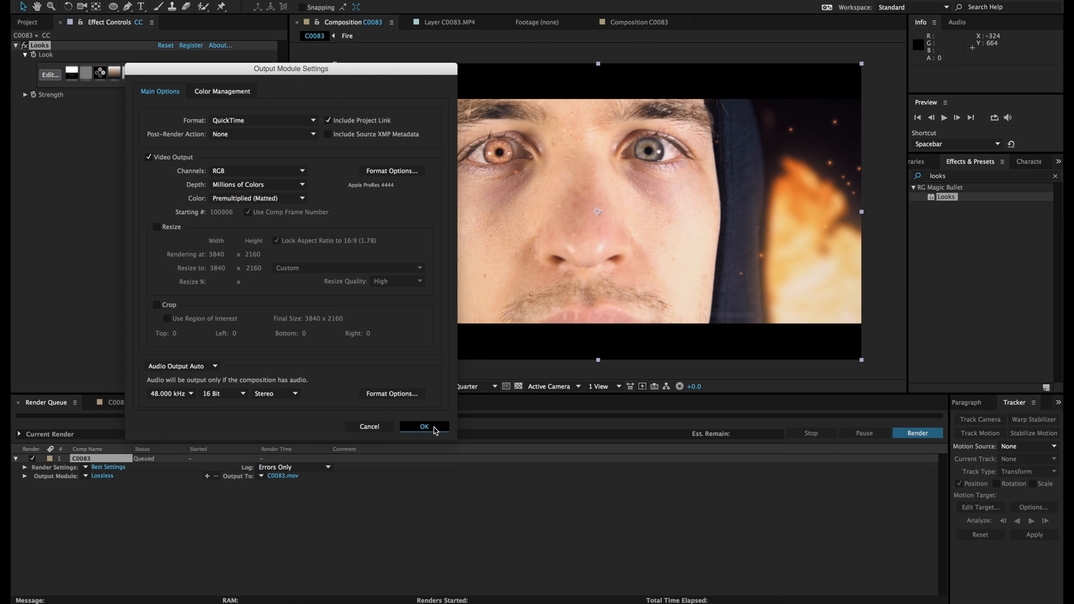
{"action": "left_click", "coordinate": [424, 426]}
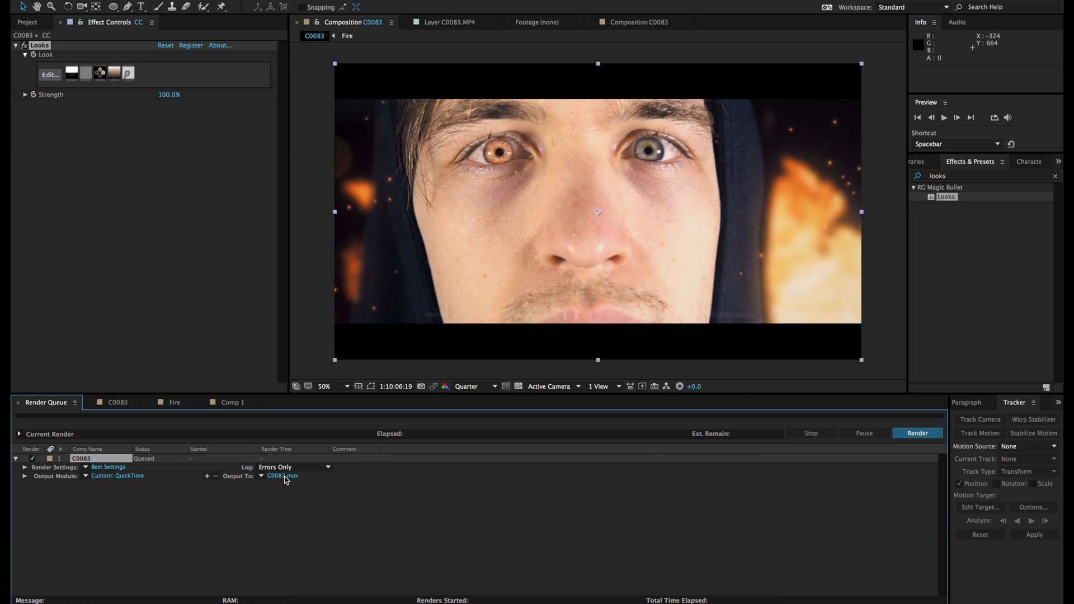
- Set the render output file name to Tutorial Export on the SSD drive
{"action": "left_click", "coordinate": [284, 476]}
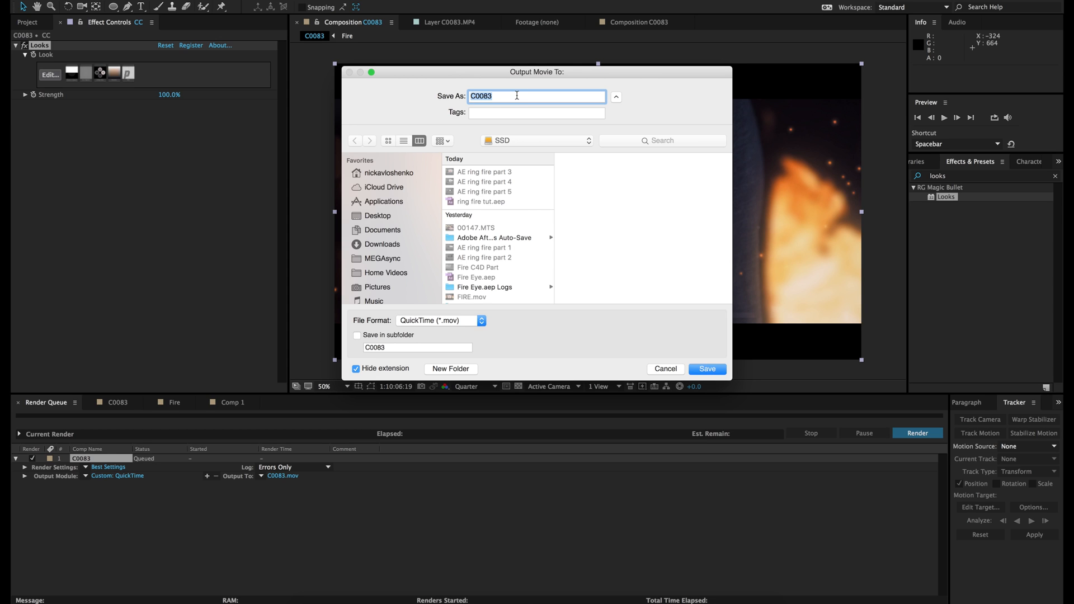
{"action": "type", "text": "utorT"}
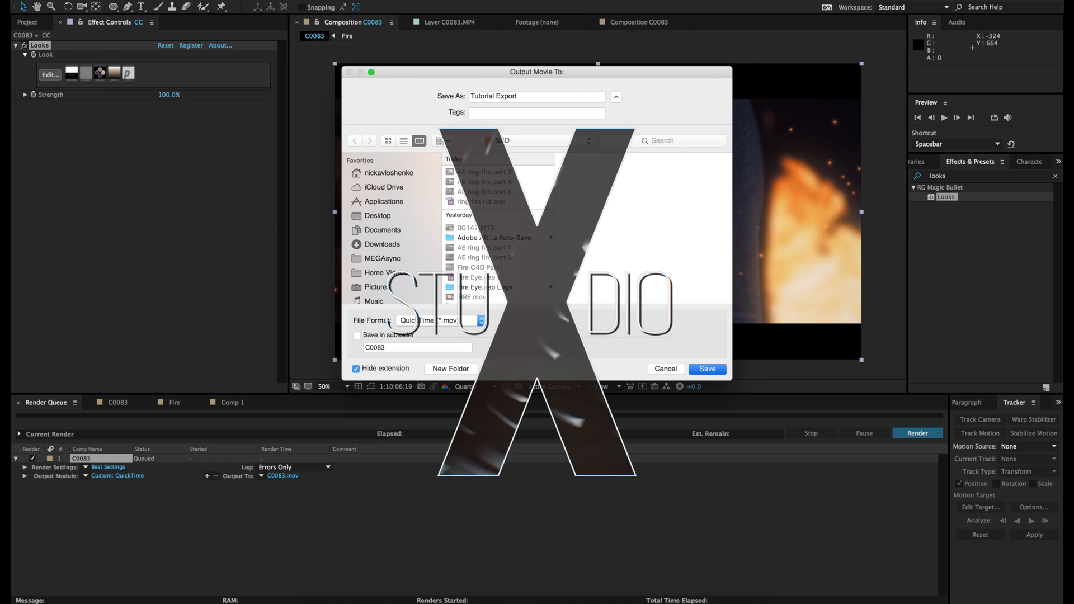
{"action": "key", "text": "Return"}
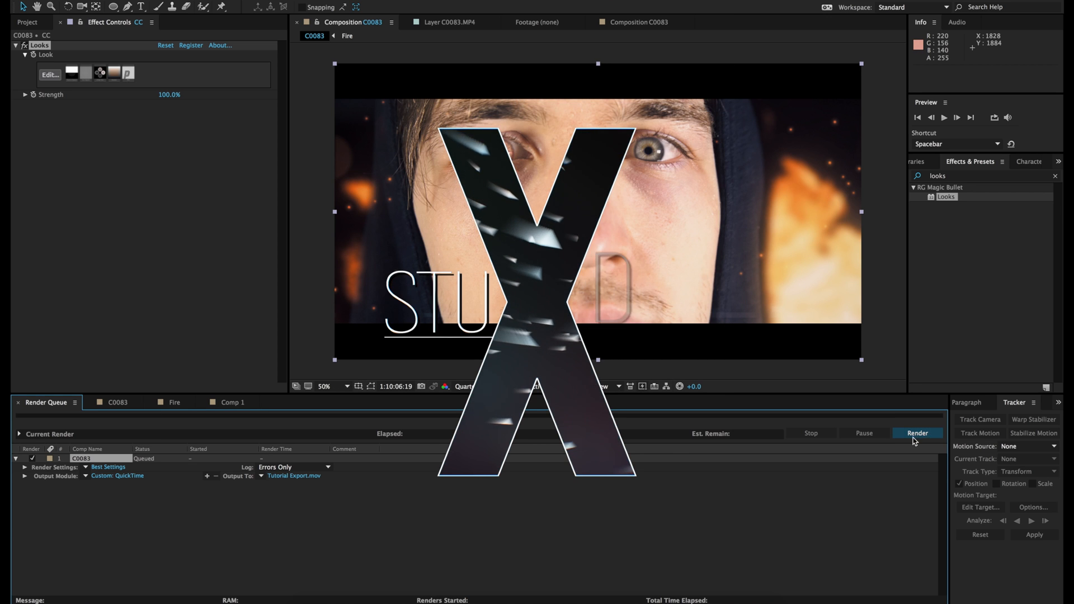